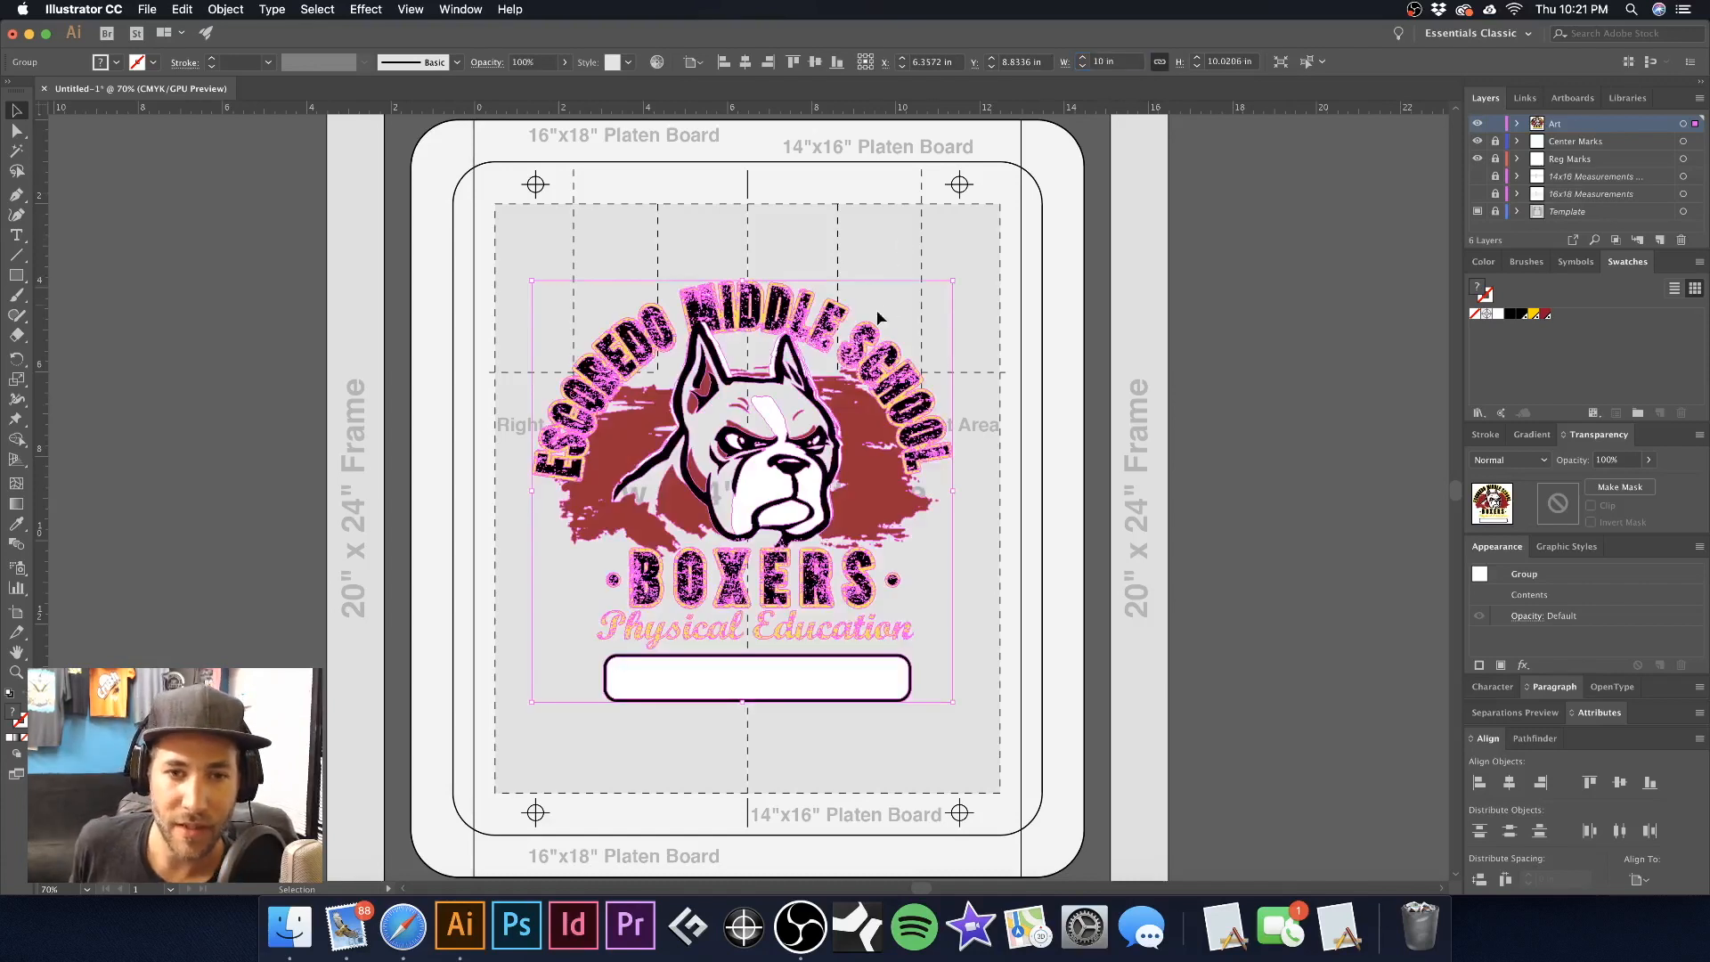
Move the logo artwork up to about Y 7.84 in, centre it horizontally on the artboard and deselect it
drag(841, 404, 840, 362)
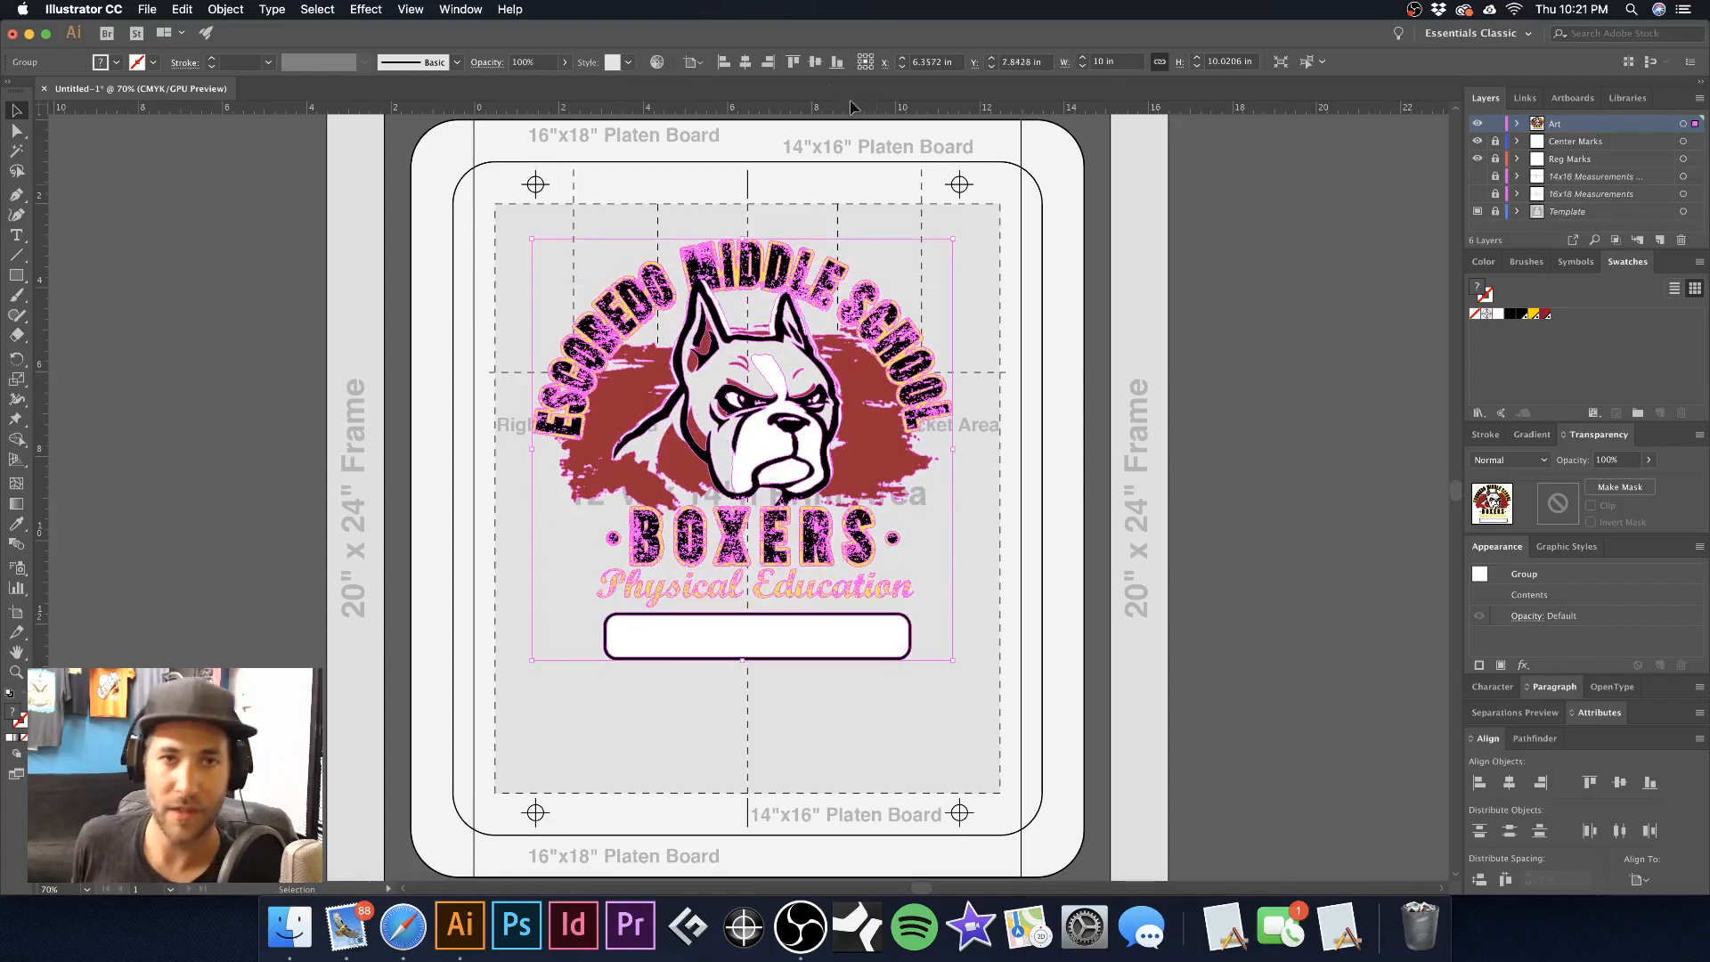
click(746, 62)
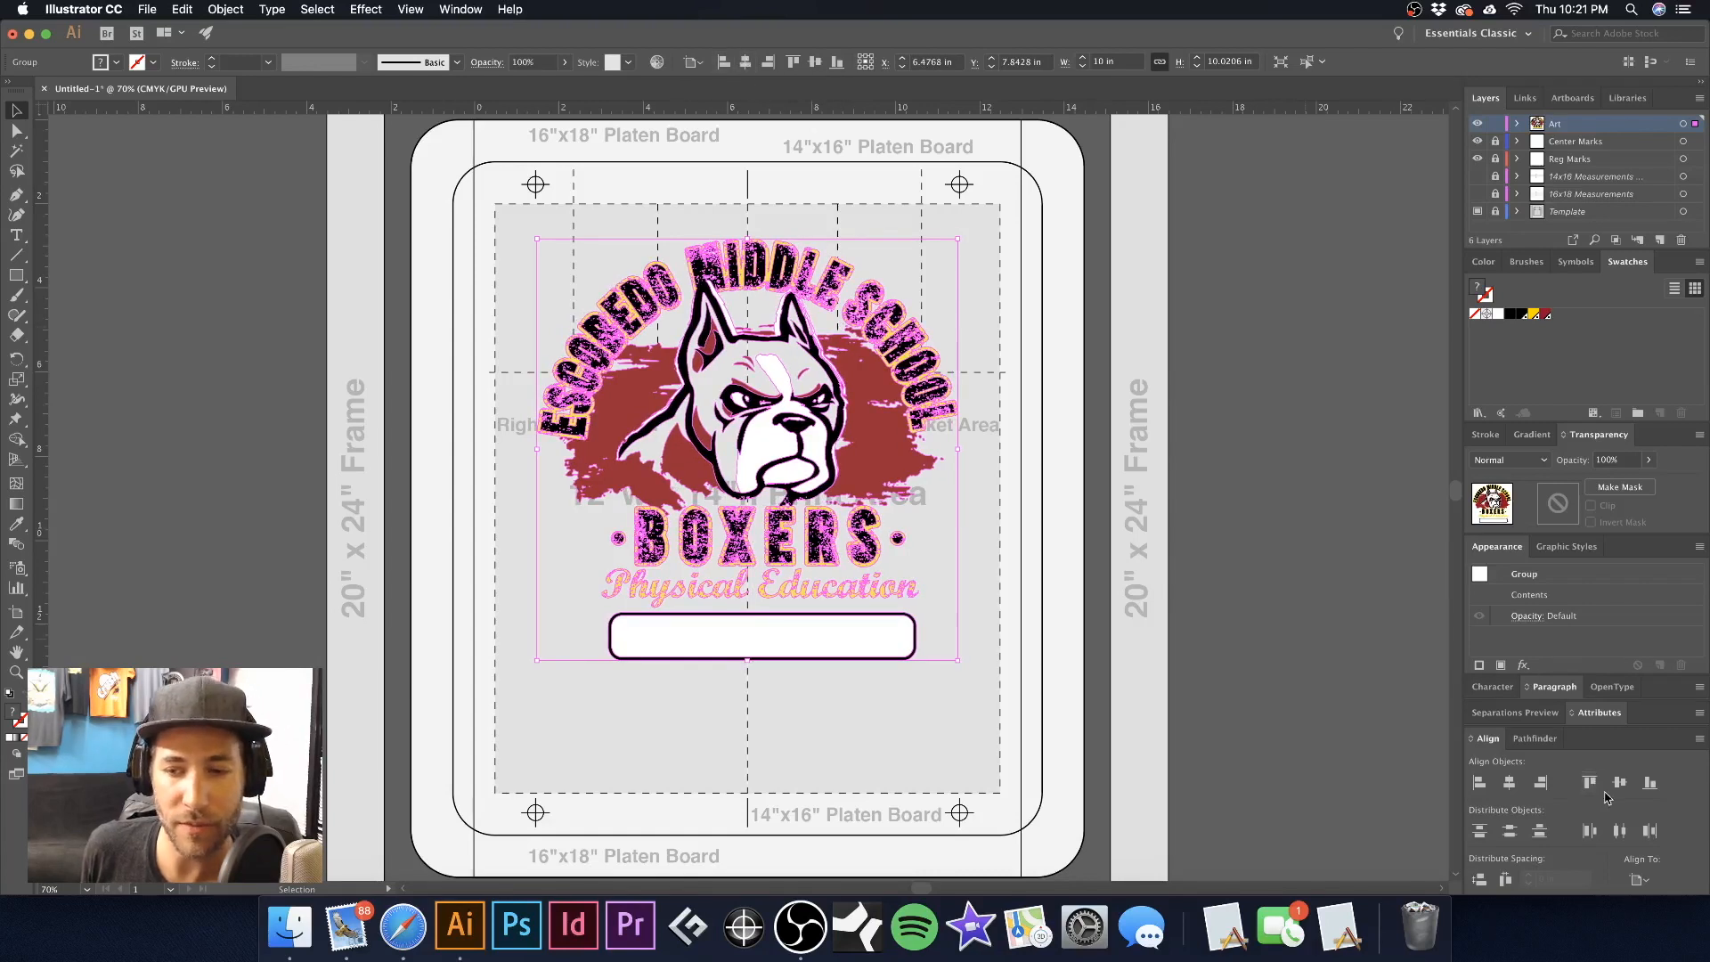
click(461, 11)
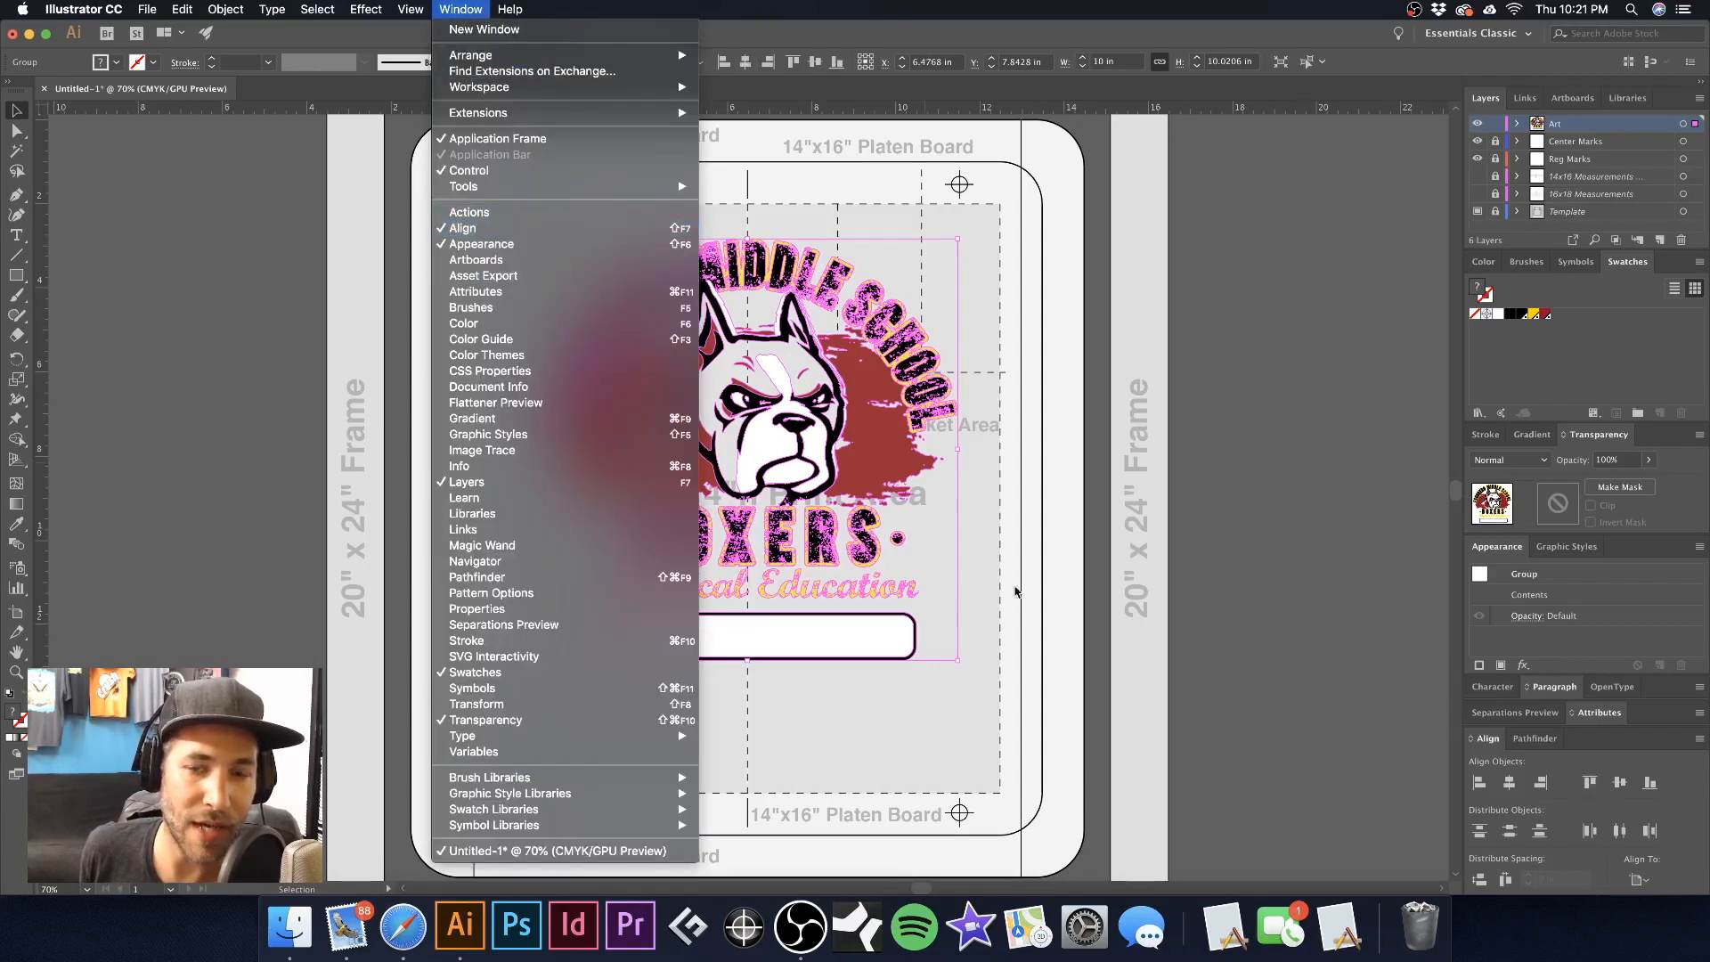
click(1553, 866)
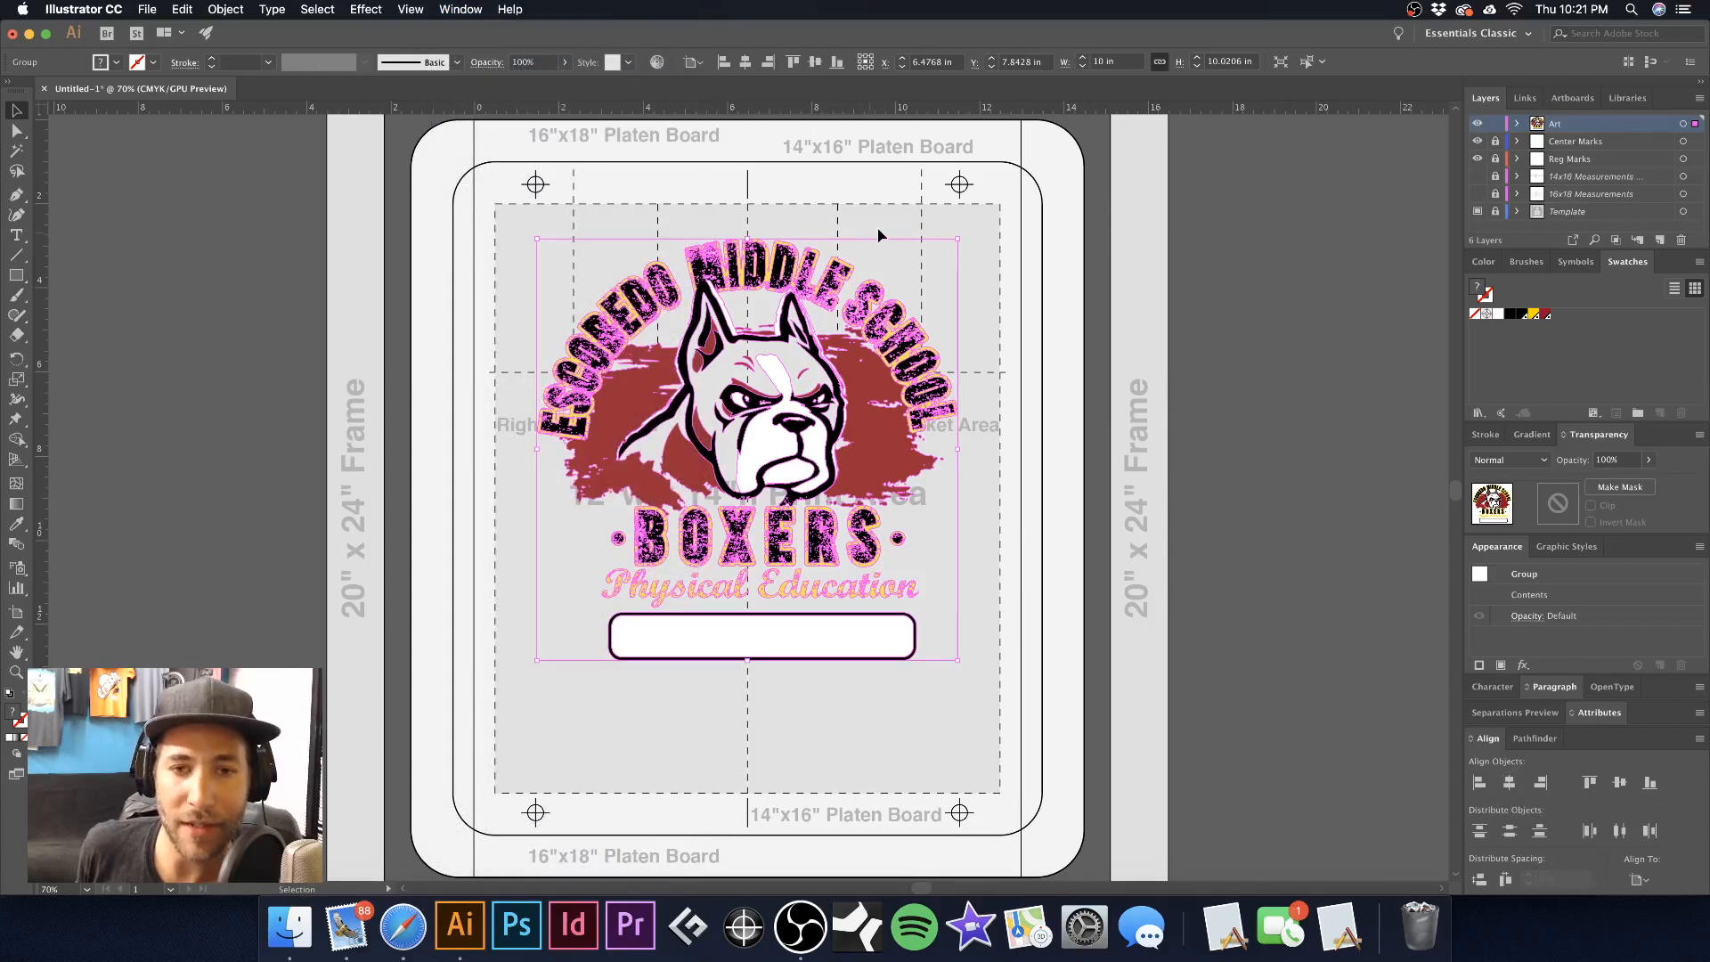
click(921, 207)
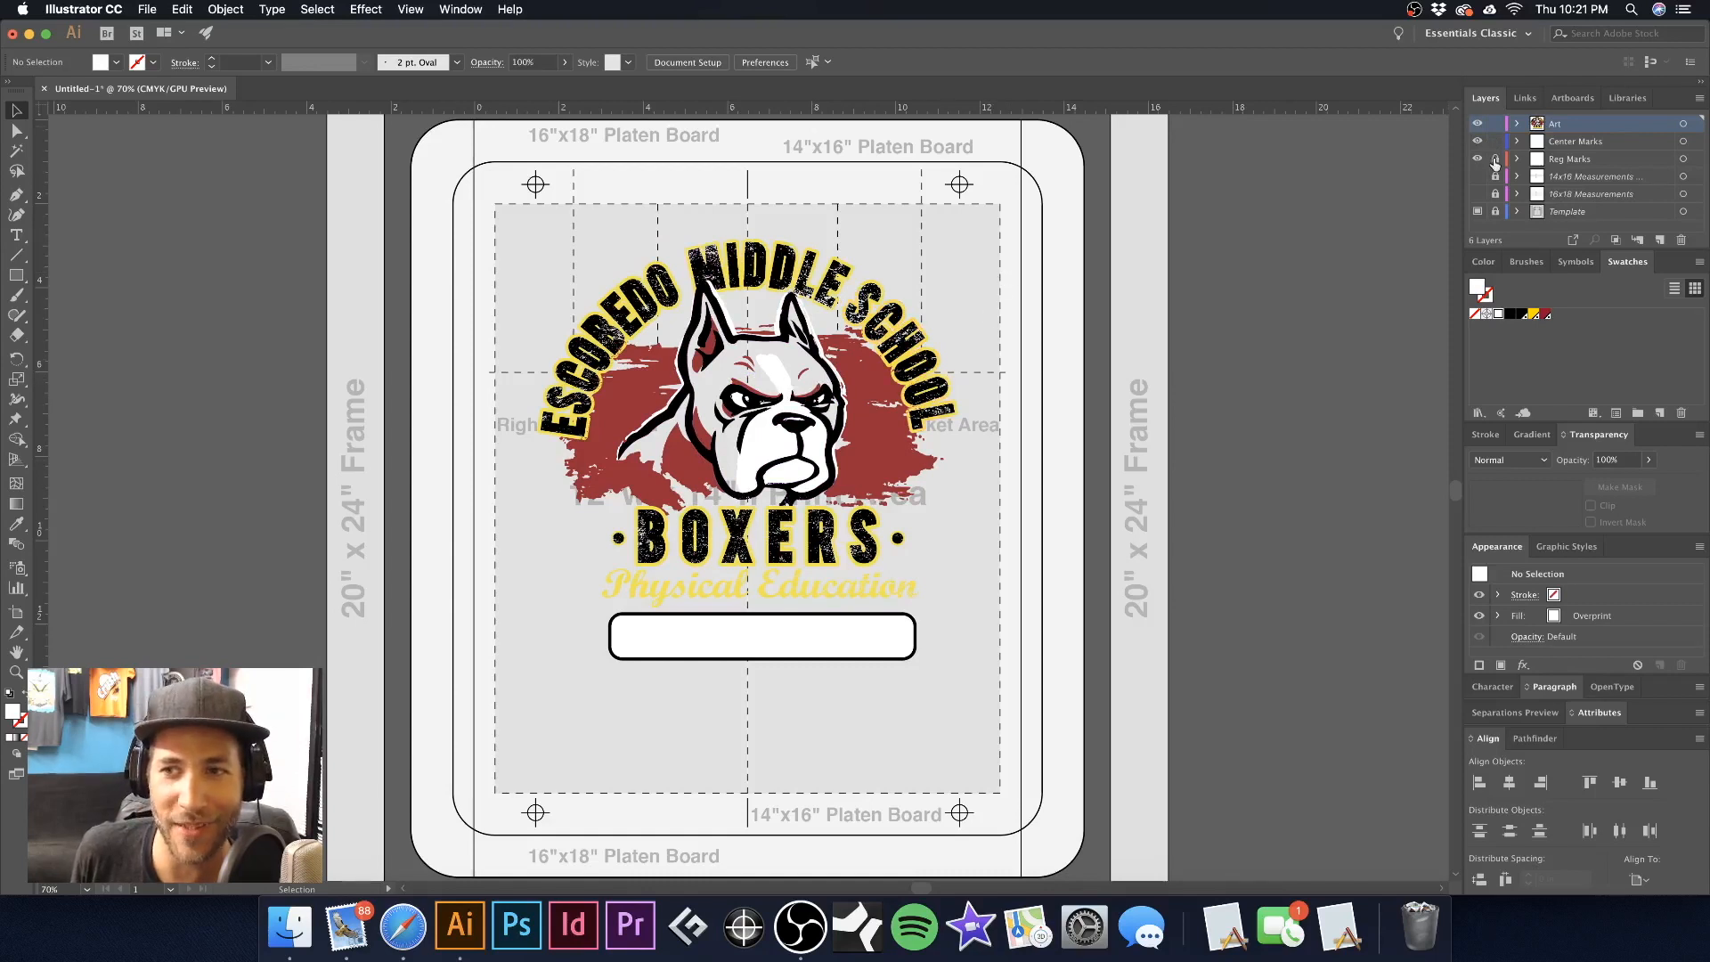
Move the lower registration and center marks up below the artwork to about Y 13.69 in and lock both mark layers
drag(507, 783, 1033, 767)
key(shift+Up)
key(shift+Up)
key(shift+Up)
key(shift+Up)
key(shift+Up)
key(shift+Up)
key(shift+Up)
key(shift+Up)
key(shift+Up)
key(shift+Up)
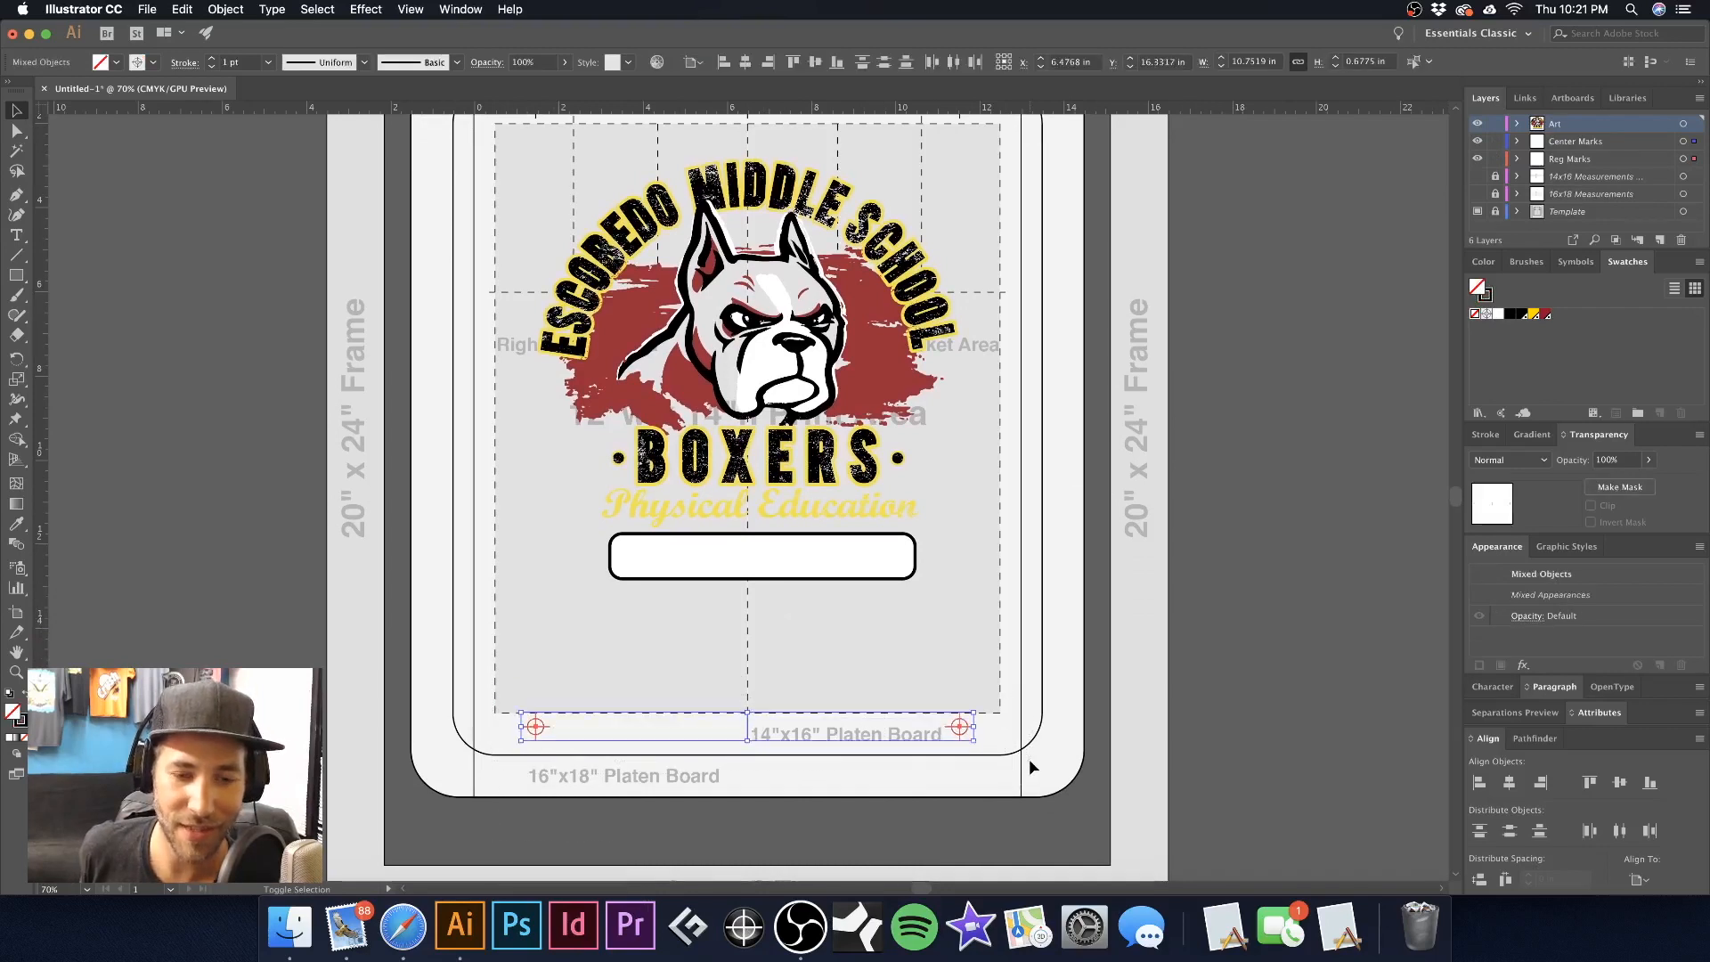
key(shift+Up)
key(shift+Up)
key(shift+Up)
key(shift+Up)
key(shift+Up)
key(shift+Up)
key(shift+Up)
key(shift+Up)
key(shift+Up)
key(shift+Up)
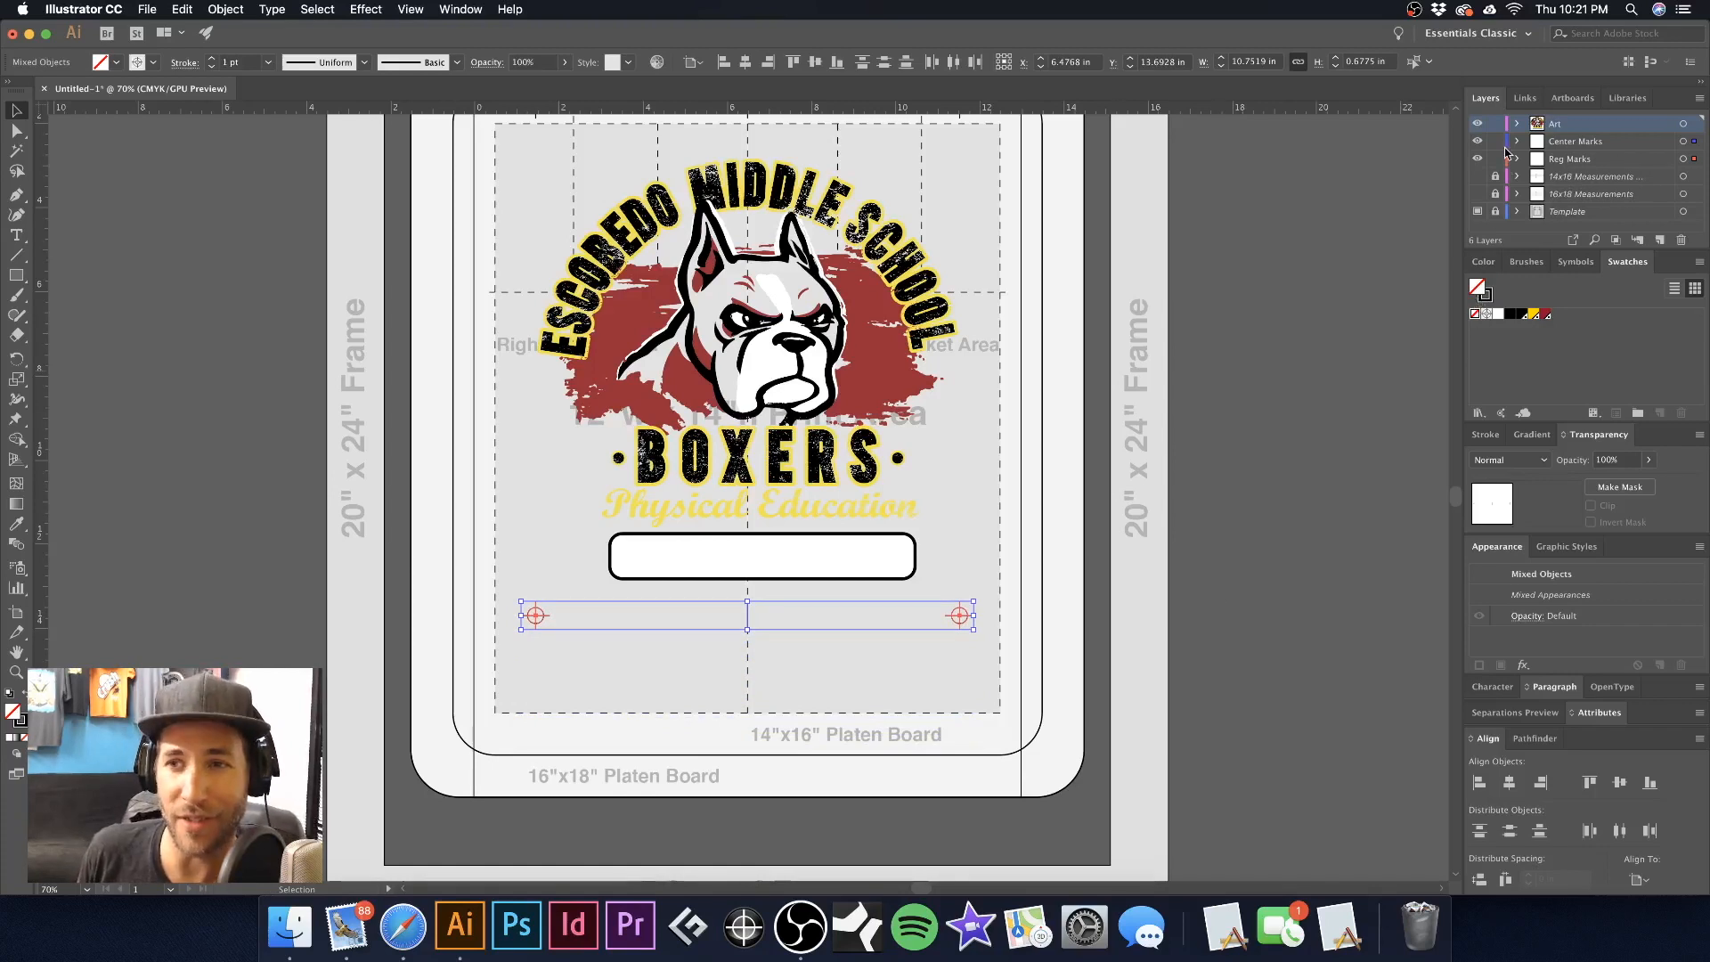
drag(1494, 142, 1494, 160)
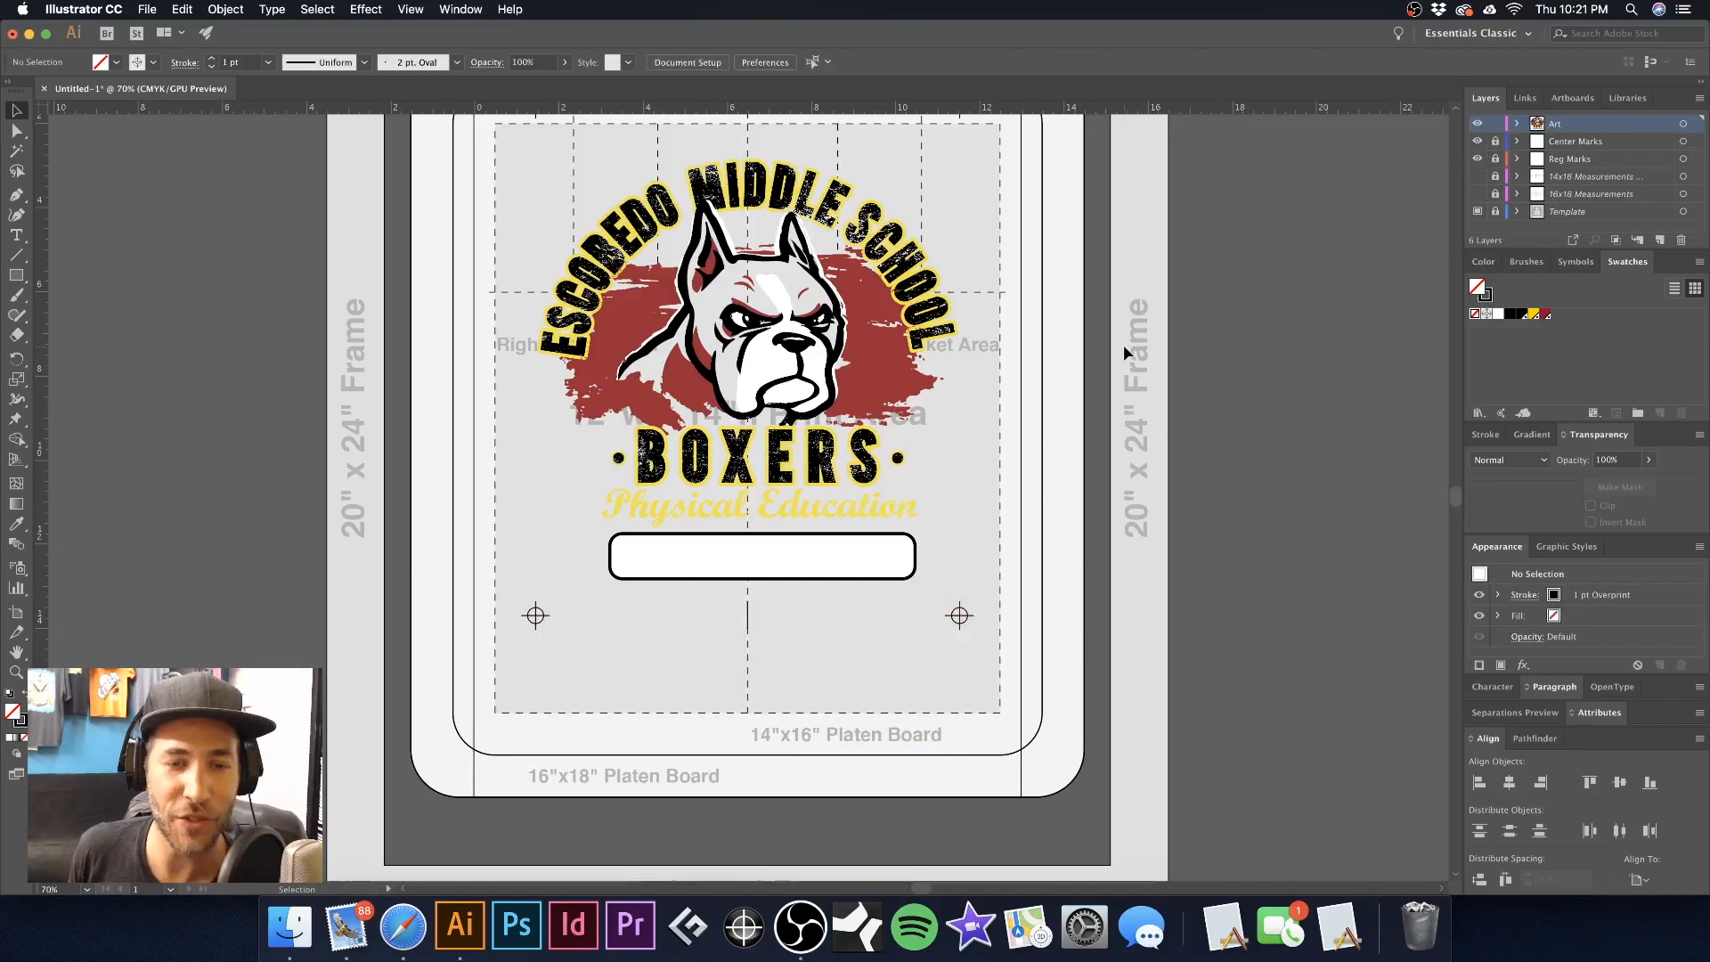
Split the whole logo artwork along its overlaps with the Pathfinder's Divide operation
scroll(1124, 344, up, 5)
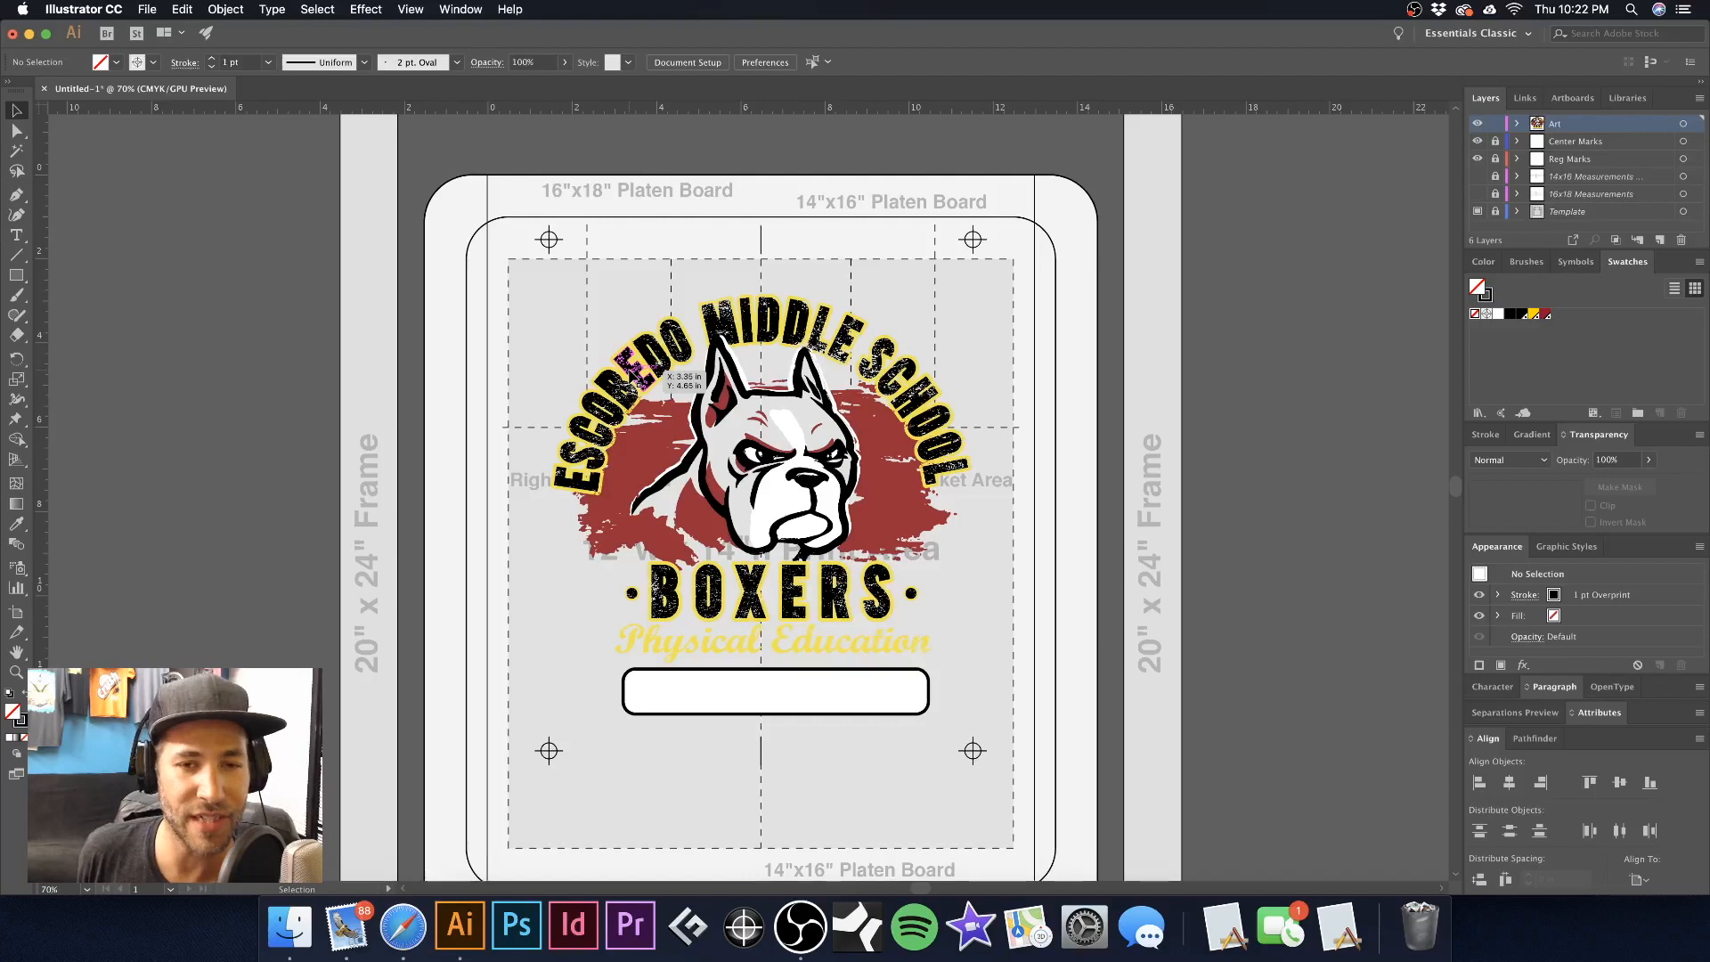
key(space)
drag(719, 532, 916, 442)
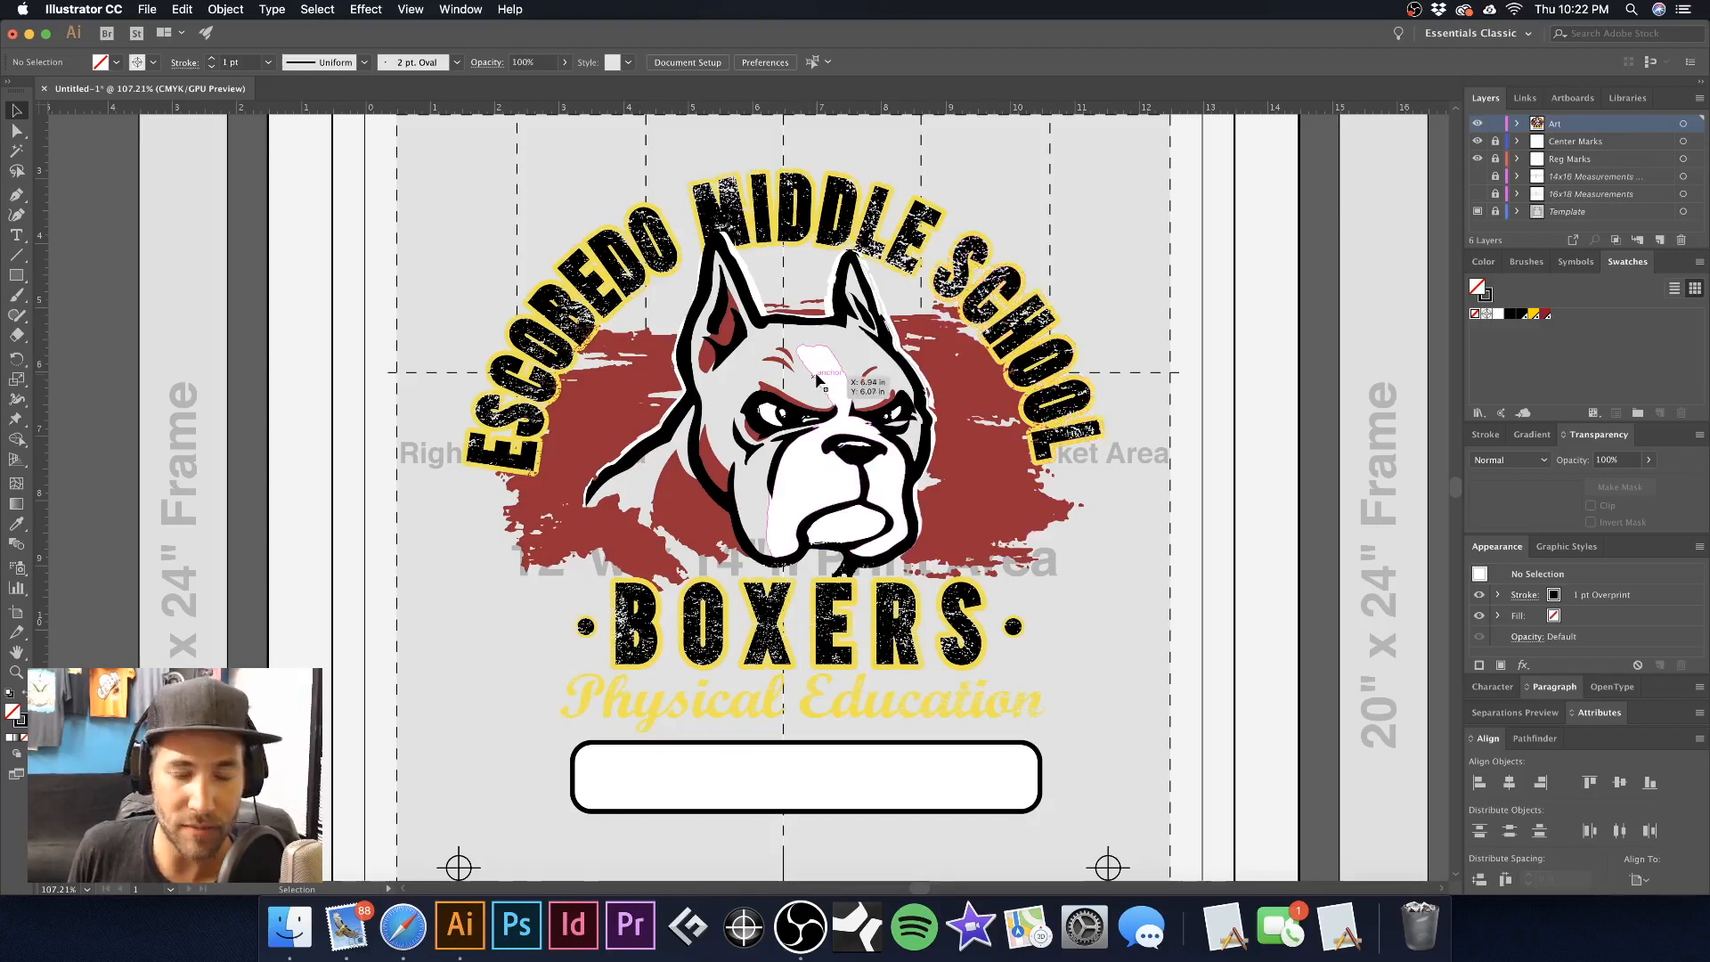
click(880, 261)
key(super)
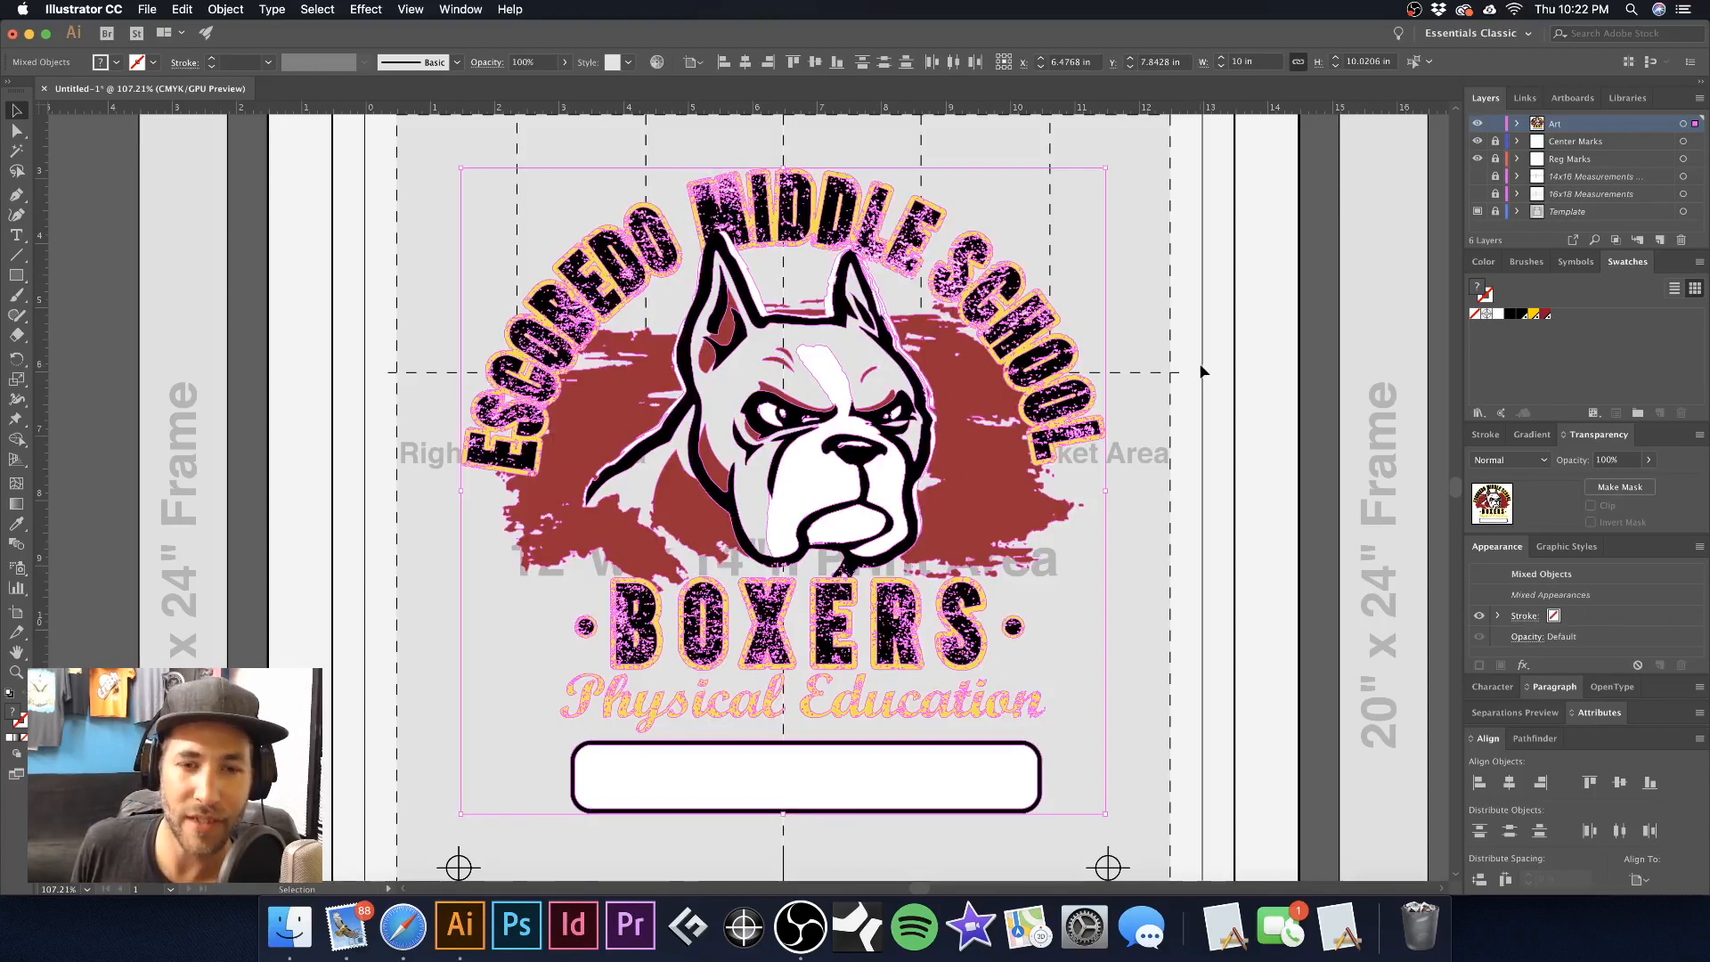
key(super+shift+F9)
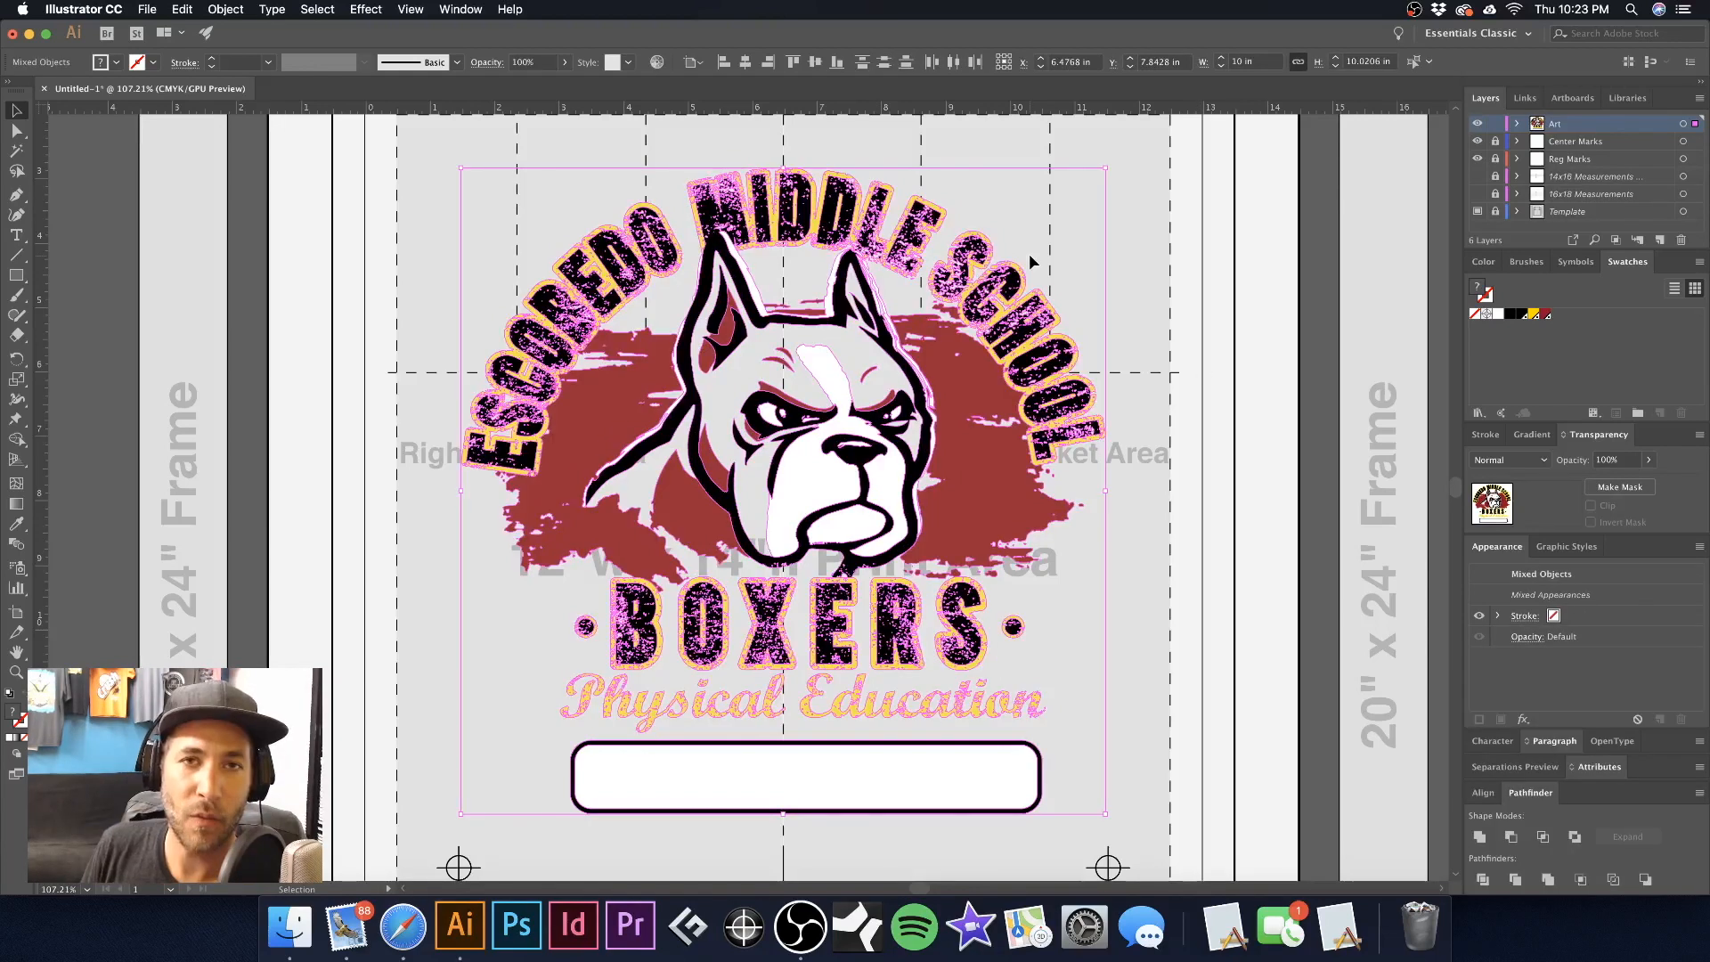
click(1484, 881)
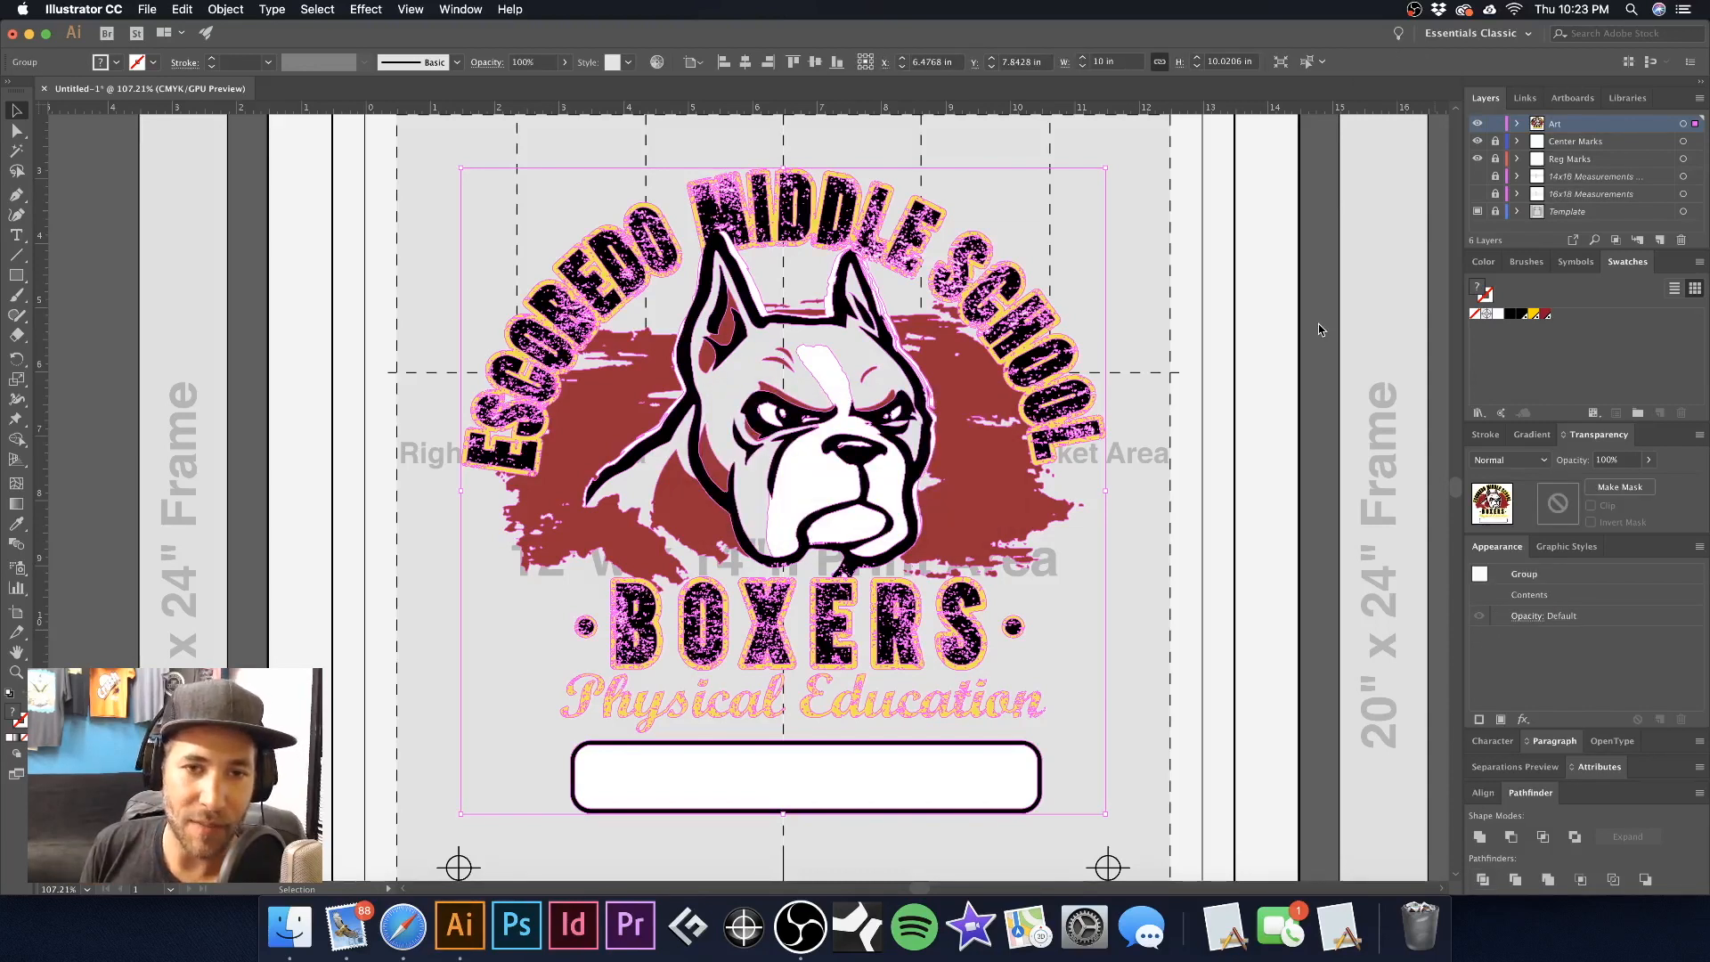
Select only the black shape of the letter D in the arched word ESCOBEDO with Direct Selection
scroll(1318, 330, up, 3)
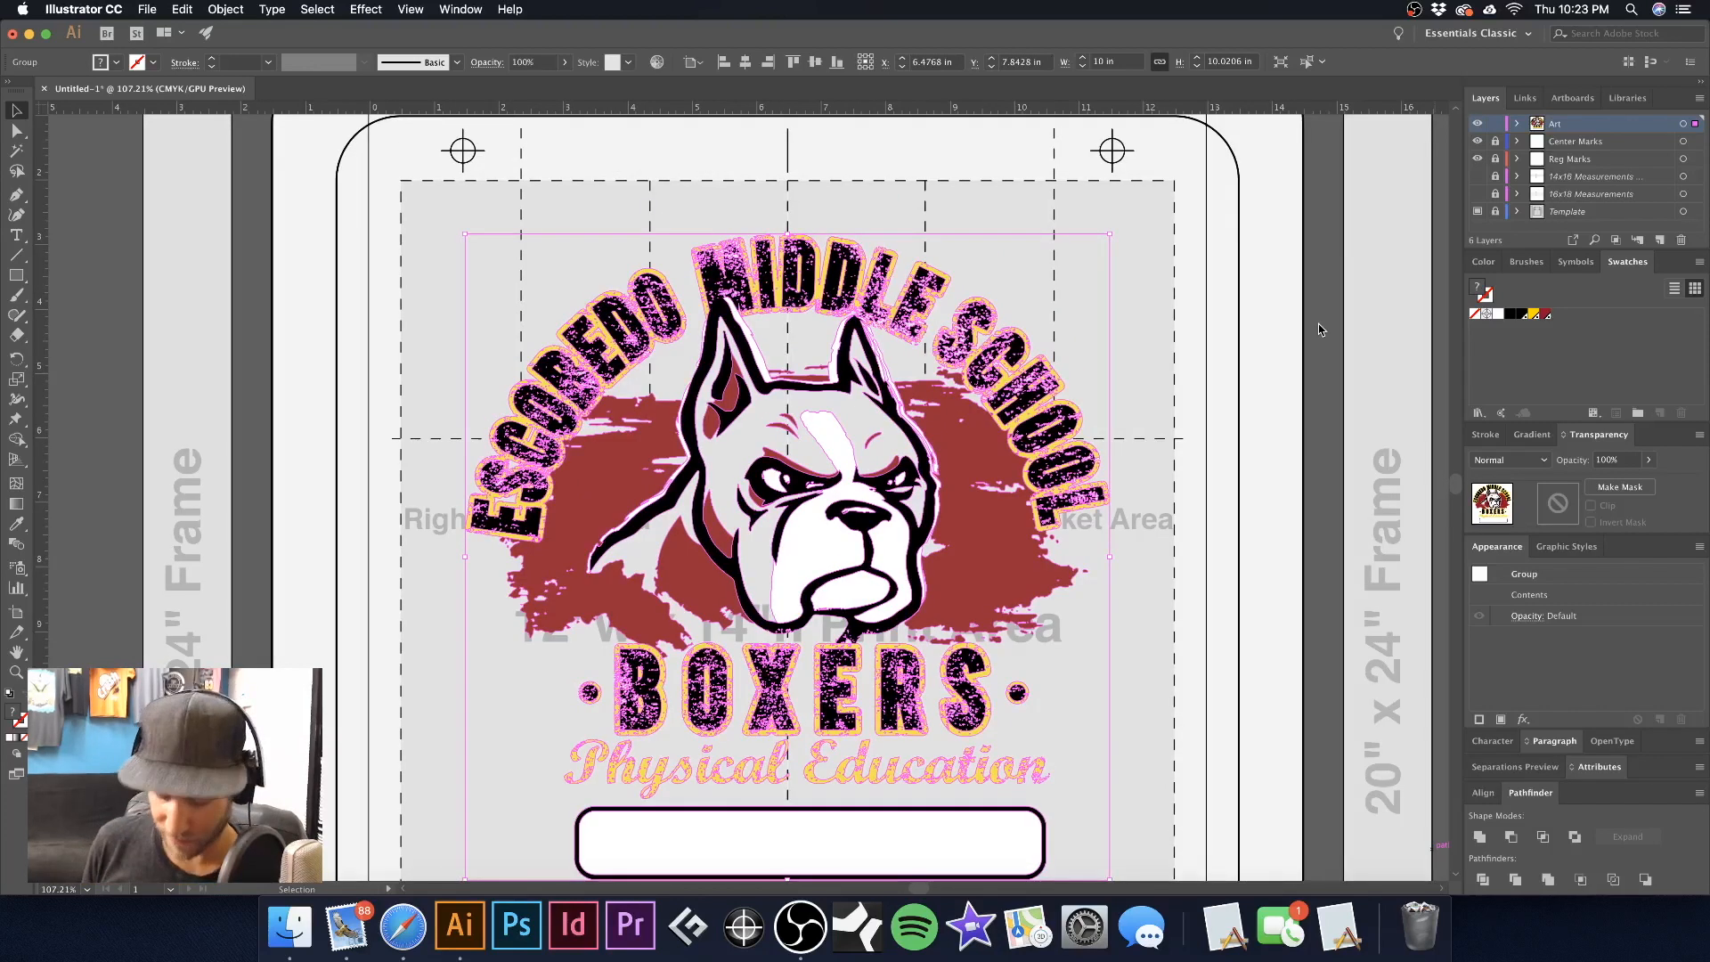
key(a)
click(991, 204)
key(space)
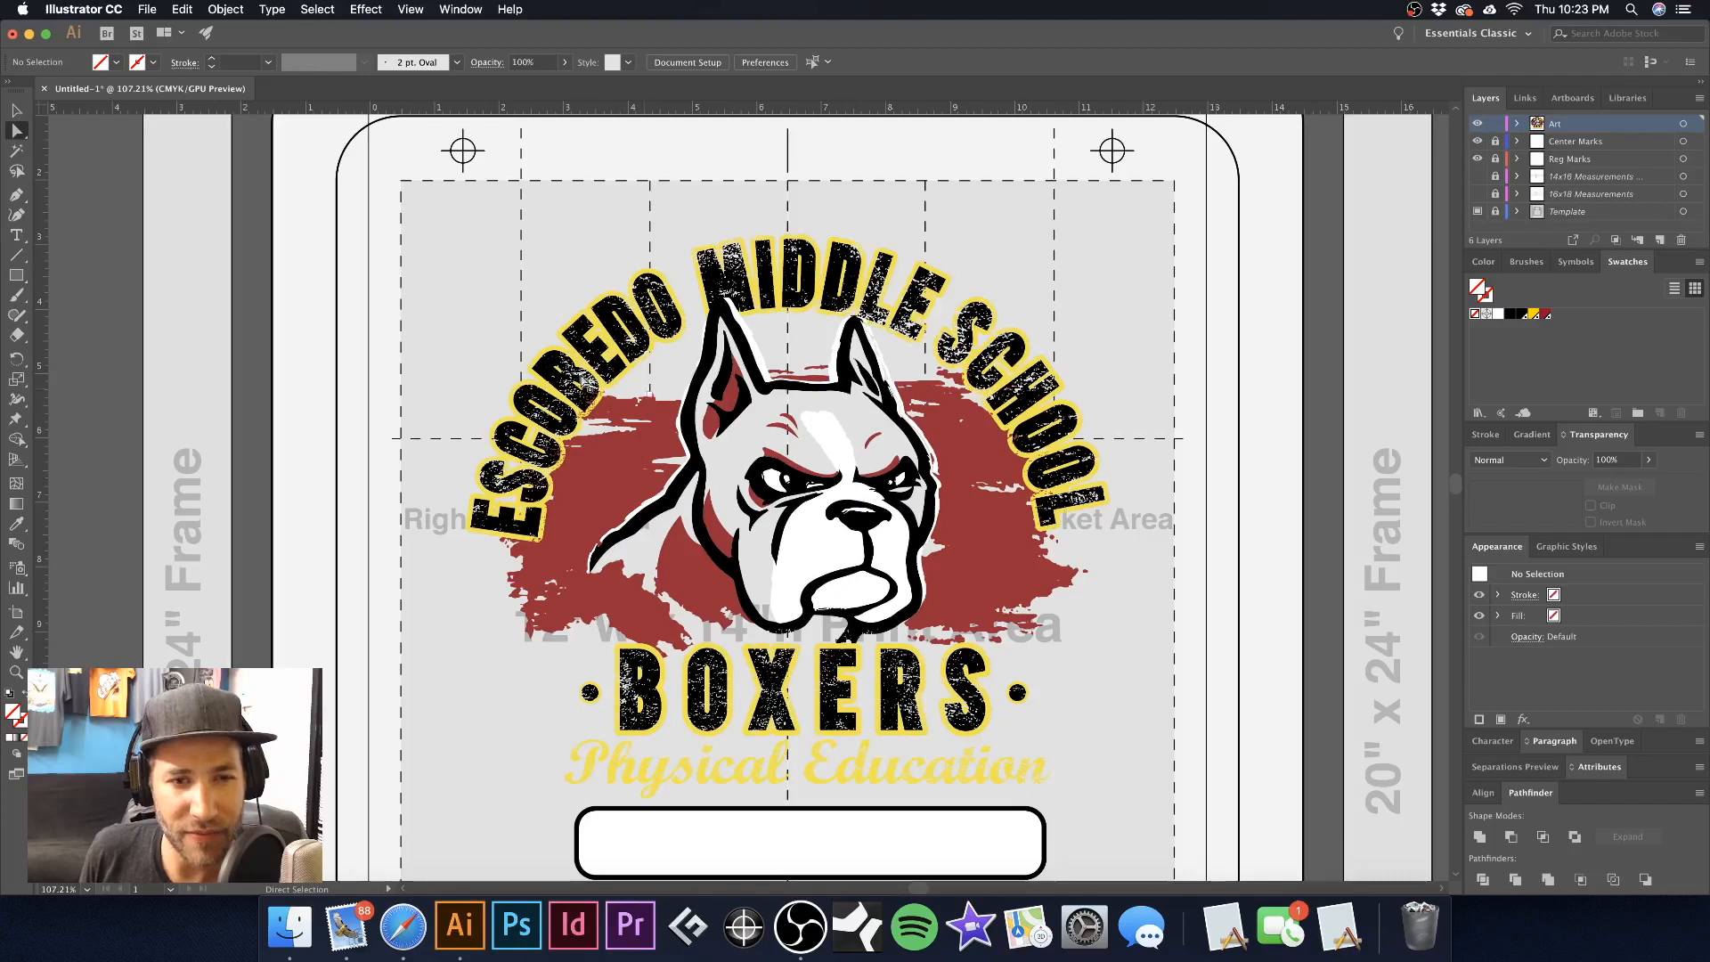
key(super+space)
drag(595, 322, 1395, 397)
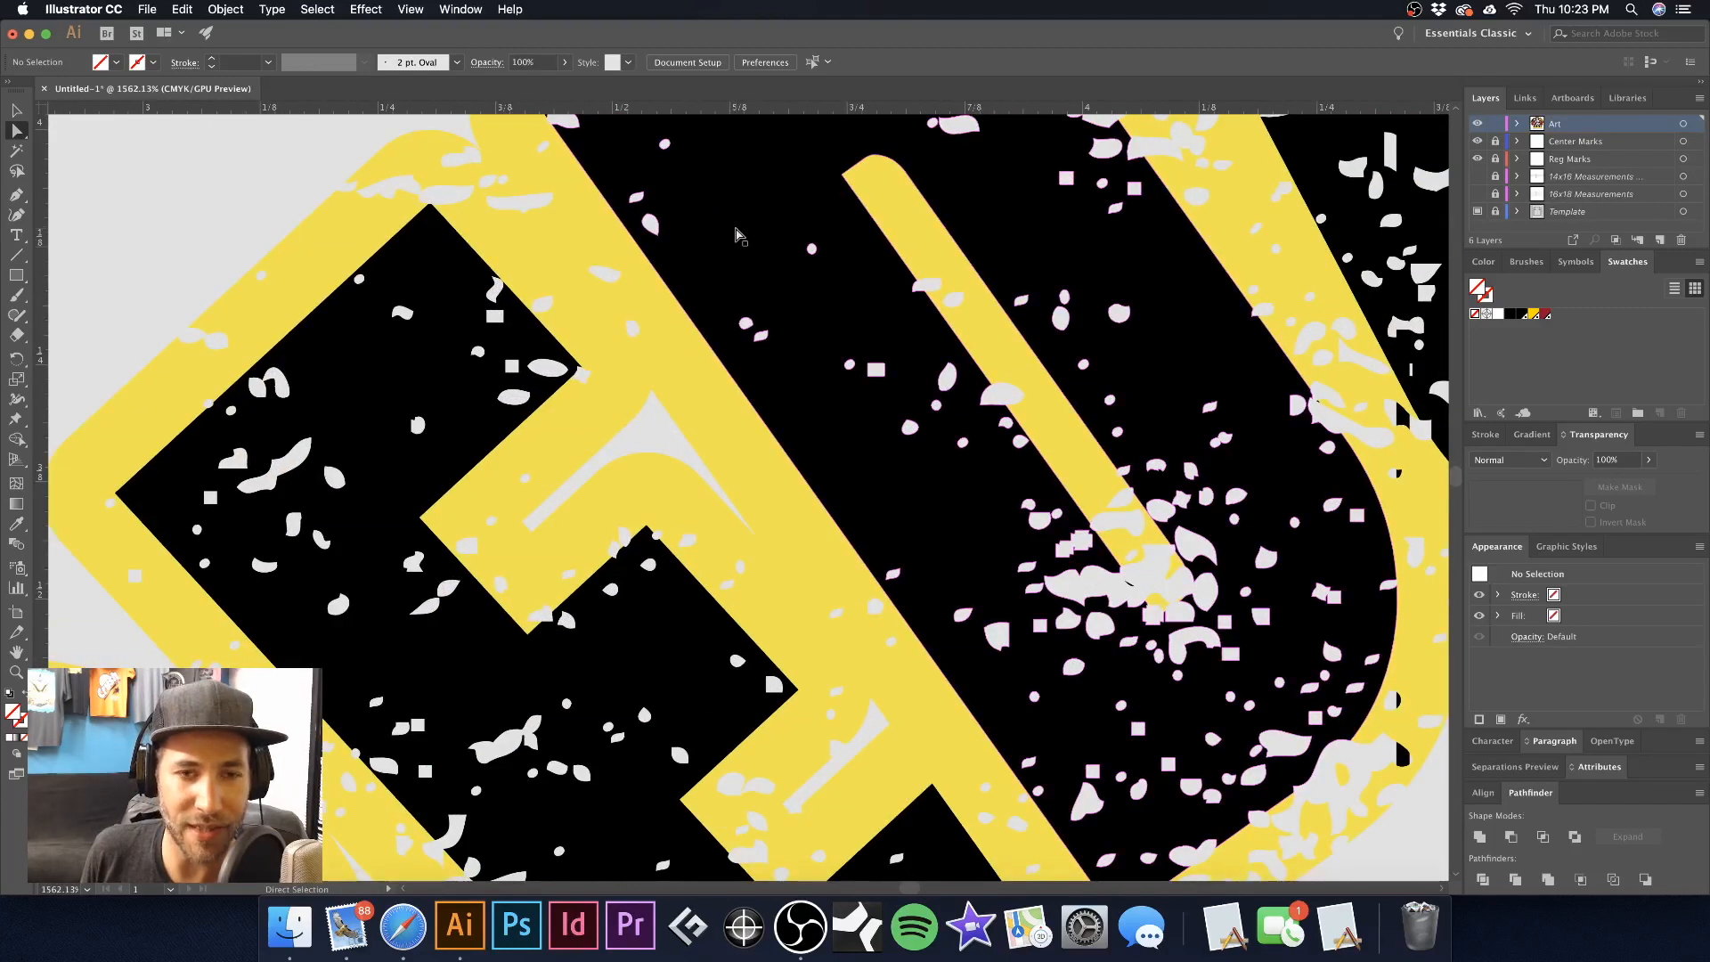
key(super+space)
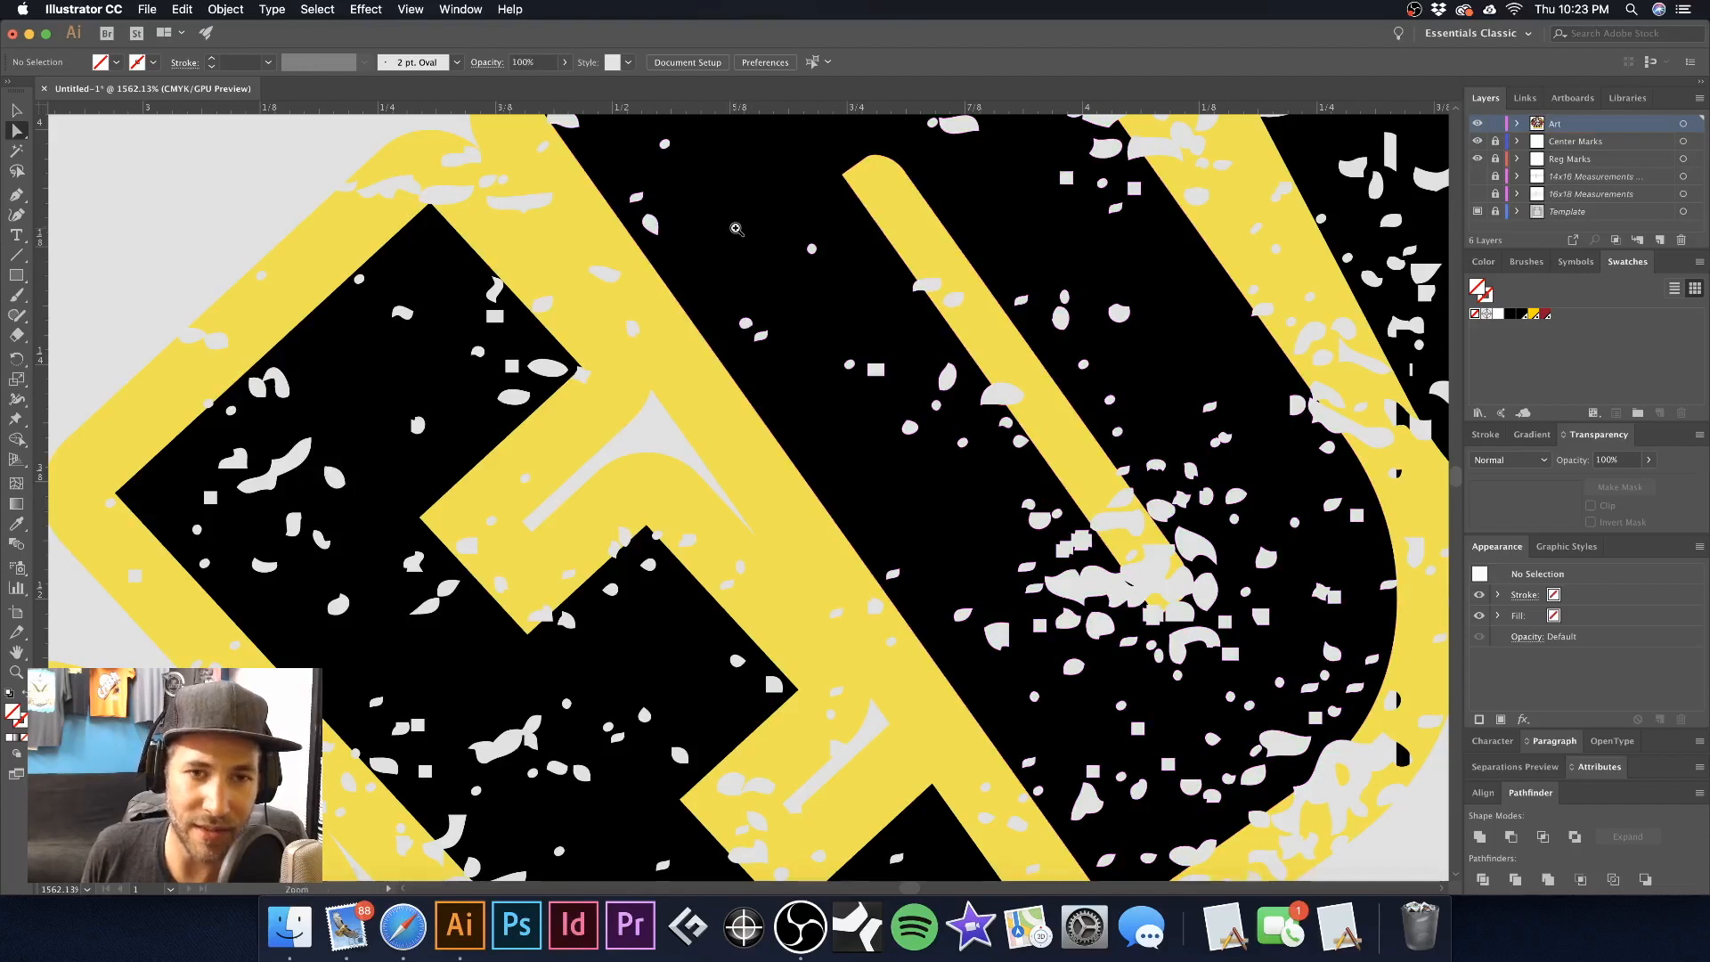
key(super+space)
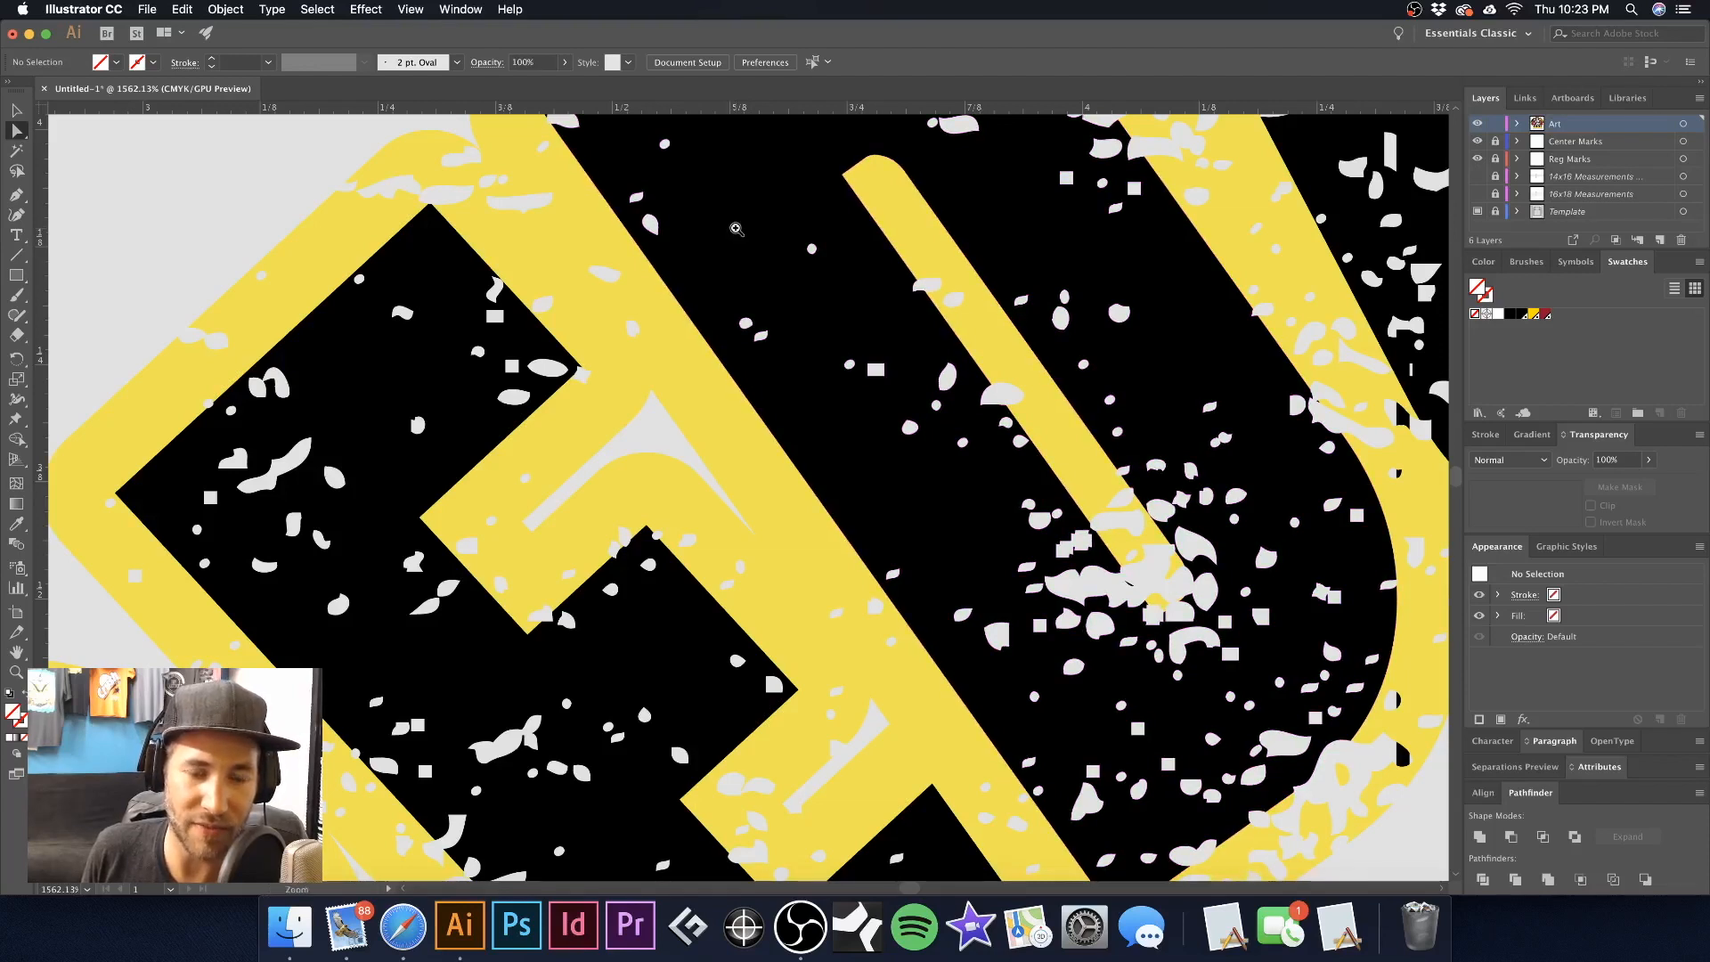
drag(736, 229, 709, 293)
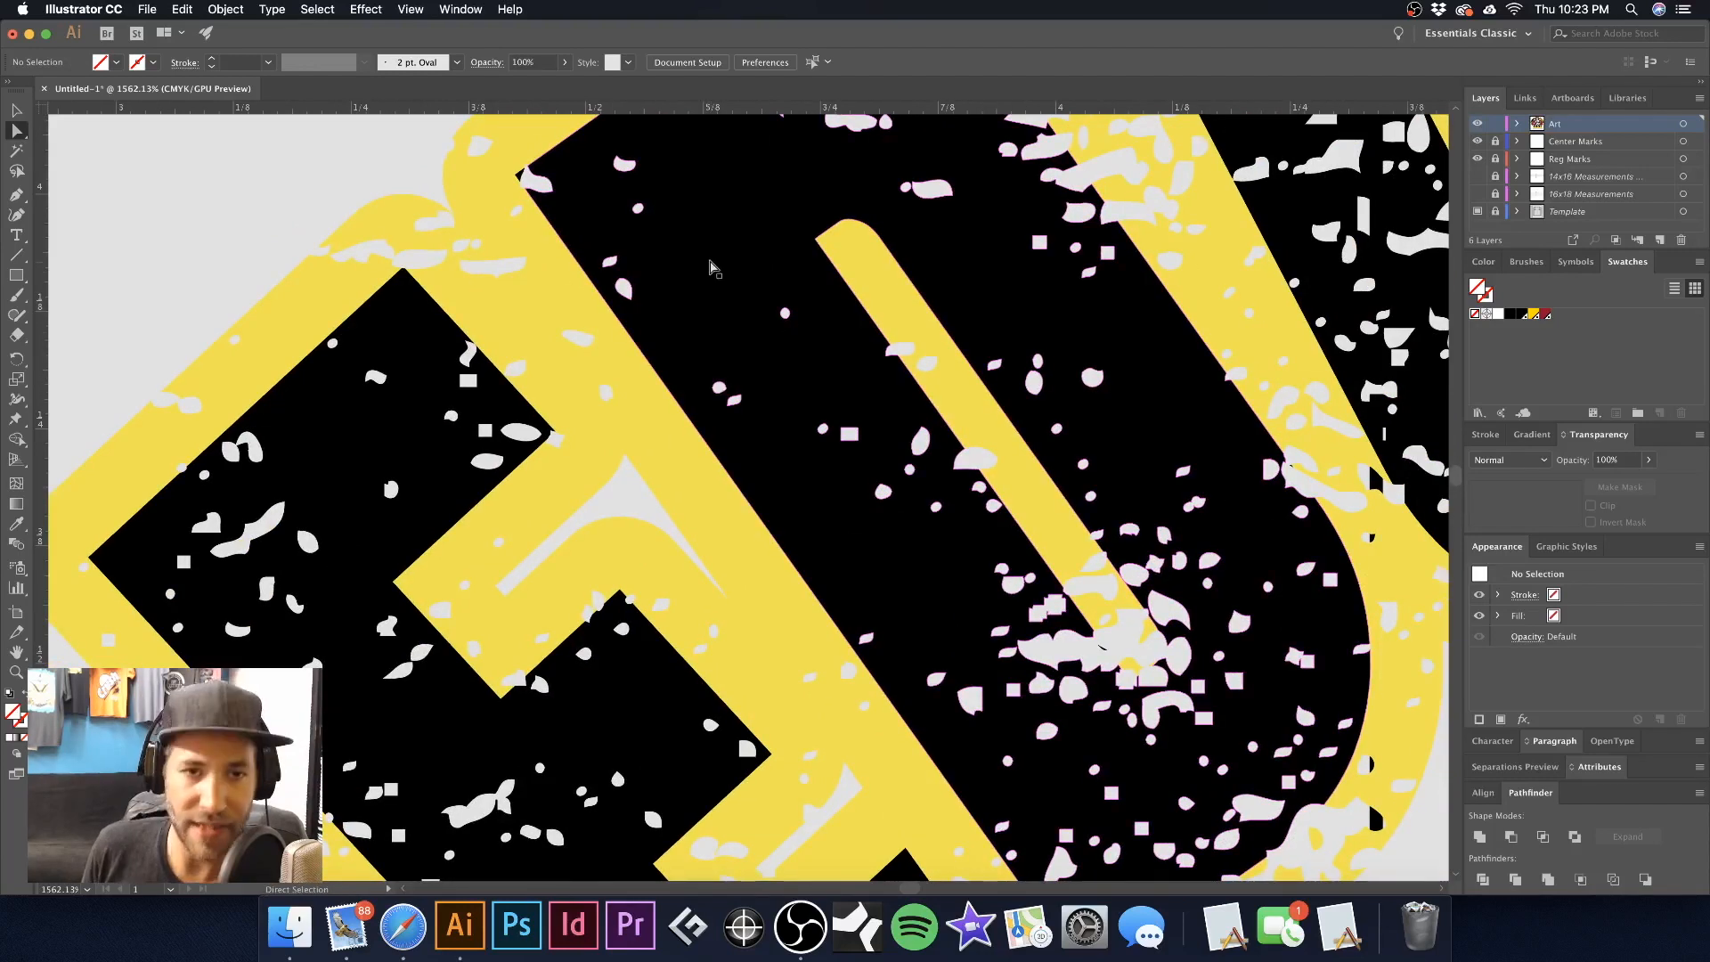
click(712, 267)
Extend the selection from the black letter D to every object with the same fill color
key(super+space)
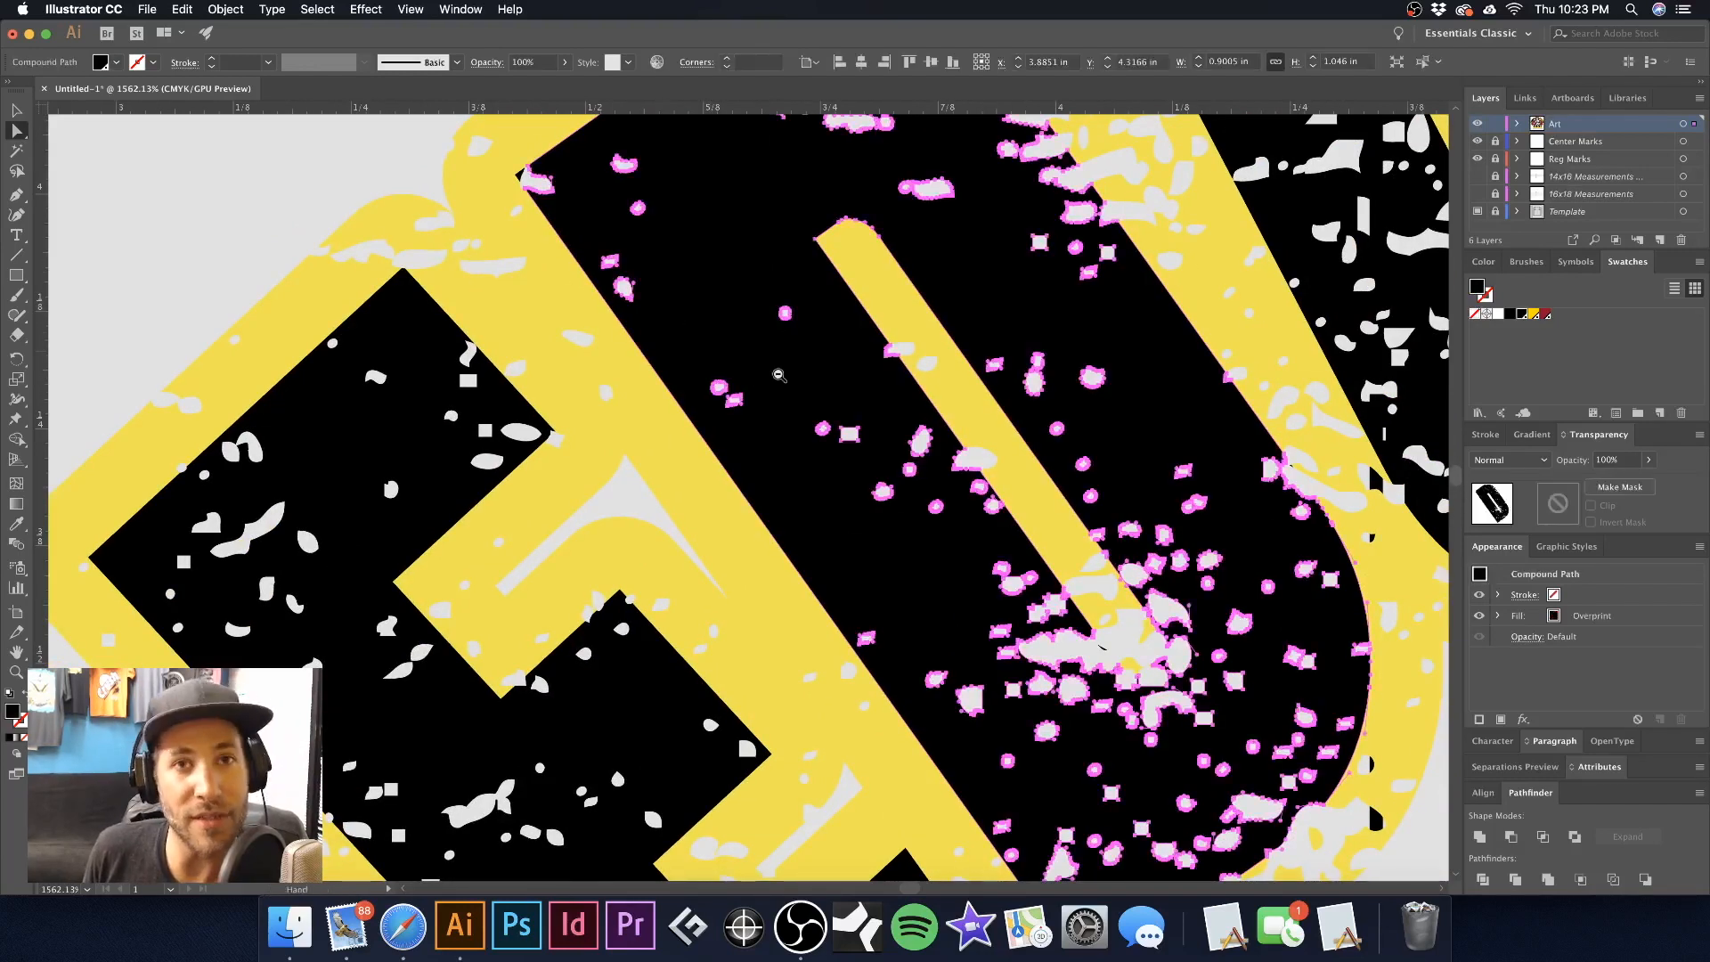
click(778, 375)
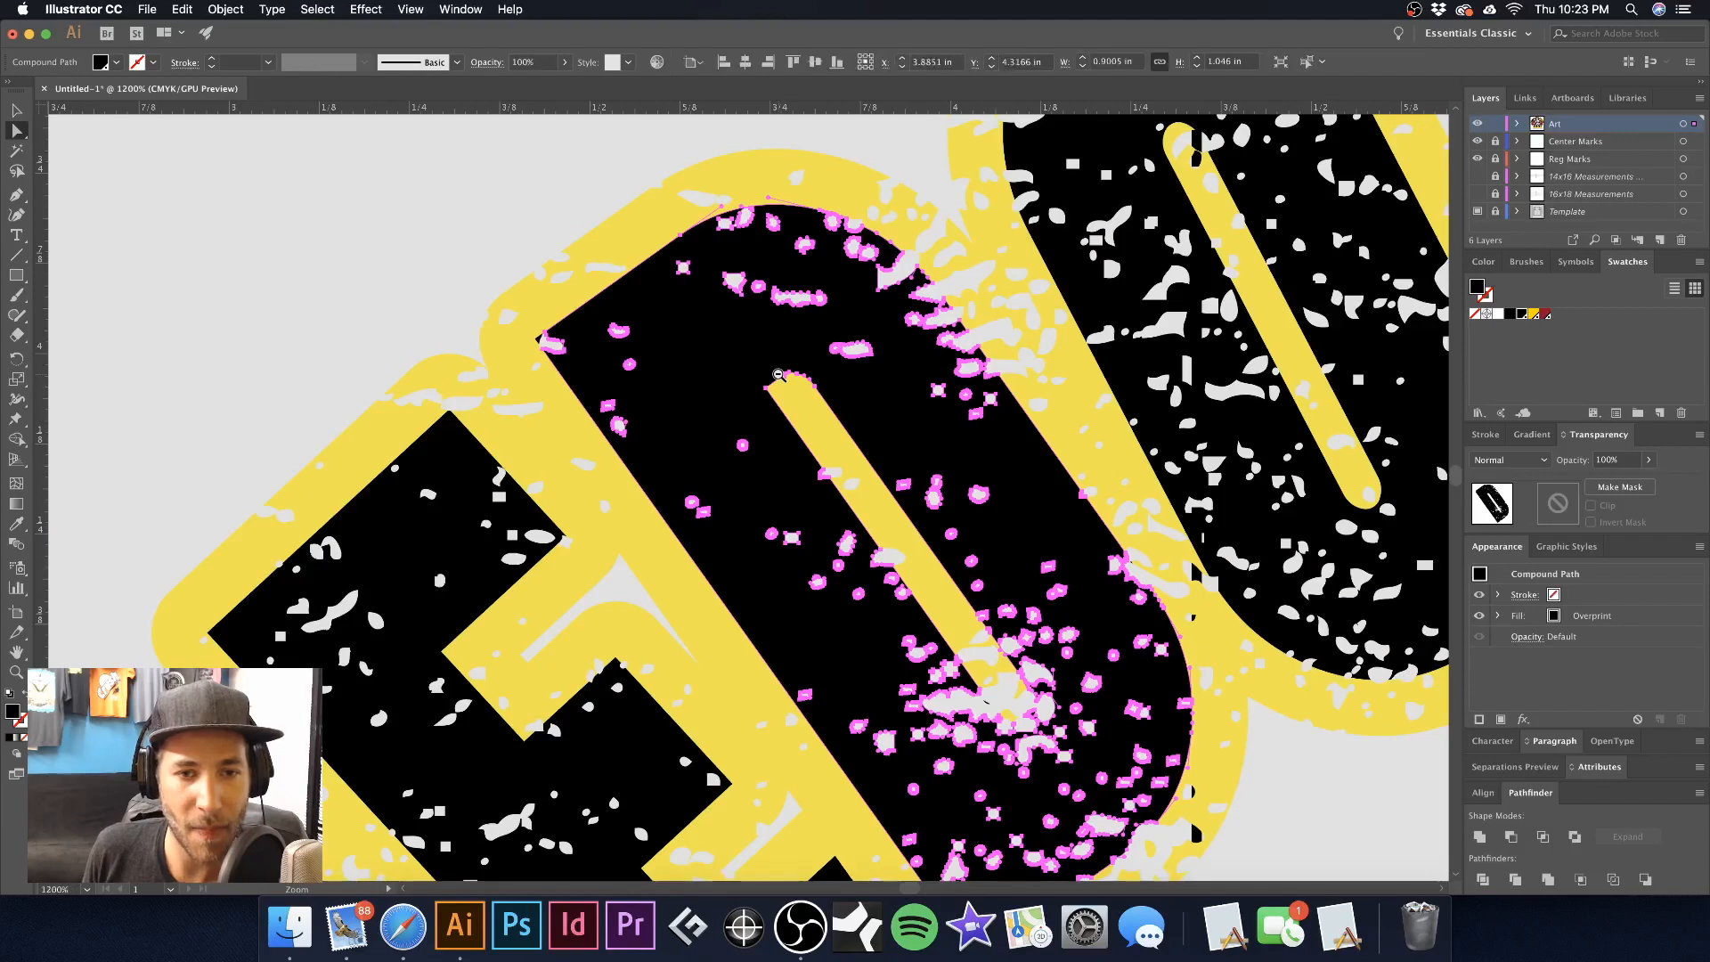
click(778, 375)
click(317, 10)
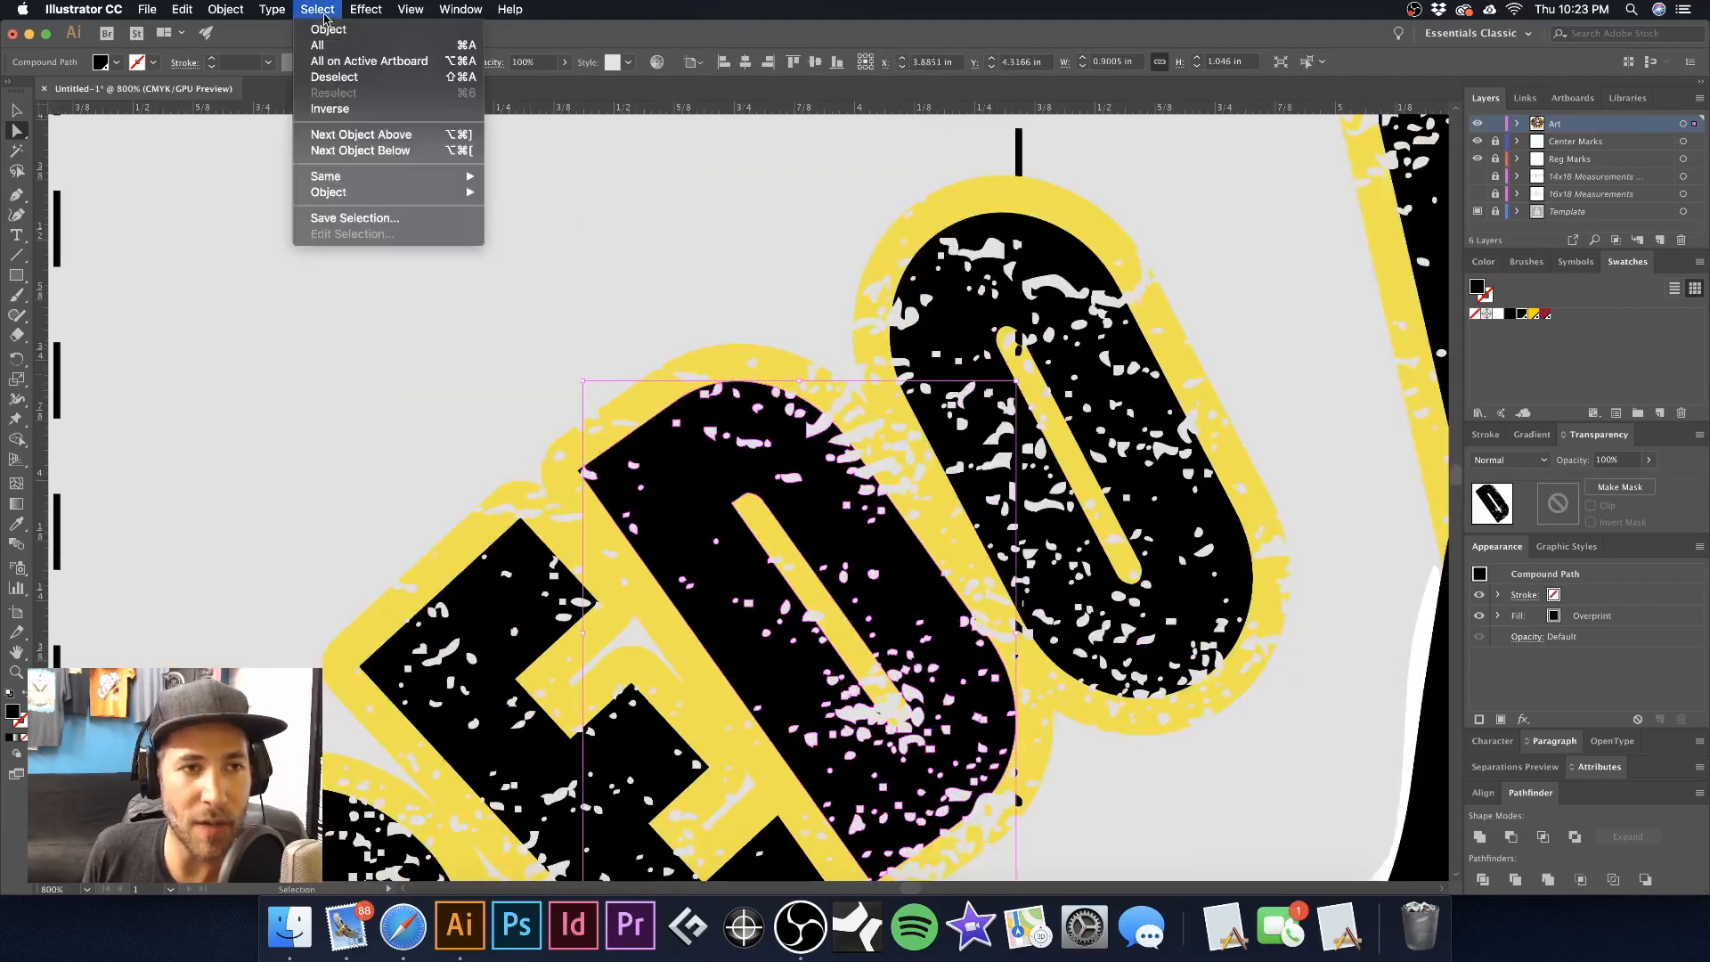
mouse_move(335, 181)
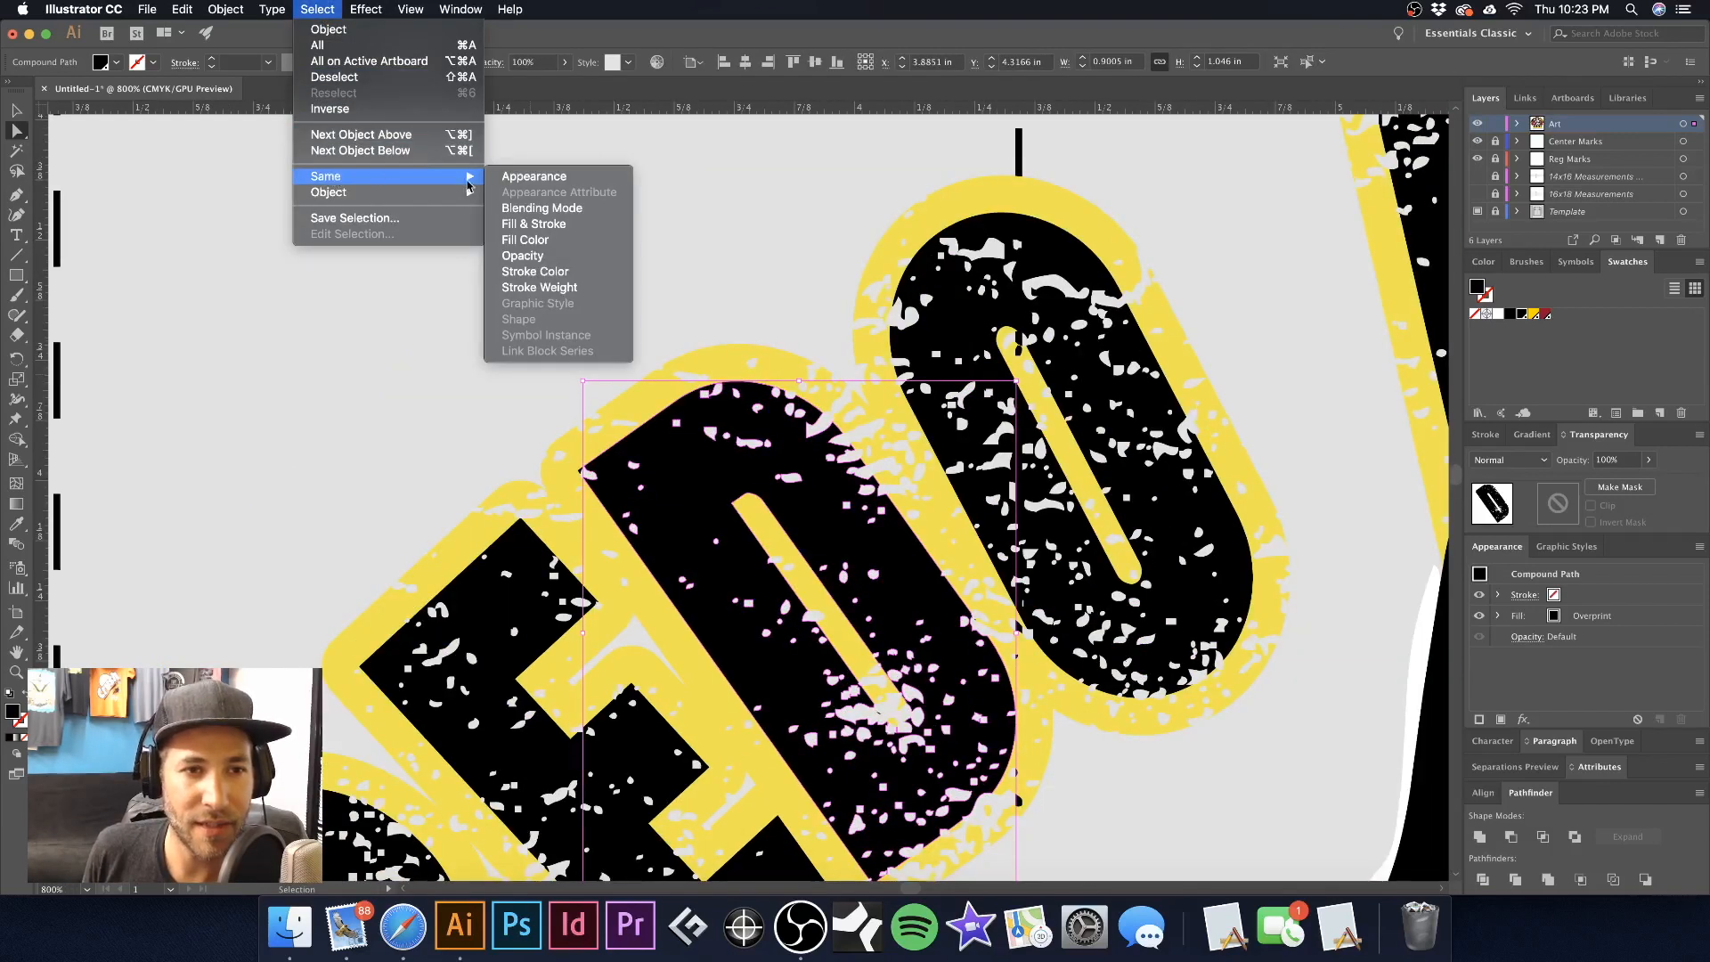
click(565, 249)
Examine the selected black shapes across the arched lettering, the dog's head and the box below
alt+super+click(911, 562)
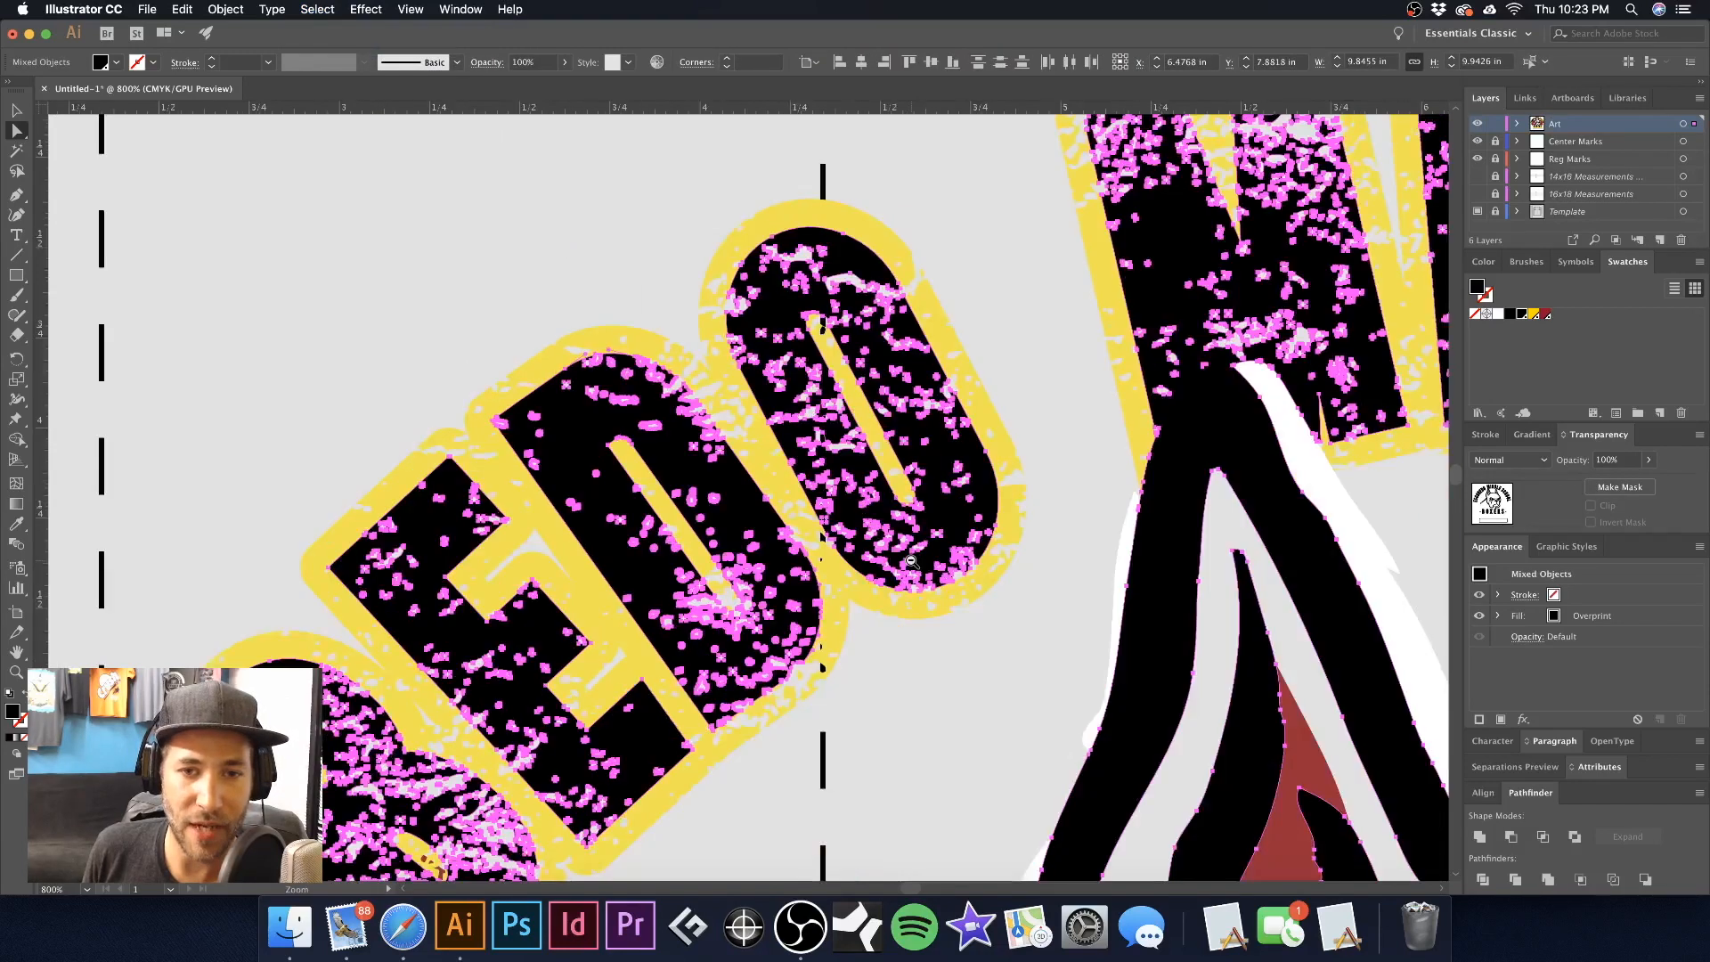
alt+super+click(892, 544)
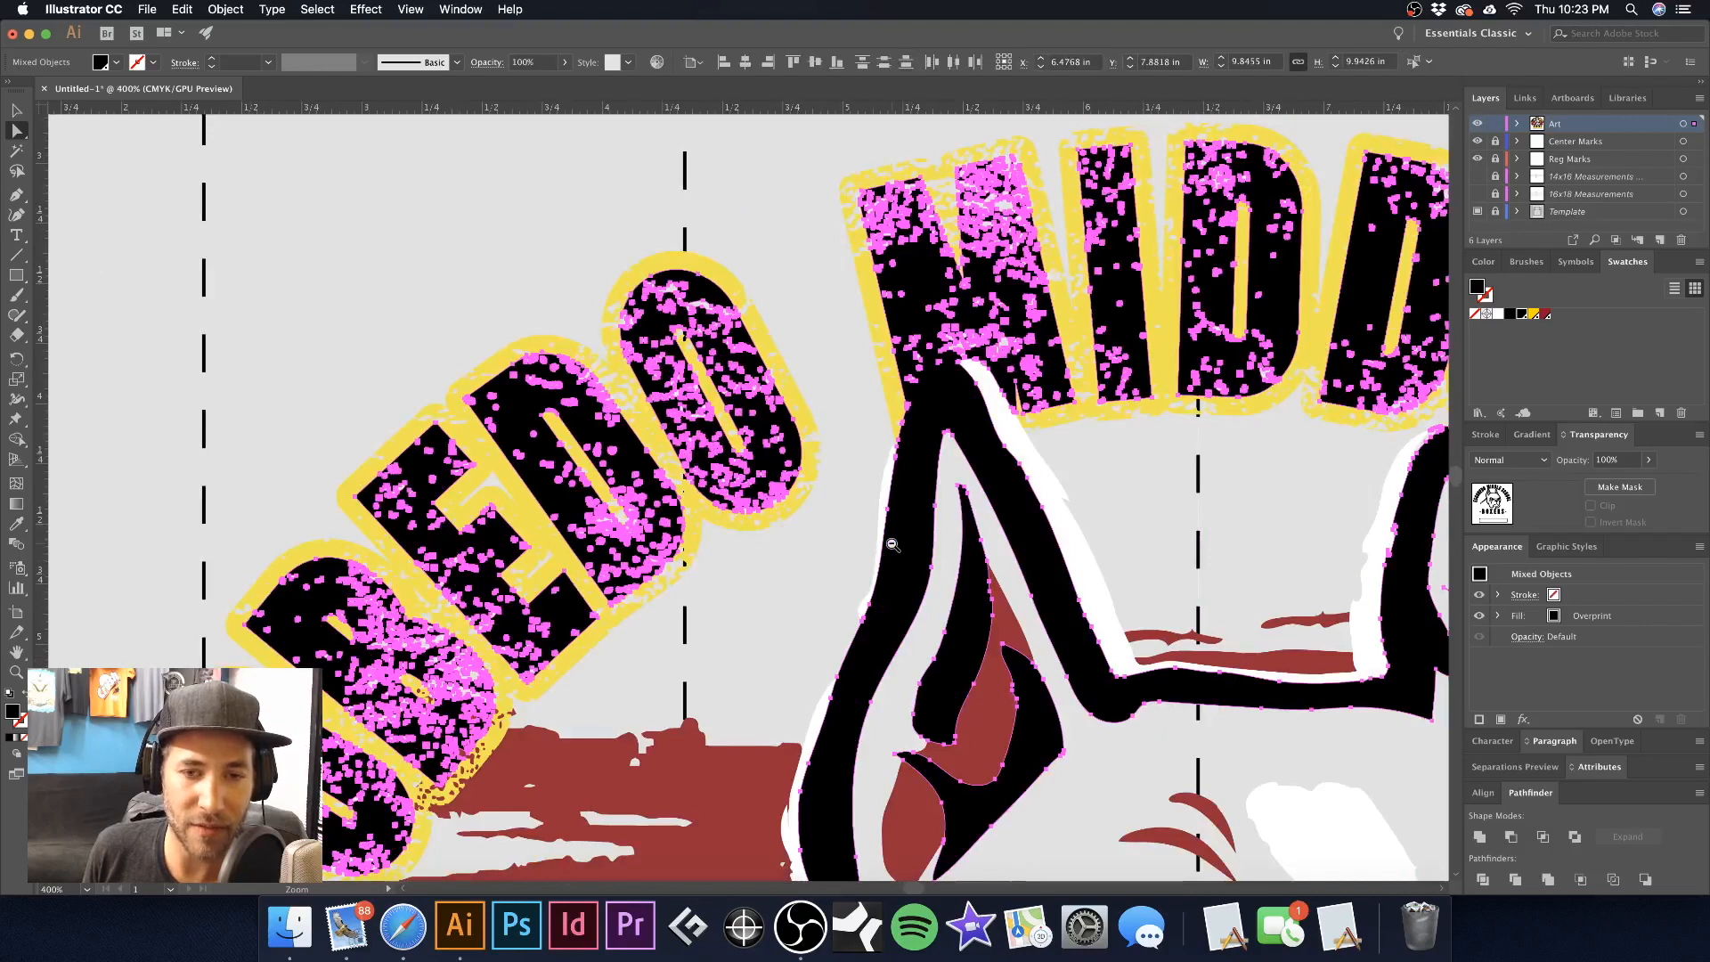
alt+super+click(893, 544)
alt+super+click(892, 544)
alt+super+click(893, 544)
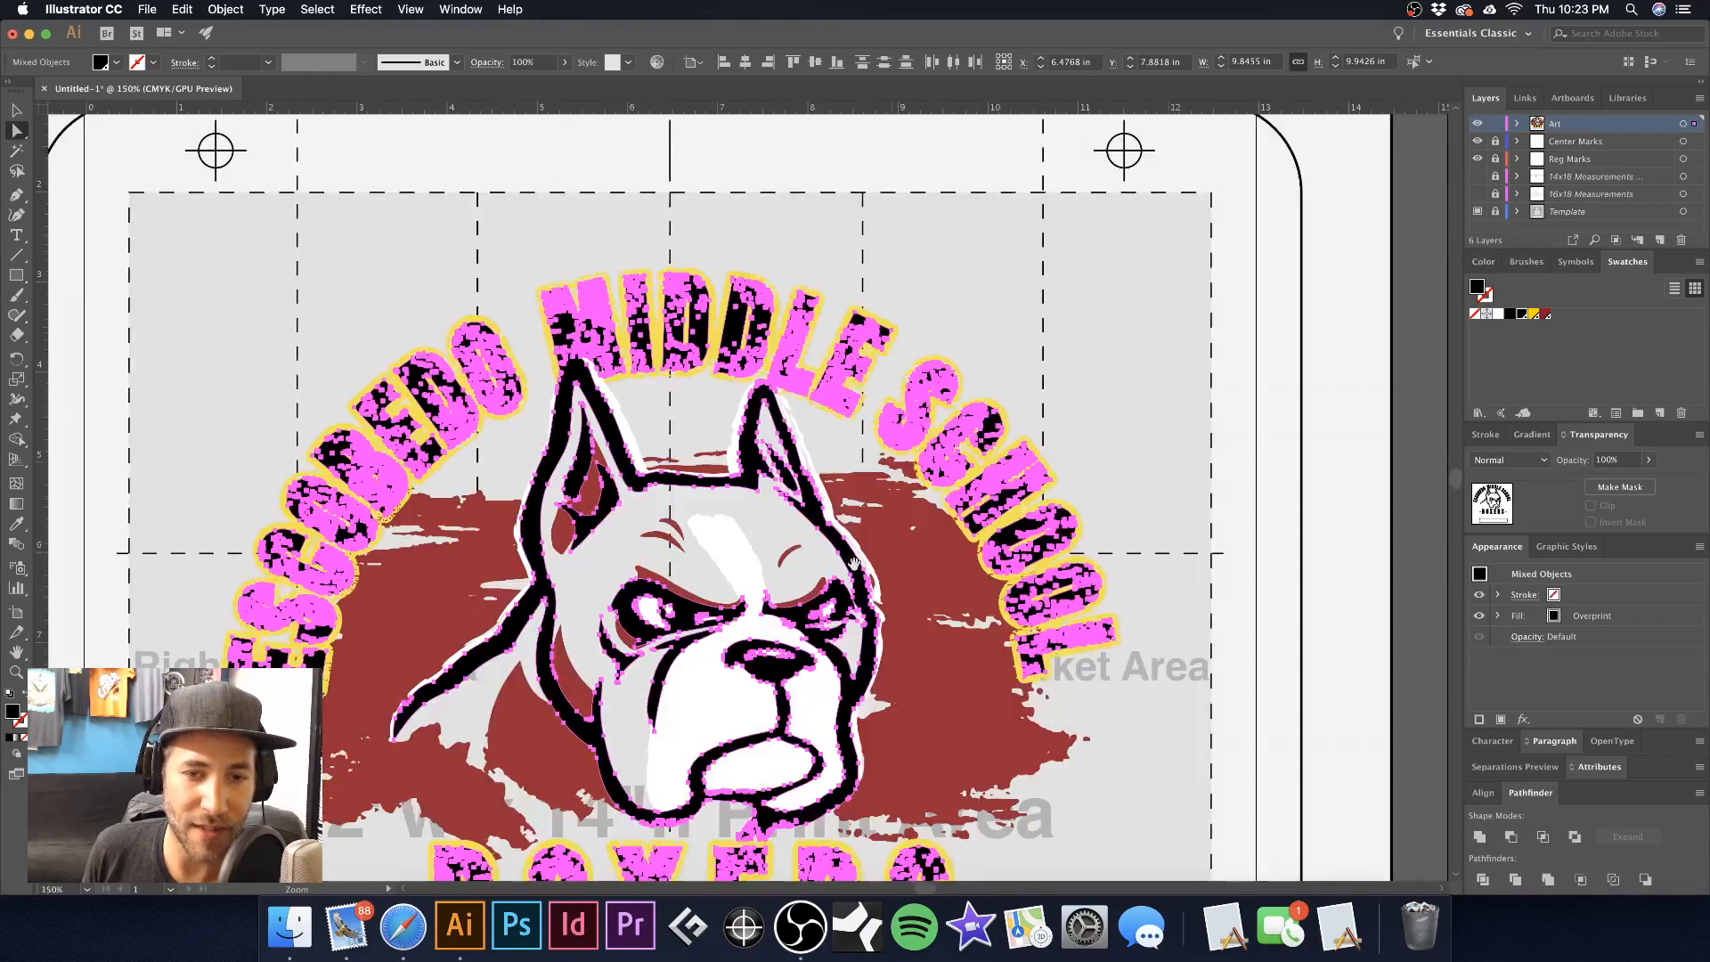
drag(825, 506, 801, 386)
drag(822, 470, 789, 354)
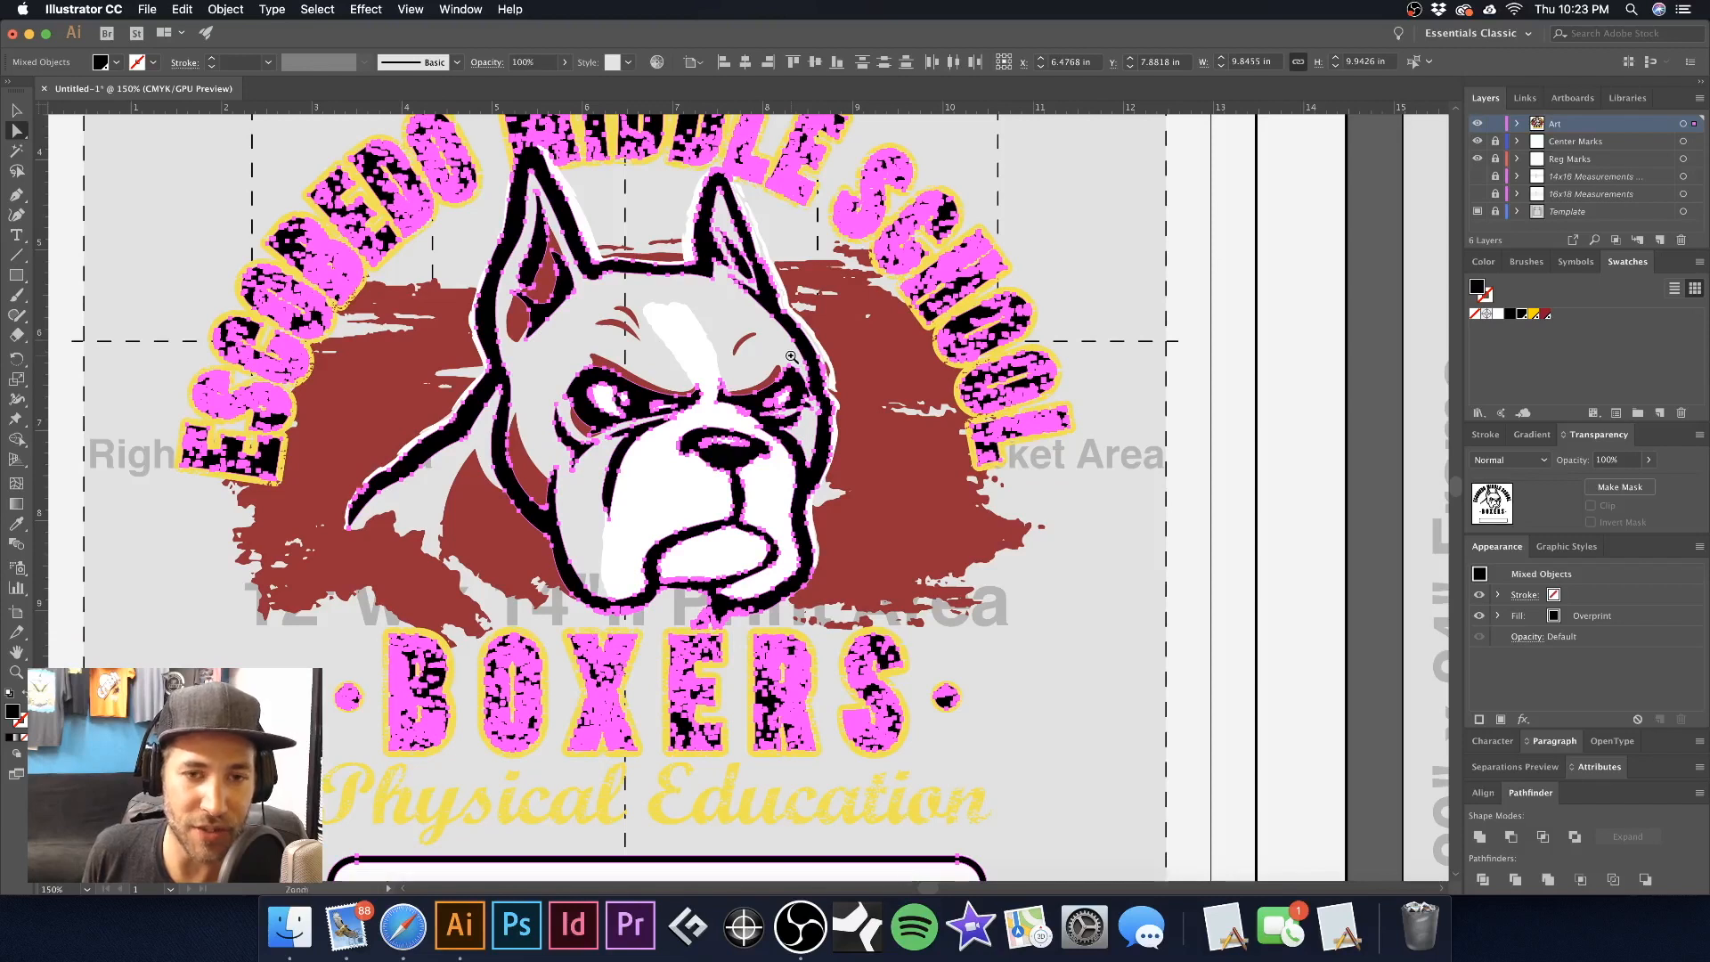
alt+super+click(790, 356)
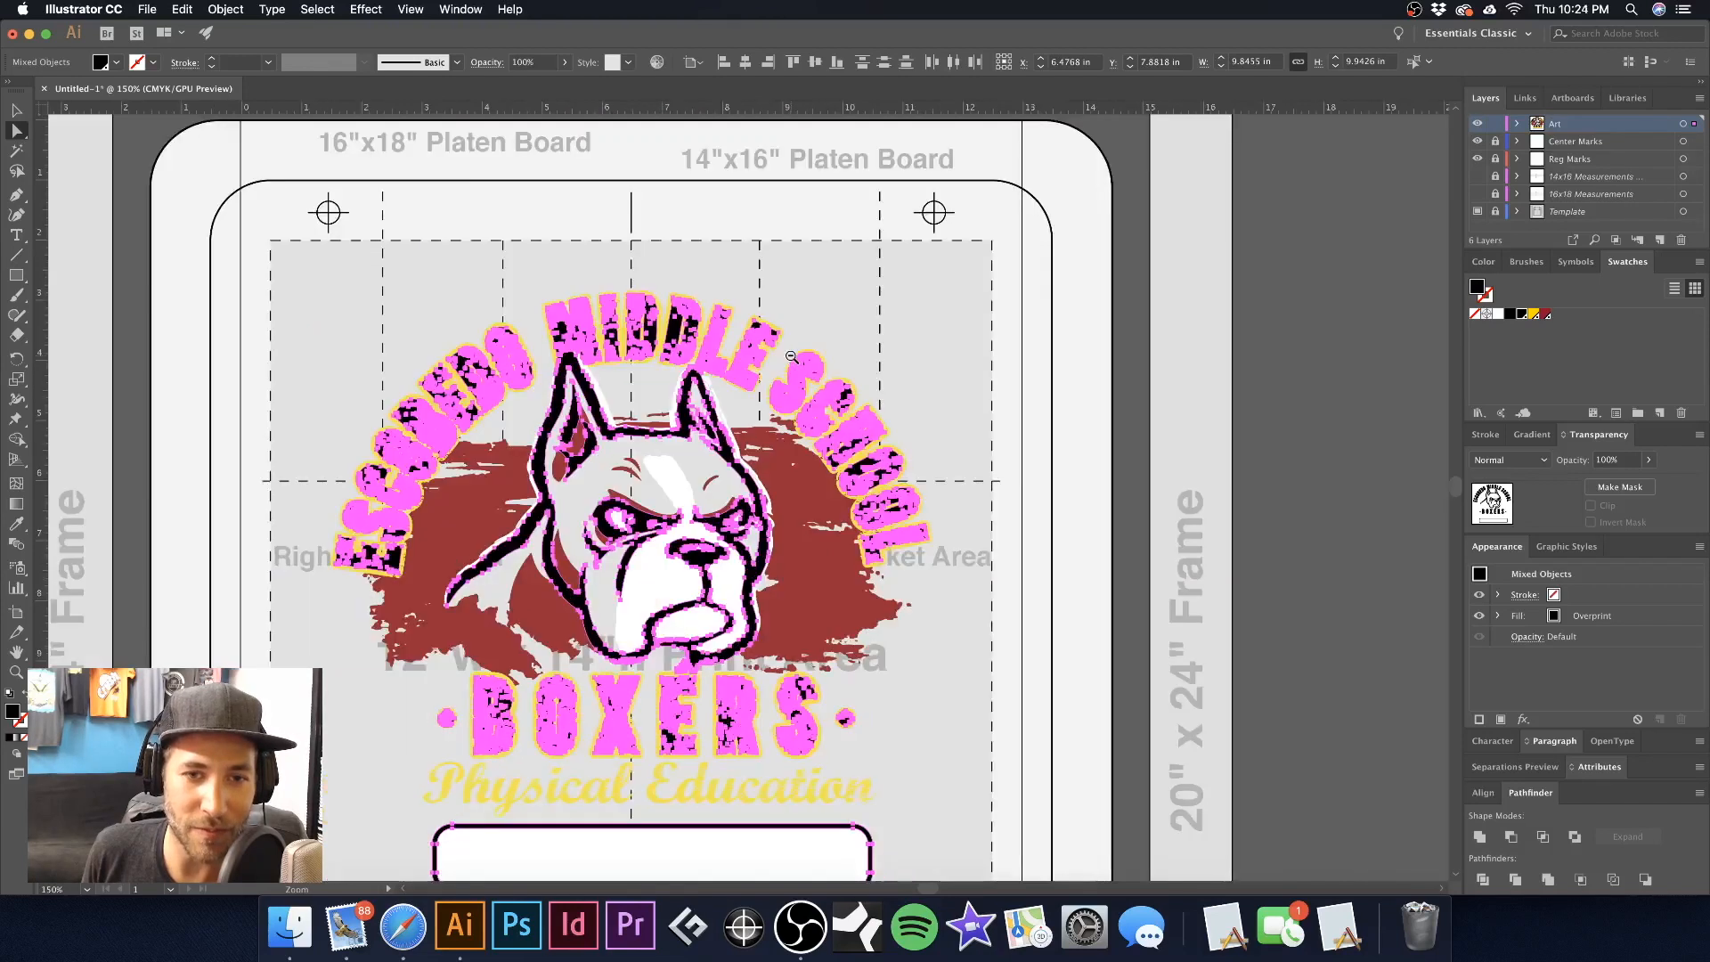
click(791, 357)
super+click(603, 636)
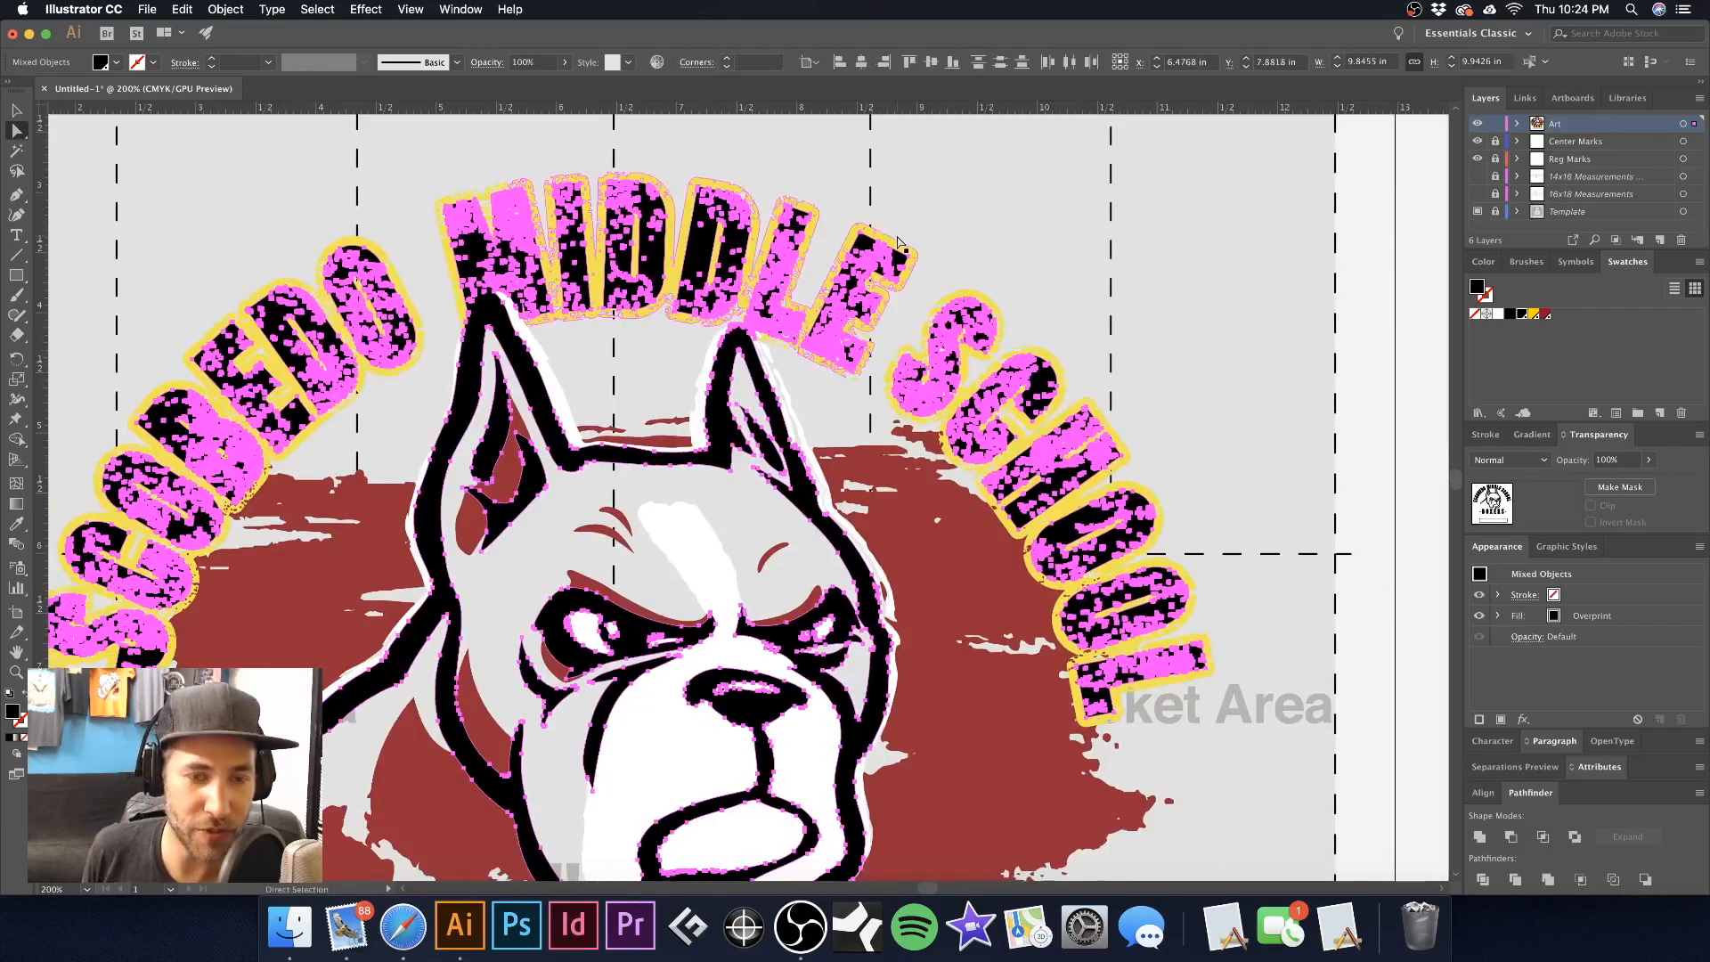
Try deleting all selected black shapes to check the colors underneath, and undo the deletion
key(super)
key(Delete)
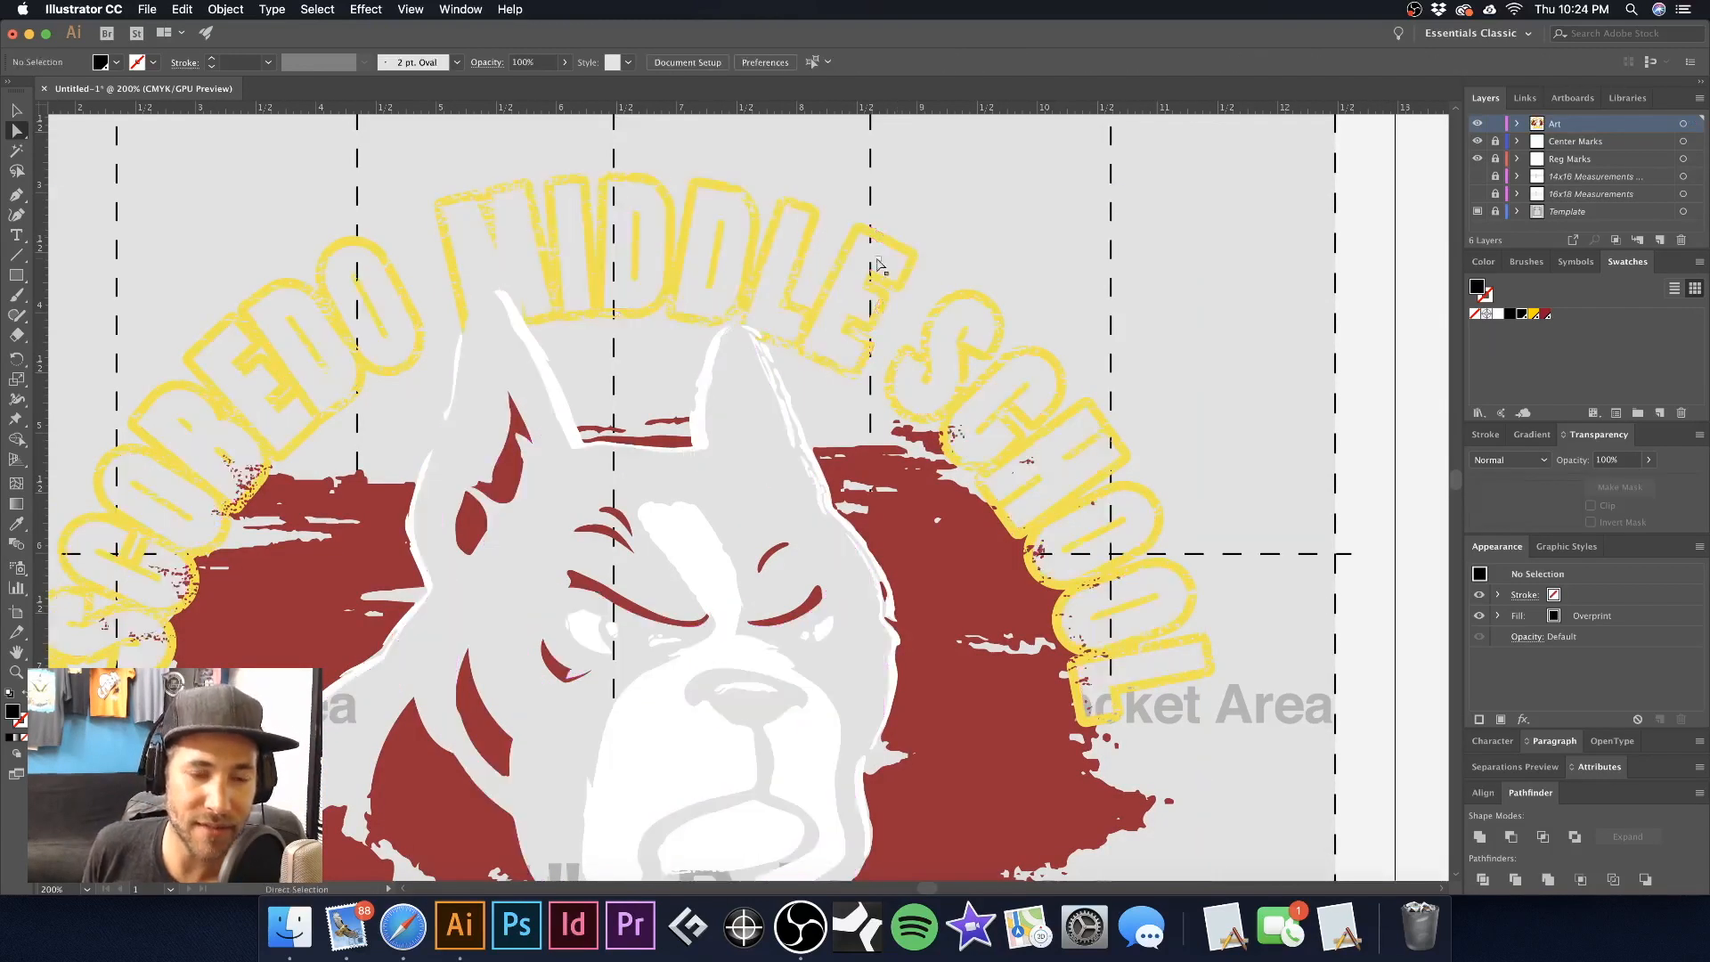
alt+super+click(777, 540)
alt+super+click(777, 540)
scroll(766, 526, down, 3)
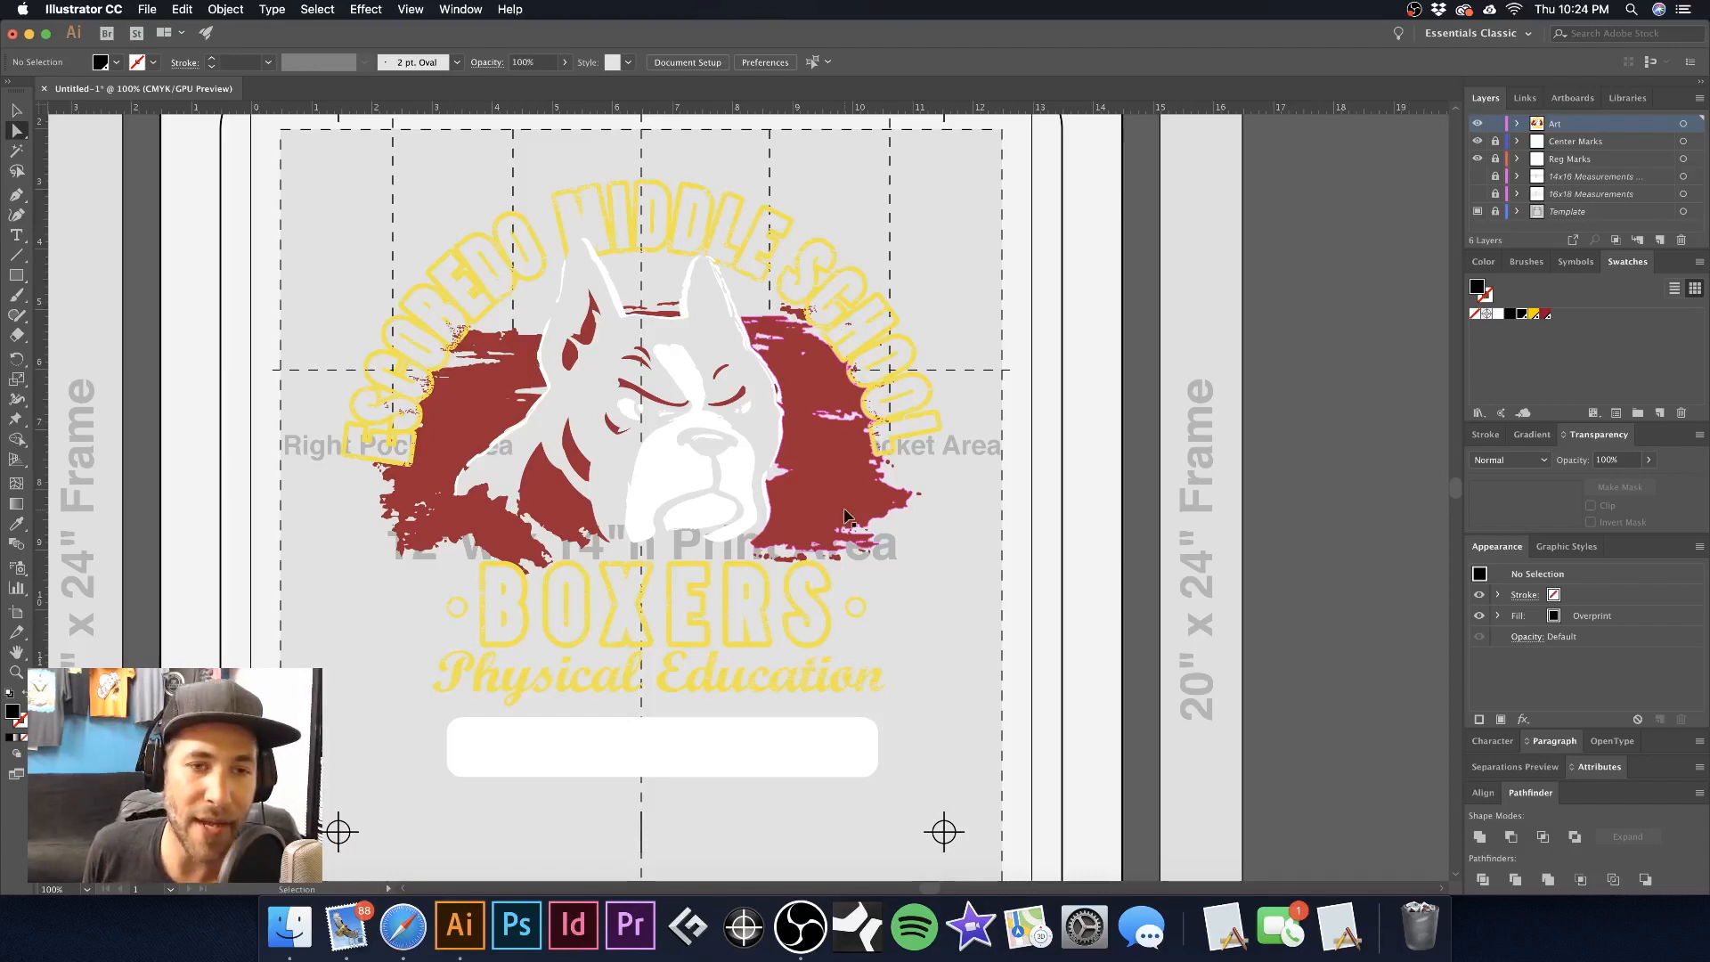
key(super+a)
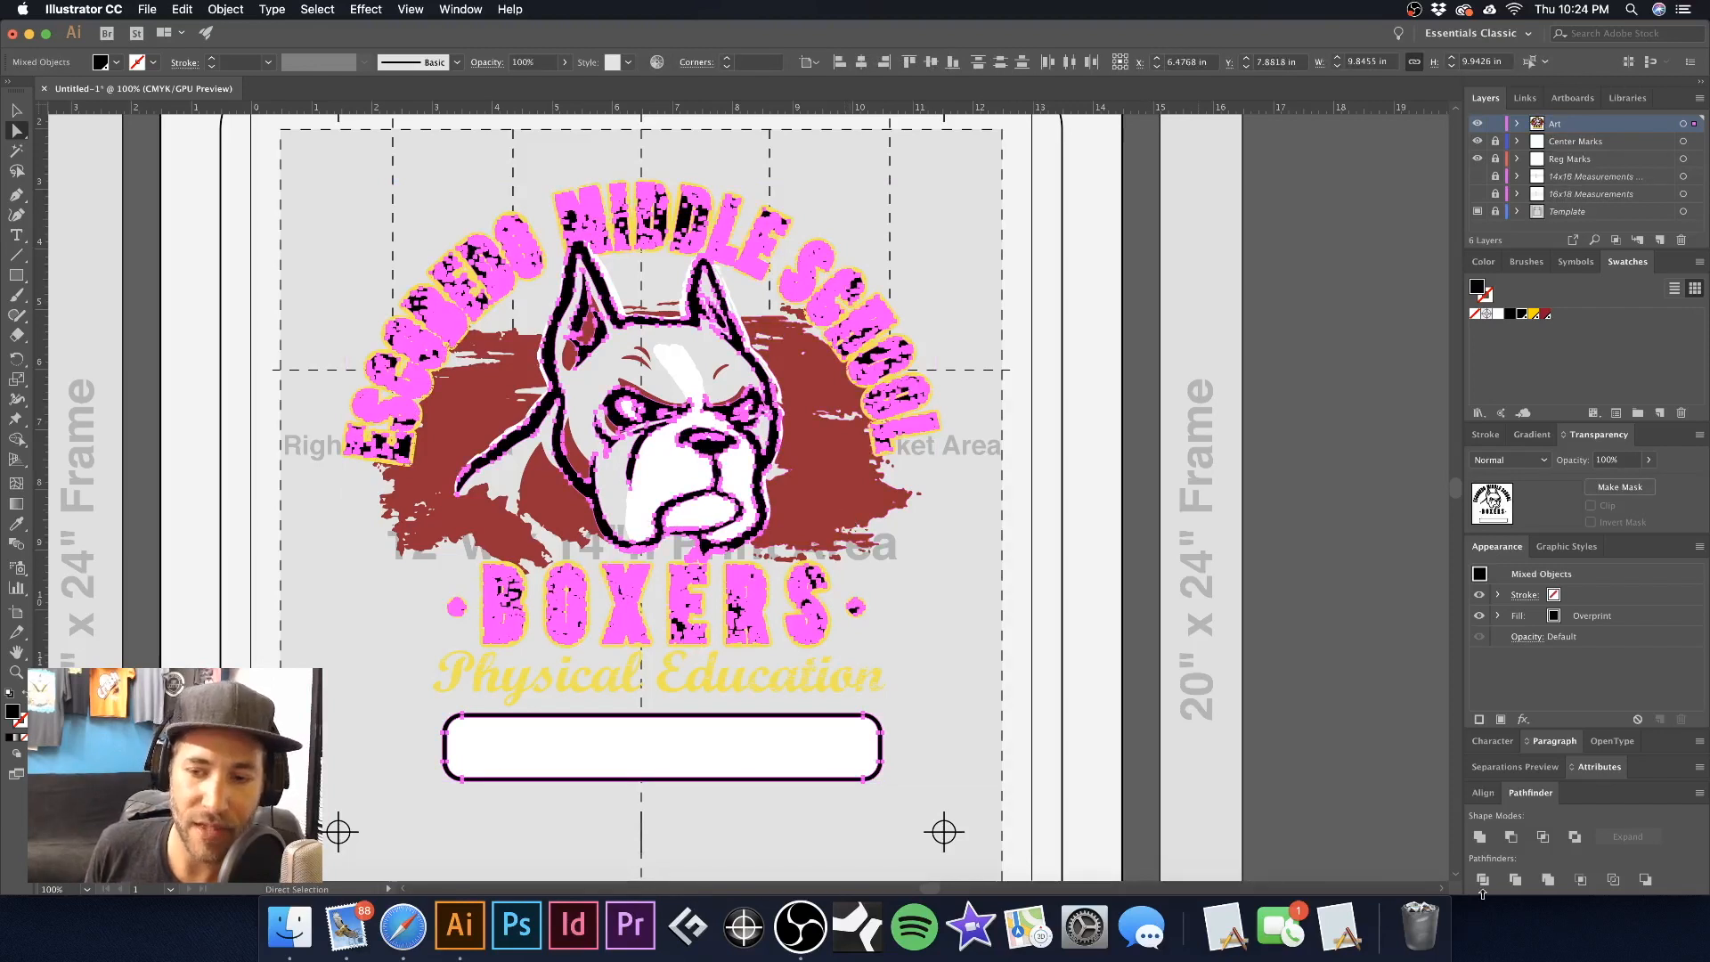
Unite the selected black shapes with the Pathfinder, and test-move the resulting group before undoing the move
click(1479, 842)
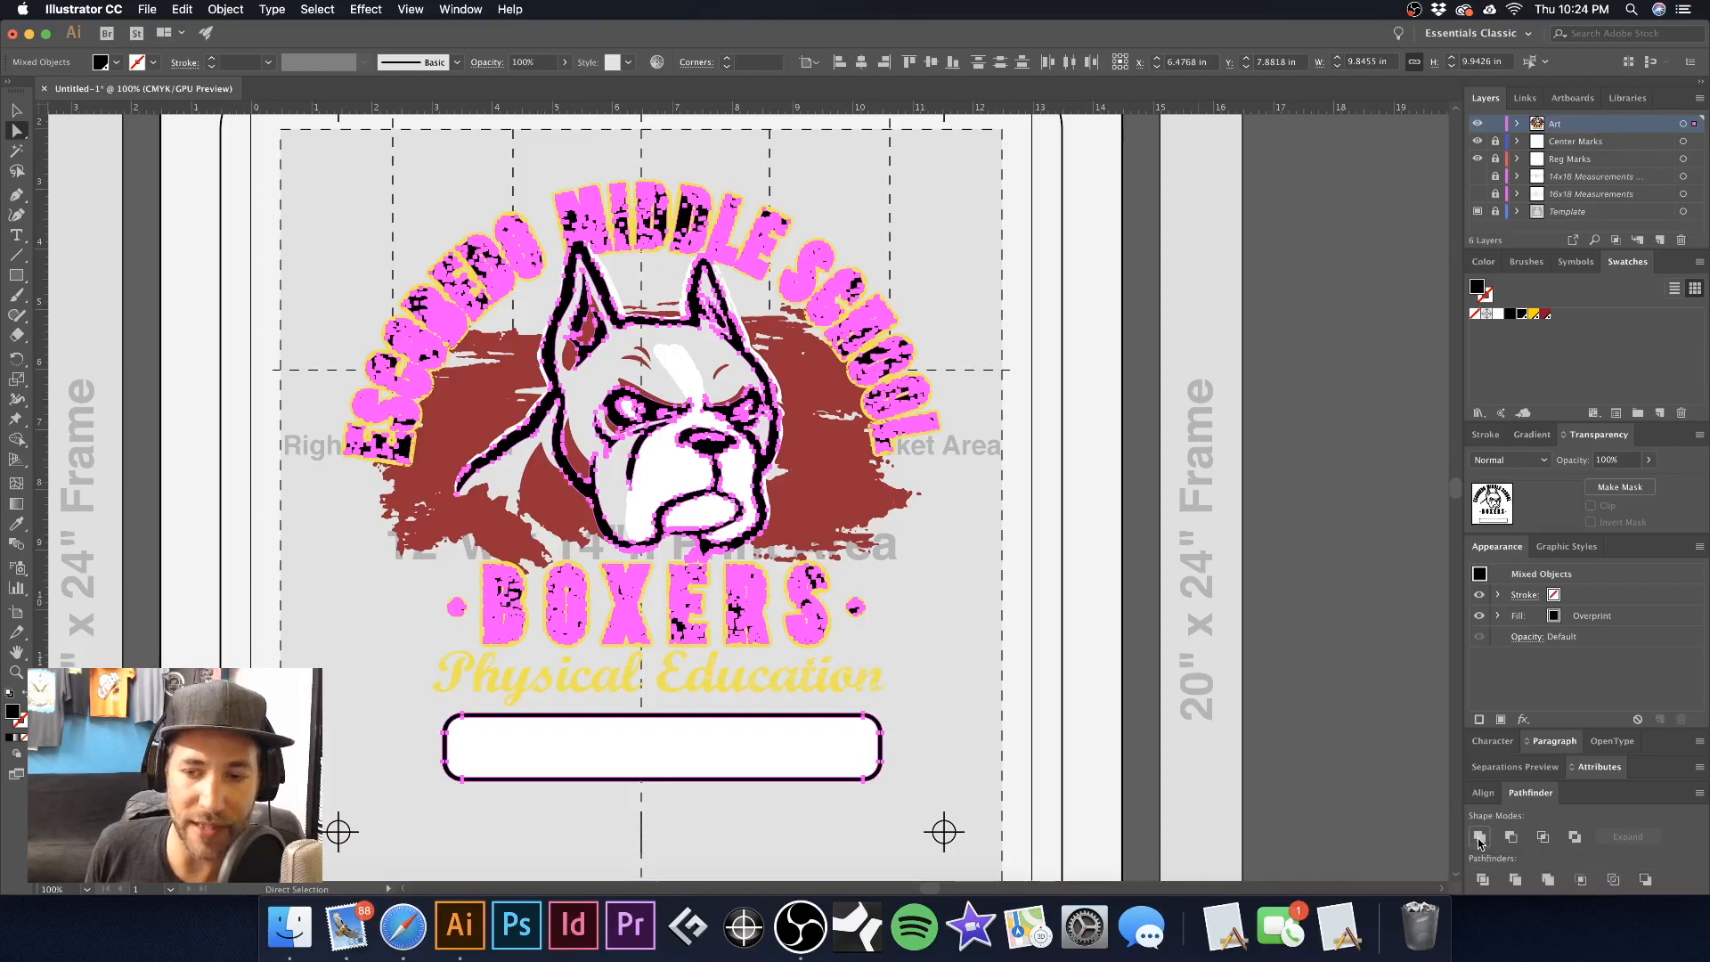
click(17, 109)
click(221, 178)
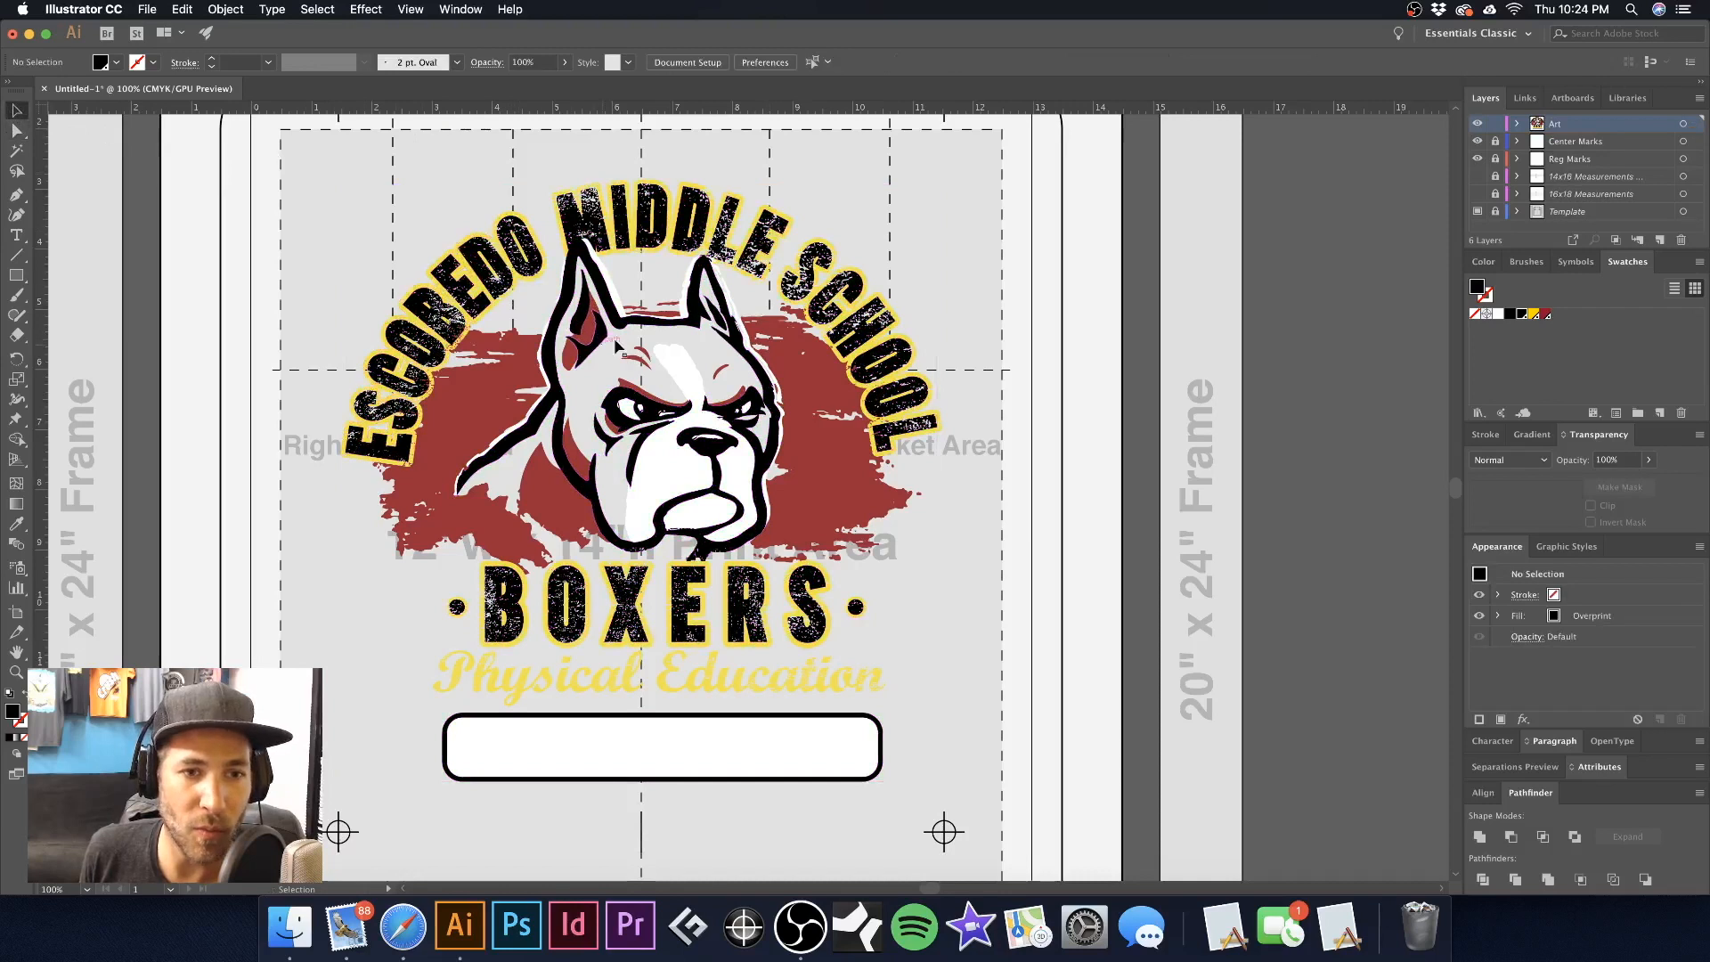
drag(614, 321, 982, 374)
key(super+z)
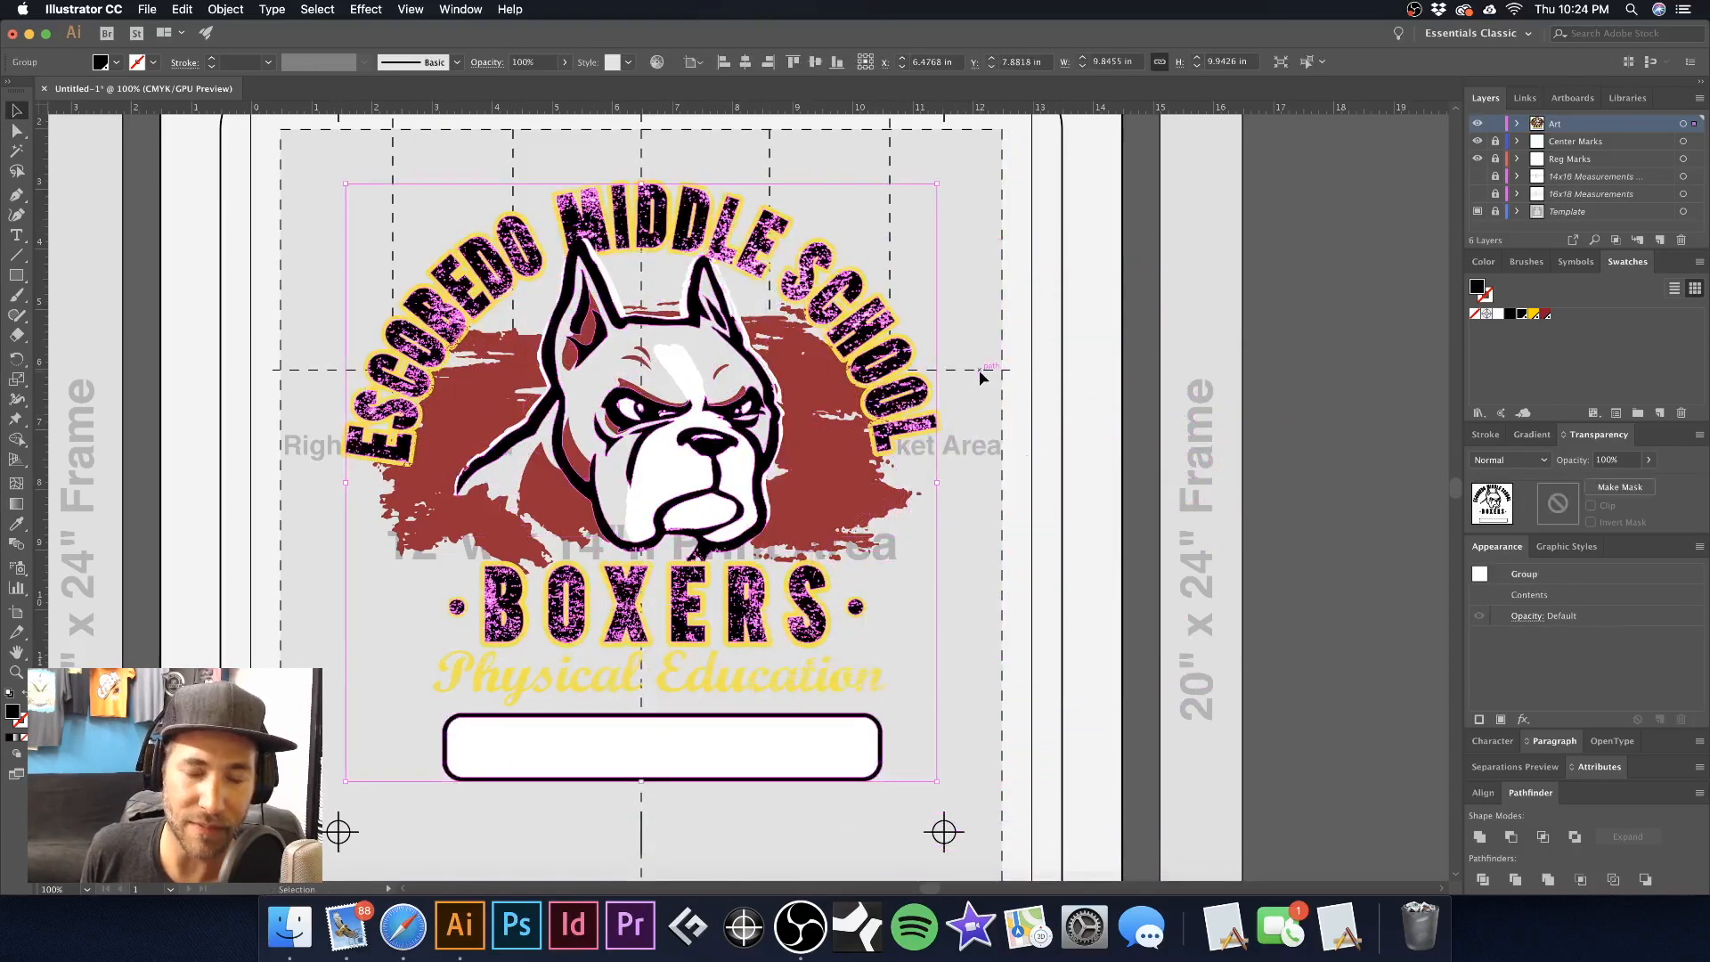
Delete the extra black, yellow and red swatches, confirming their removal from the document's swatches
click(981, 251)
drag(431, 266, 586, 281)
key(a)
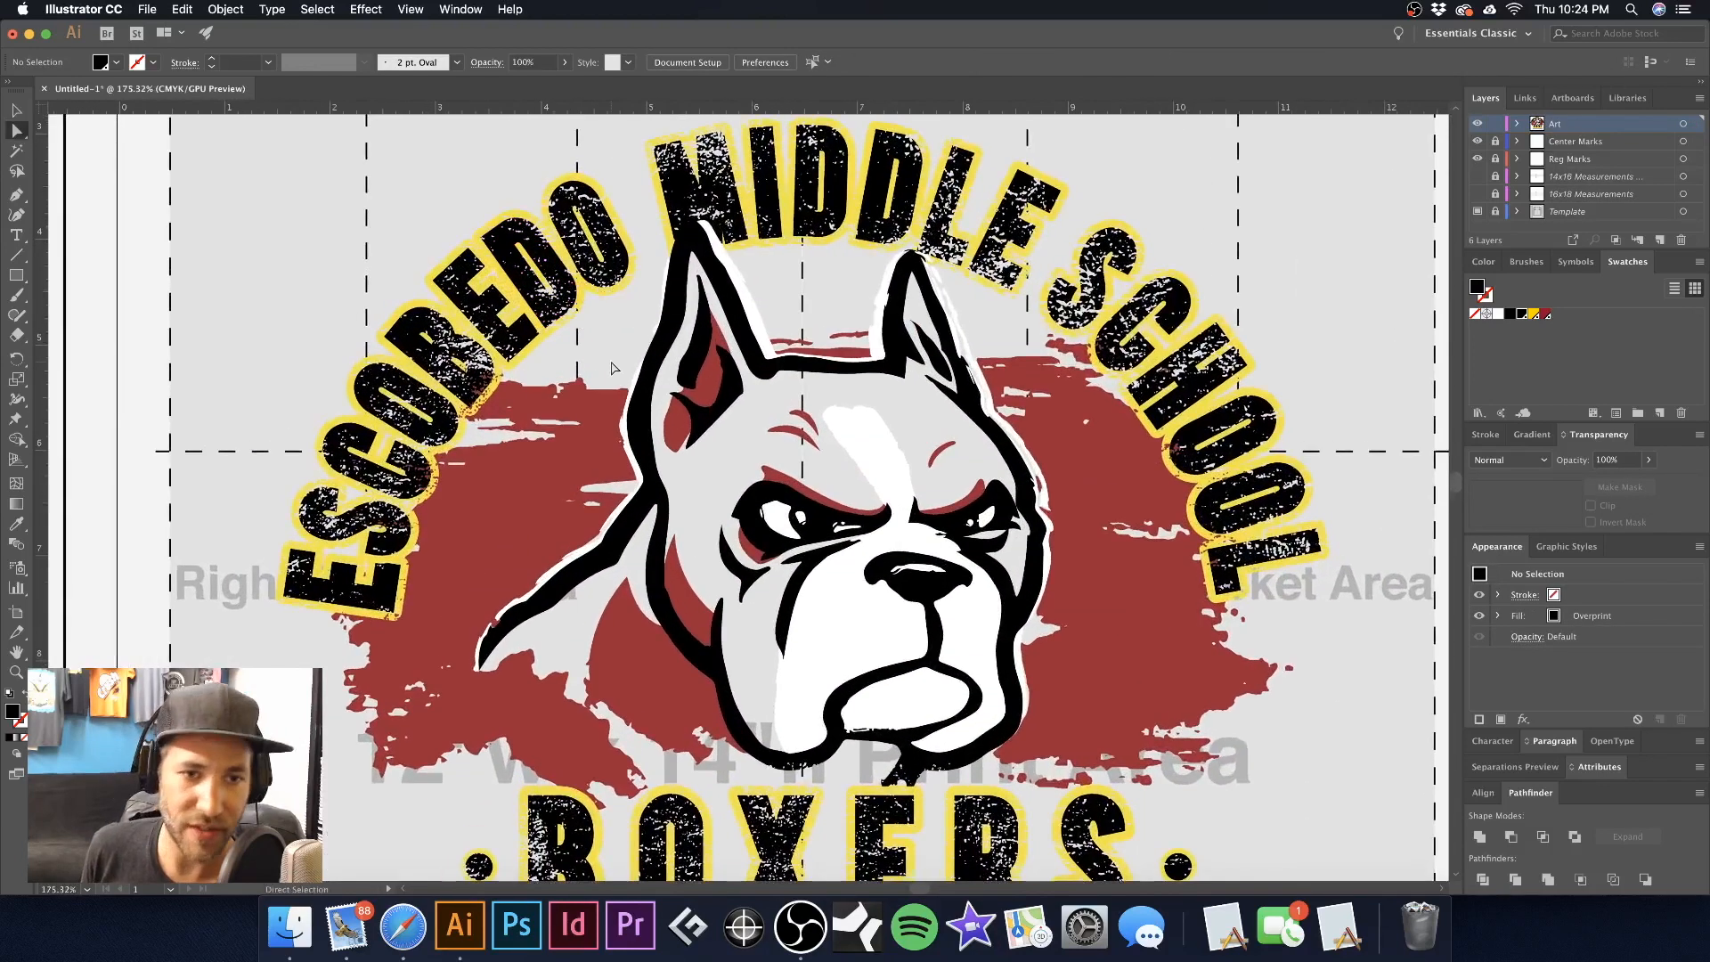
click(603, 412)
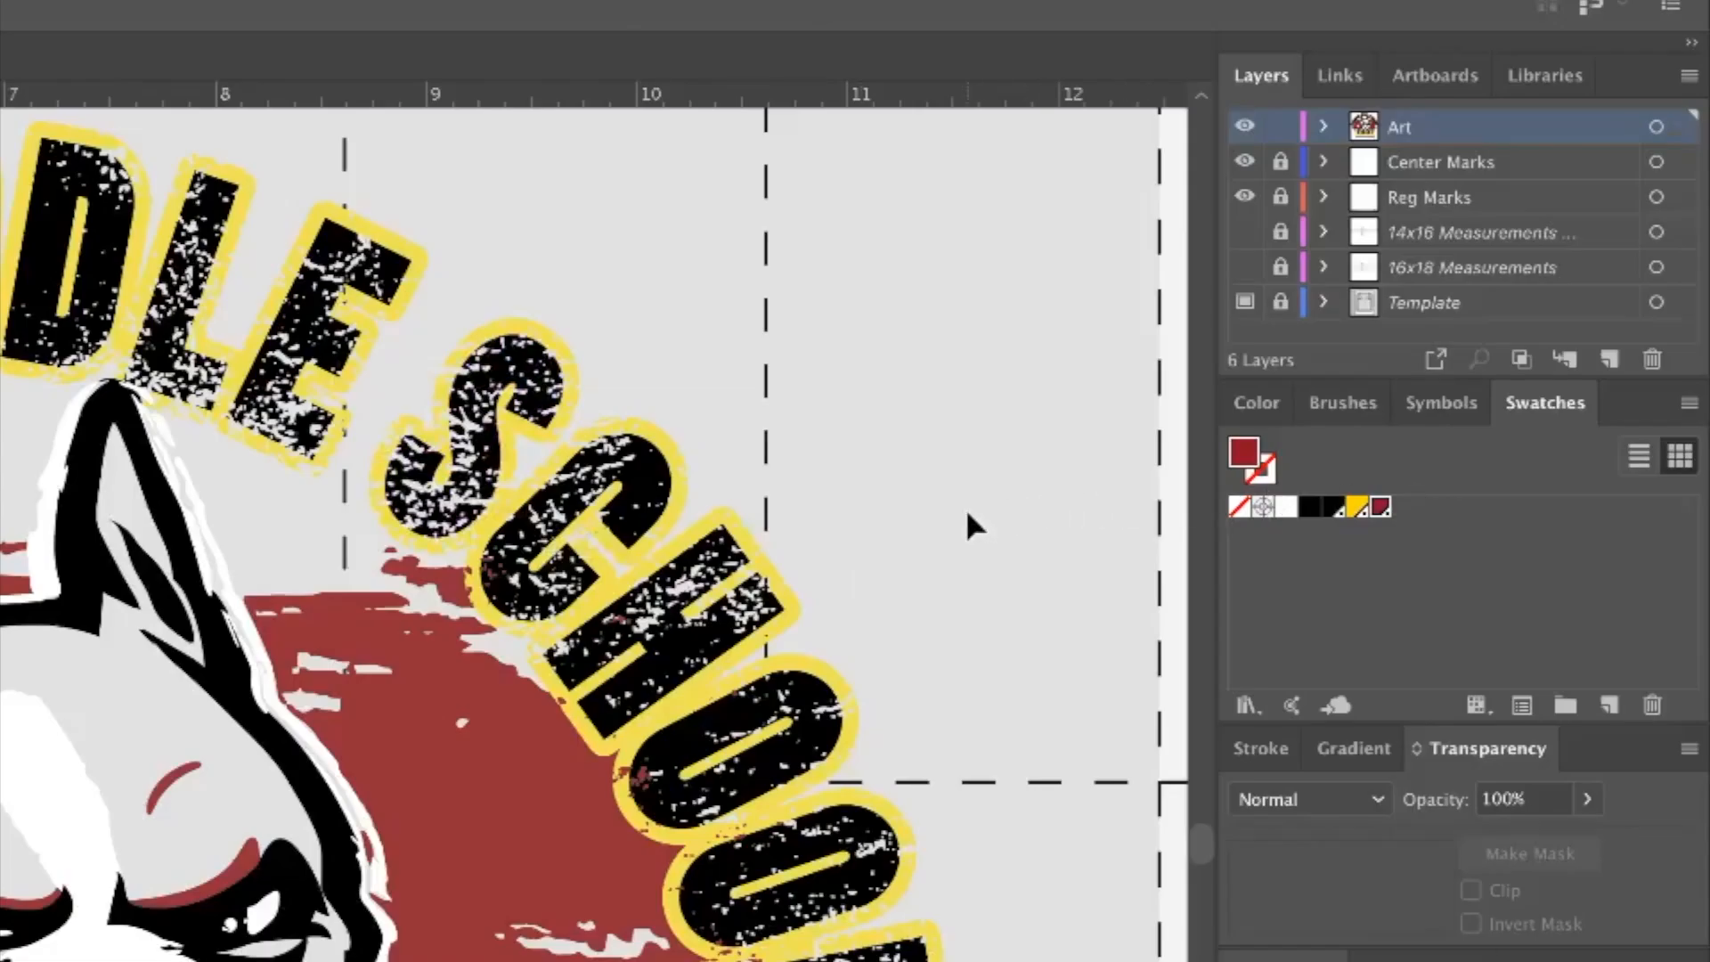
click(1333, 507)
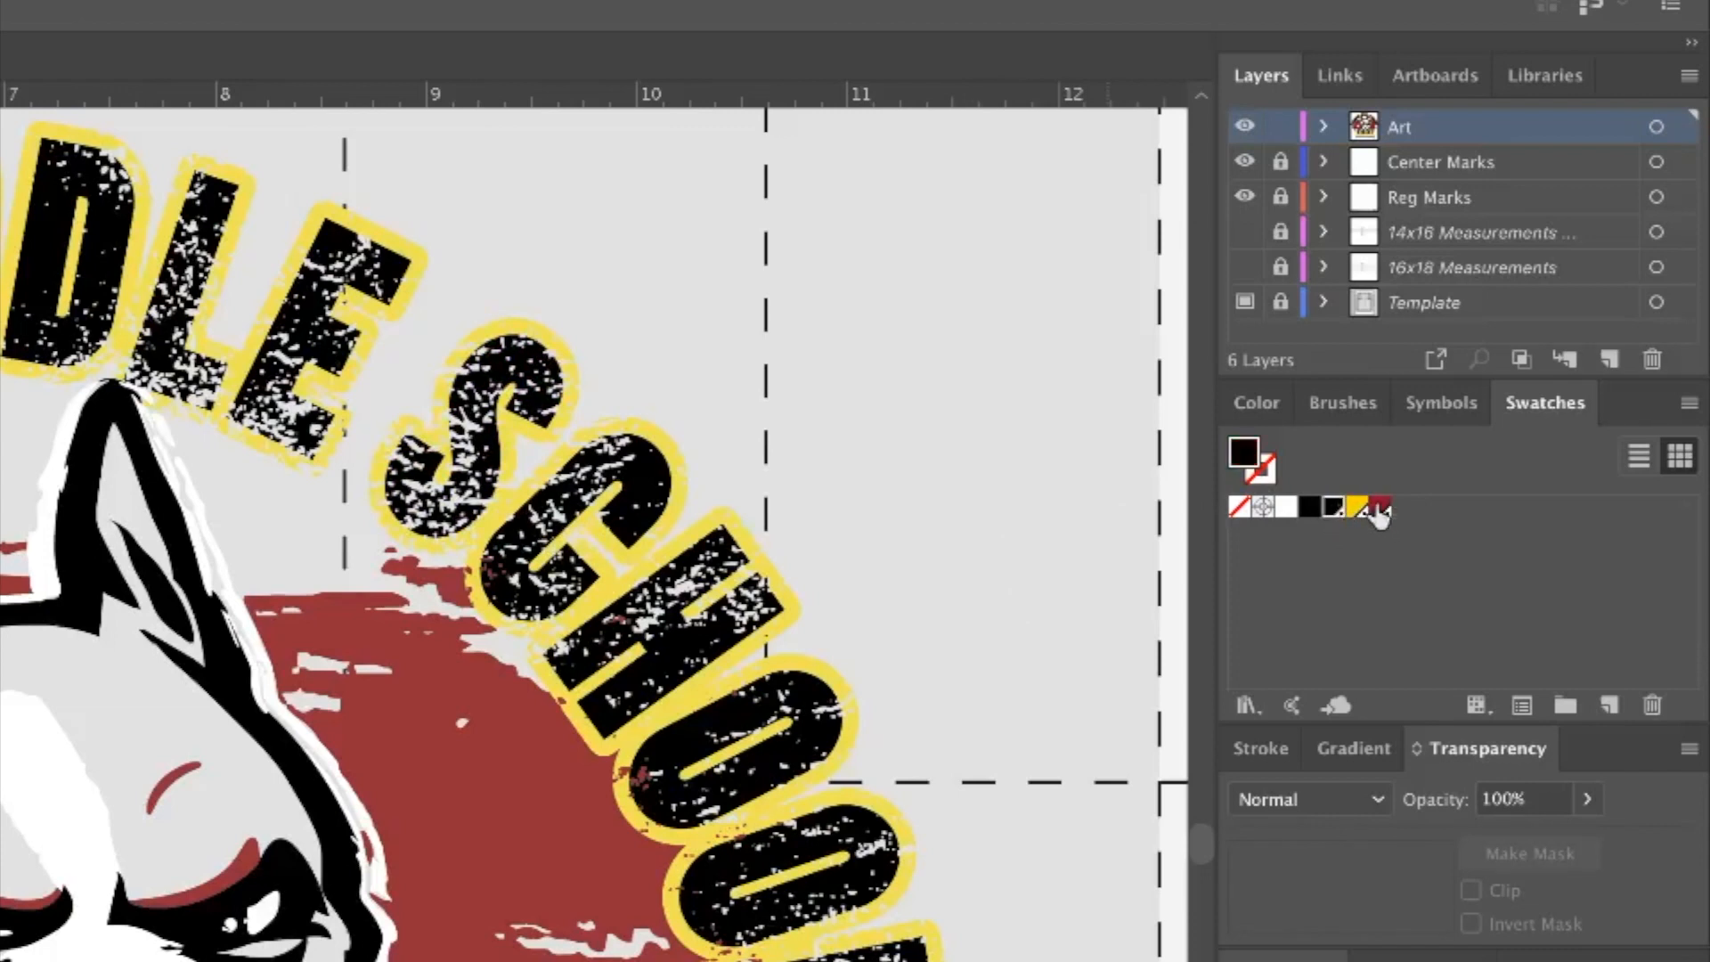
click(1653, 706)
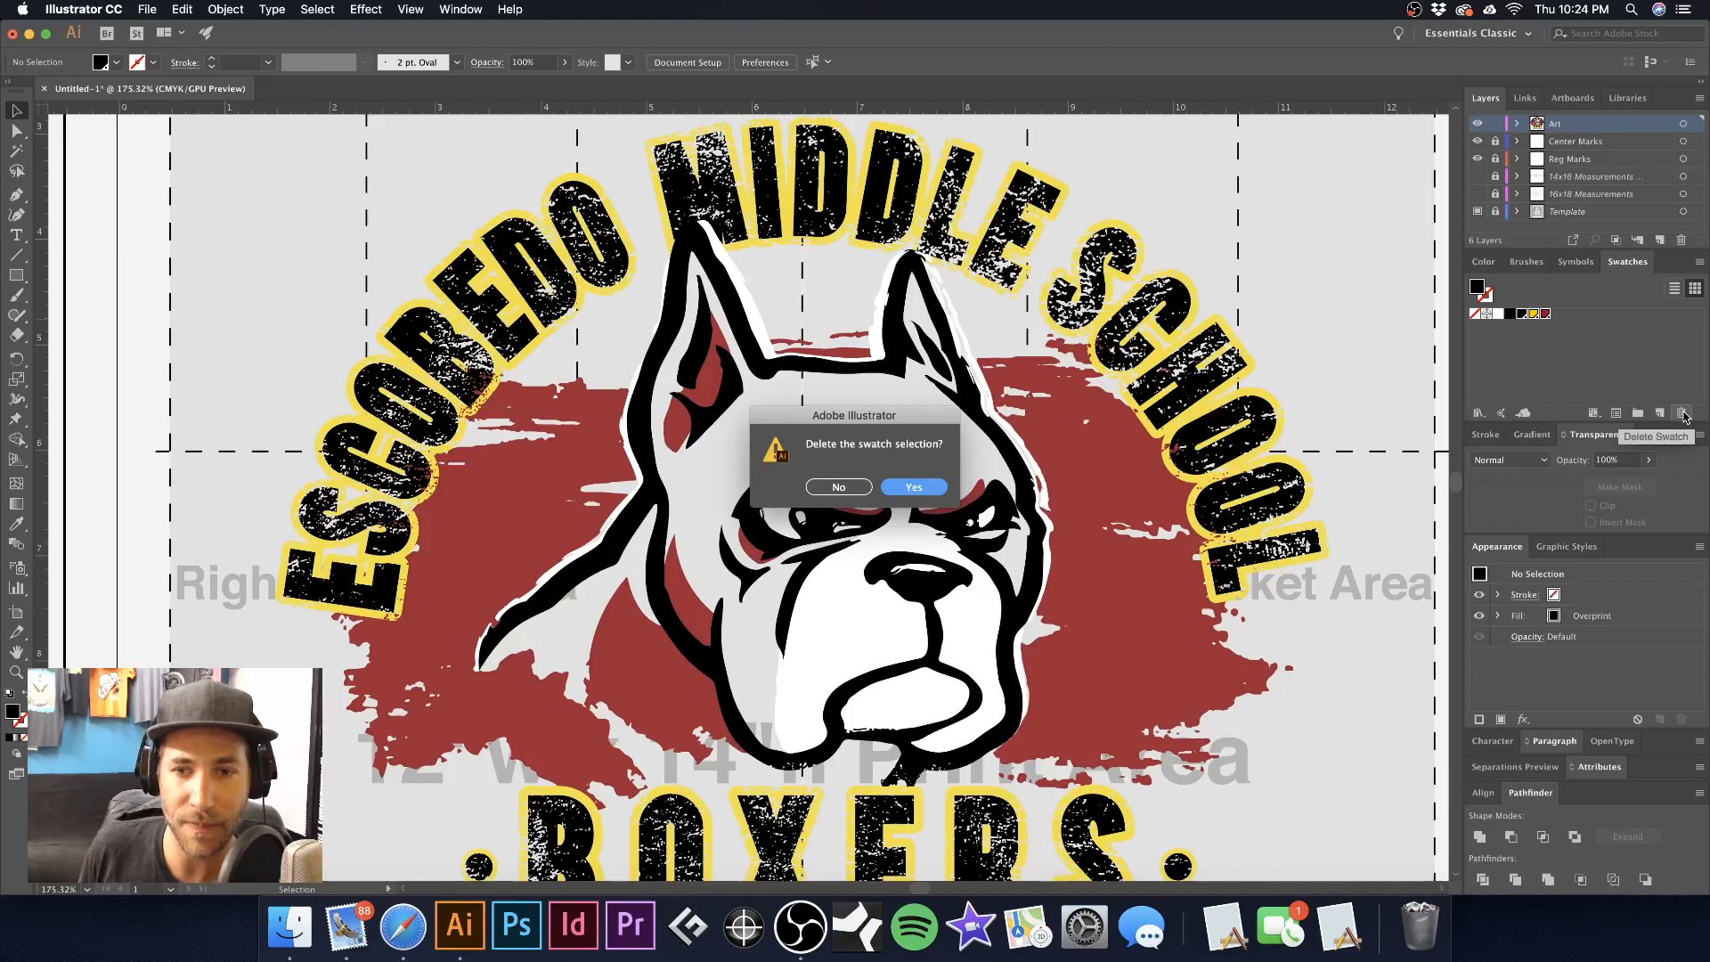
click(935, 488)
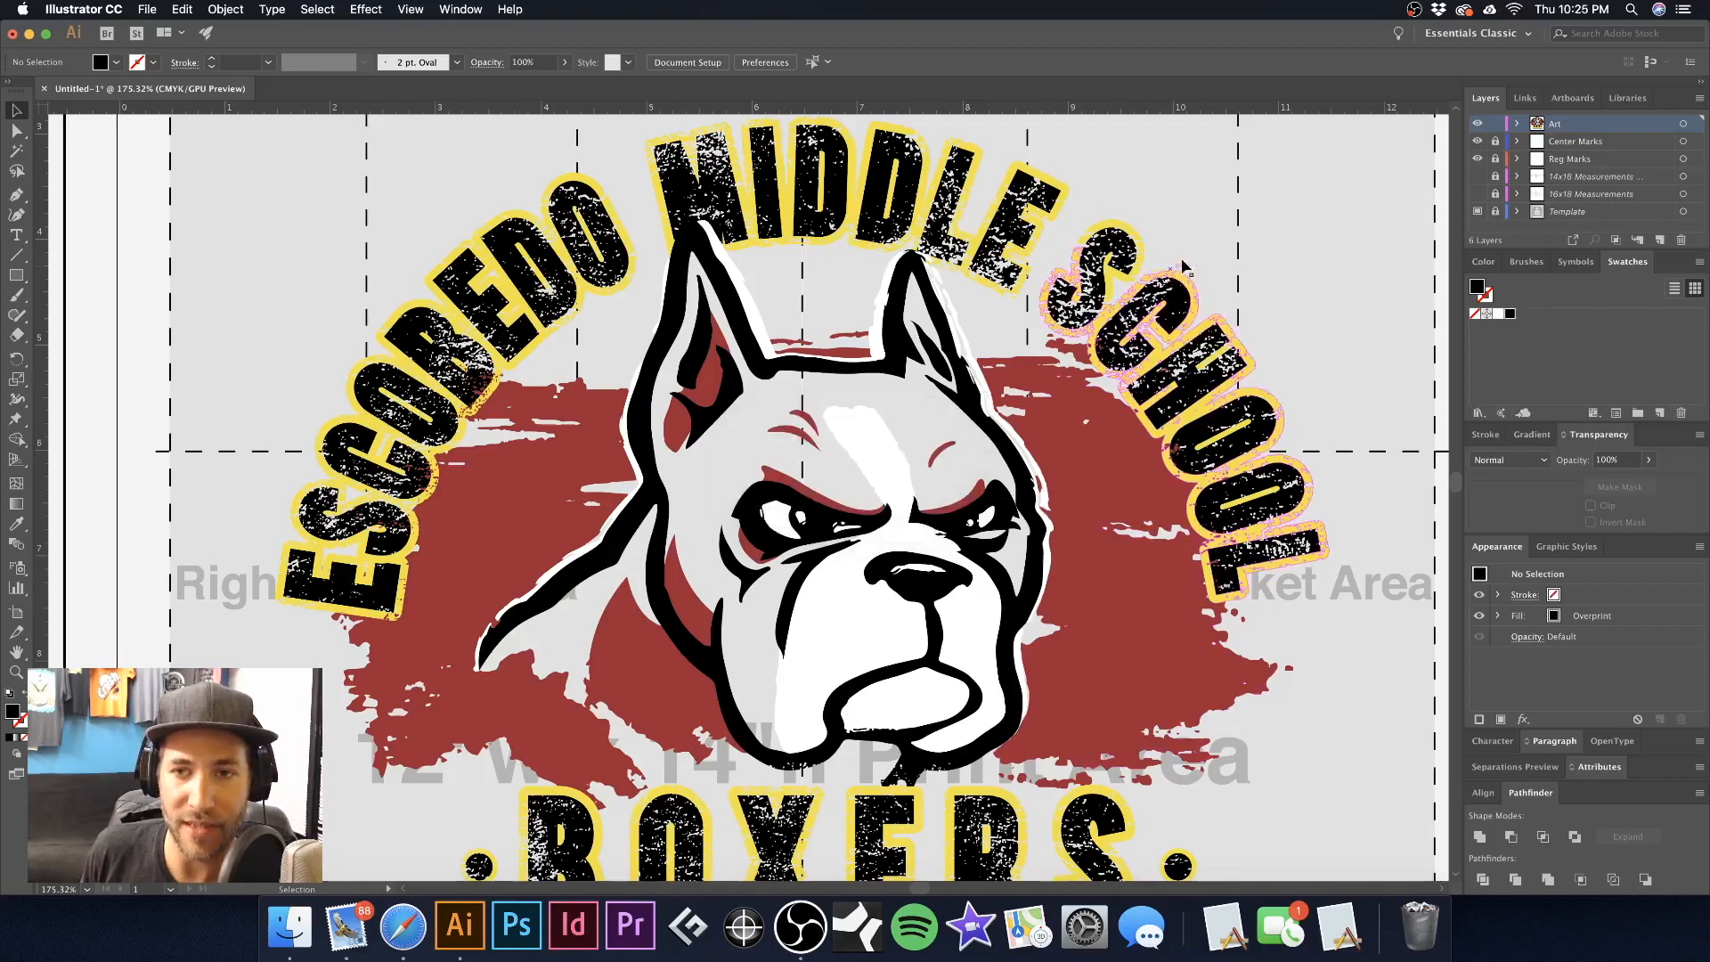
Try moving the united black group away from the artwork, undo the move and deselect it
drag(882, 209, 845, 290)
key(super+z)
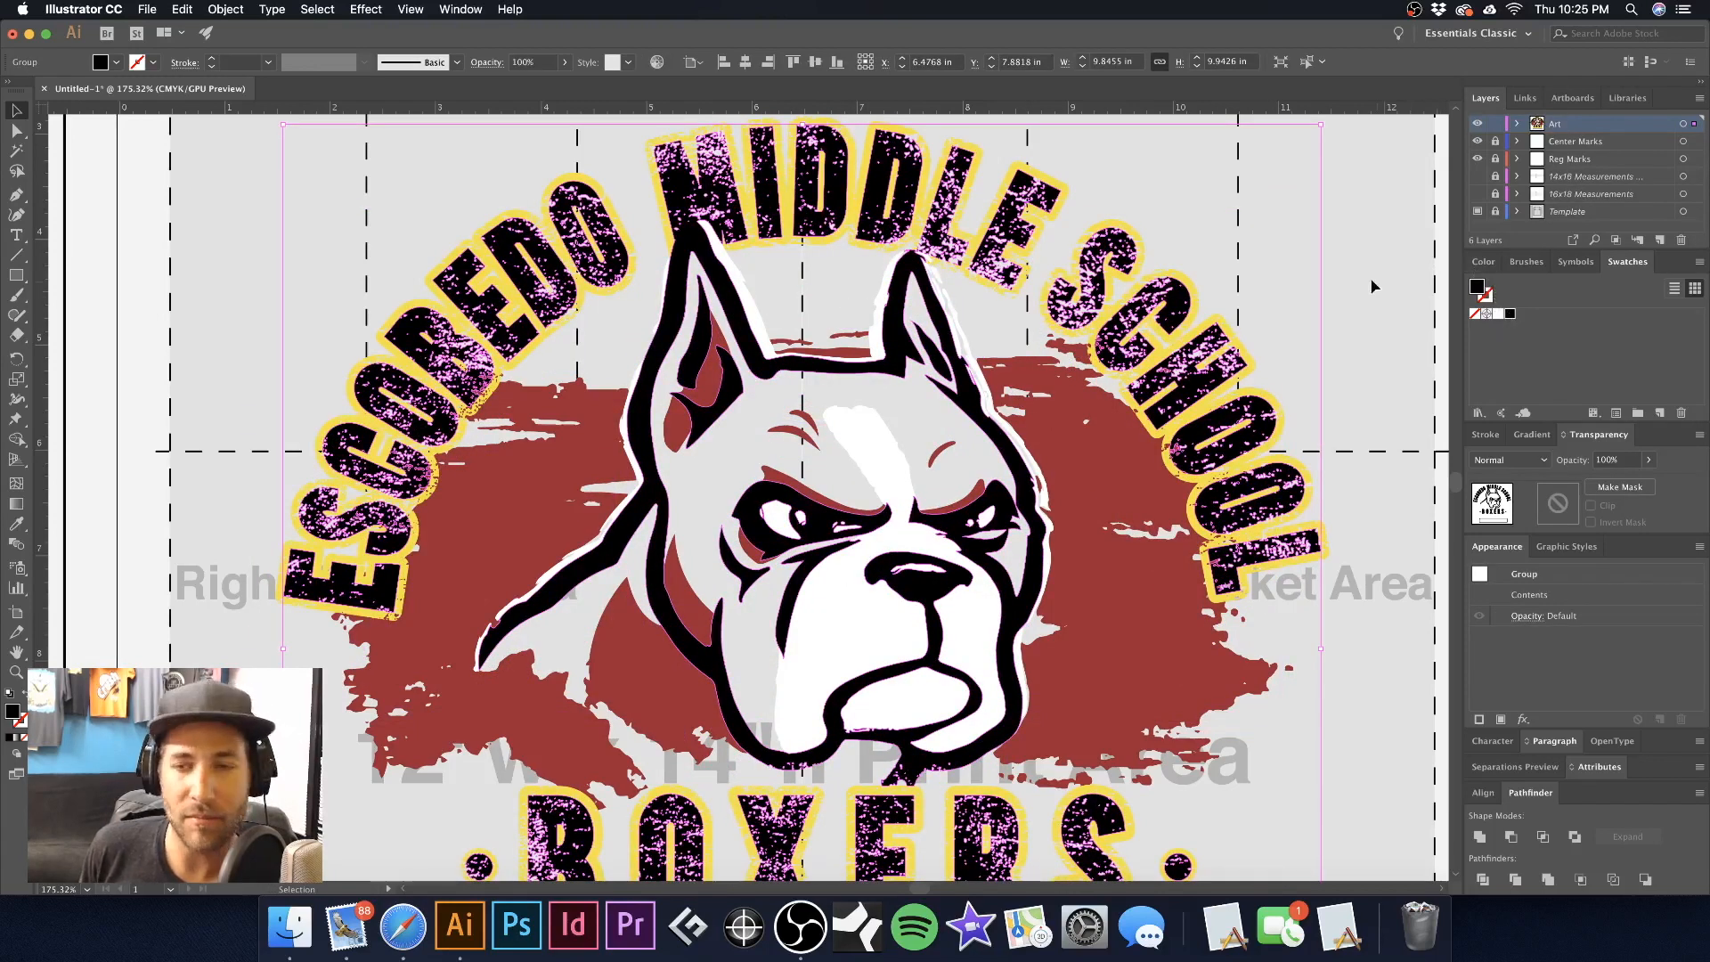
click(1349, 242)
Select the red splash beside the dog's head and extend the selection to every object with the same fill color
key(a)
click(1088, 464)
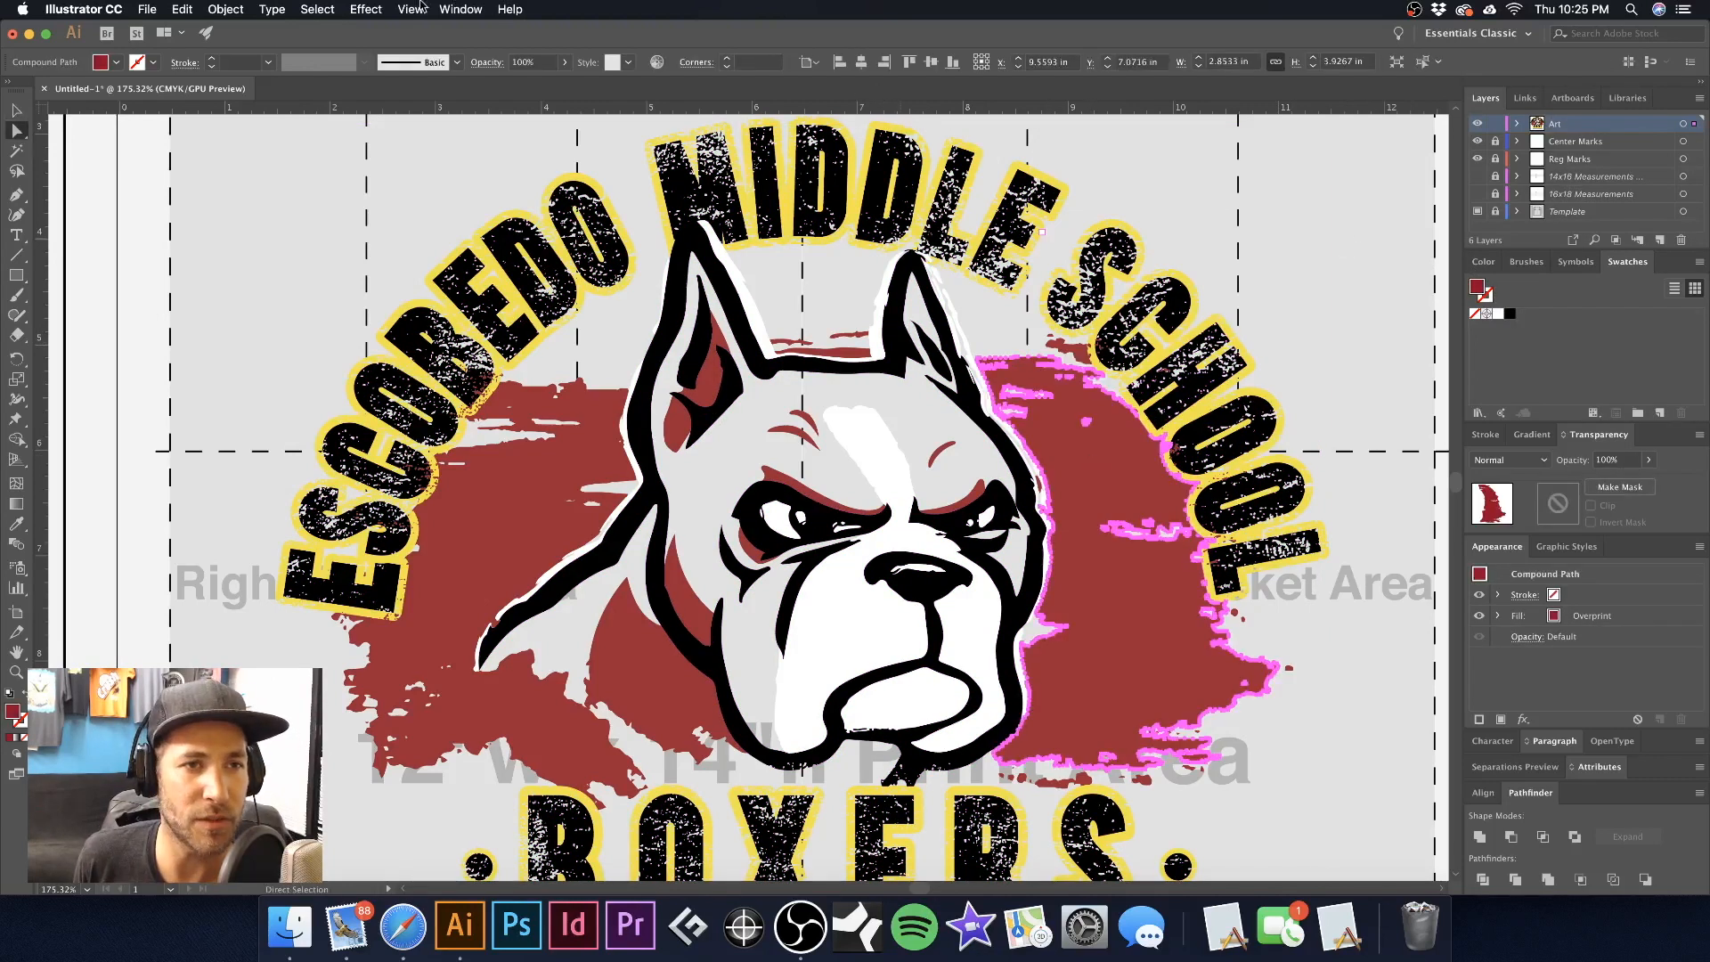
click(318, 10)
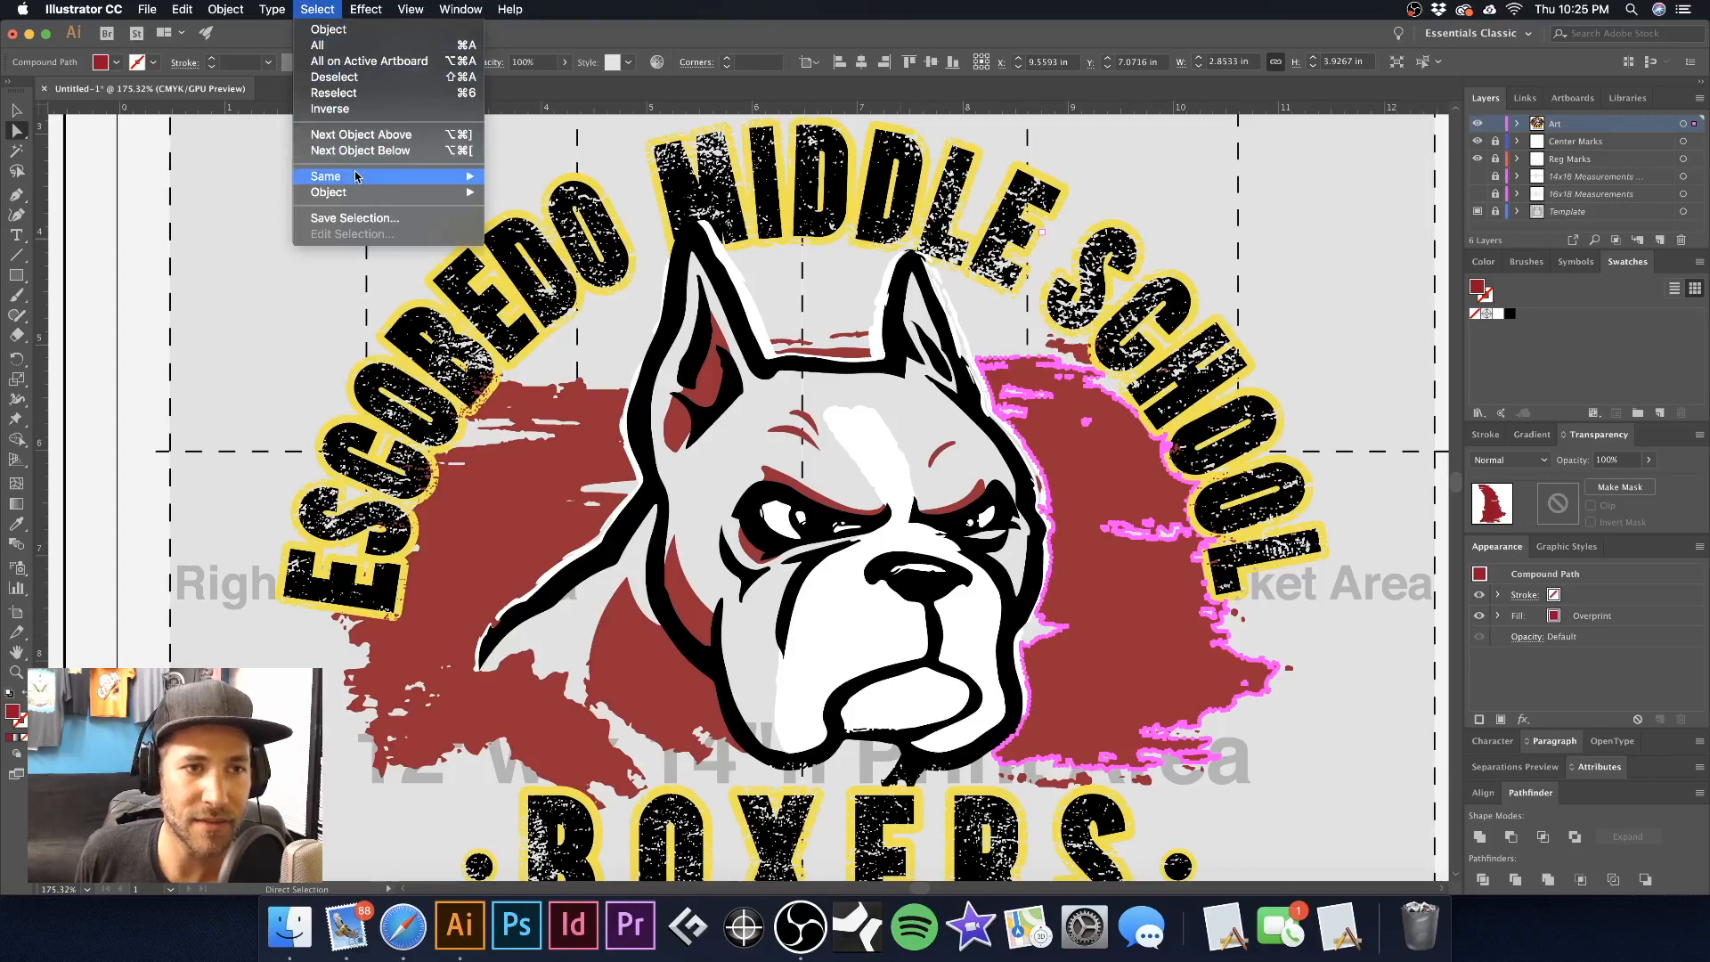
mouse_move(356, 178)
click(539, 242)
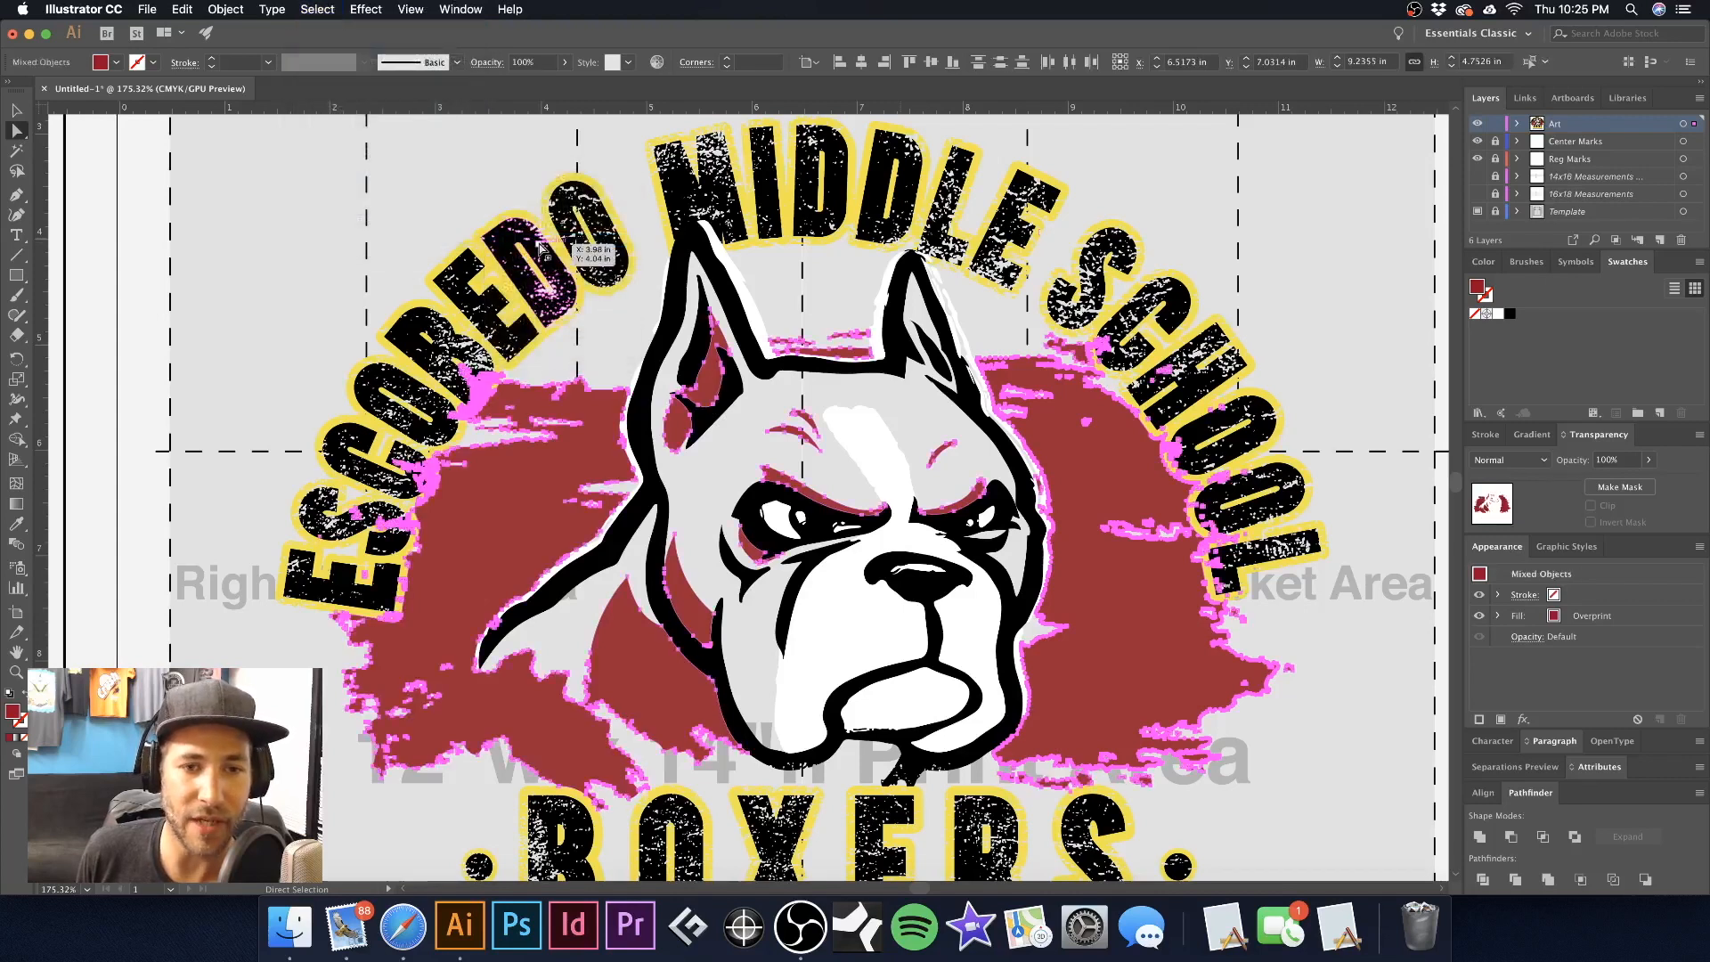
Try deleting the selected red shapes, undo the deletion and unite them with the Pathfinder
key(Delete)
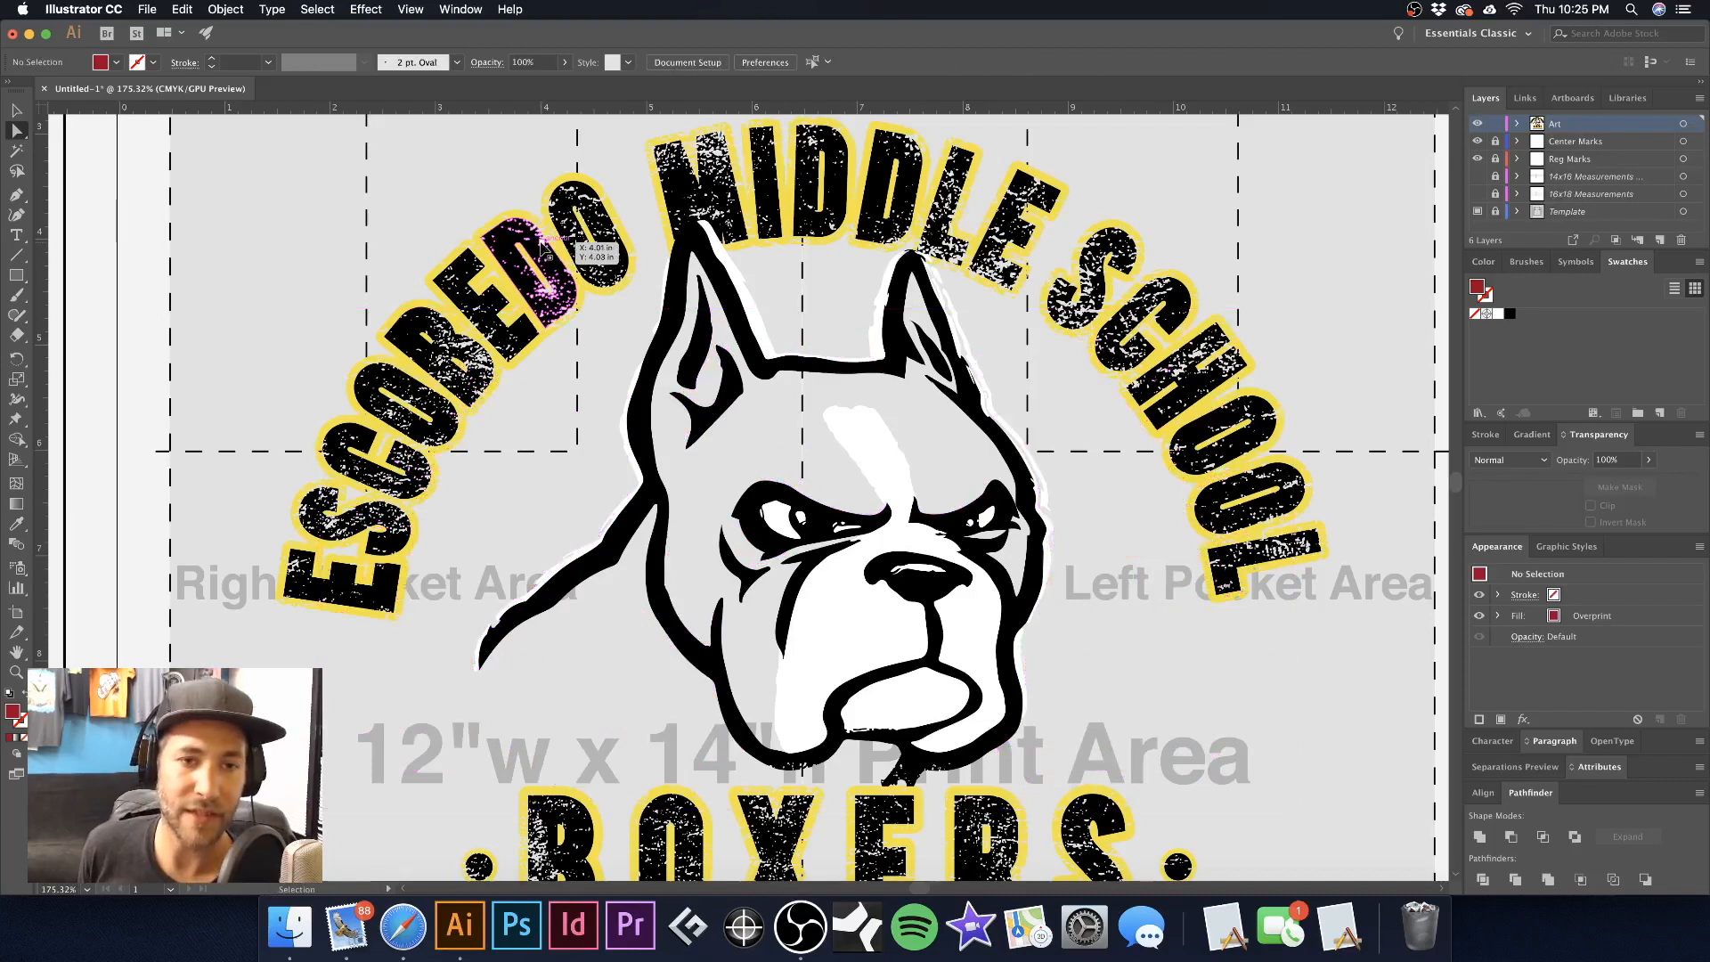
key(super+z)
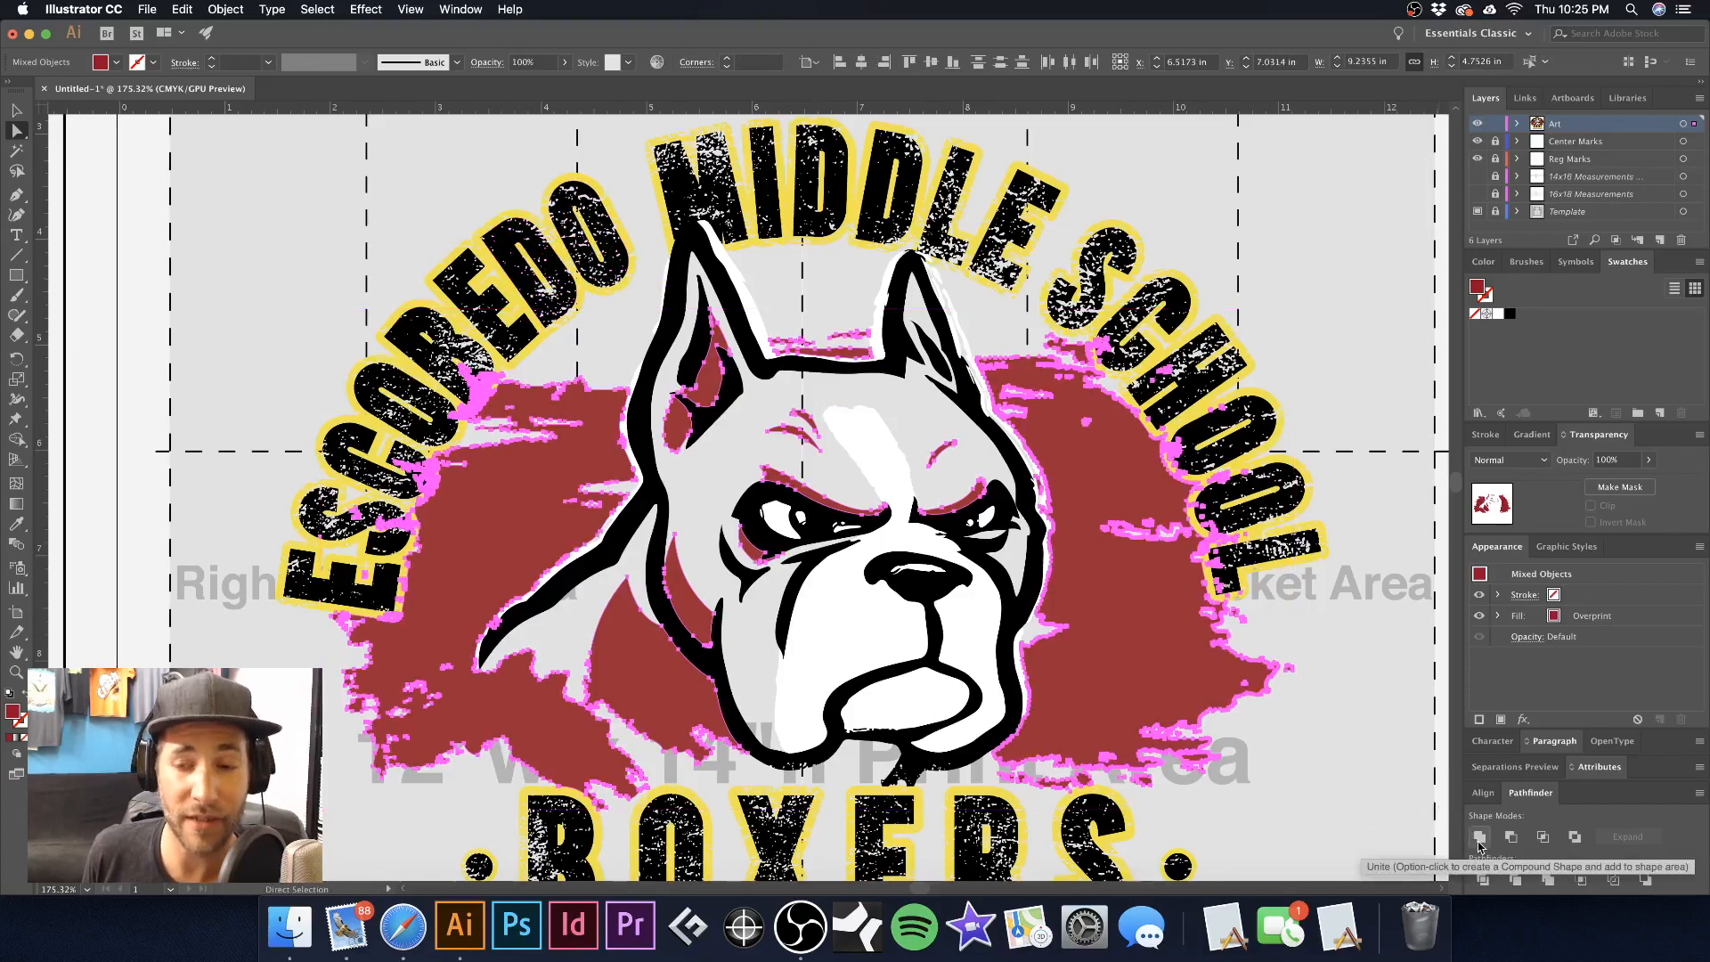
click(1480, 838)
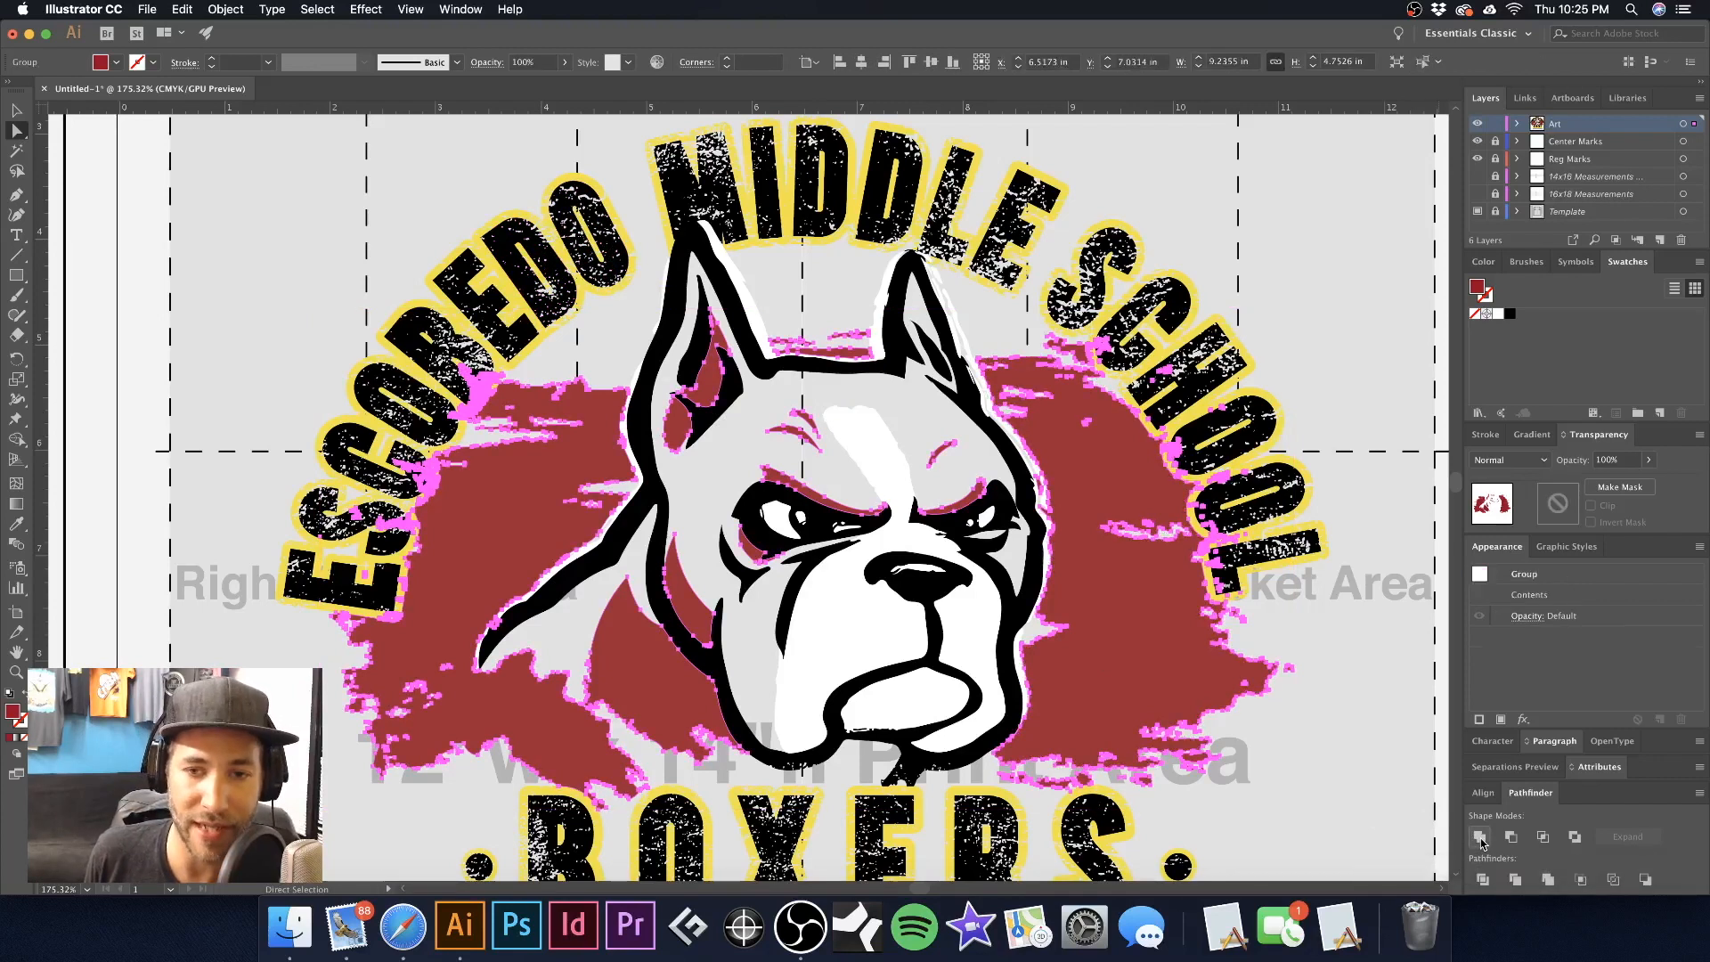
Test-move the united red group away from the dog artwork, undo the move and deselect the group
click(17, 111)
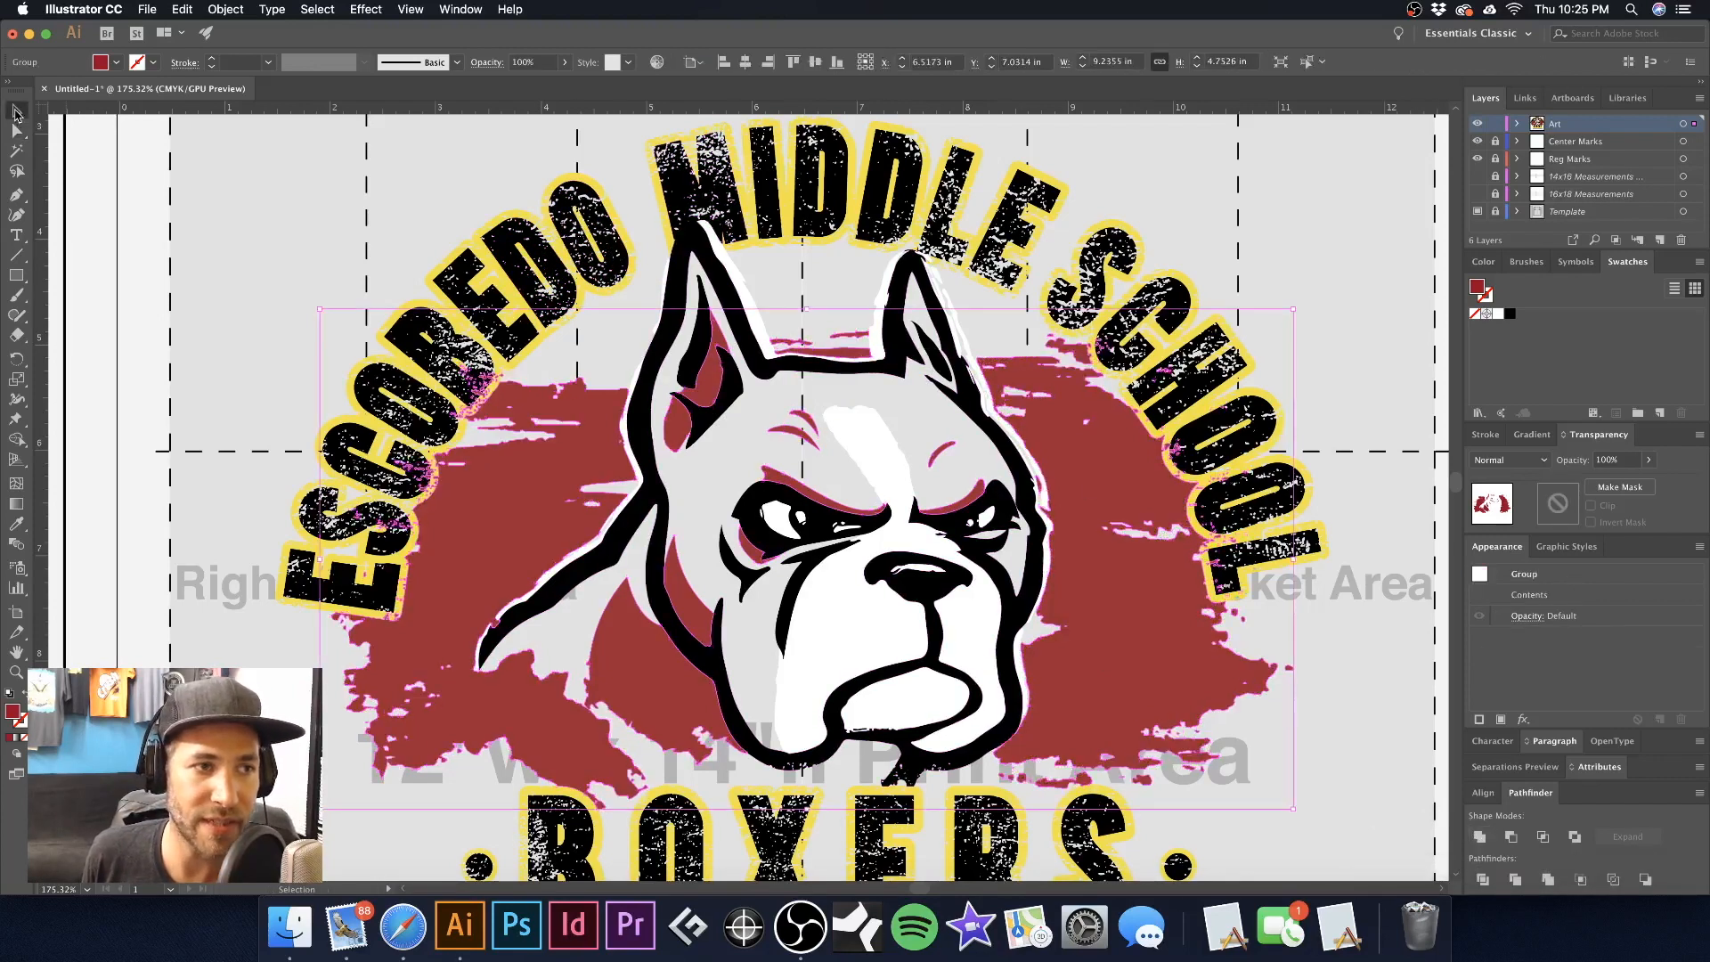
drag(572, 506, 279, 425)
key(super+z)
click(278, 177)
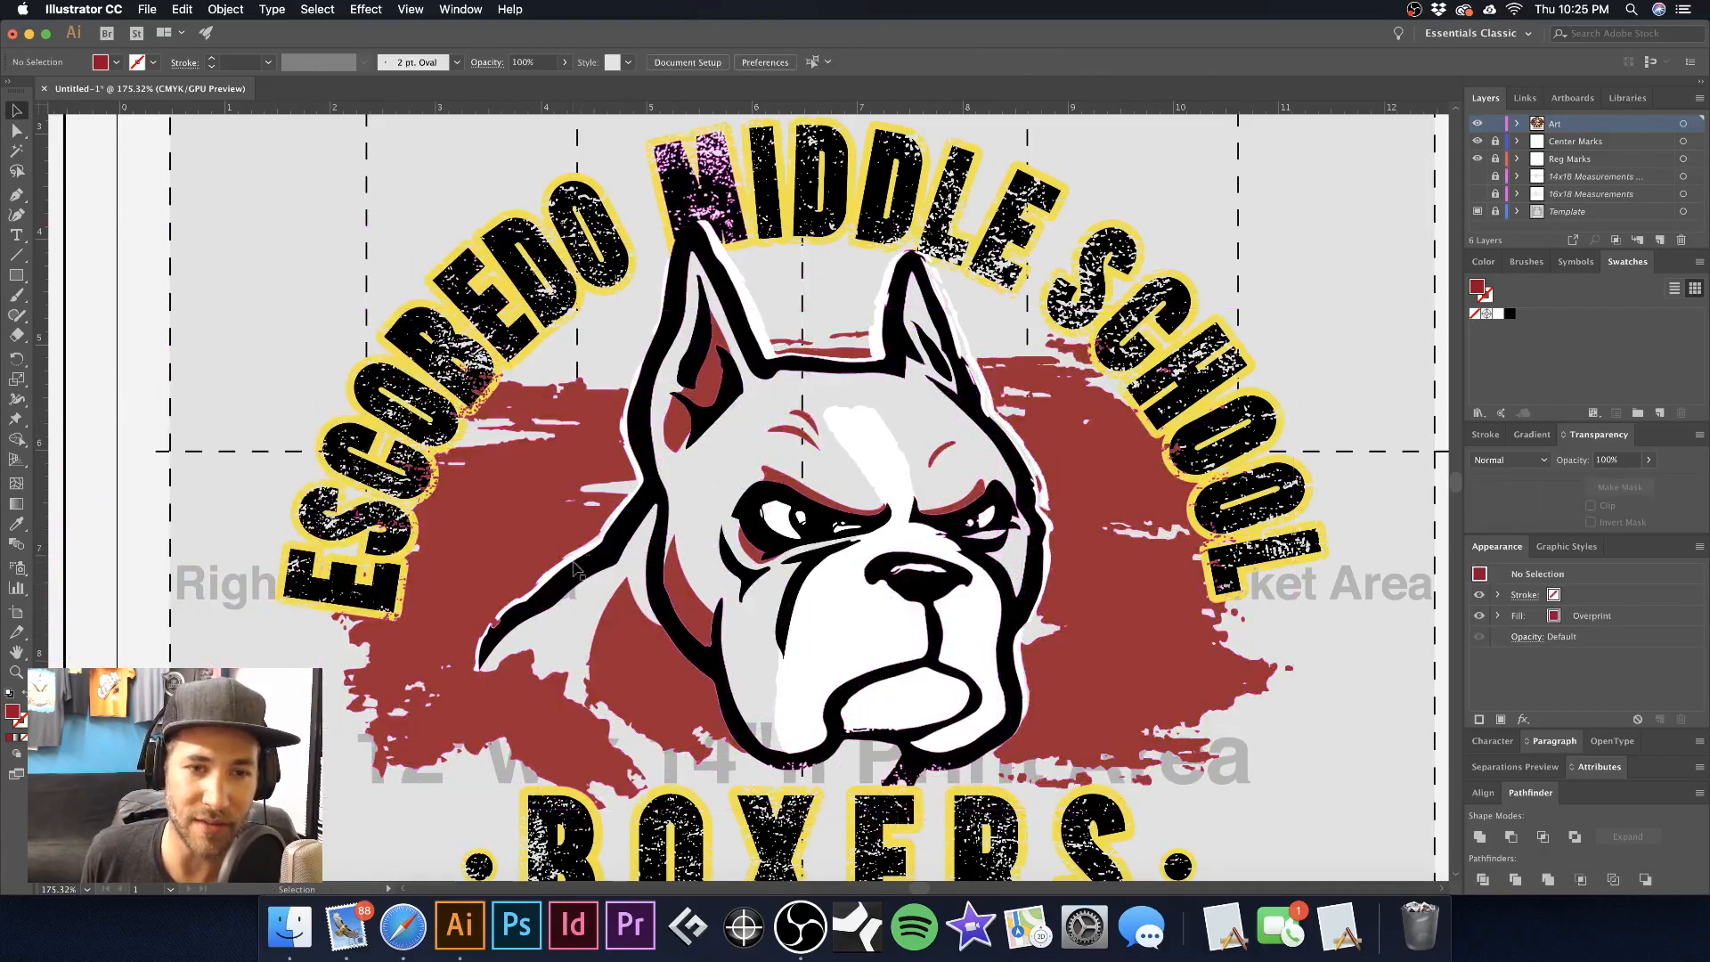
click(360, 590)
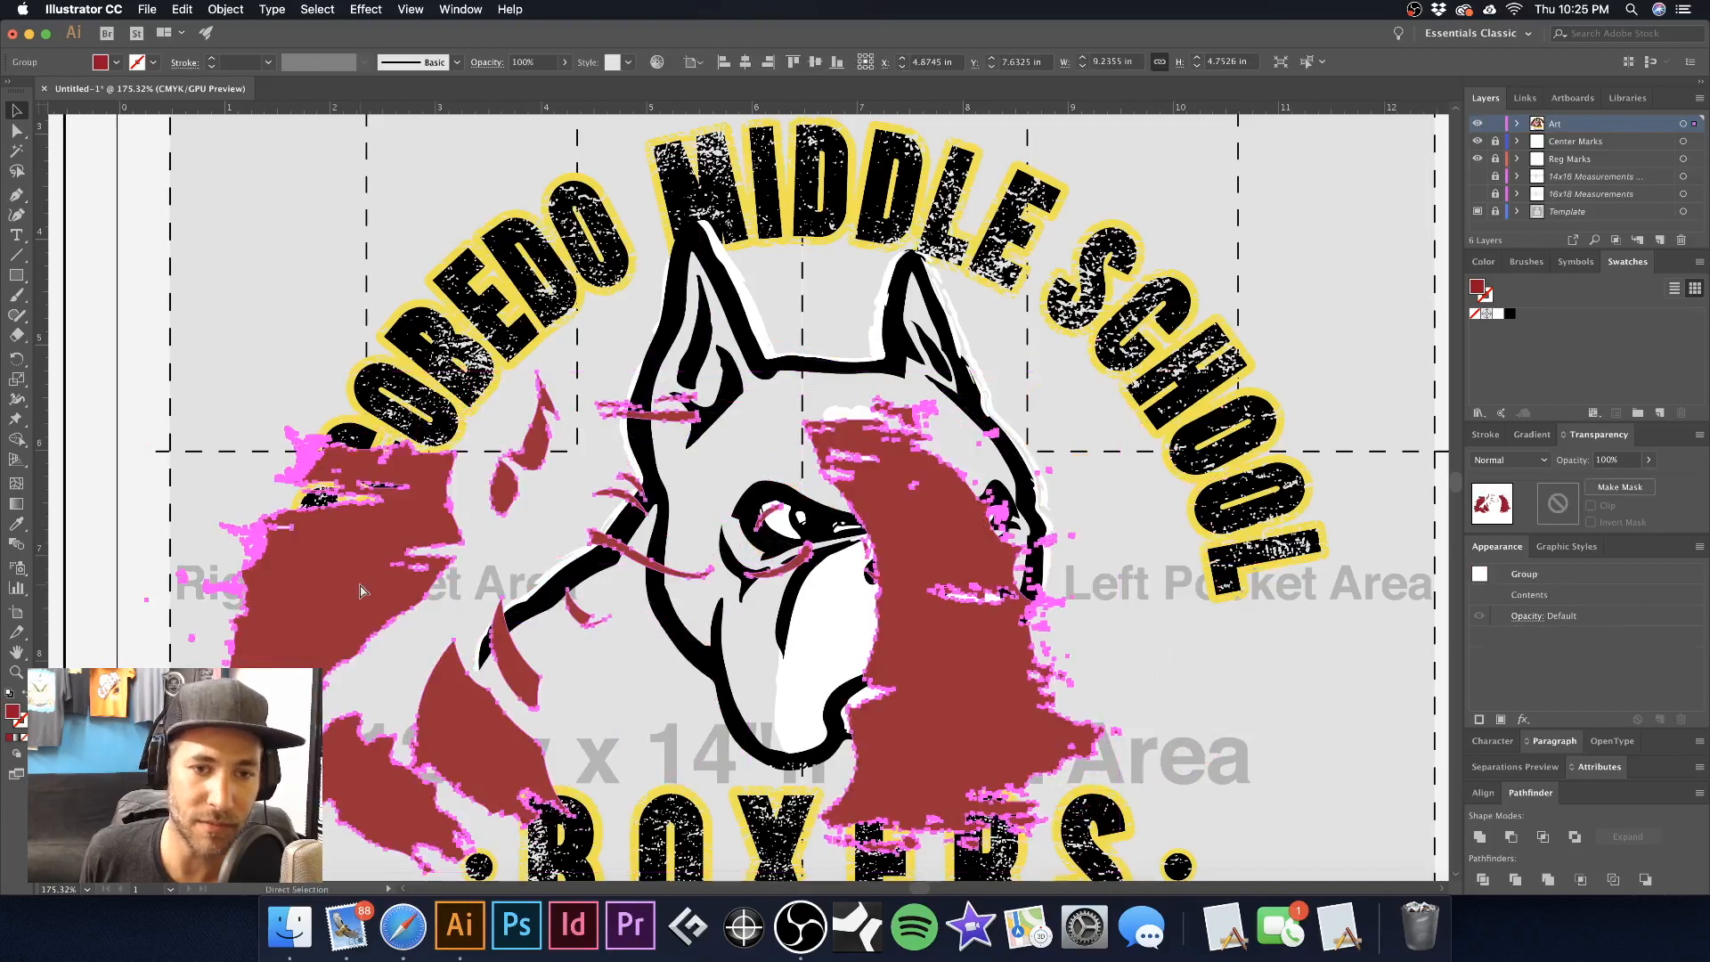
key(super+z)
click(366, 150)
Select the yellow outline behind the arched lettering and every other object with the same fill color
drag(367, 152, 399, 162)
key(a)
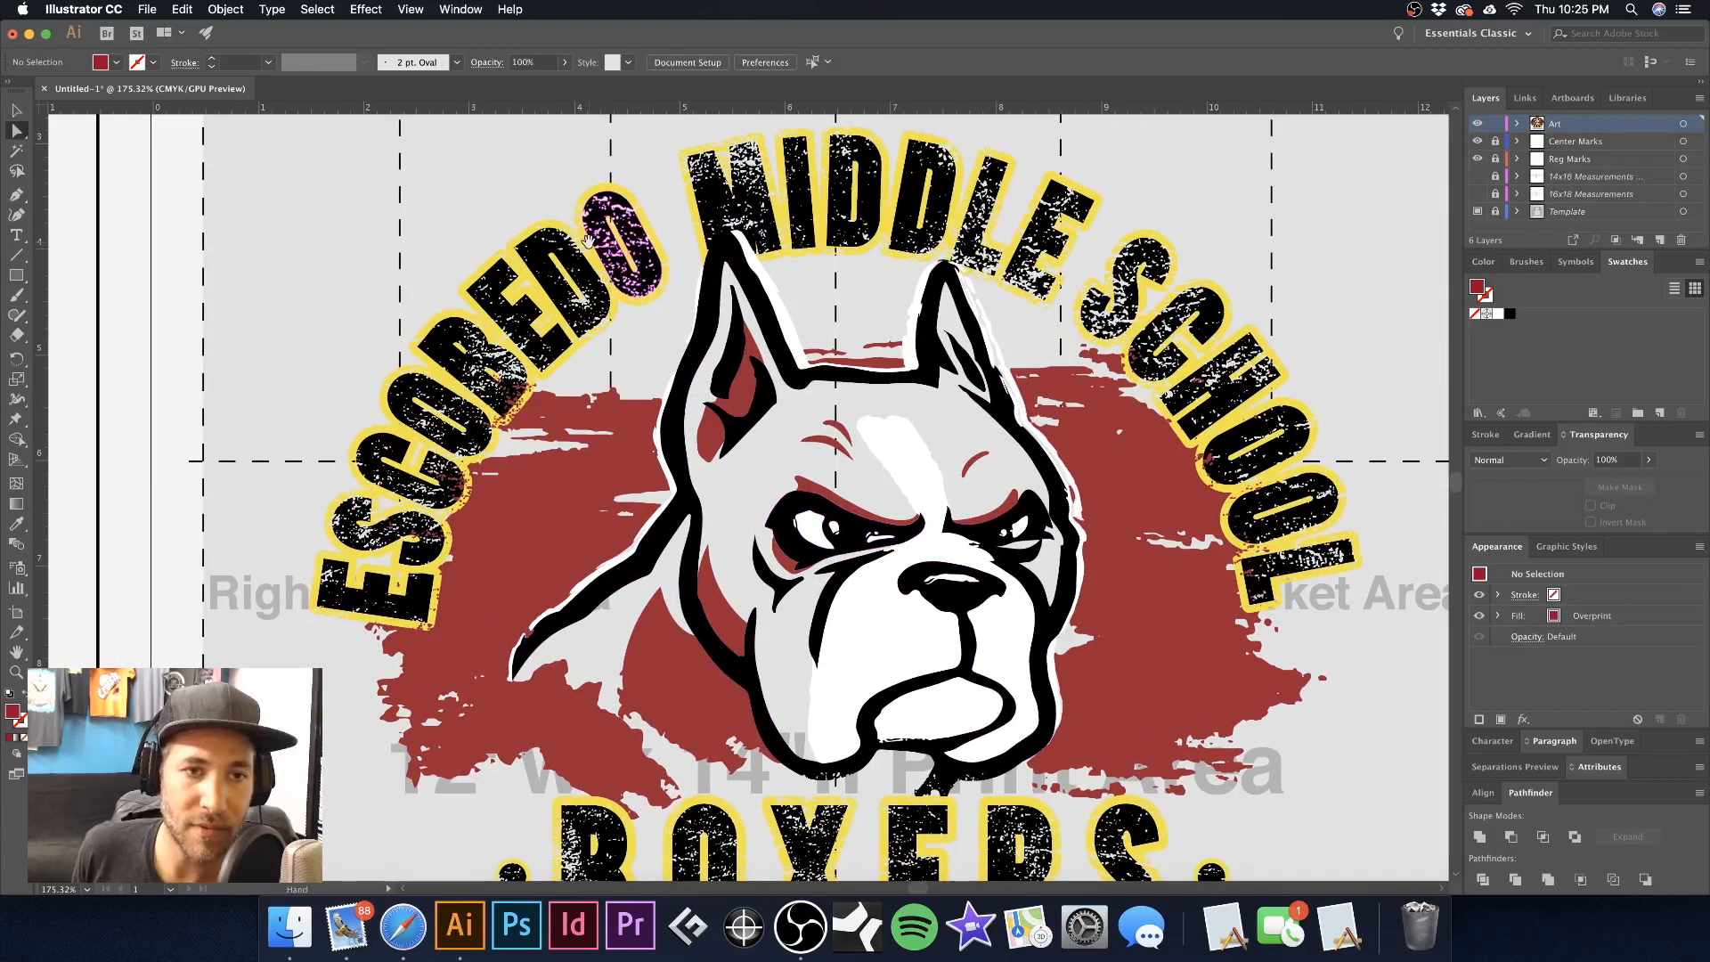
drag(489, 223, 605, 229)
click(605, 222)
click(319, 9)
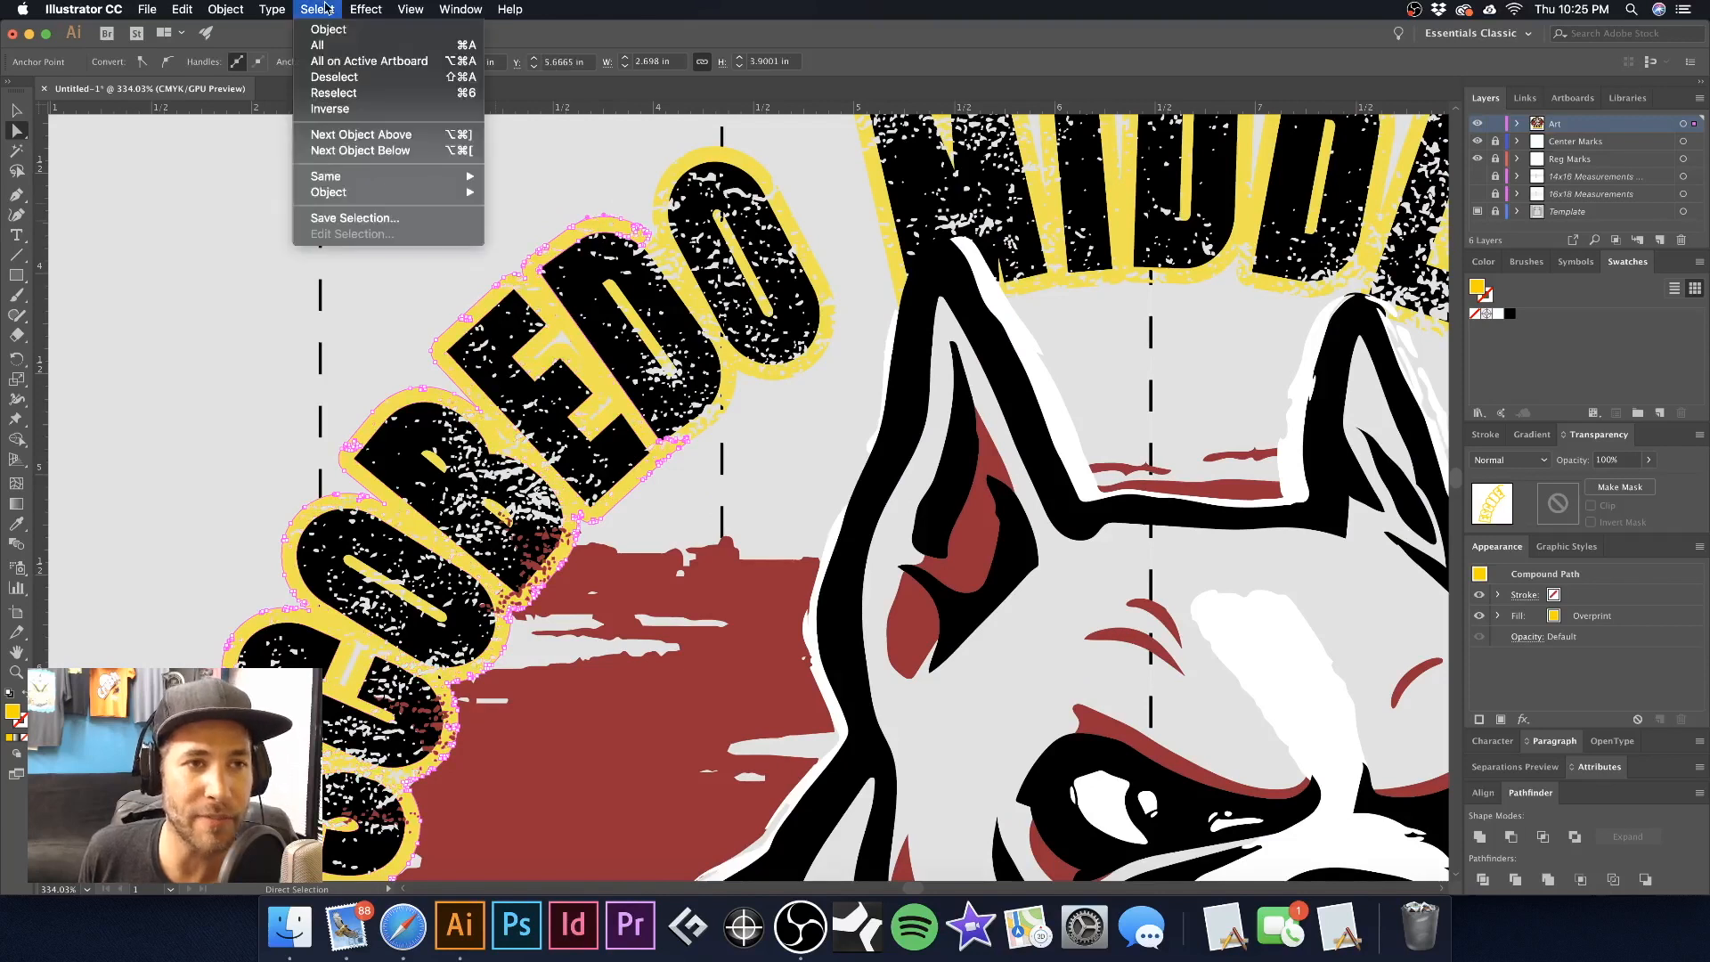
mouse_move(349, 177)
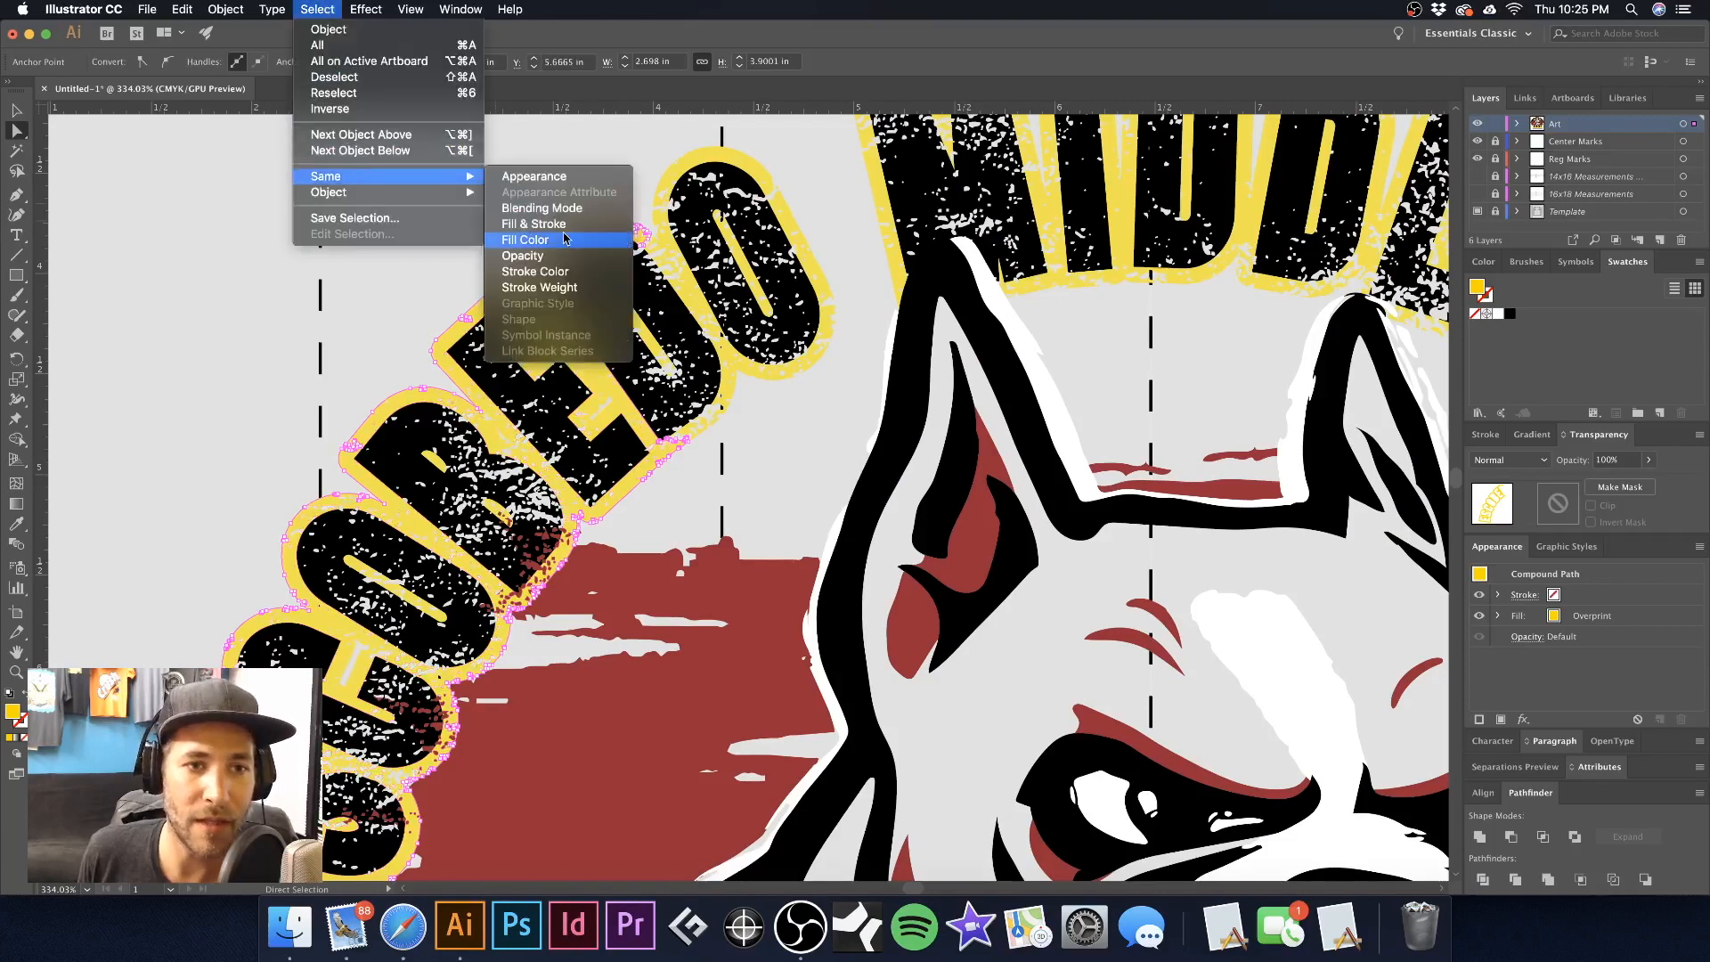
click(525, 239)
key(super+minus)
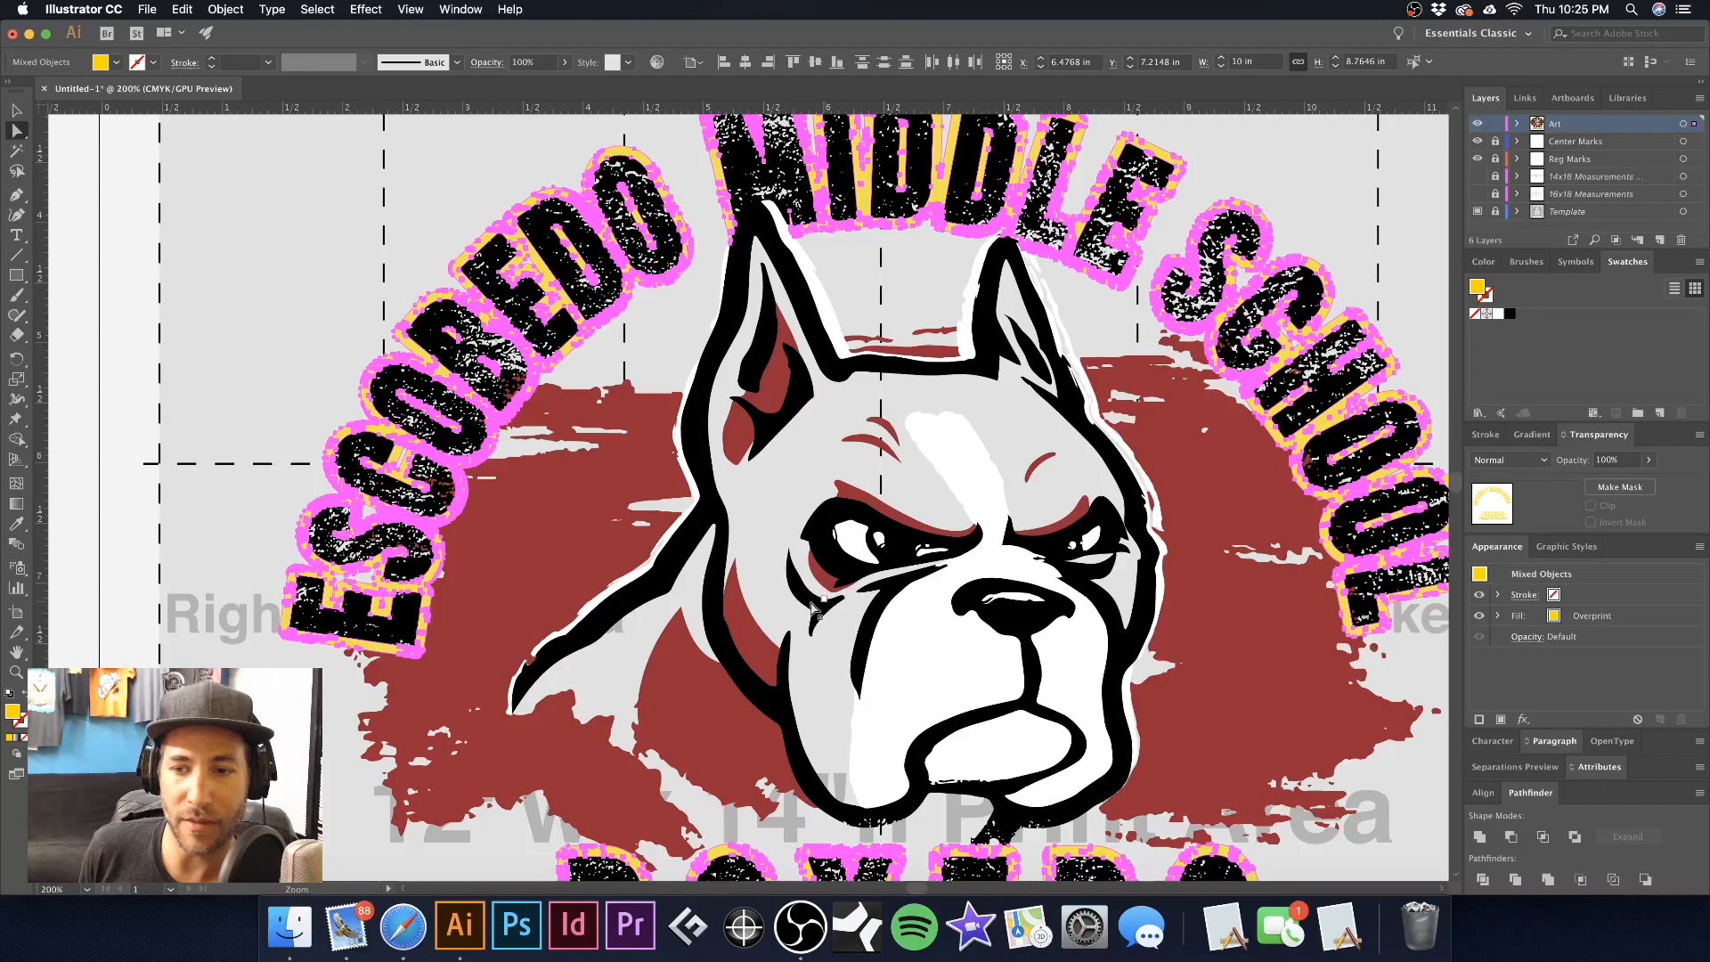
Unite the selected yellow shapes with the Pathfinder and test-move the resulting group away from the black lettering
click(1478, 839)
key(v)
click(477, 242)
drag(477, 242, 327, 263)
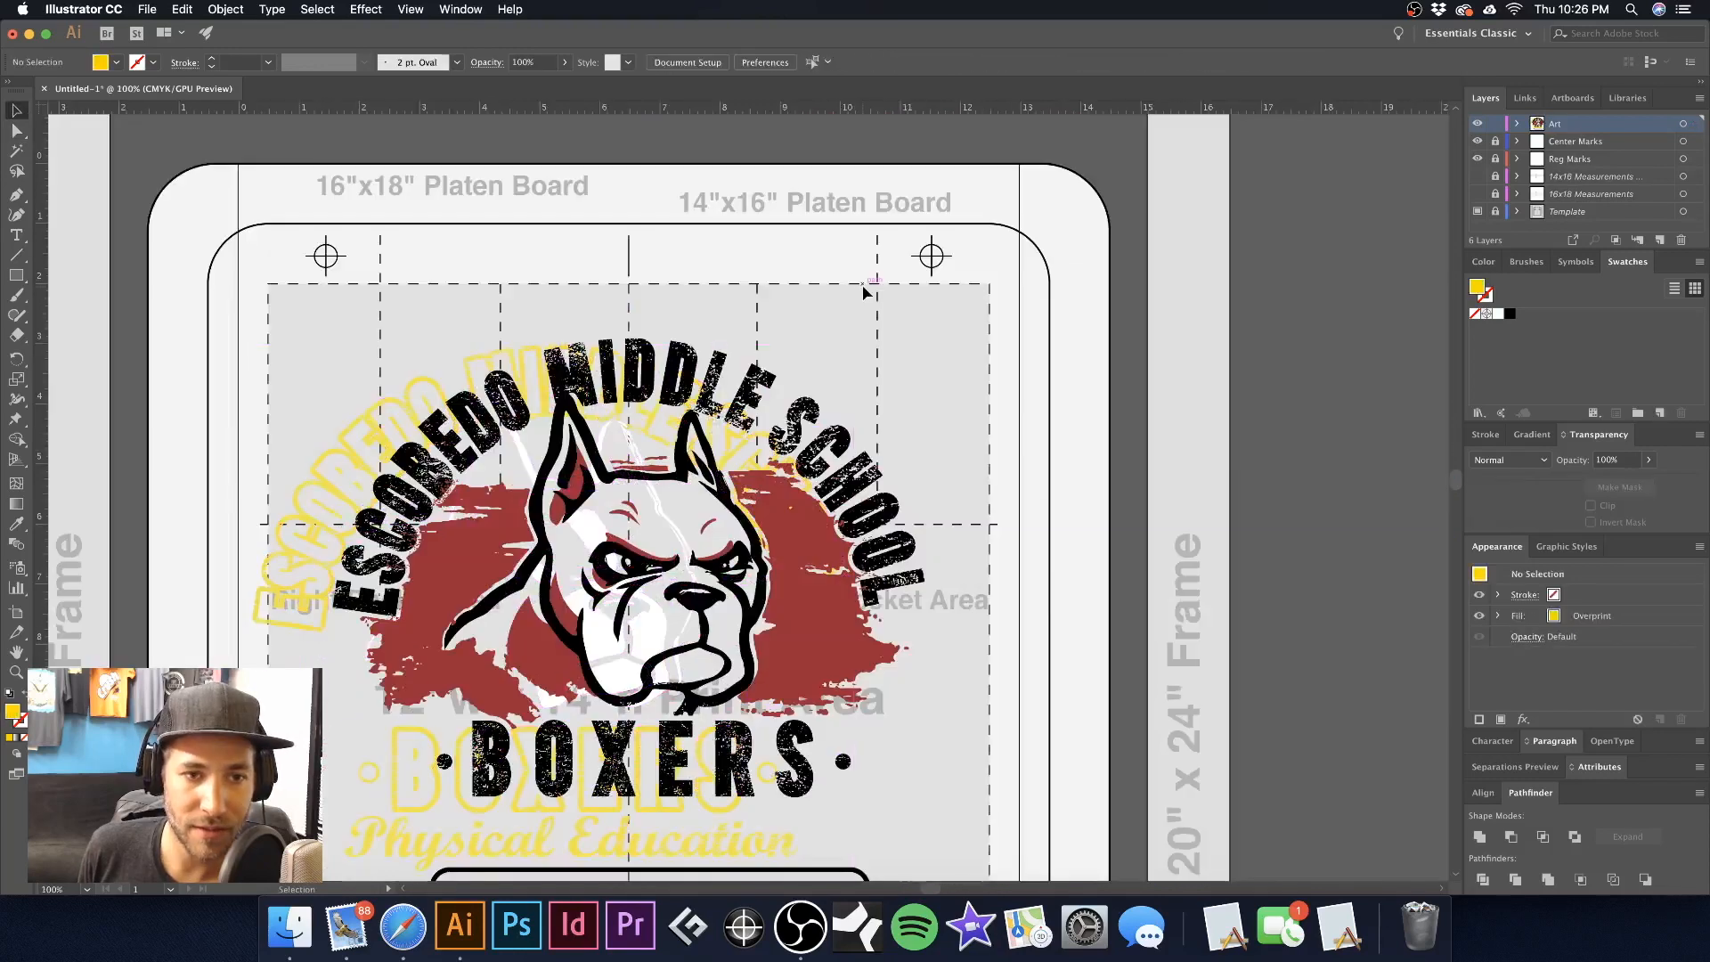
drag(504, 356, 412, 259)
click(930, 343)
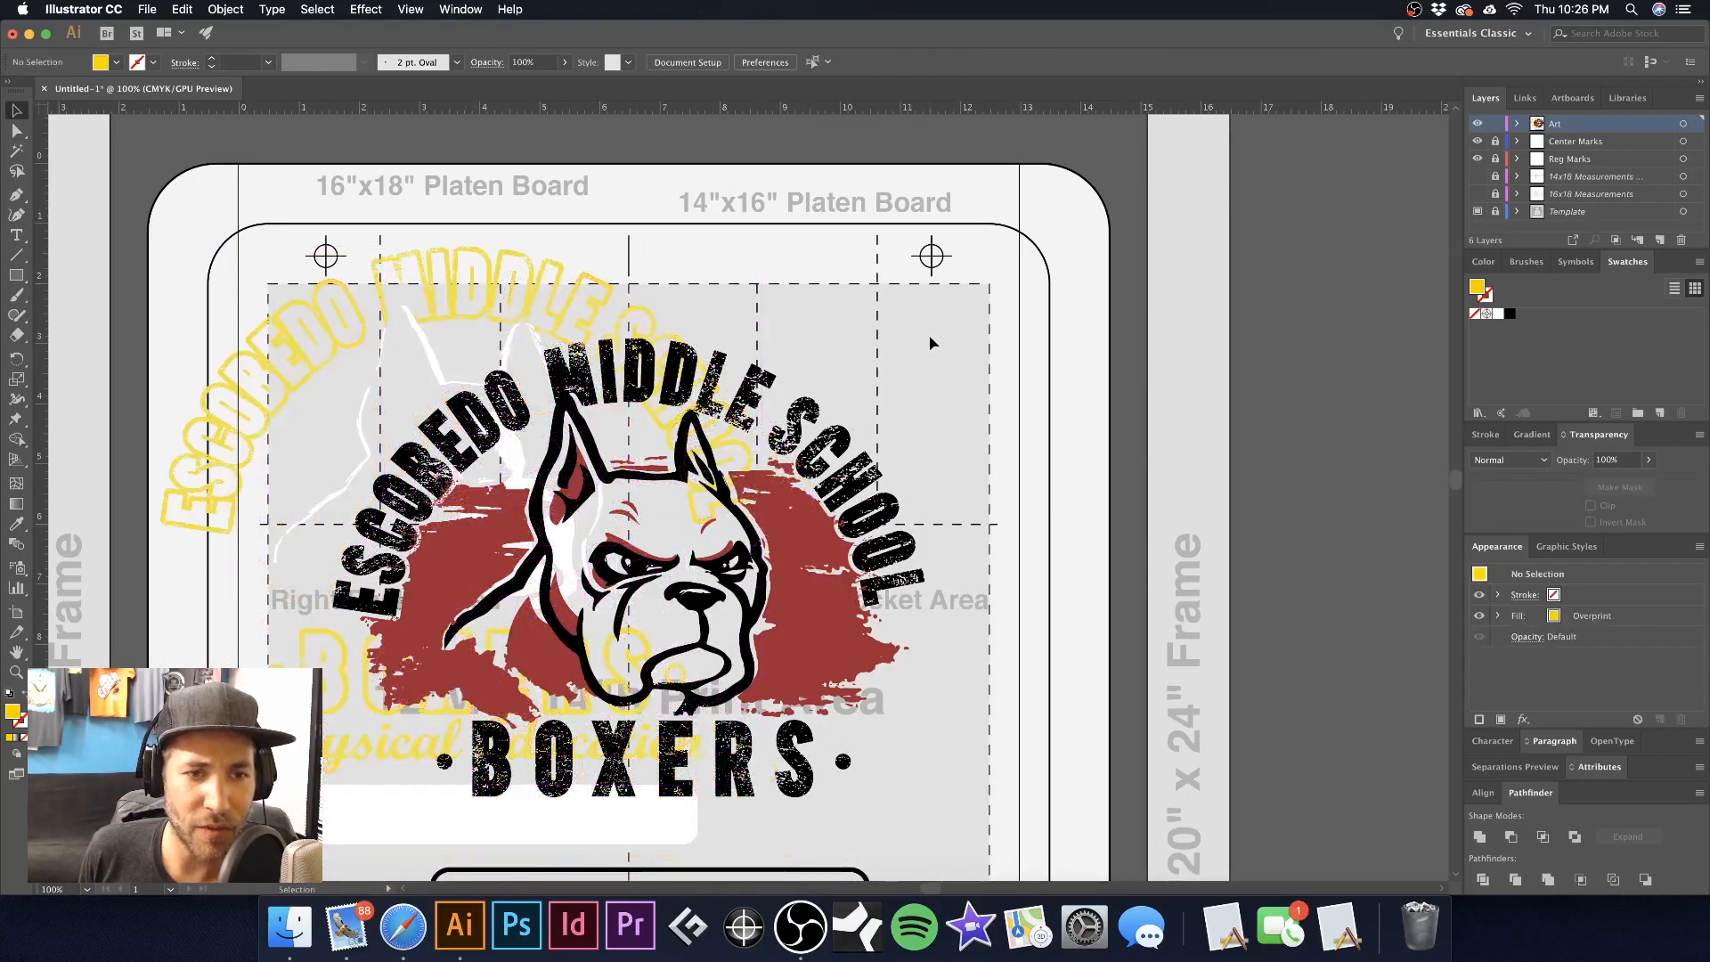
Undo the test moves and the uniting of the yellow shapes, and clear the selection
key(super+z)
key(super+z)
key(super+z)
key(super+z)
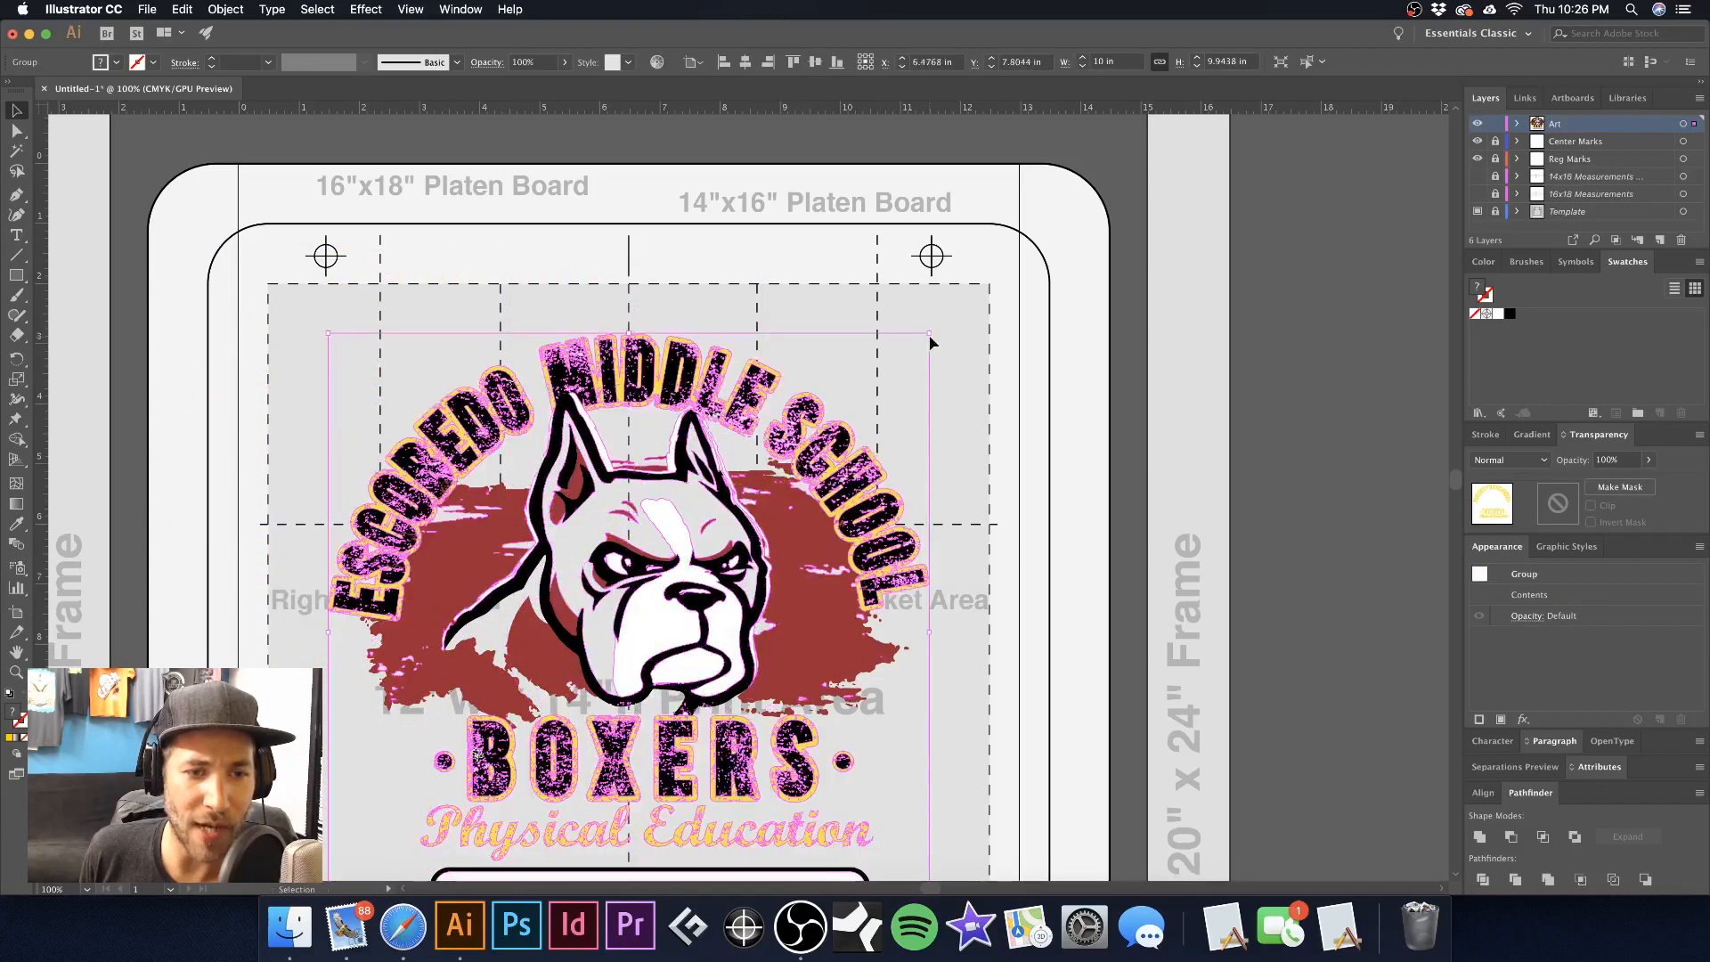
click(798, 291)
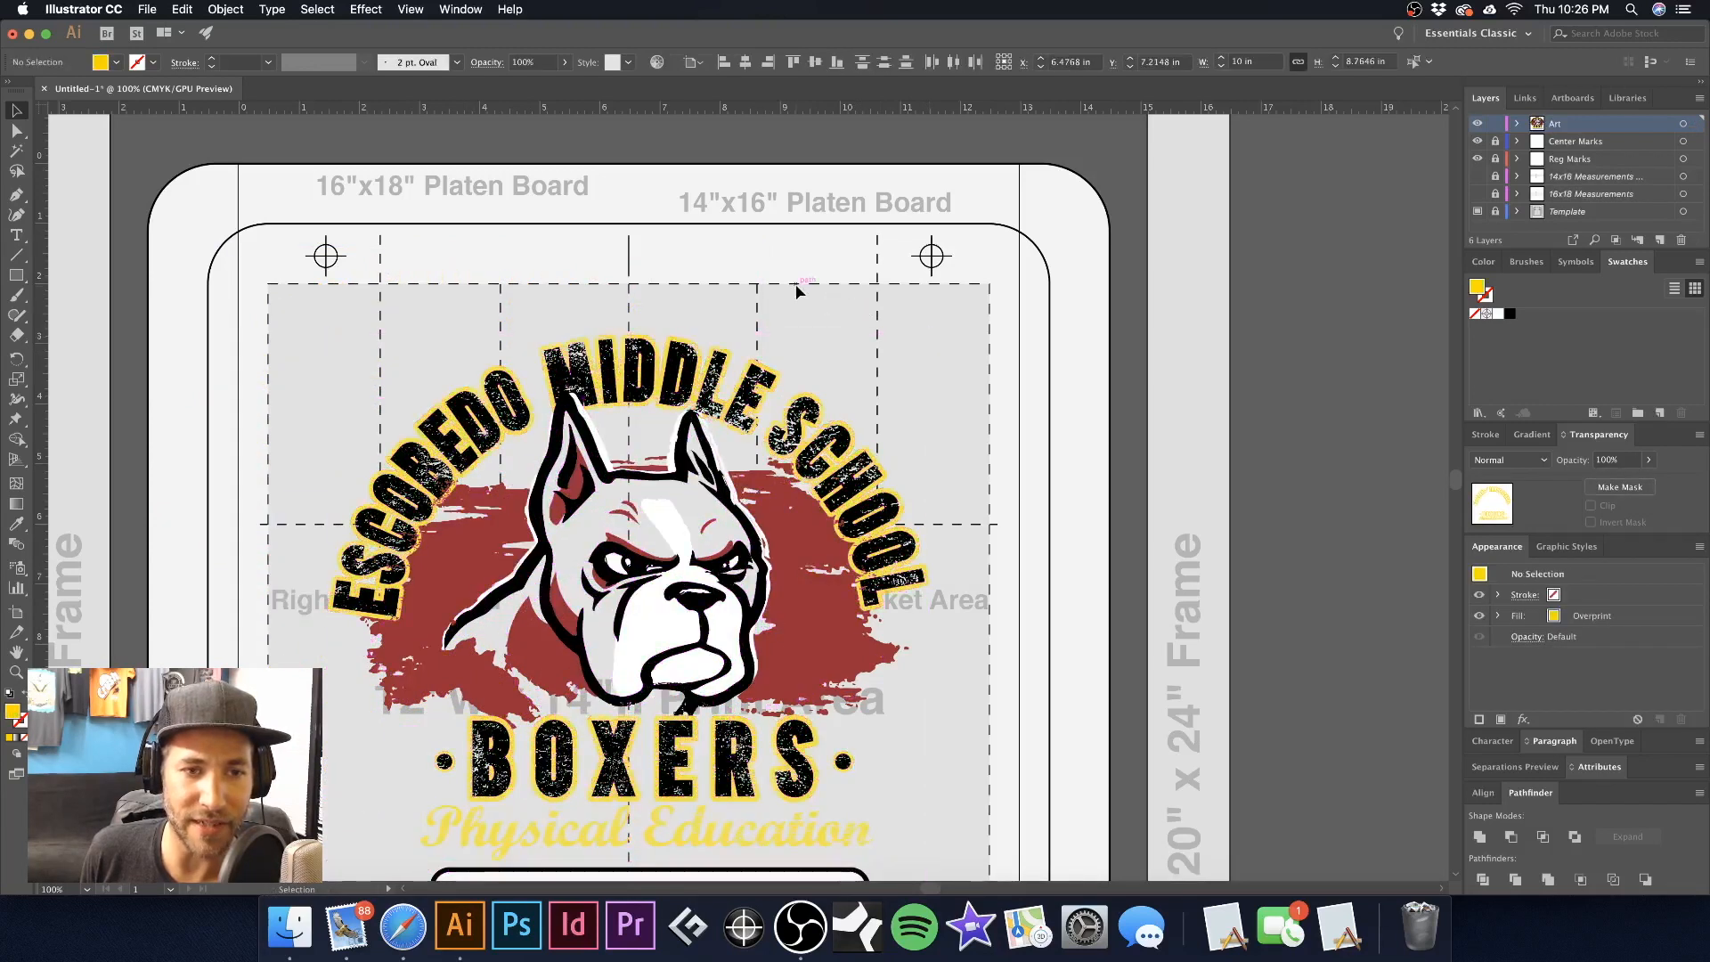
Select the yellow outline around the last letter O of ESCOBEDO and every object with the same fill color
key(a)
drag(435, 353, 643, 434)
drag(541, 377, 679, 435)
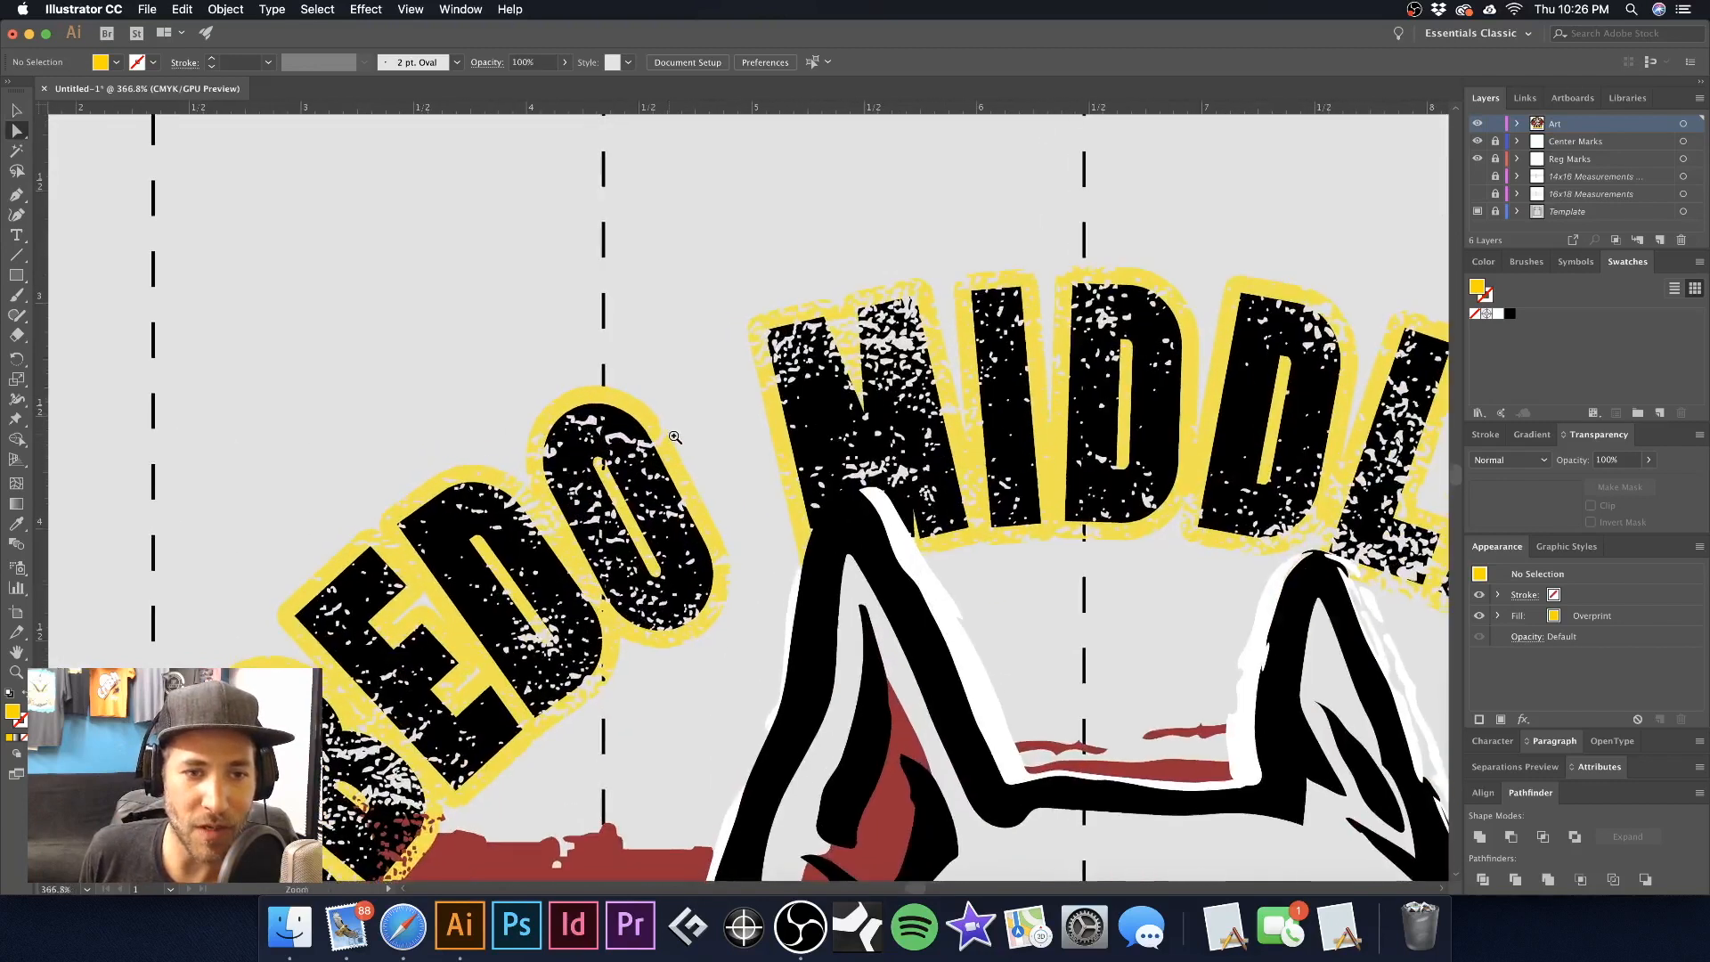
click(631, 411)
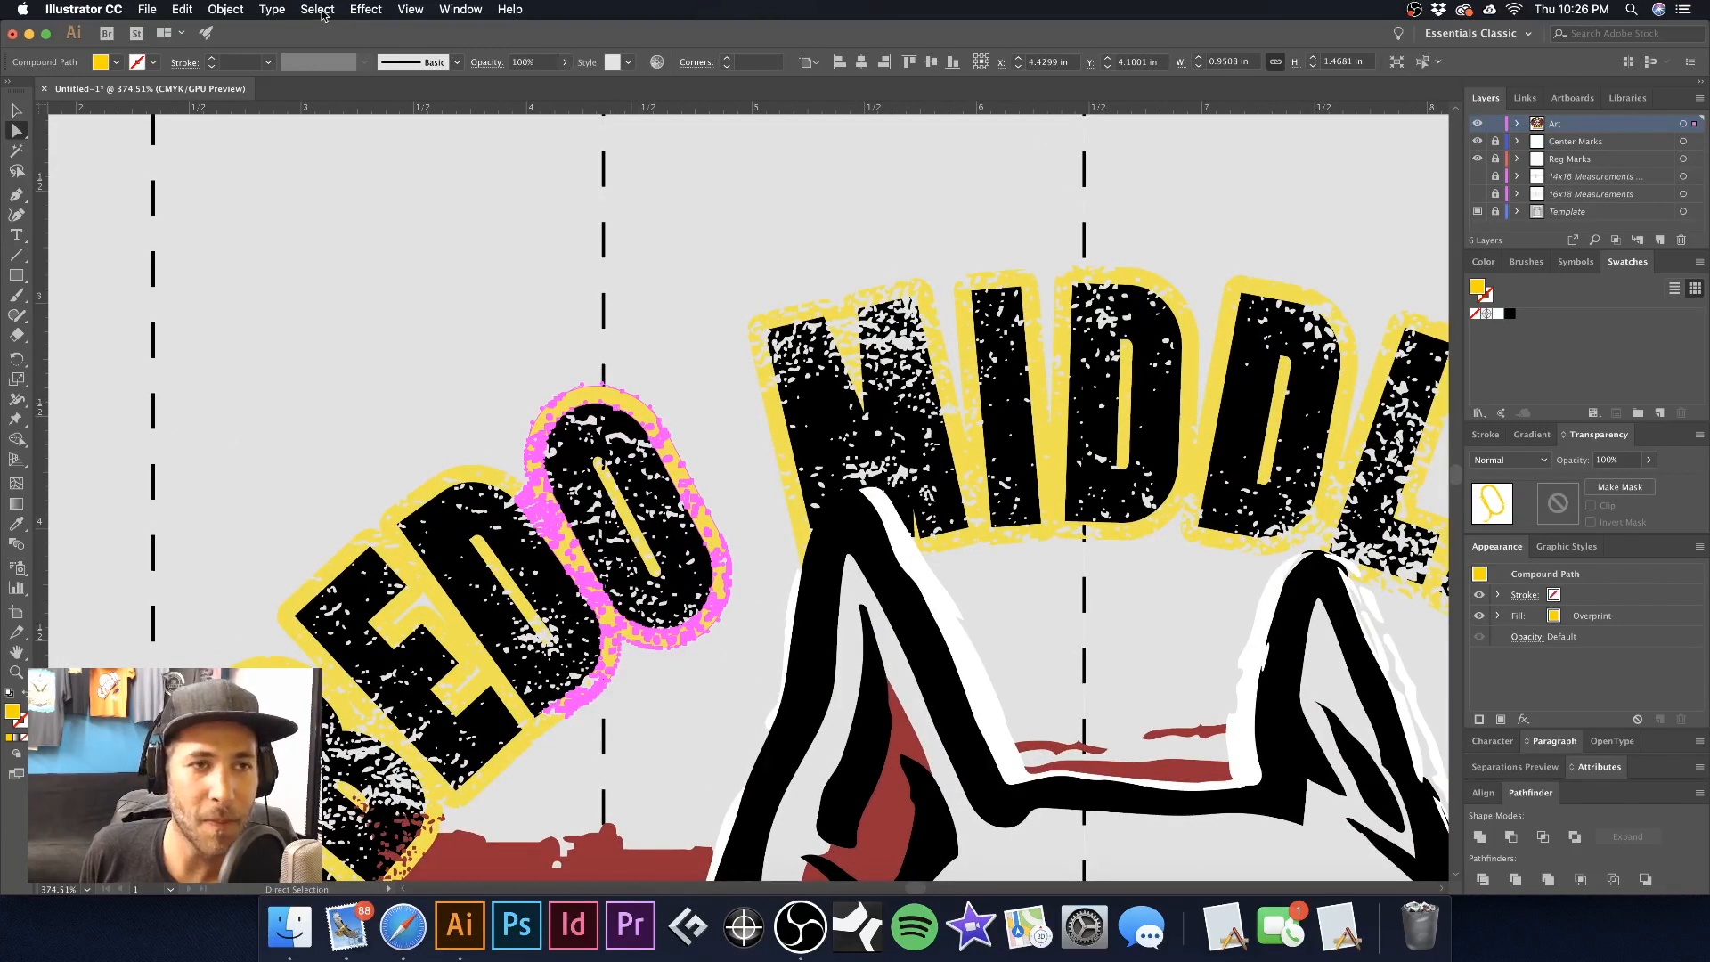
click(322, 16)
mouse_move(367, 178)
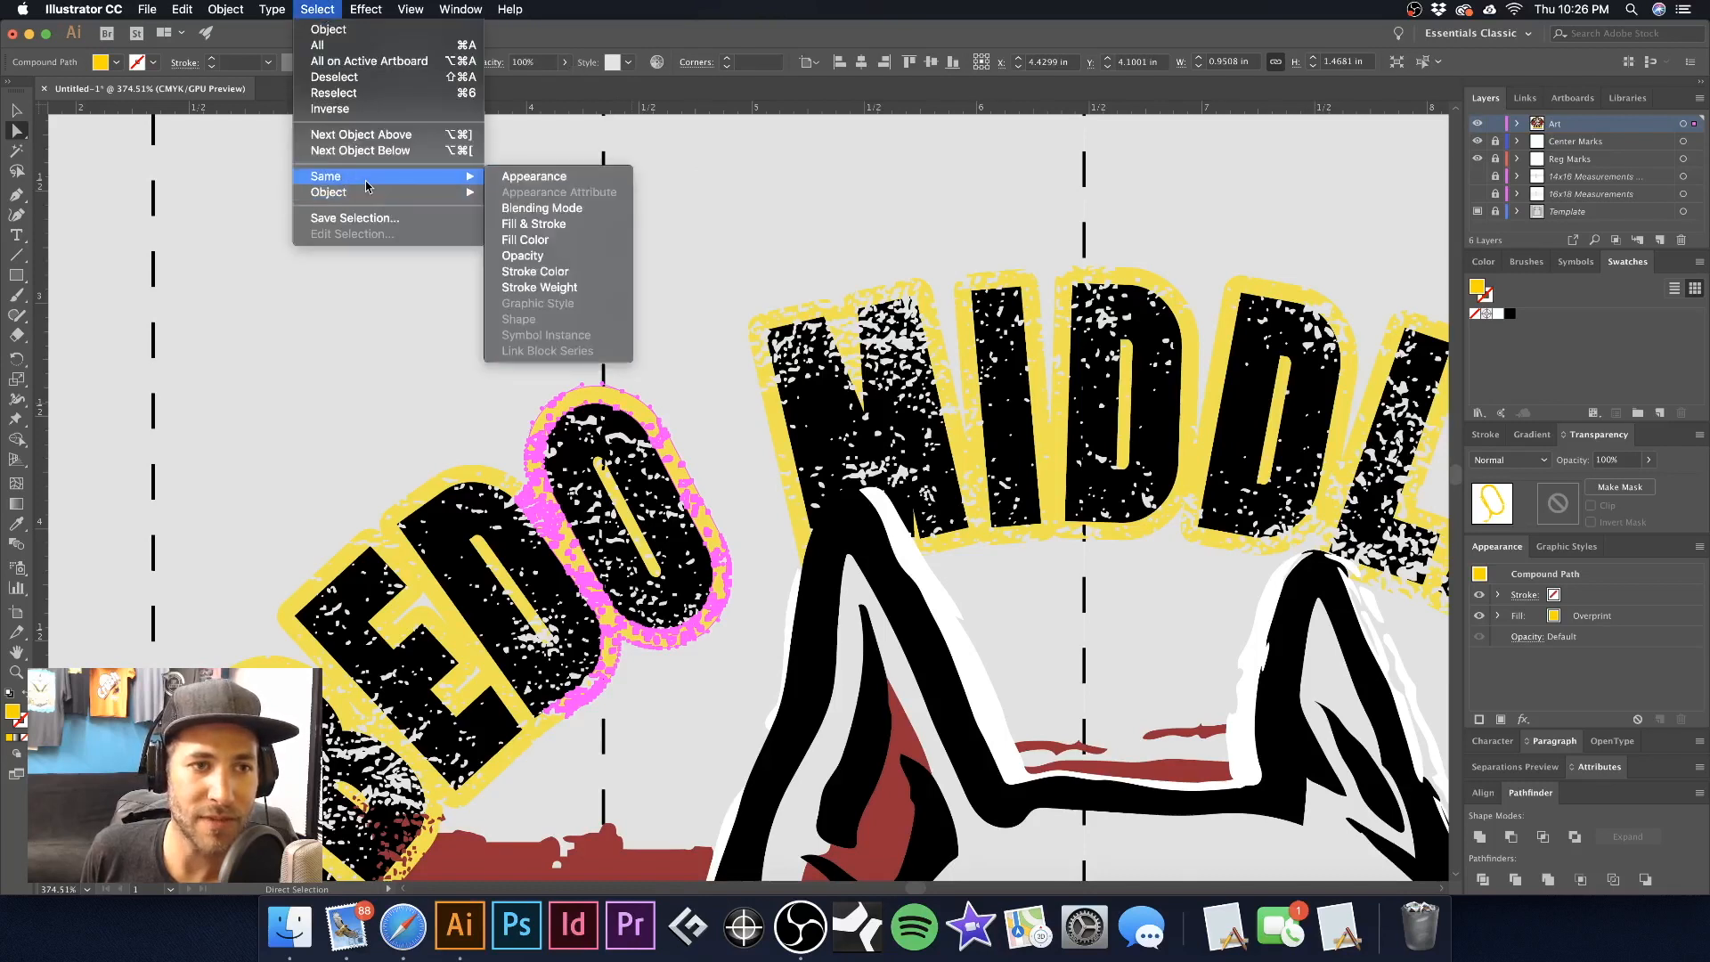
click(535, 257)
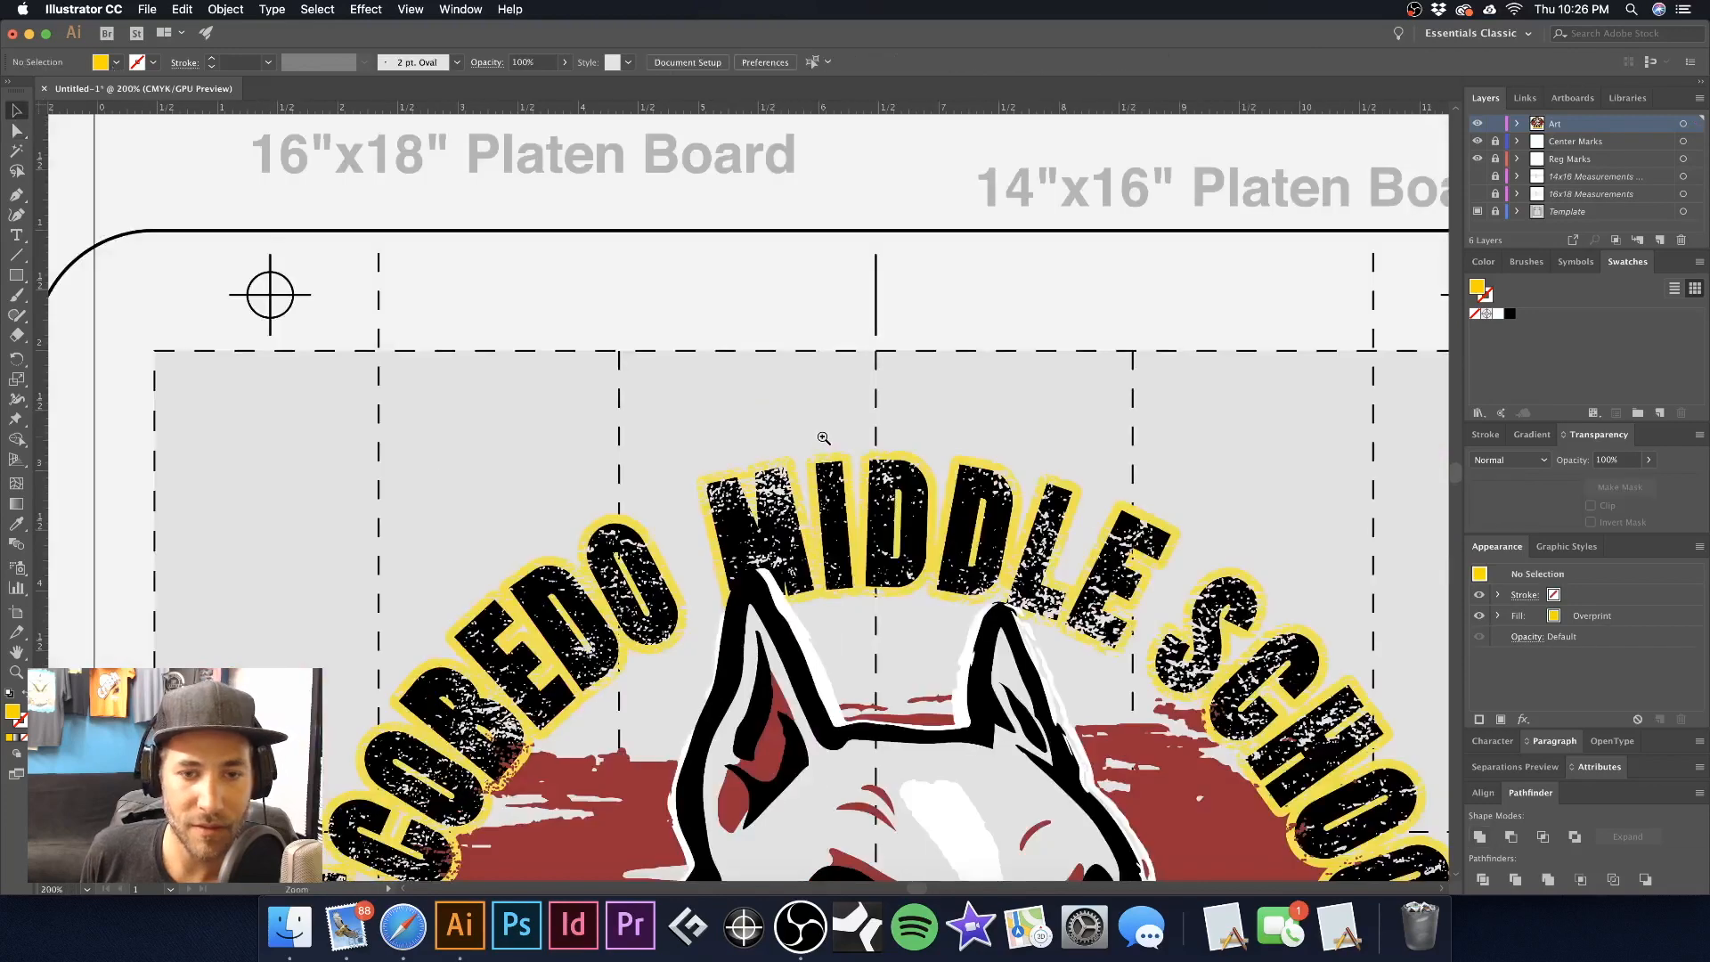
Test-move the group holding the yellow outlines, return it to its original place behind the lettering and deselect it
scroll(623, 227, down, 6)
drag(623, 228, 389, 258)
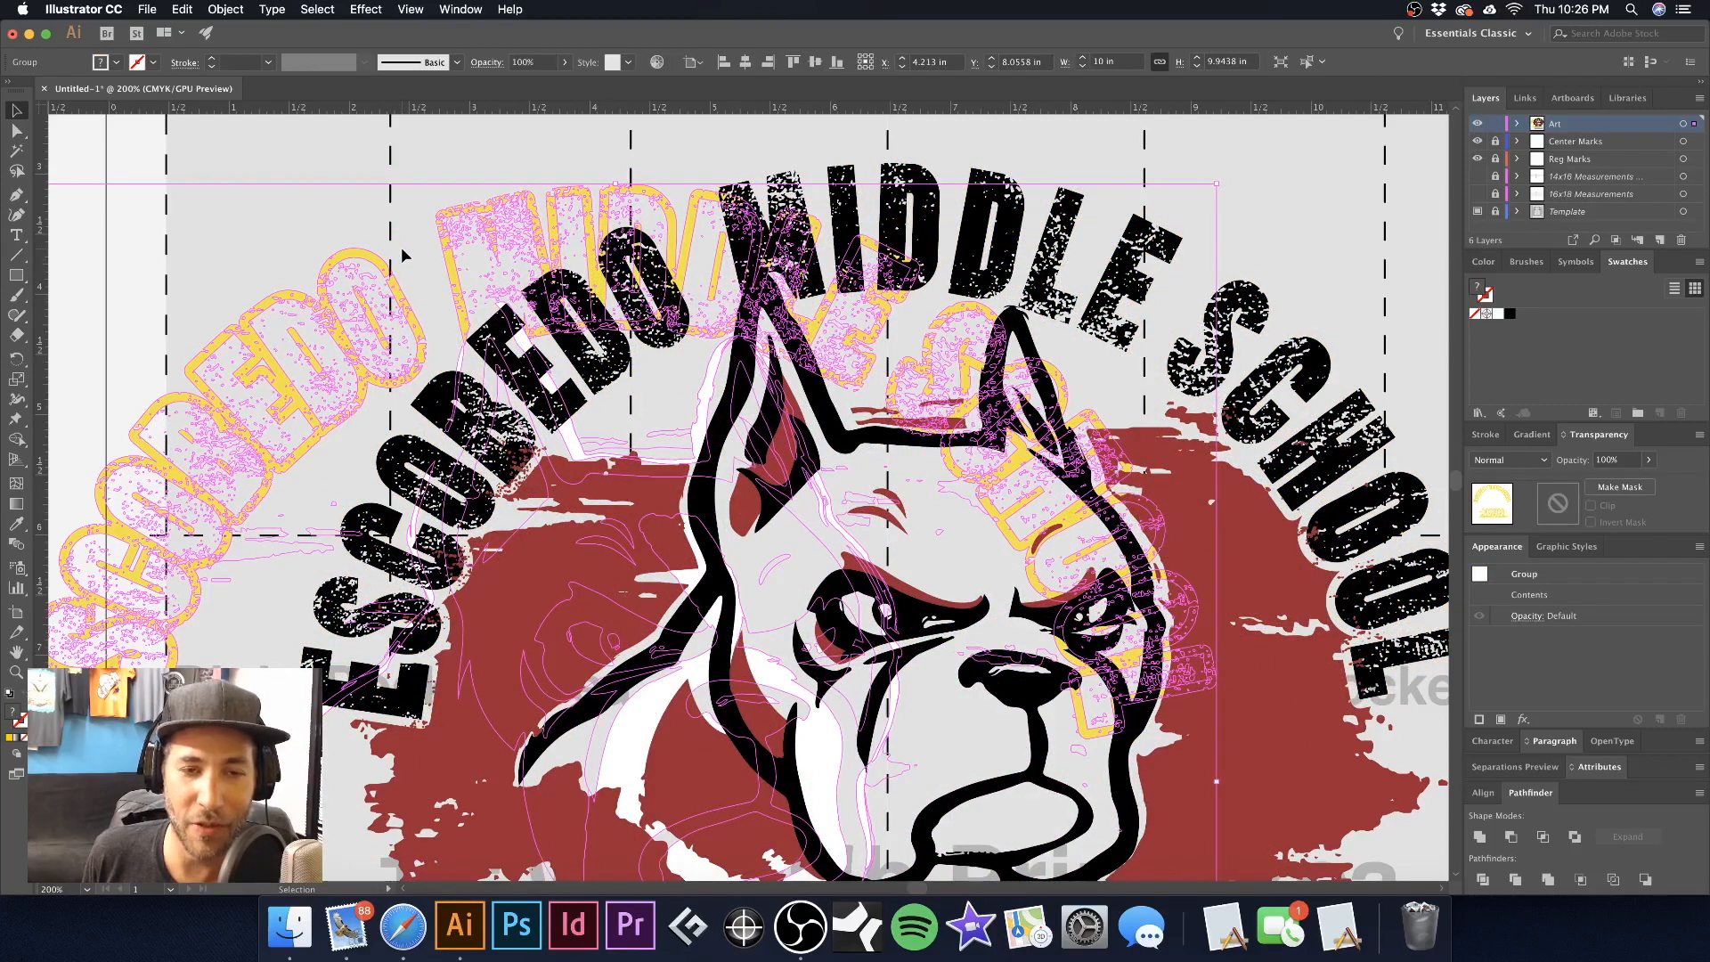
drag(400, 248, 673, 218)
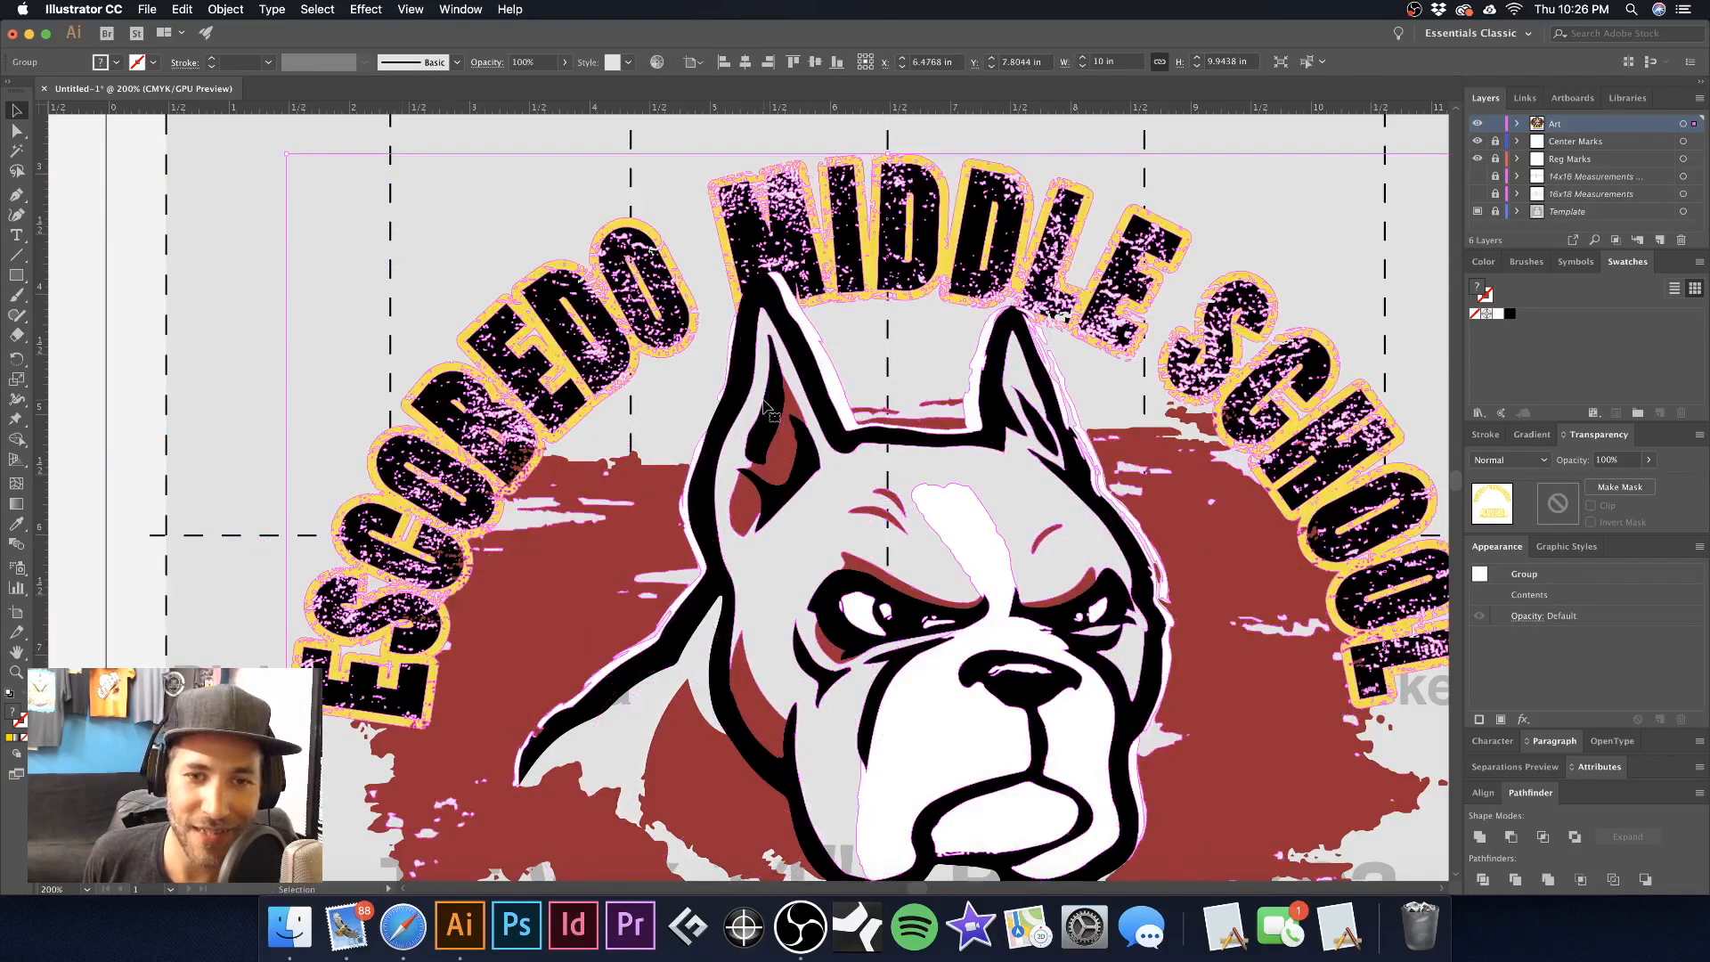
click(580, 137)
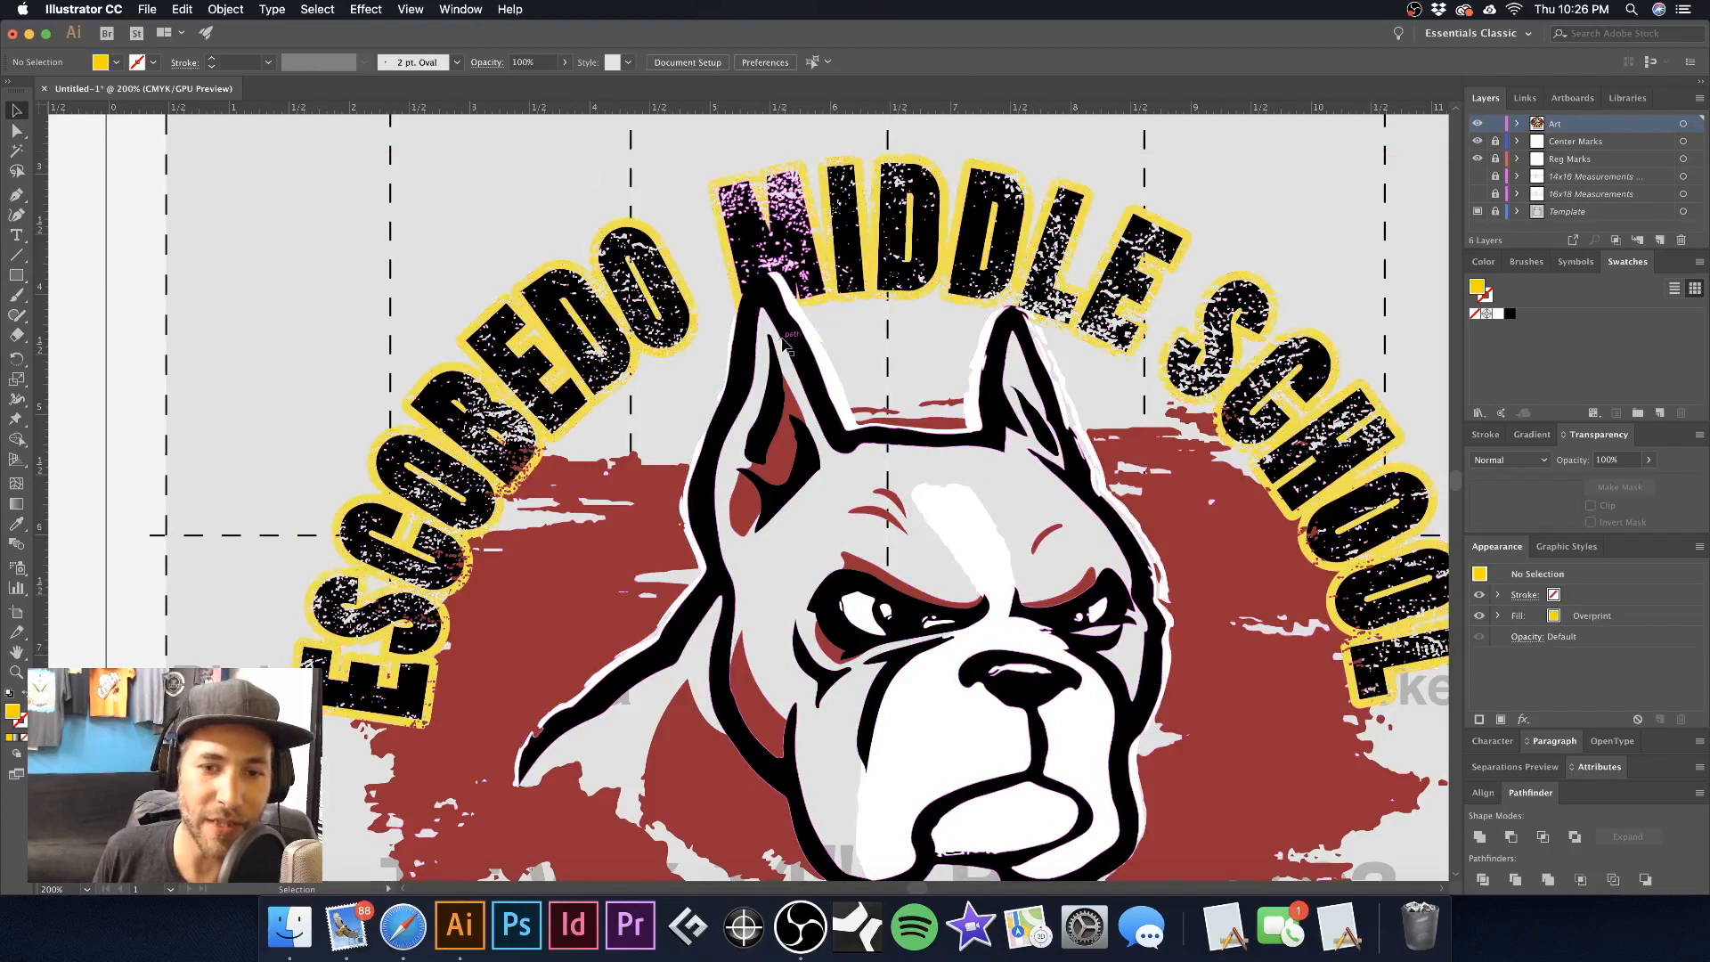
Select the white path between the dog's ears and all objects with the same fill color, try deleting them and undo the deletion
key(a)
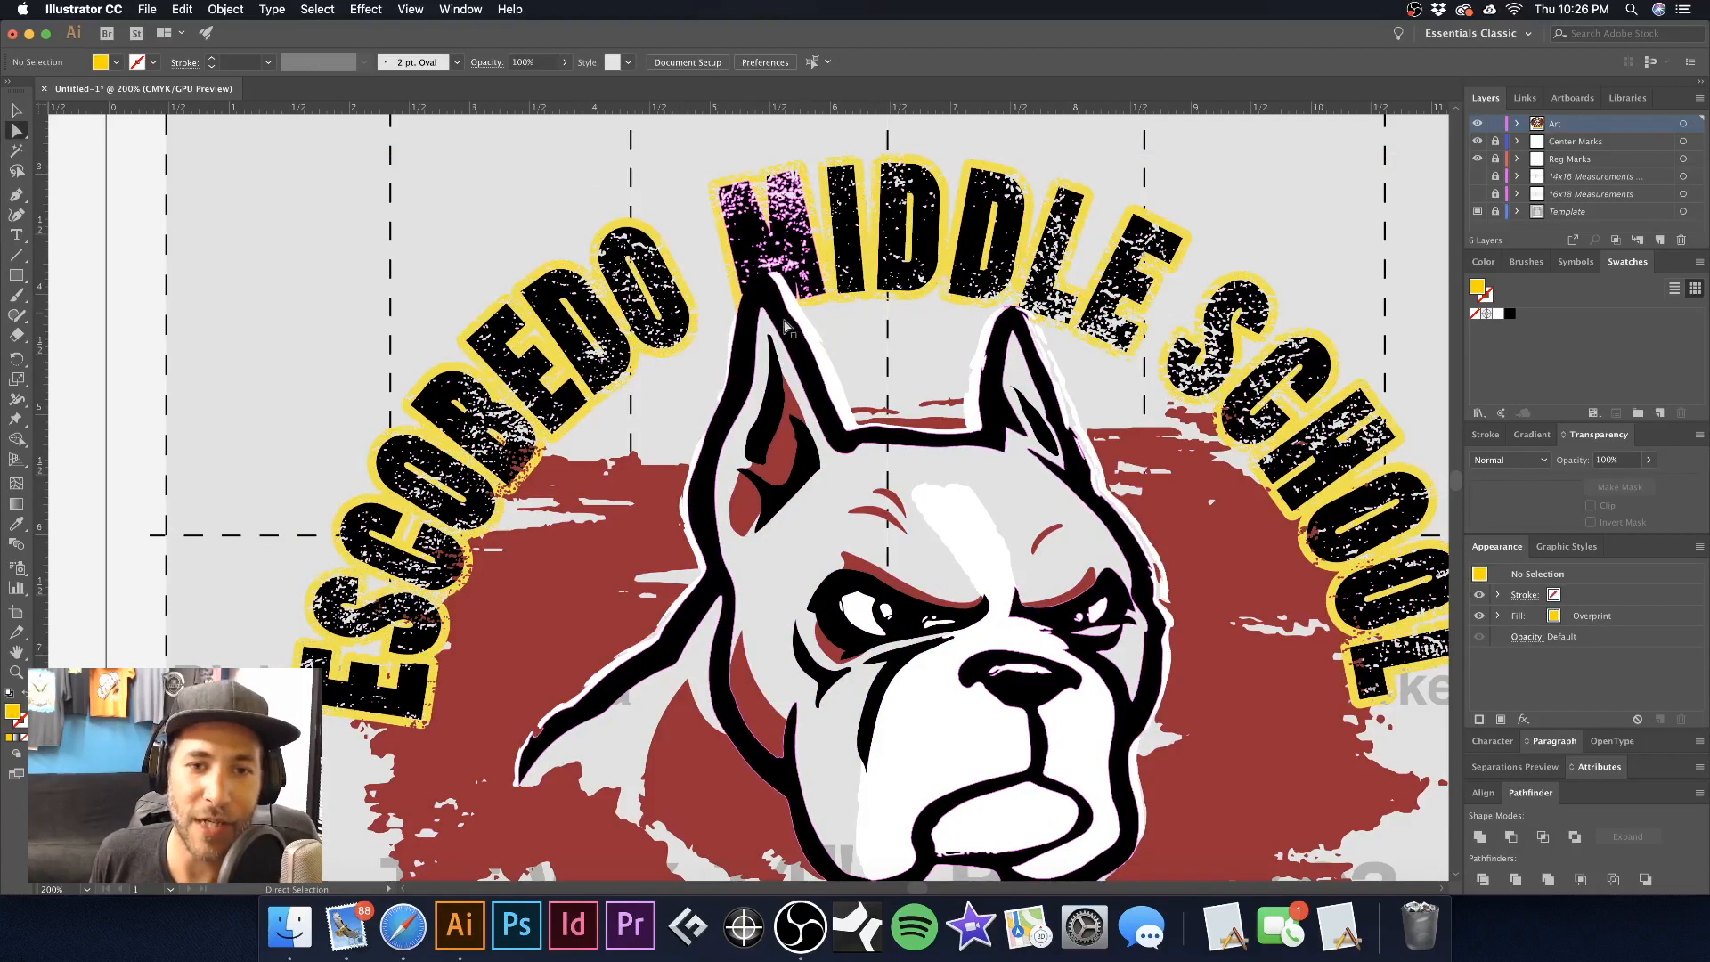
click(826, 367)
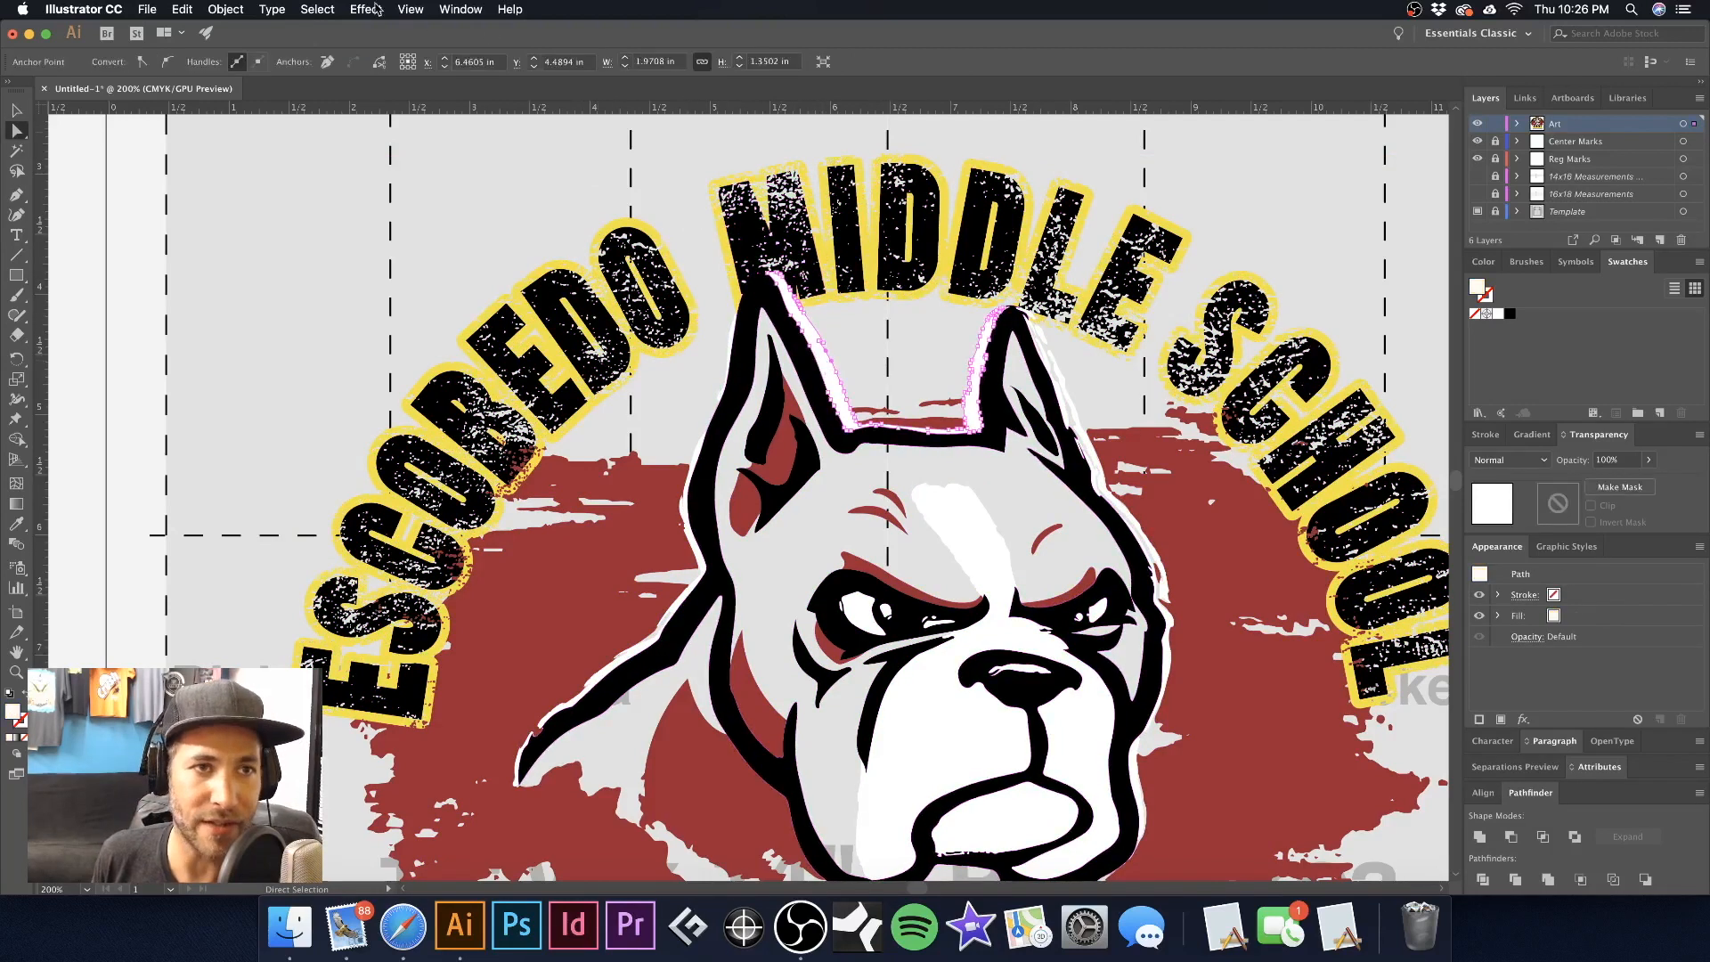
click(320, 9)
mouse_move(445, 176)
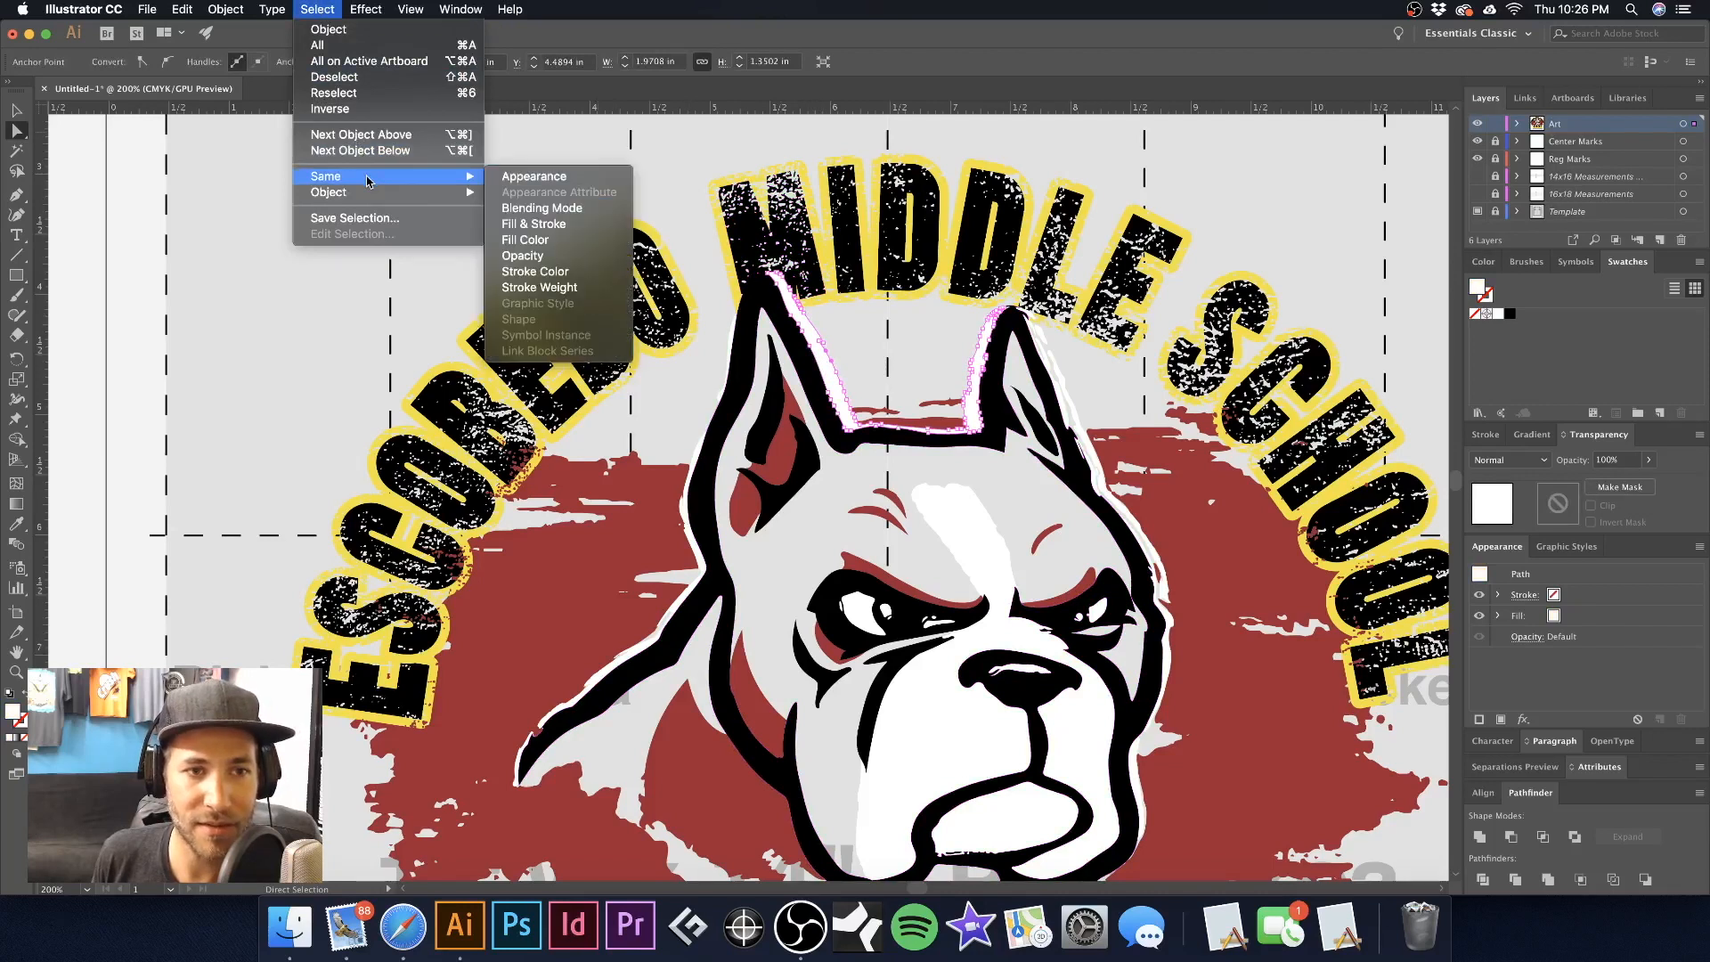
click(545, 240)
key(Delete)
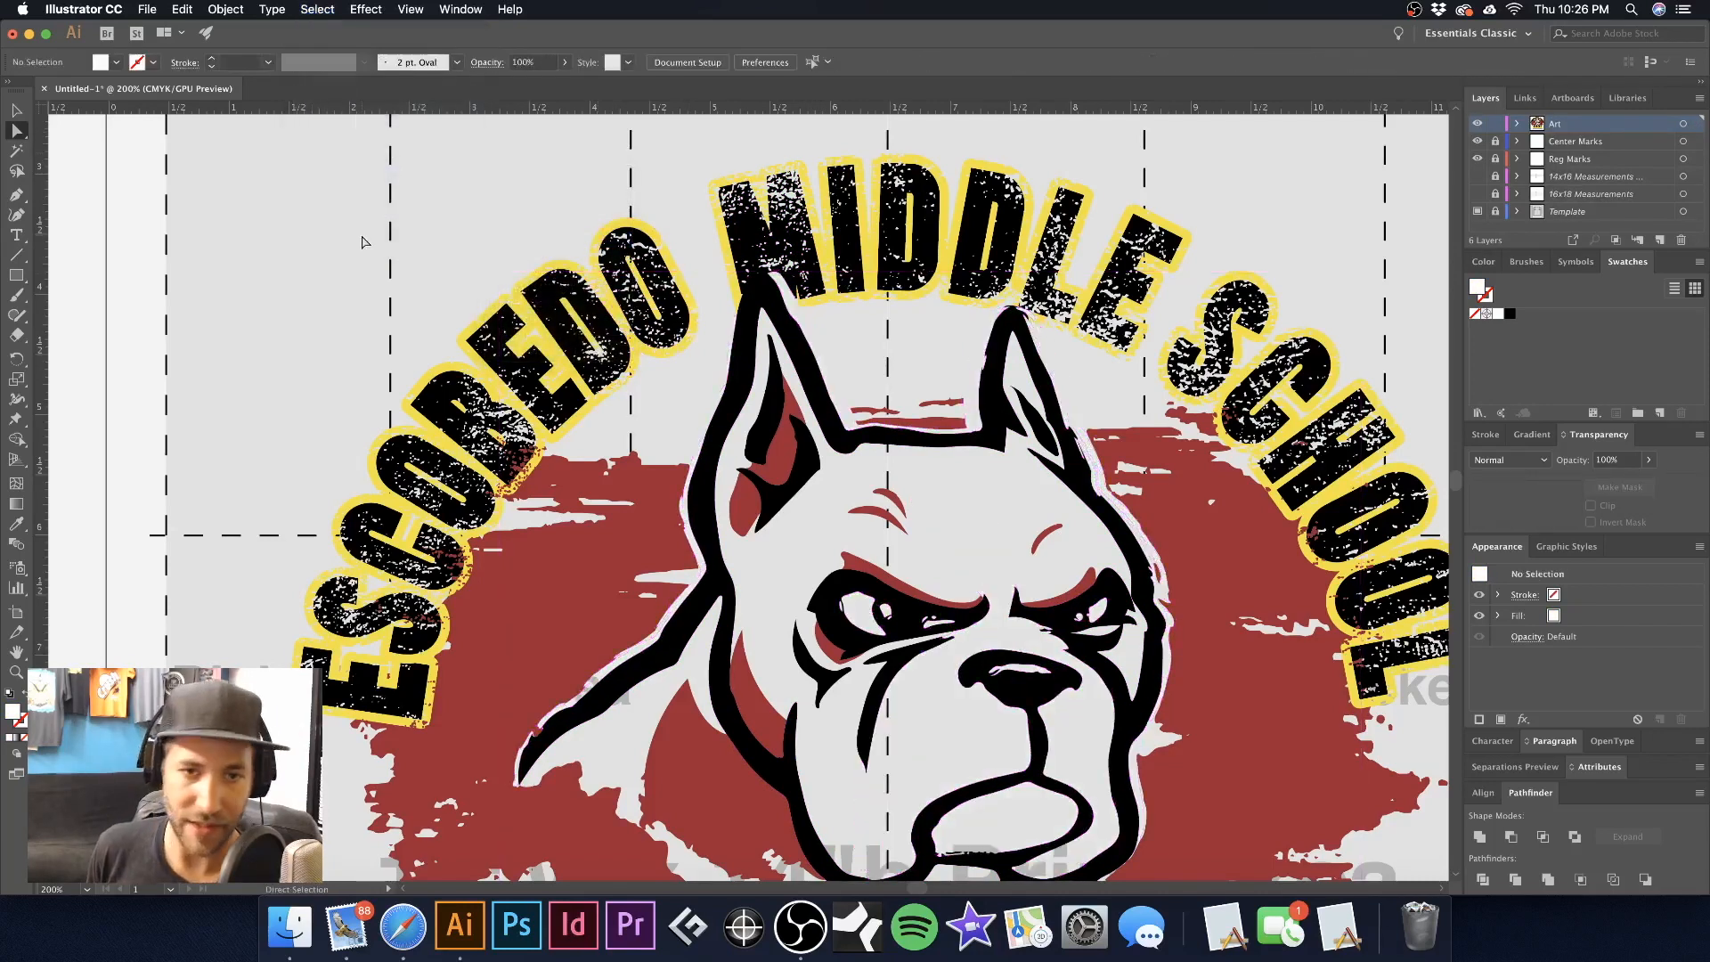
key(super+z)
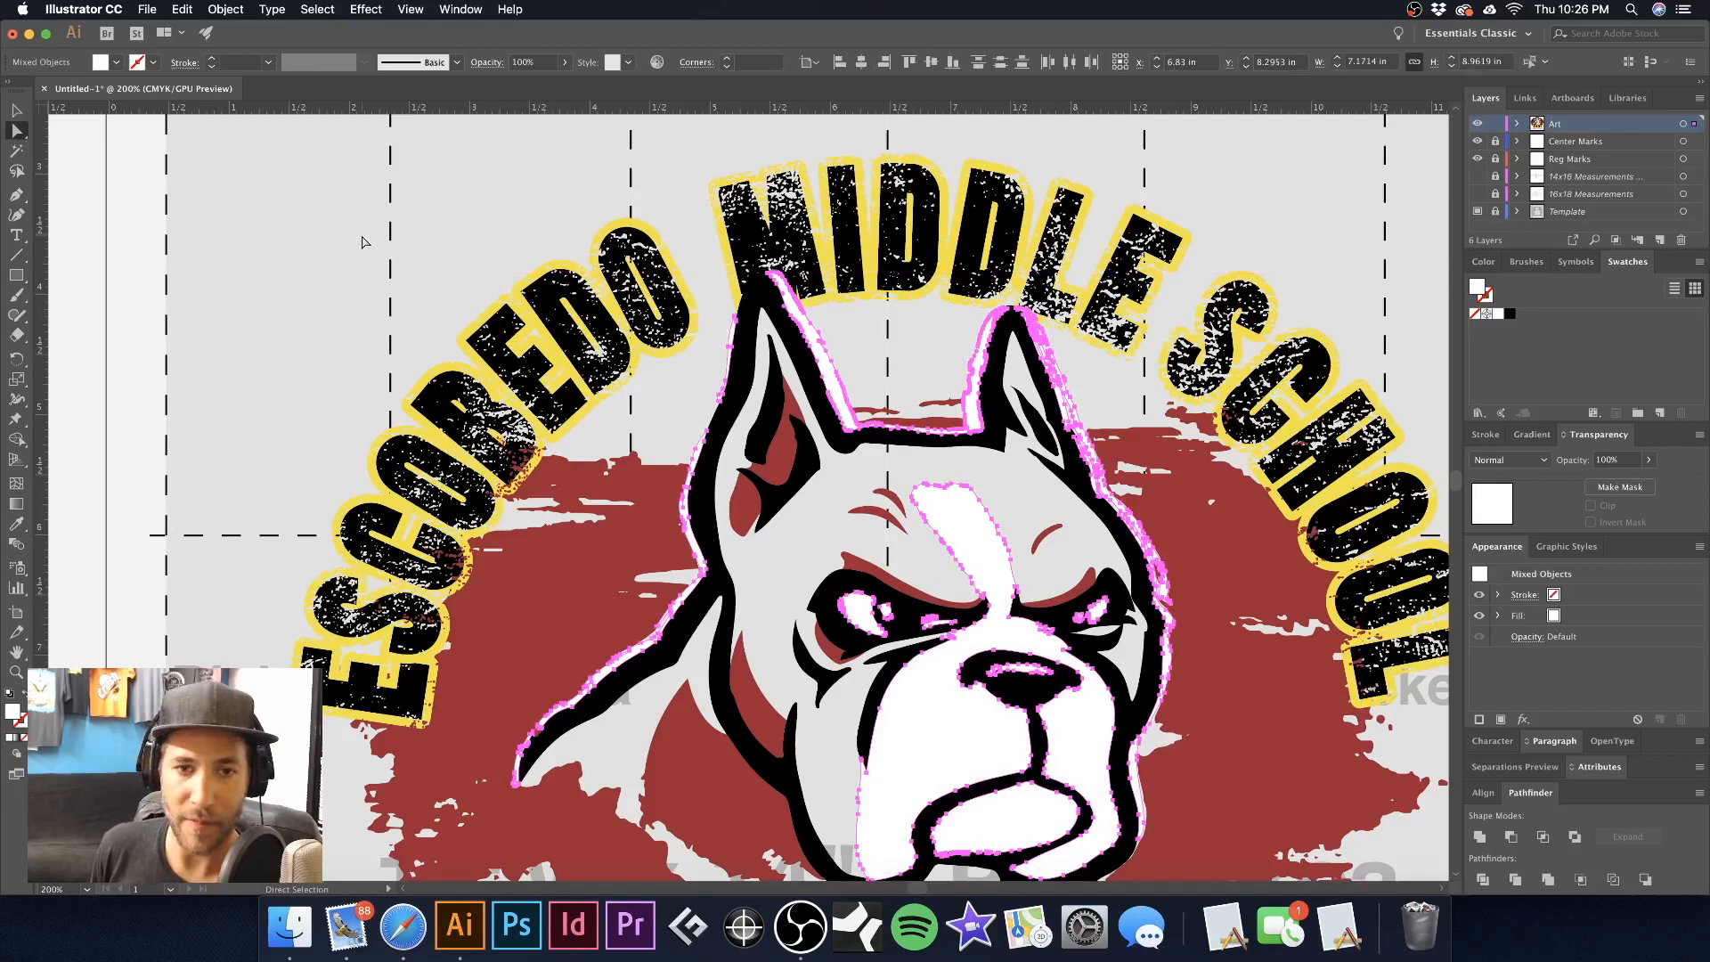
Unite the selected white shapes of the dog into a single group
click(1472, 835)
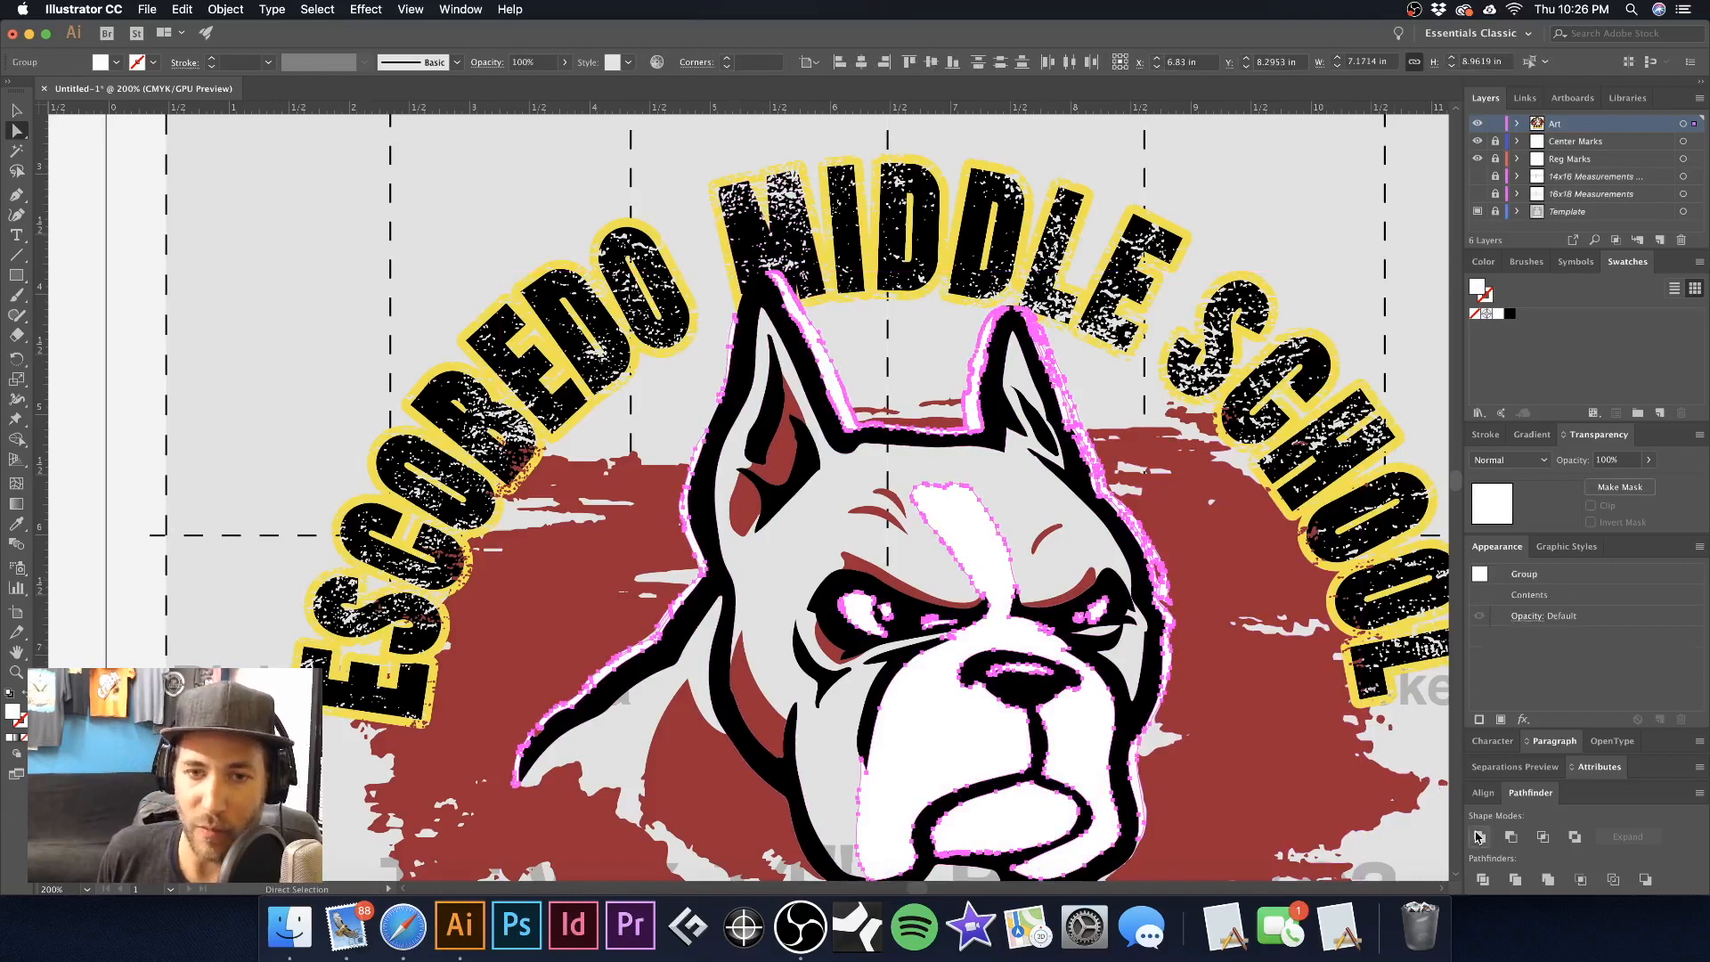
key(super+shift+a)
key(v)
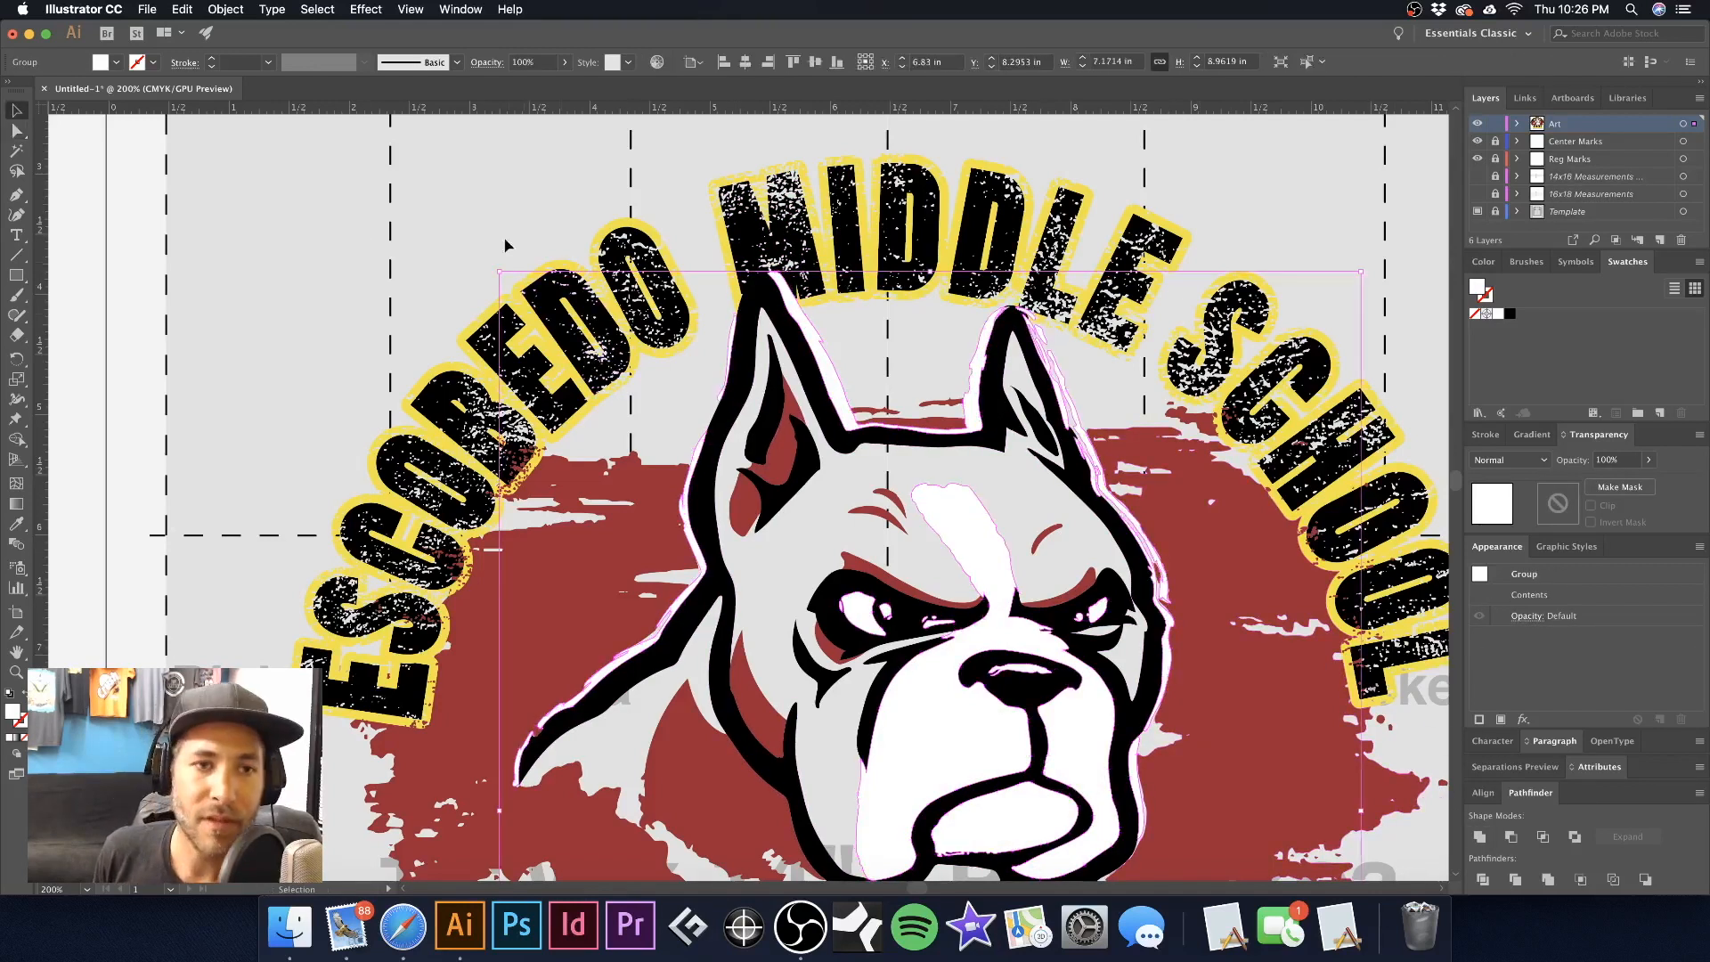
Test-move the united white group and the yellow lettering outlines, undo each move and clear the selection
drag(848, 359, 757, 459)
key(super+z)
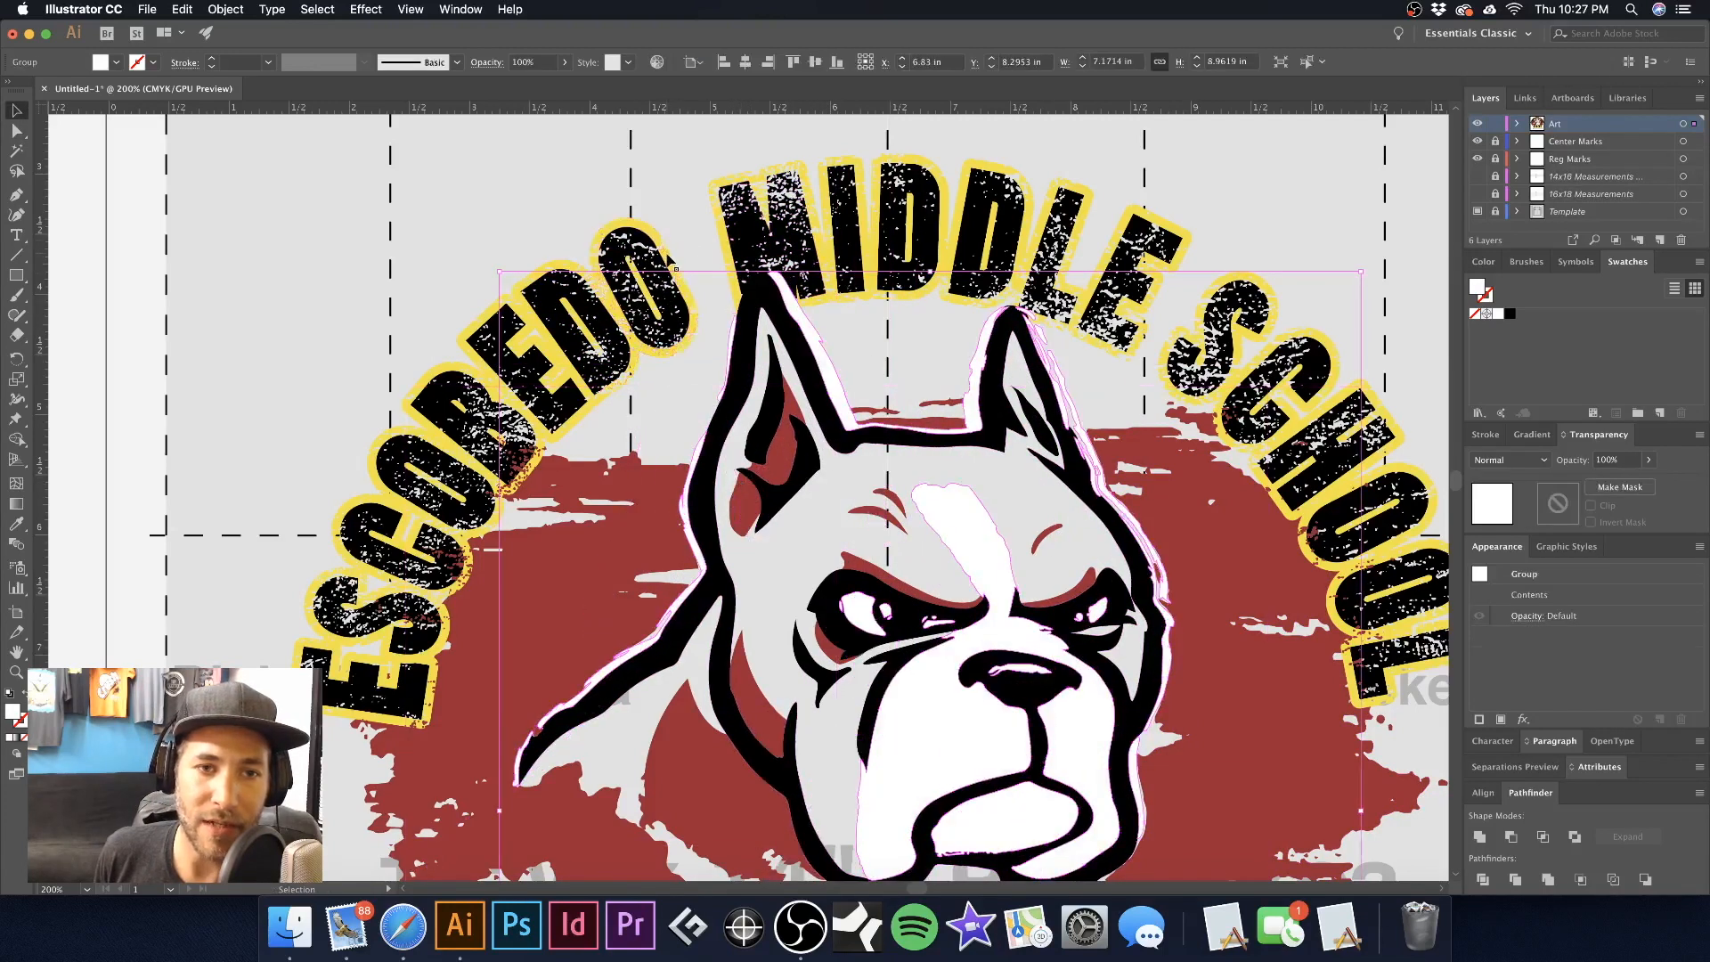
click(677, 271)
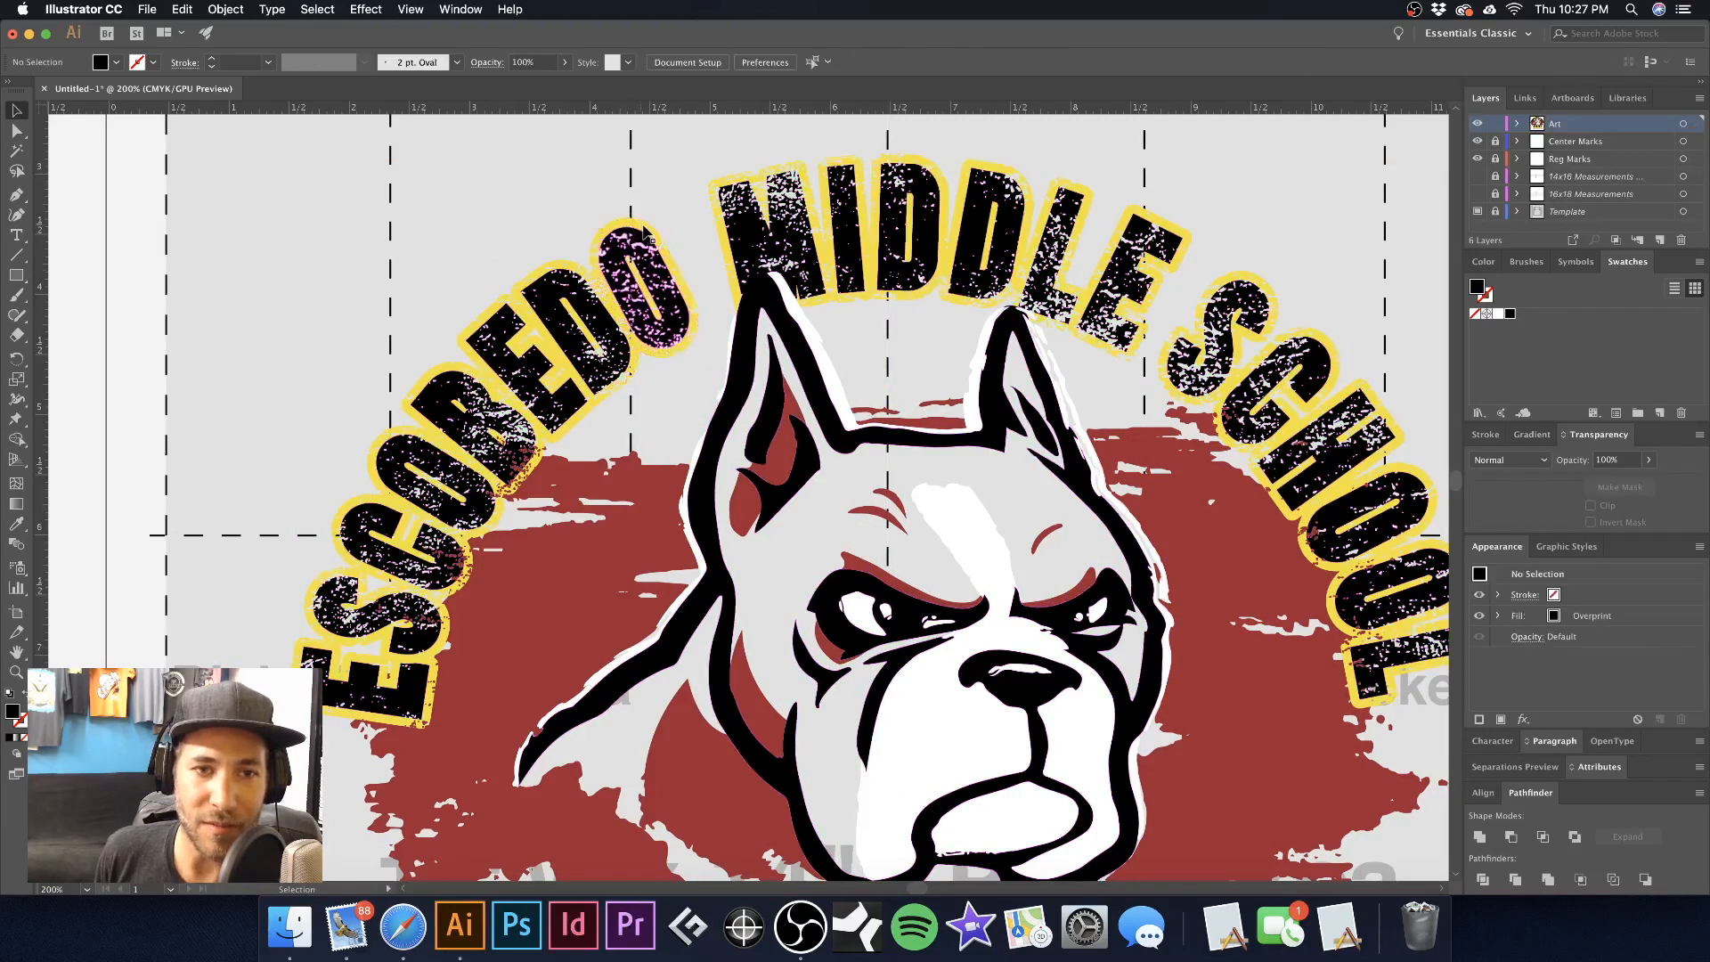
drag(650, 231, 495, 208)
key(super+z)
key(shift+super+a)
Select all the color groups of the logo together and remove them from the template
key(z)
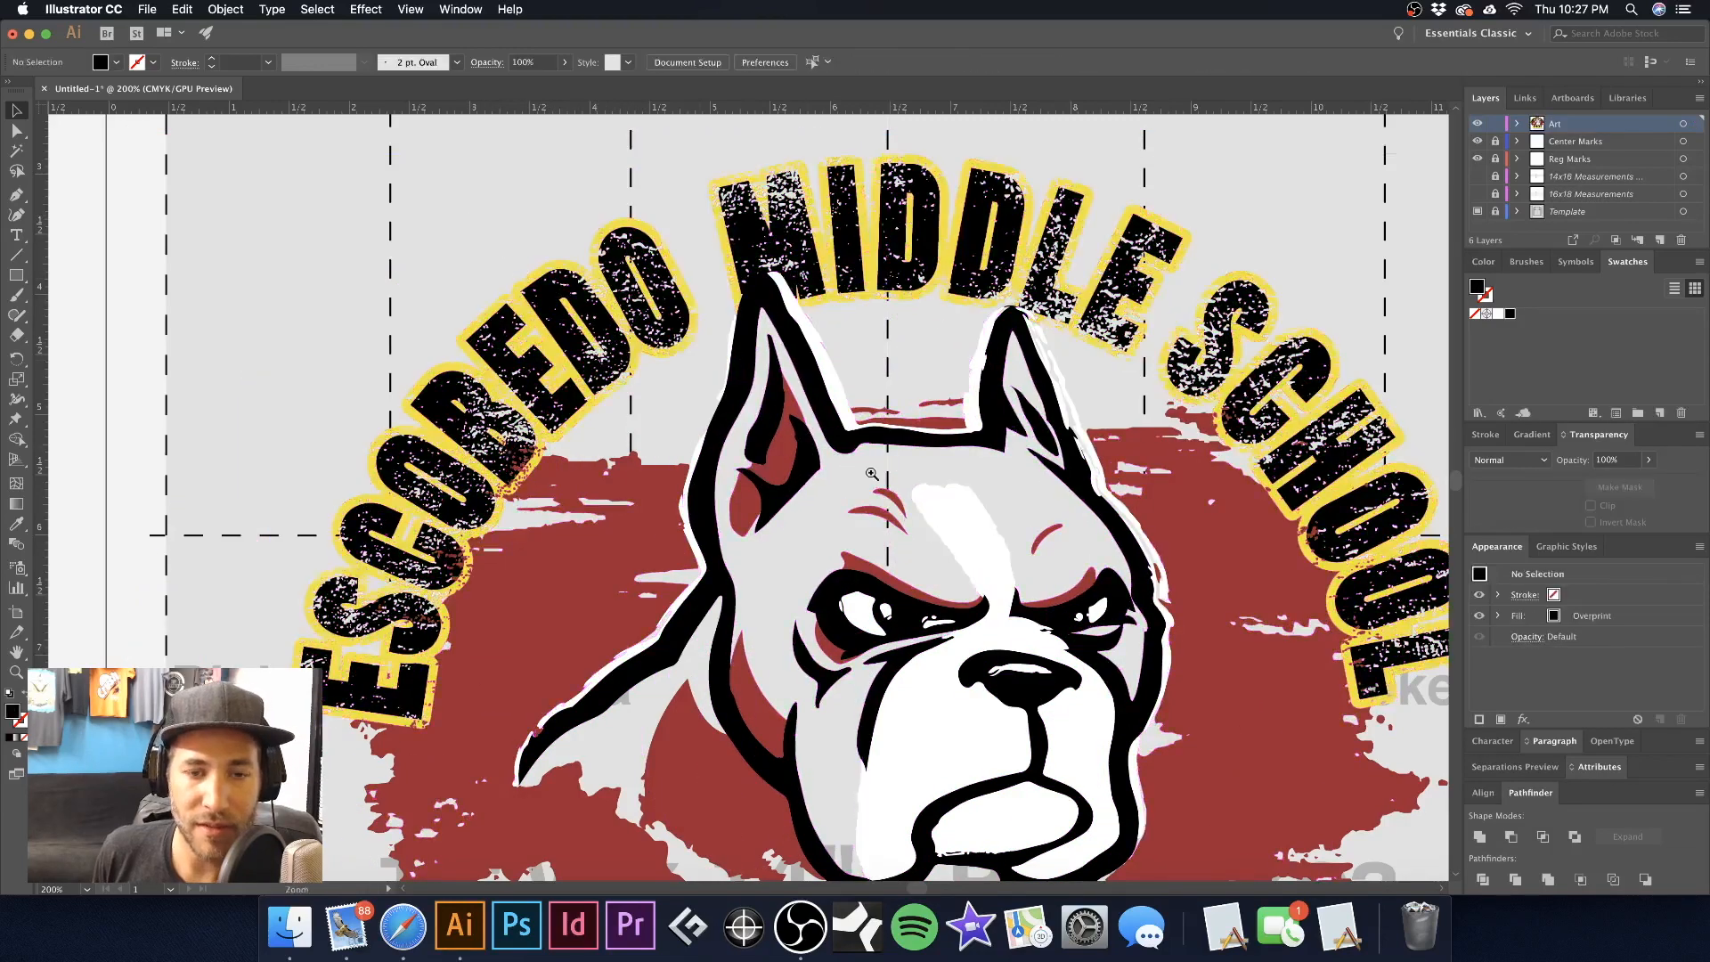
alt+click(916, 486)
alt+click(829, 484)
scroll(828, 483, down, 3)
key(v)
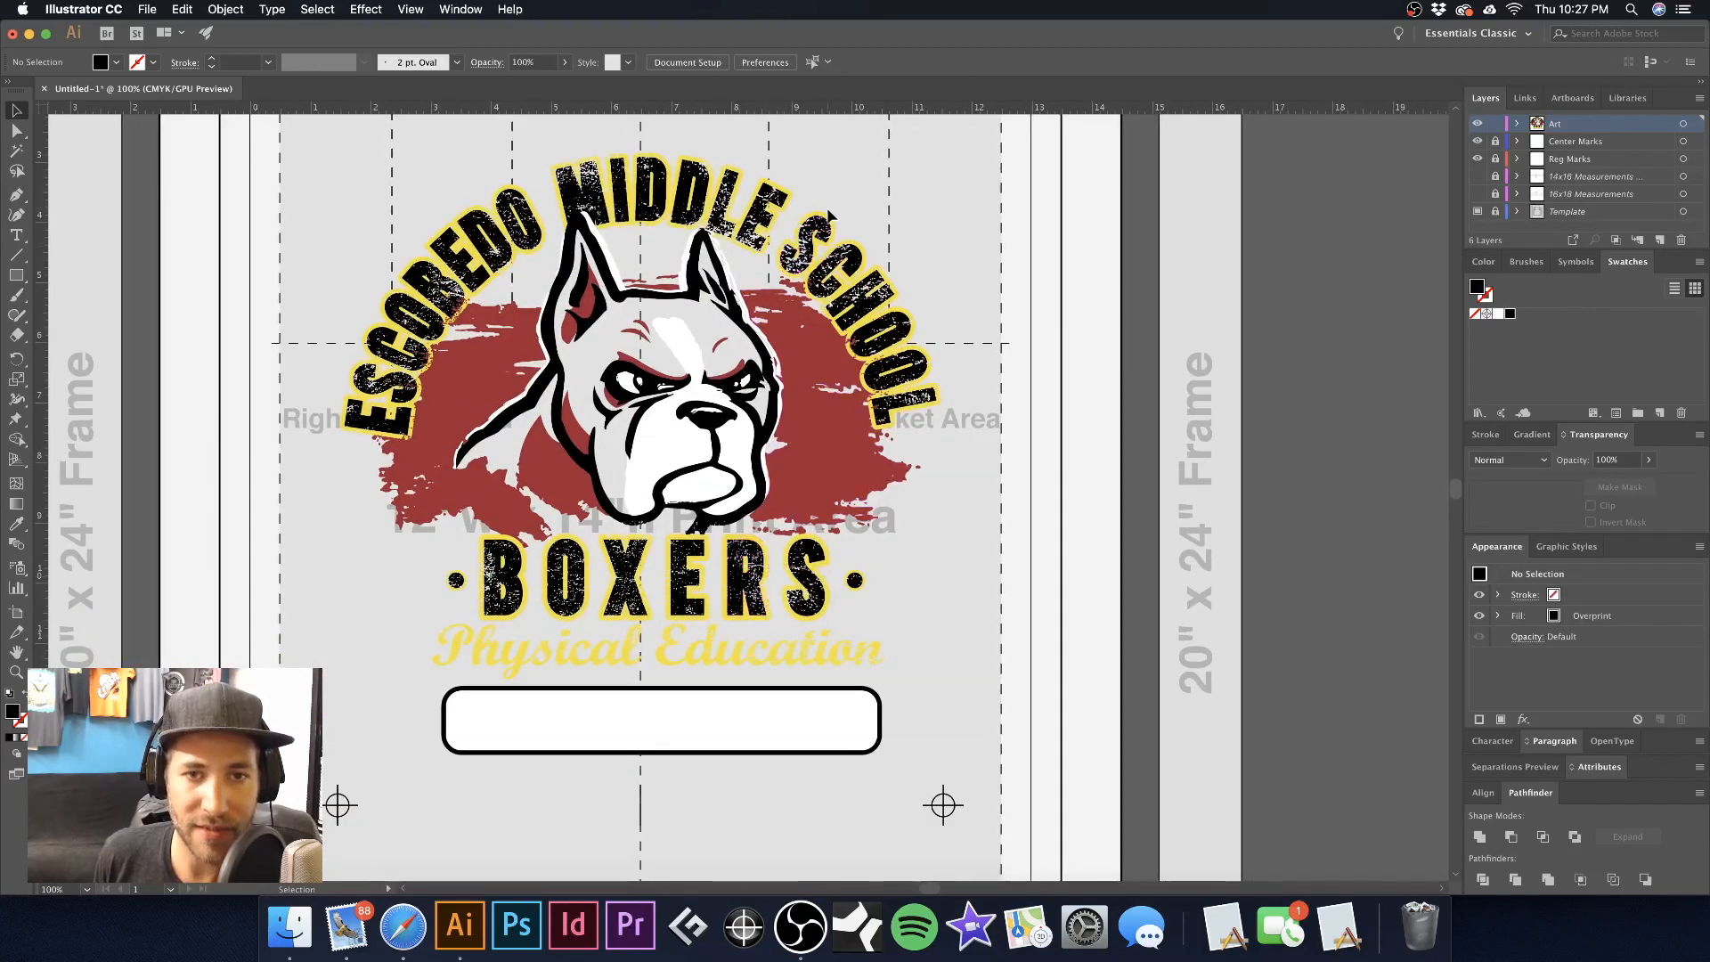
key(z)
drag(749, 371, 1099, 318)
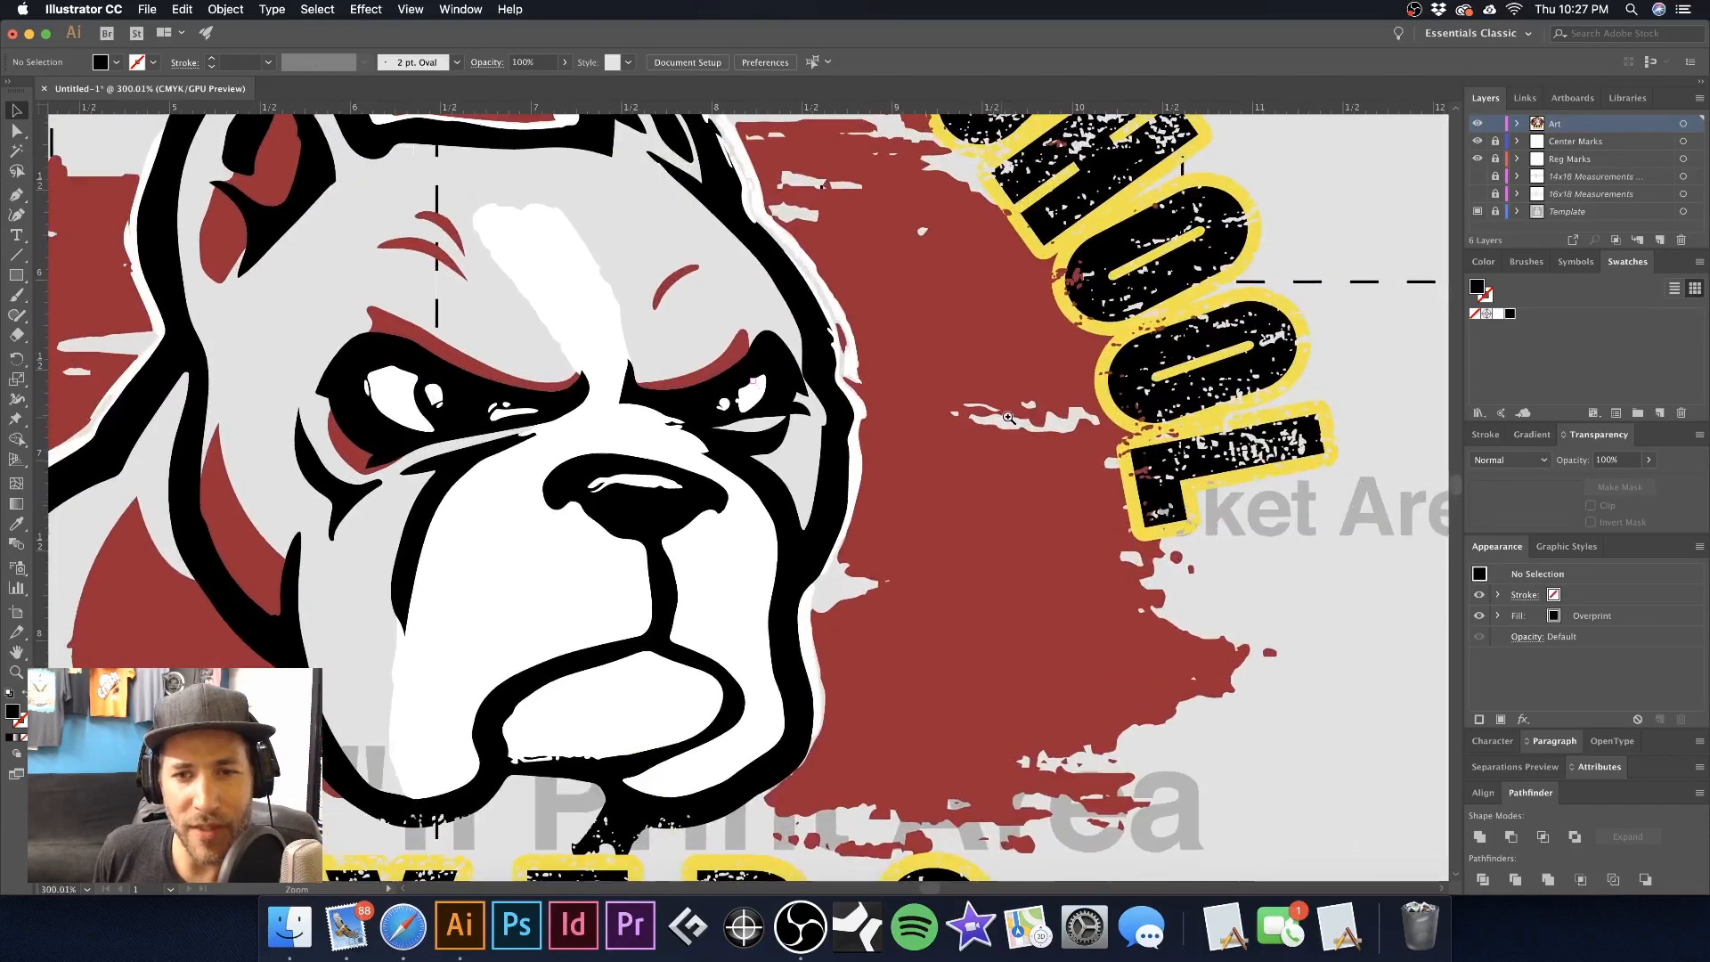
click(1149, 230)
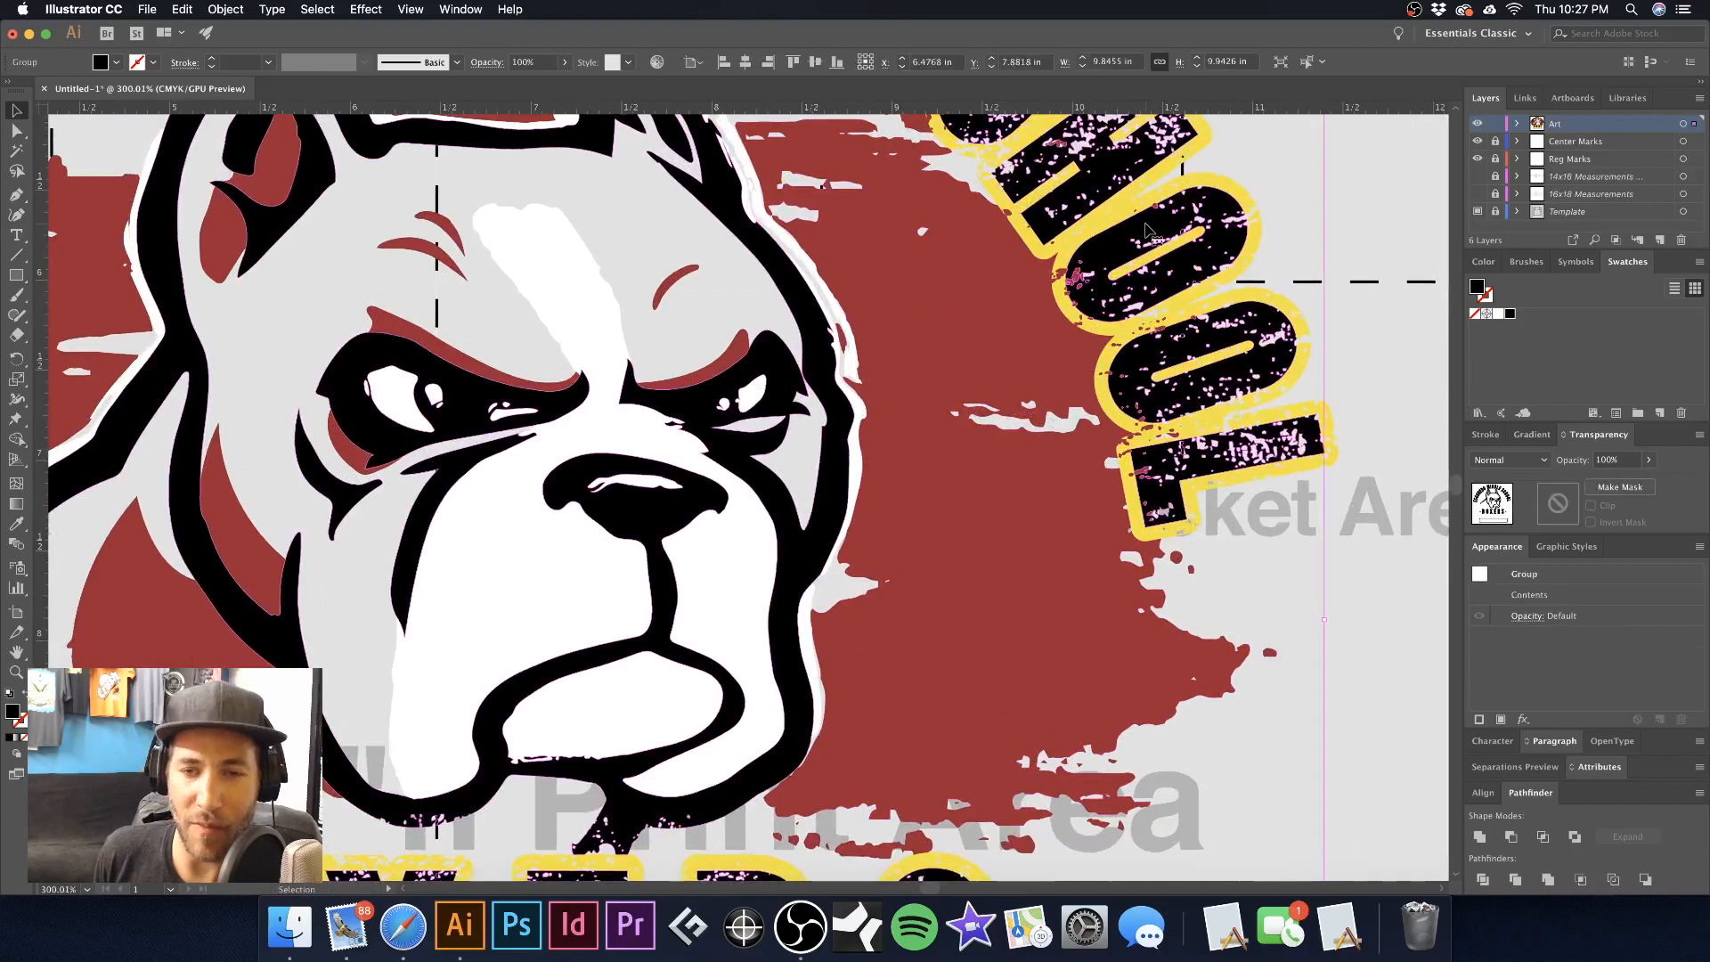
scroll(1107, 217, left, 1)
shift+click(1117, 221)
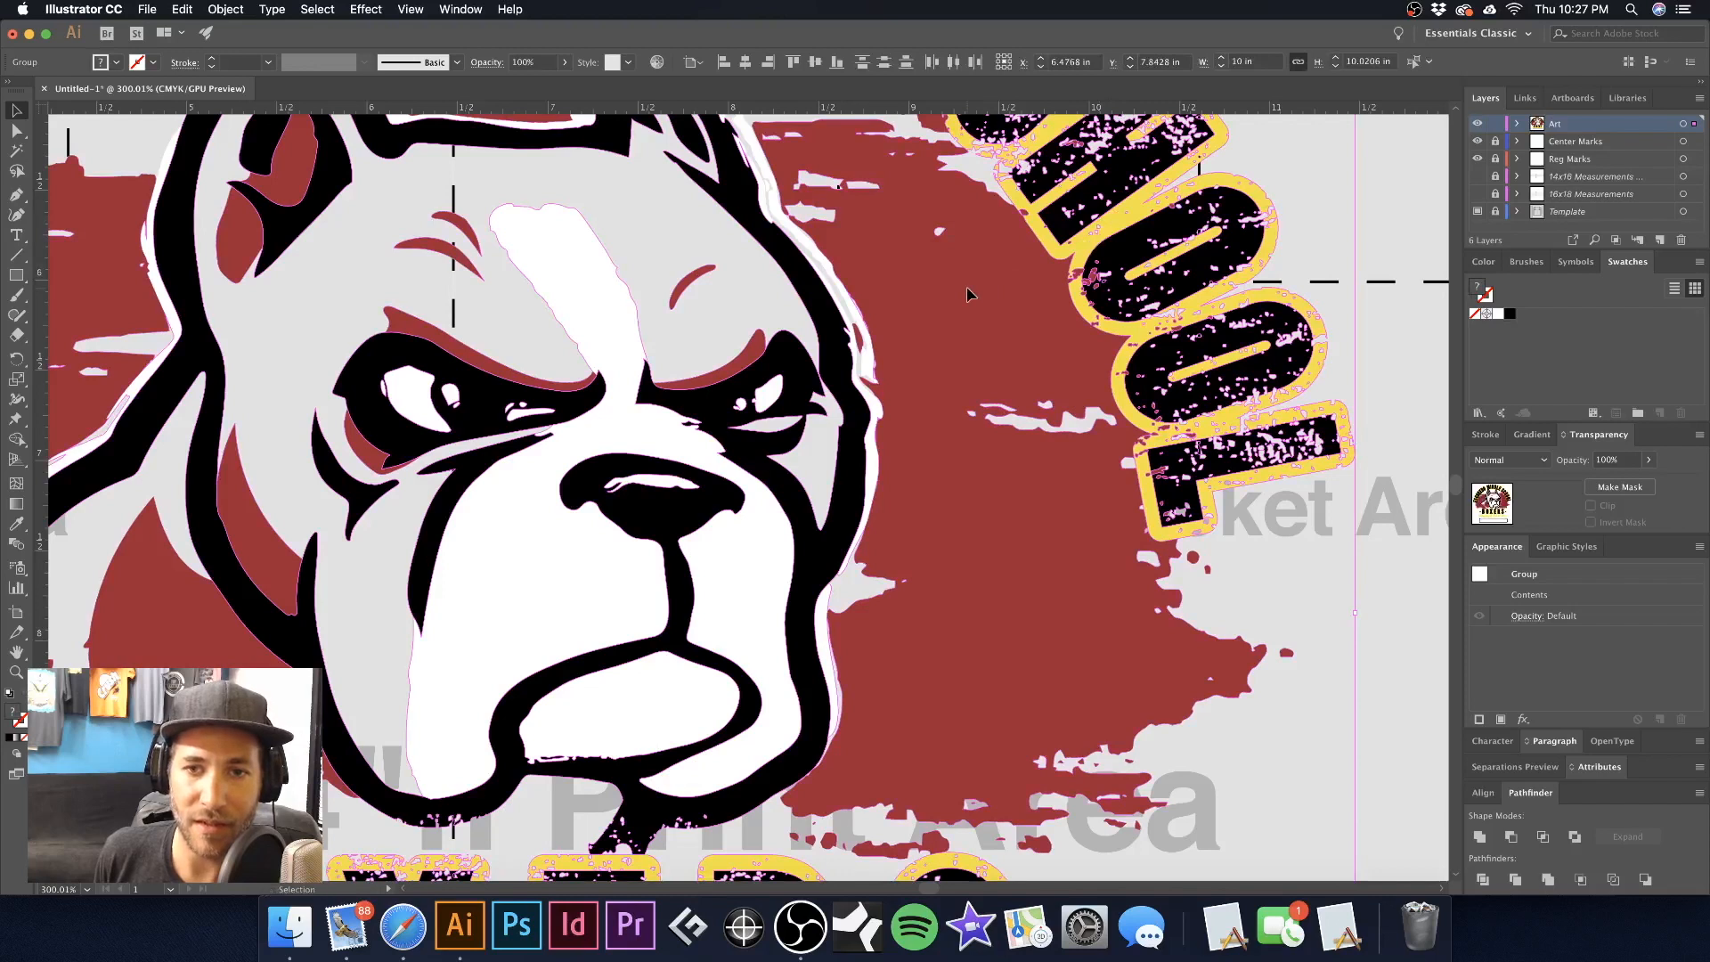
shift+click(560, 277)
key(super+space)
alt+super+click(877, 521)
drag(648, 527, 827, 557)
alt+super+click(735, 489)
super+click(736, 489)
alt+super+click(736, 490)
alt+super+click(736, 490)
key(Delete)
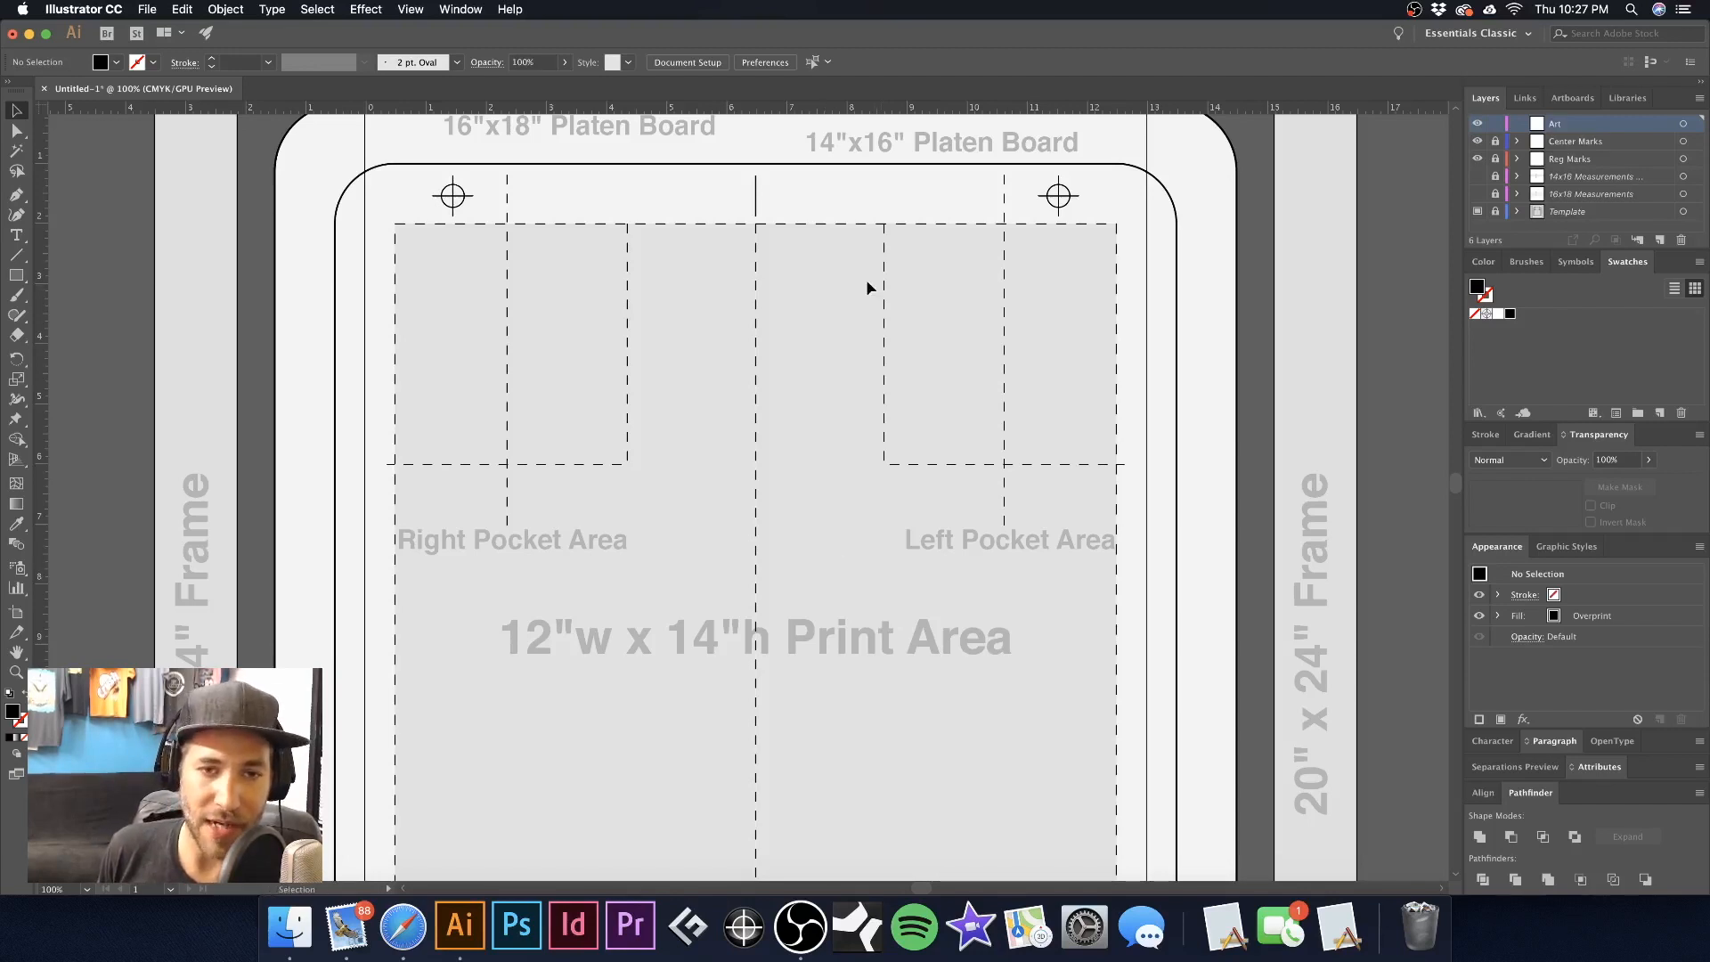
Check the template for leftover objects in outline view, restore the logo in its original position and deselect it
key(super+y)
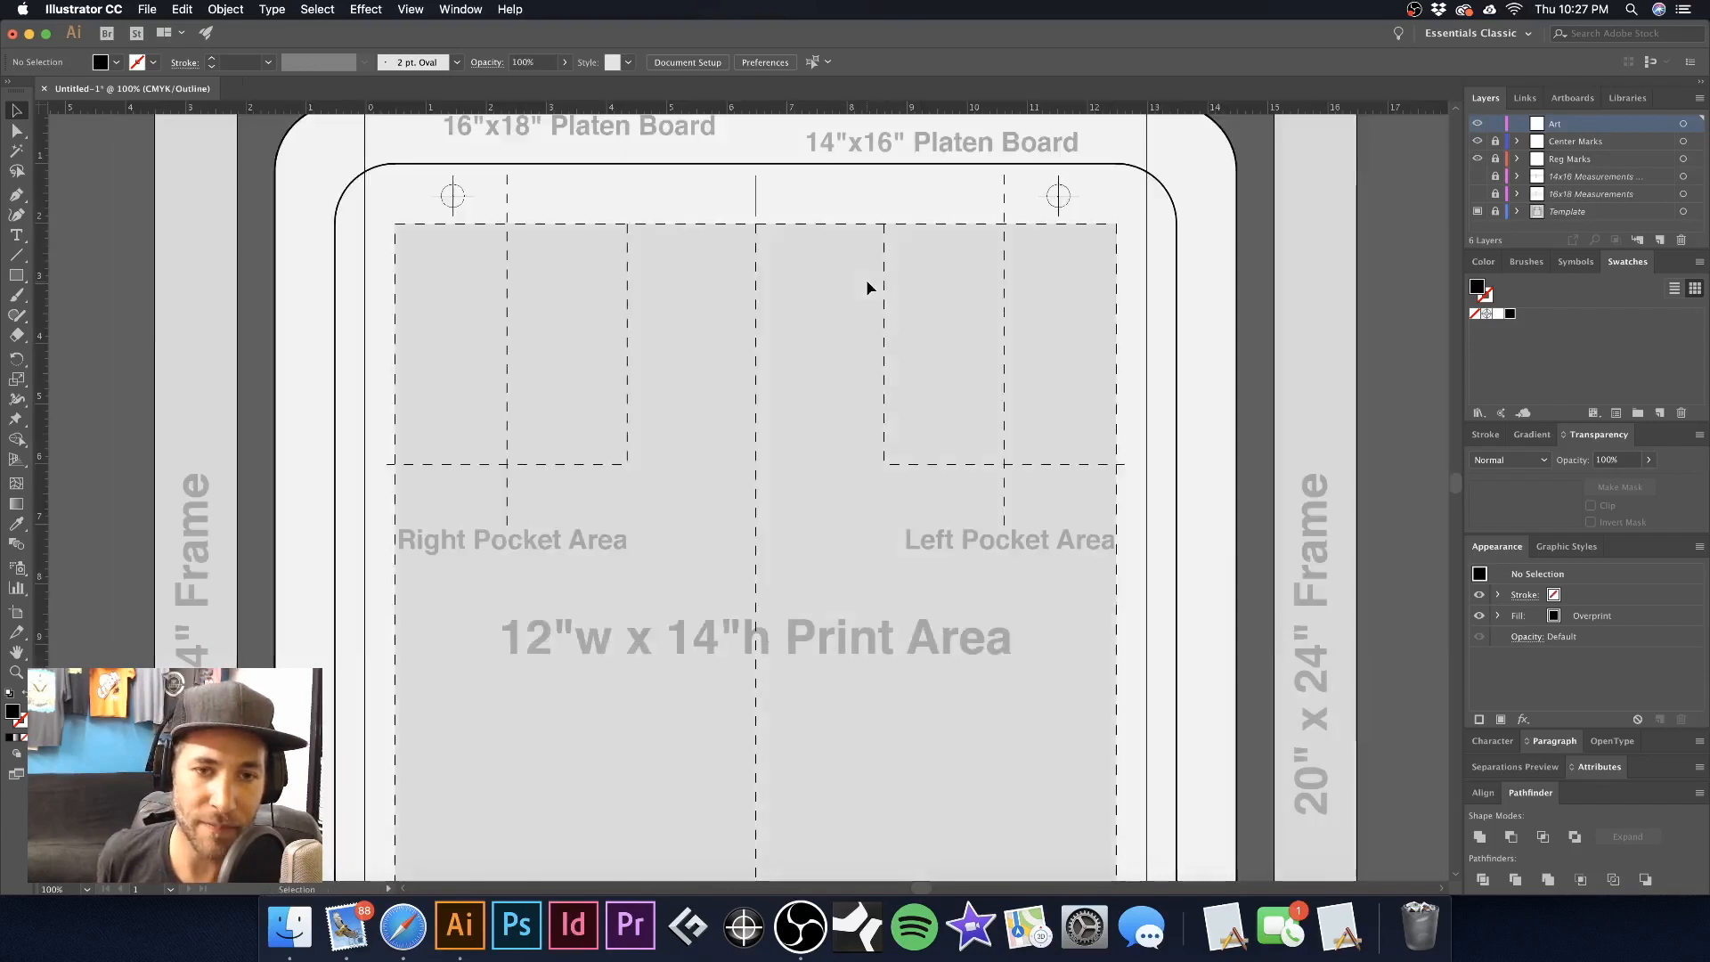
key(super+y)
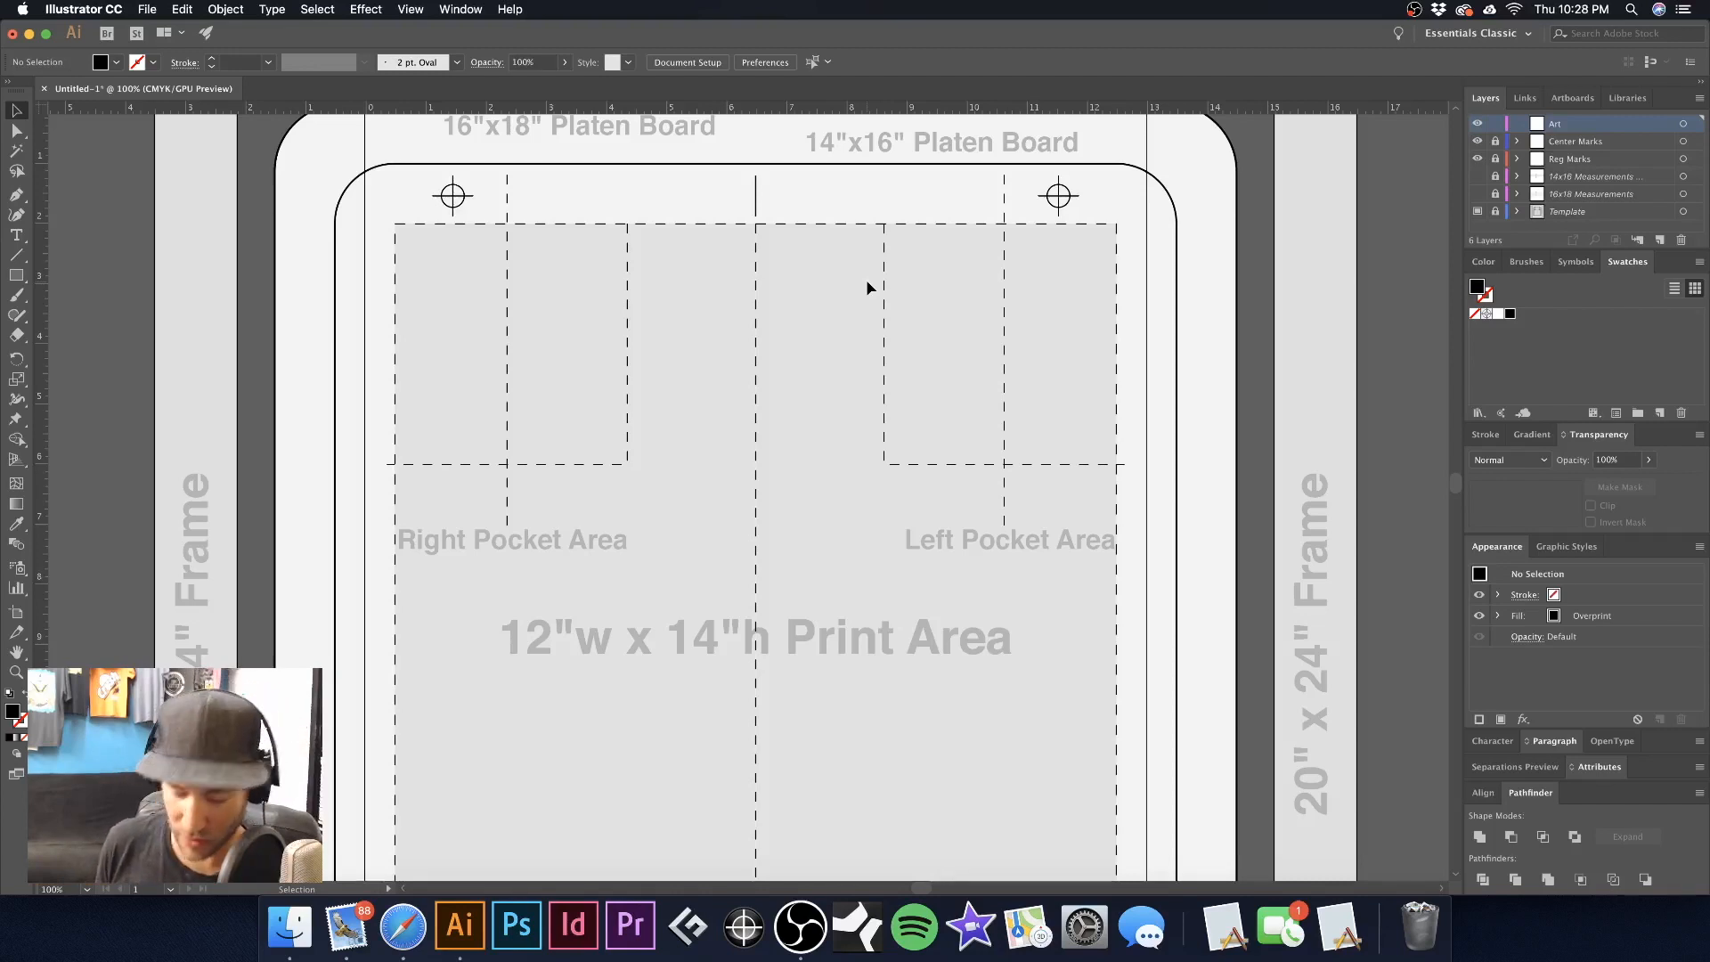
key(super+v)
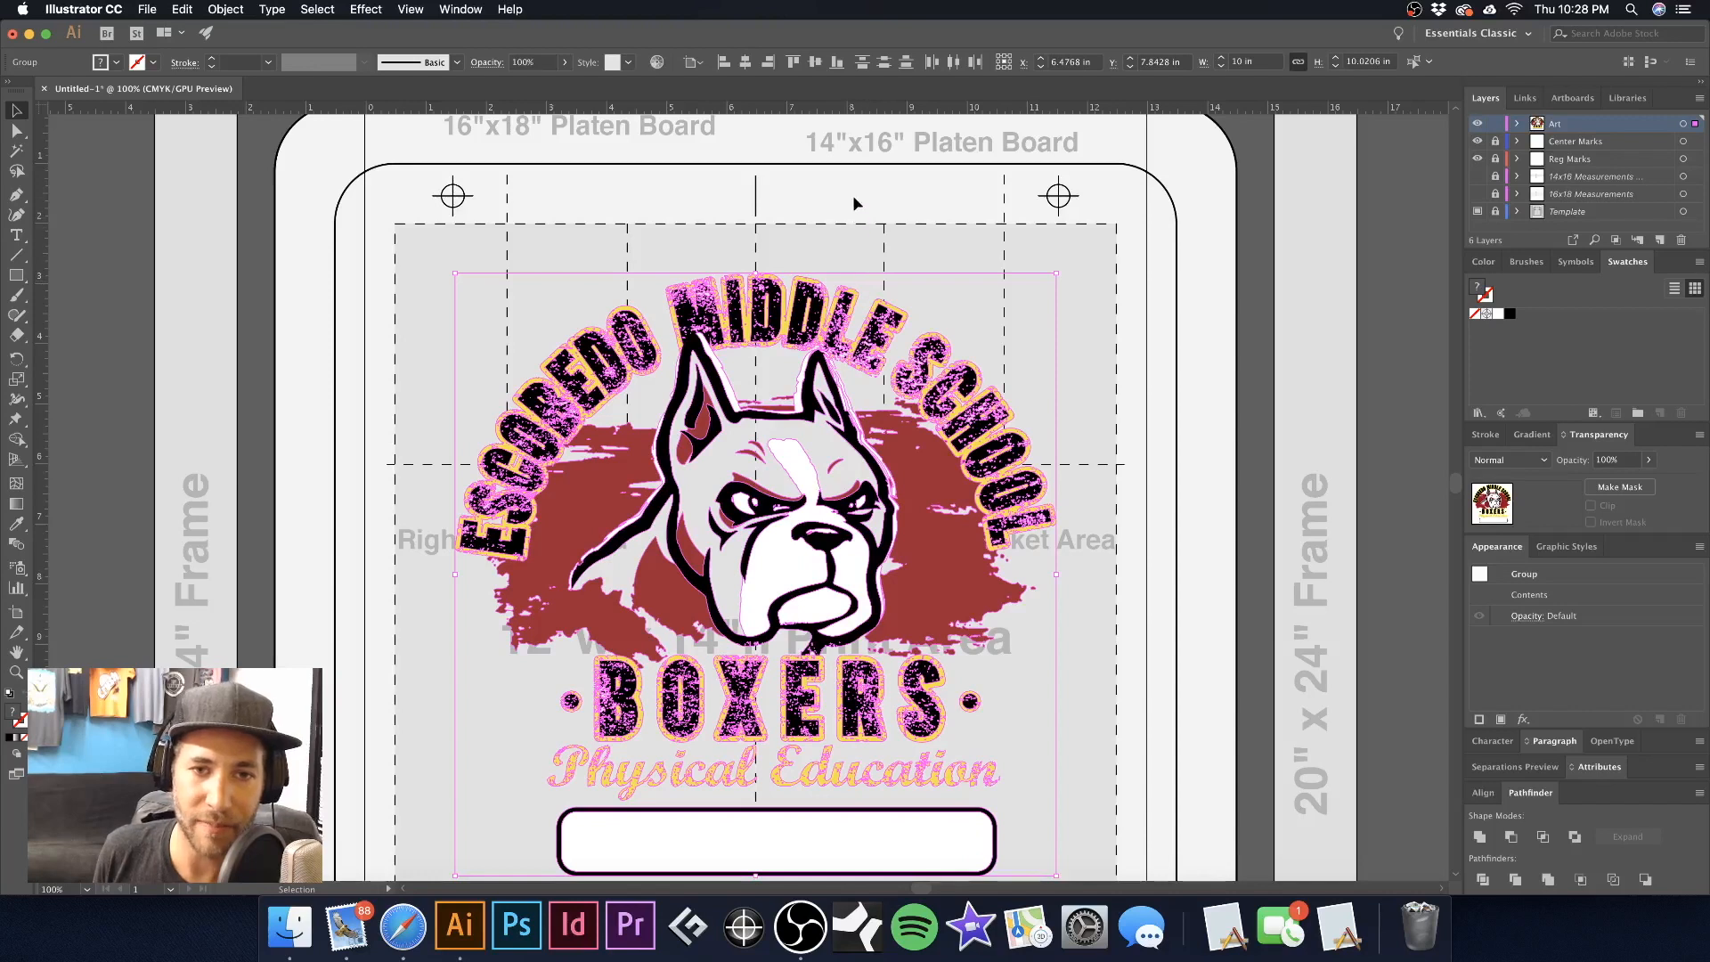
click(852, 195)
Test-move the yellow lettering outlines away from the black letters twice, undoing each move, and clear the selection
drag(884, 350, 1164, 362)
key(v)
click(951, 240)
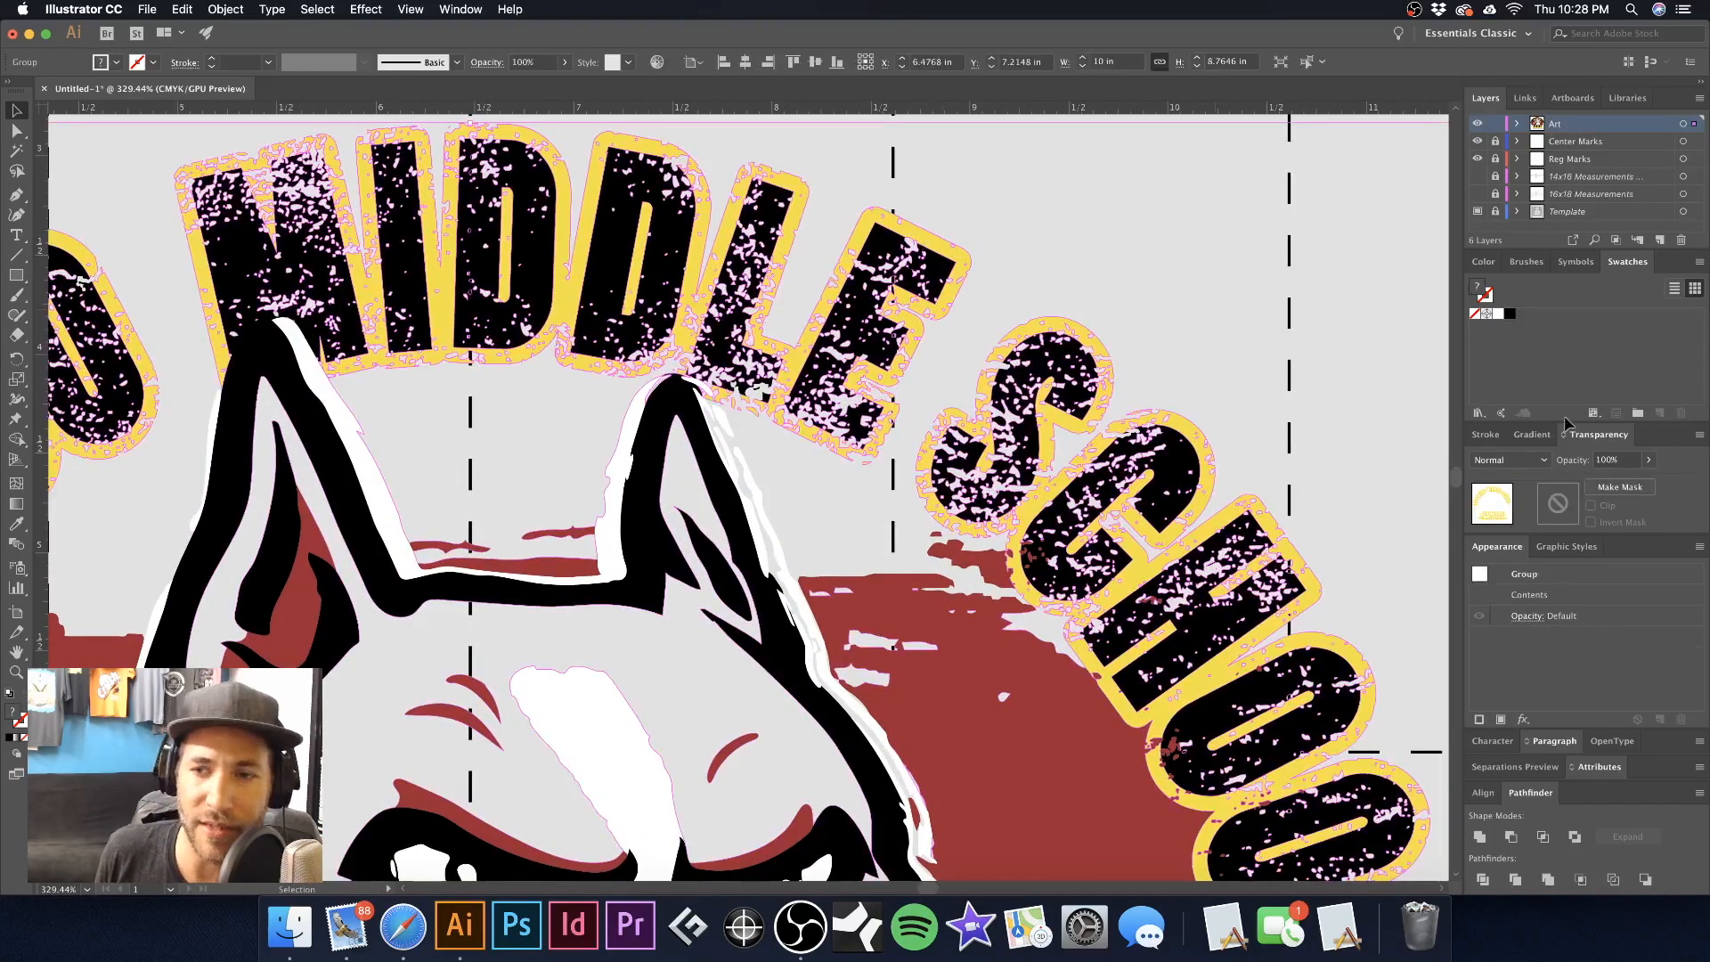
click(1138, 231)
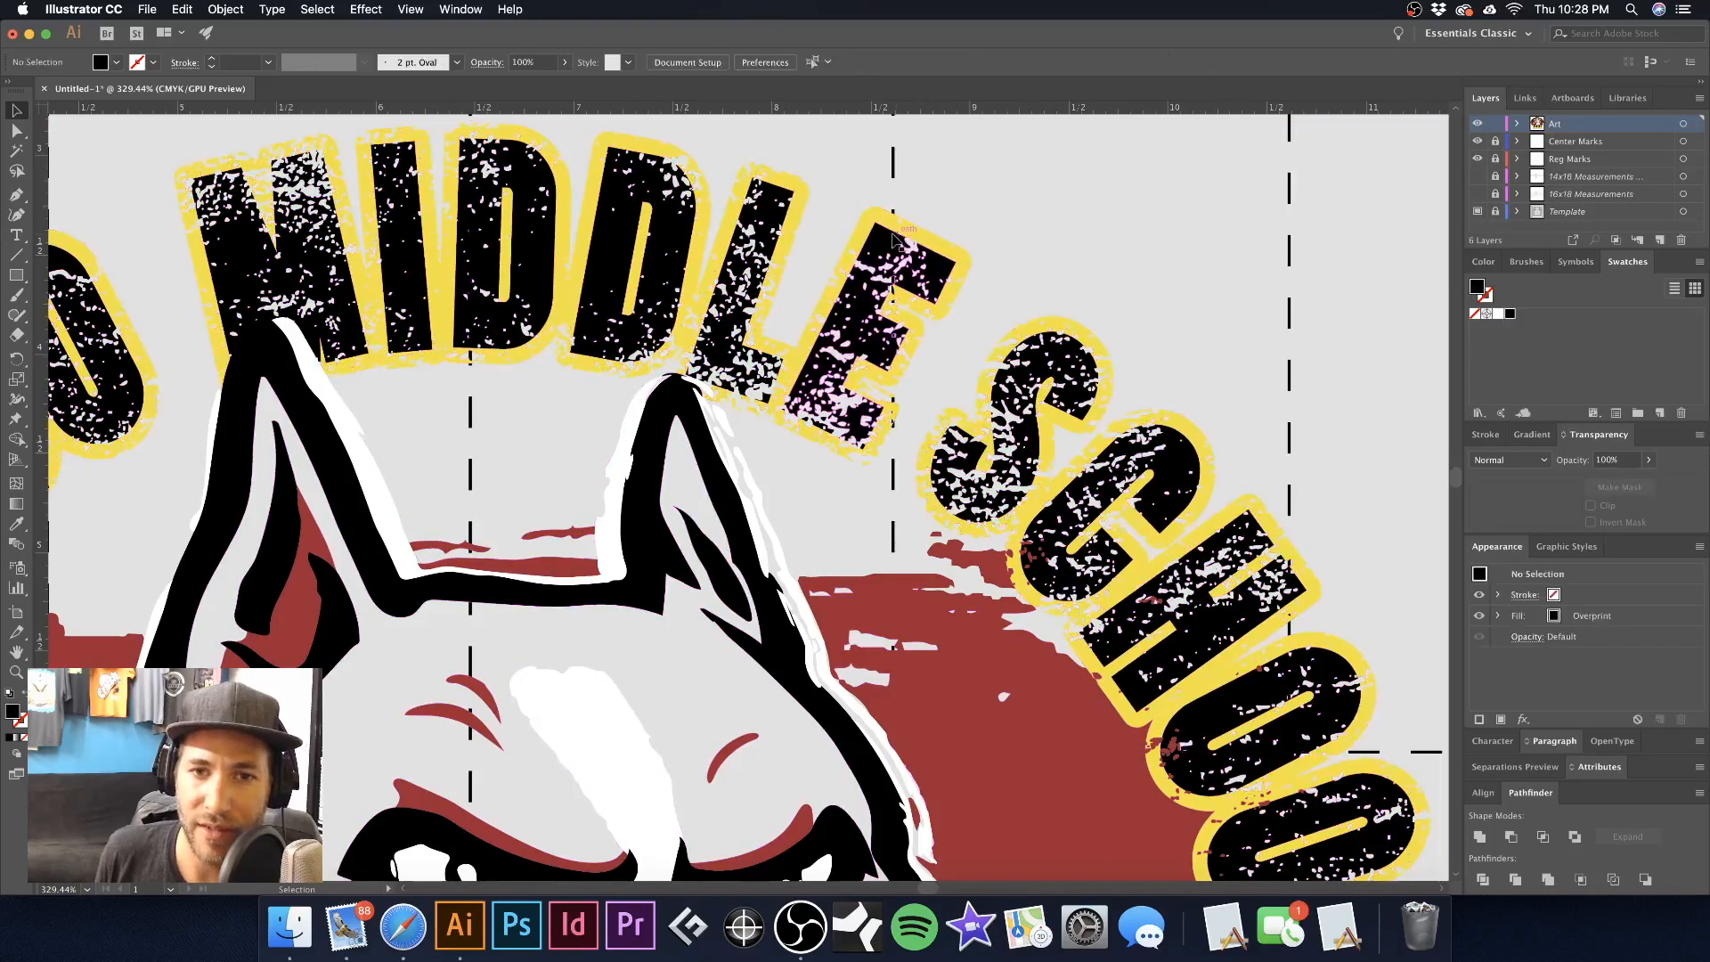
drag(918, 233, 1133, 252)
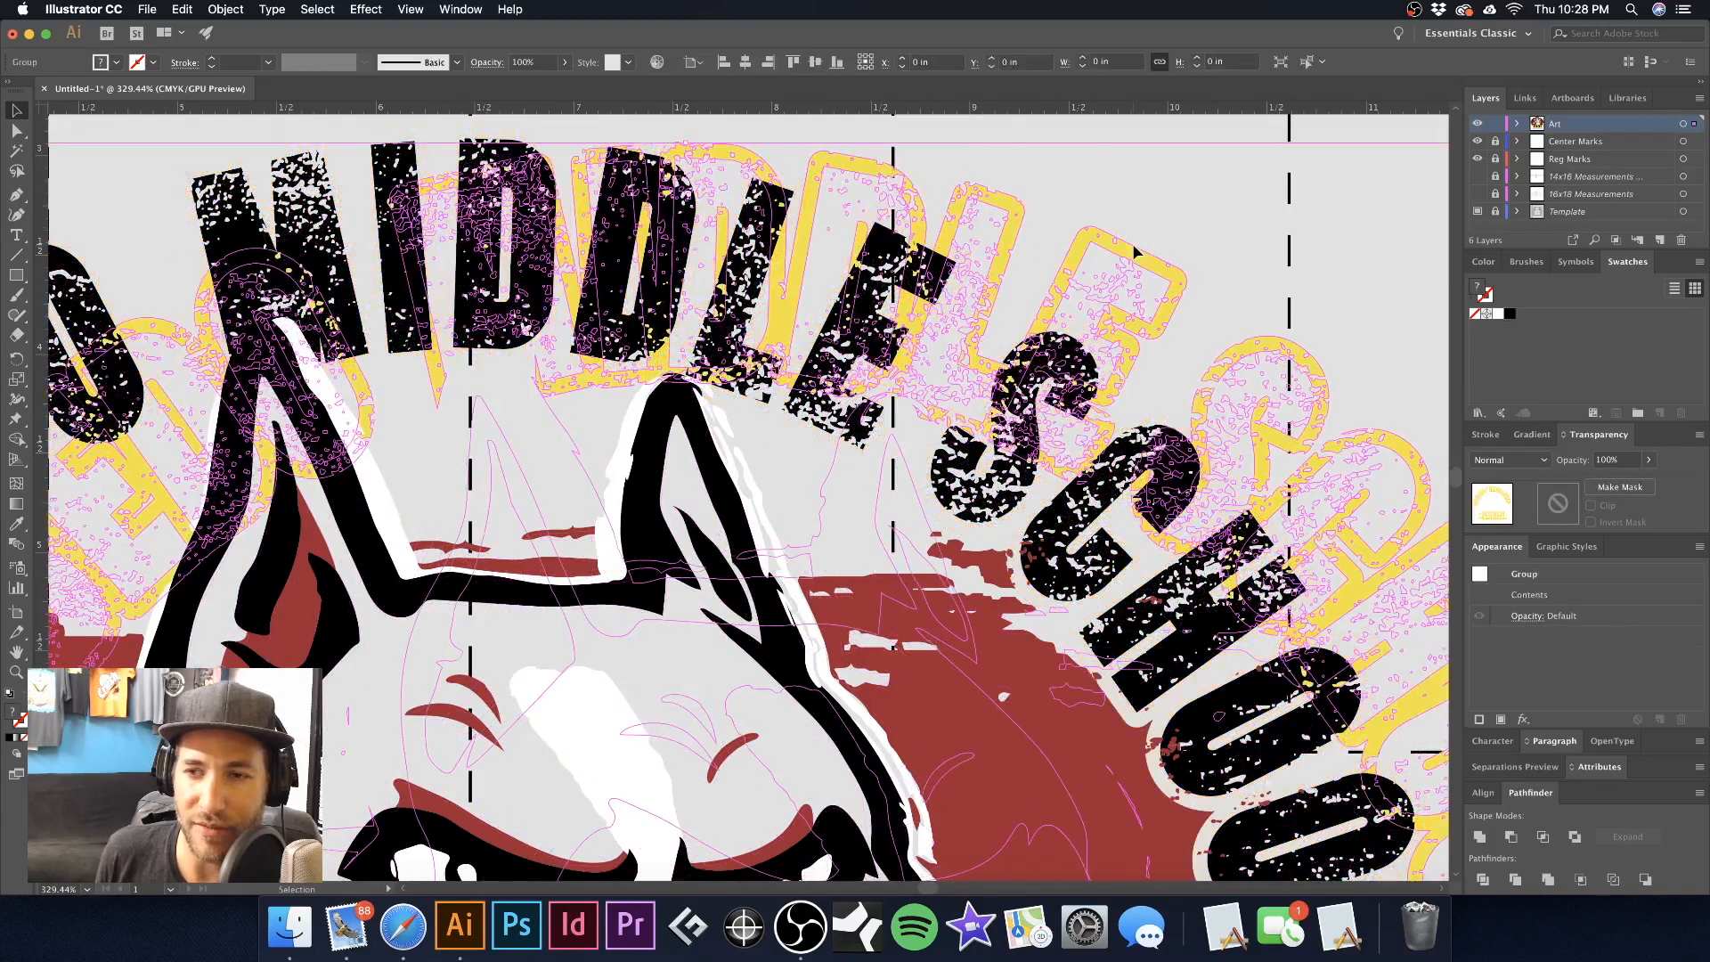
key(super+z)
alt+super+click(720, 455)
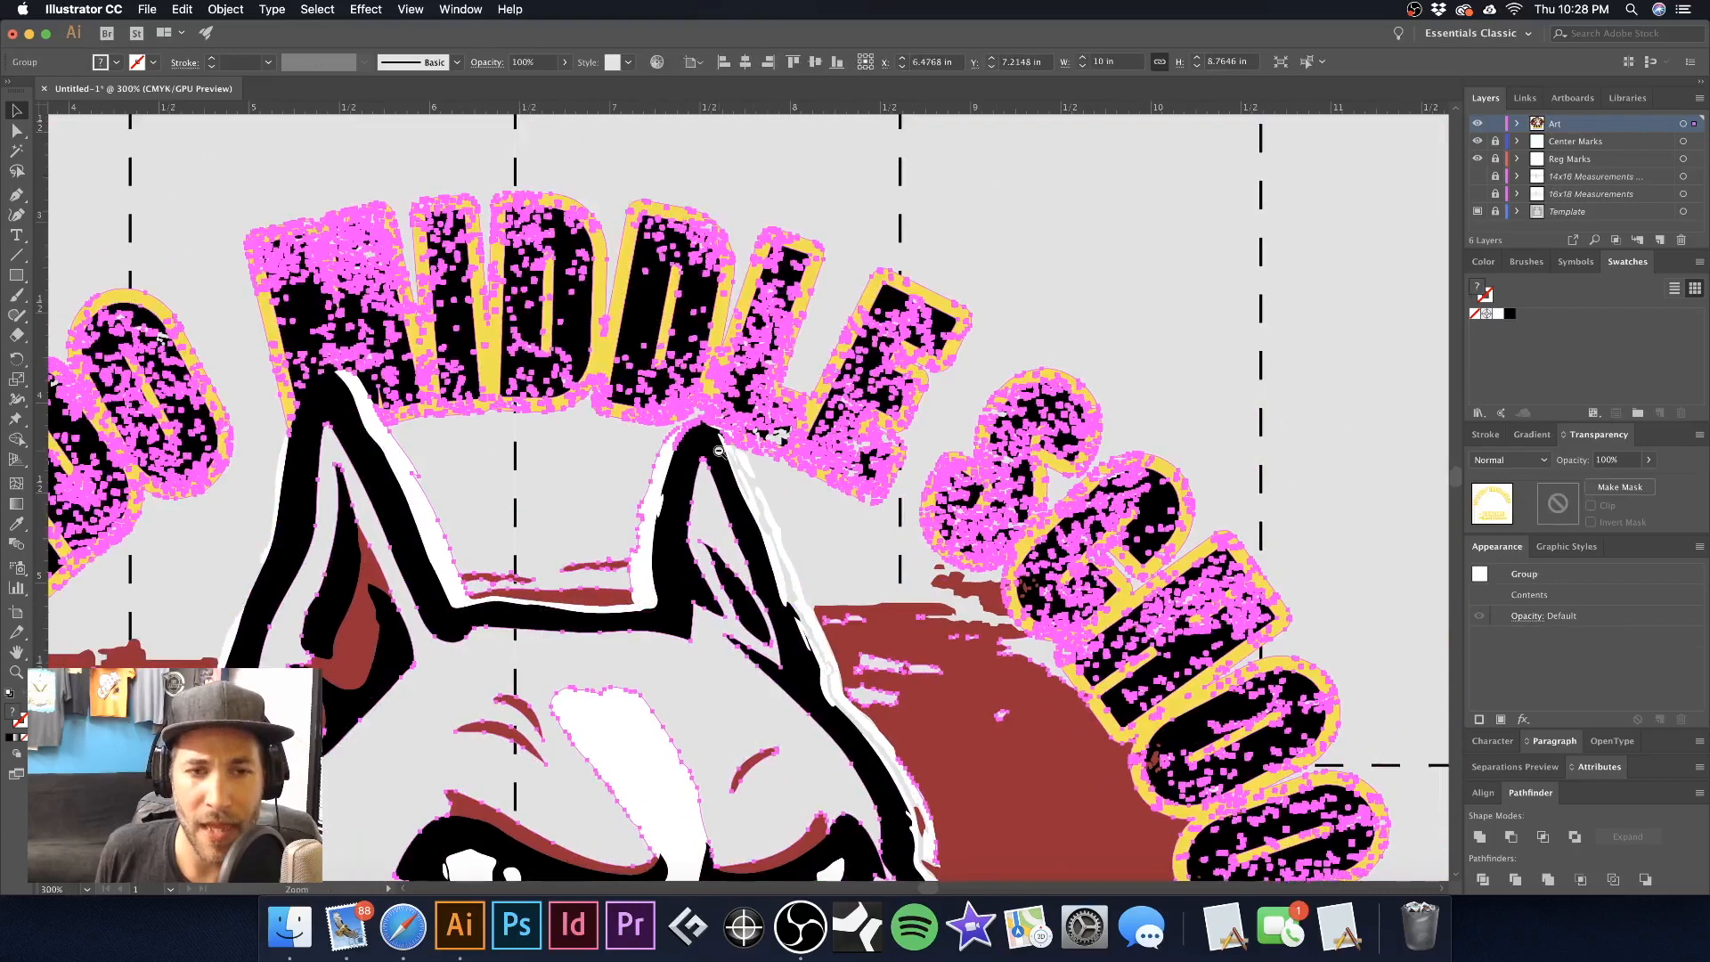
alt+super+click(720, 455)
alt+super+click(720, 455)
click(729, 270)
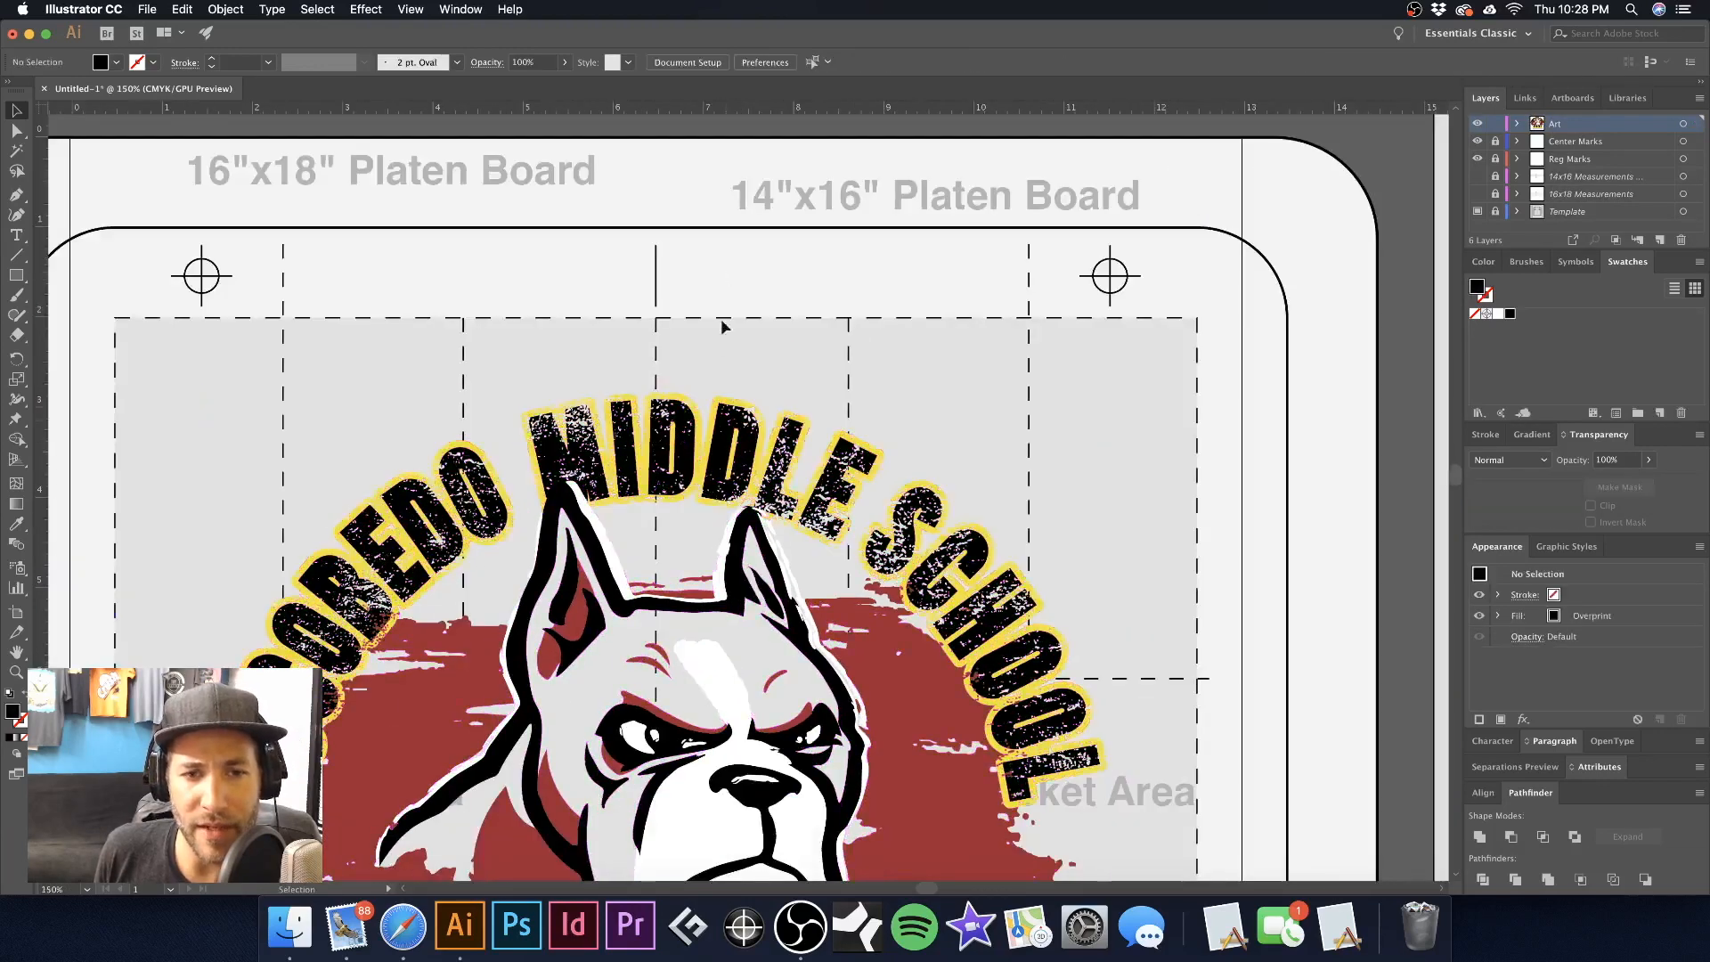
drag(732, 403, 1193, 187)
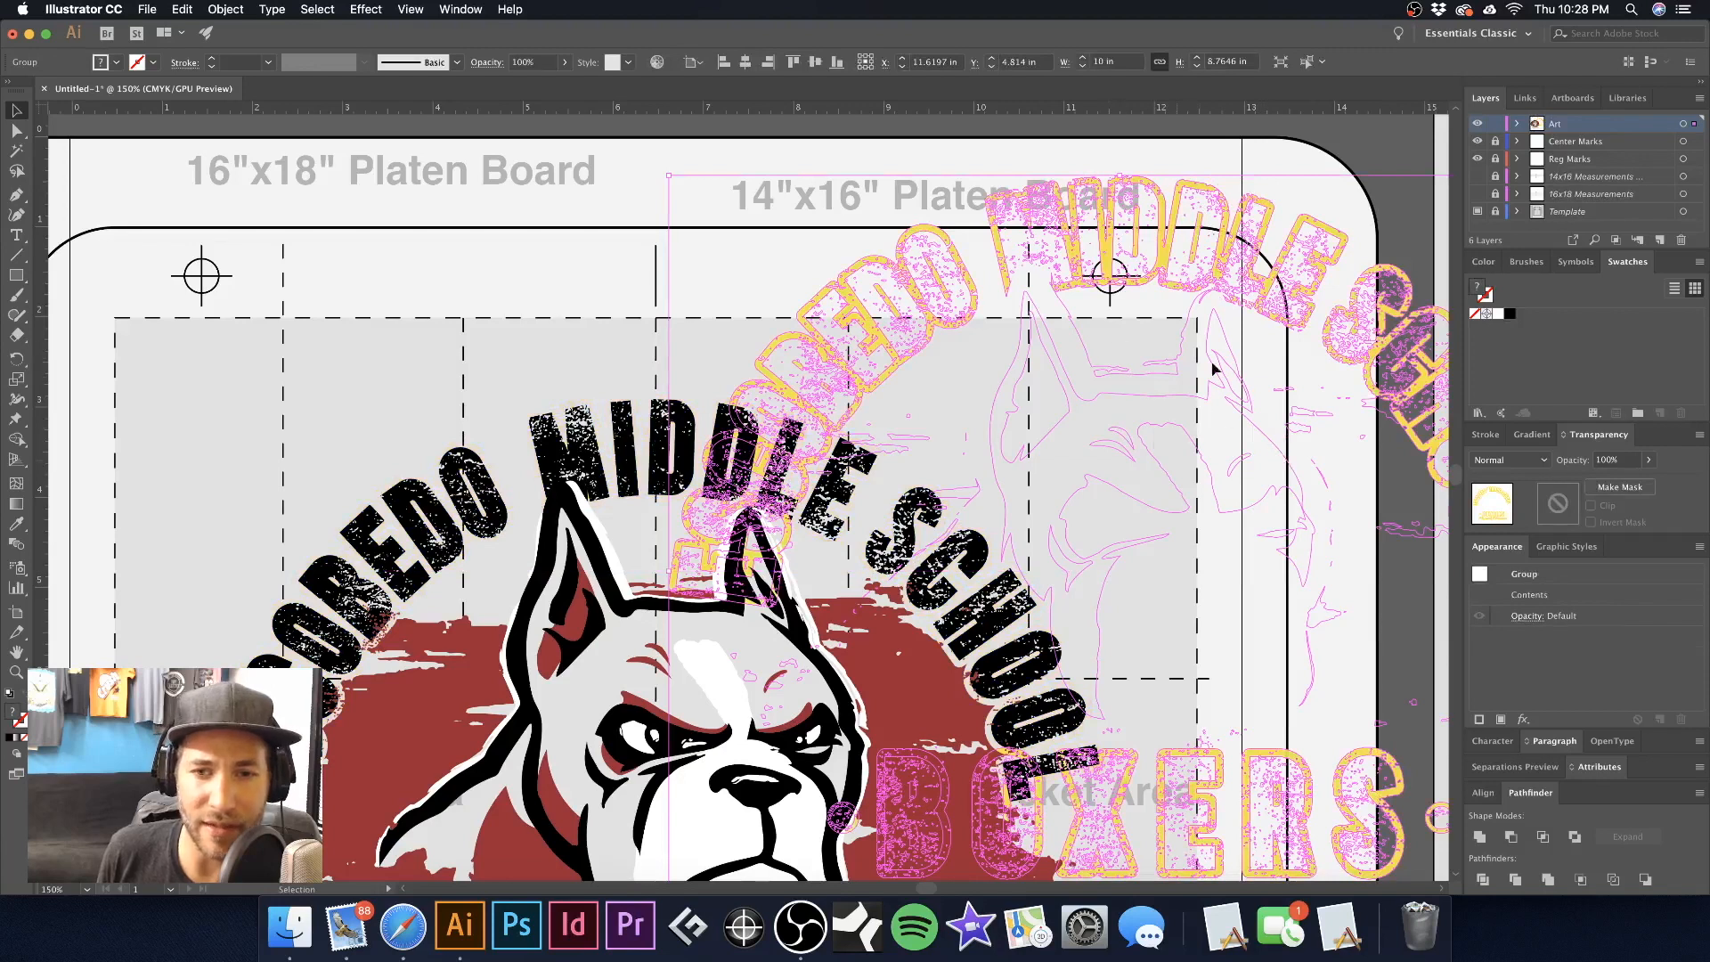
key(super+z)
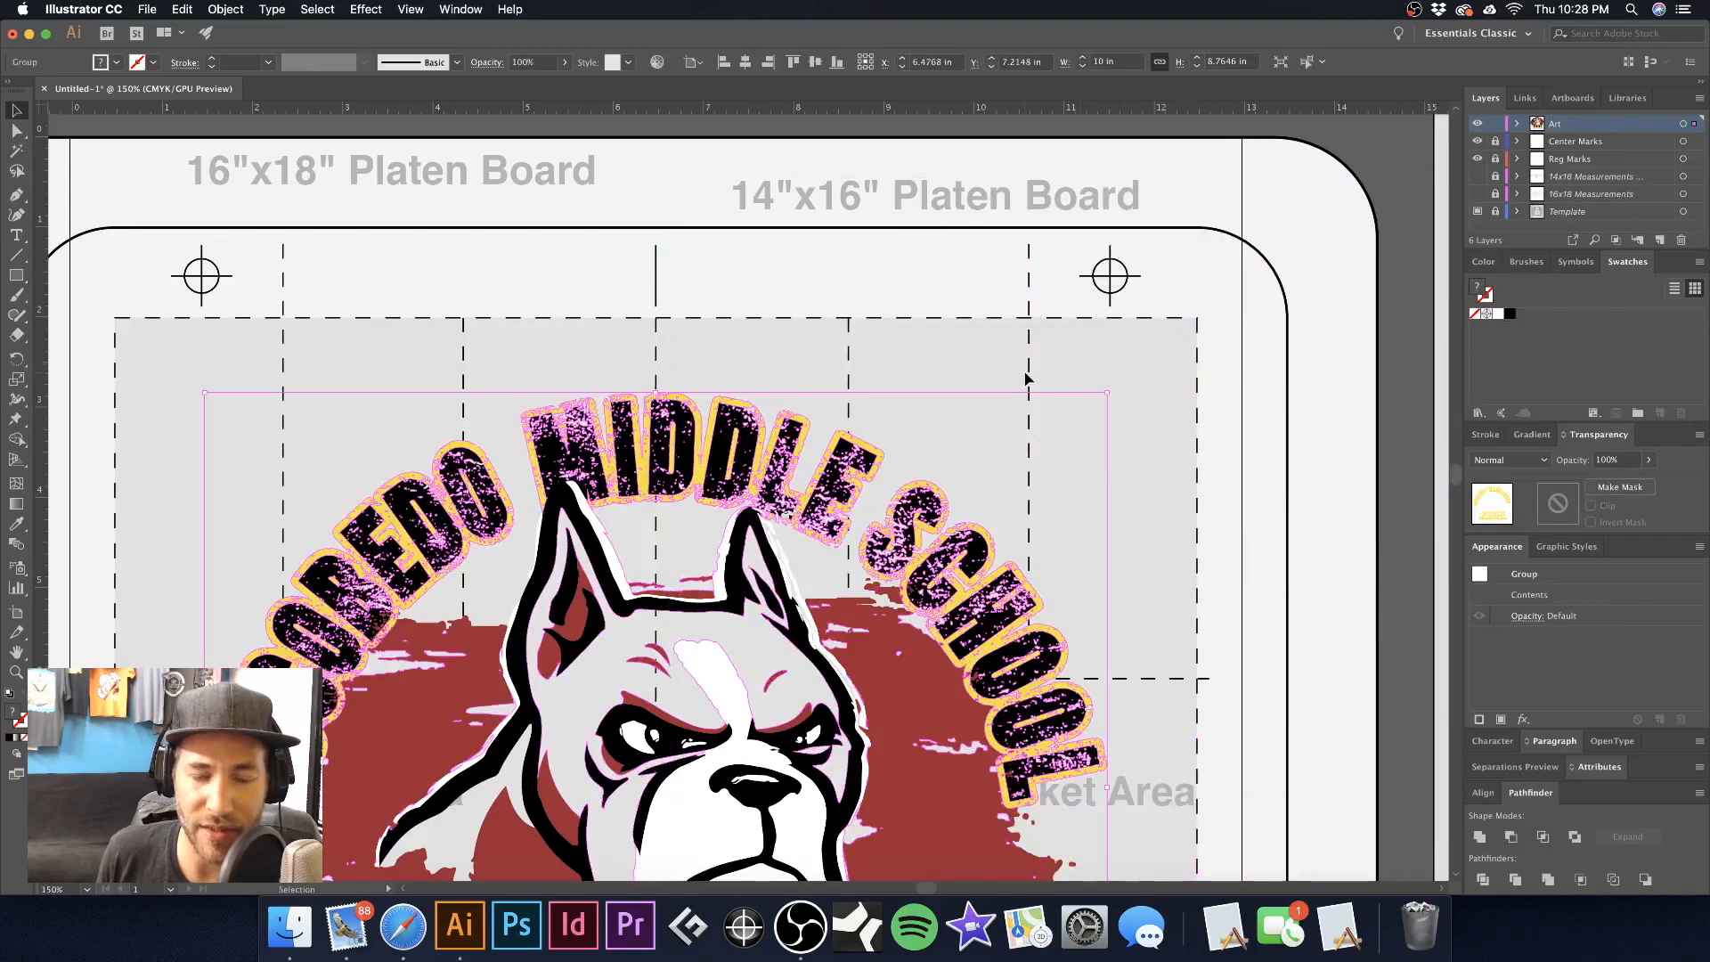
click(766, 350)
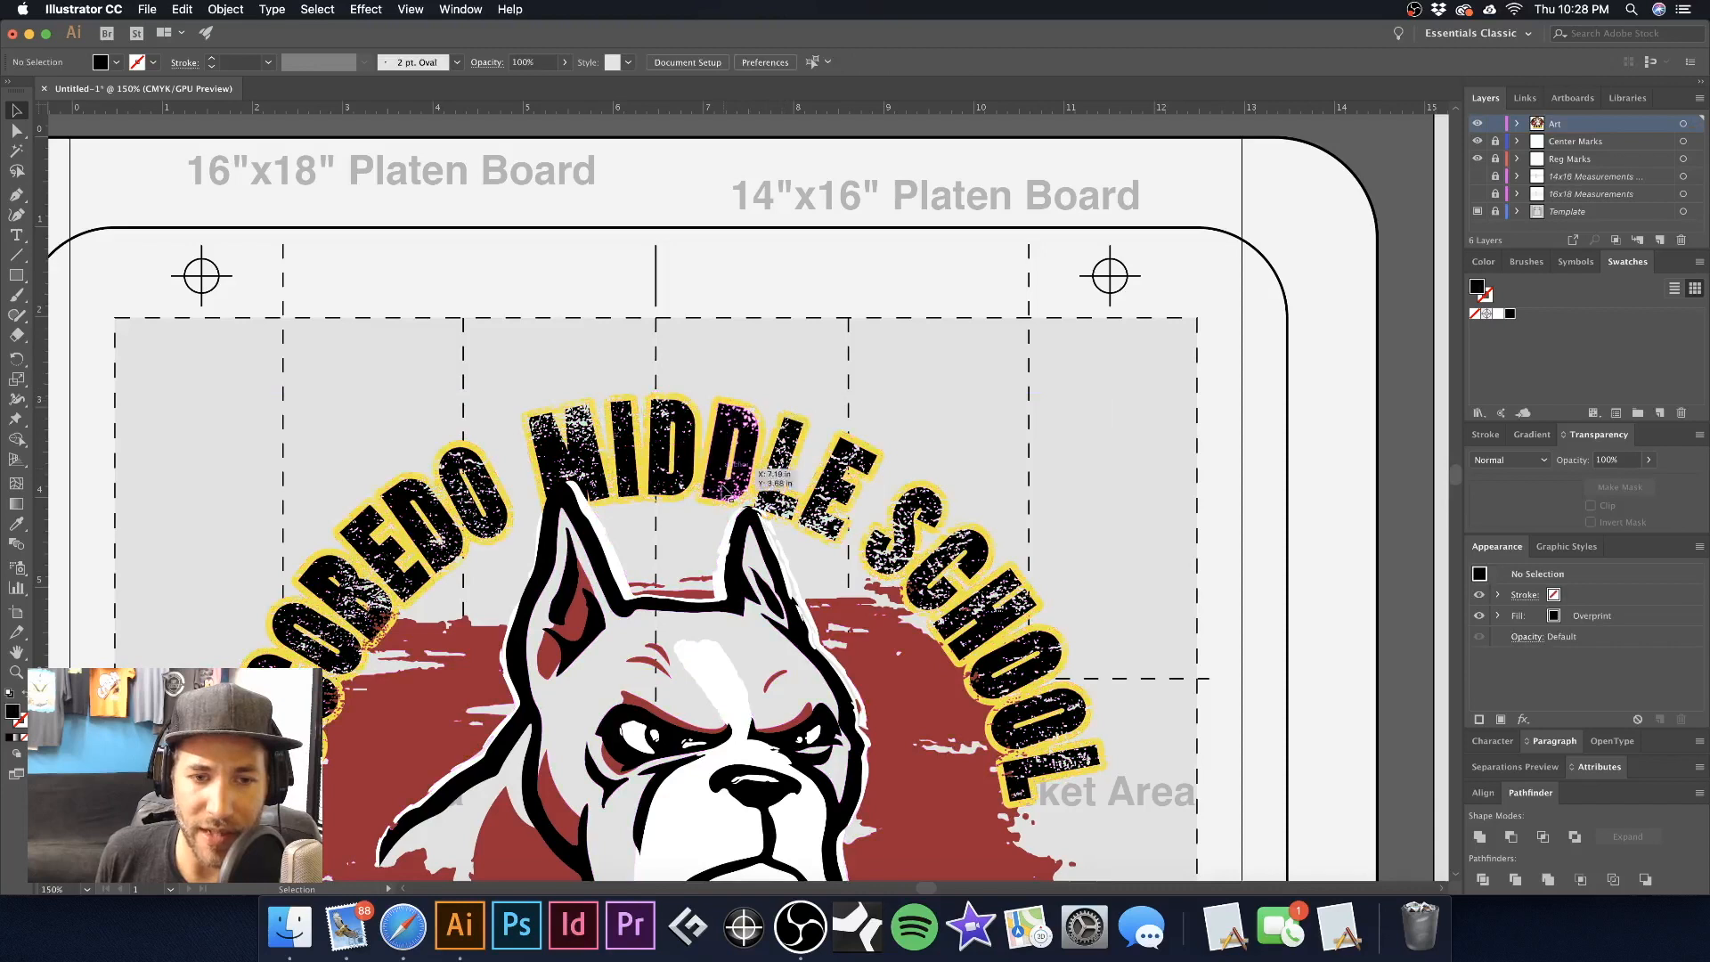
Select the red artwork group and save its color as a new Spot Color swatch named Cardinal Red
drag(724, 545, 693, 271)
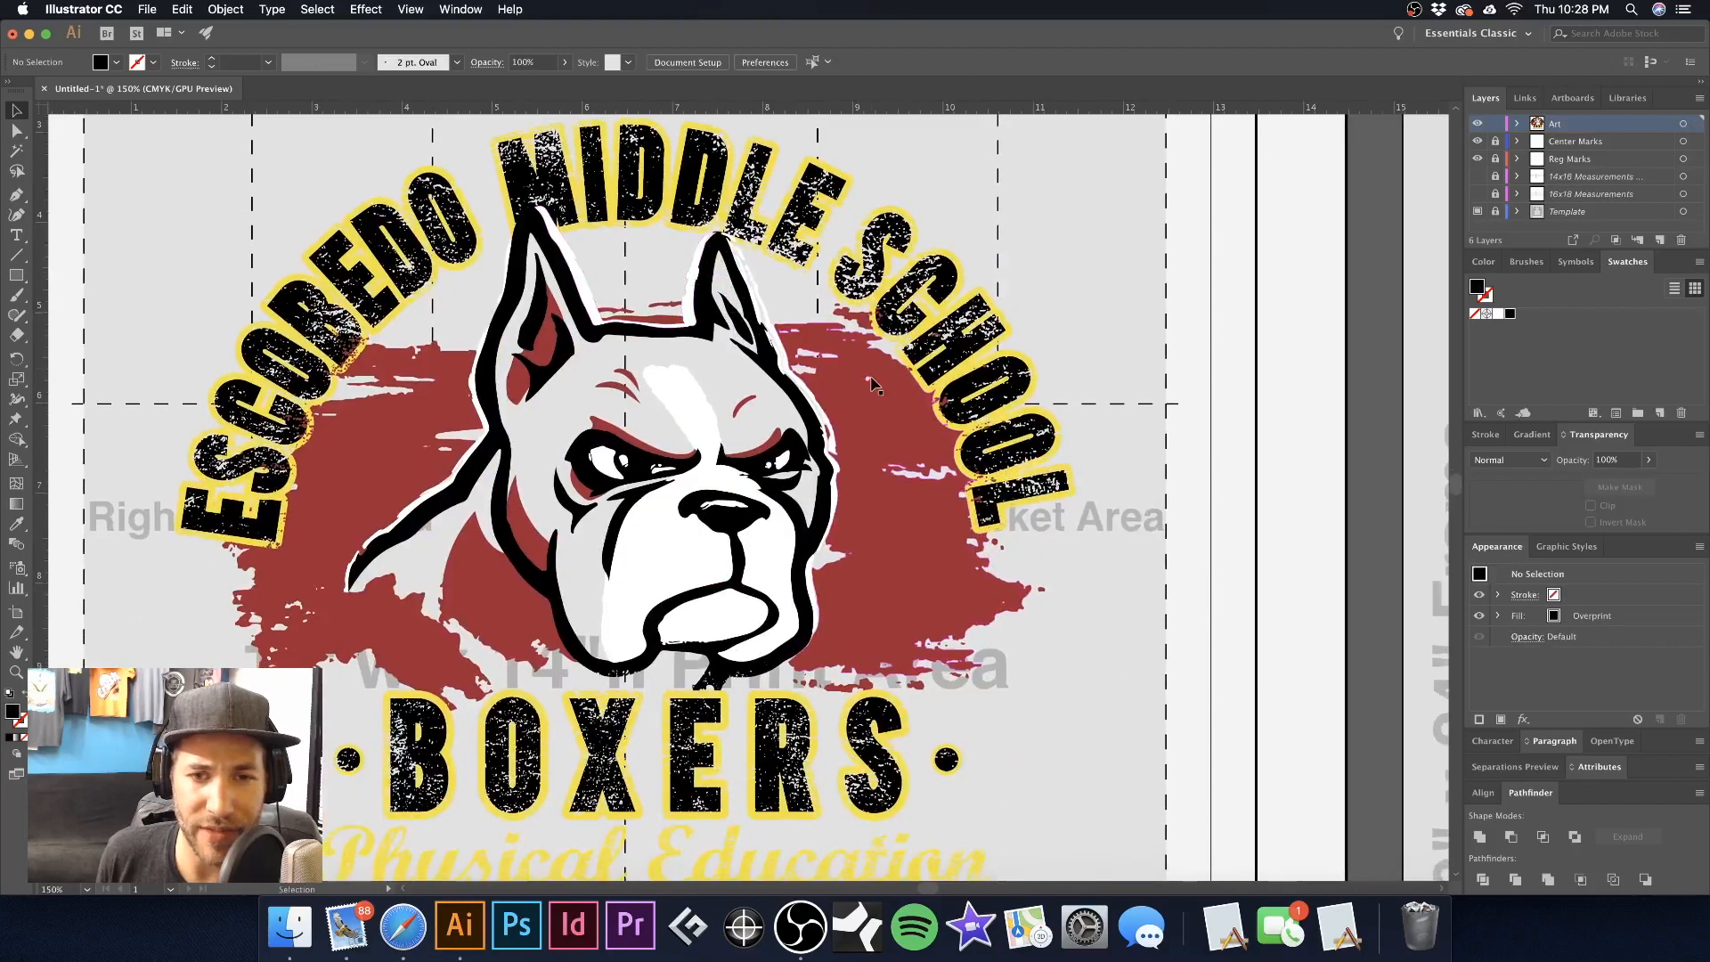
click(906, 426)
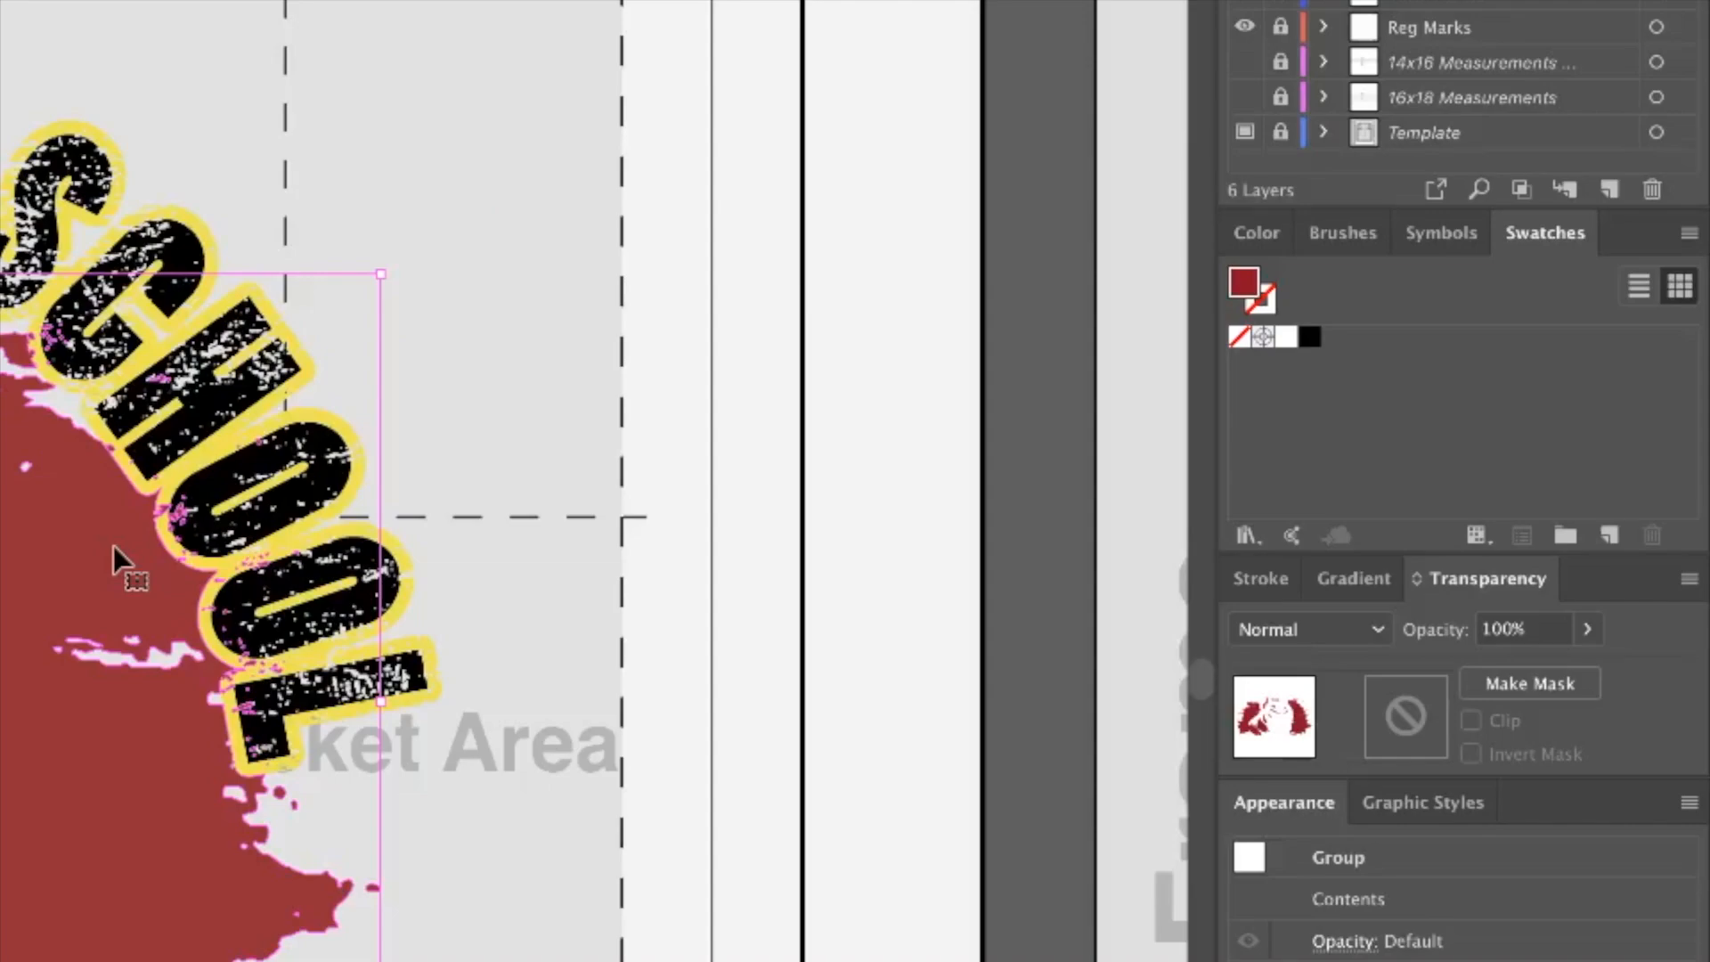
click(1611, 532)
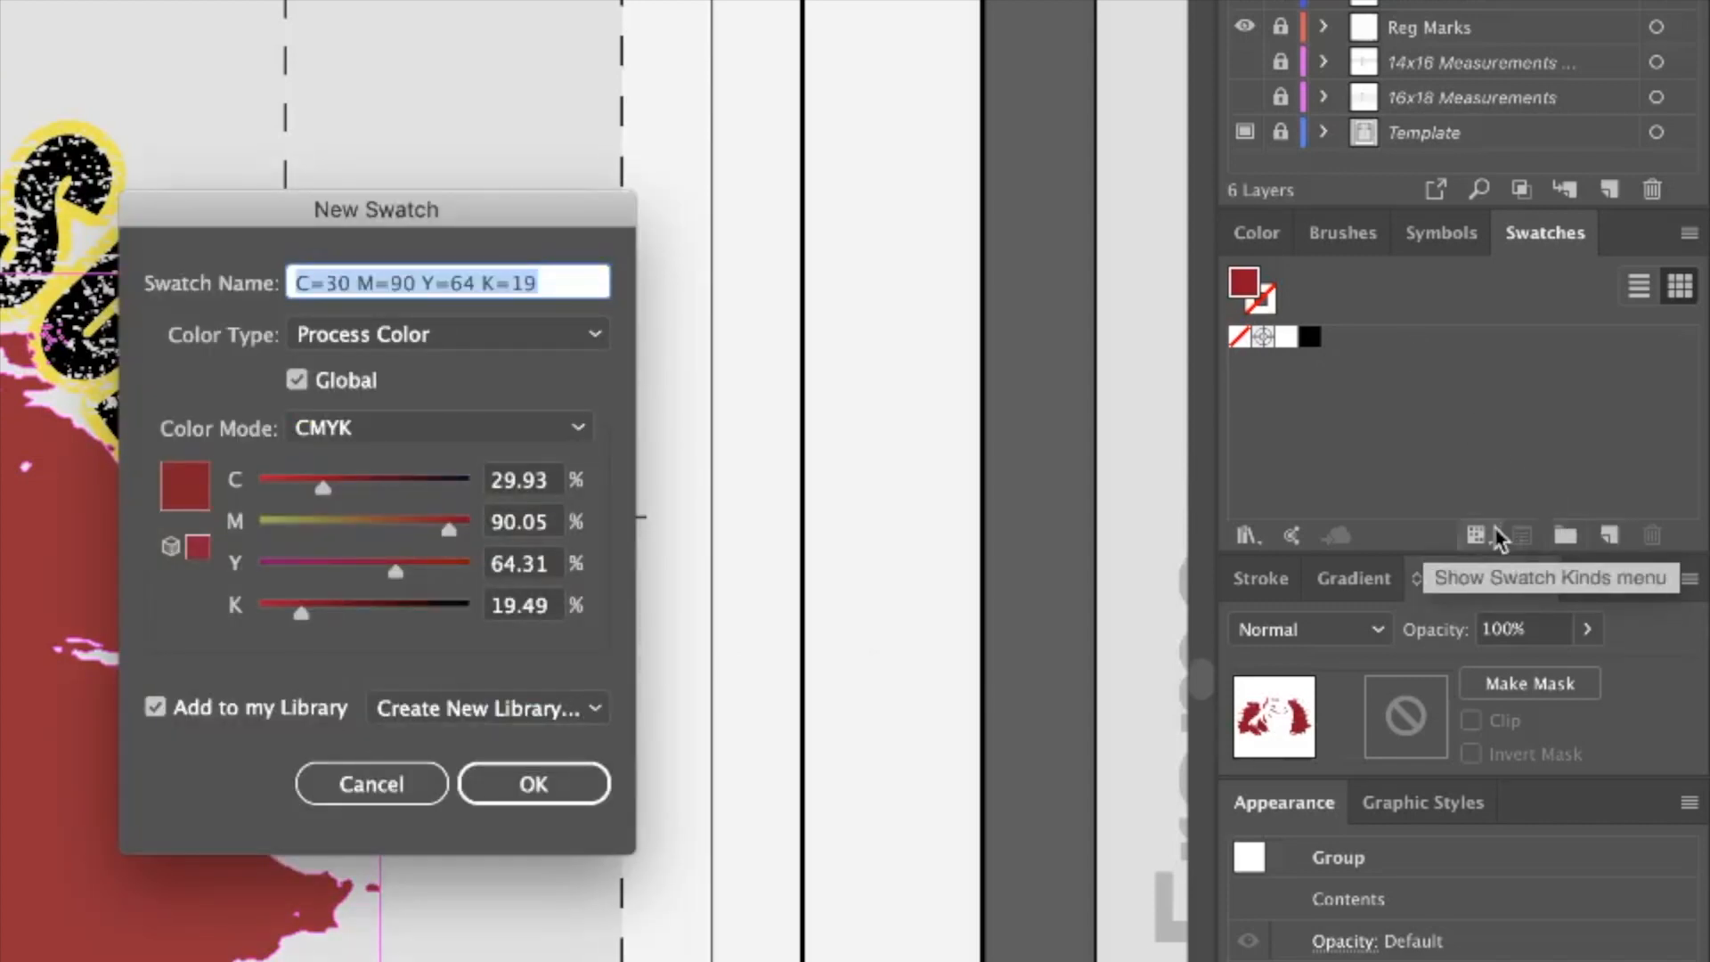
text(Cardinal Red)
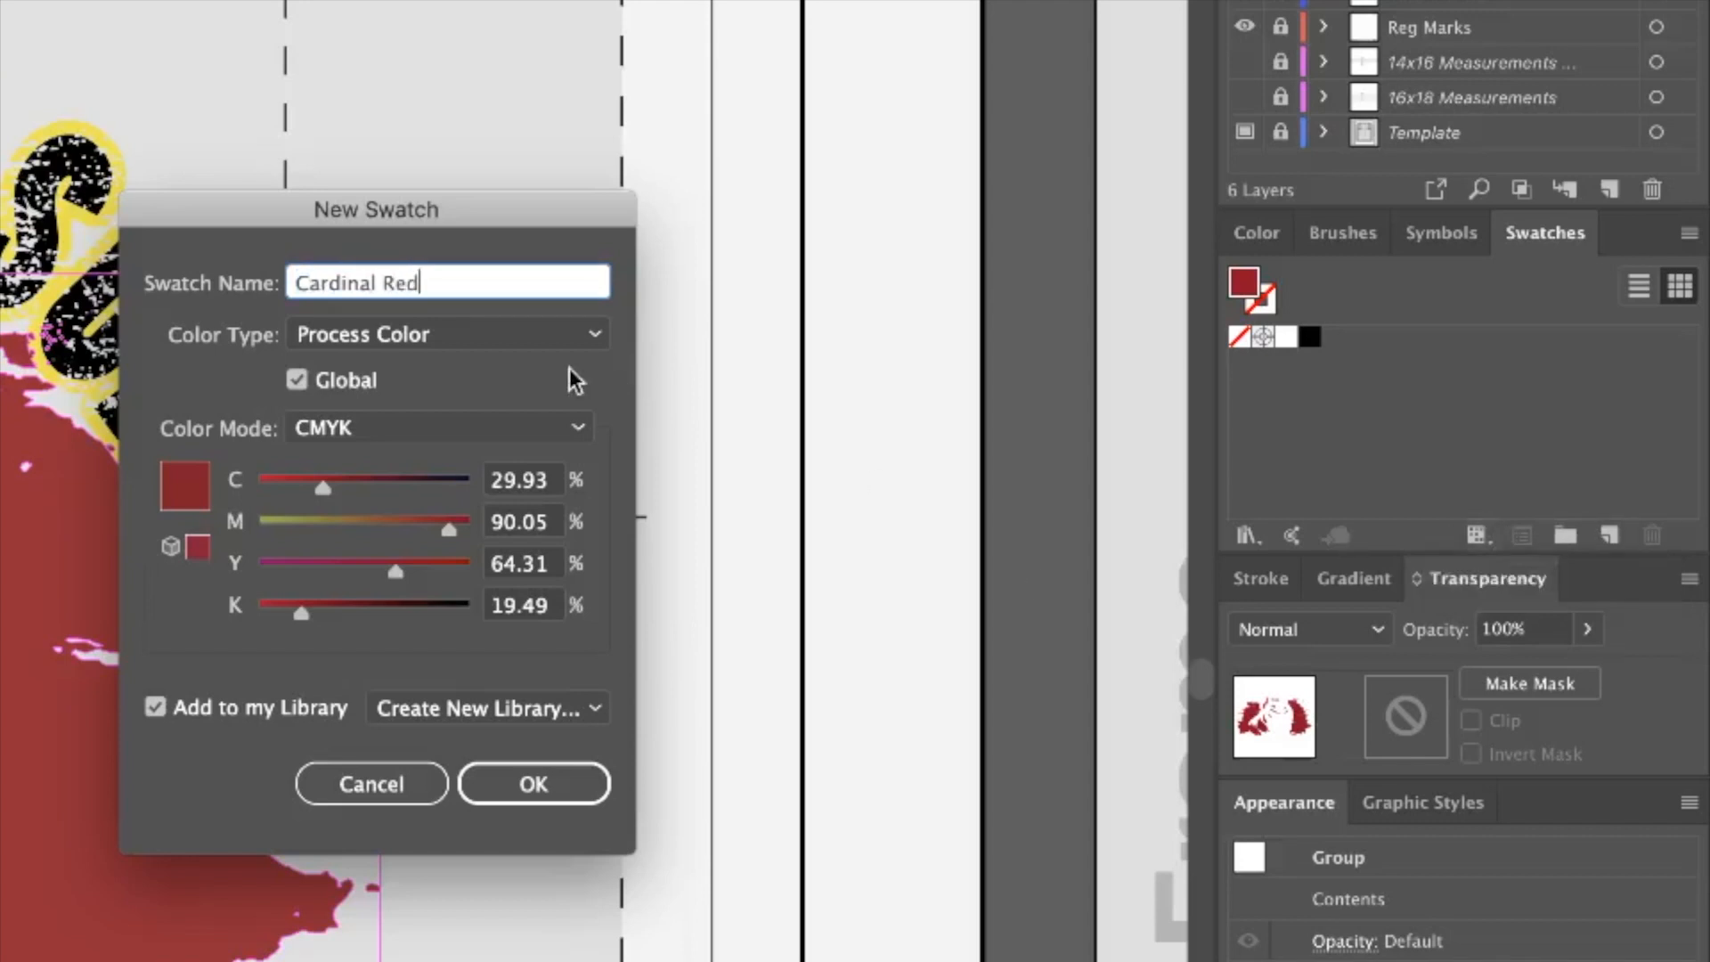
click(432, 331)
click(389, 395)
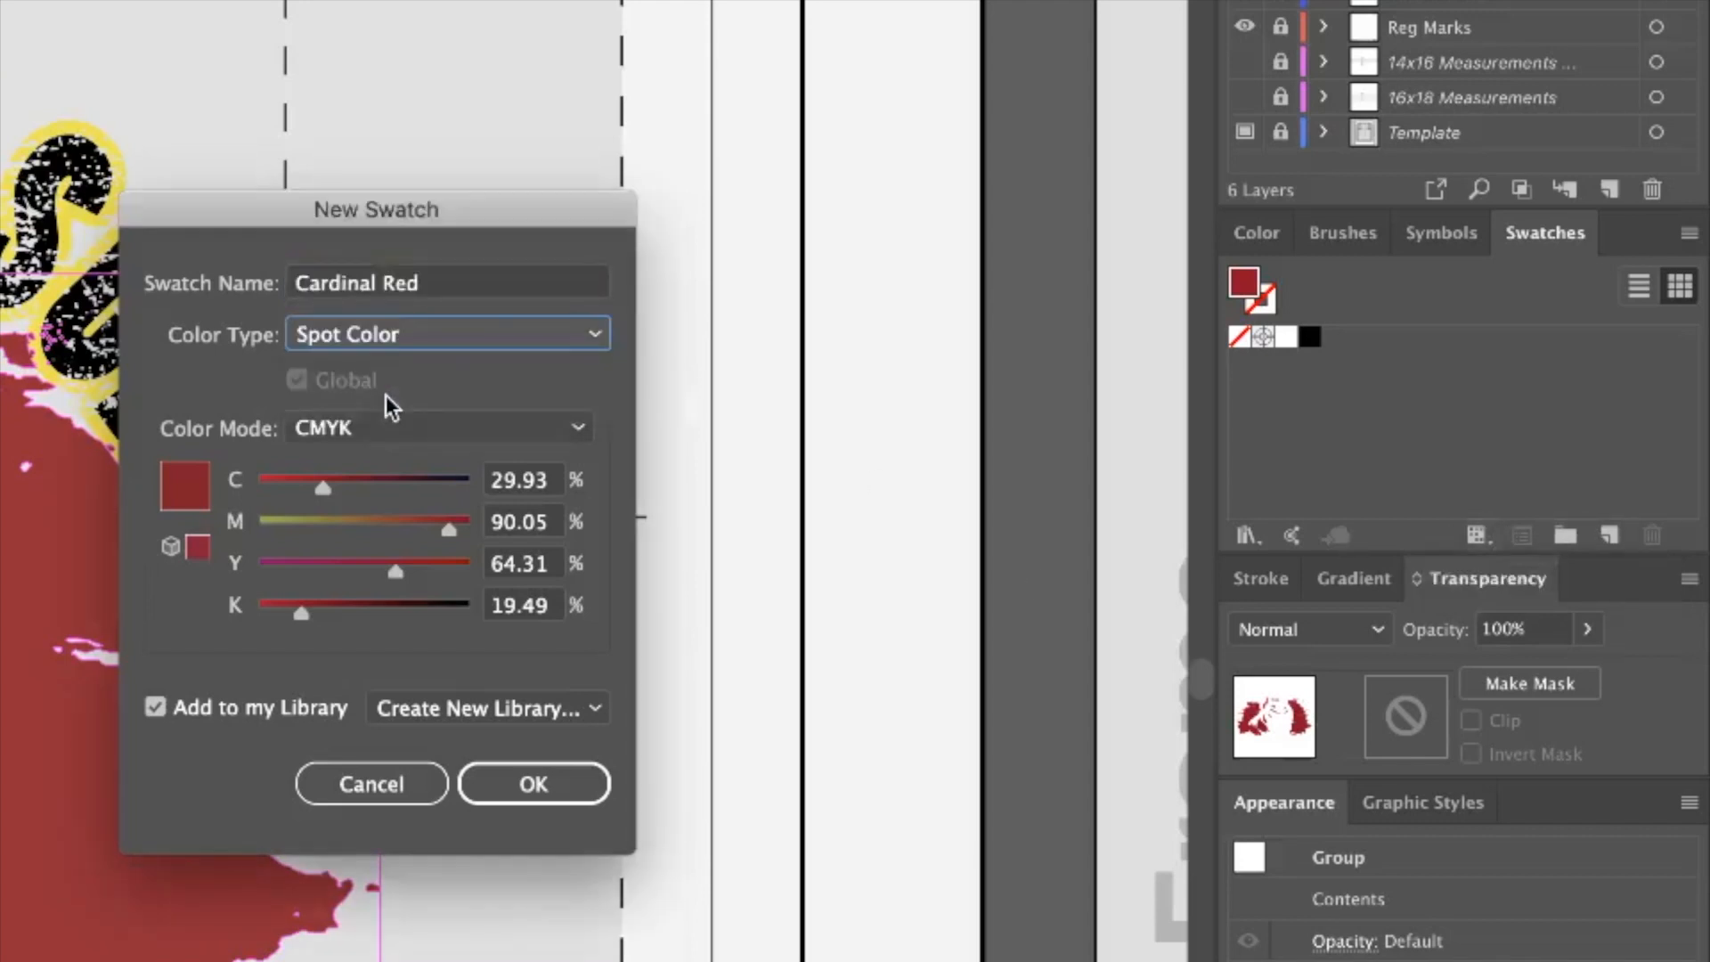
click(377, 335)
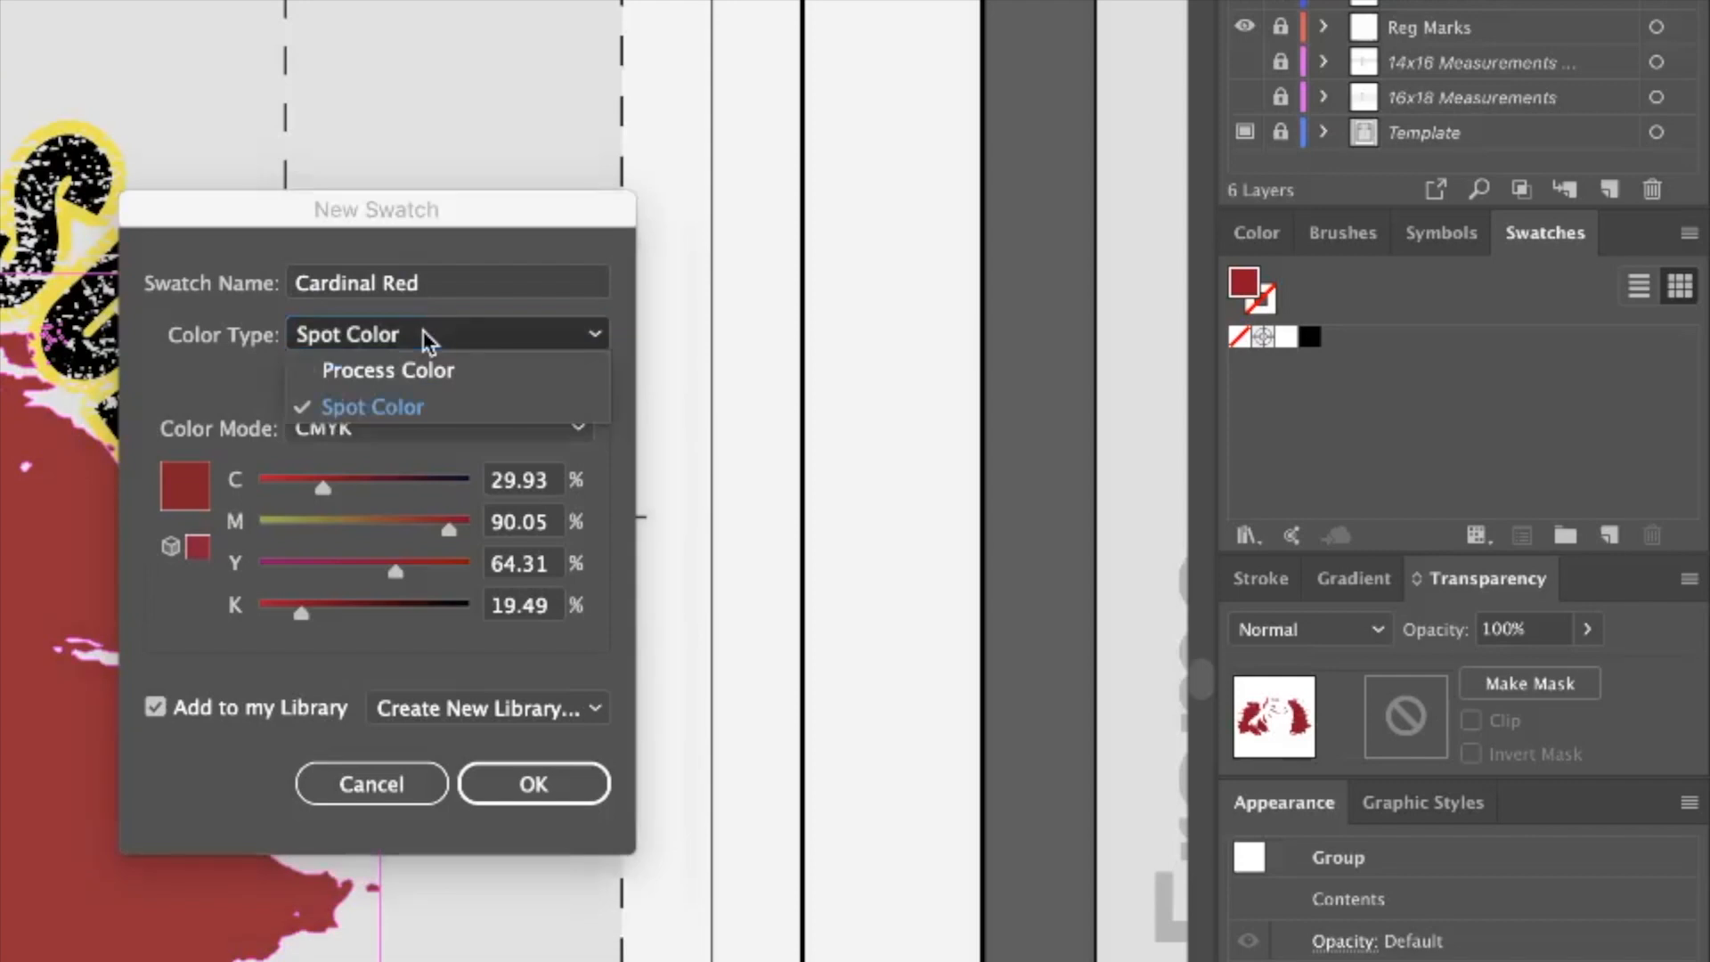
click(400, 410)
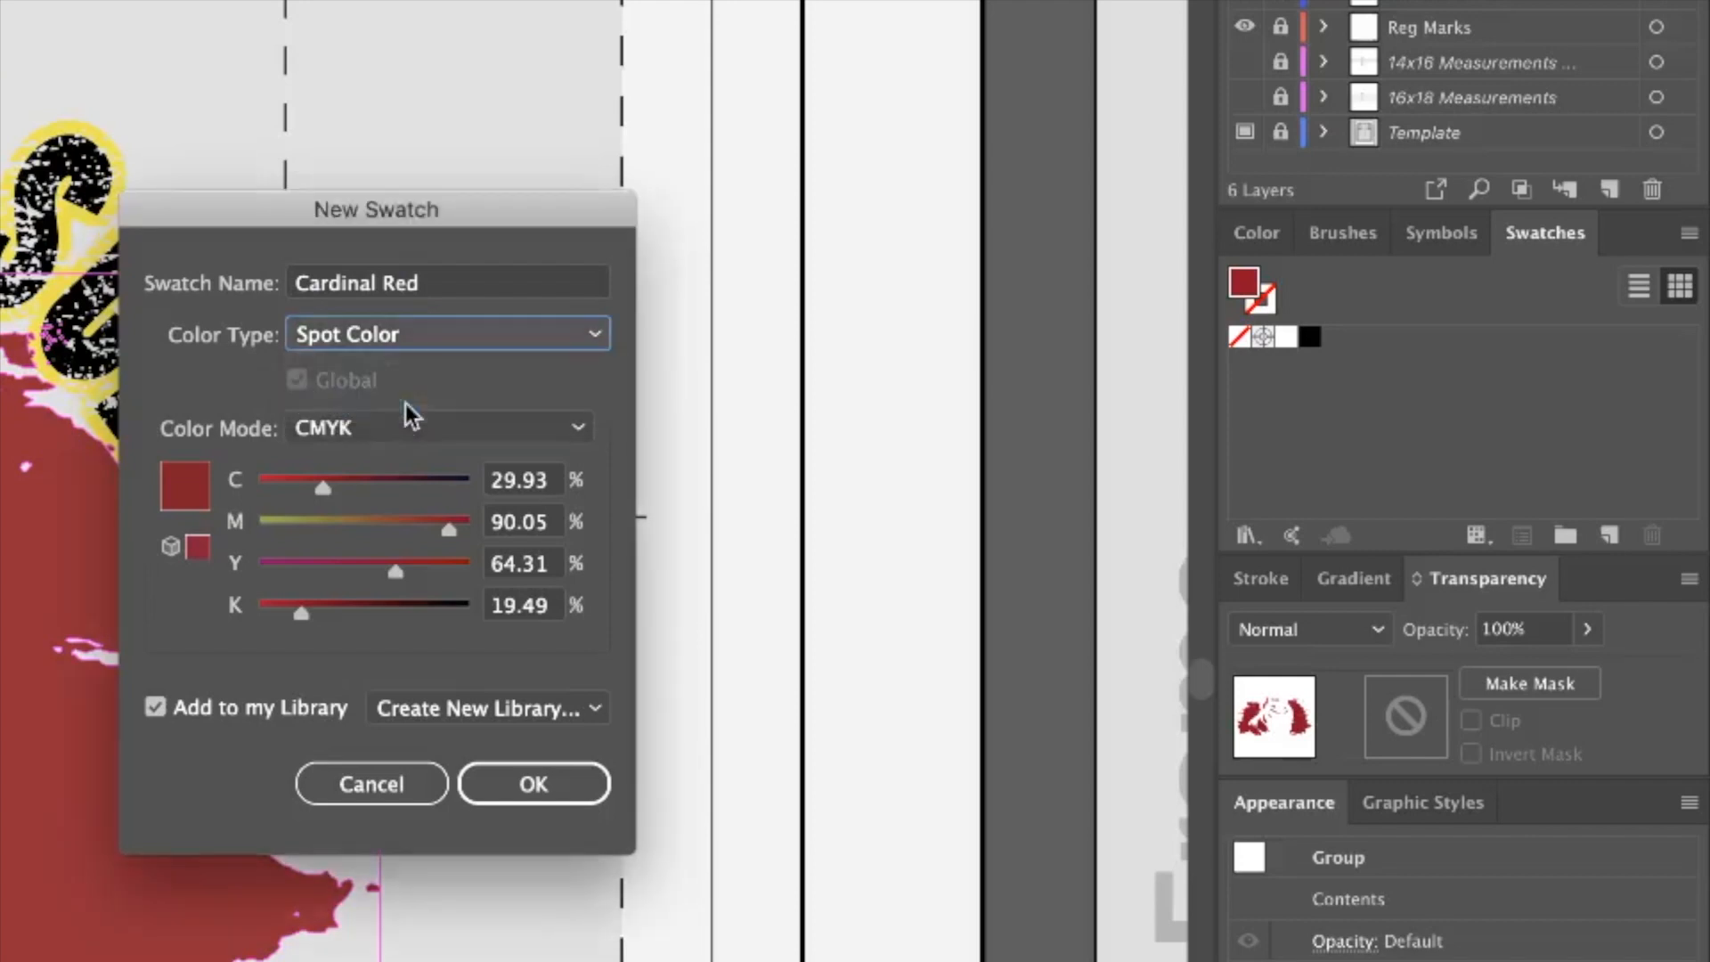
click(552, 773)
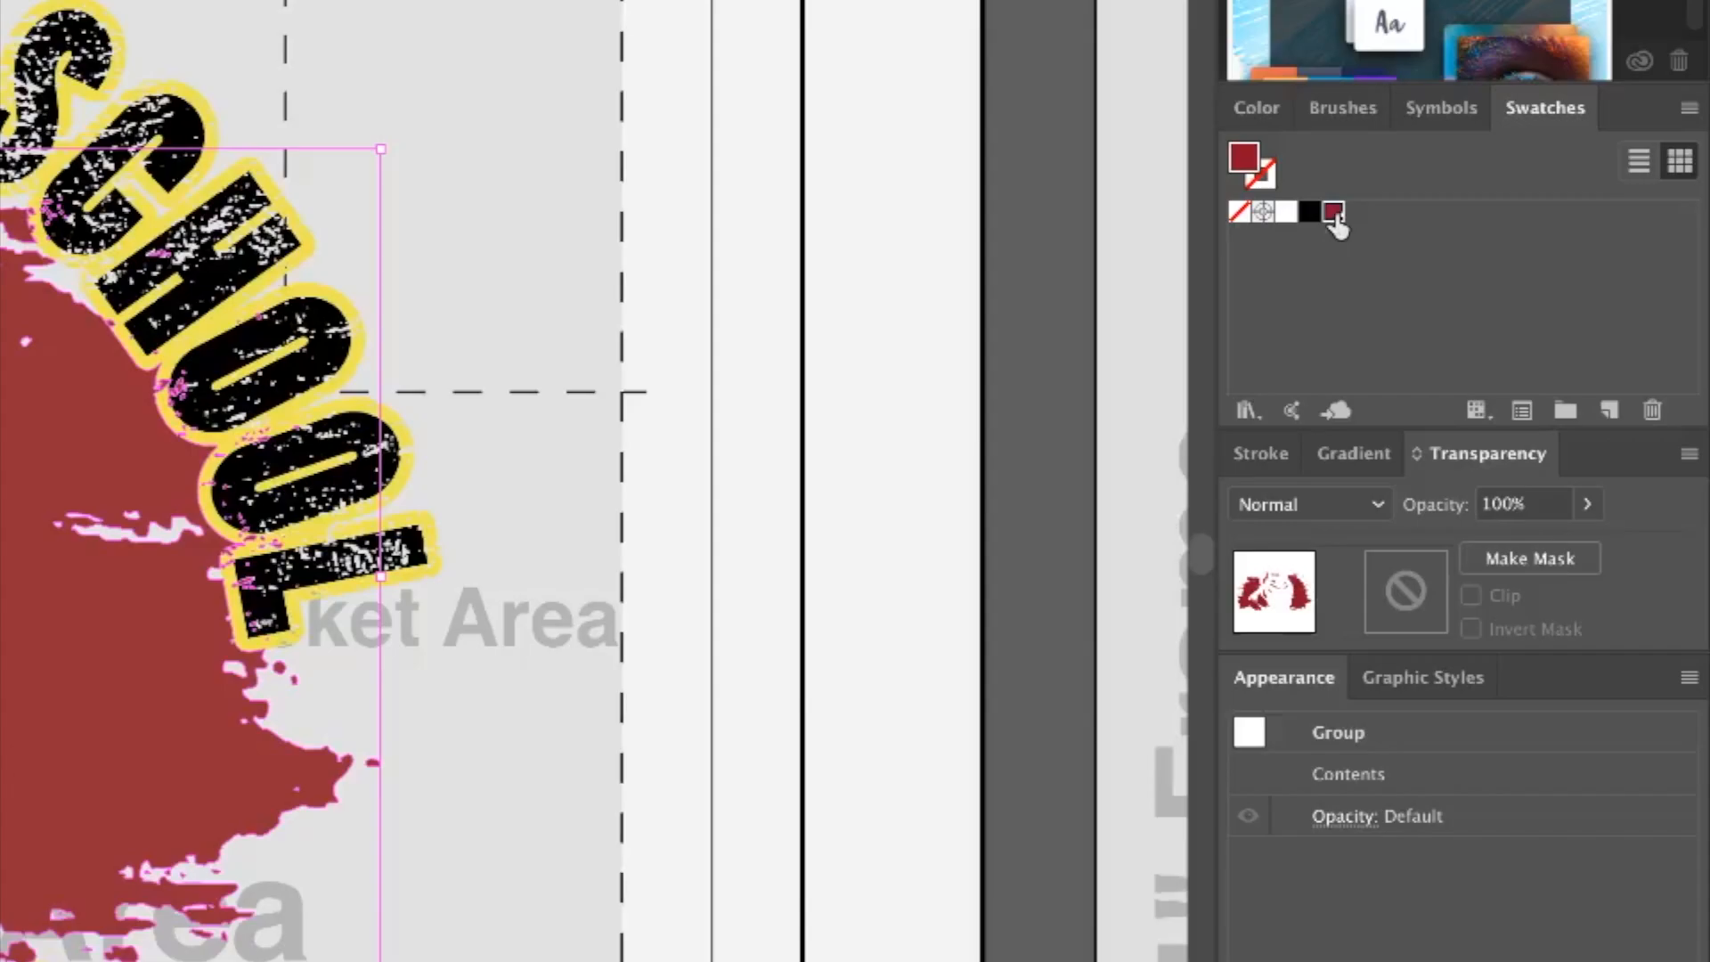
Change the Cardinal Red swatch's color type to Process Color
double_click(1334, 213)
click(575, 329)
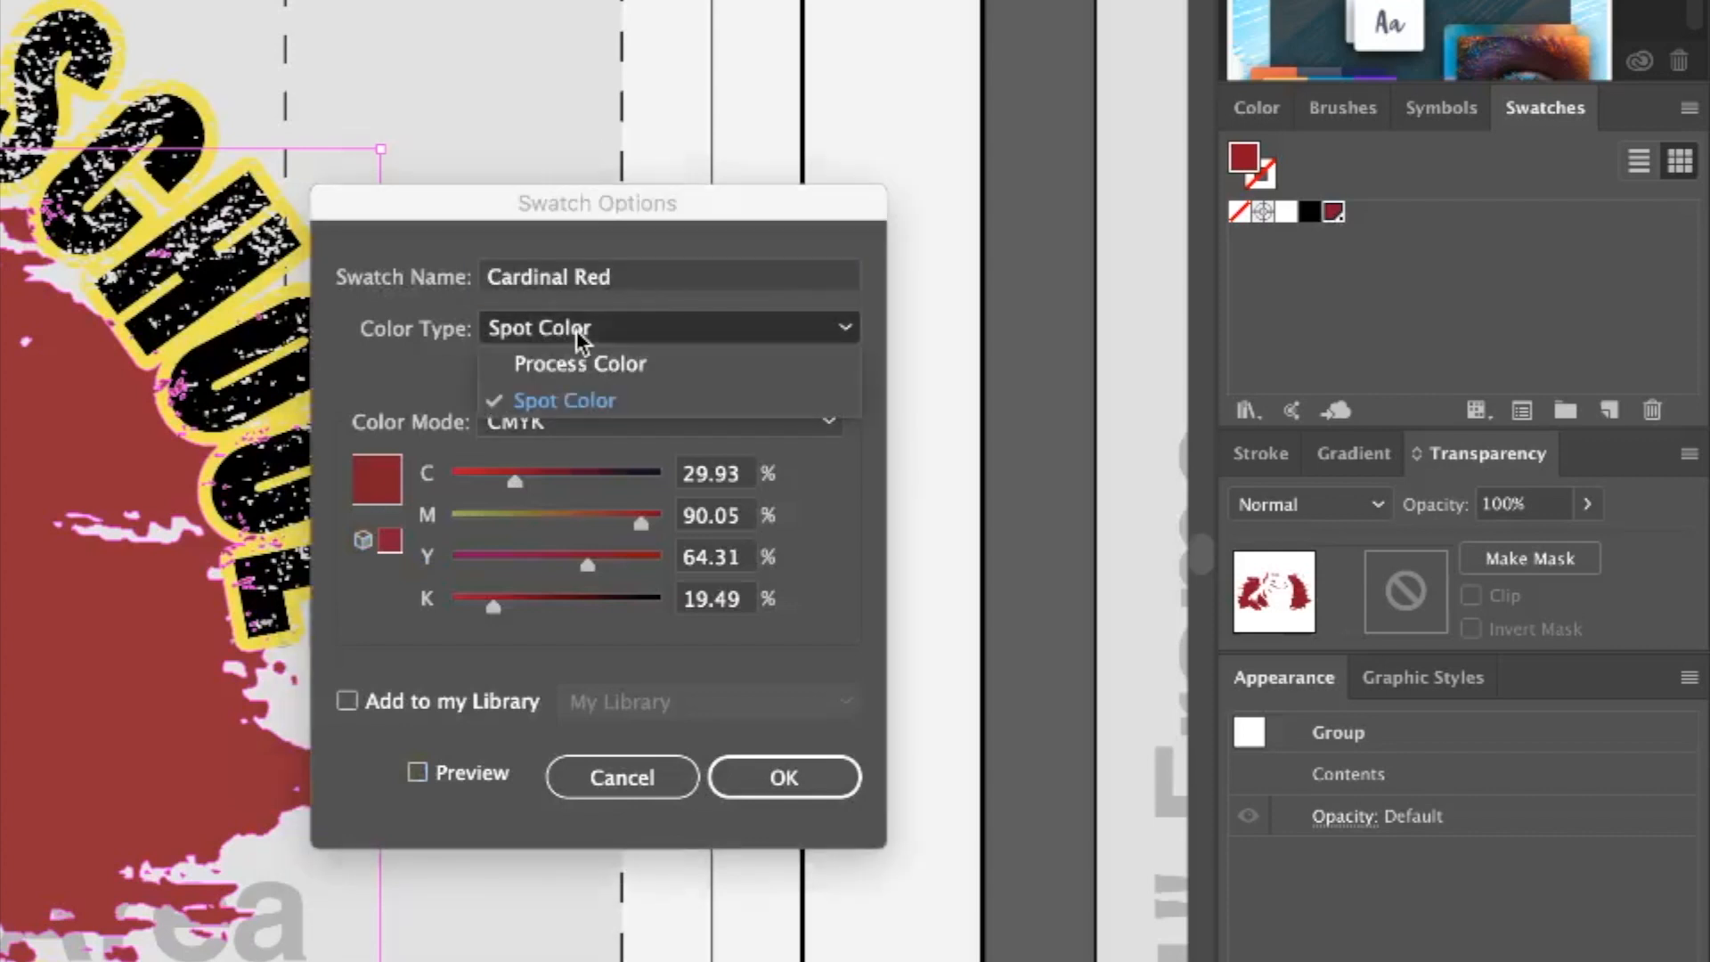
click(584, 364)
click(763, 774)
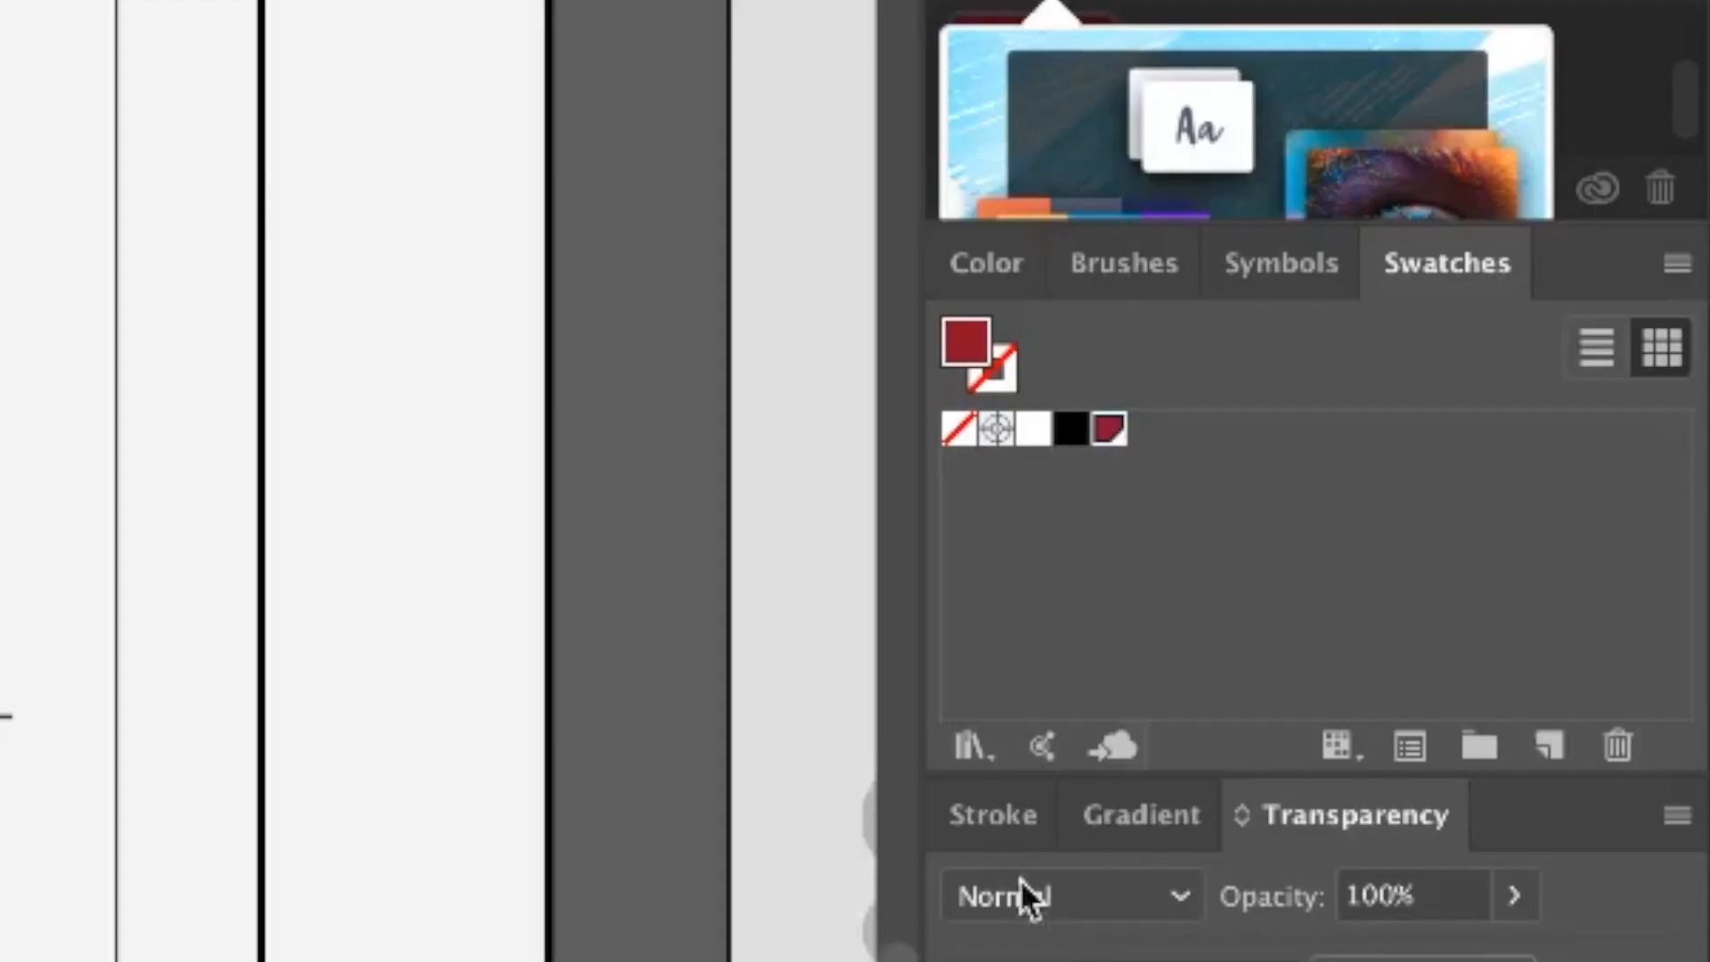
Set the Cardinal Red swatch's color type back to Spot Color
double_click(1109, 429)
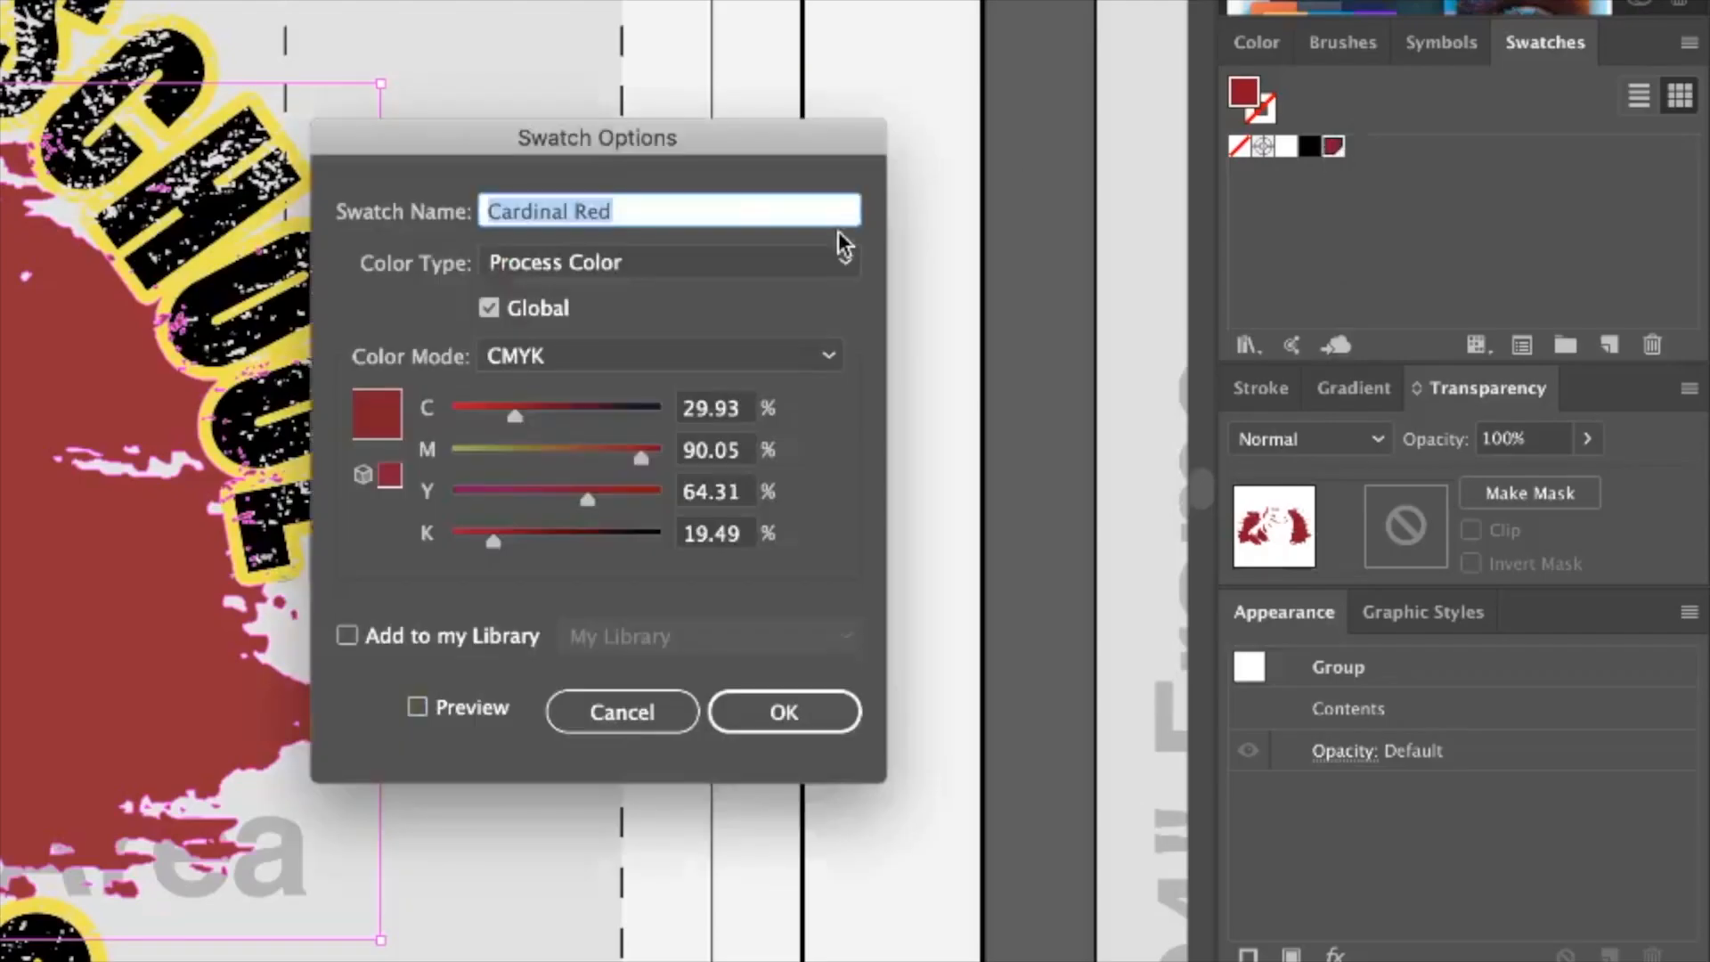
click(639, 261)
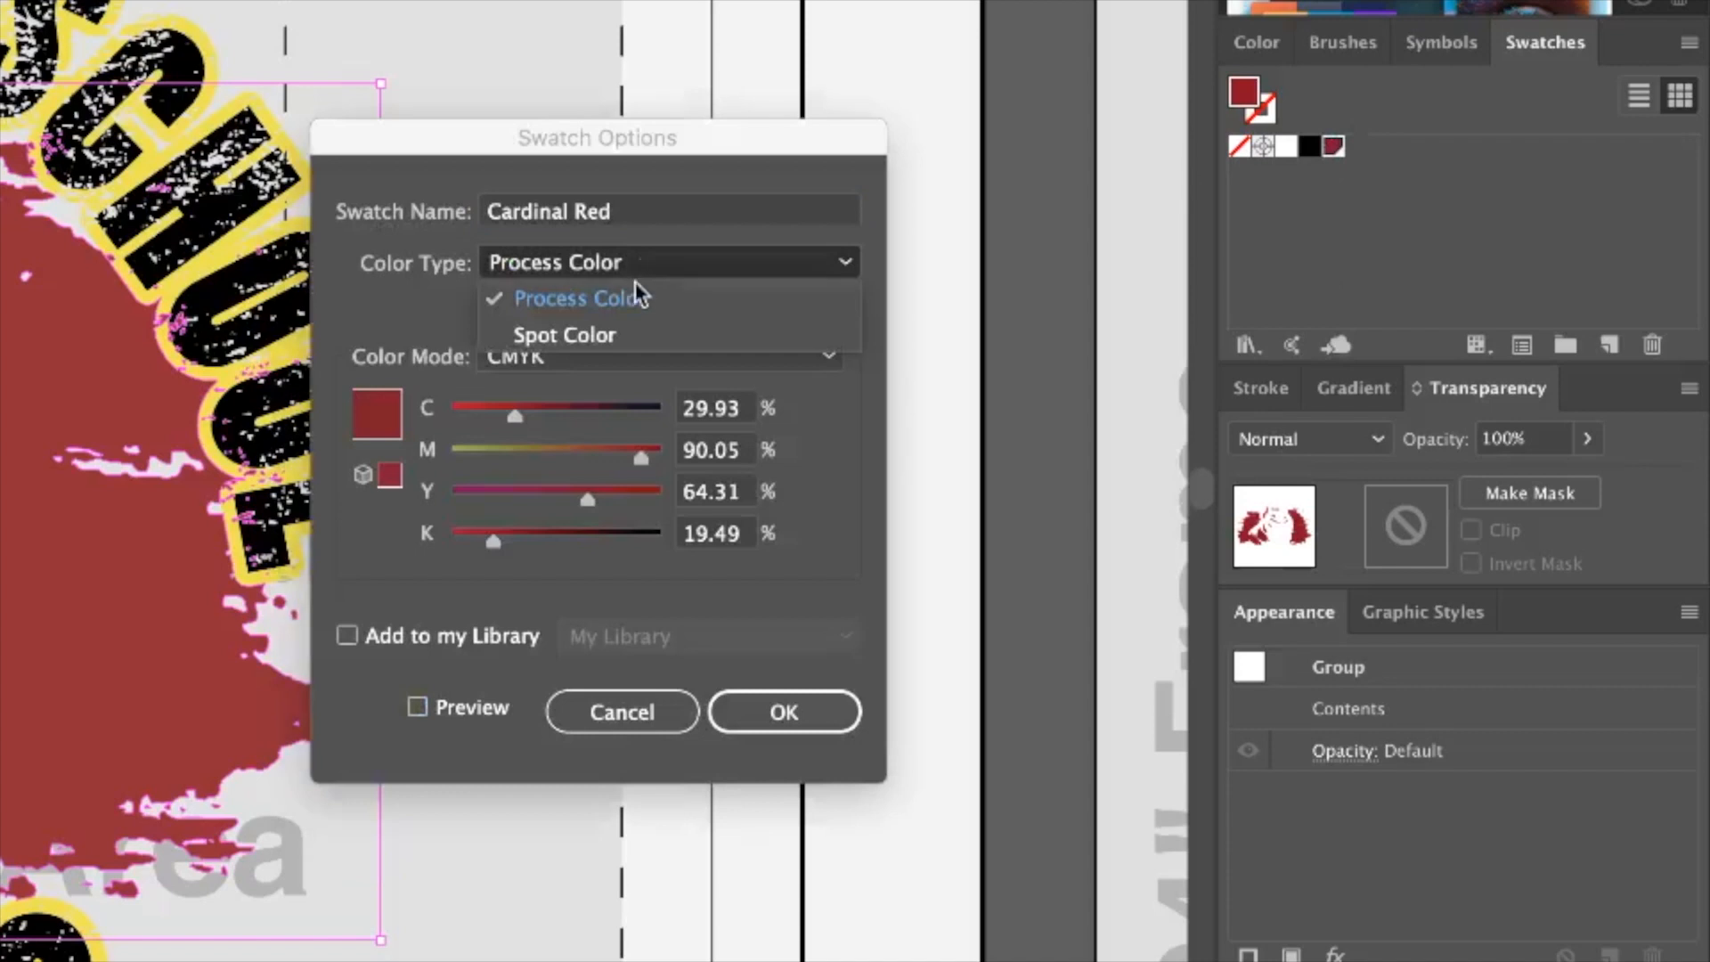
click(615, 329)
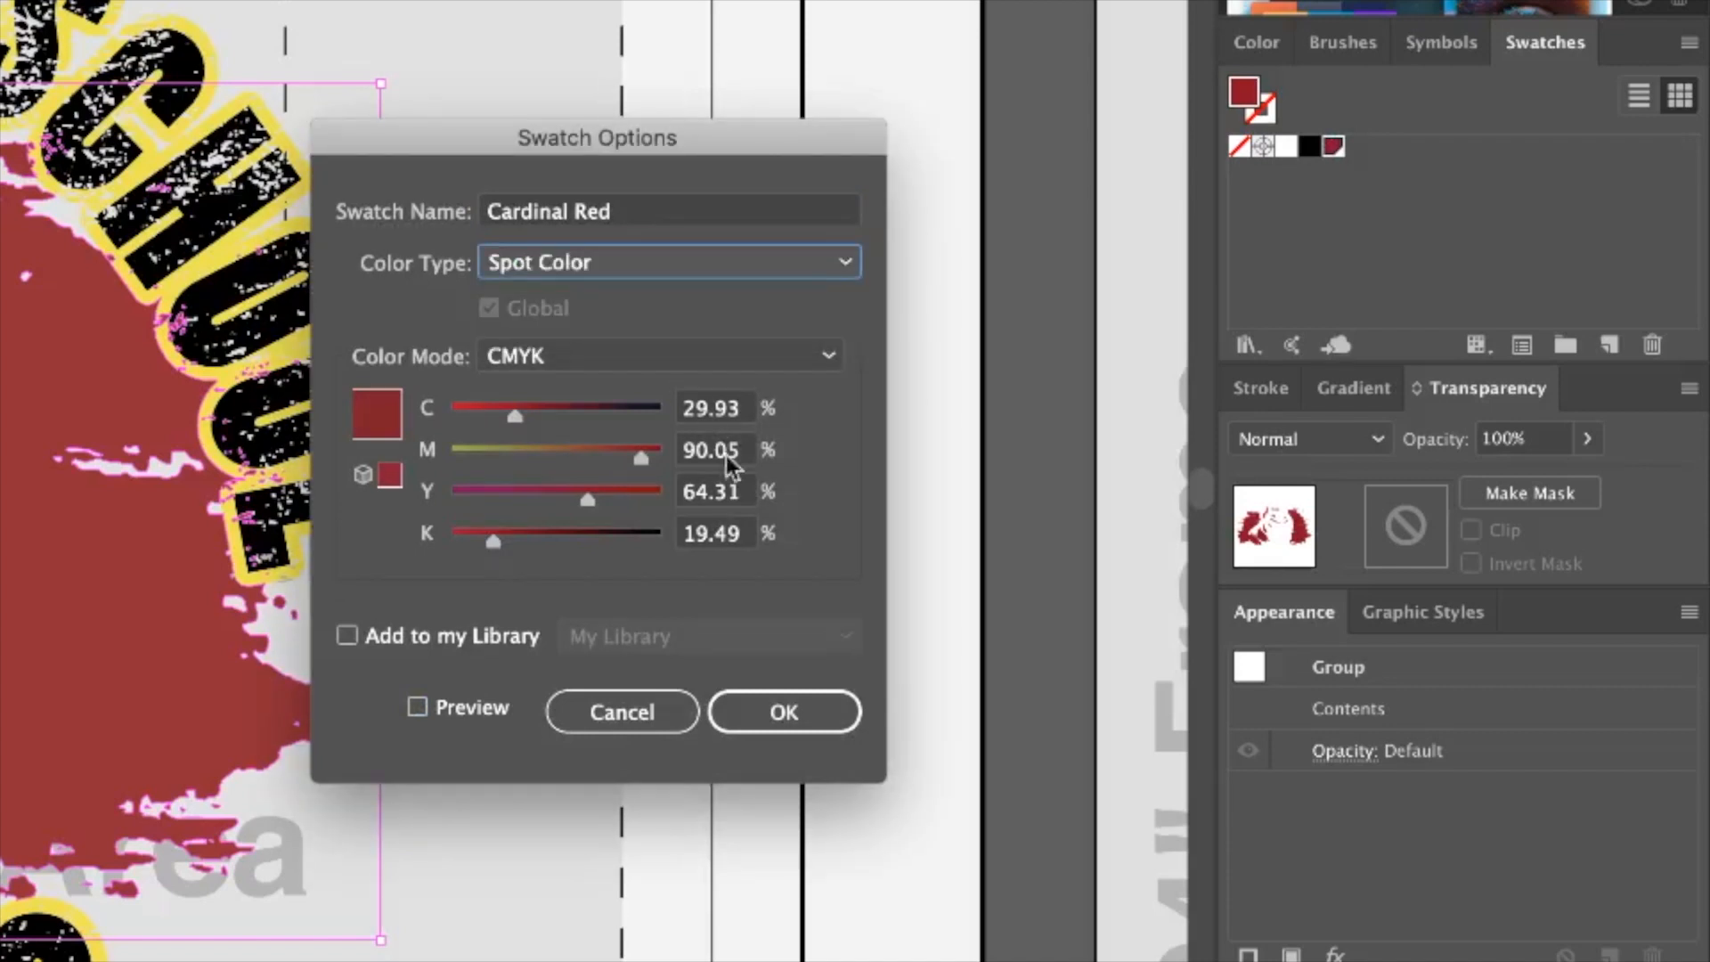
click(799, 722)
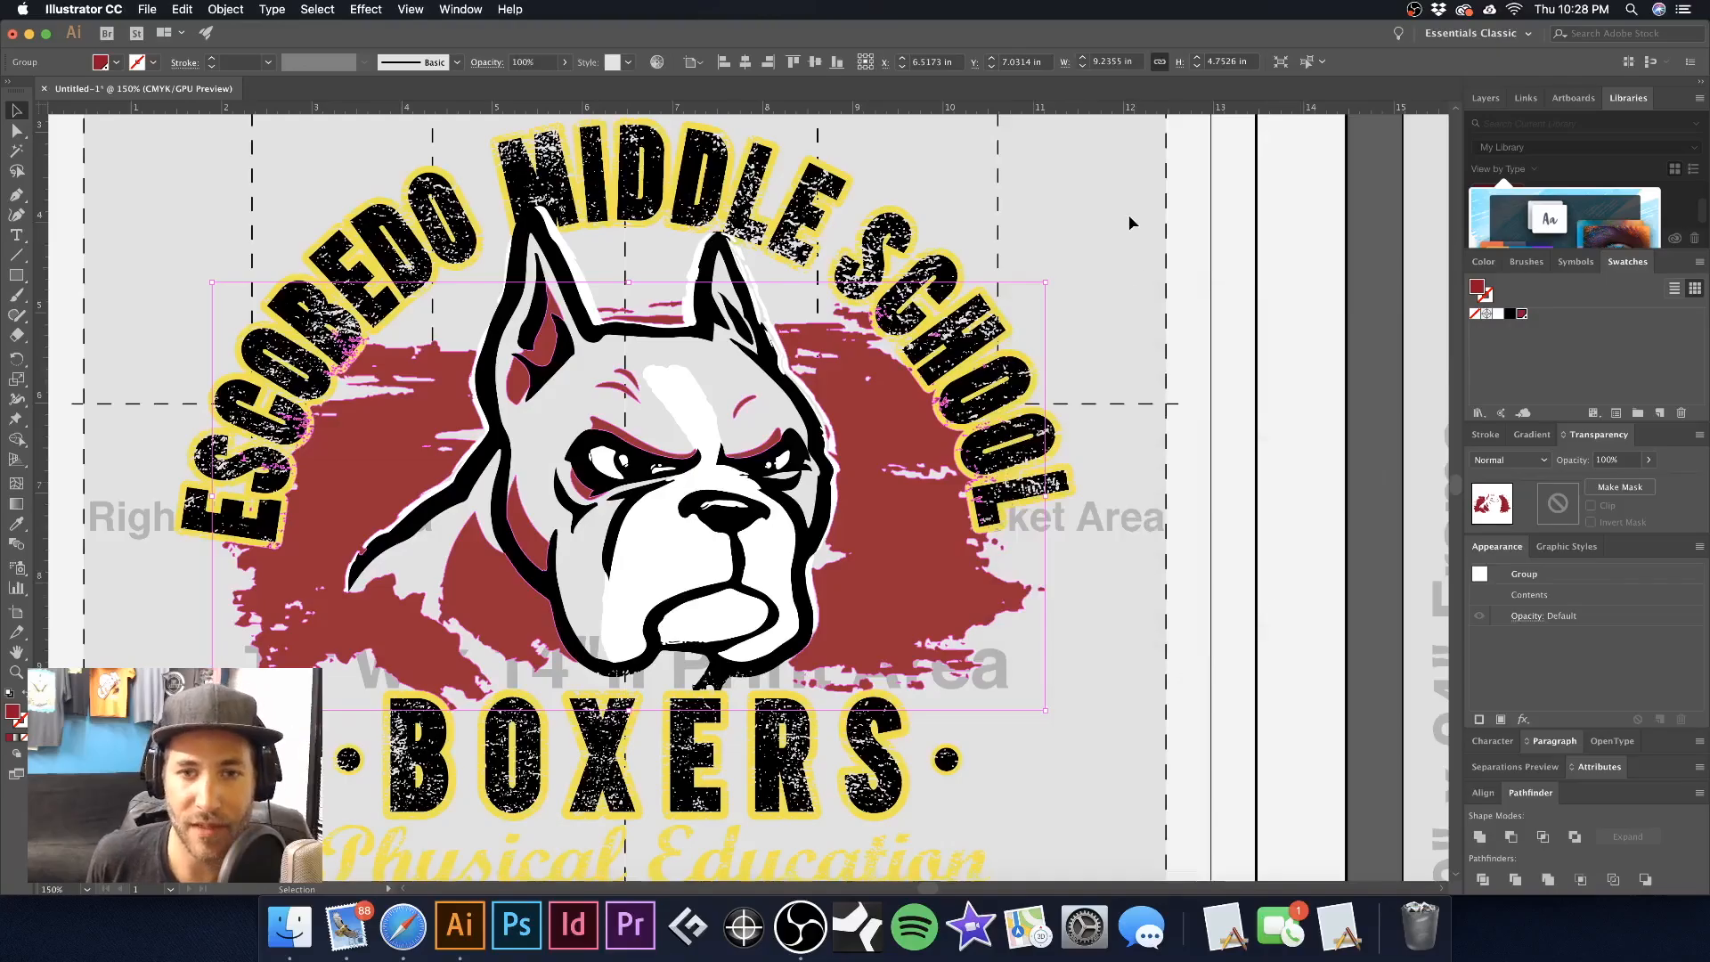
Try moving the black artwork group away from the logo, undo the move, and clear the selection
click(1131, 220)
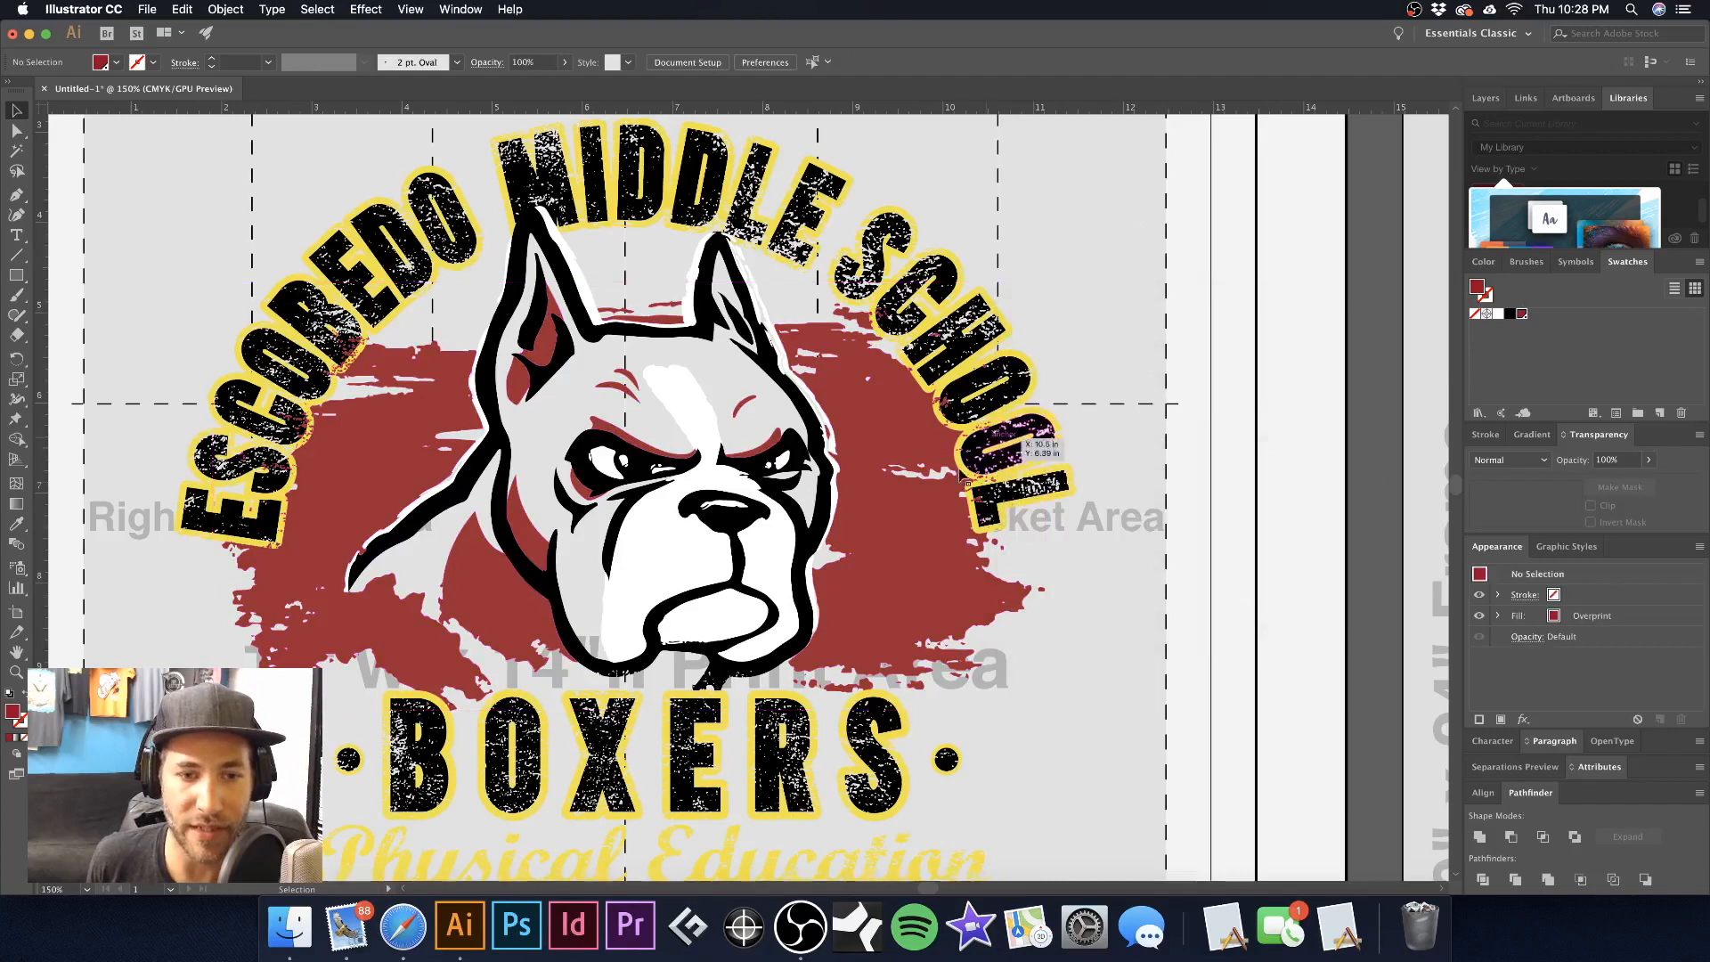
drag(896, 550, 1040, 599)
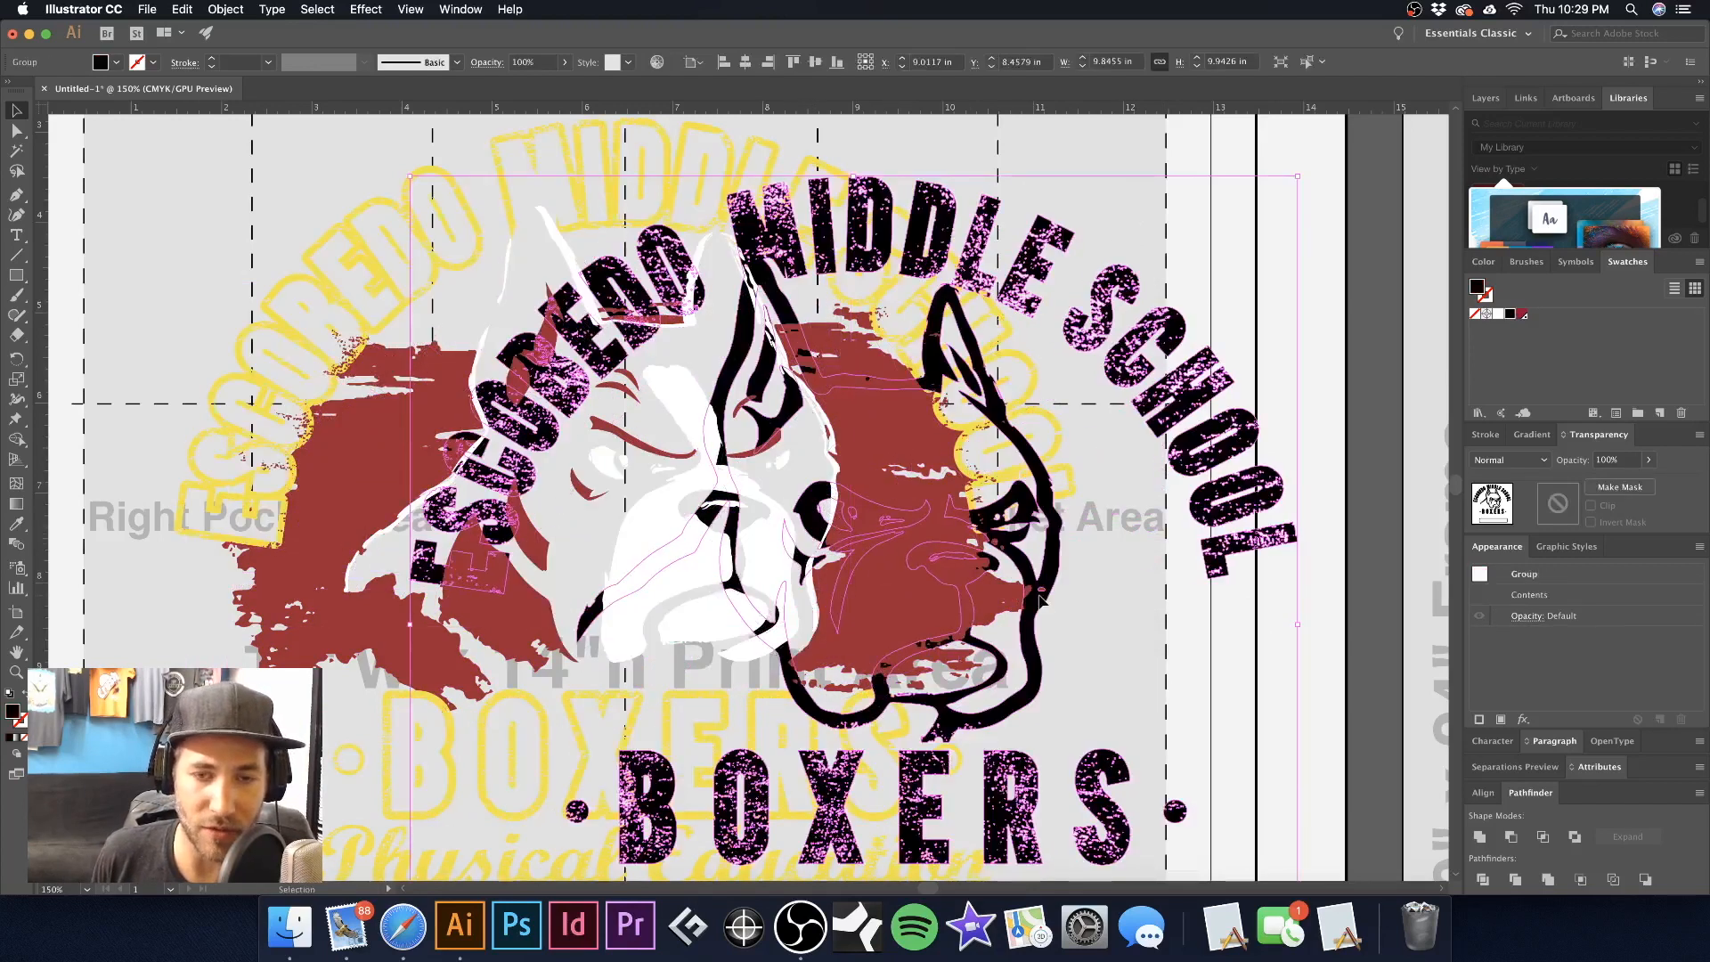
key(super+z)
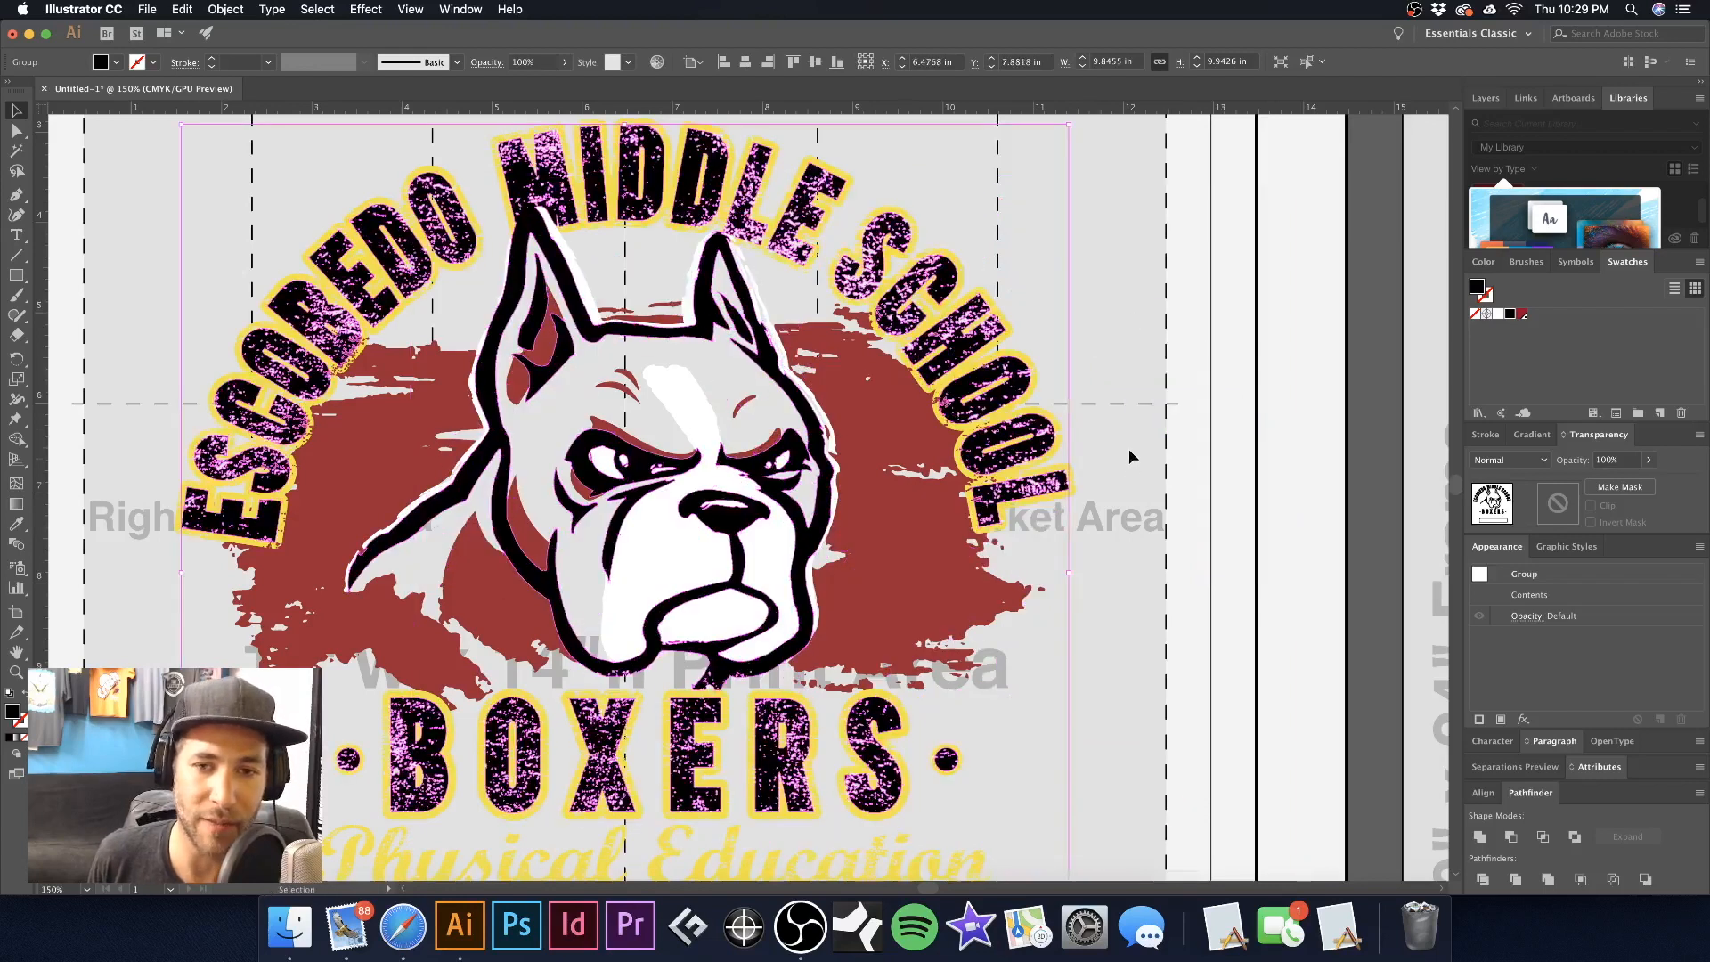
click(1119, 275)
Select the white artwork group and start a new swatch from it in CMYK color mode with cyan at 11%
drag(736, 472, 804, 495)
mouse_move(773, 439)
mouse_down()
mouse_move(987, 559)
mouse_move(785, 441)
mouse_up()
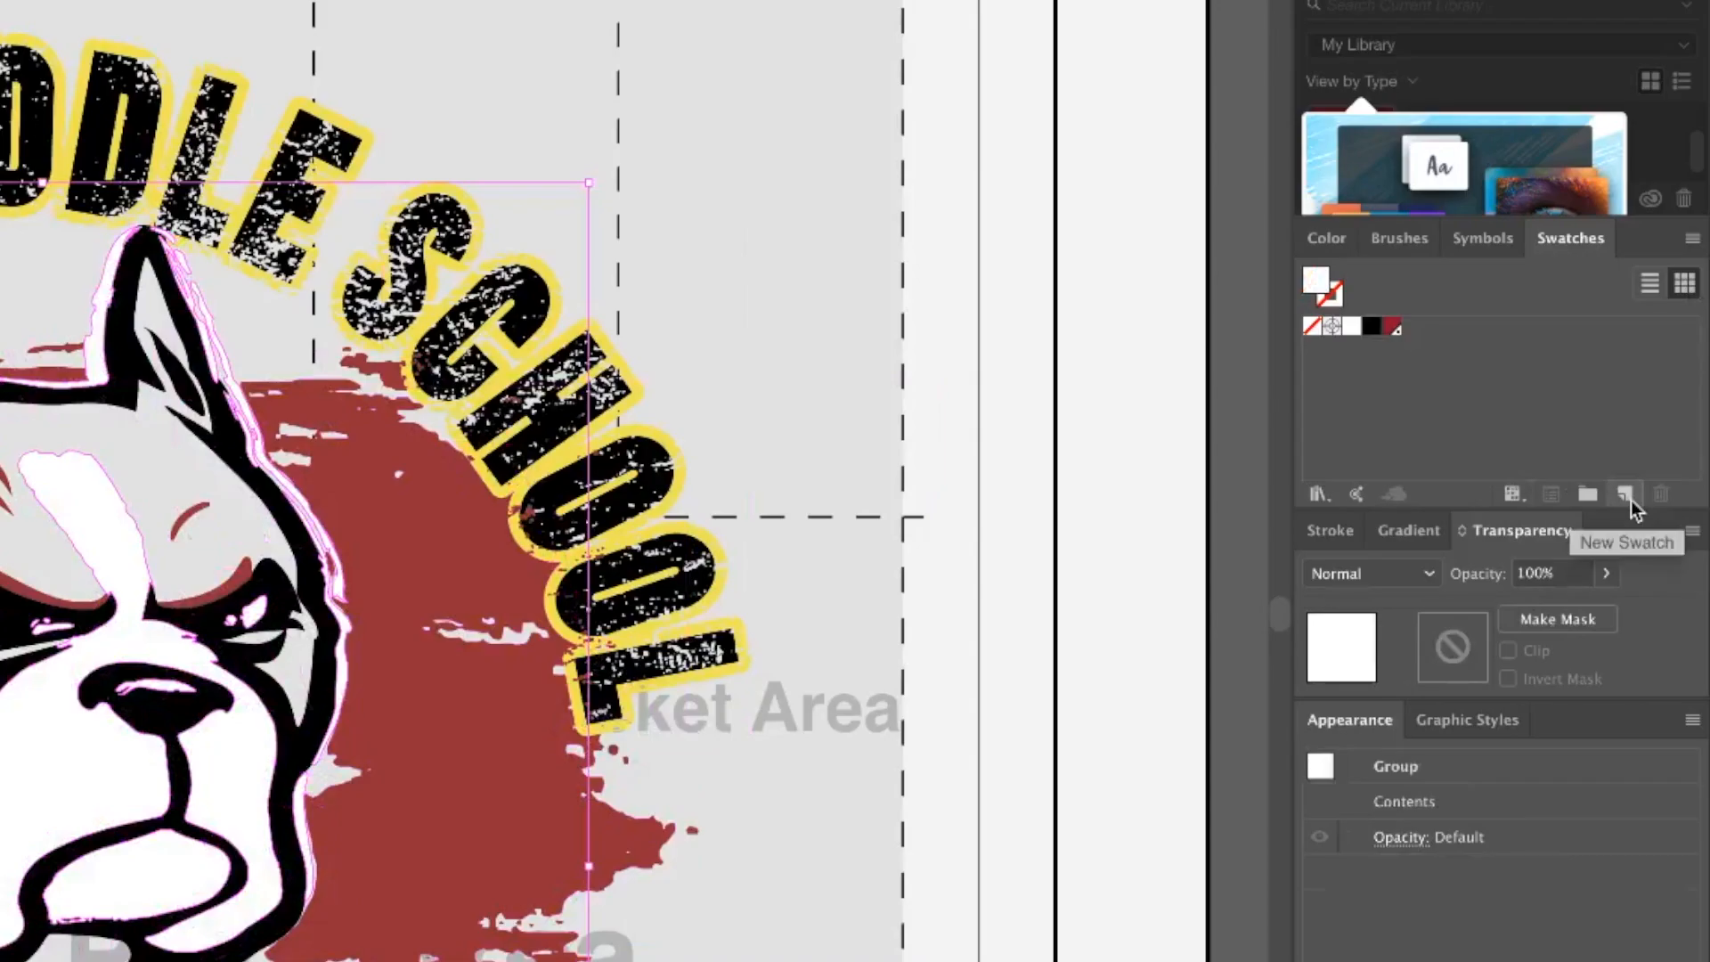
click(1659, 413)
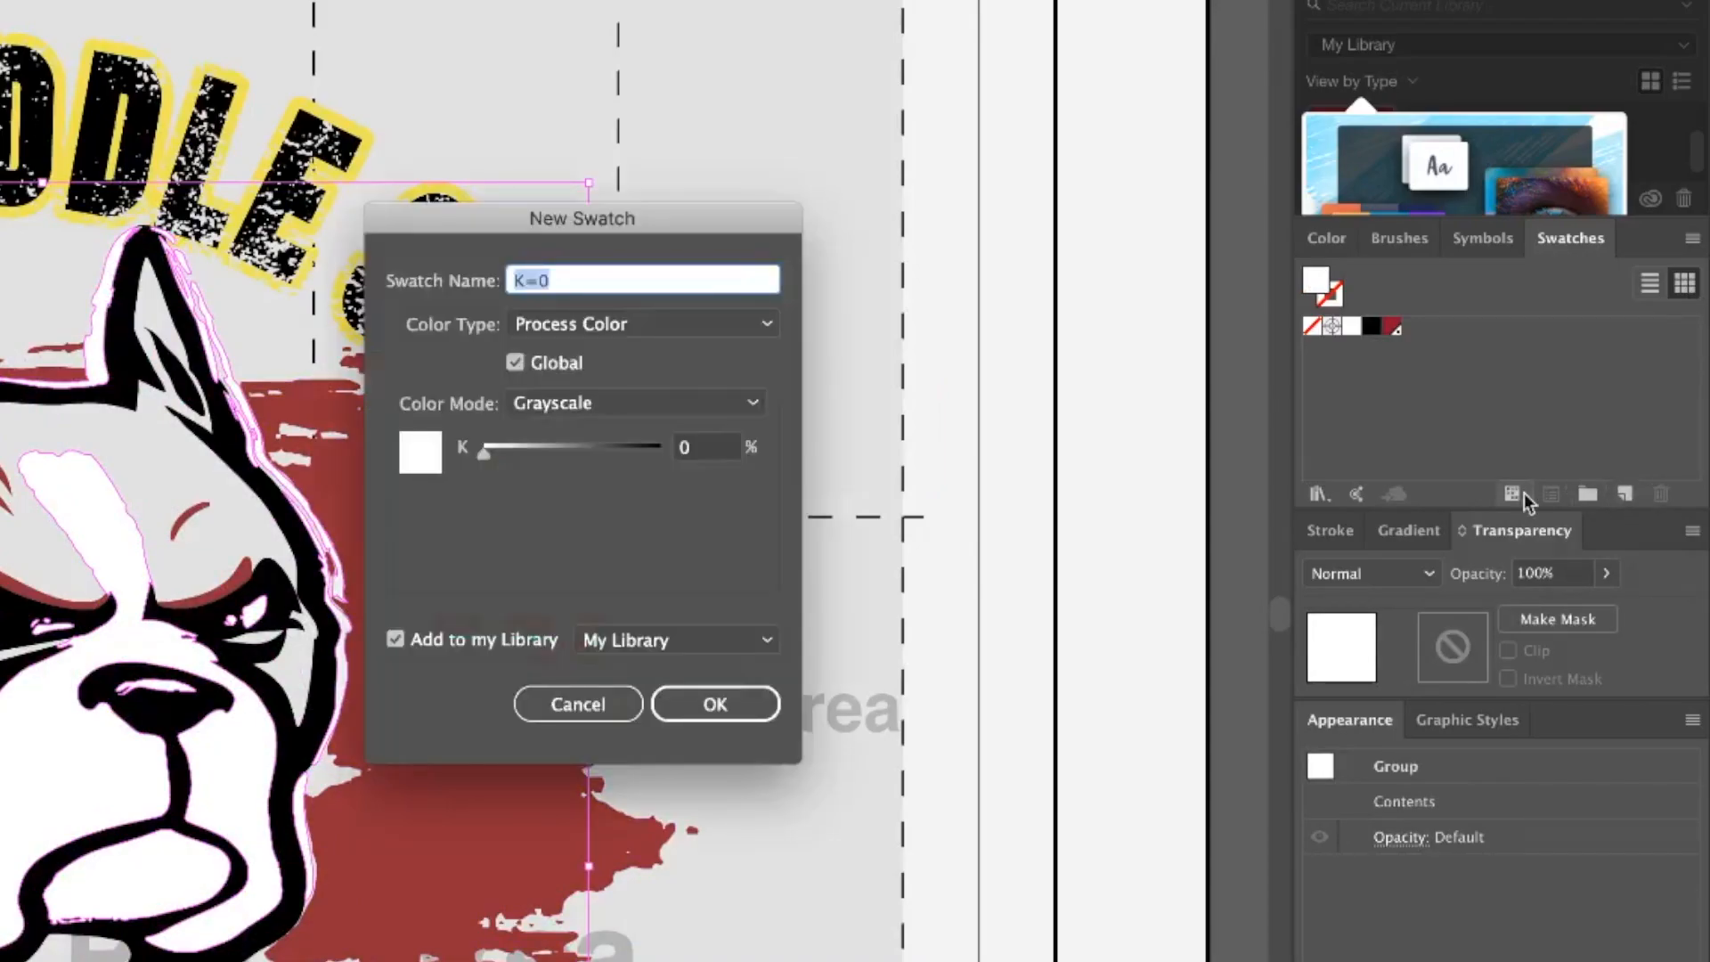
click(681, 406)
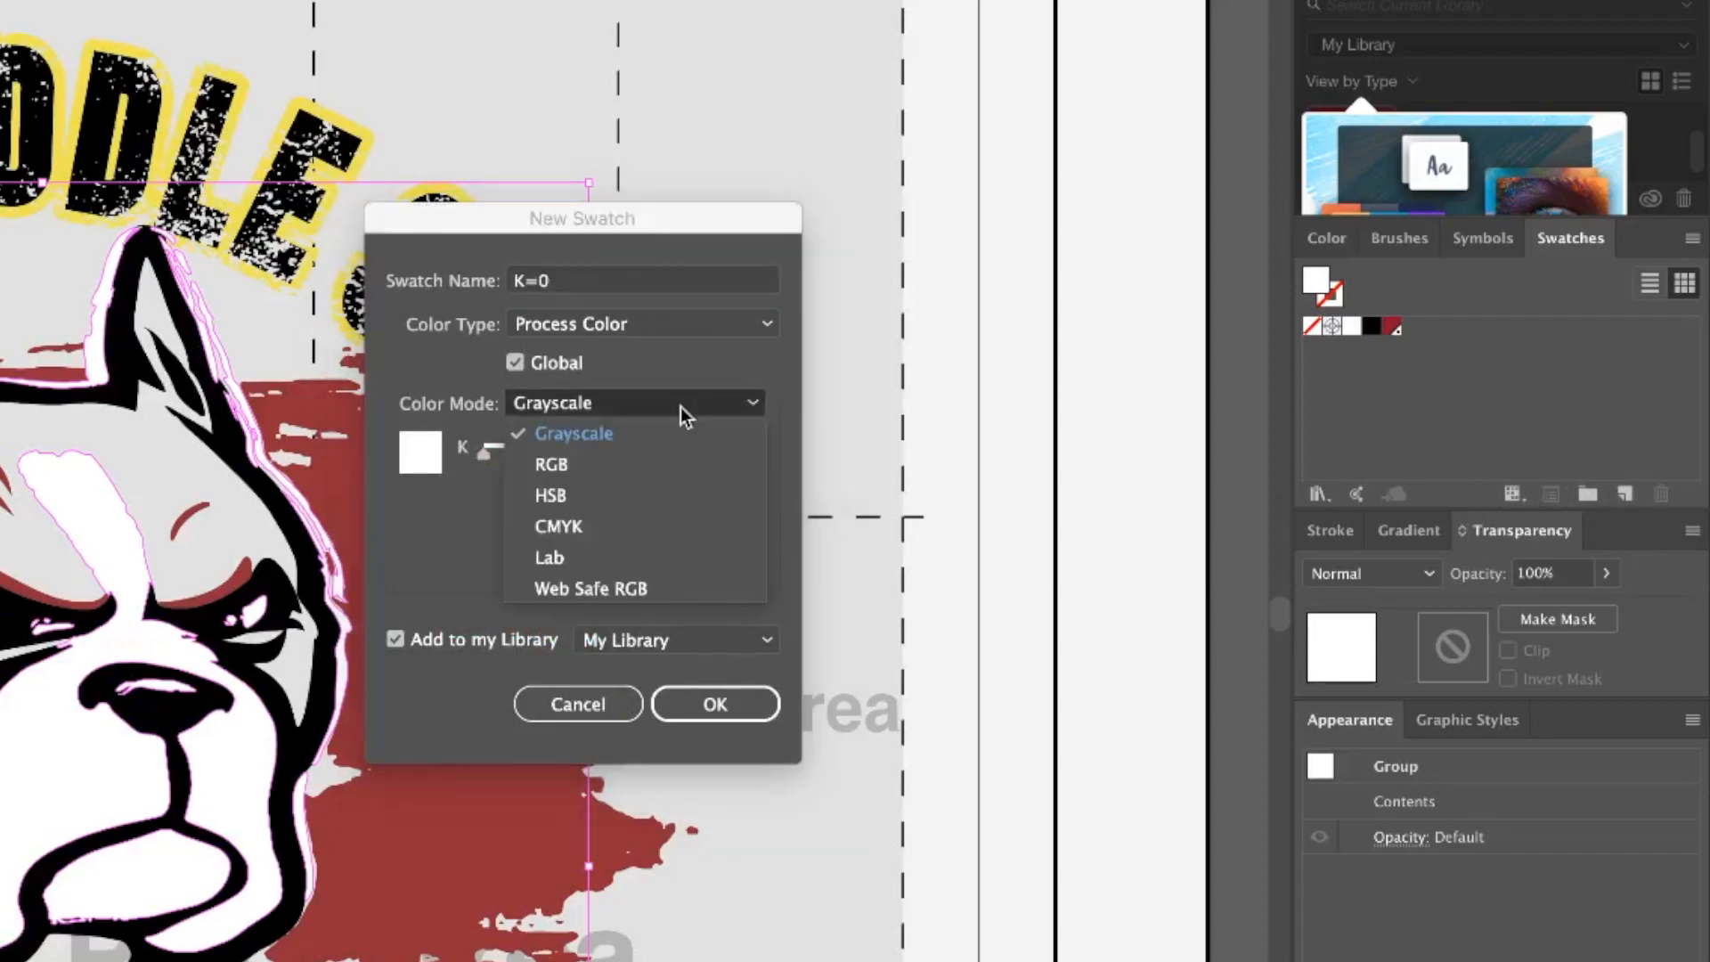
click(614, 520)
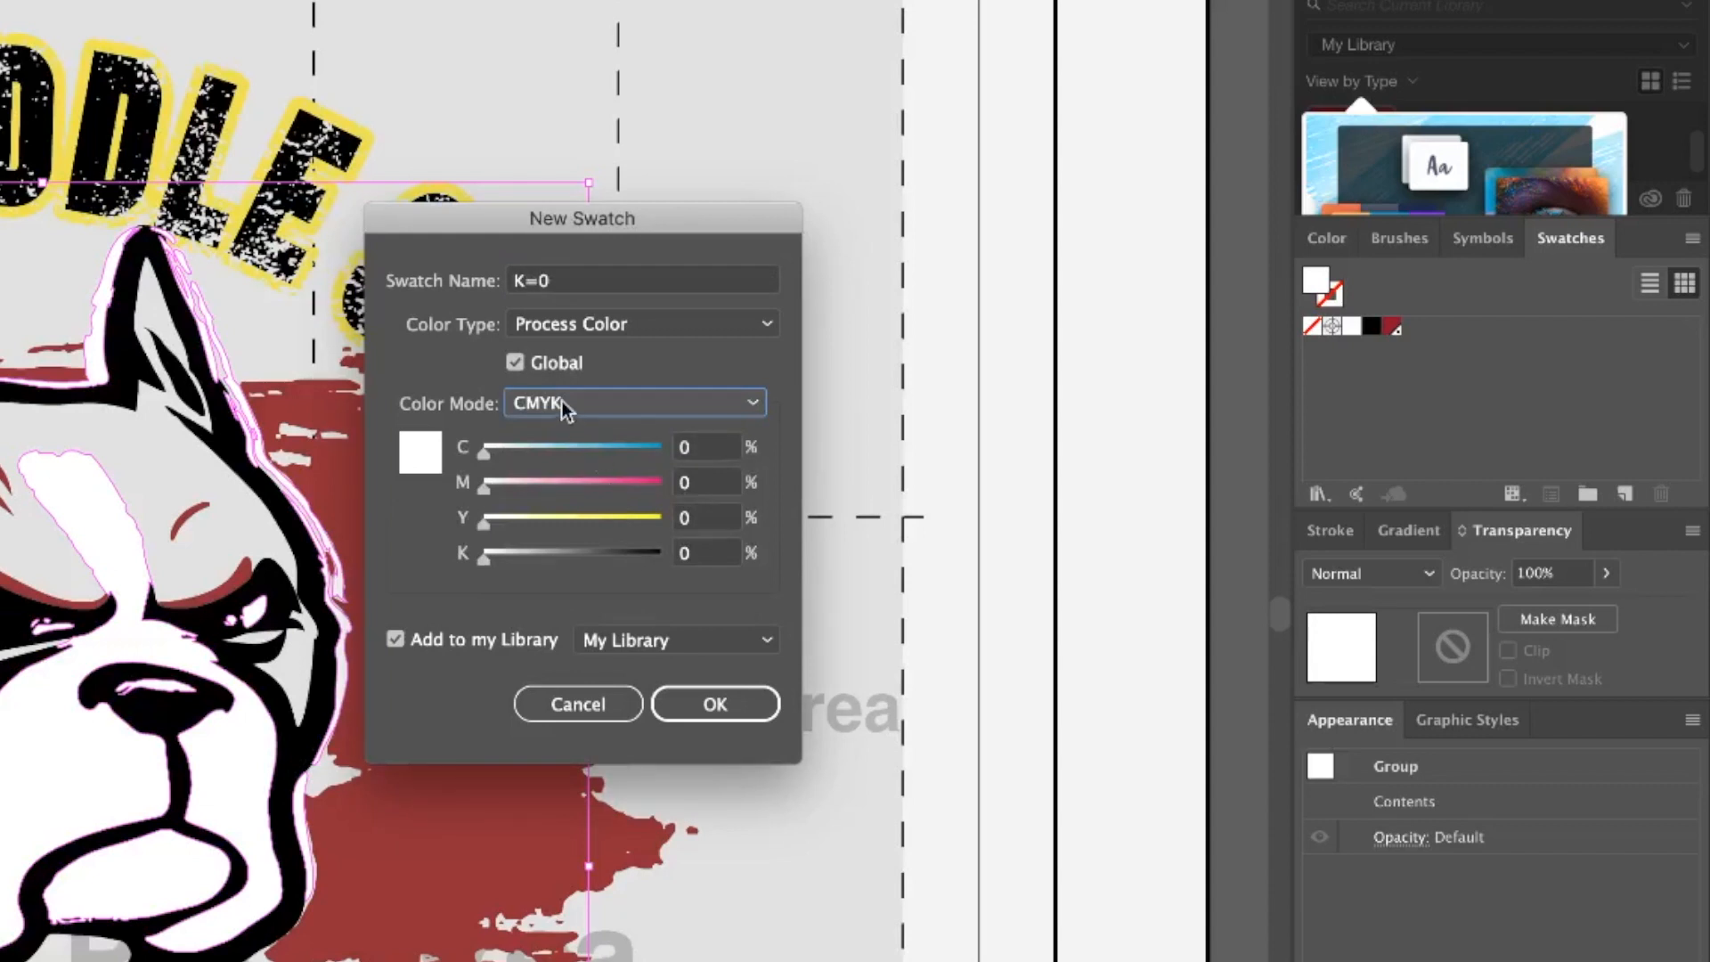
drag(486, 453, 505, 456)
Set the new swatch's color type to Spot Color and save it with the name White Top
click(627, 328)
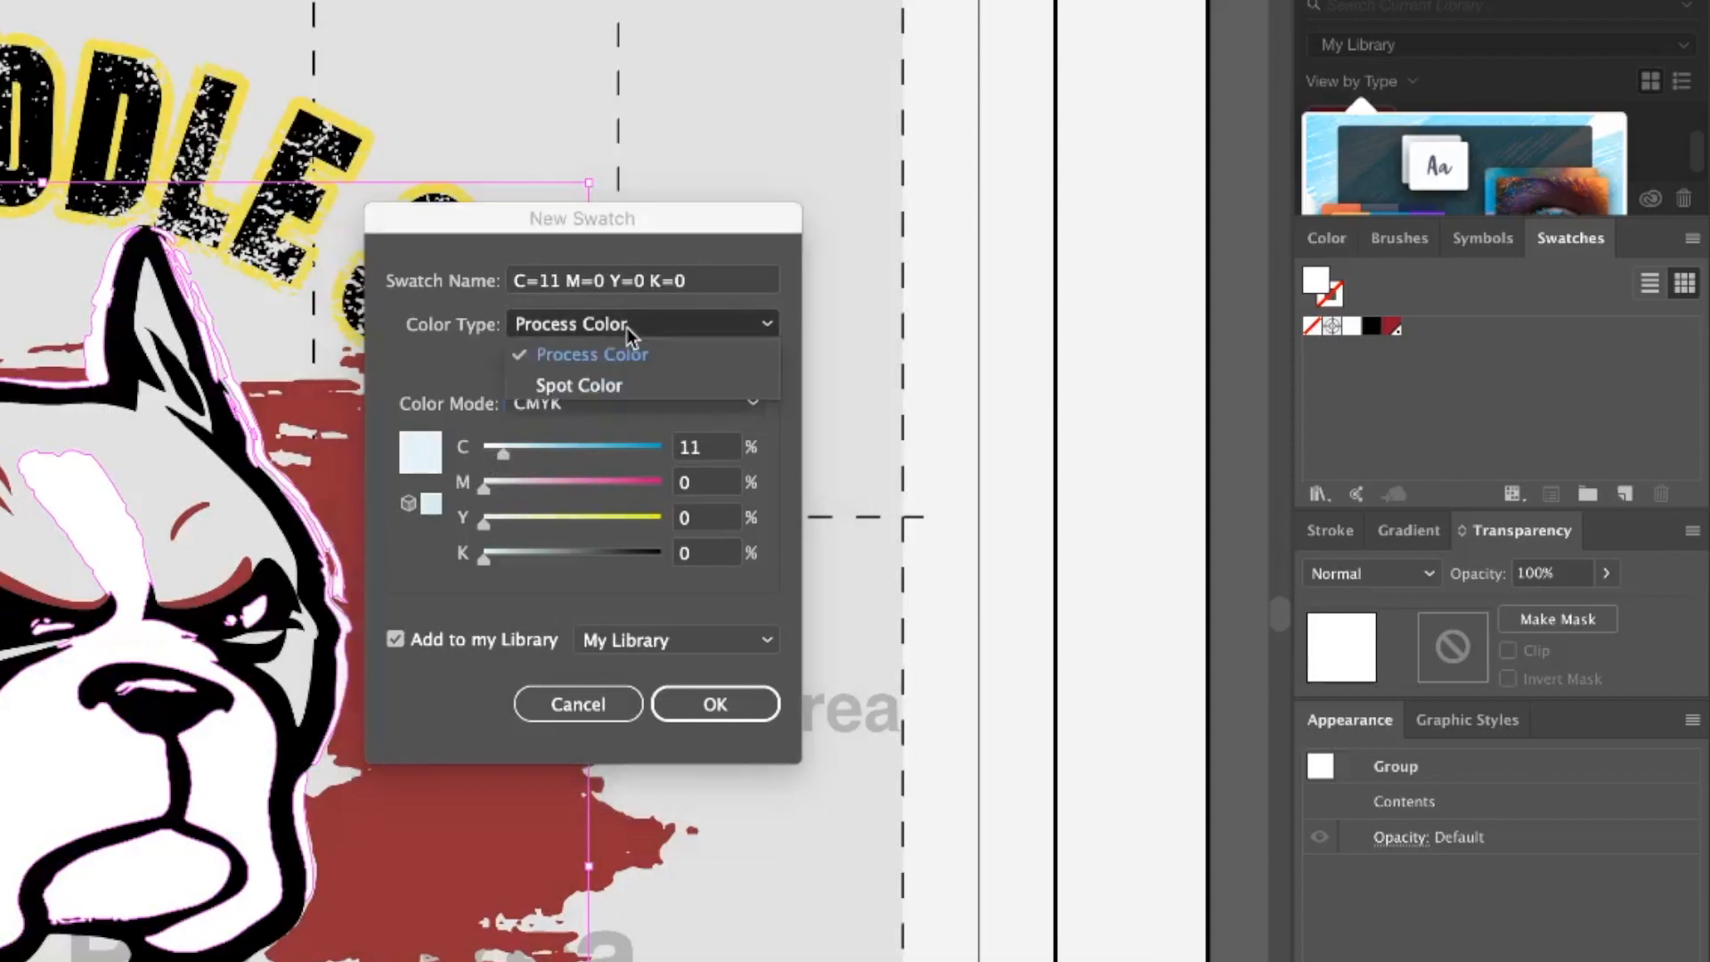
click(616, 376)
drag(696, 282, 344, 252)
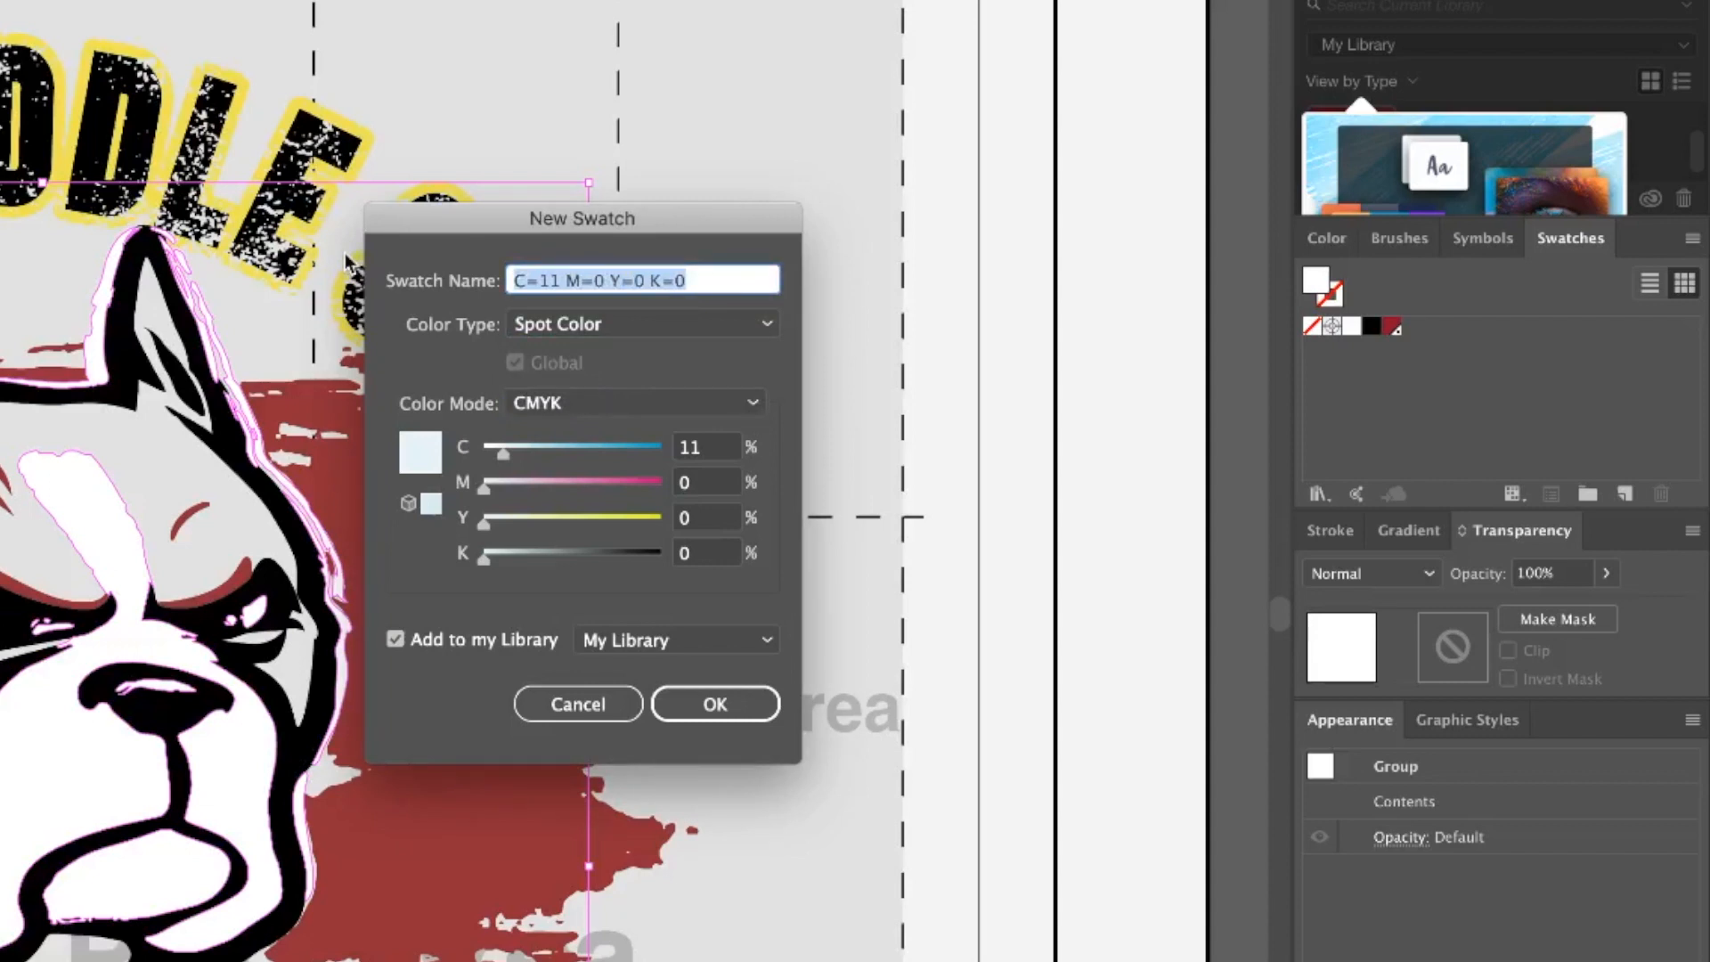
text(White Top)
key(BackSpace)
key(BackSpace)
key(BackSpace)
key(BackSpace)
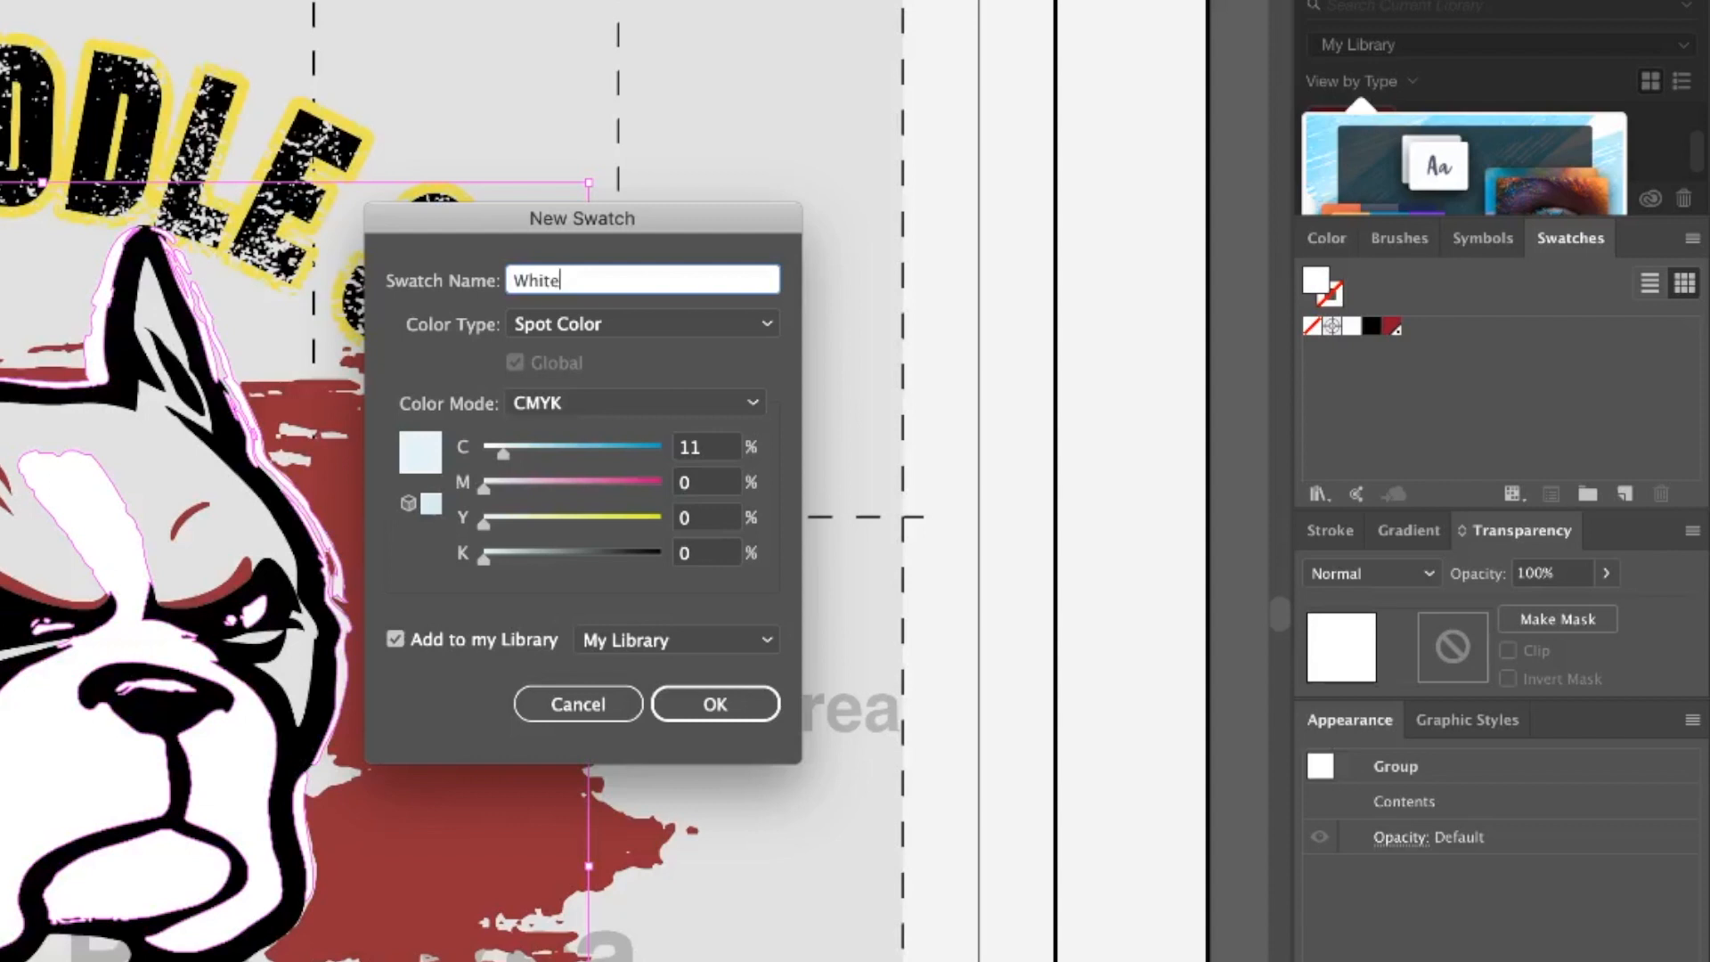
key(BackSpace)
key(BackSpace)
key(BackSpace)
key(BackSpace)
text(White Top)
click(697, 702)
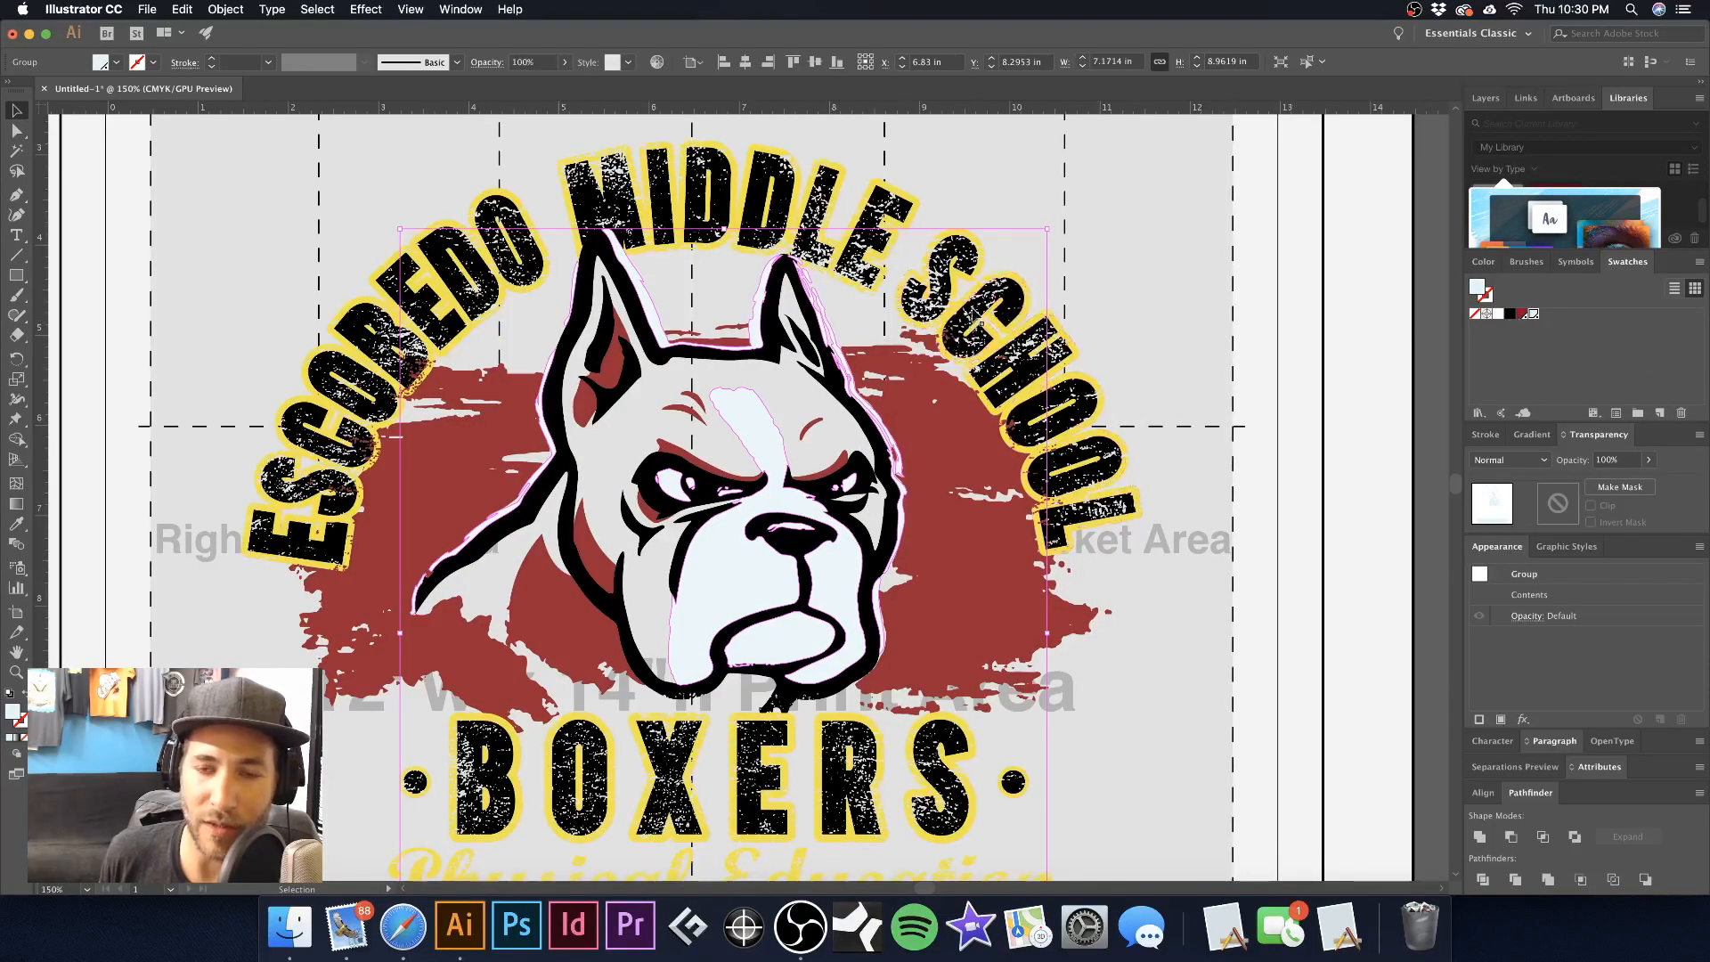
Select the red, white and black artwork groups together, leaving the yellow artwork unselected
click(1165, 222)
scroll(1157, 225, left, 2)
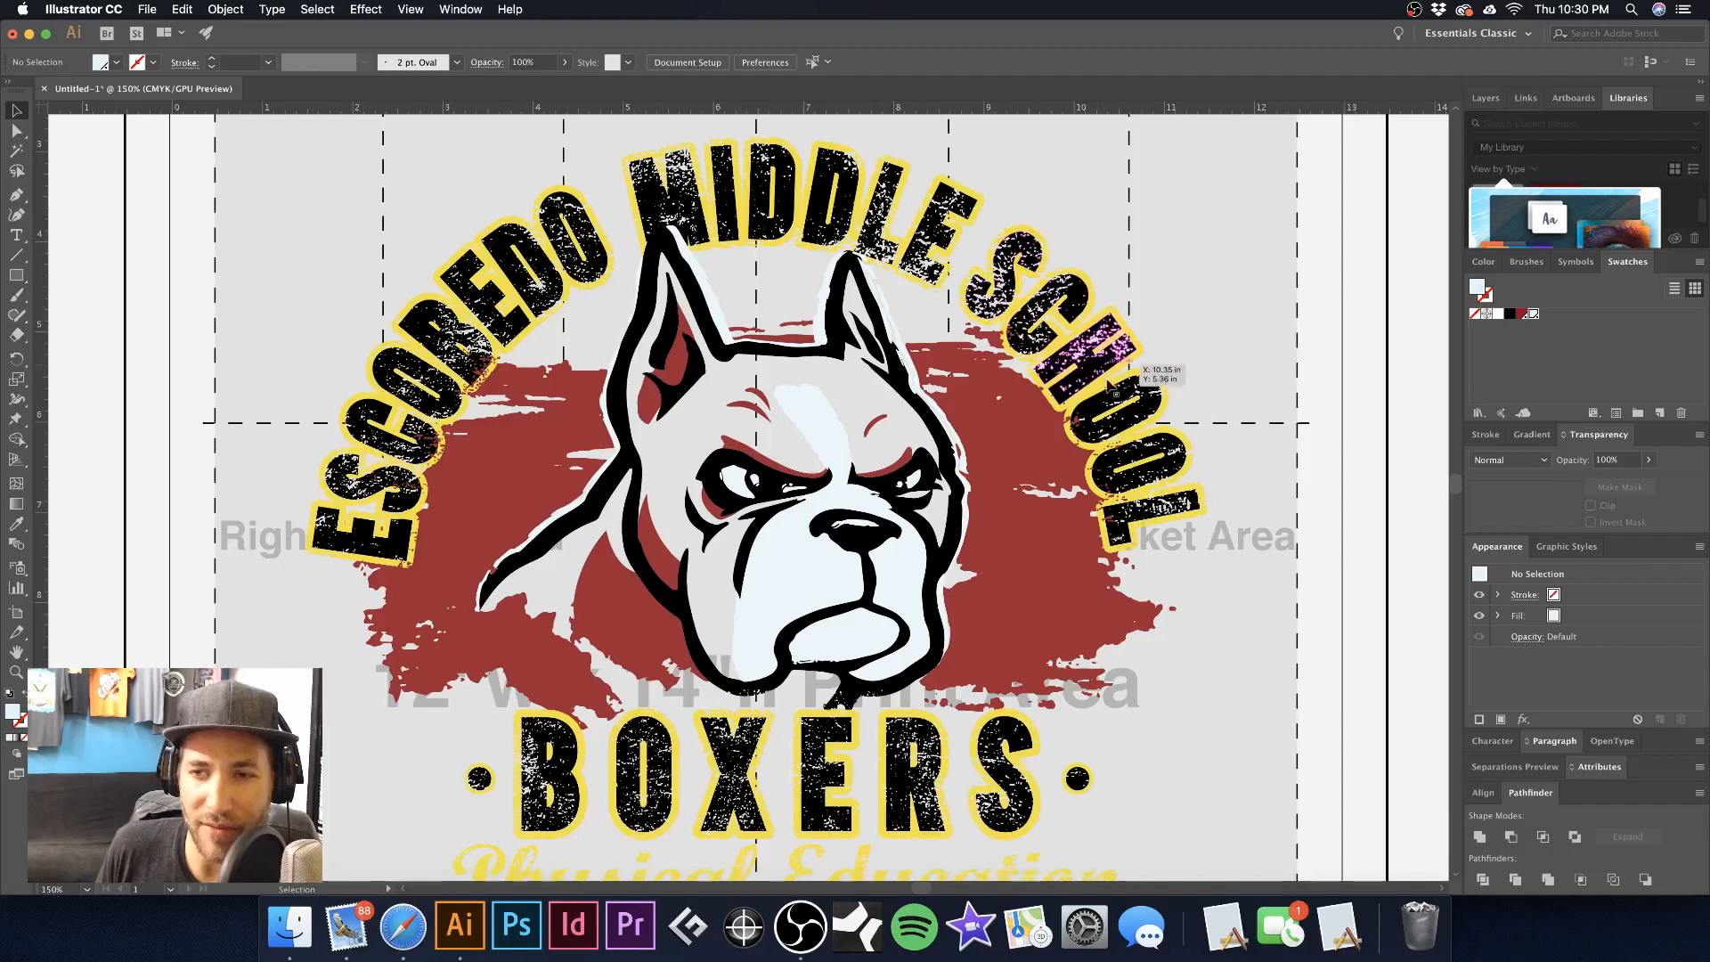
alt+super+click(1209, 421)
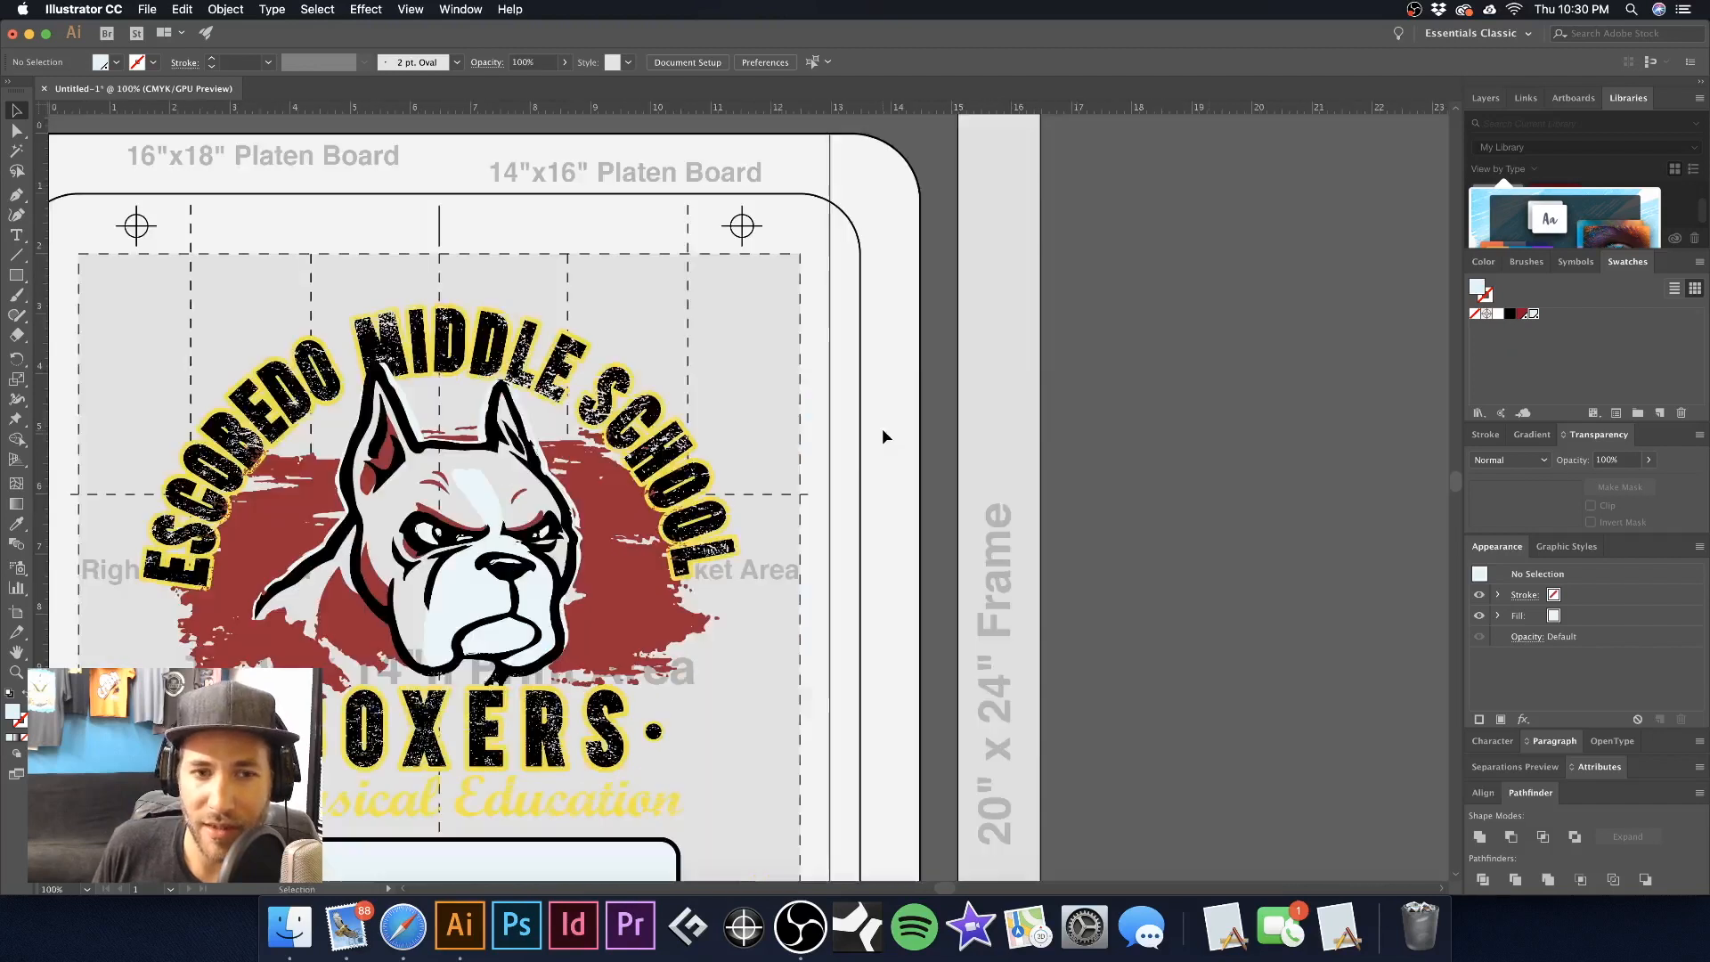
drag(688, 421, 913, 332)
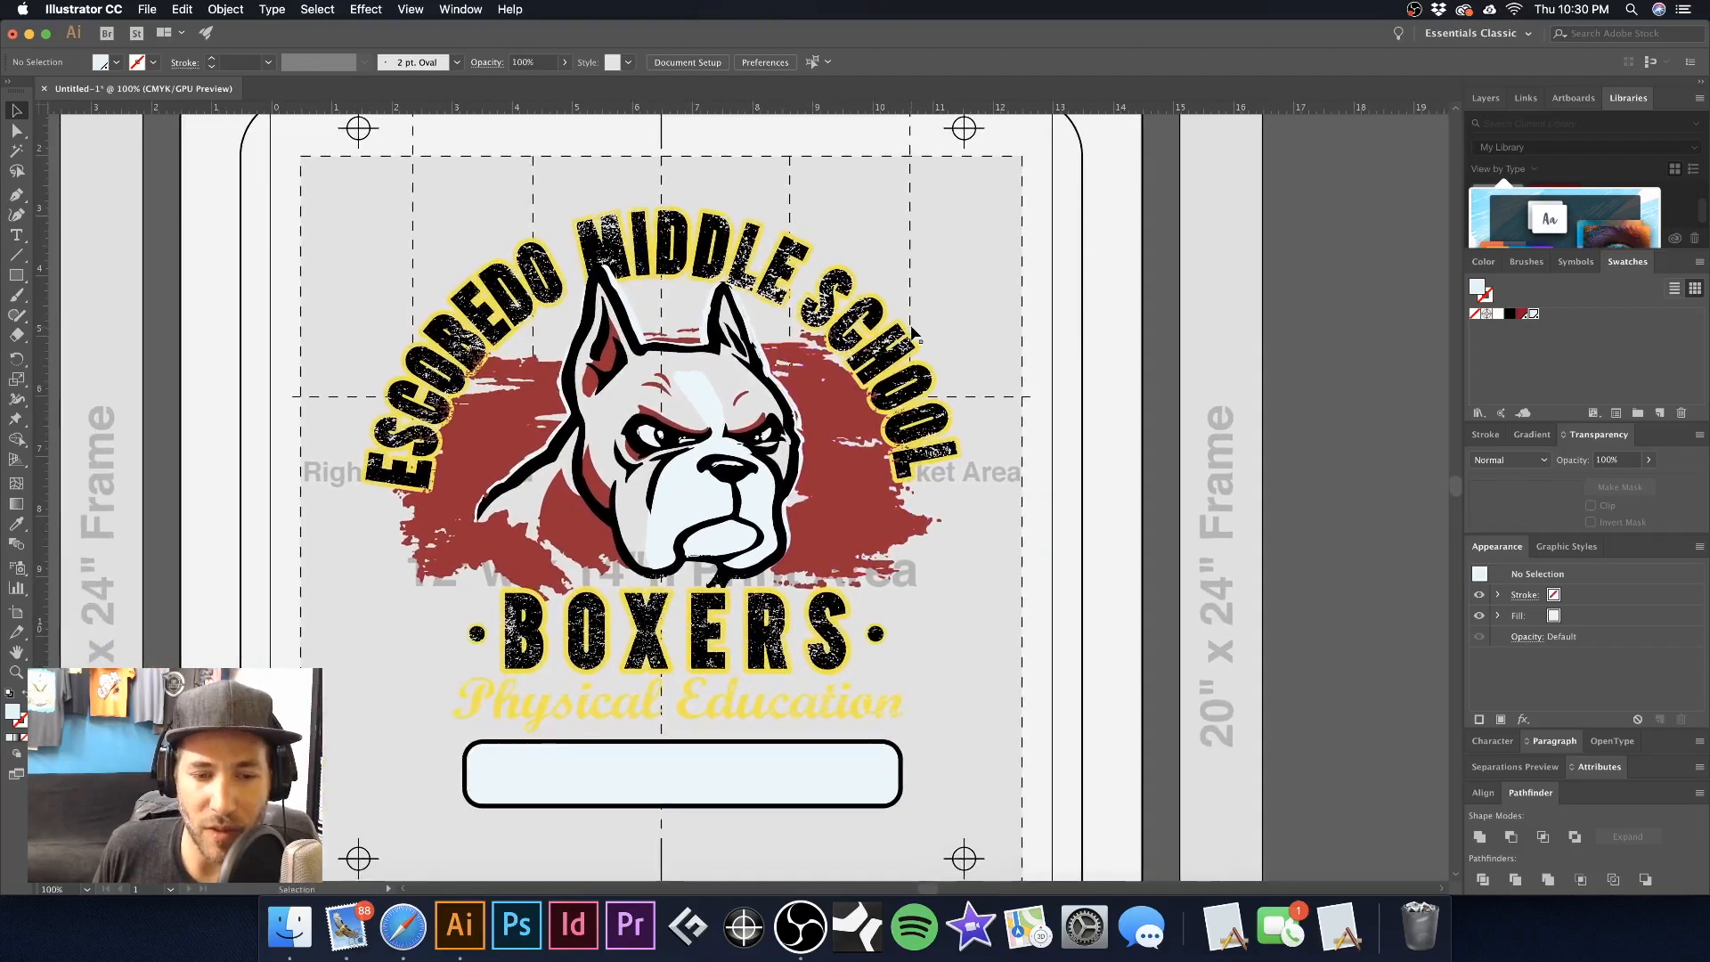
click(795, 432)
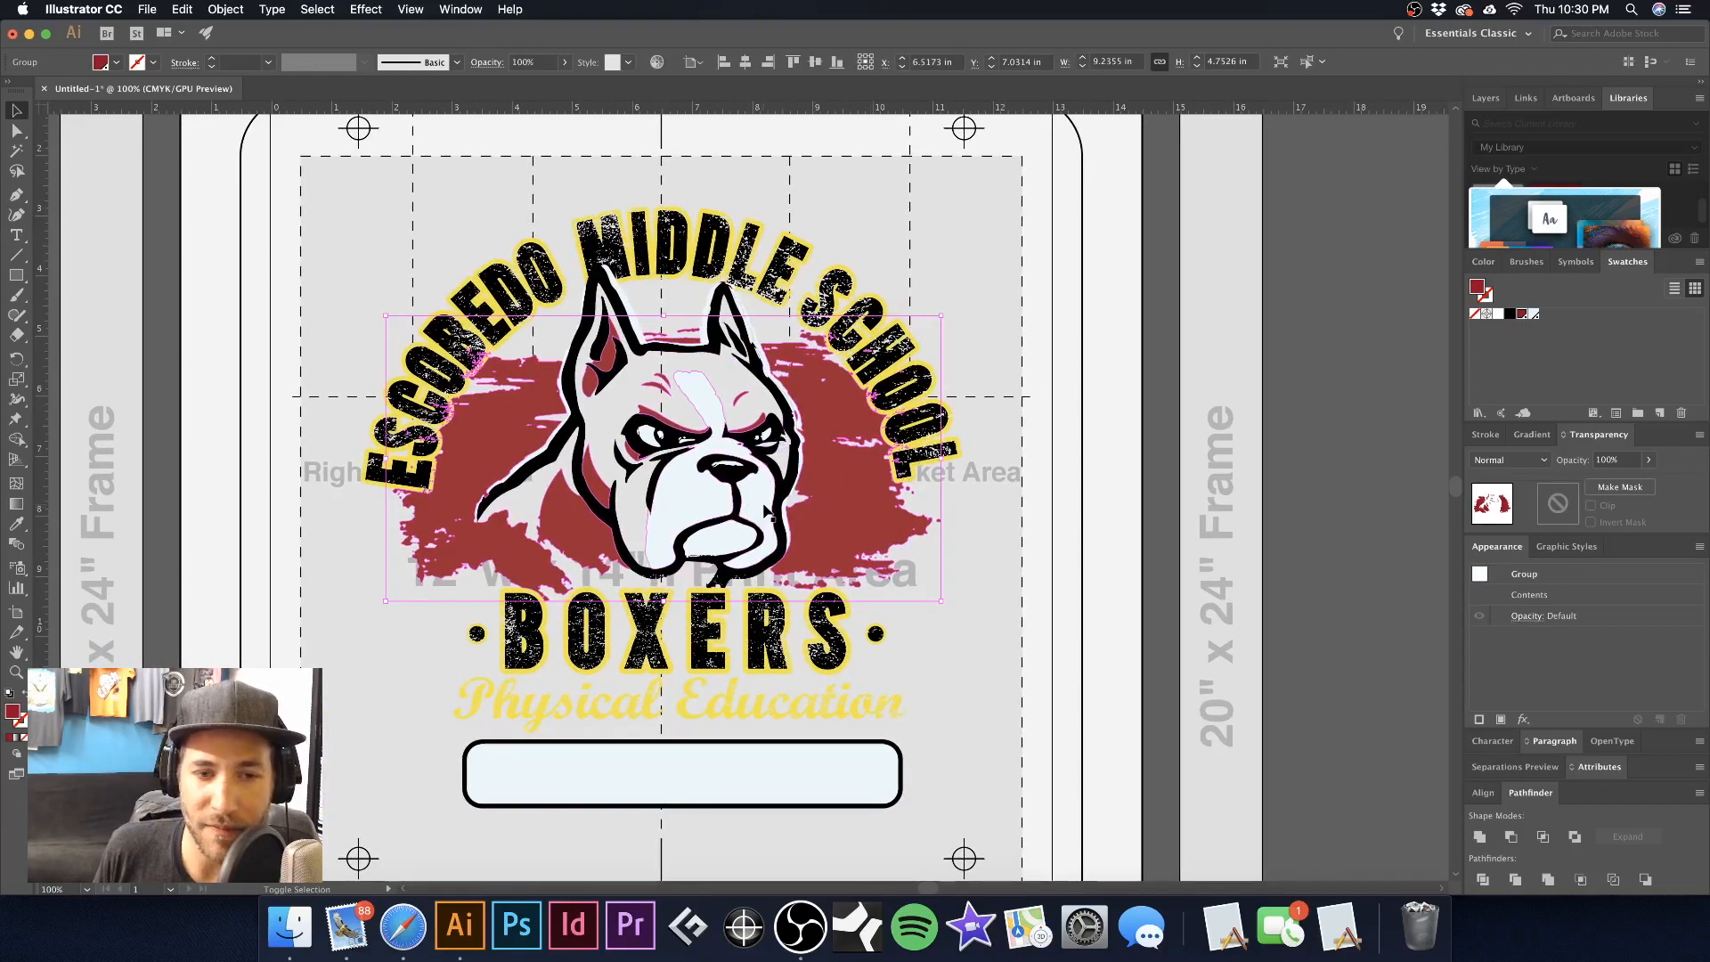
shift+click(769, 510)
key(super+space)
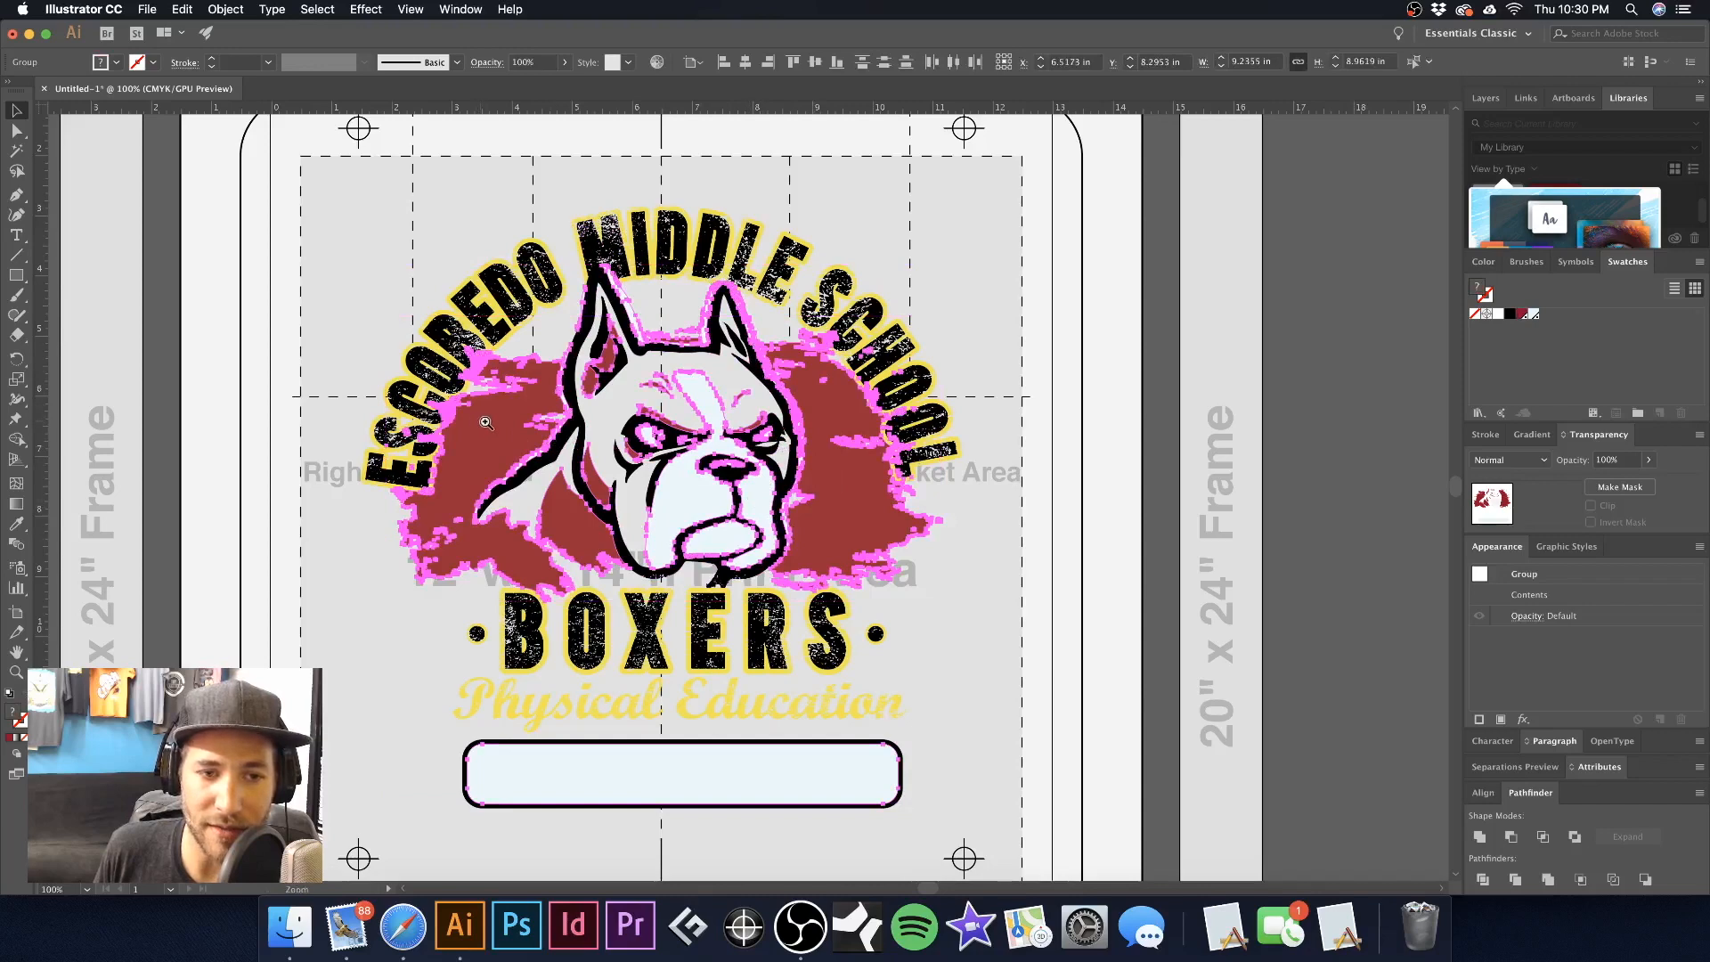
drag(482, 421, 699, 466)
click(699, 466)
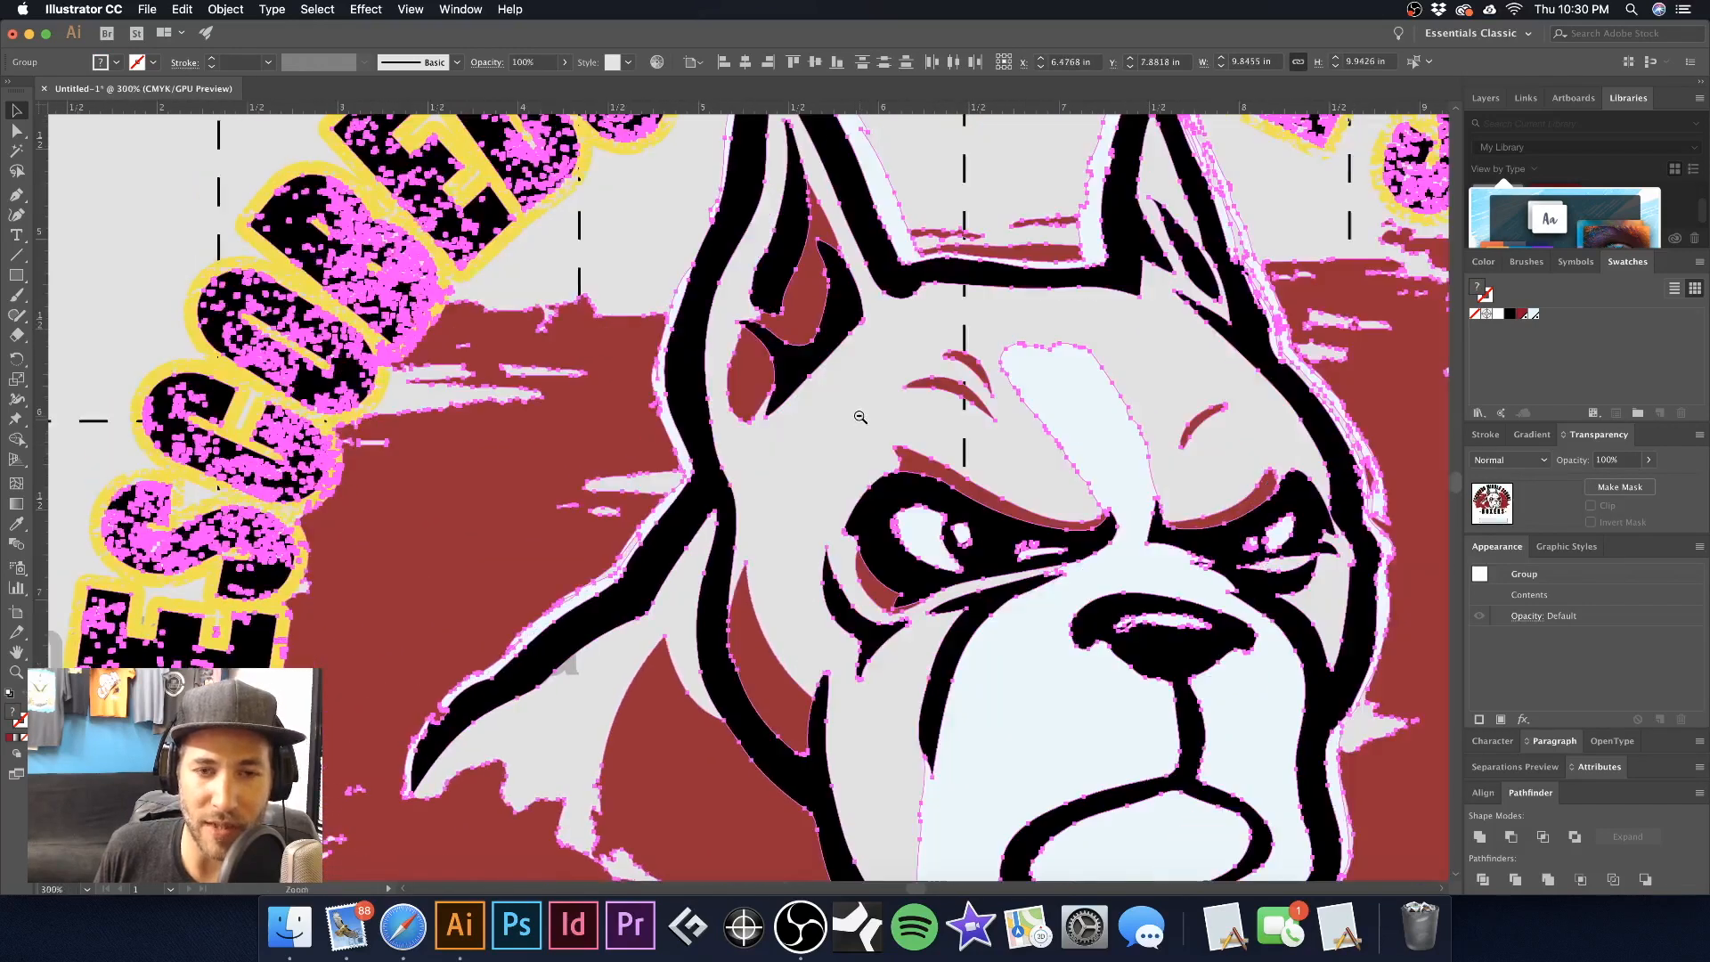
Move the selected color groups from the Art layer onto Layer 7, keeping them in place, and rename that layer Colors
key(super+1)
click(1485, 98)
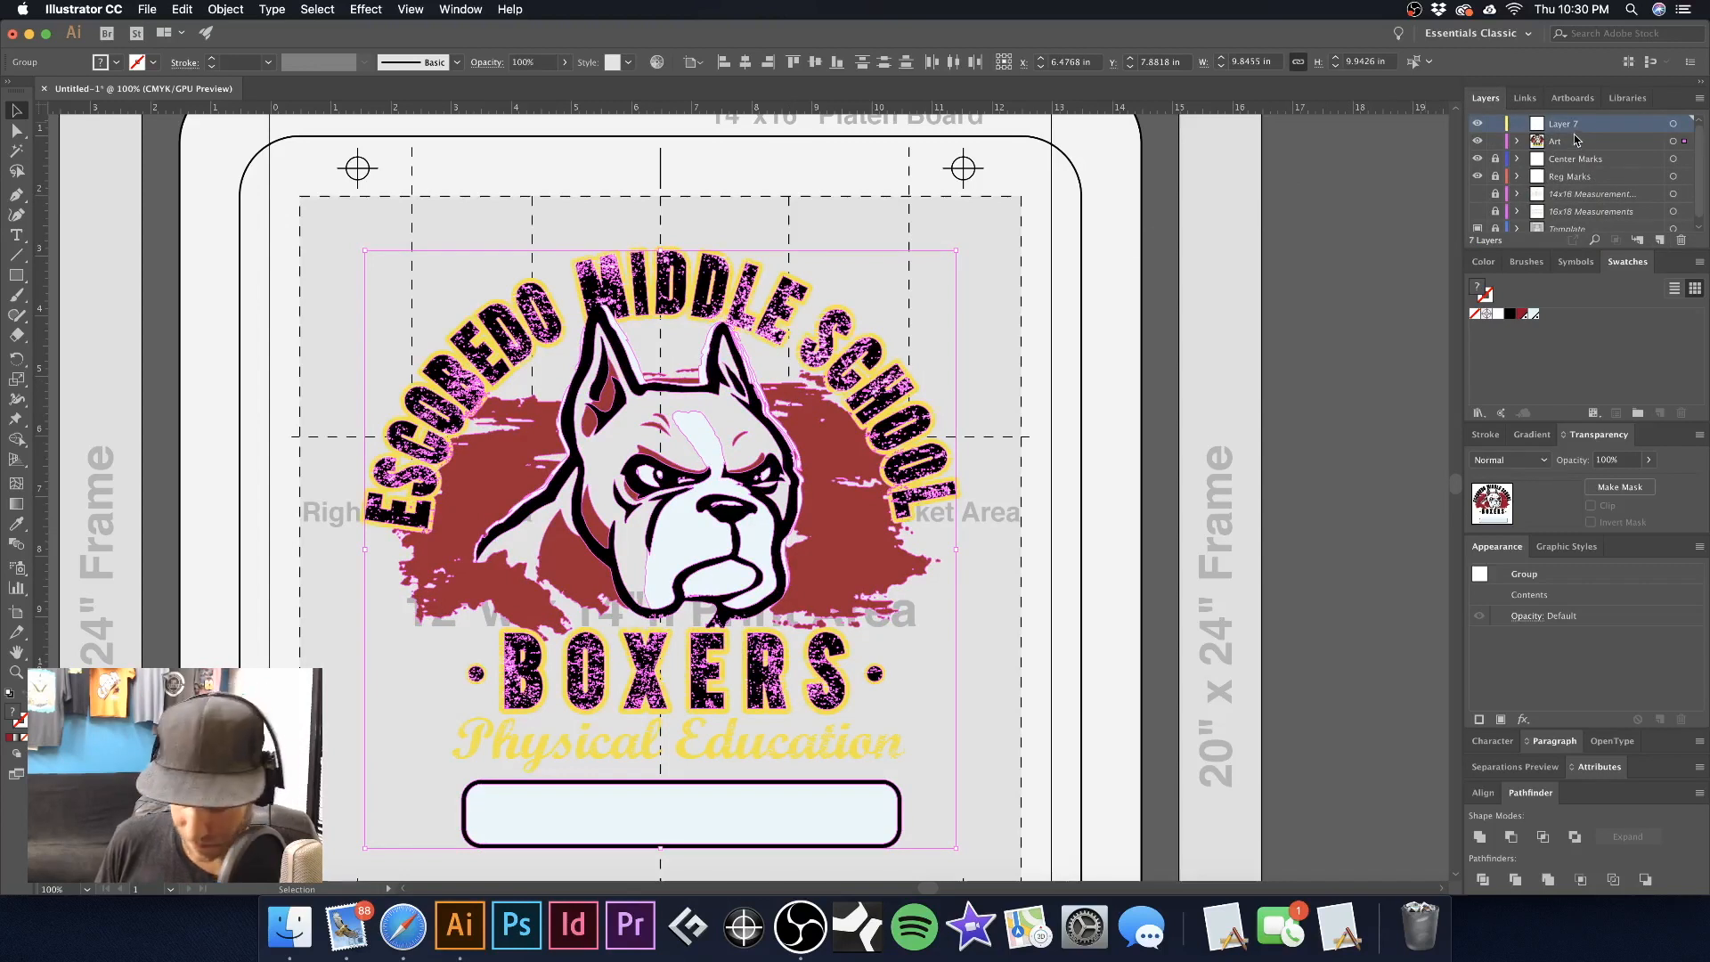
key(super+x)
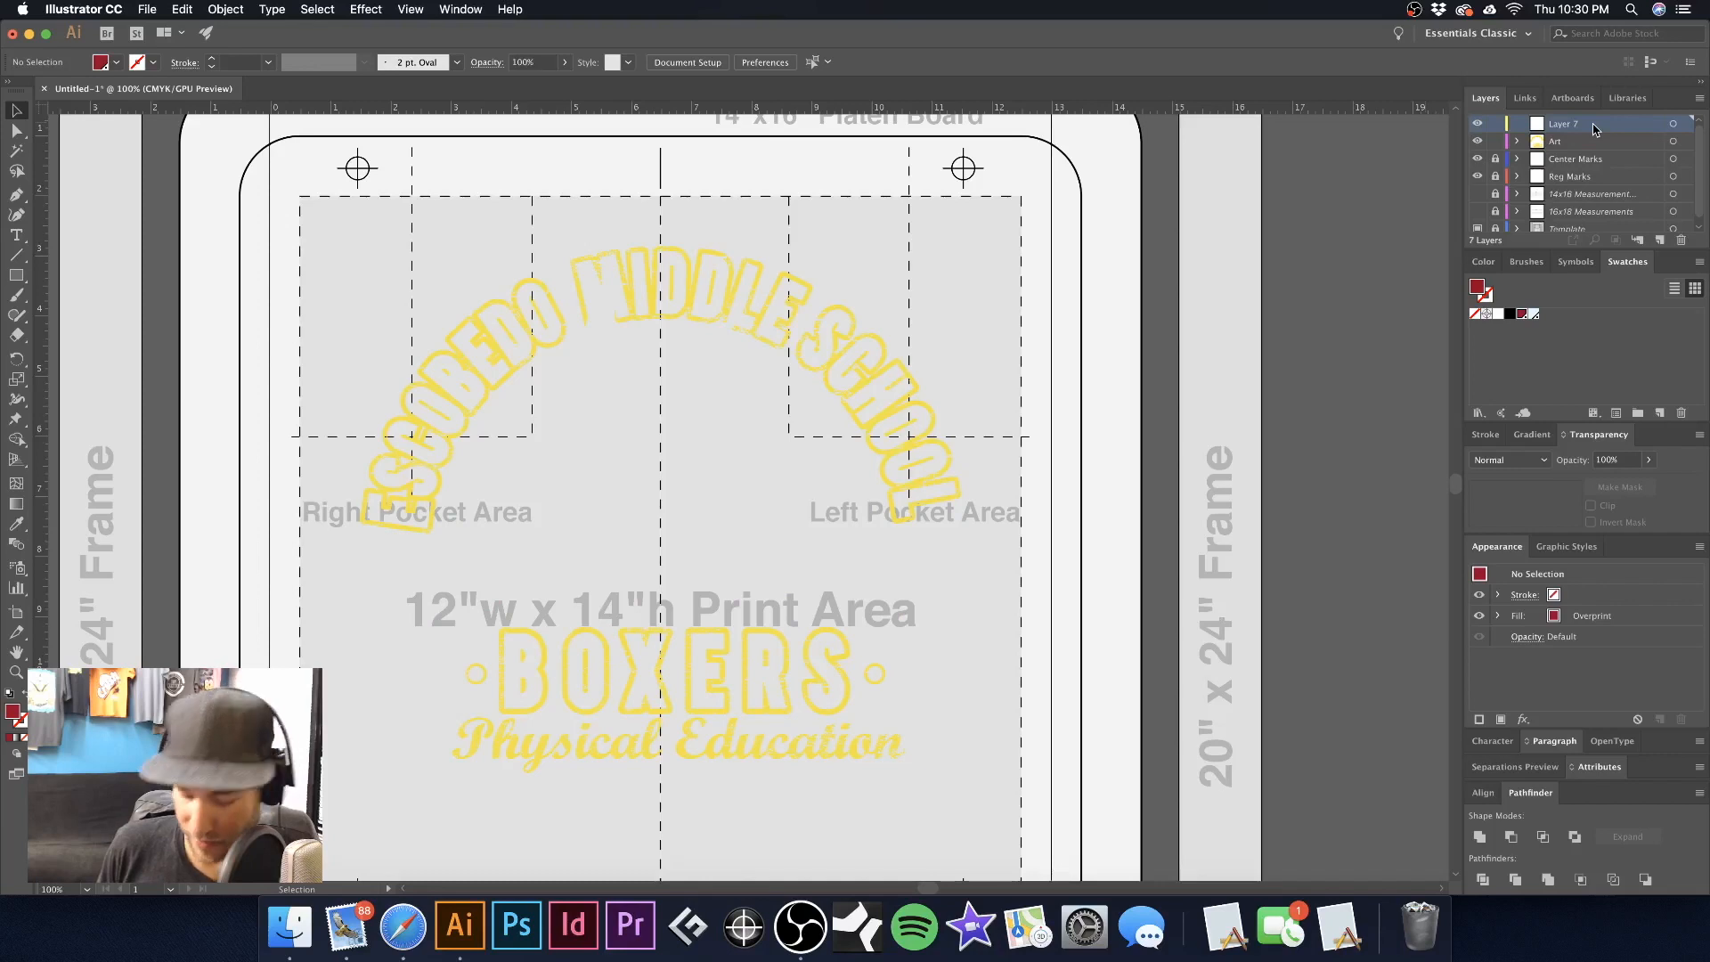
double_click(1569, 126)
text(Colors)
key(Return)
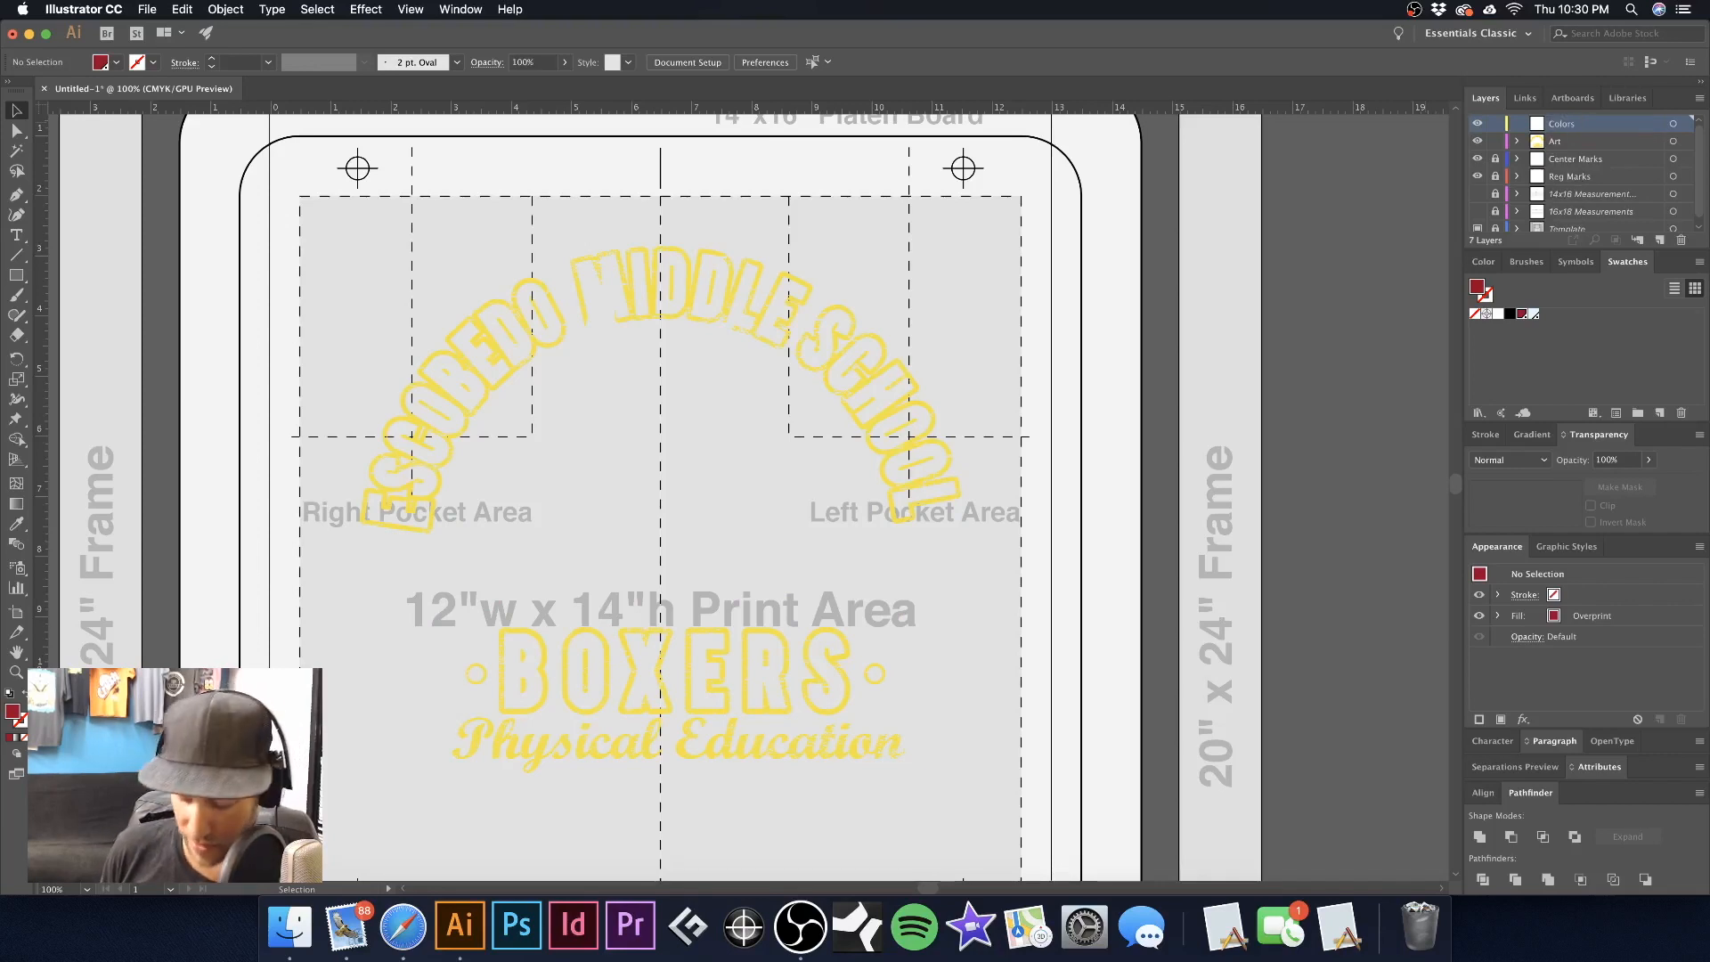
key(super+f)
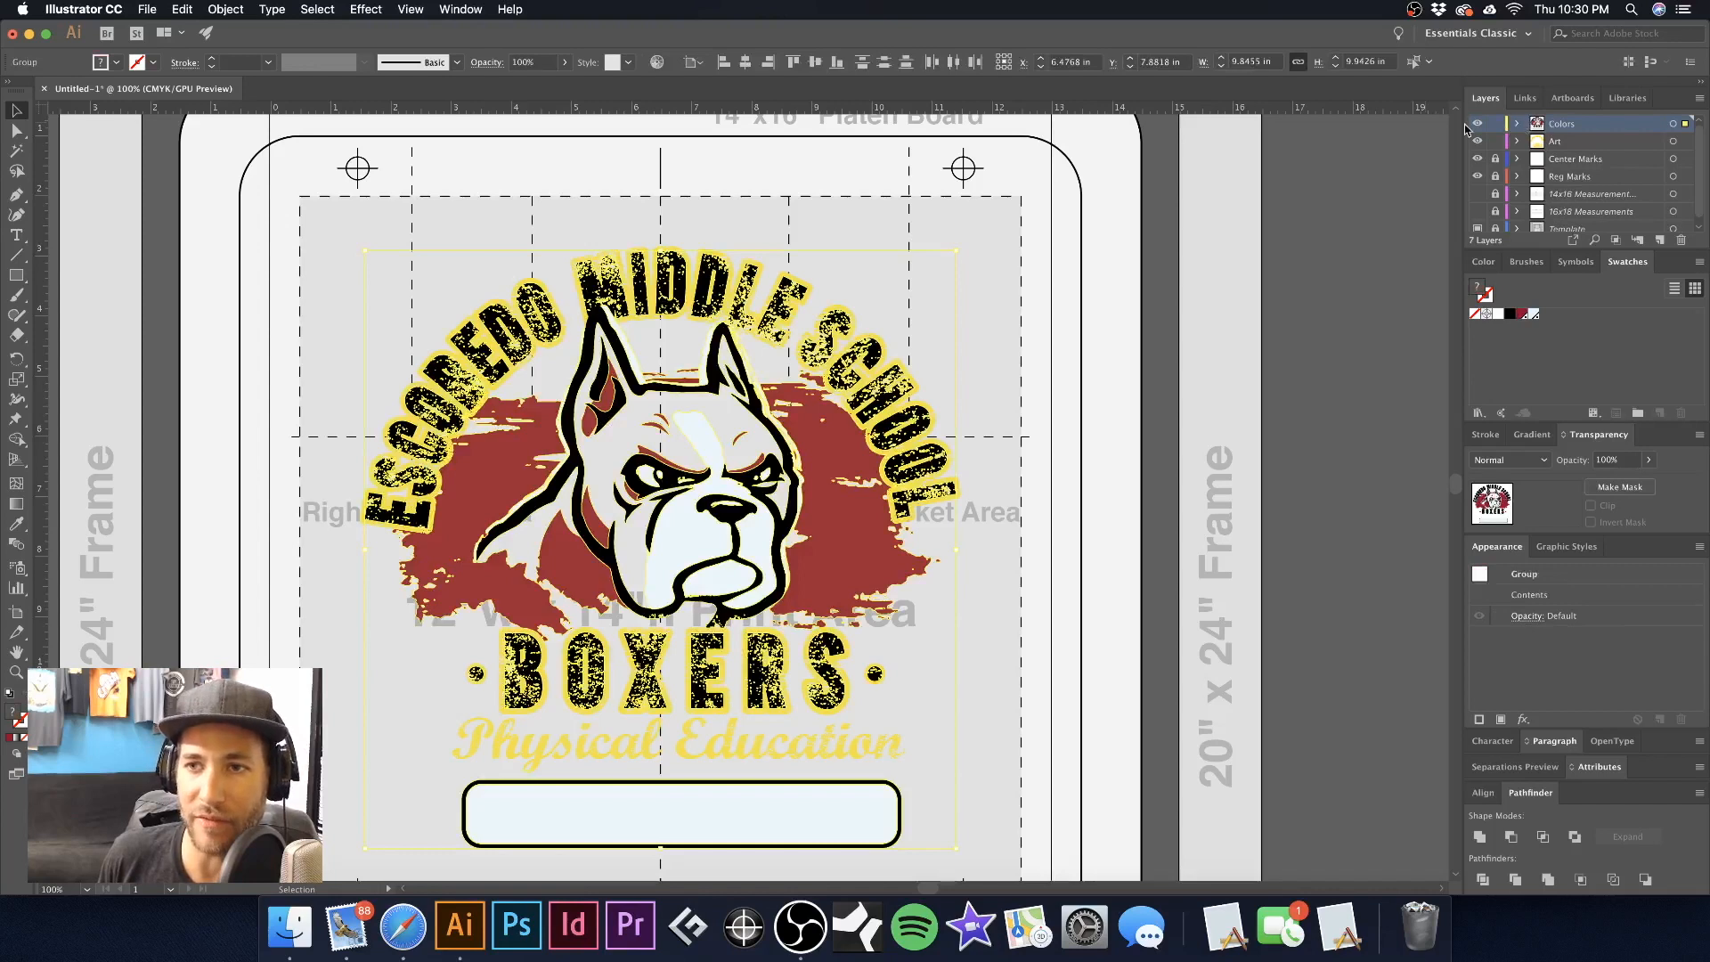
Hide the Colors layer and examine the paths remaining on the Art layer in Outline view
click(1478, 123)
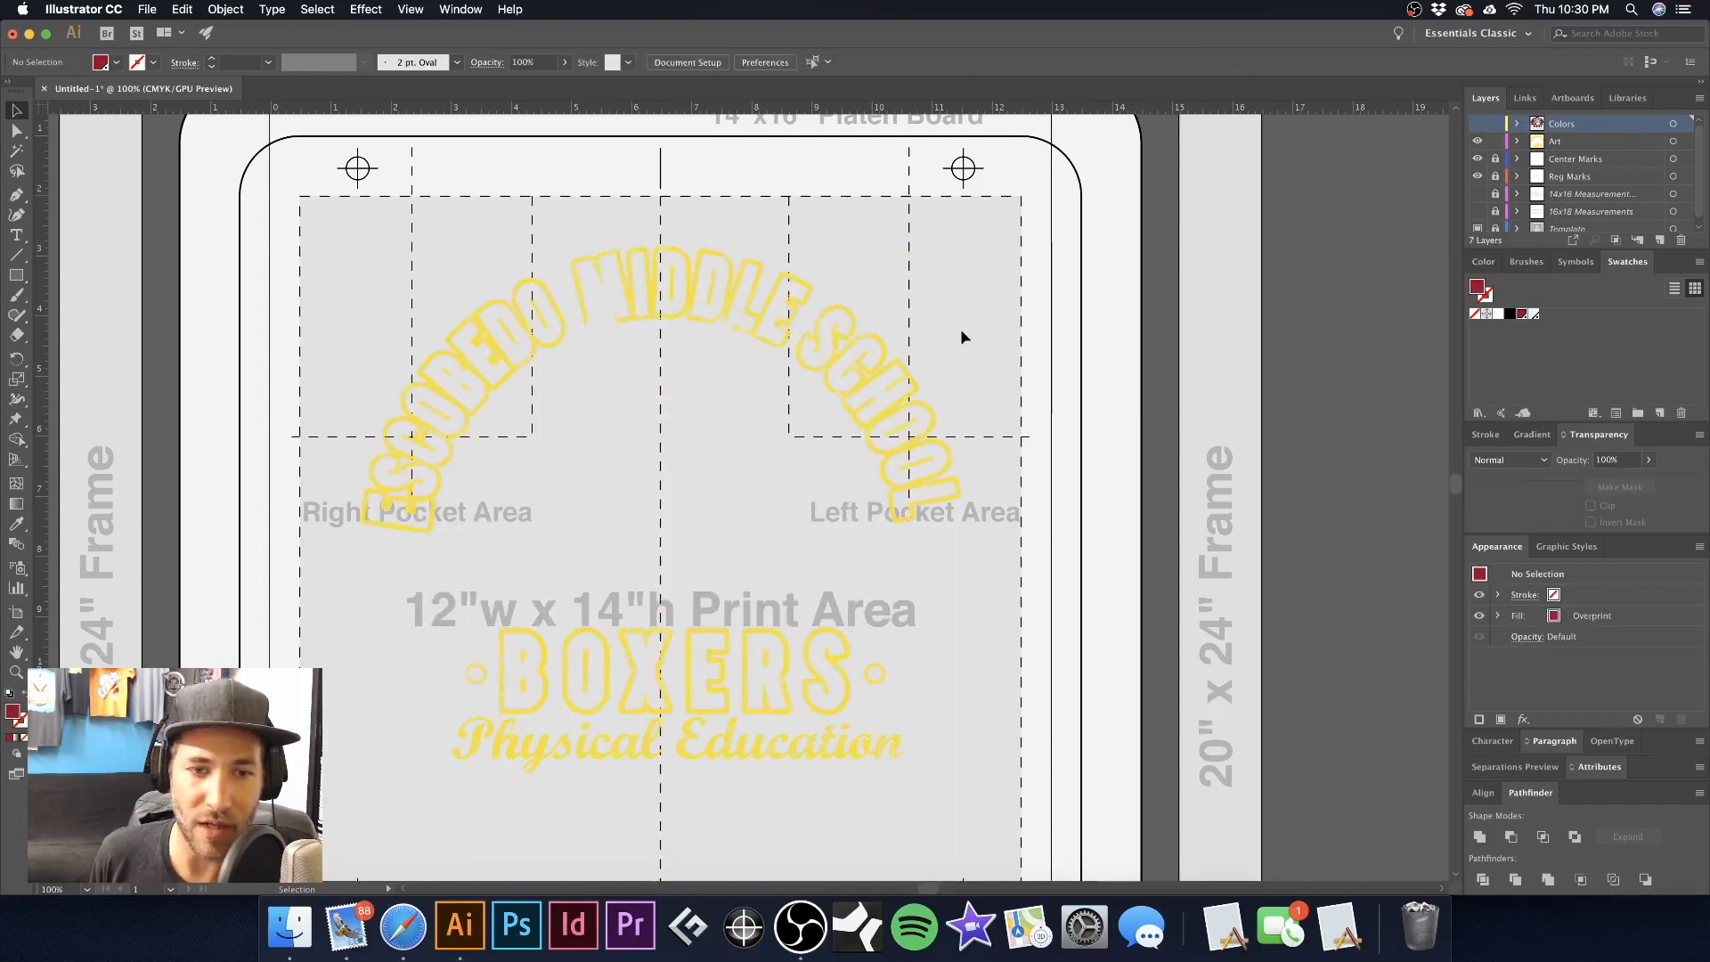
scroll(962, 328, down, 3)
scroll(961, 328, left, 2)
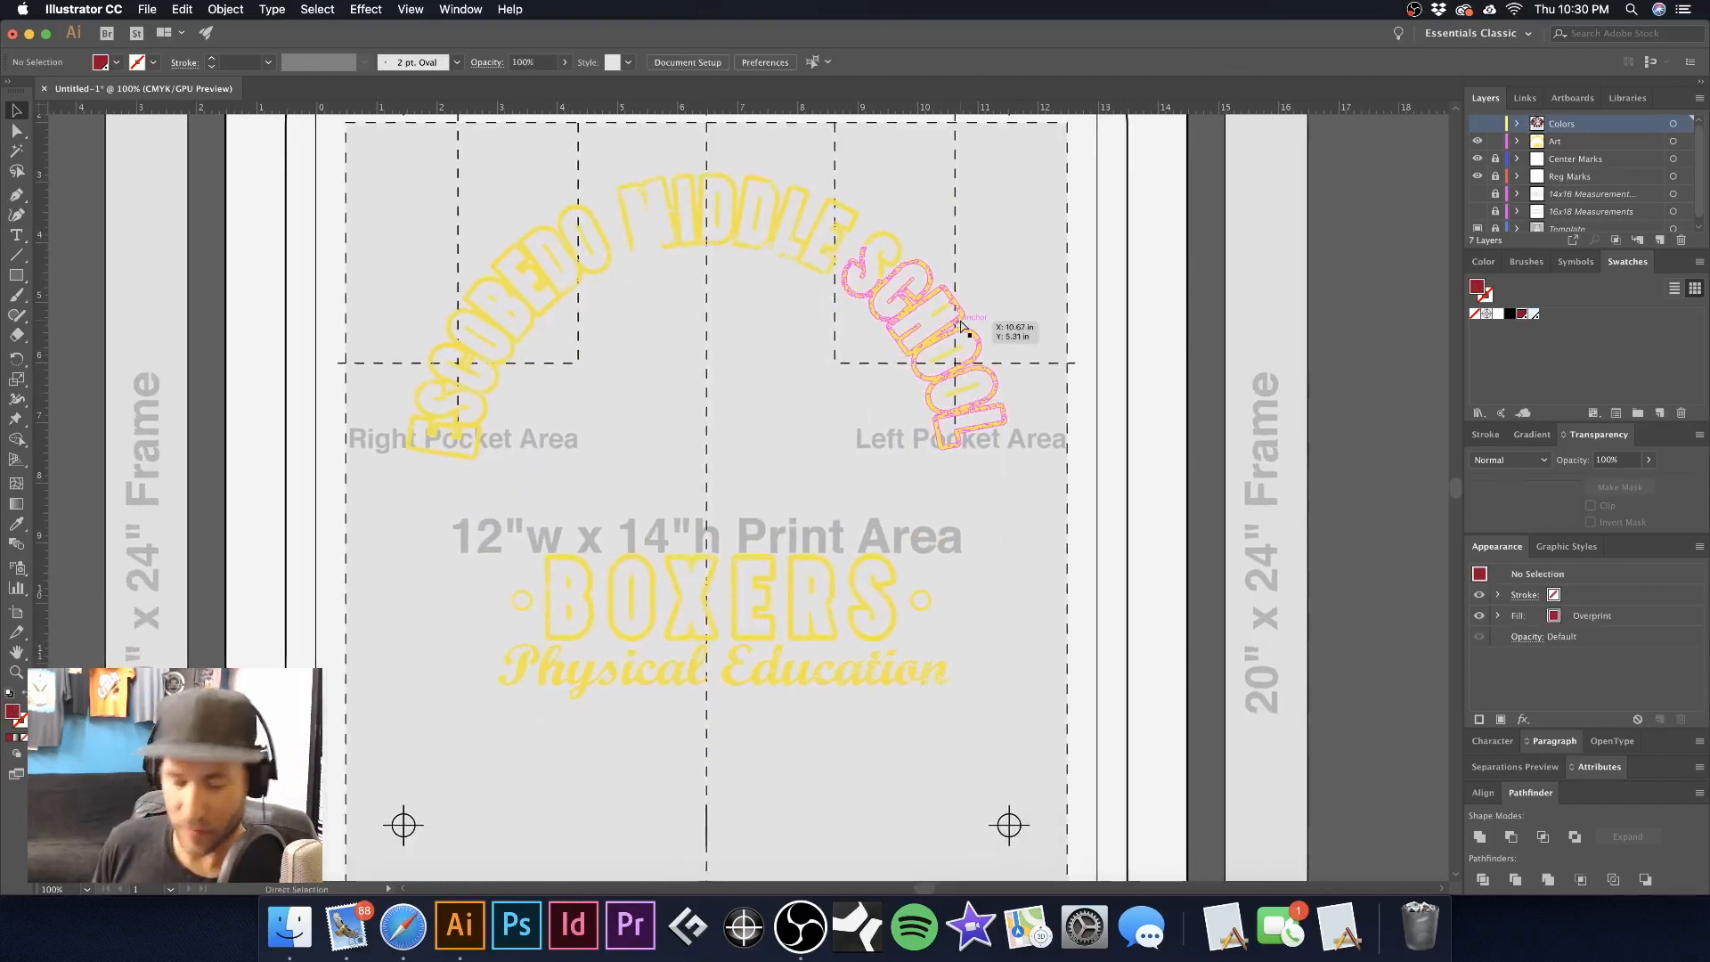
key(super+y)
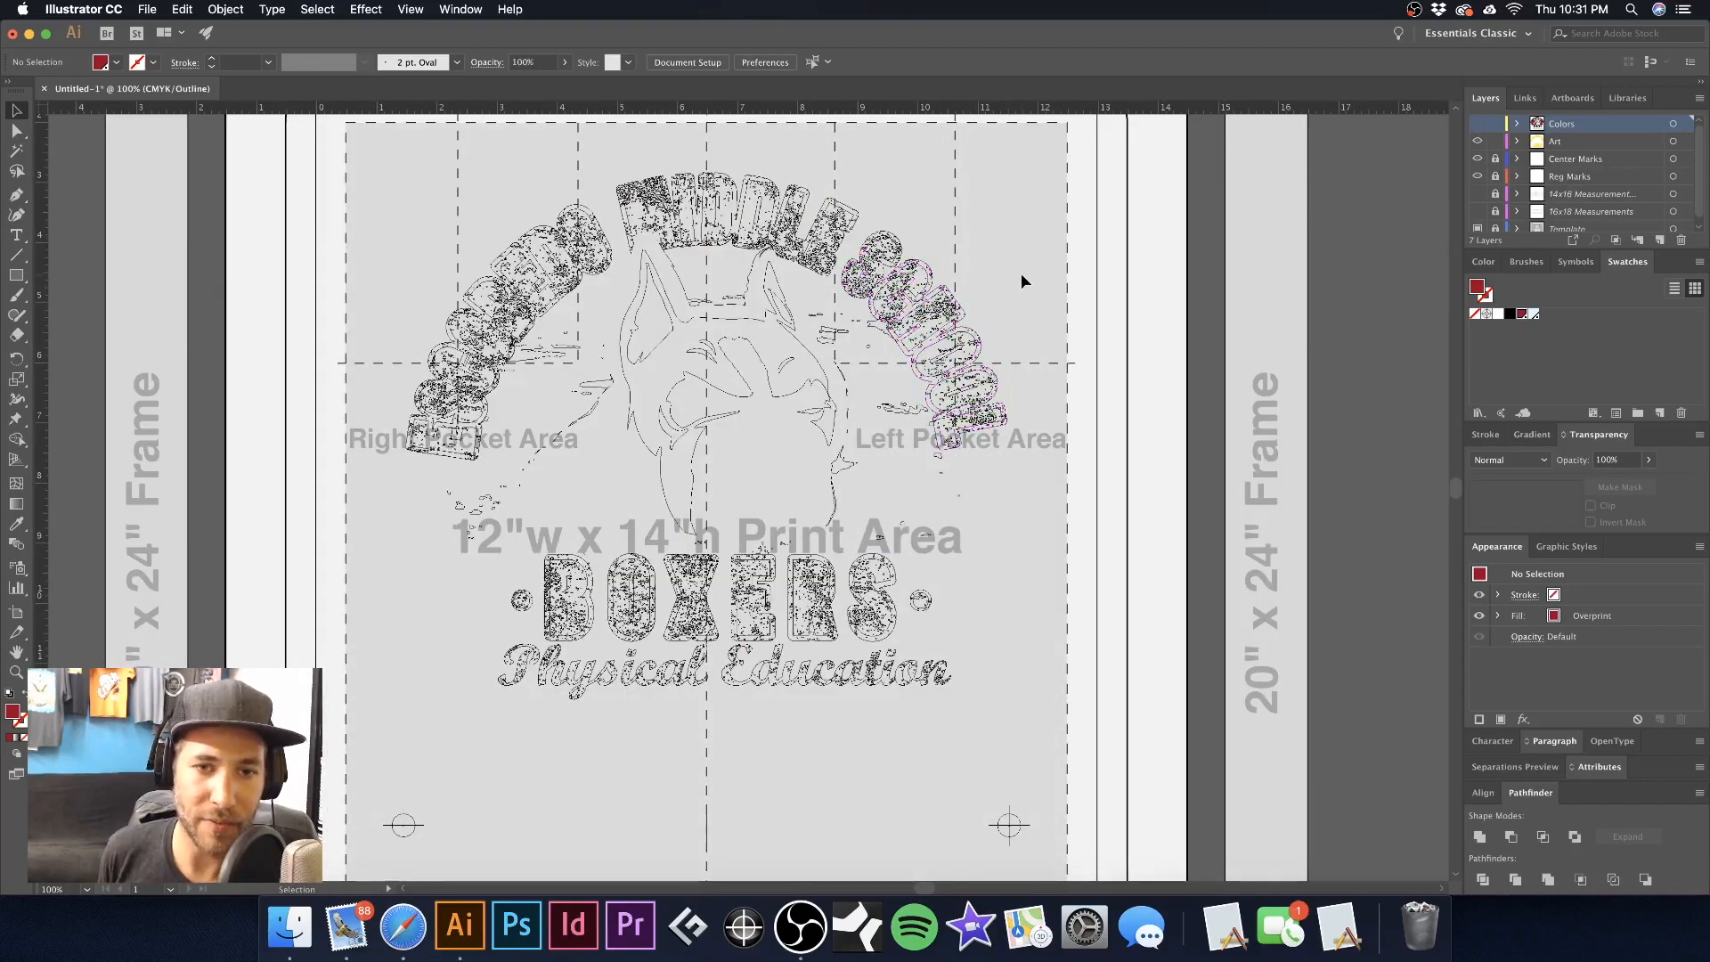
drag(773, 399, 825, 360)
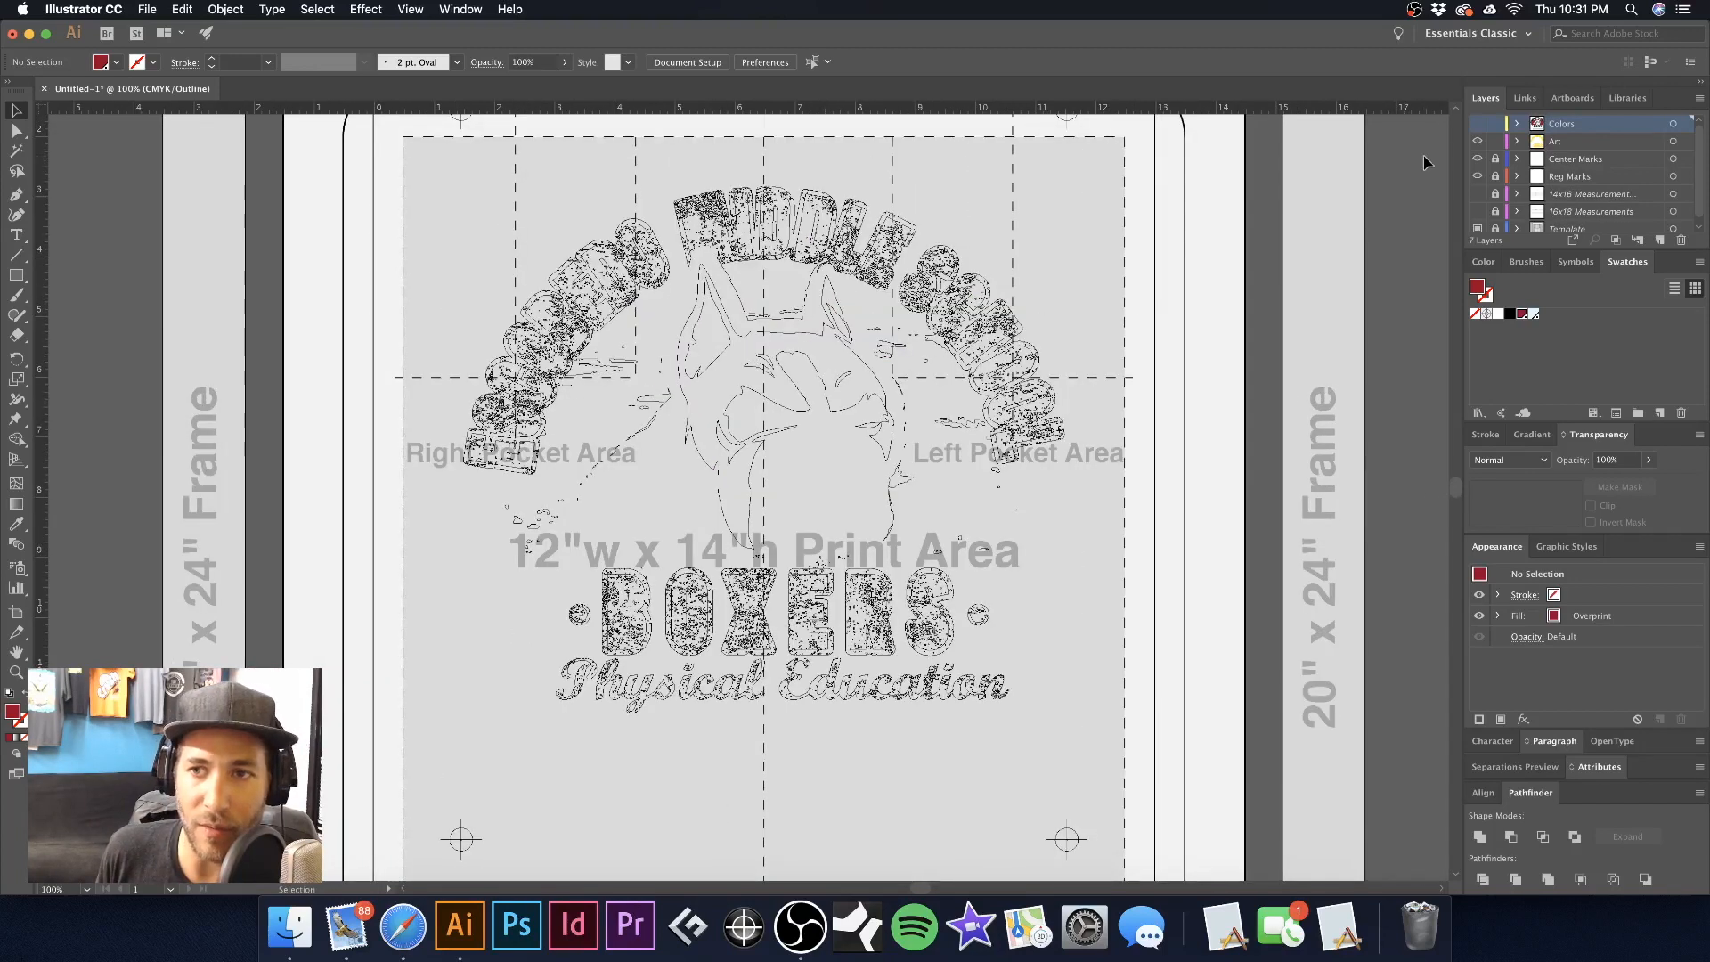
Compare the artwork with the Colors layer shown and hidden in Outline and Preview views, ending with everything visible in Preview
click(1477, 126)
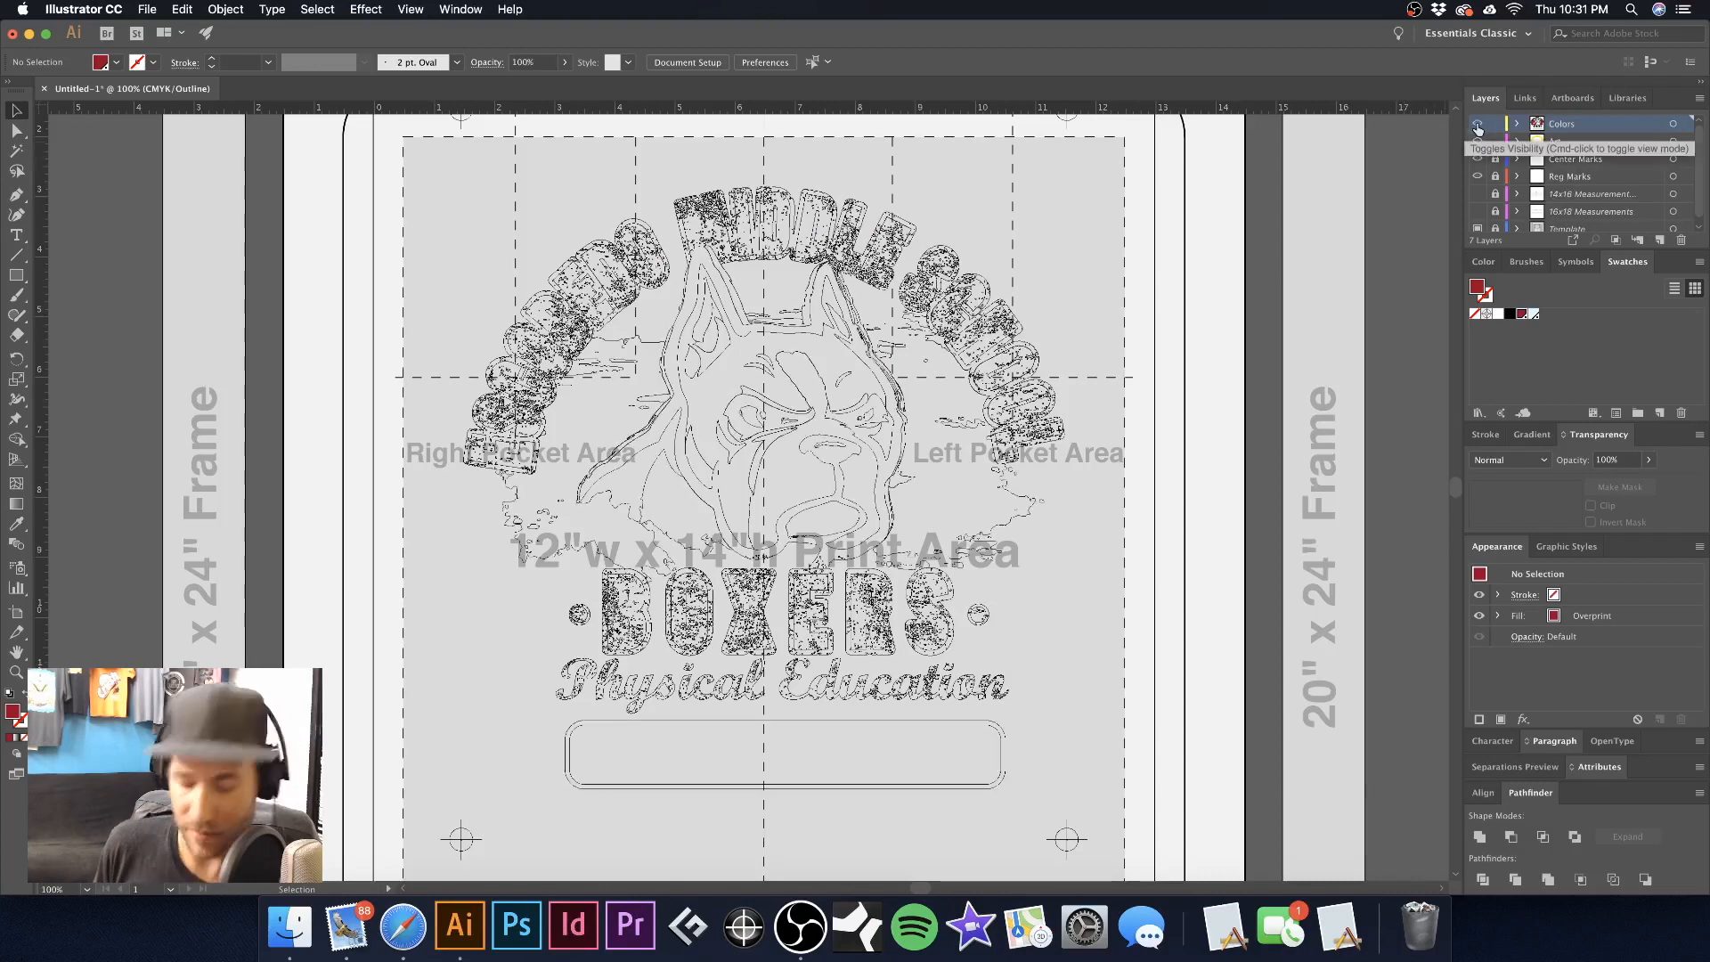
key(super+y)
click(1478, 126)
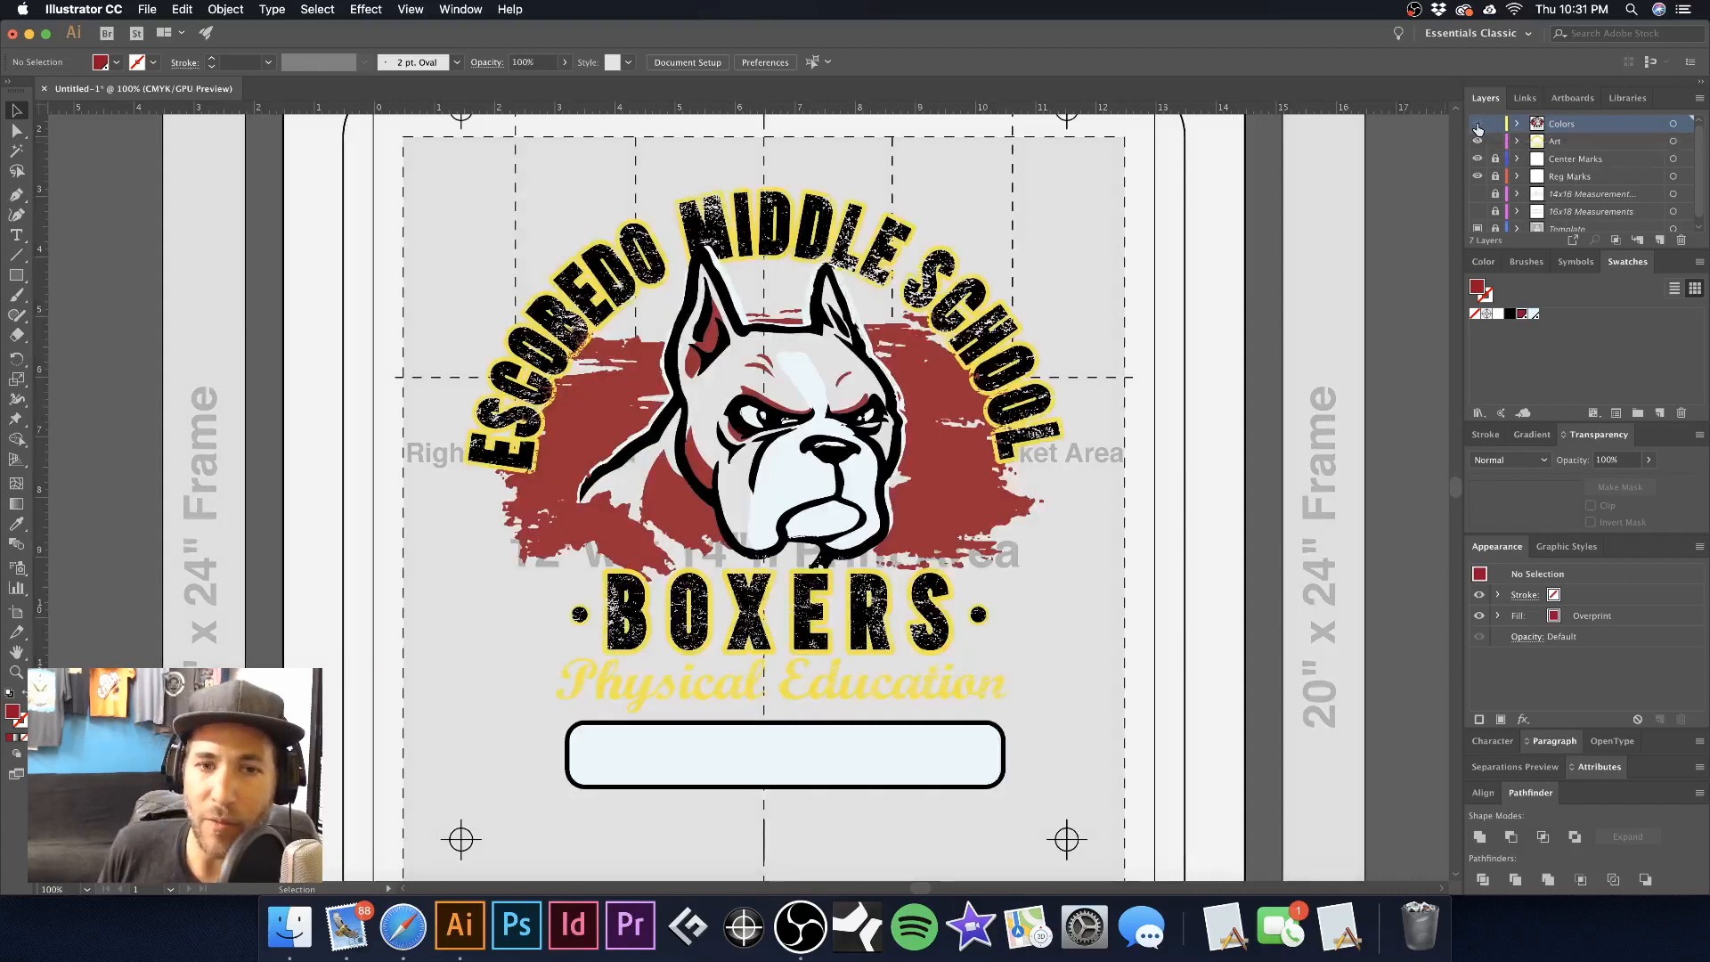
click(1477, 127)
click(1477, 127)
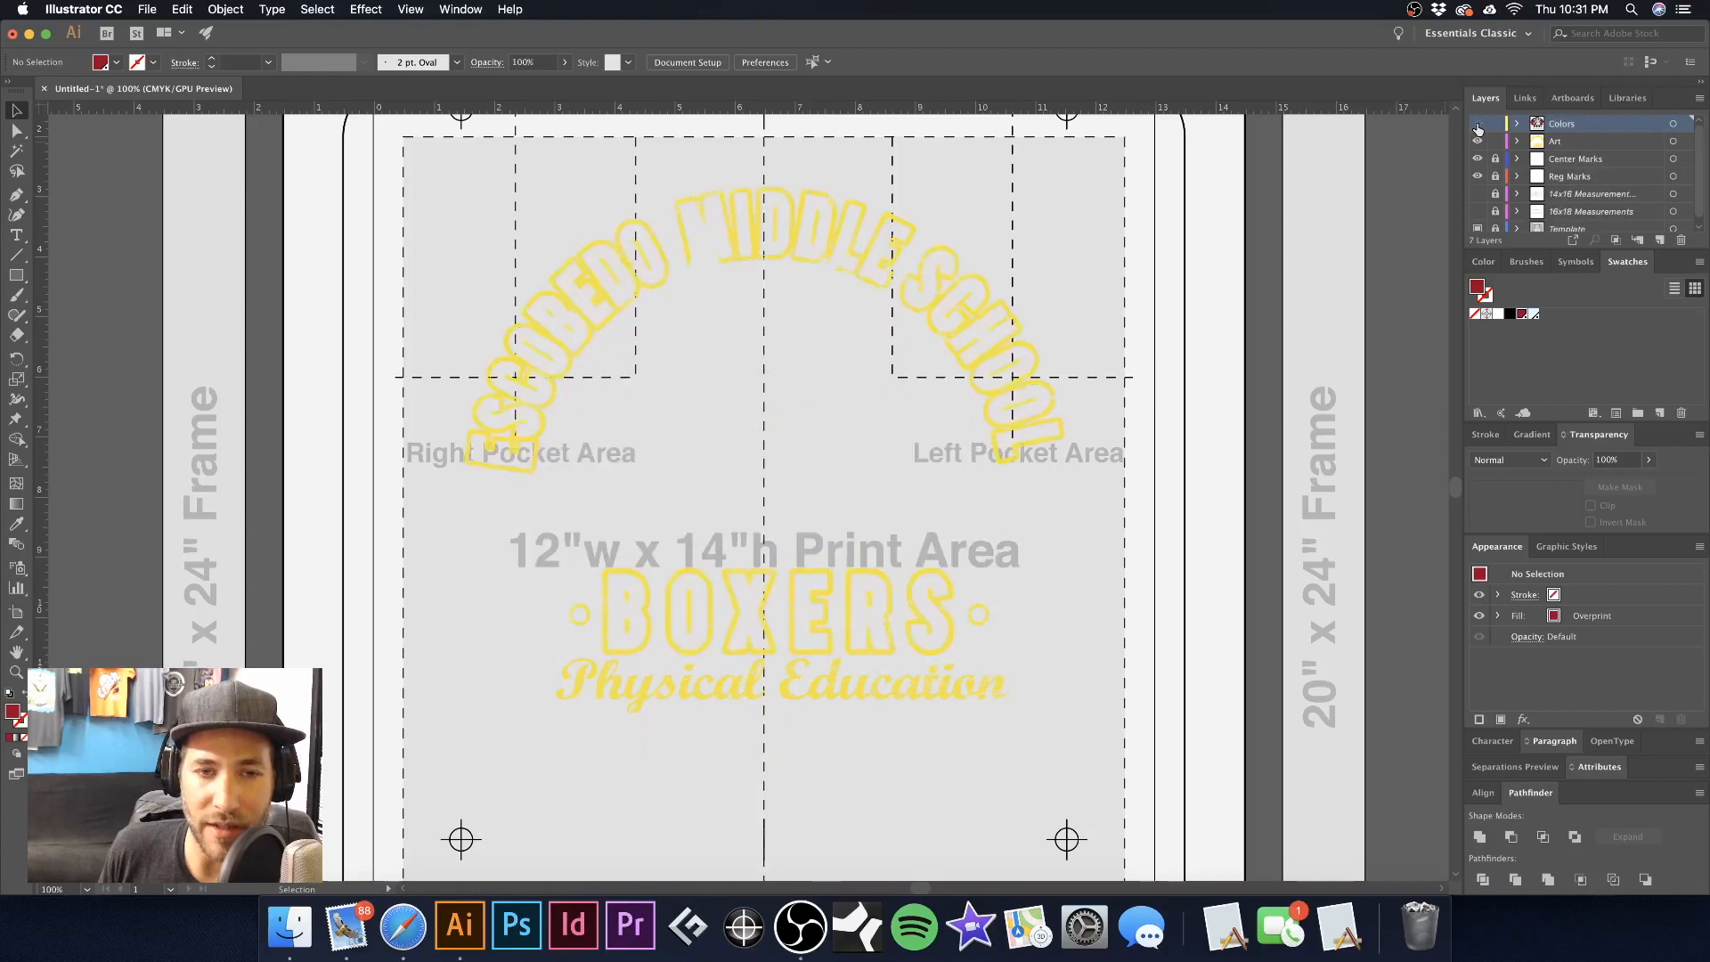
key(super+y)
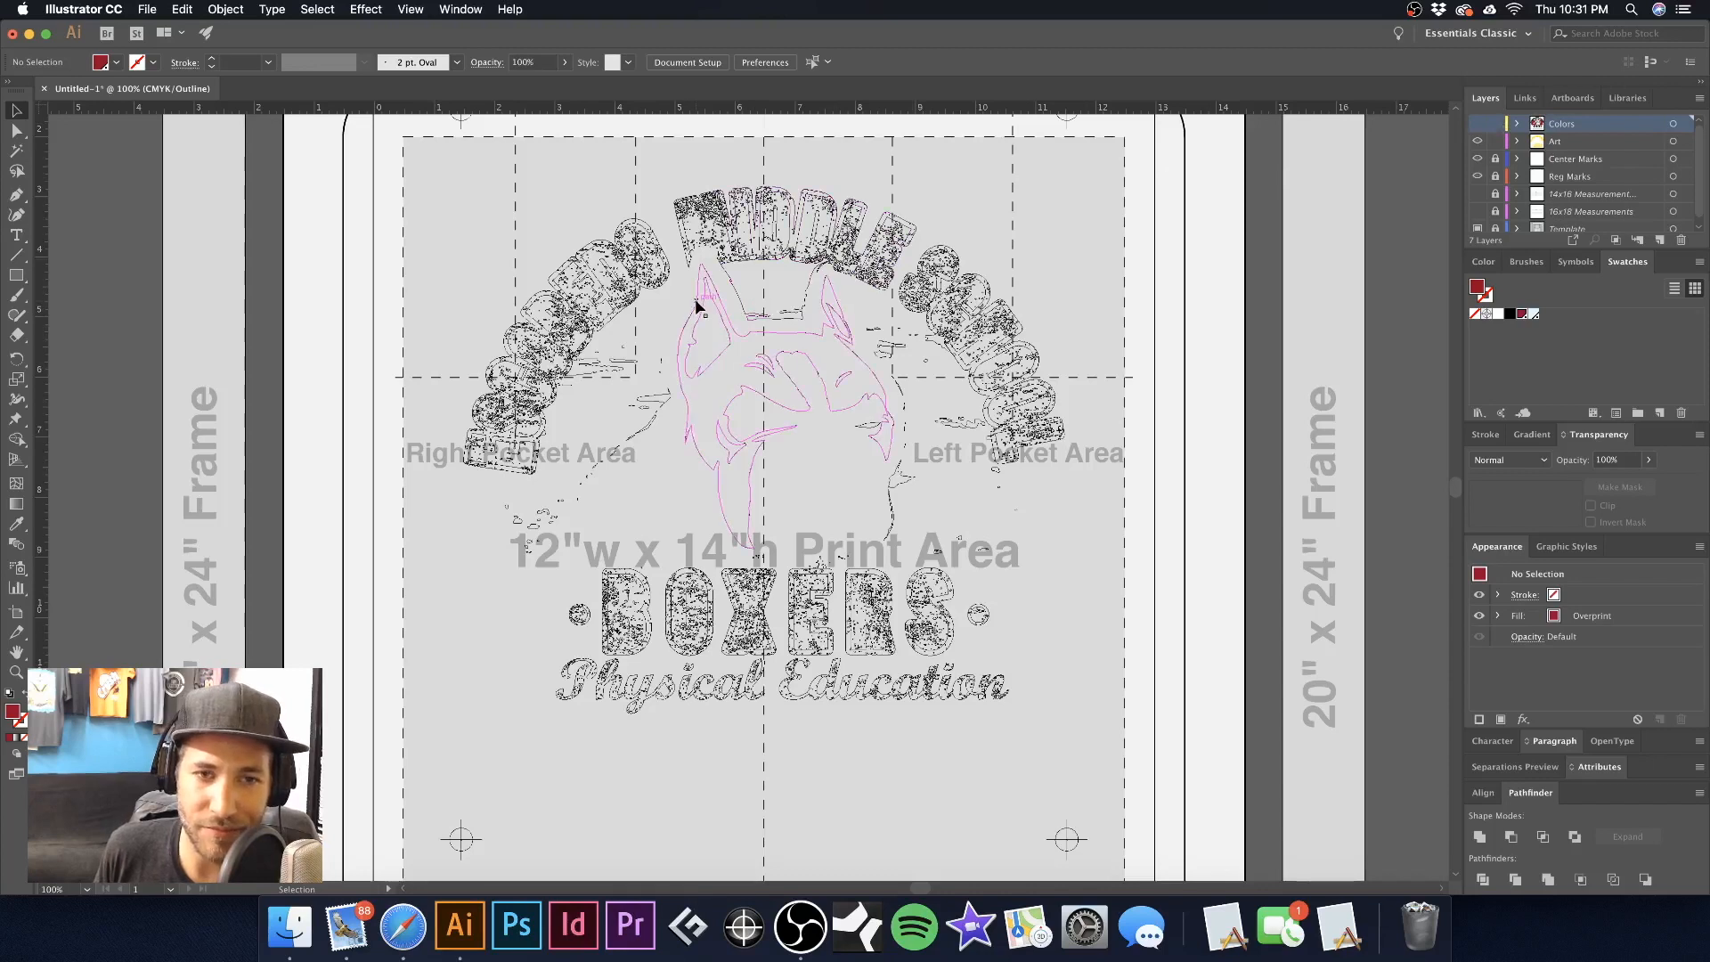
click(1477, 123)
key(super+y)
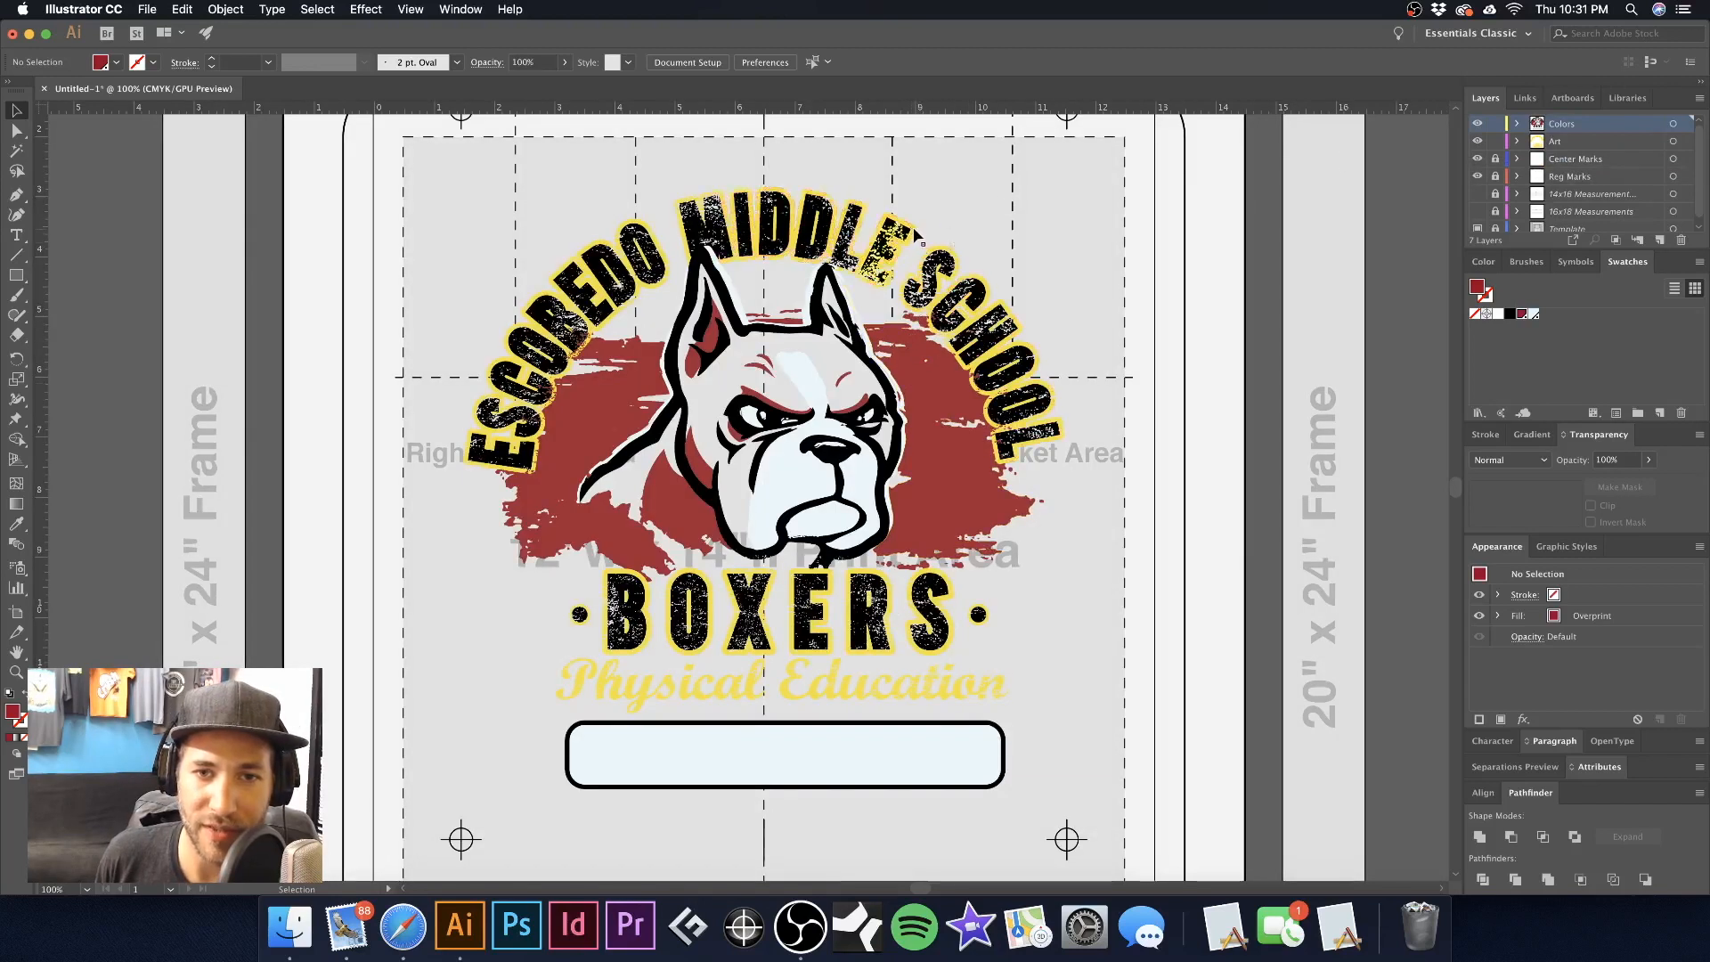
Try moving the yellow artwork group and its invisible leftover shapes off to the side of the logo
drag(917, 234, 1308, 196)
drag(1244, 278, 961, 317)
key(super+z)
click(909, 314)
drag(552, 246, 1373, 212)
alt+super+click(1067, 358)
alt+super+click(1067, 357)
drag(1002, 362, 1200, 155)
drag(861, 292, 1112, 253)
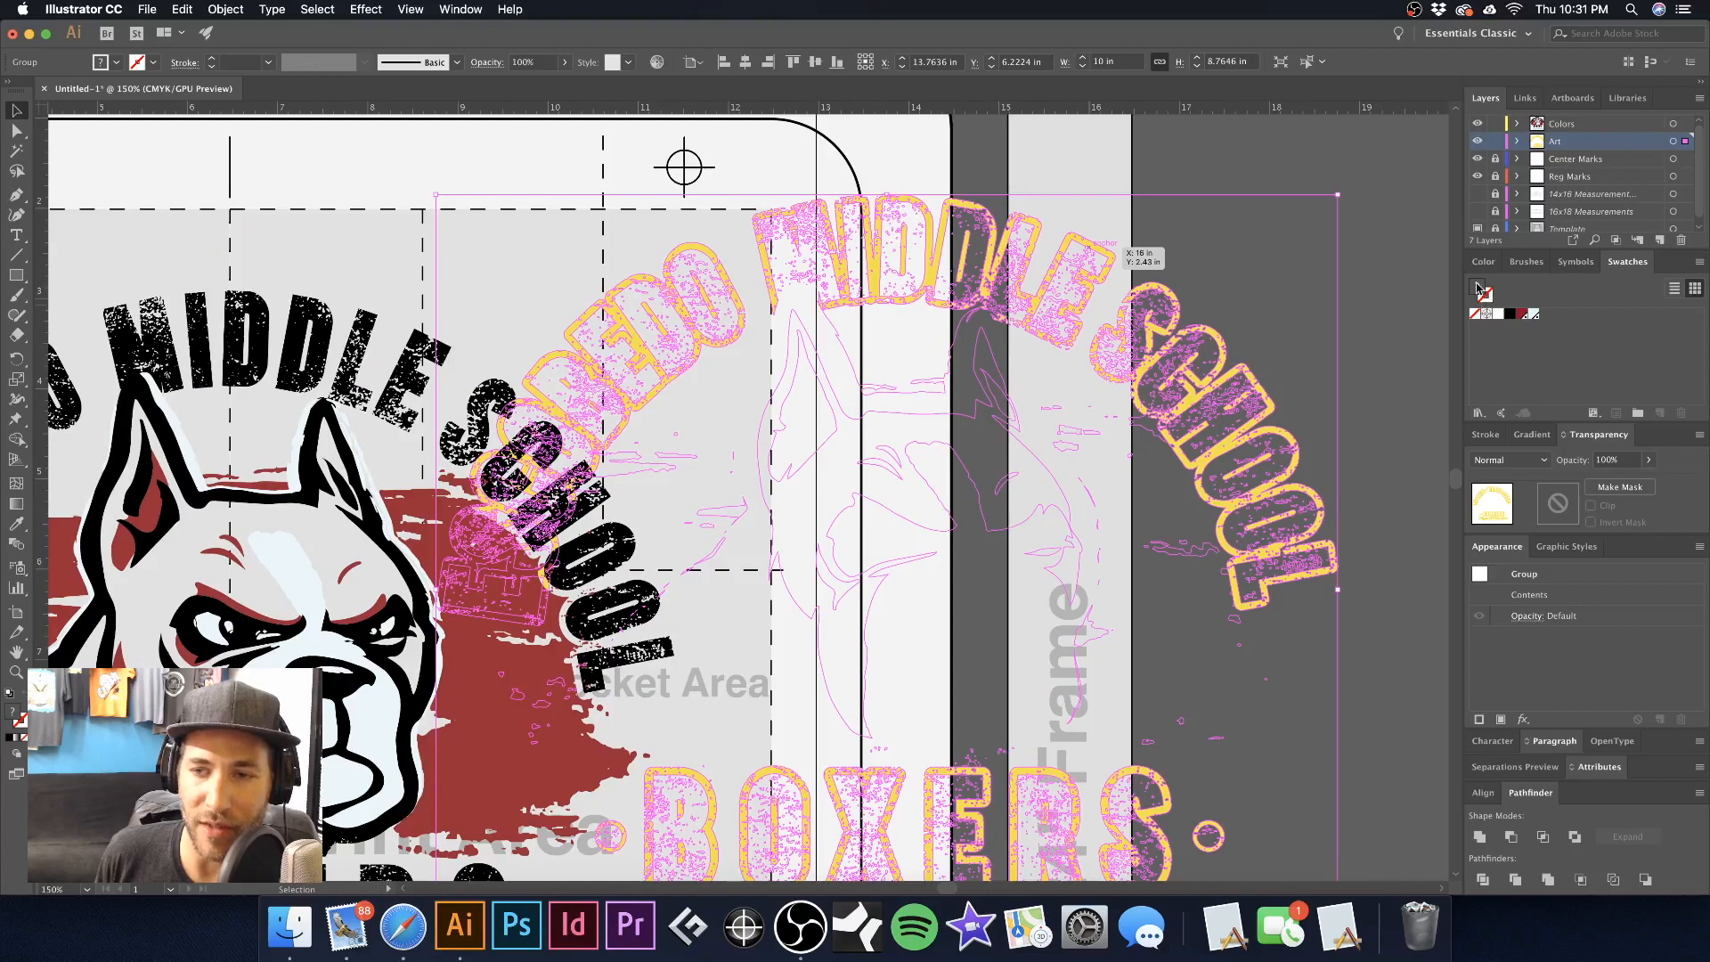
Try filling the whole moved group with the Cardinal Red swatch and shift it farther from the logo
click(1527, 317)
click(1309, 265)
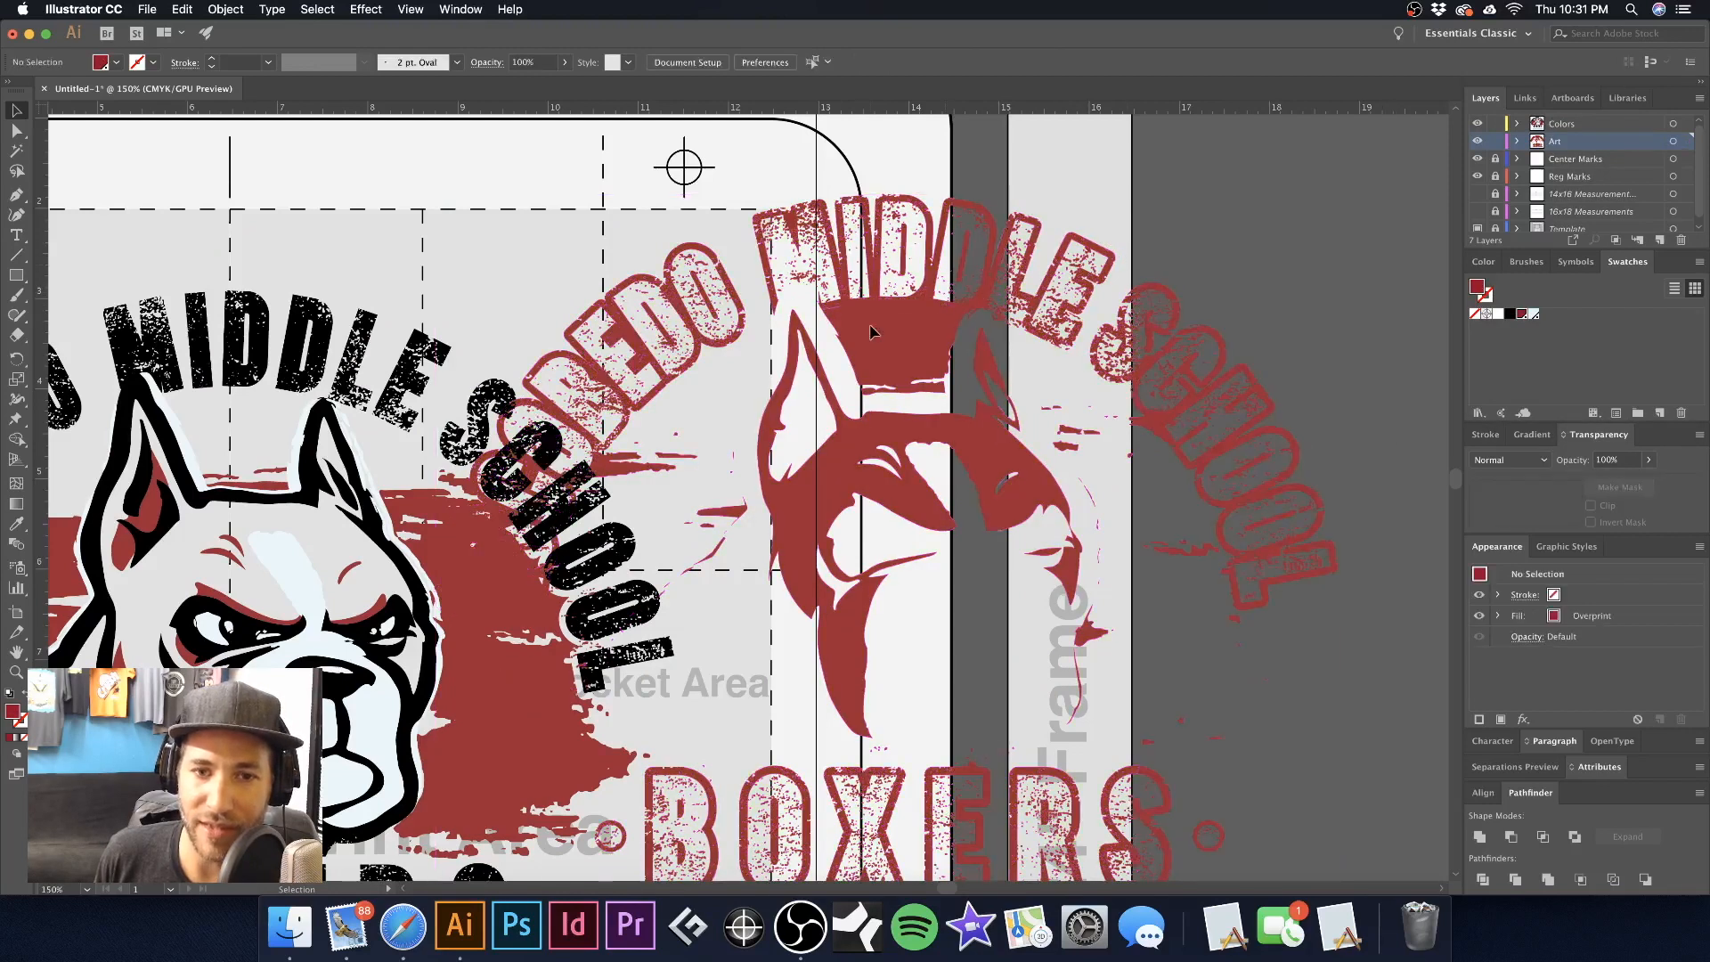
drag(909, 319, 1182, 260)
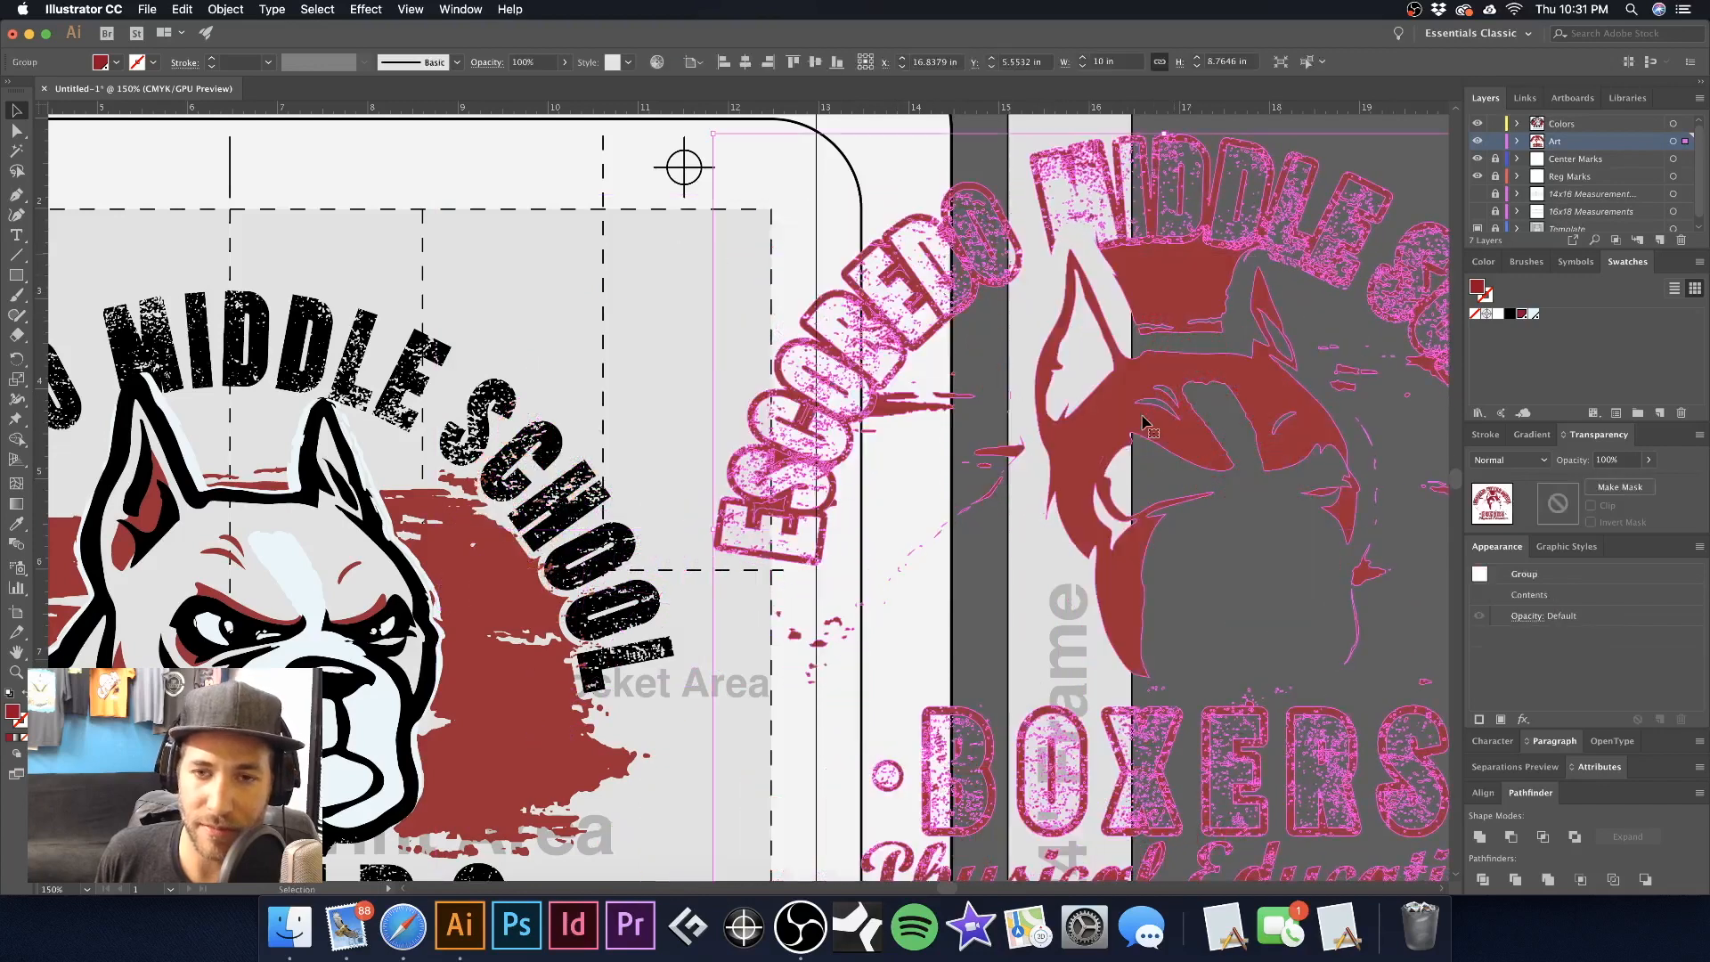
Undo the Cardinal Red fill and the moves of the yellow artwork group
key(ctrl+z)
key(ctrl+z)
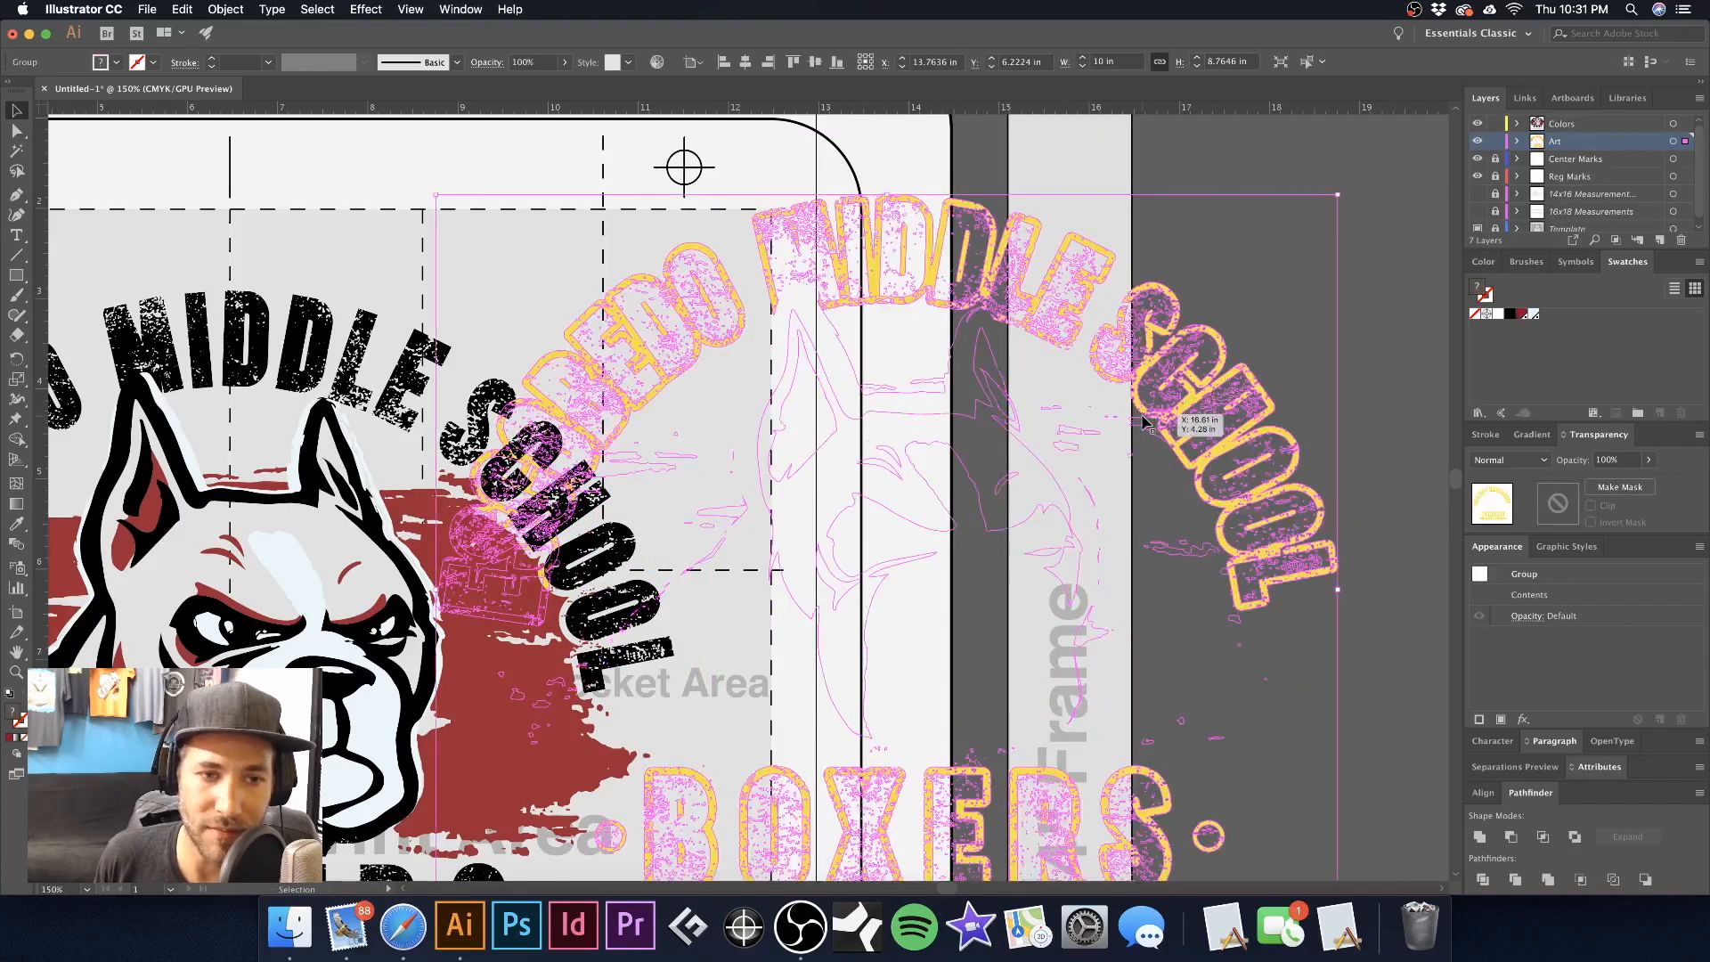
key(super+z)
key(super+z)
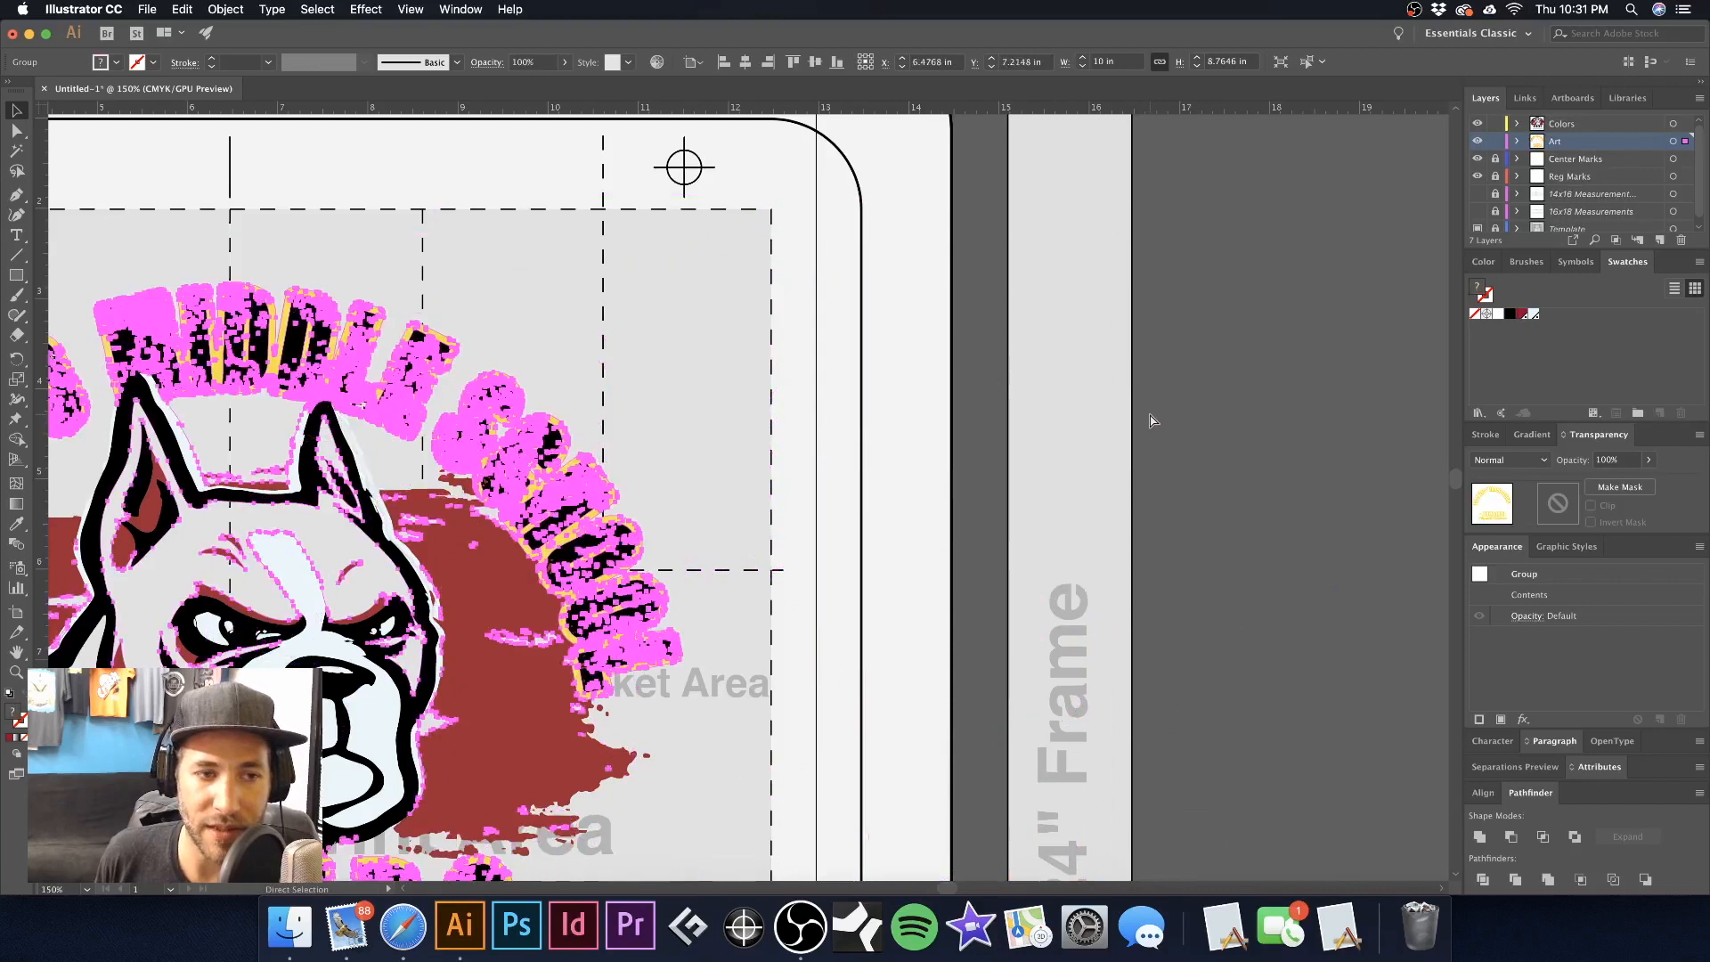
Deselect everything and hide the Colors layer so only the yellow lettering outlines of the Art layer remain in view
click(1221, 374)
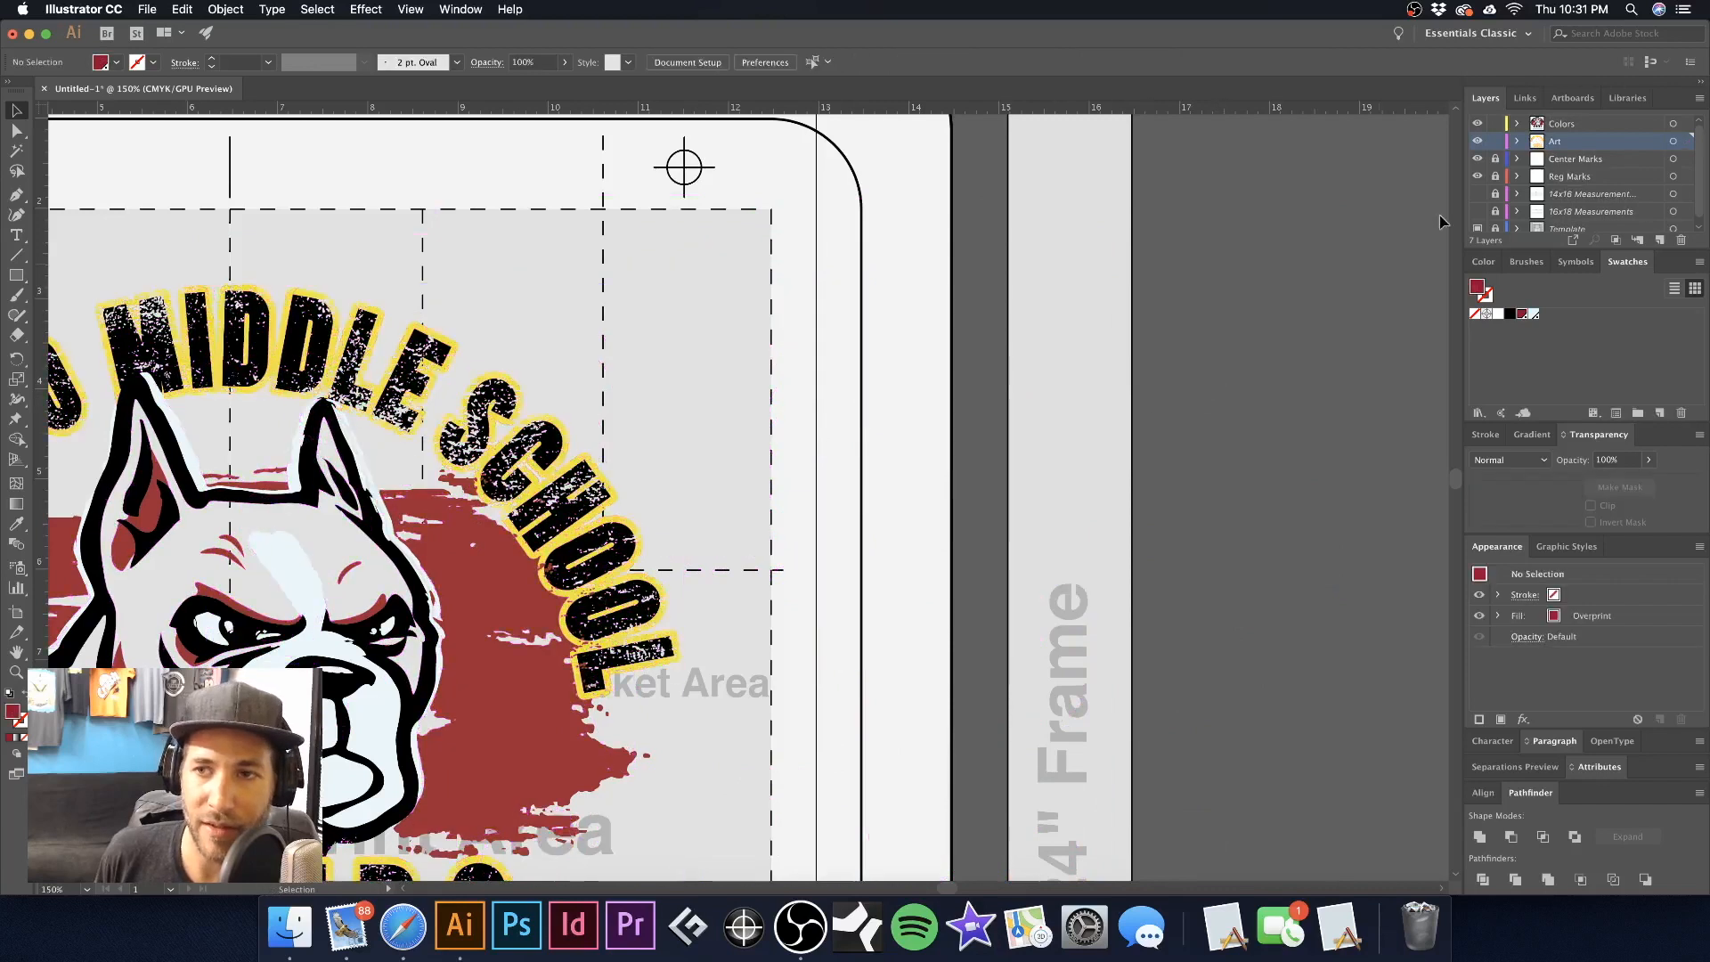
click(1478, 124)
scroll(491, 266, left, 5)
drag(443, 243, 983, 464)
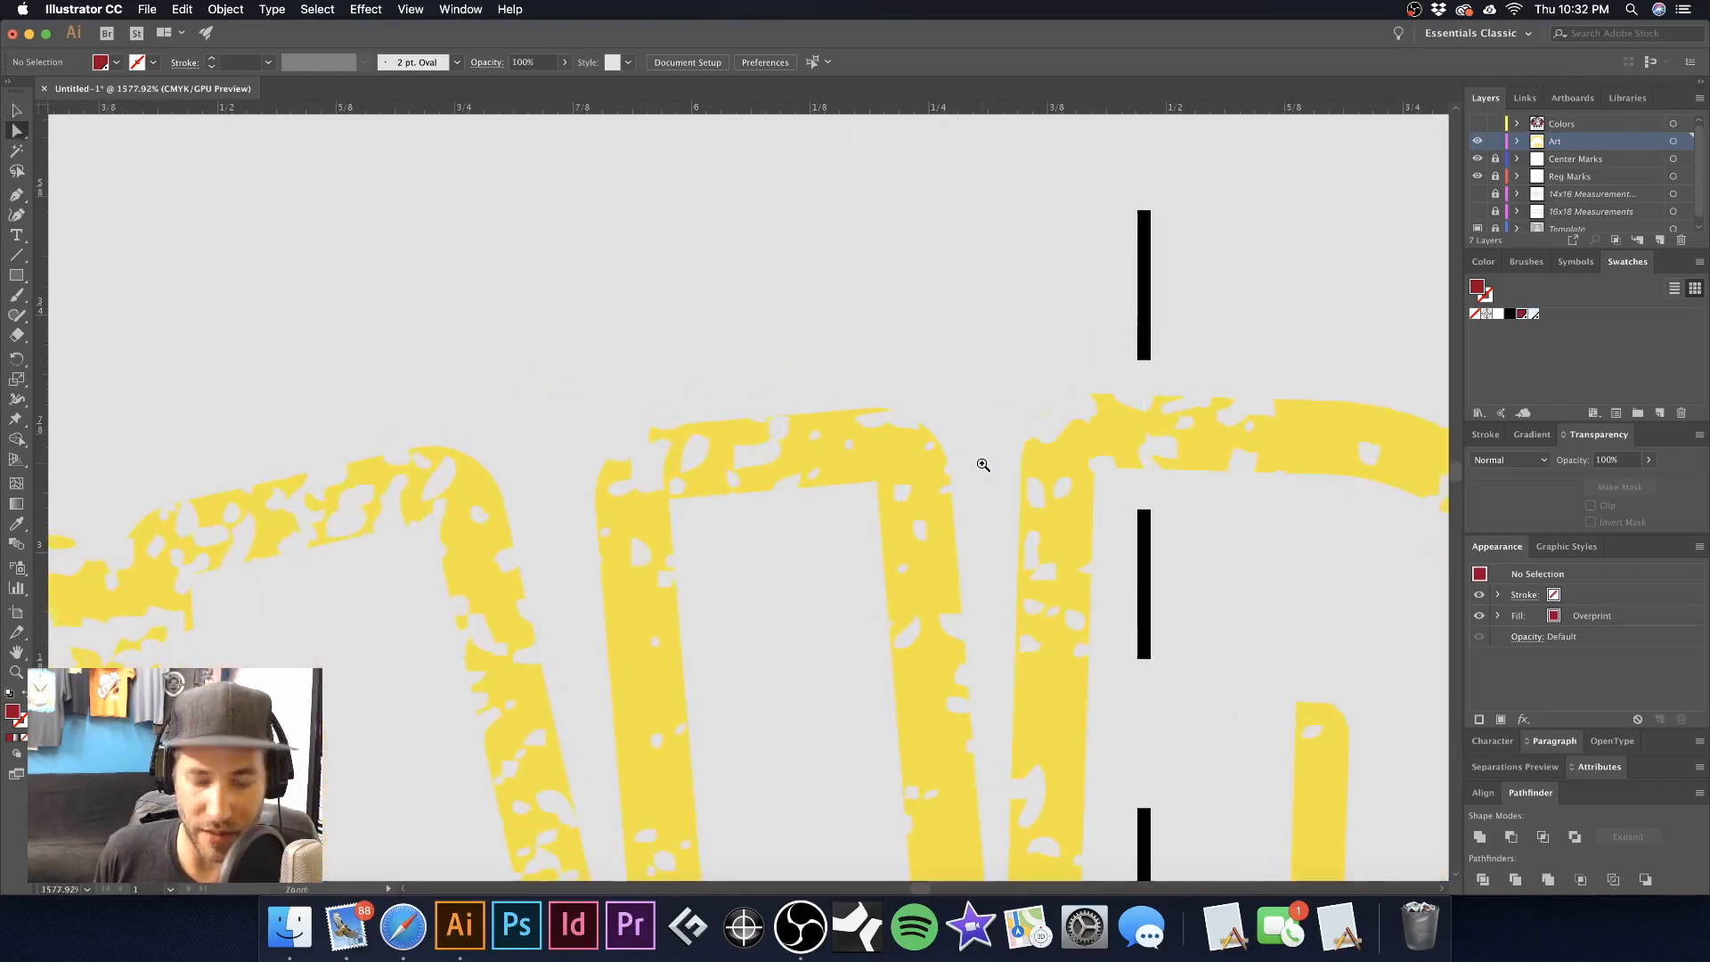
click(896, 461)
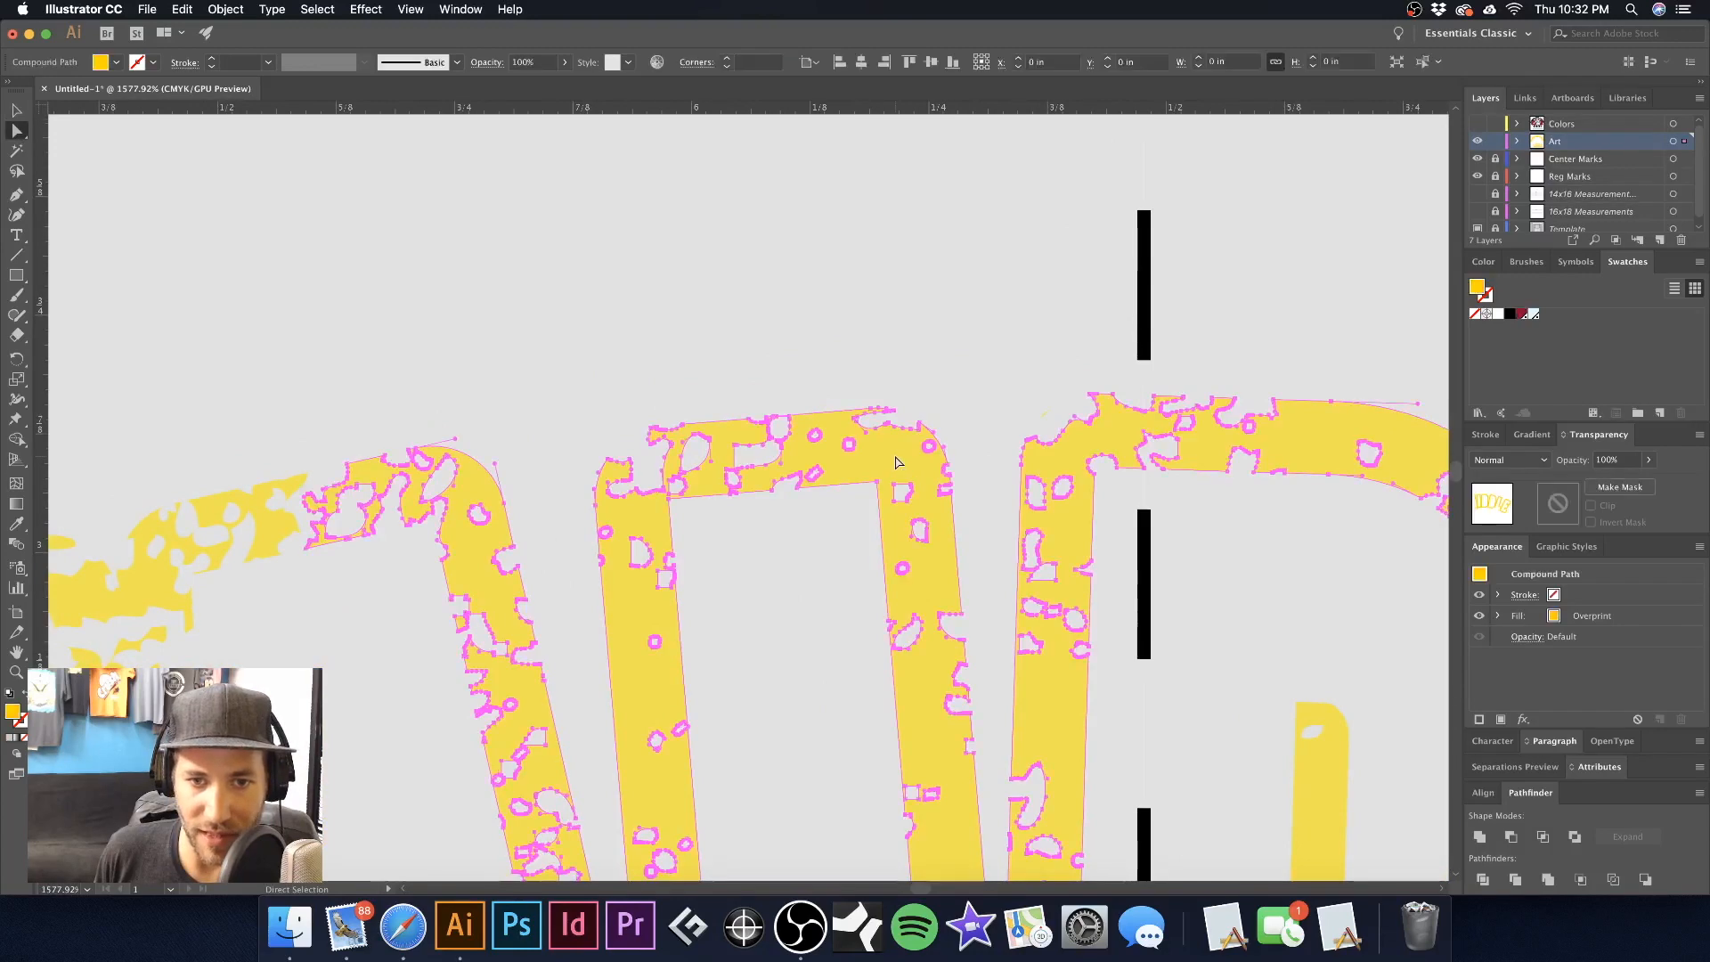
click(318, 9)
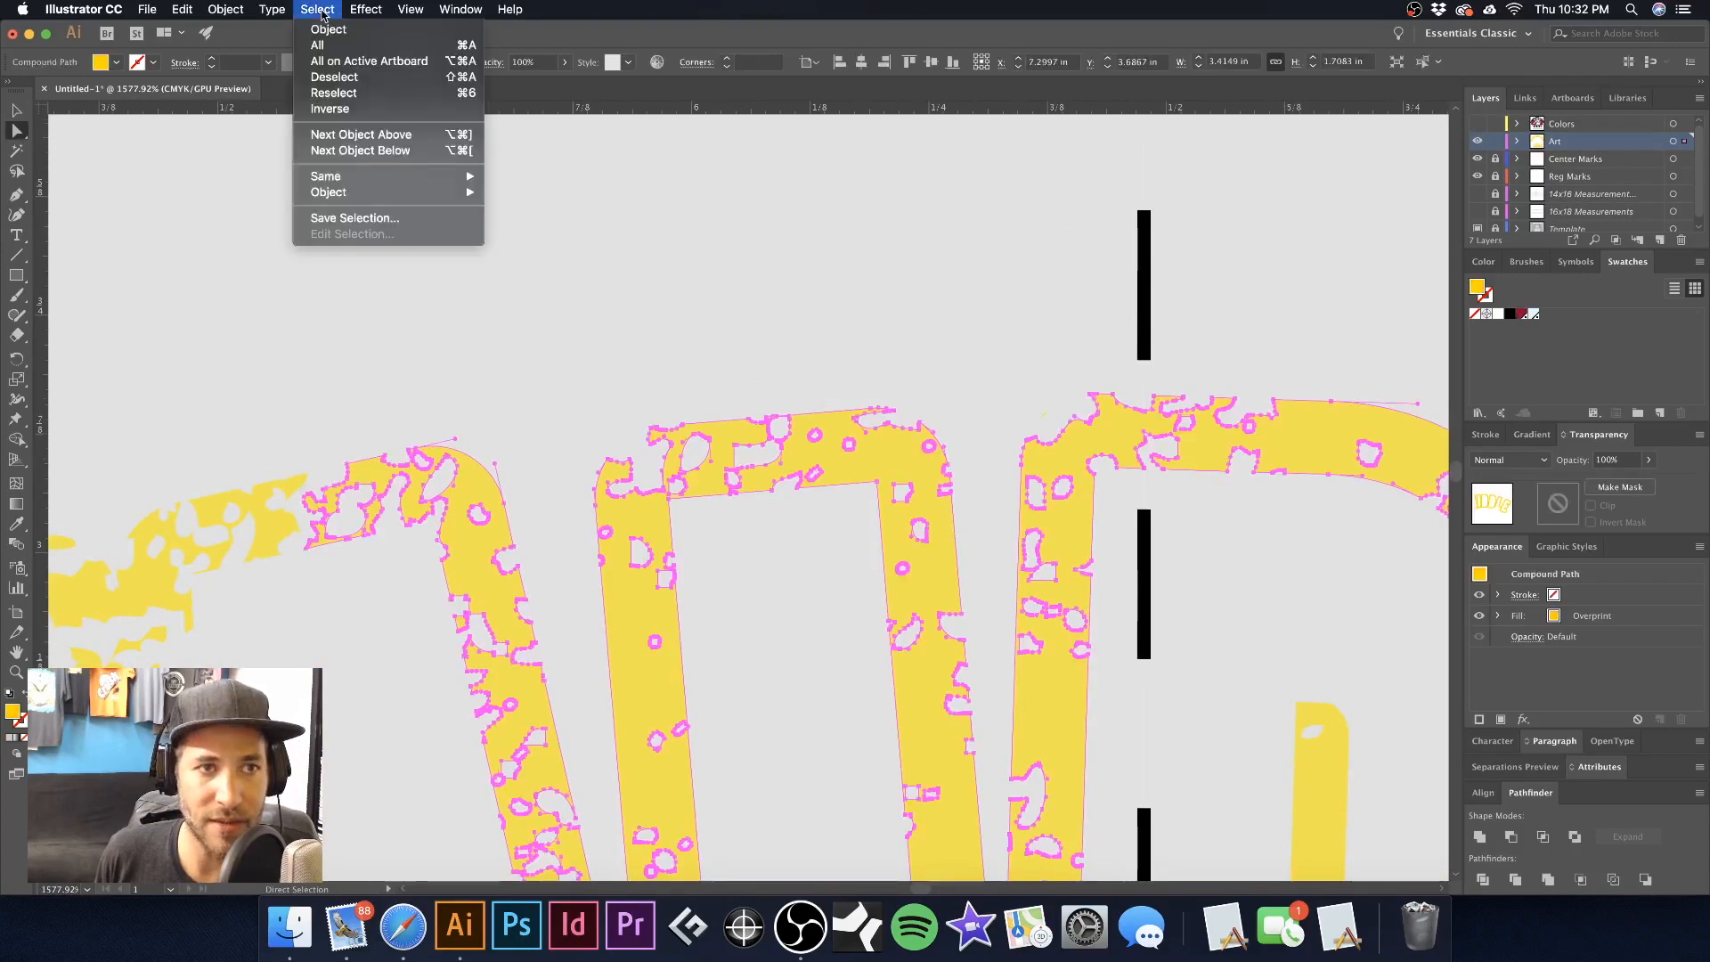
mouse_move(345, 176)
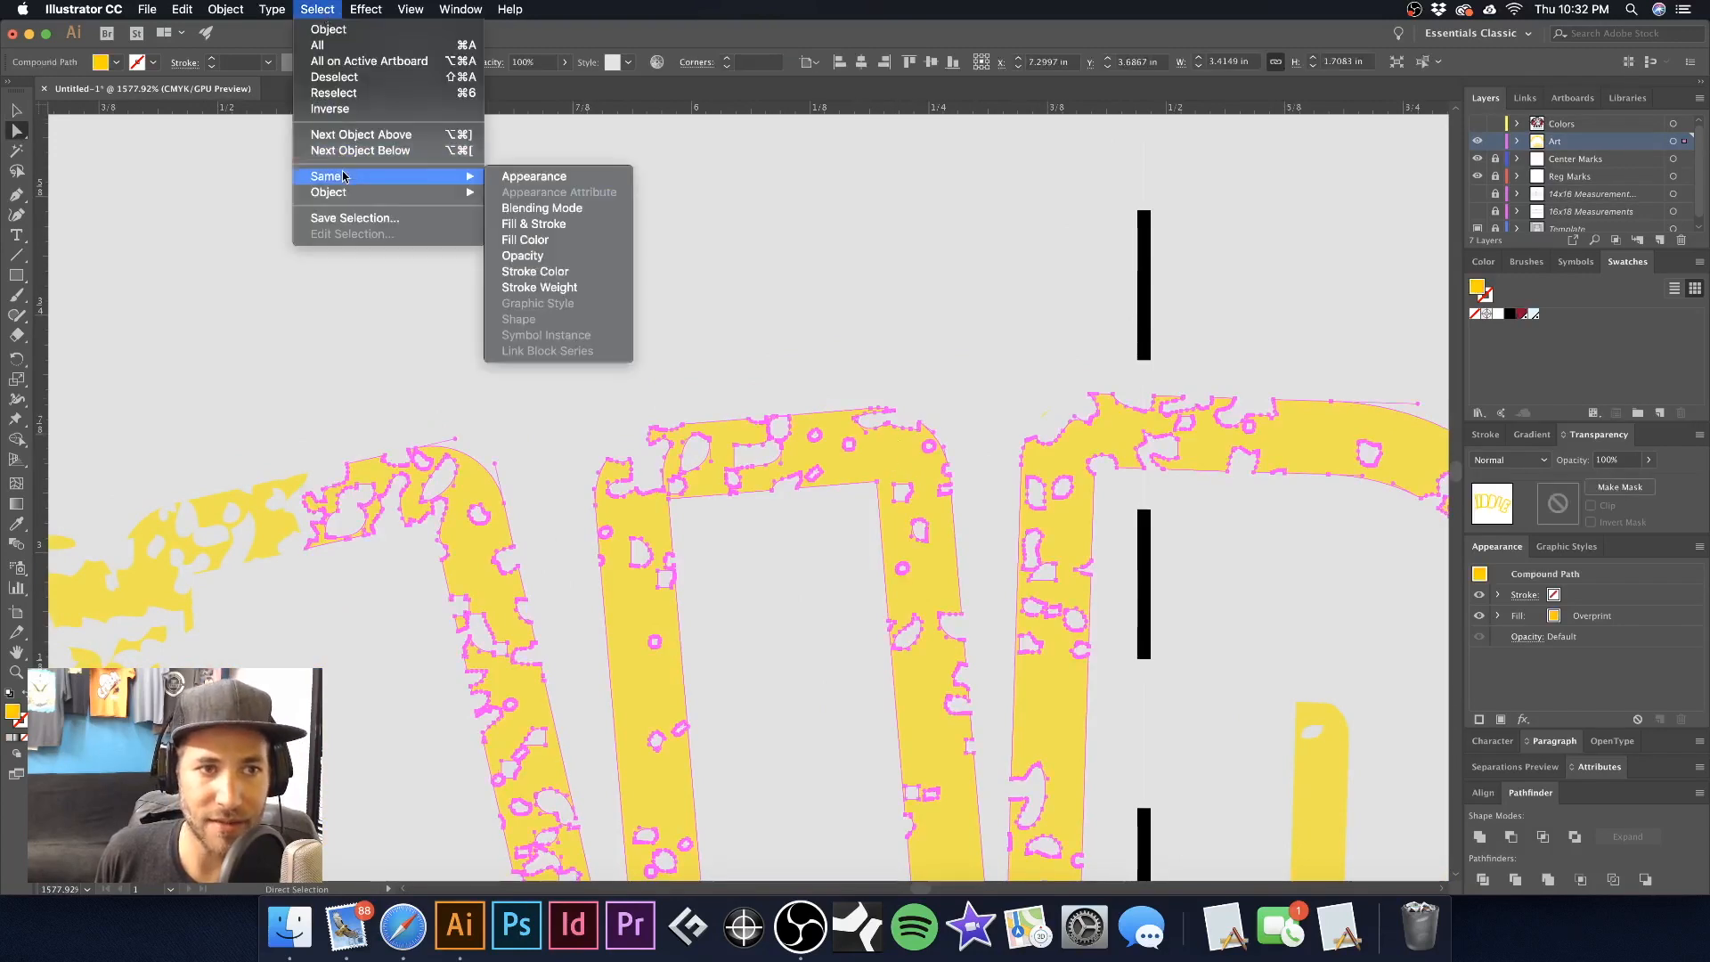
click(561, 238)
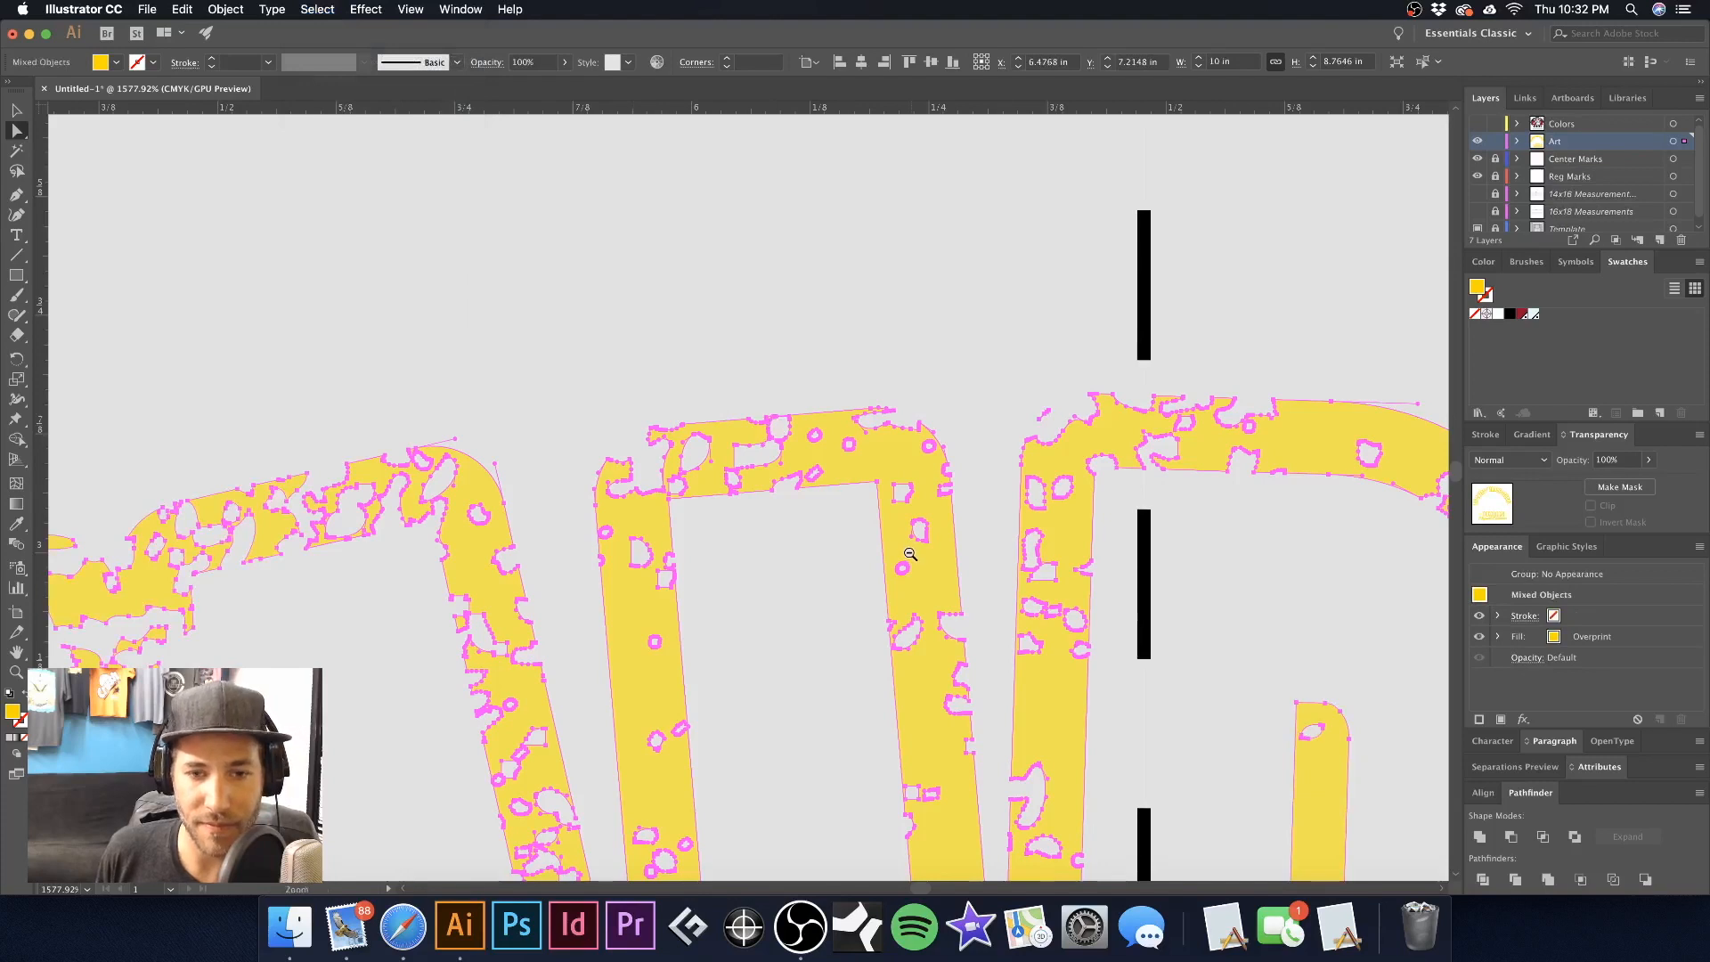
alt+super+click(911, 554)
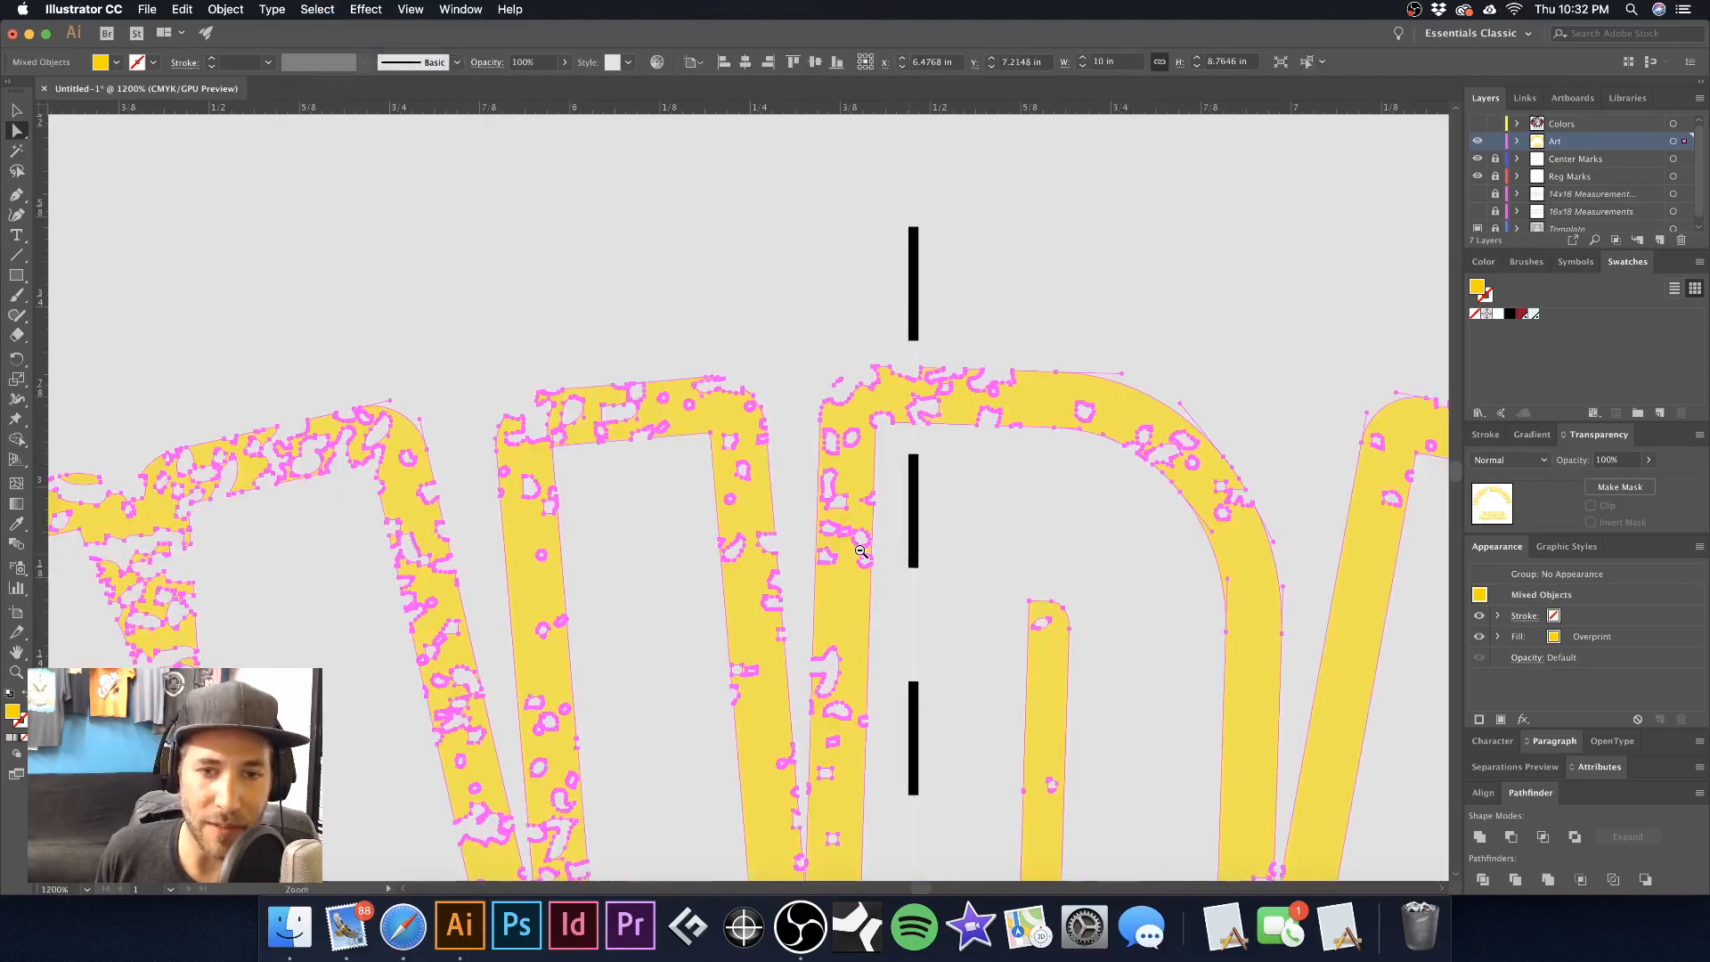
alt+super+click(861, 551)
alt+super+click(861, 552)
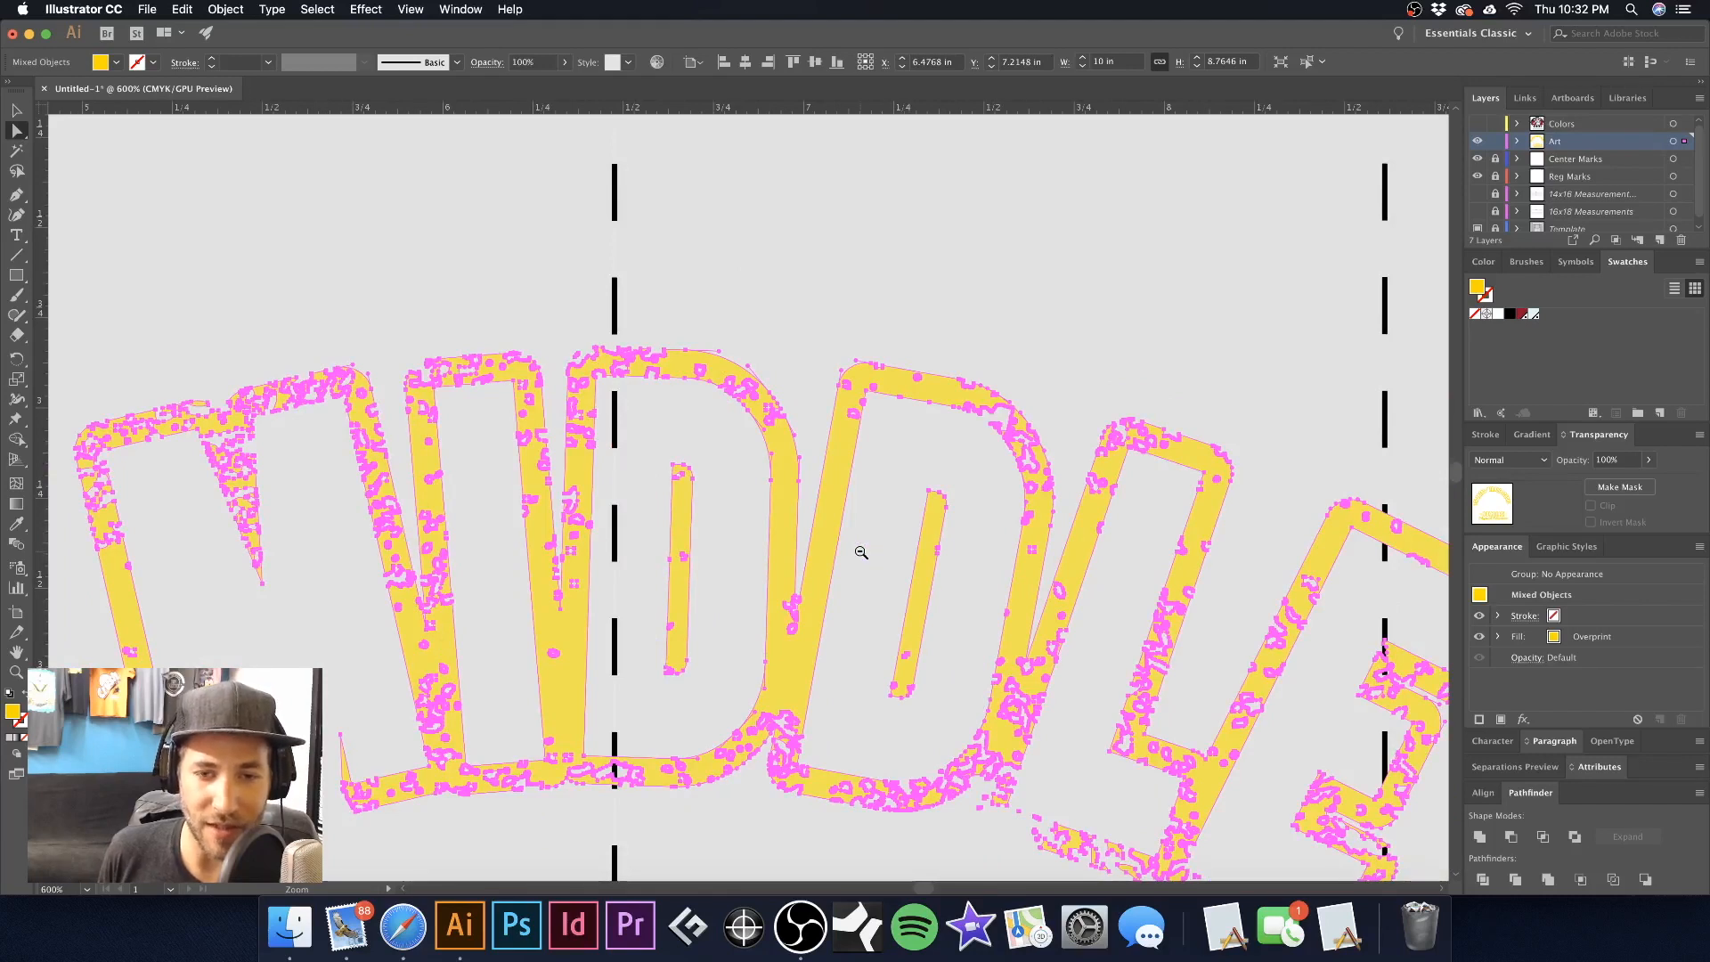
click(861, 558)
key(super+0)
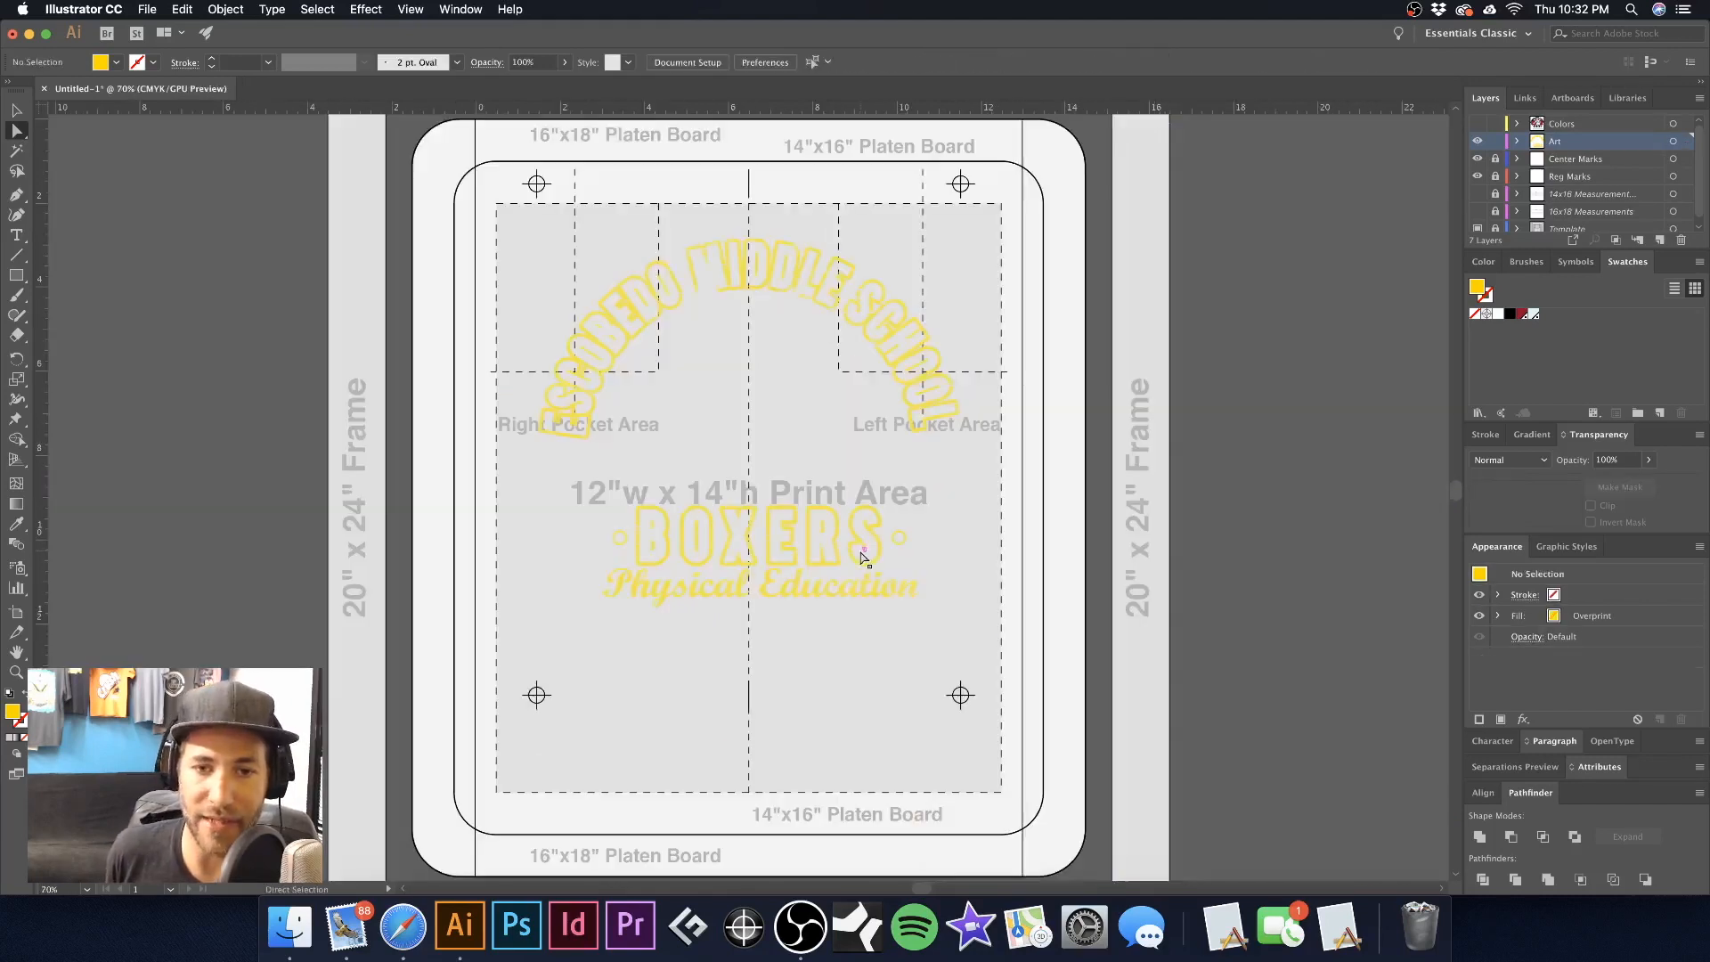
Select all artwork with the same fill color as the yellow arched lettering outline and cut it from the Art layer
key(space)
drag(546, 263, 893, 419)
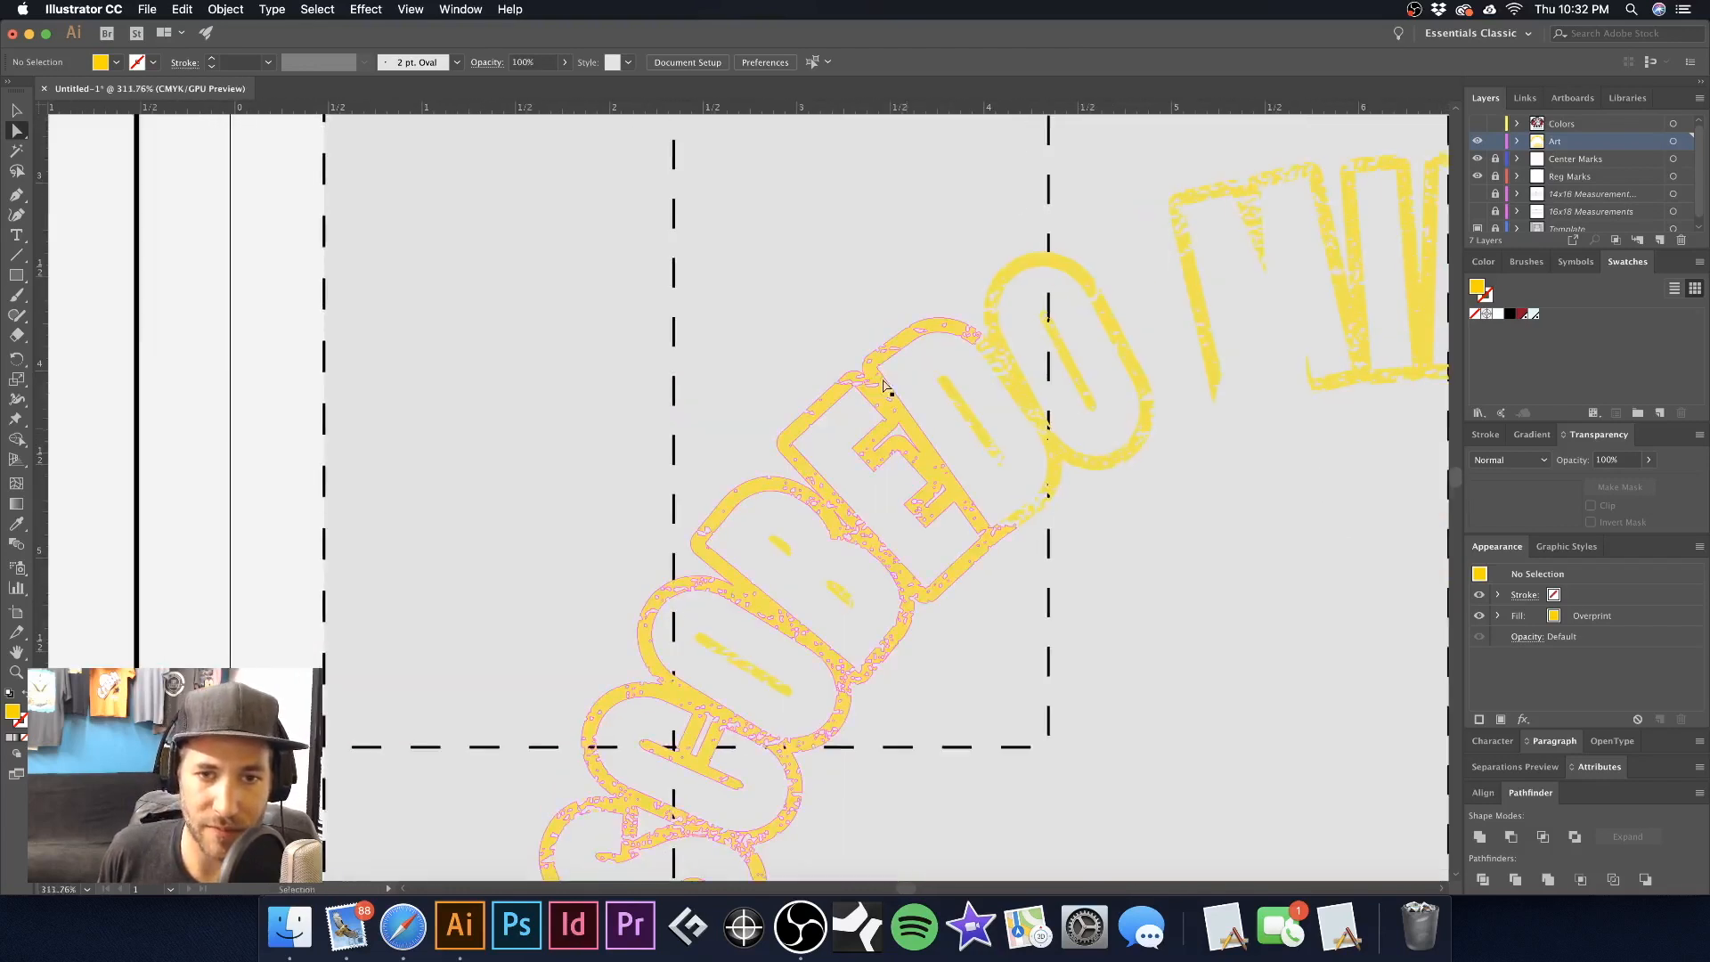
click(891, 383)
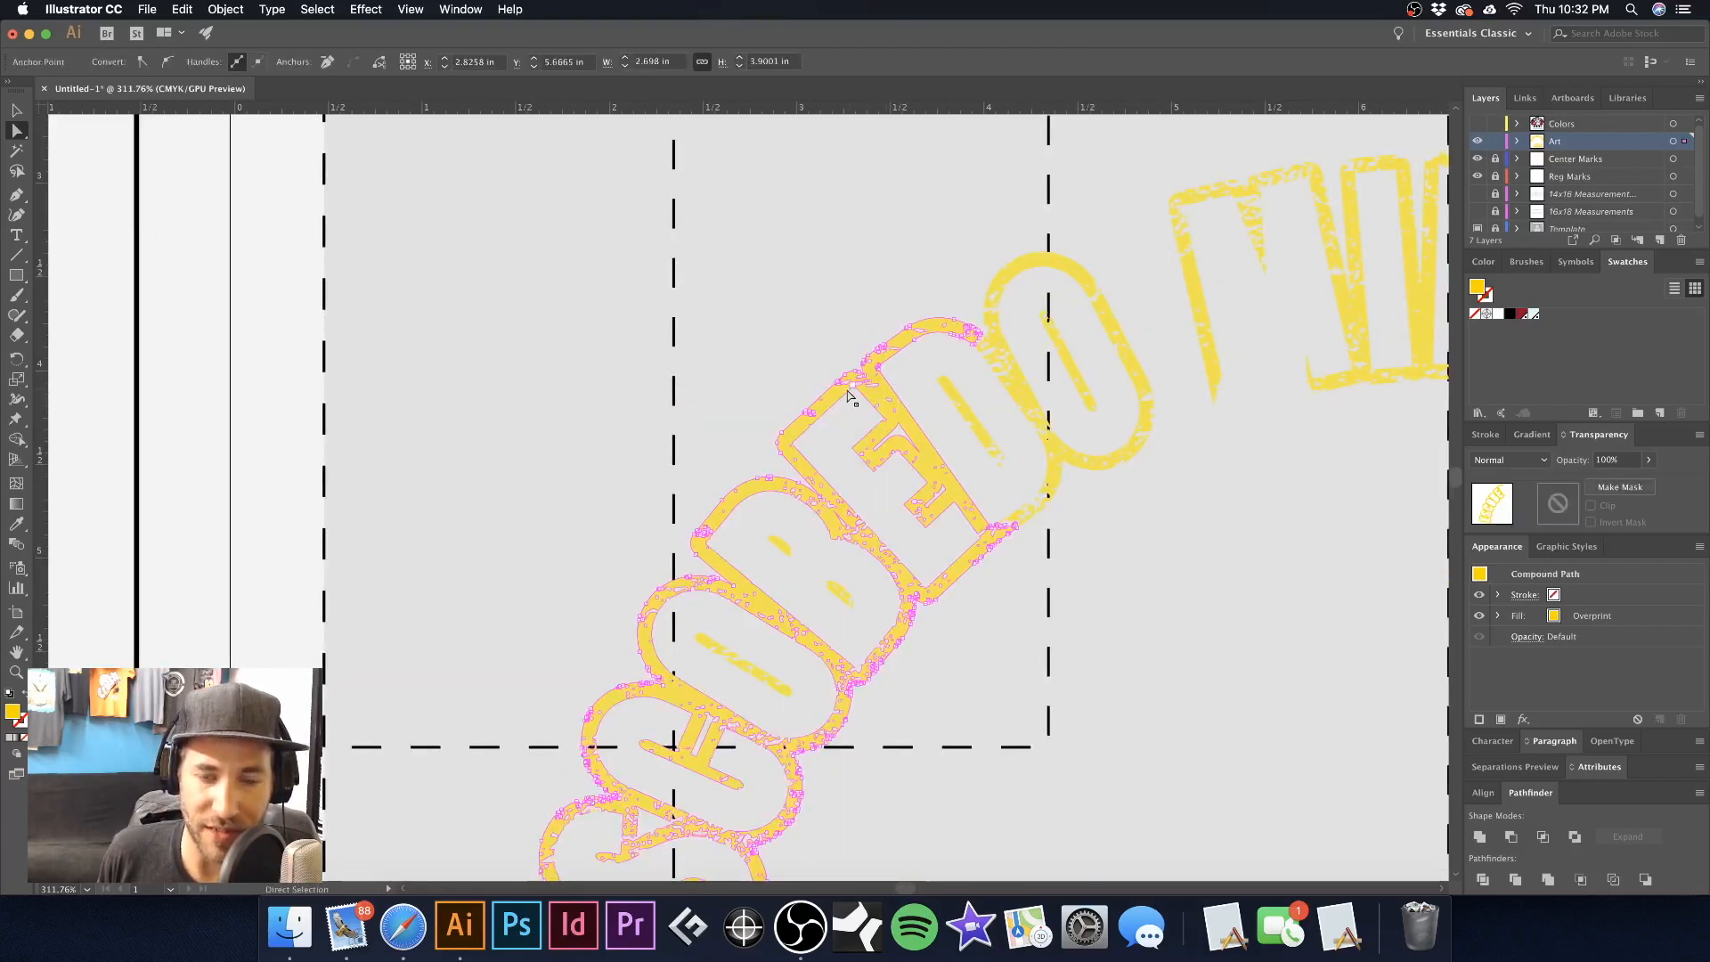
click(314, 9)
mouse_move(389, 180)
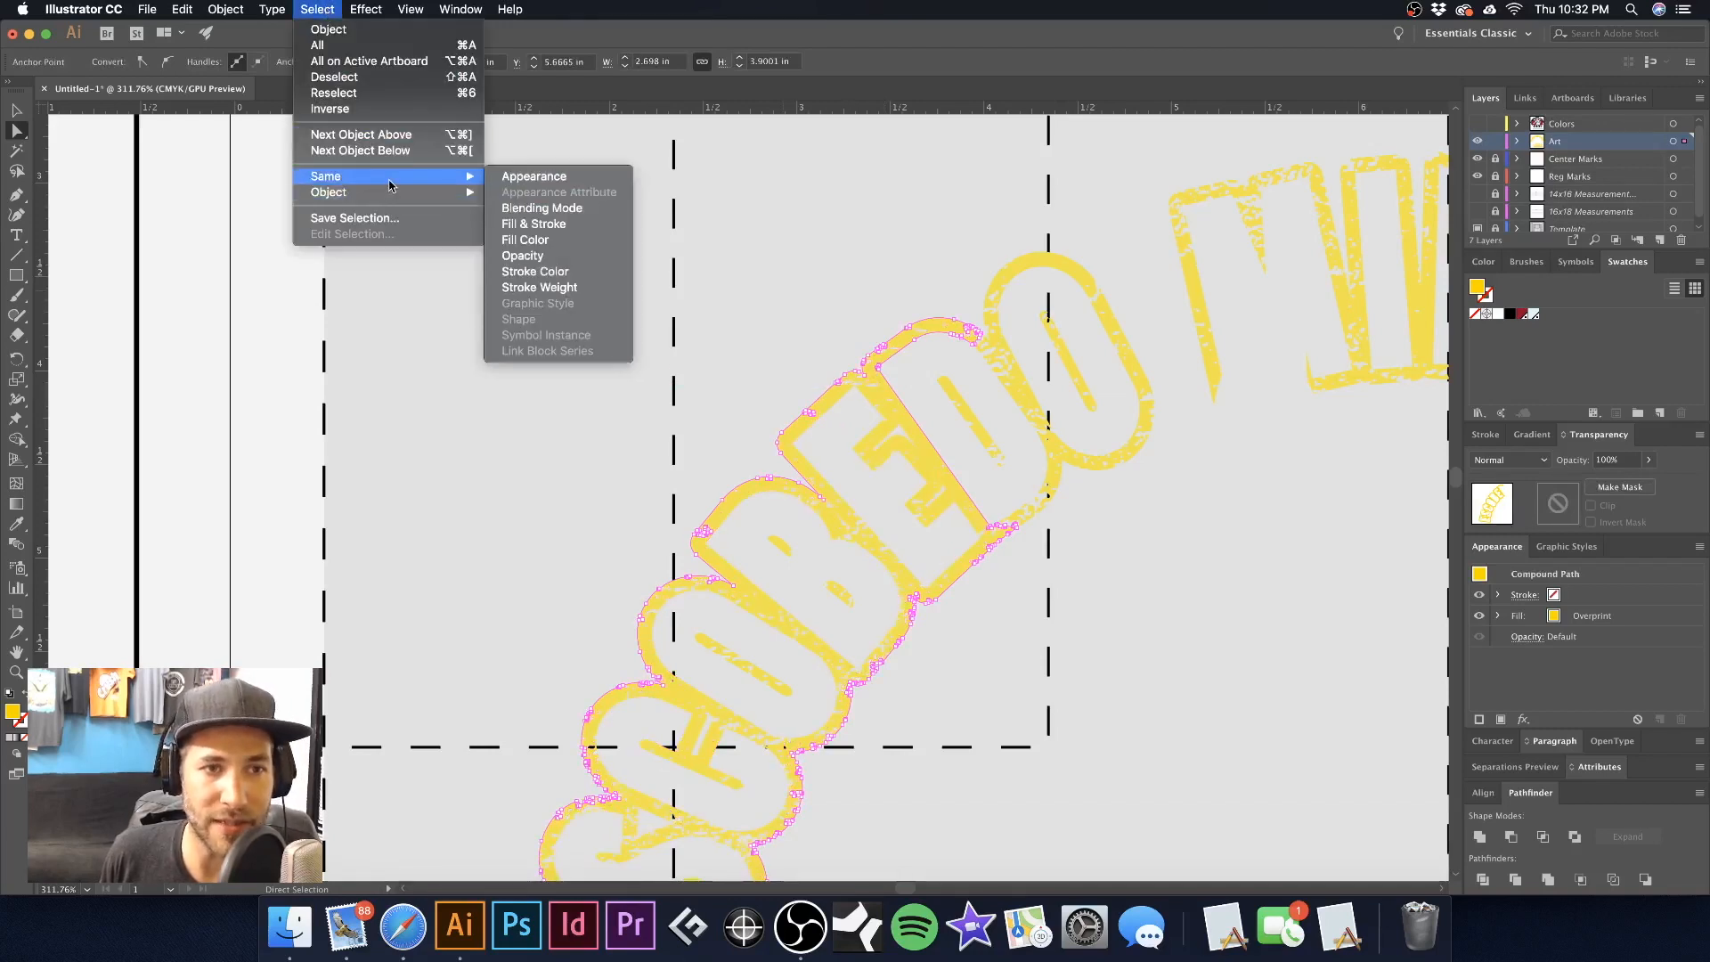
click(525, 239)
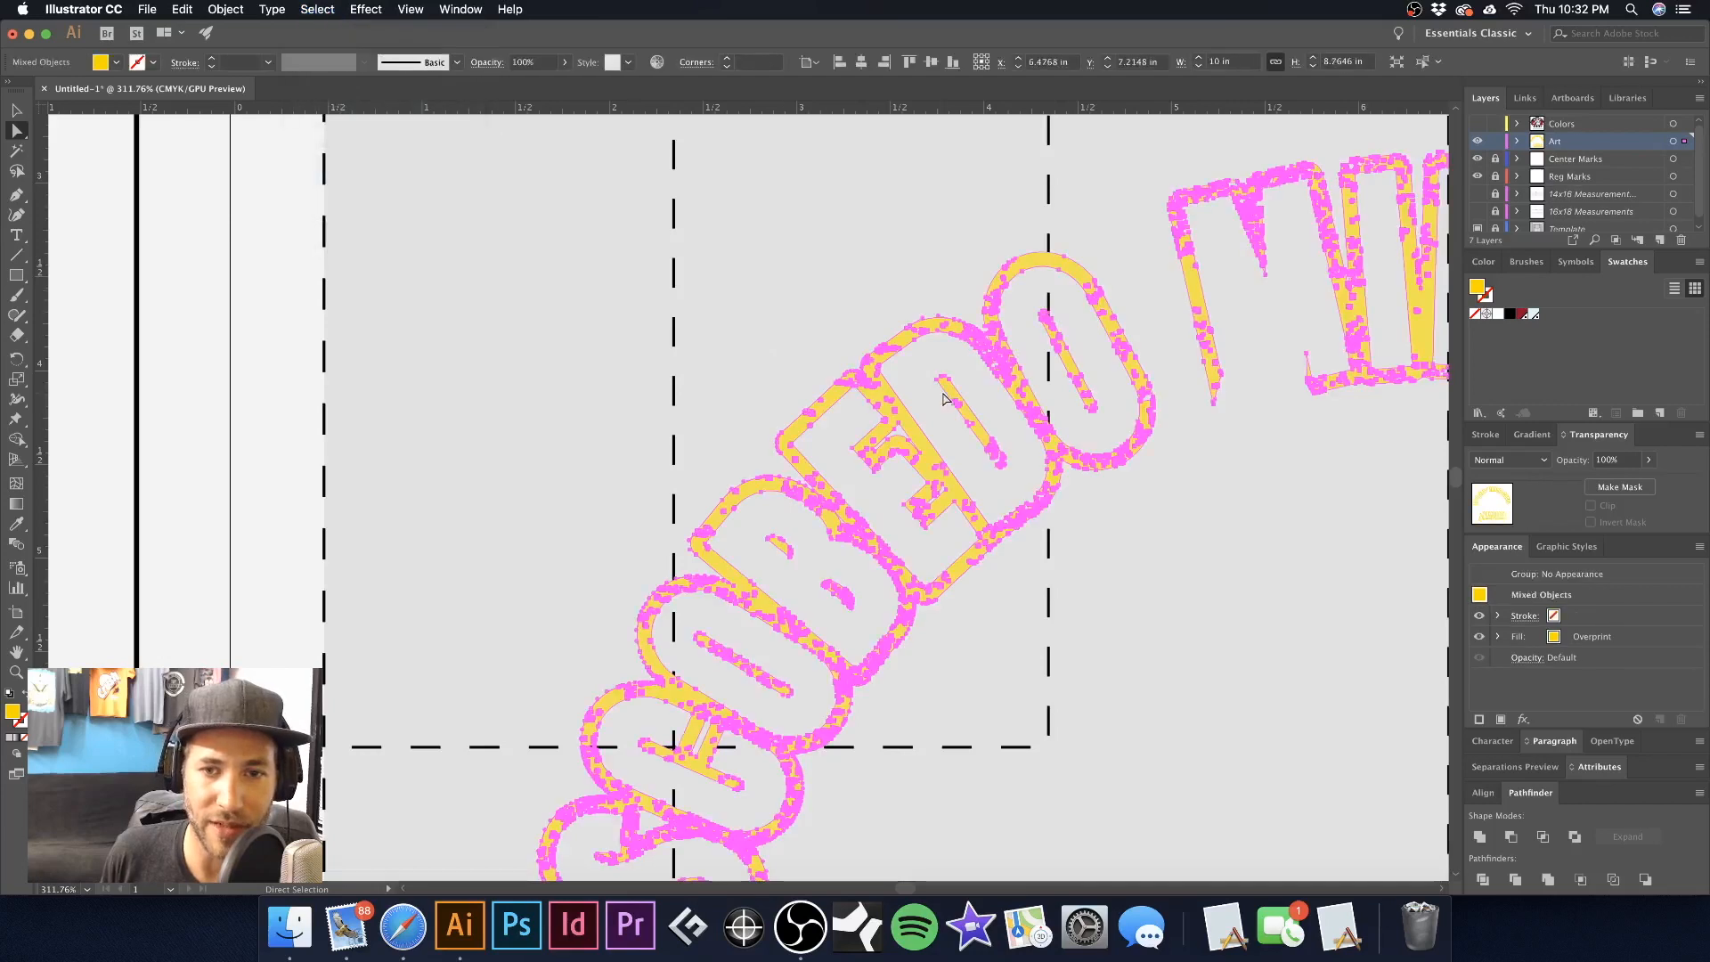
key(super+0)
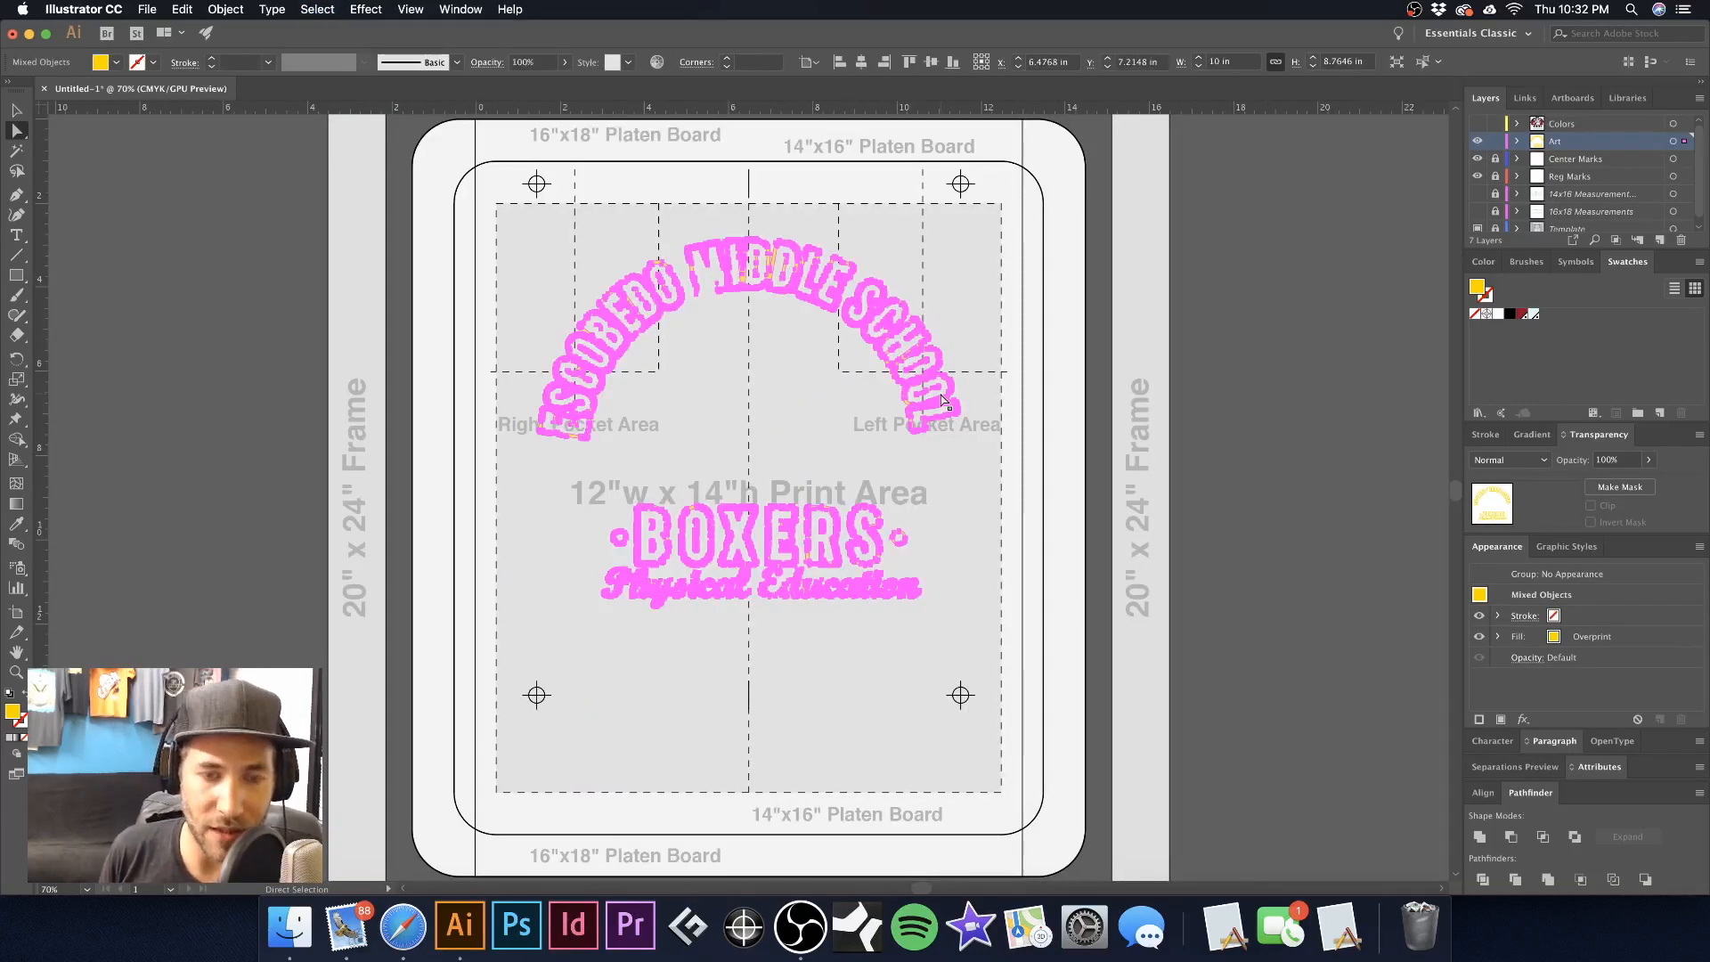
key(Delete)
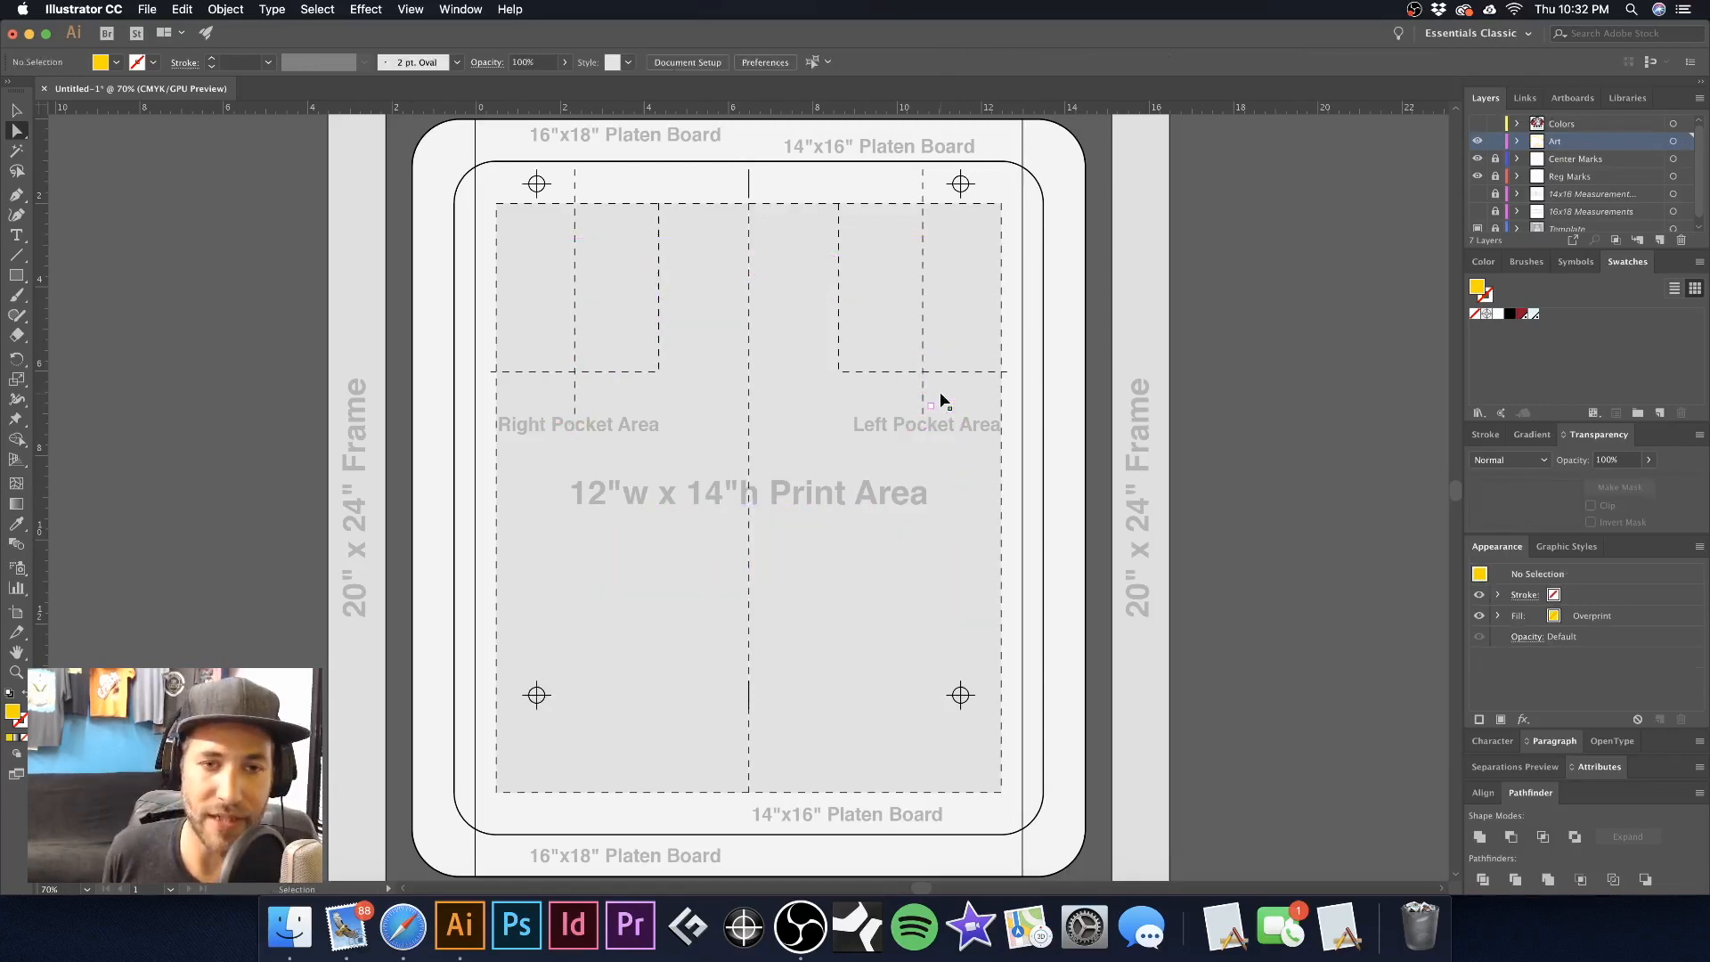
Delete the invisible leftover shapes from the Art layer and paste the yellow artwork back in its original place
key(super+v)
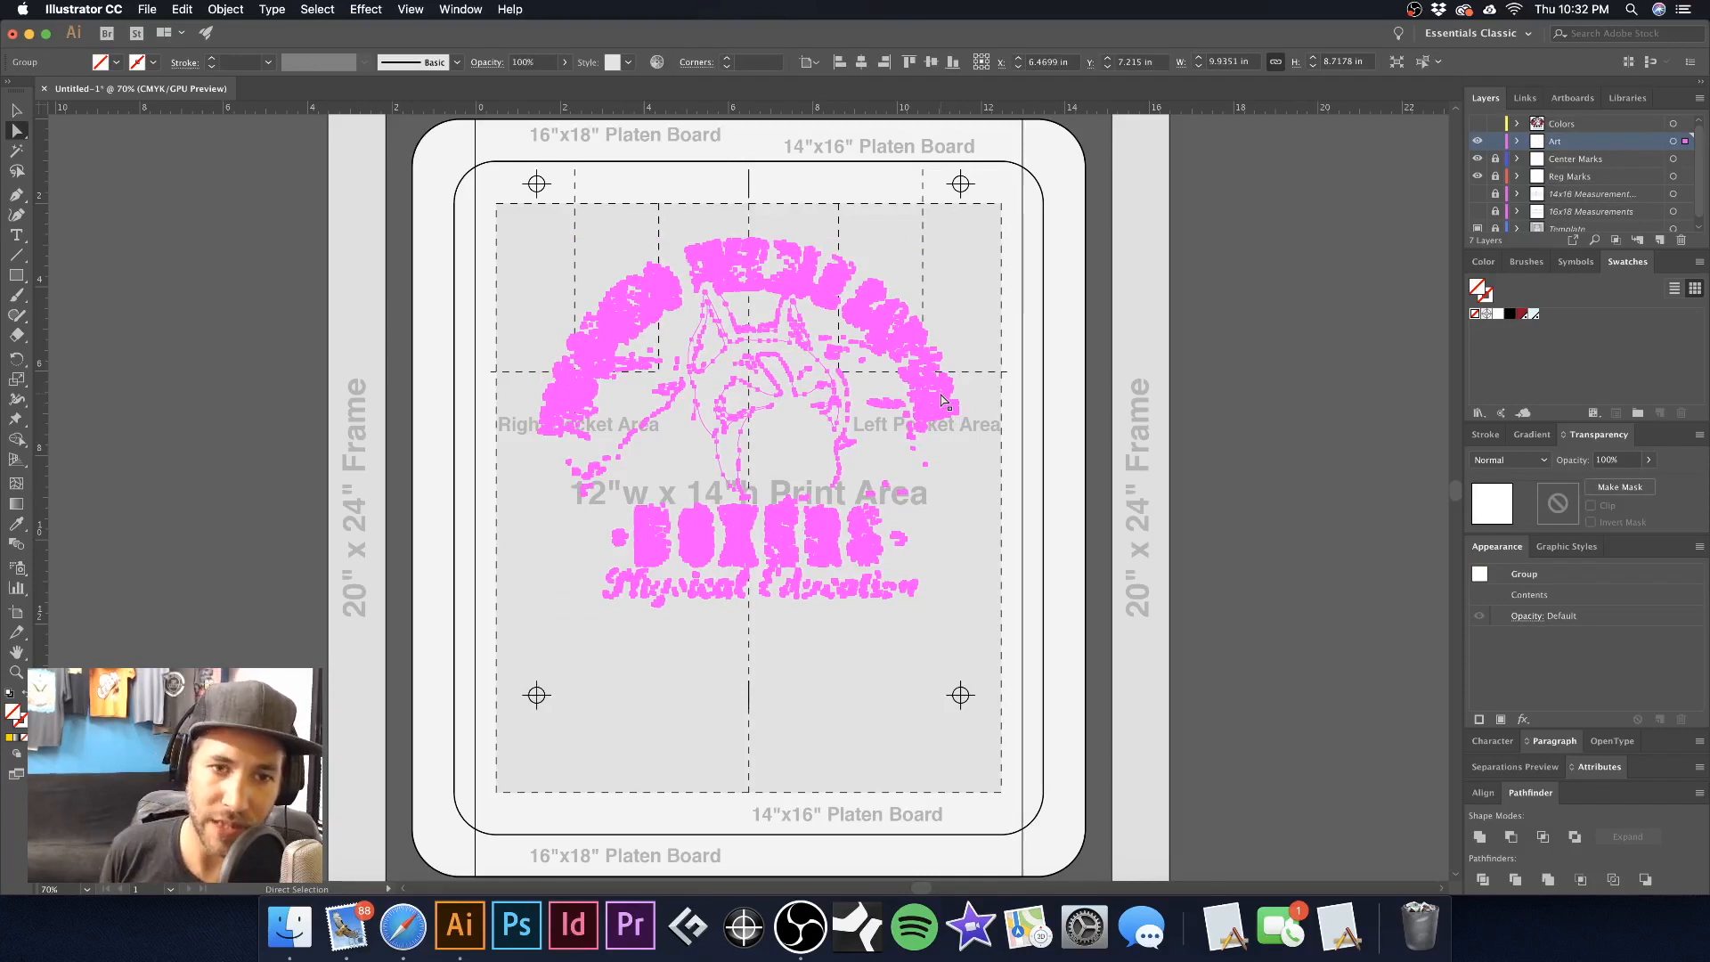
key(Delete)
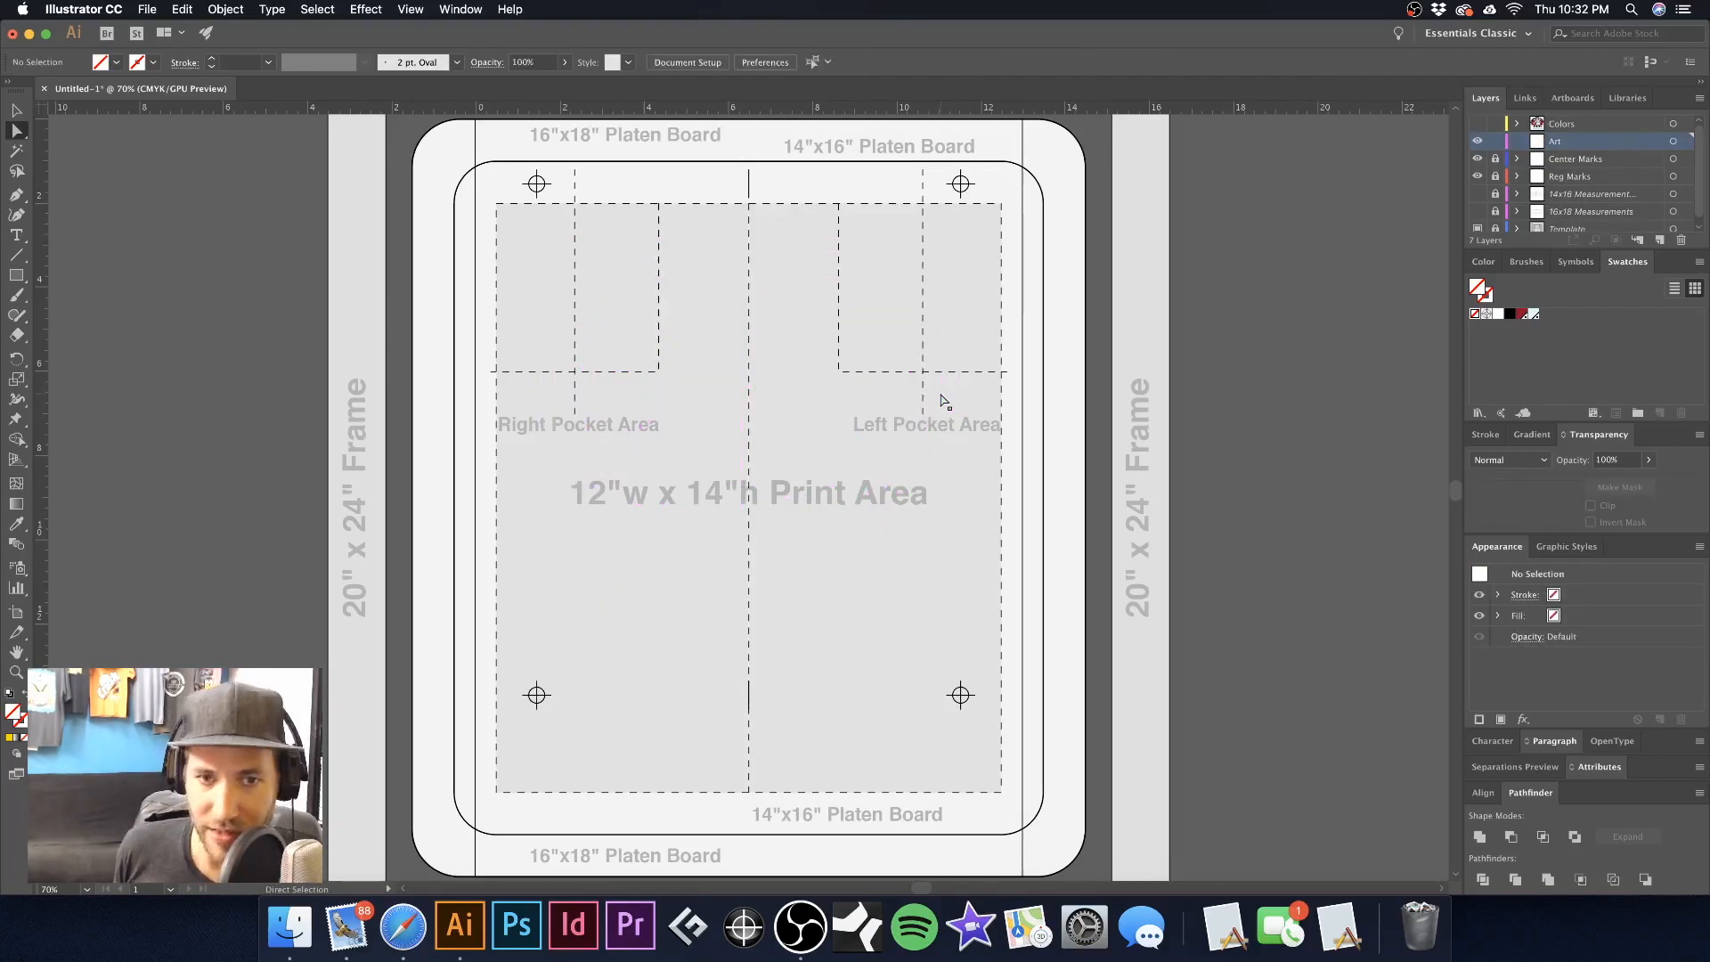
click(955, 408)
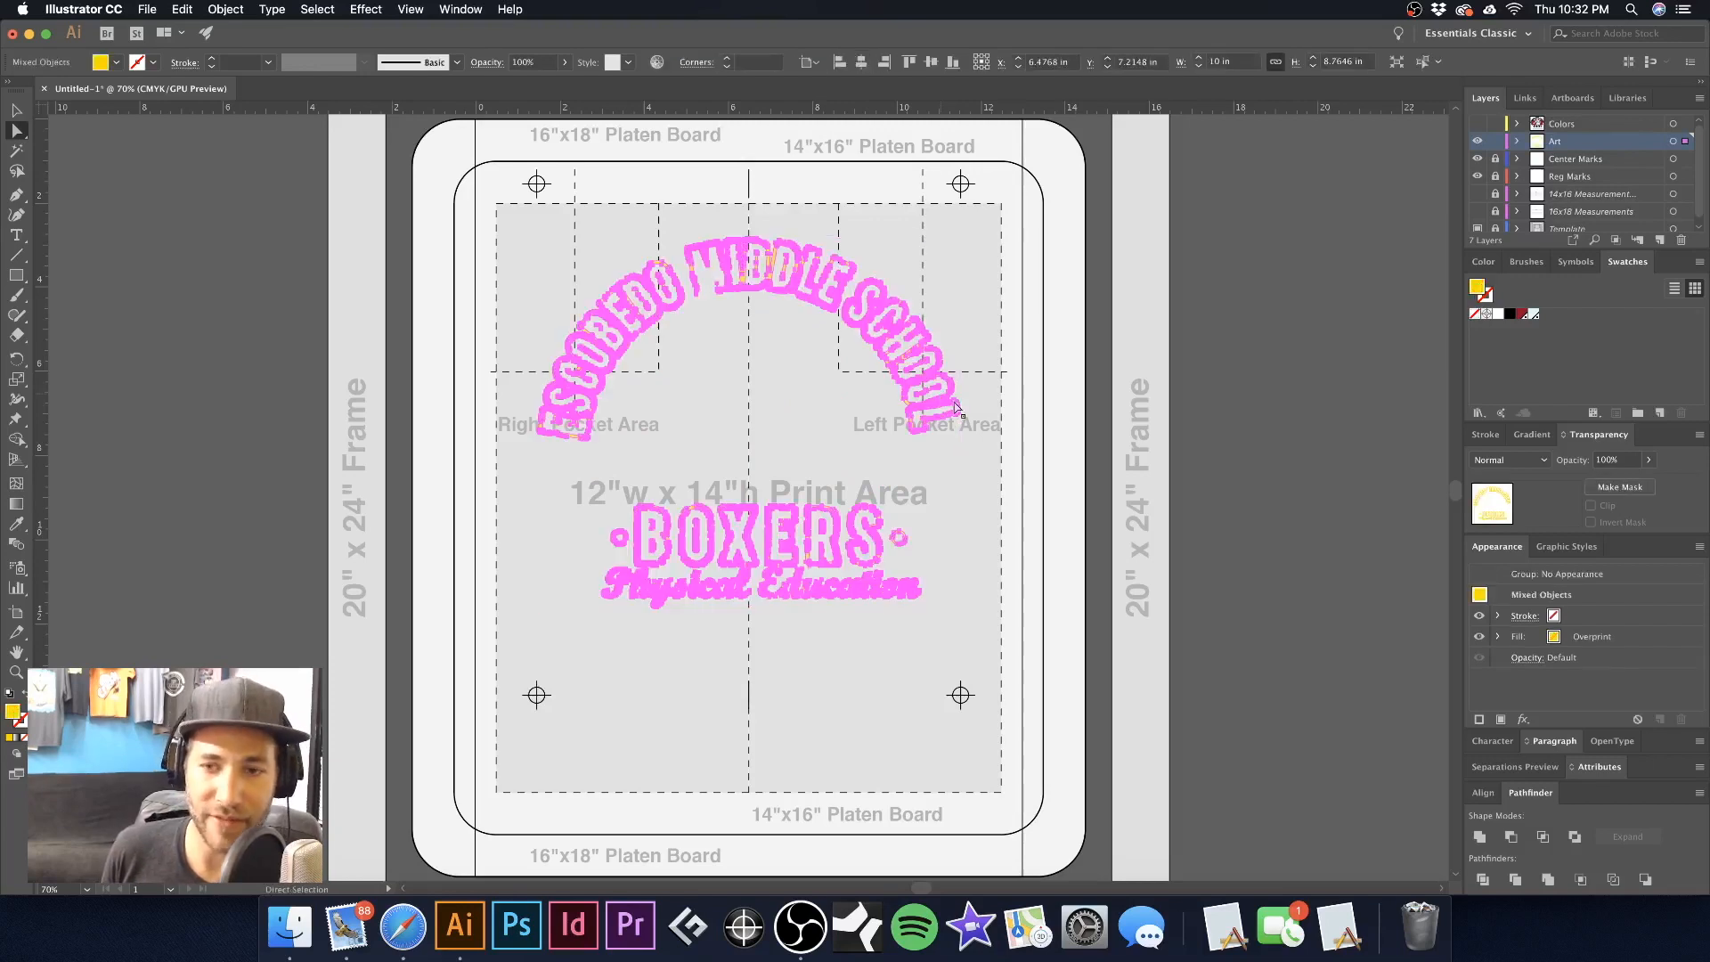
Unite the yellow artwork with Pathfinder, test moving it as one piece and undo the test move
click(1484, 843)
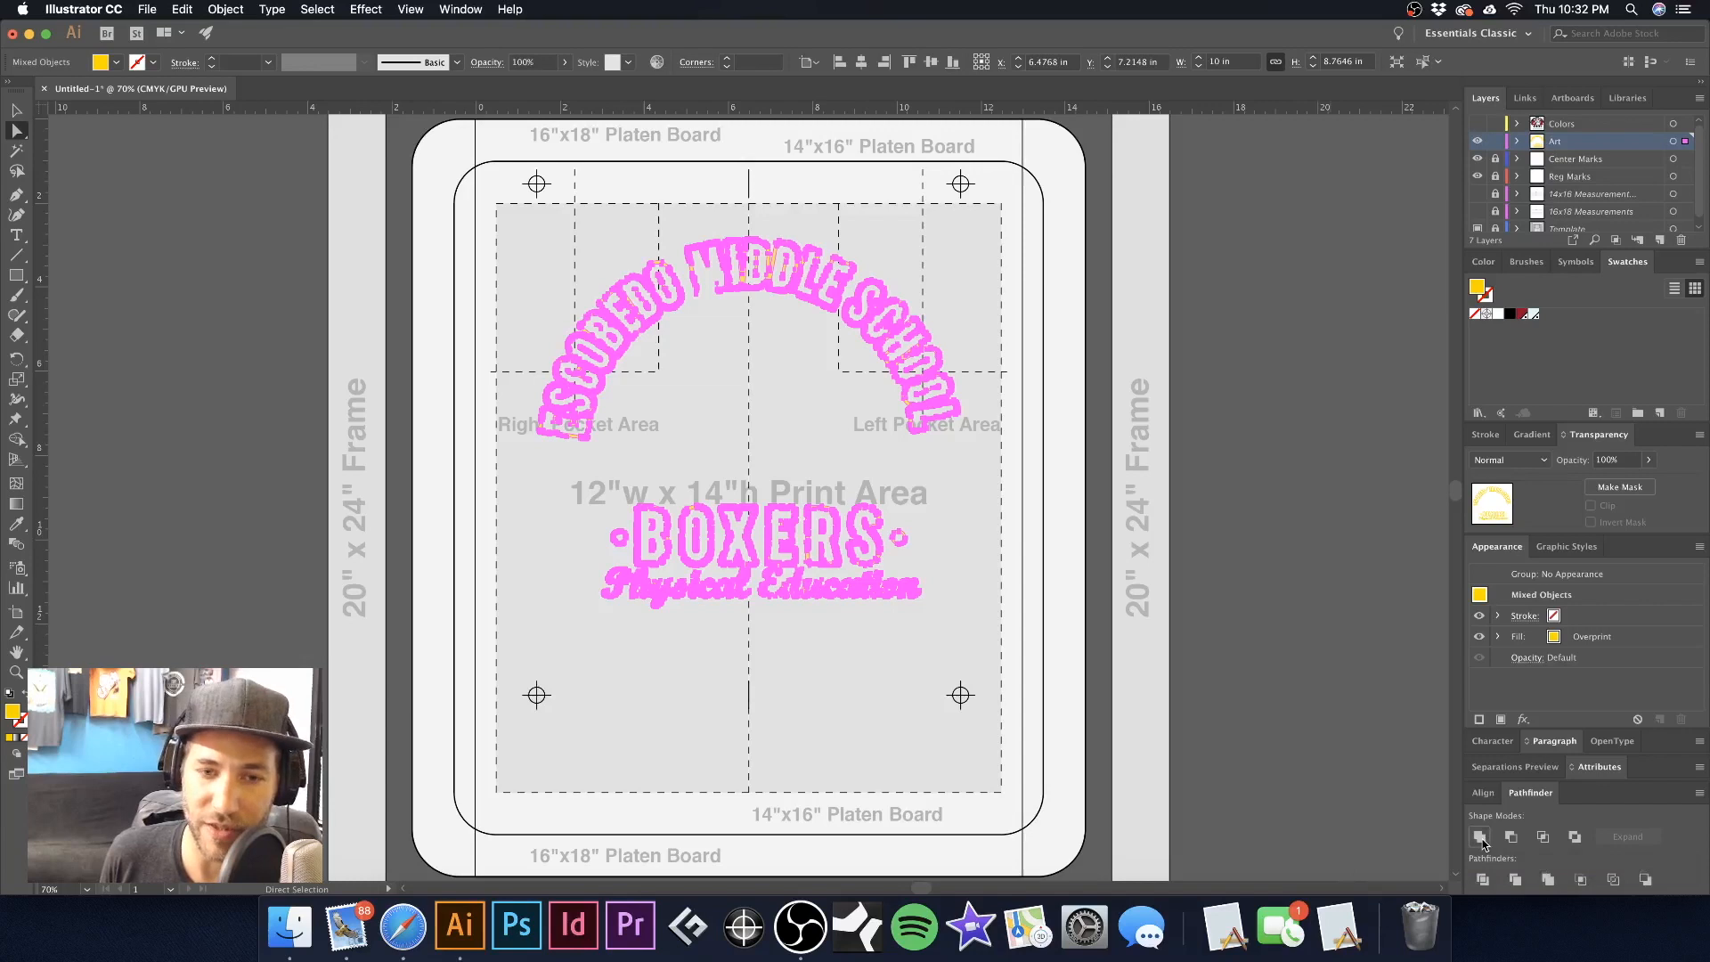
key(v)
click(527, 269)
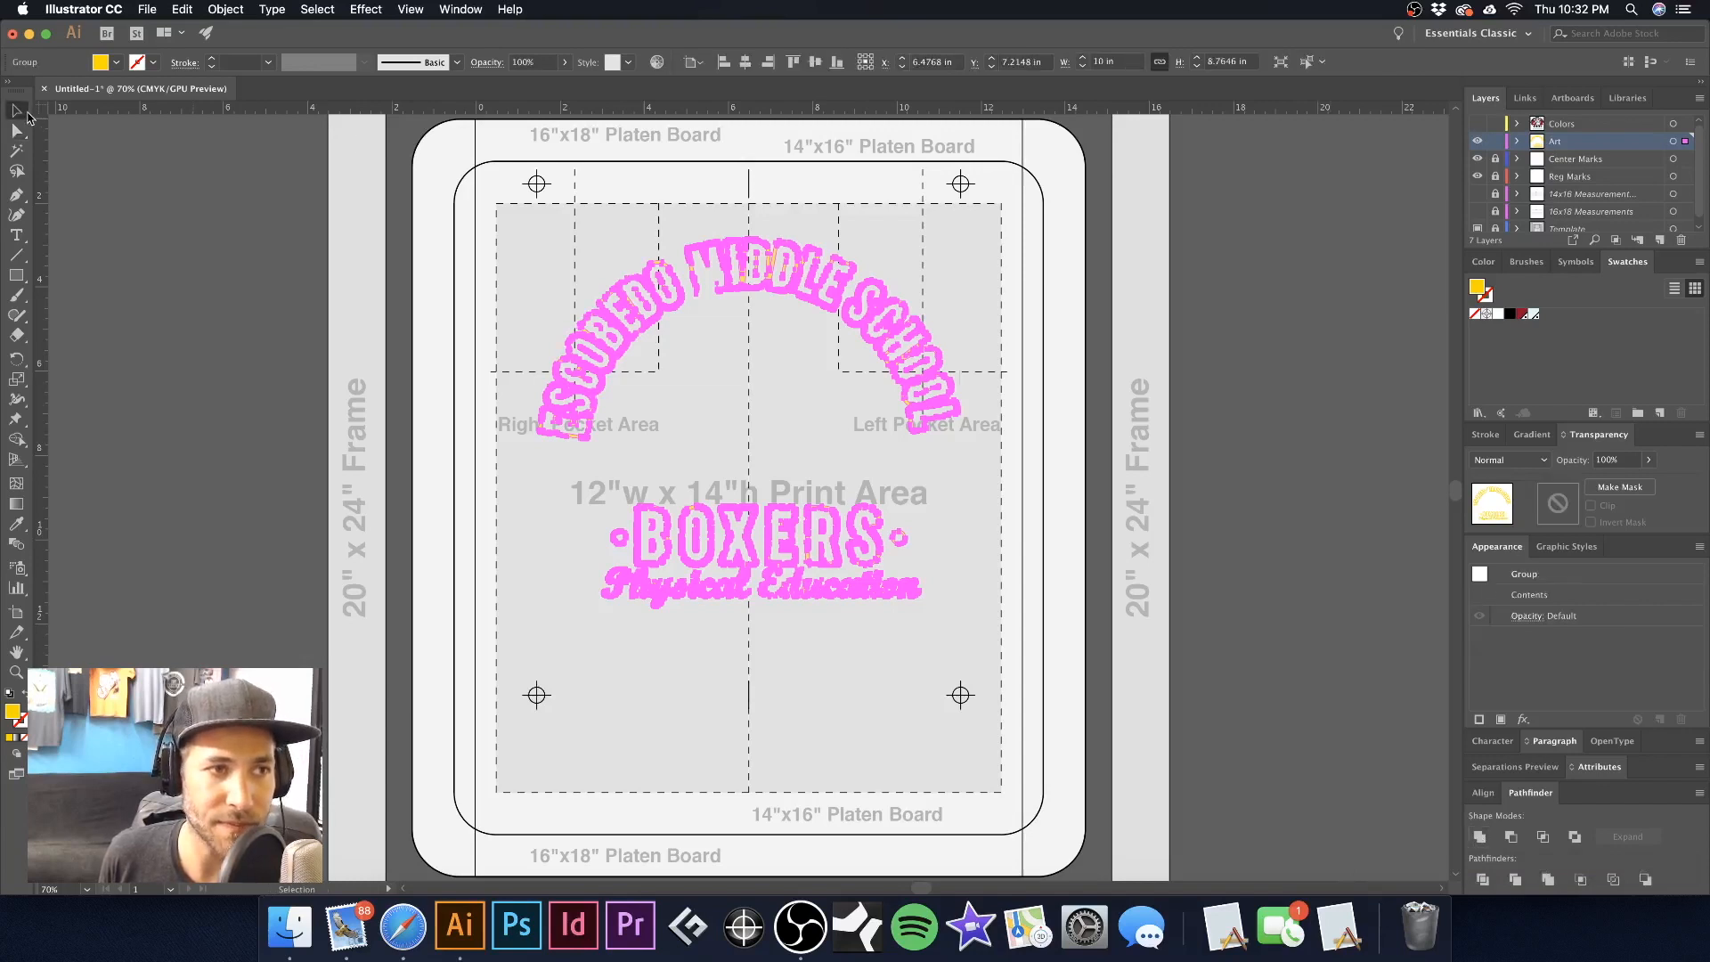
drag(670, 268, 626, 328)
key(super+z)
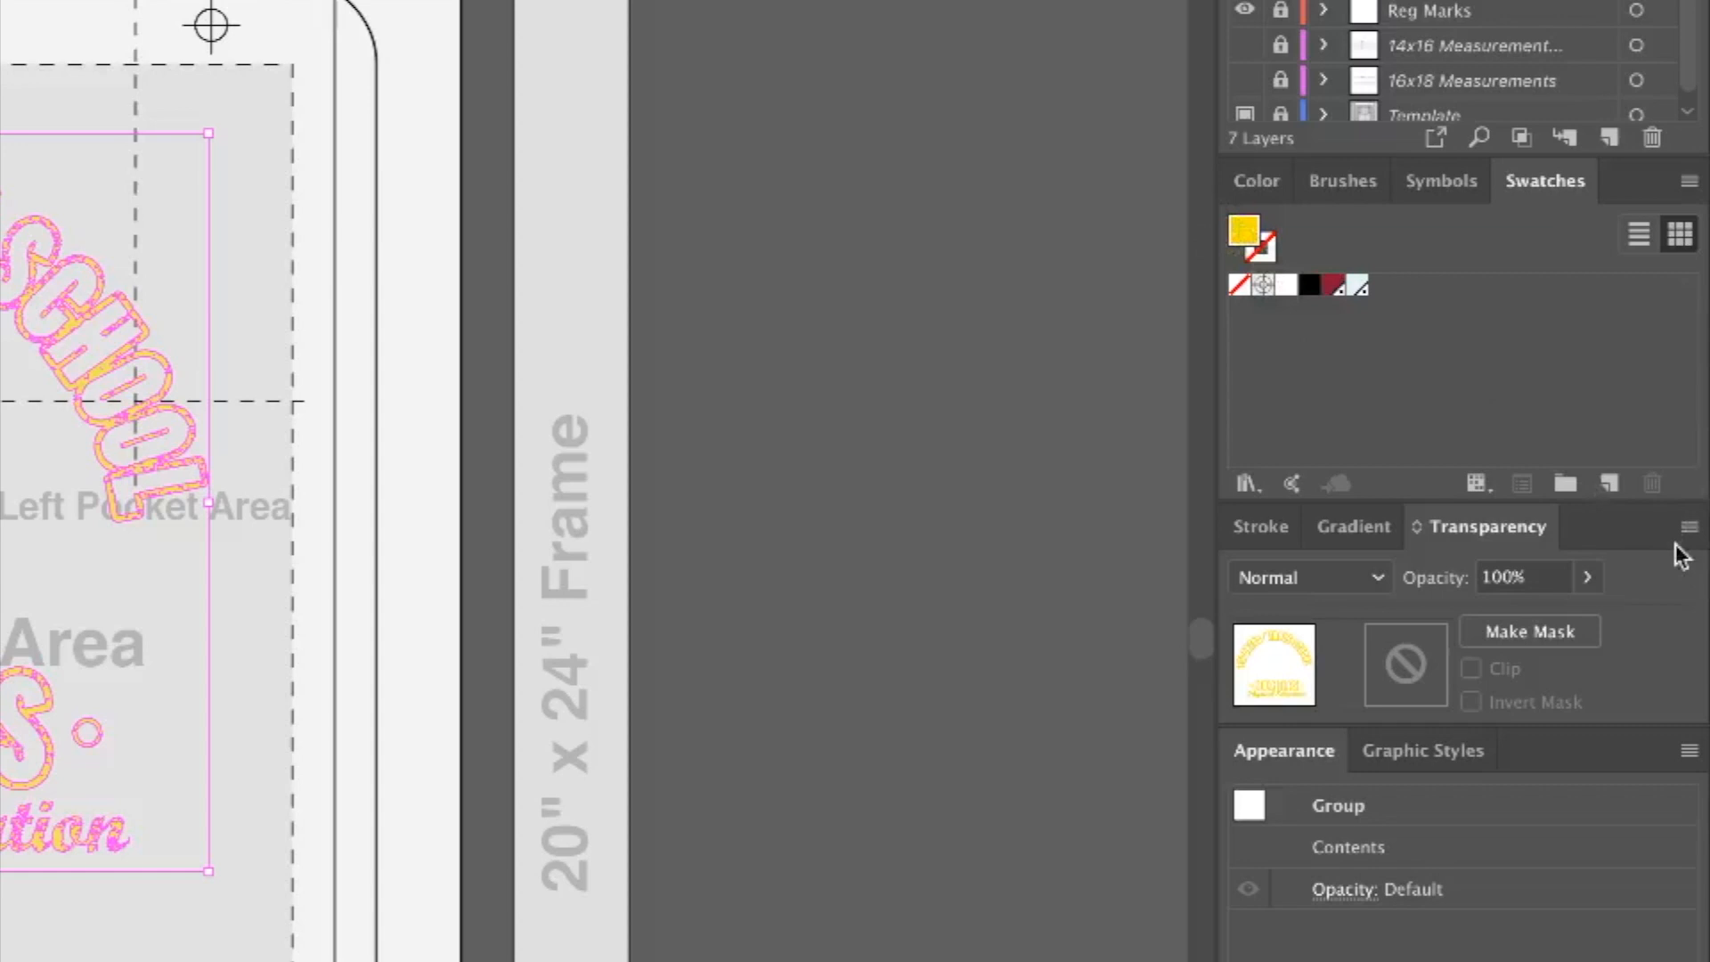
Start a new swatch from the yellow fill, set its type to Spot Color and try saving it as Yellow
click(1609, 485)
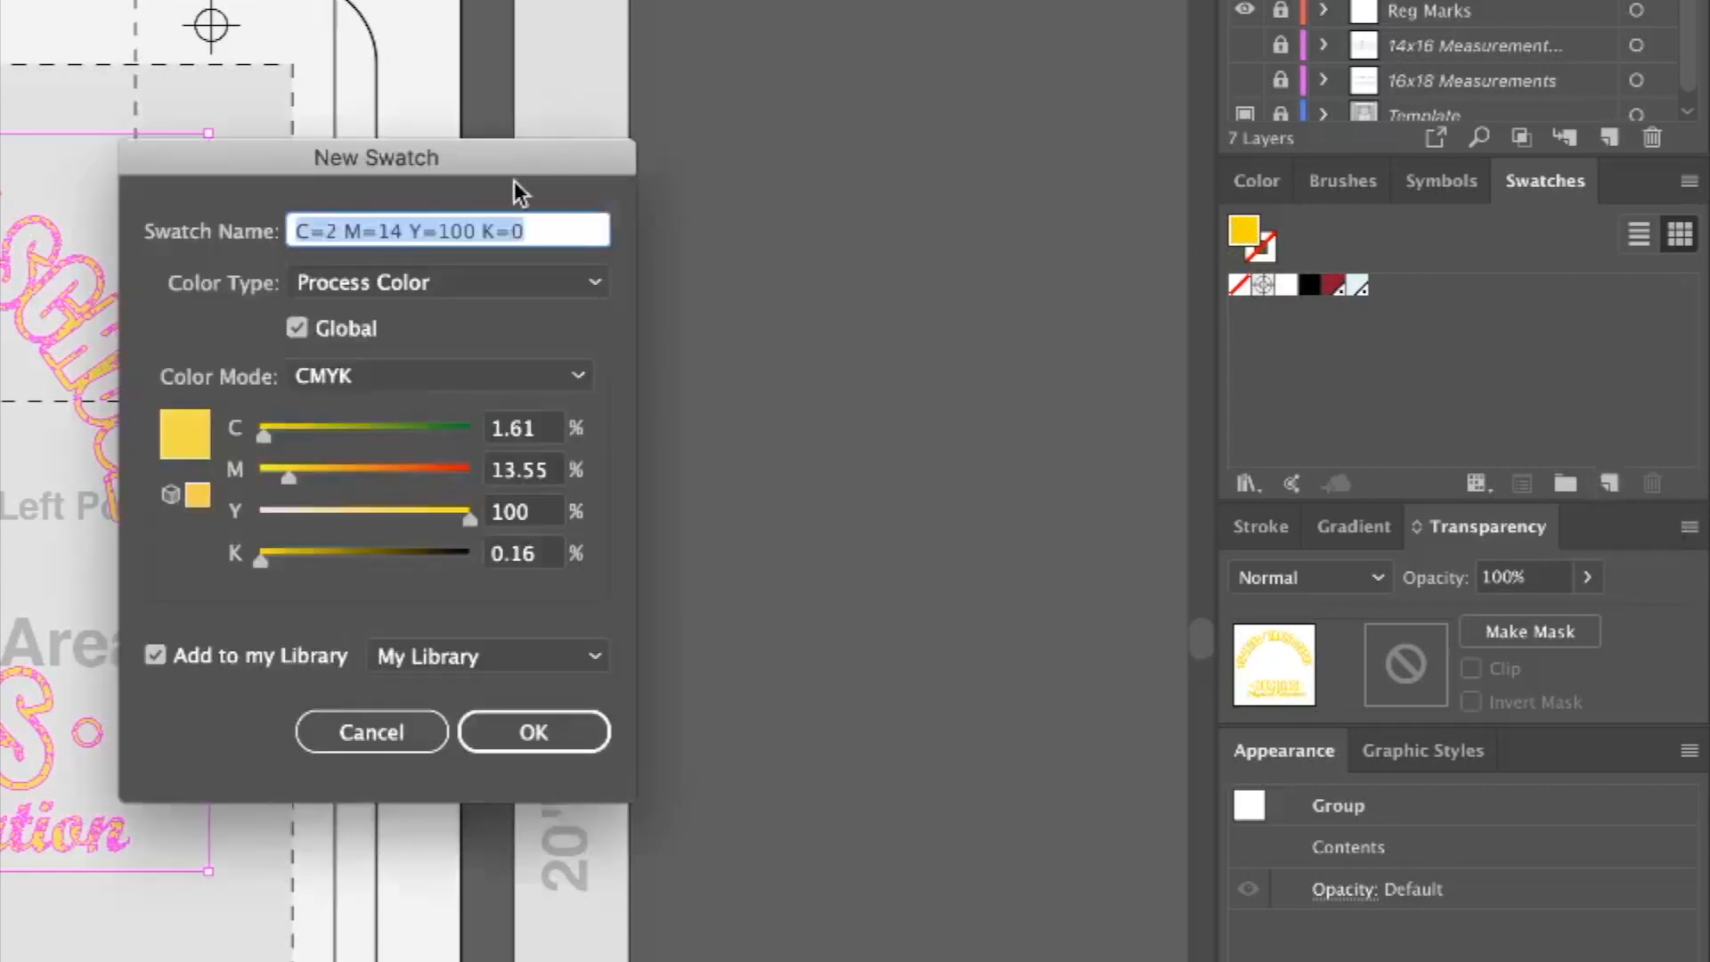
text(Yellow)
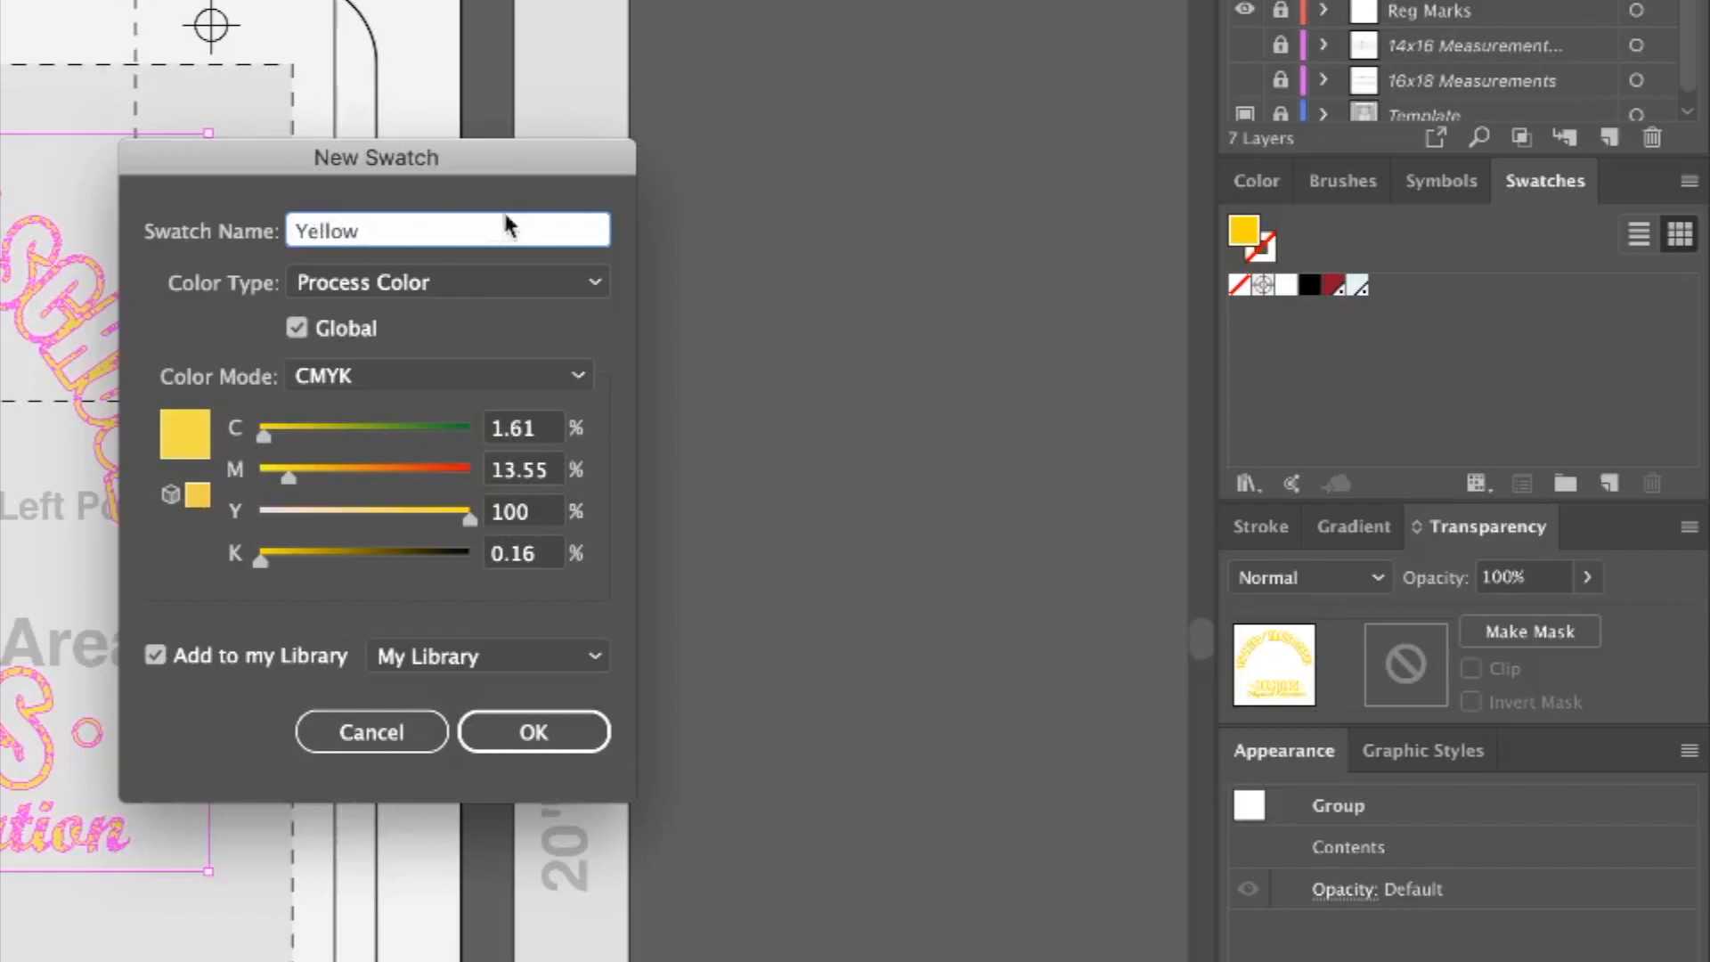
click(454, 282)
click(427, 356)
click(553, 733)
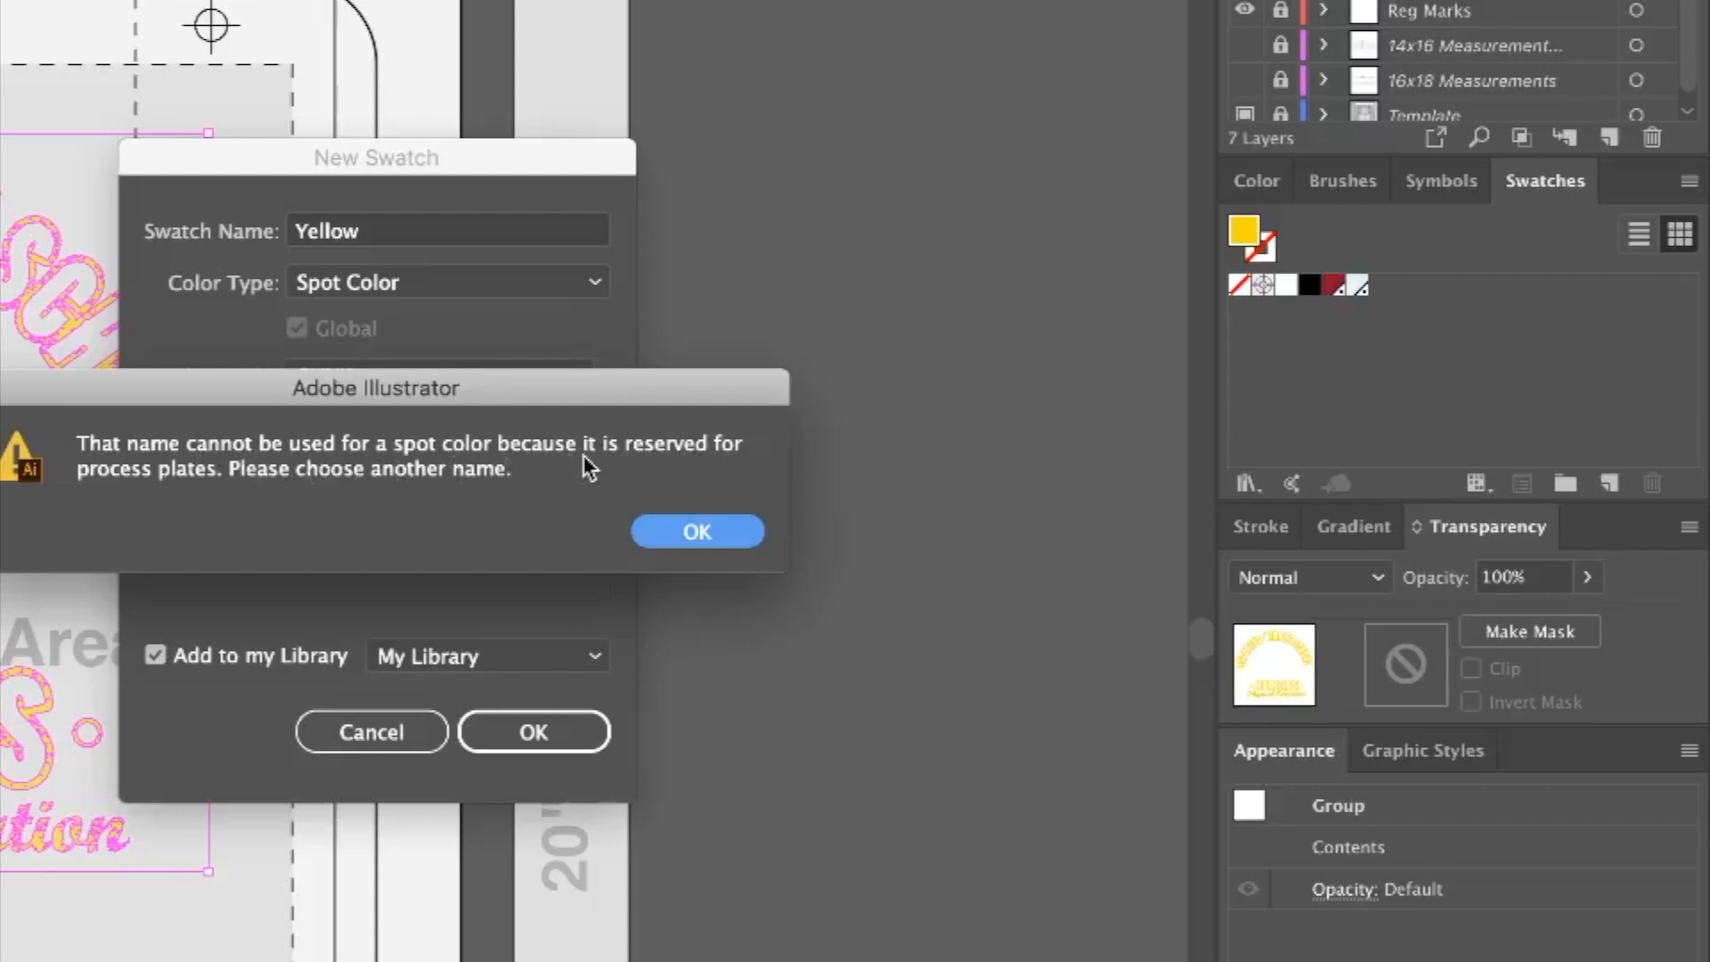
click(689, 528)
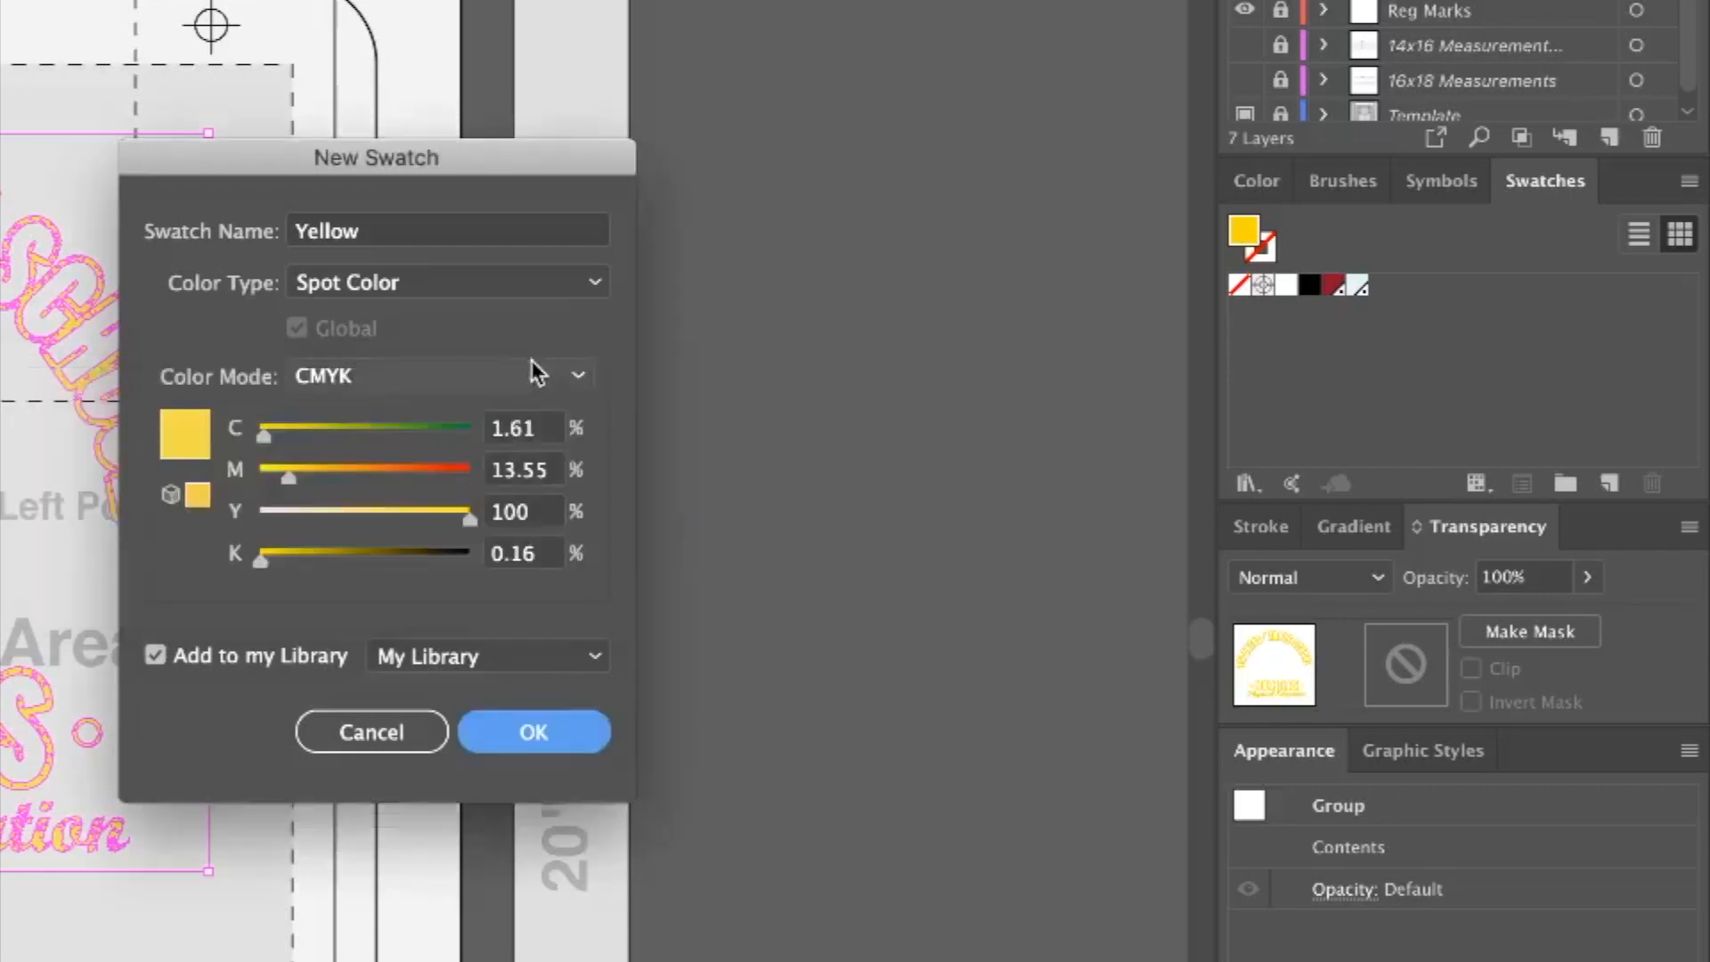
Try naming the new spot color swatch Yellow Spot
click(415, 237)
text(Yellopw S)
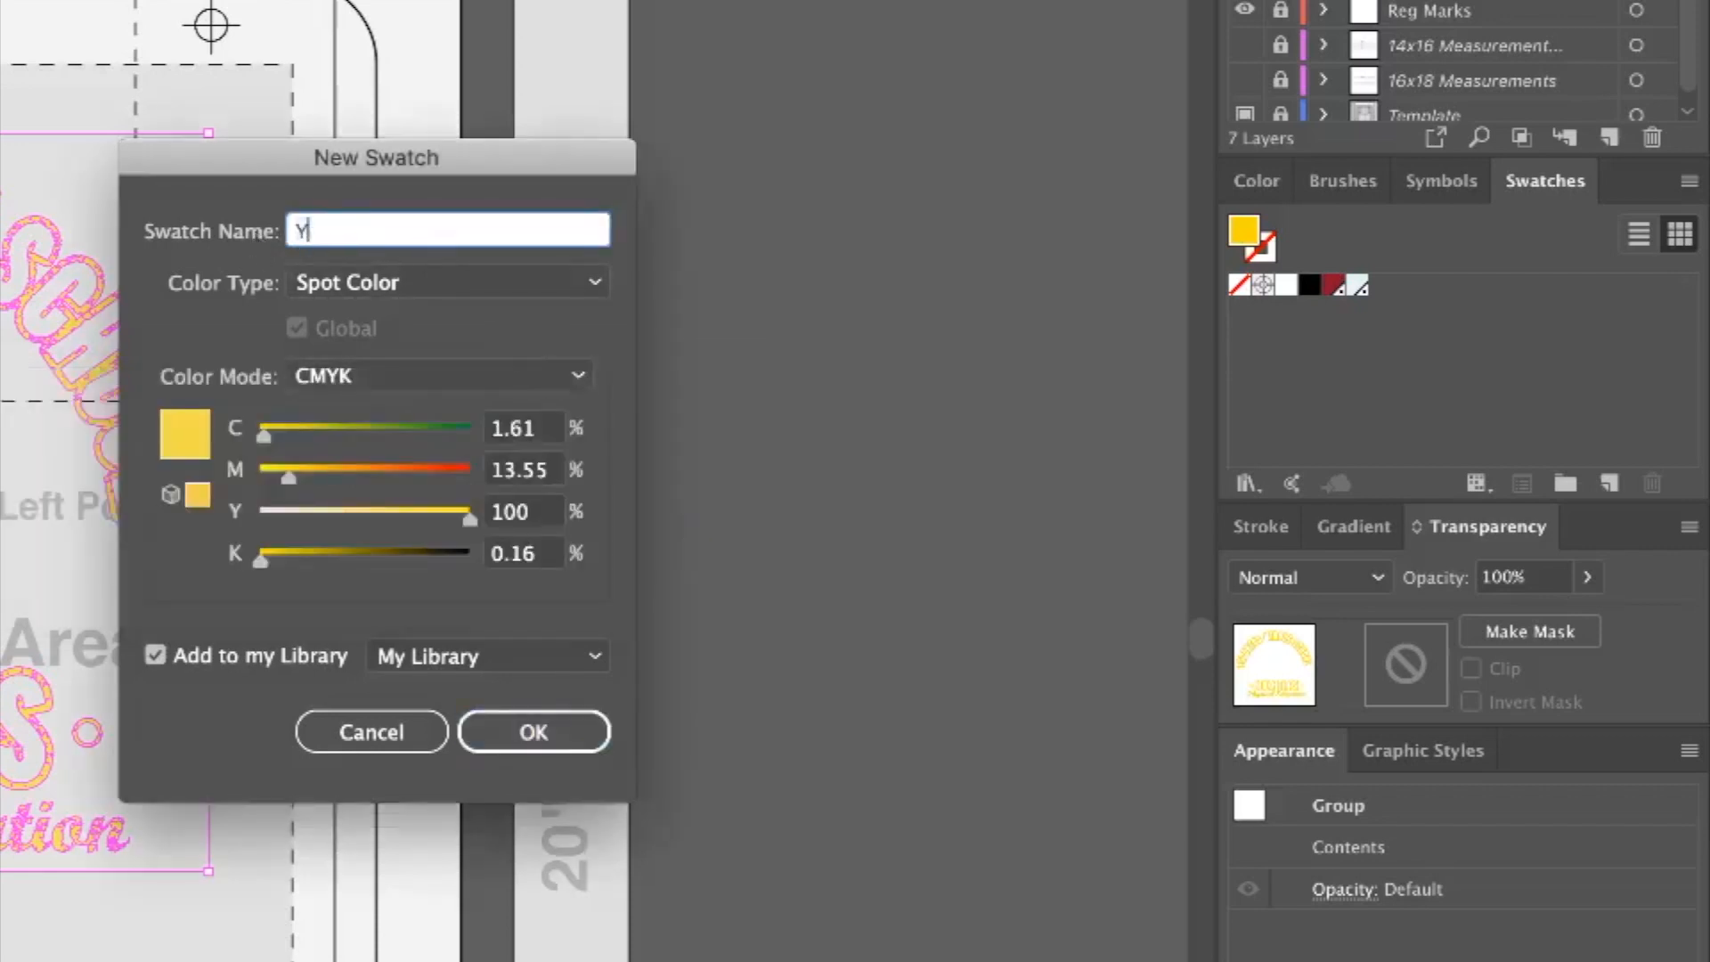
key(BackSpace)
key(BackSpace)
key(BackSpace)
key(BackSpace)
text(w Spot)
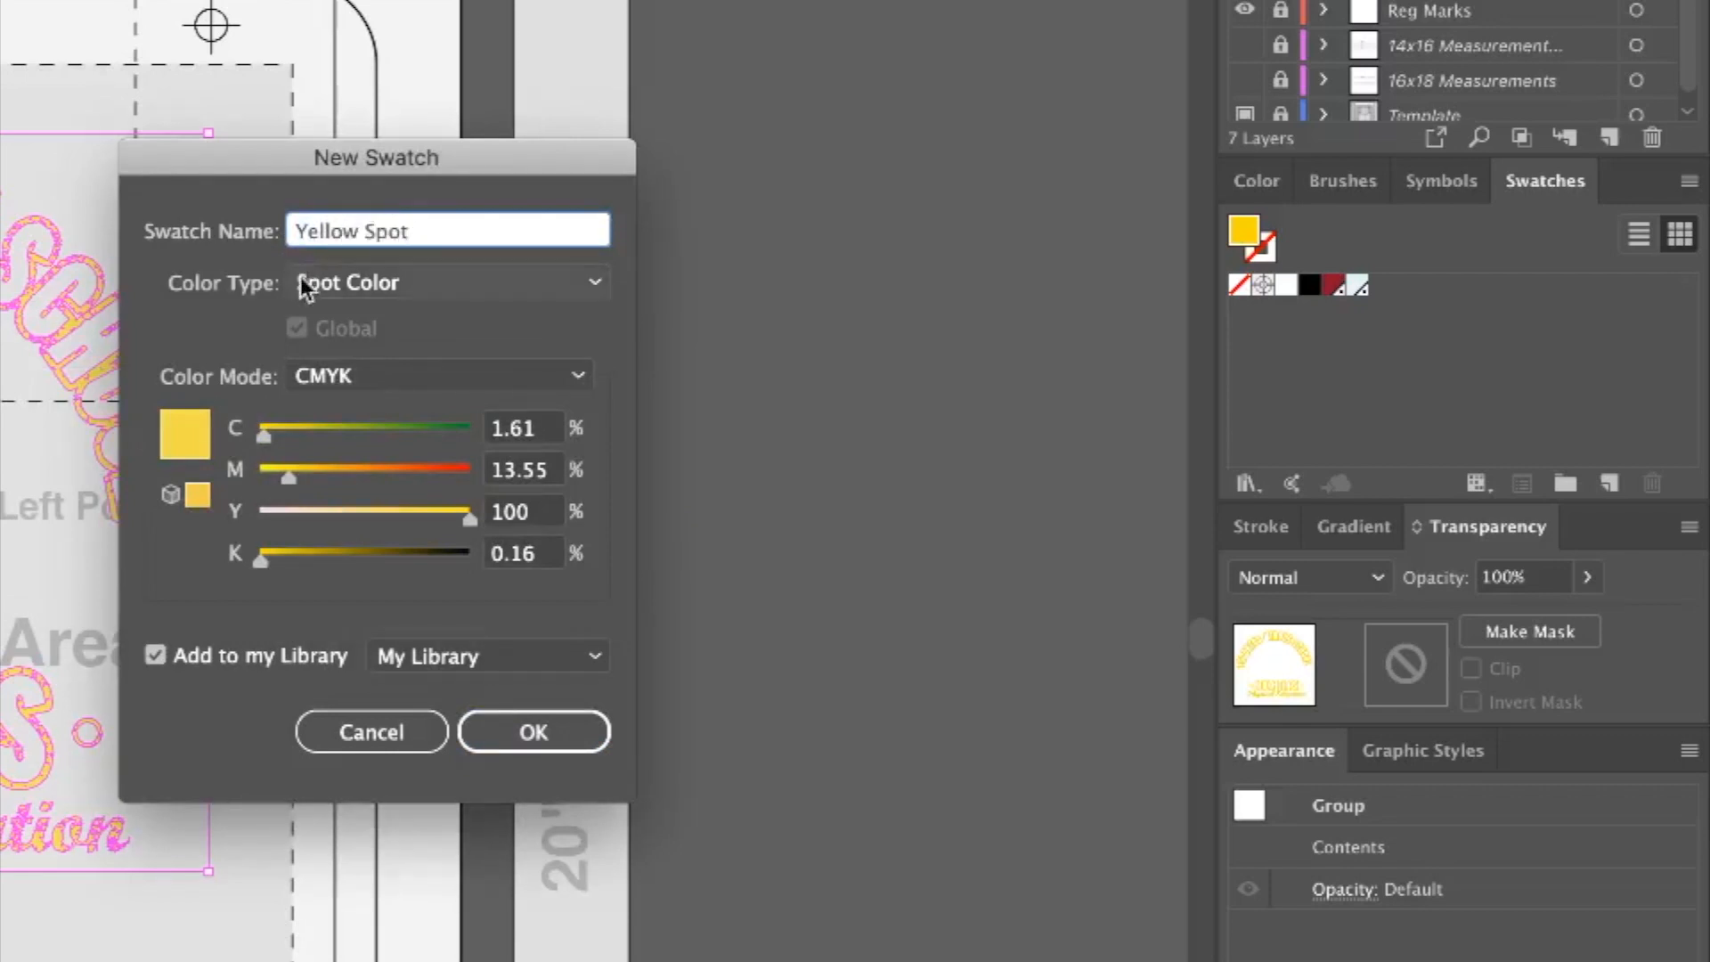
click(351, 281)
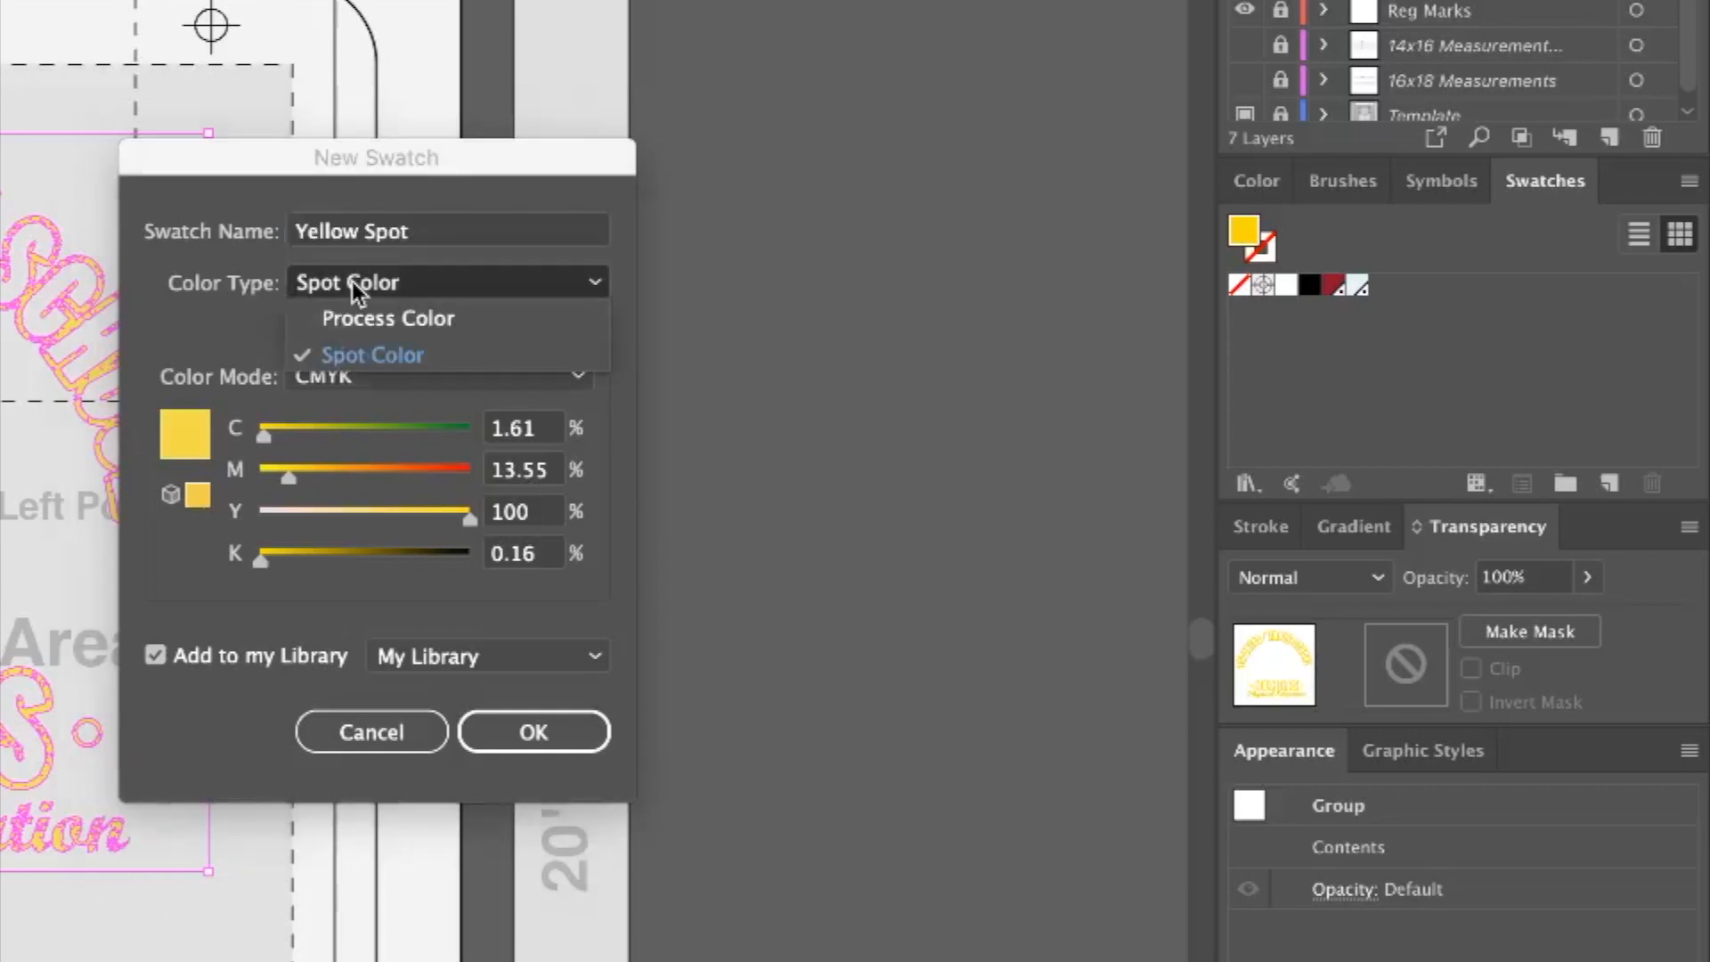
click(210, 302)
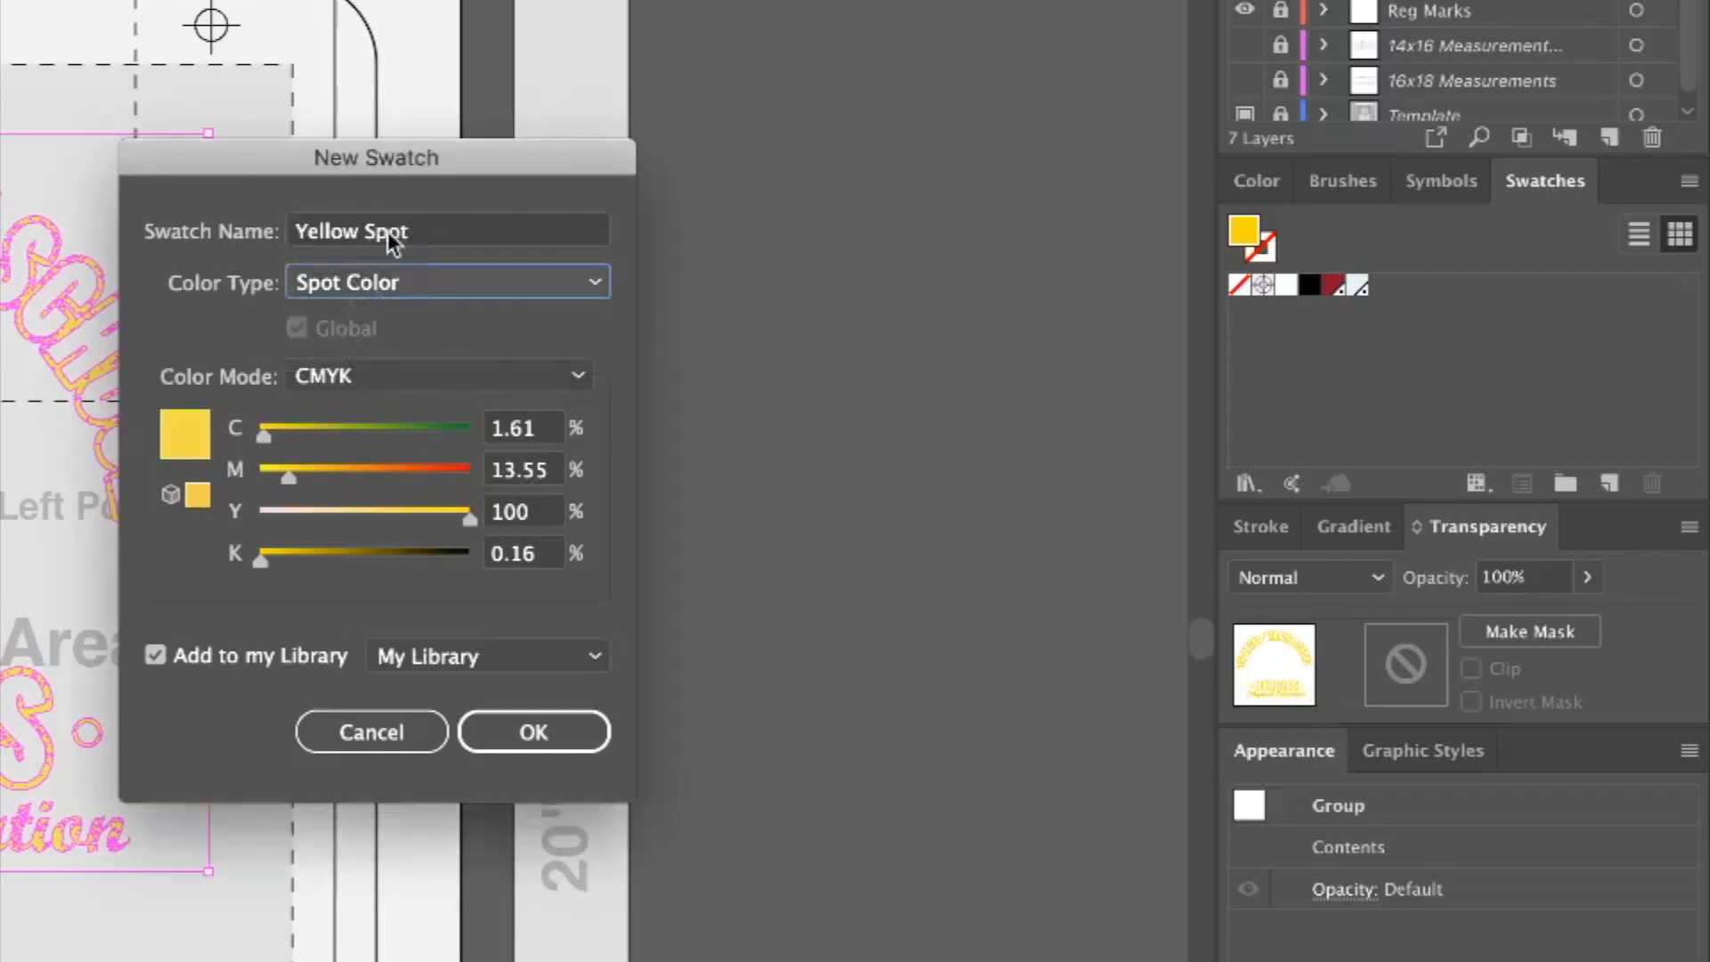
Name the new swatch Golden Yellow, save it as a Spot Color and deselect the artwork
drag(450, 238, 128, 231)
text(Gold)
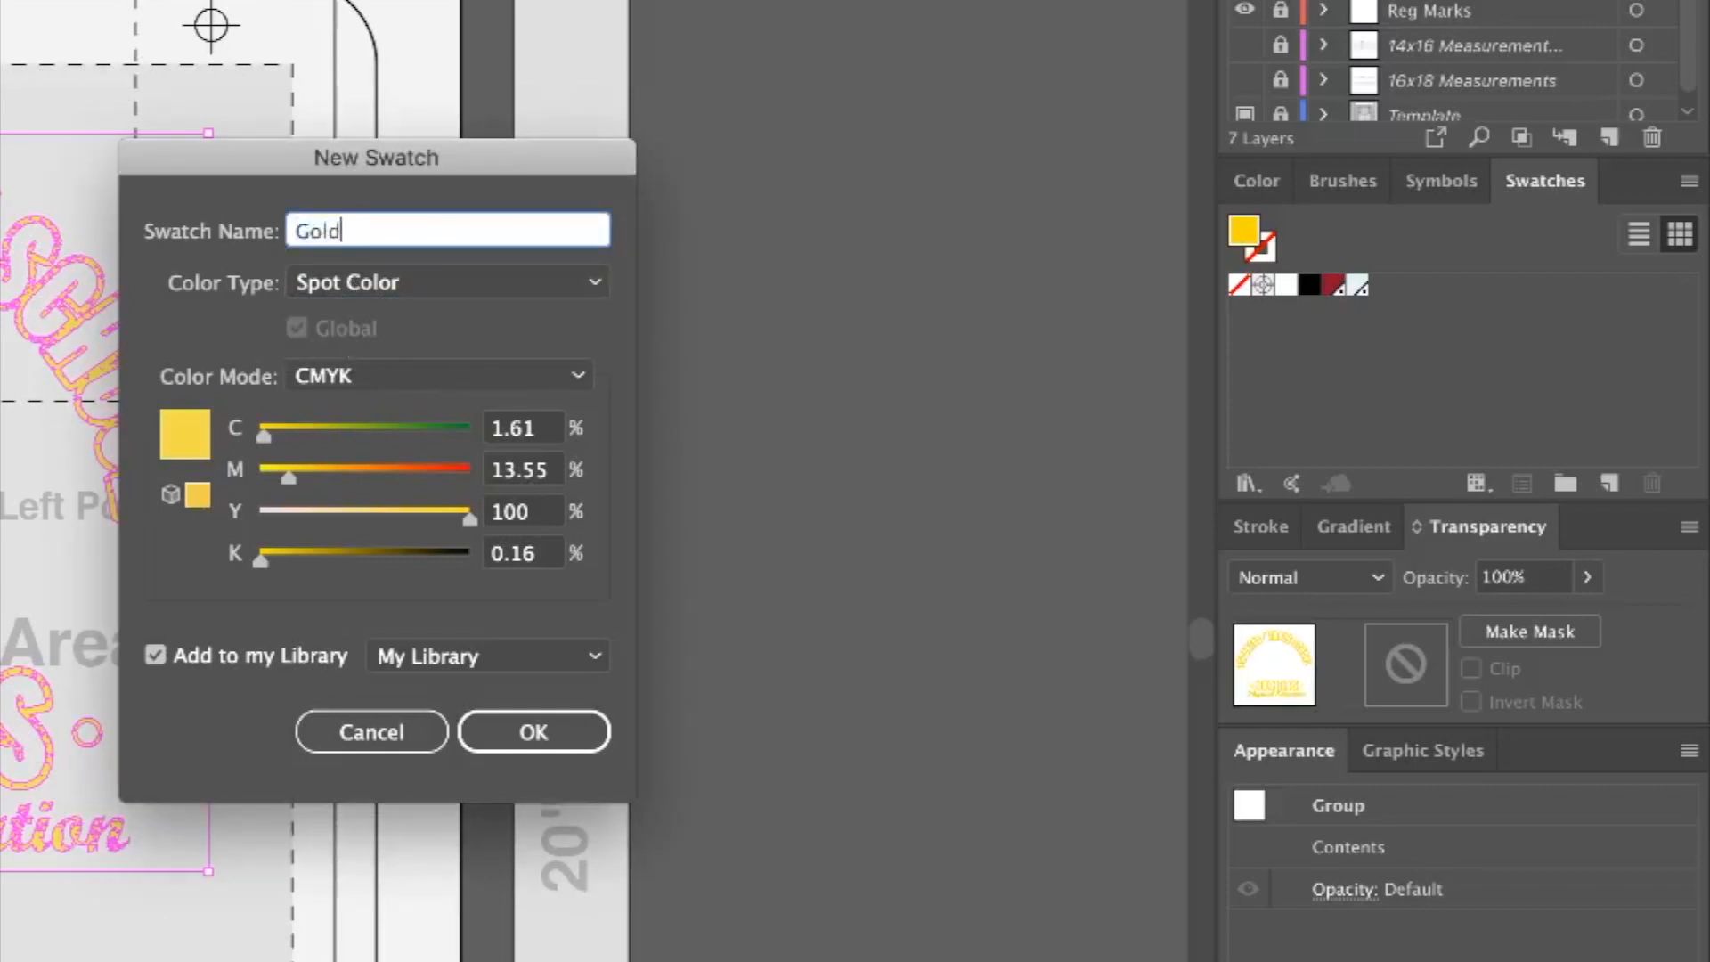
text(en yellow)
key(BackSpace)
key(BackSpace)
key(BackSpace)
key(BackSpace)
key(BackSpace)
text(Yellow)
click(297, 281)
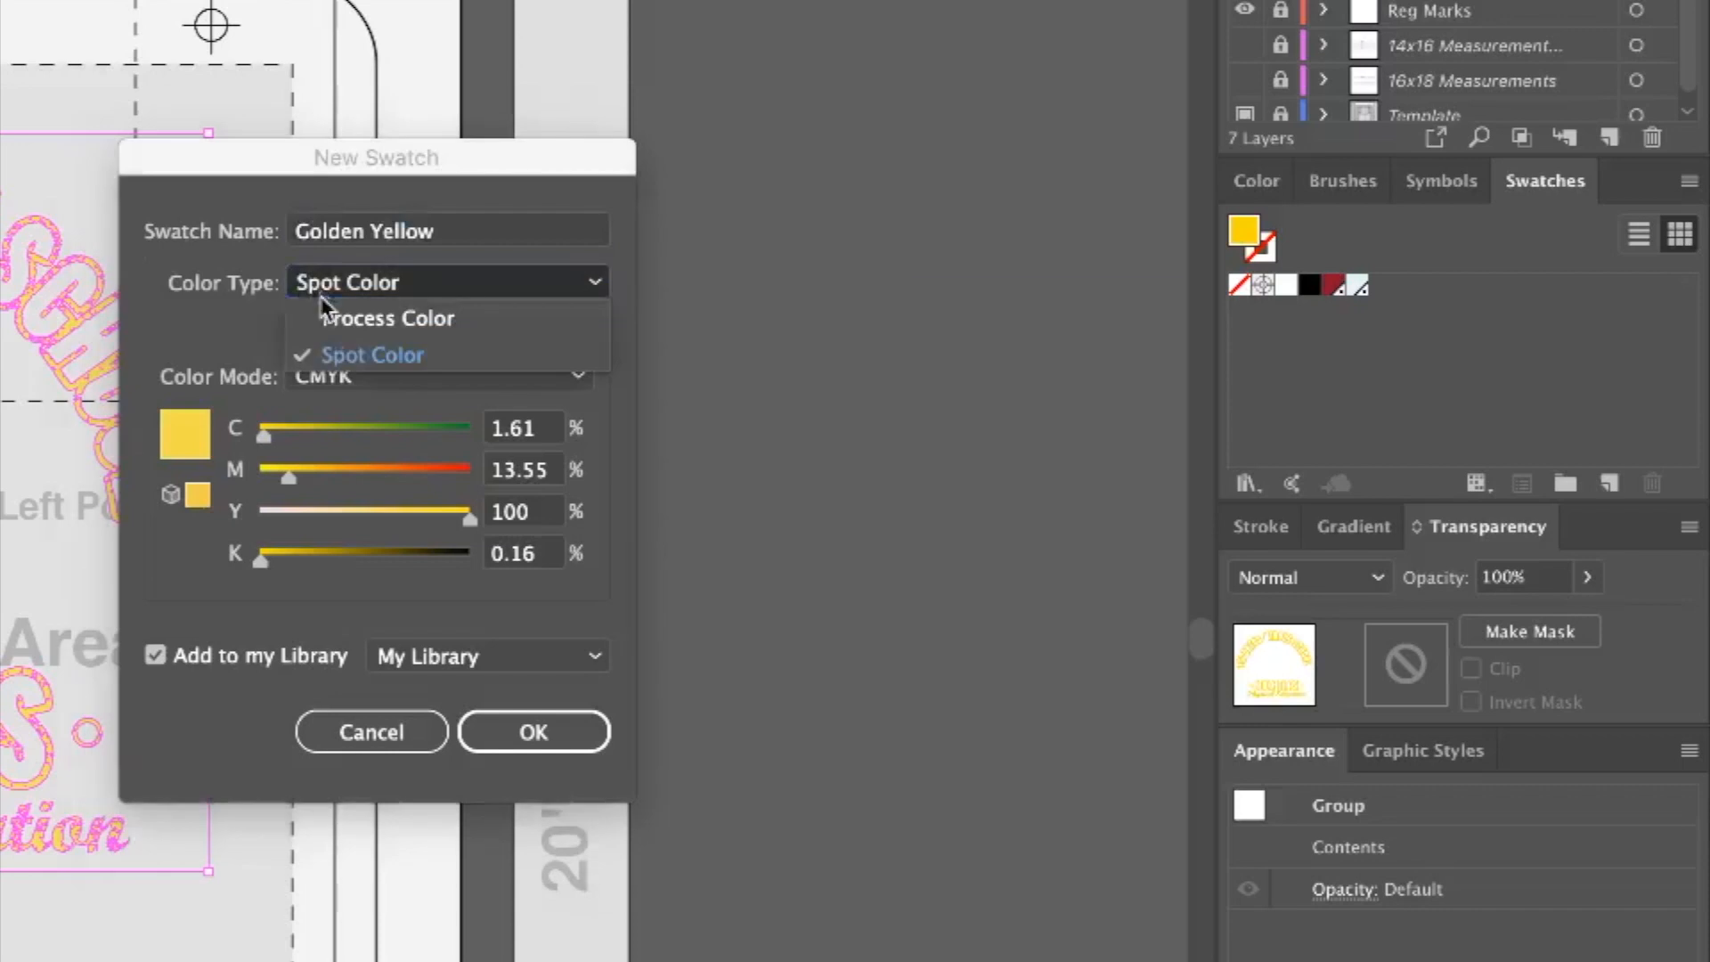
click(355, 356)
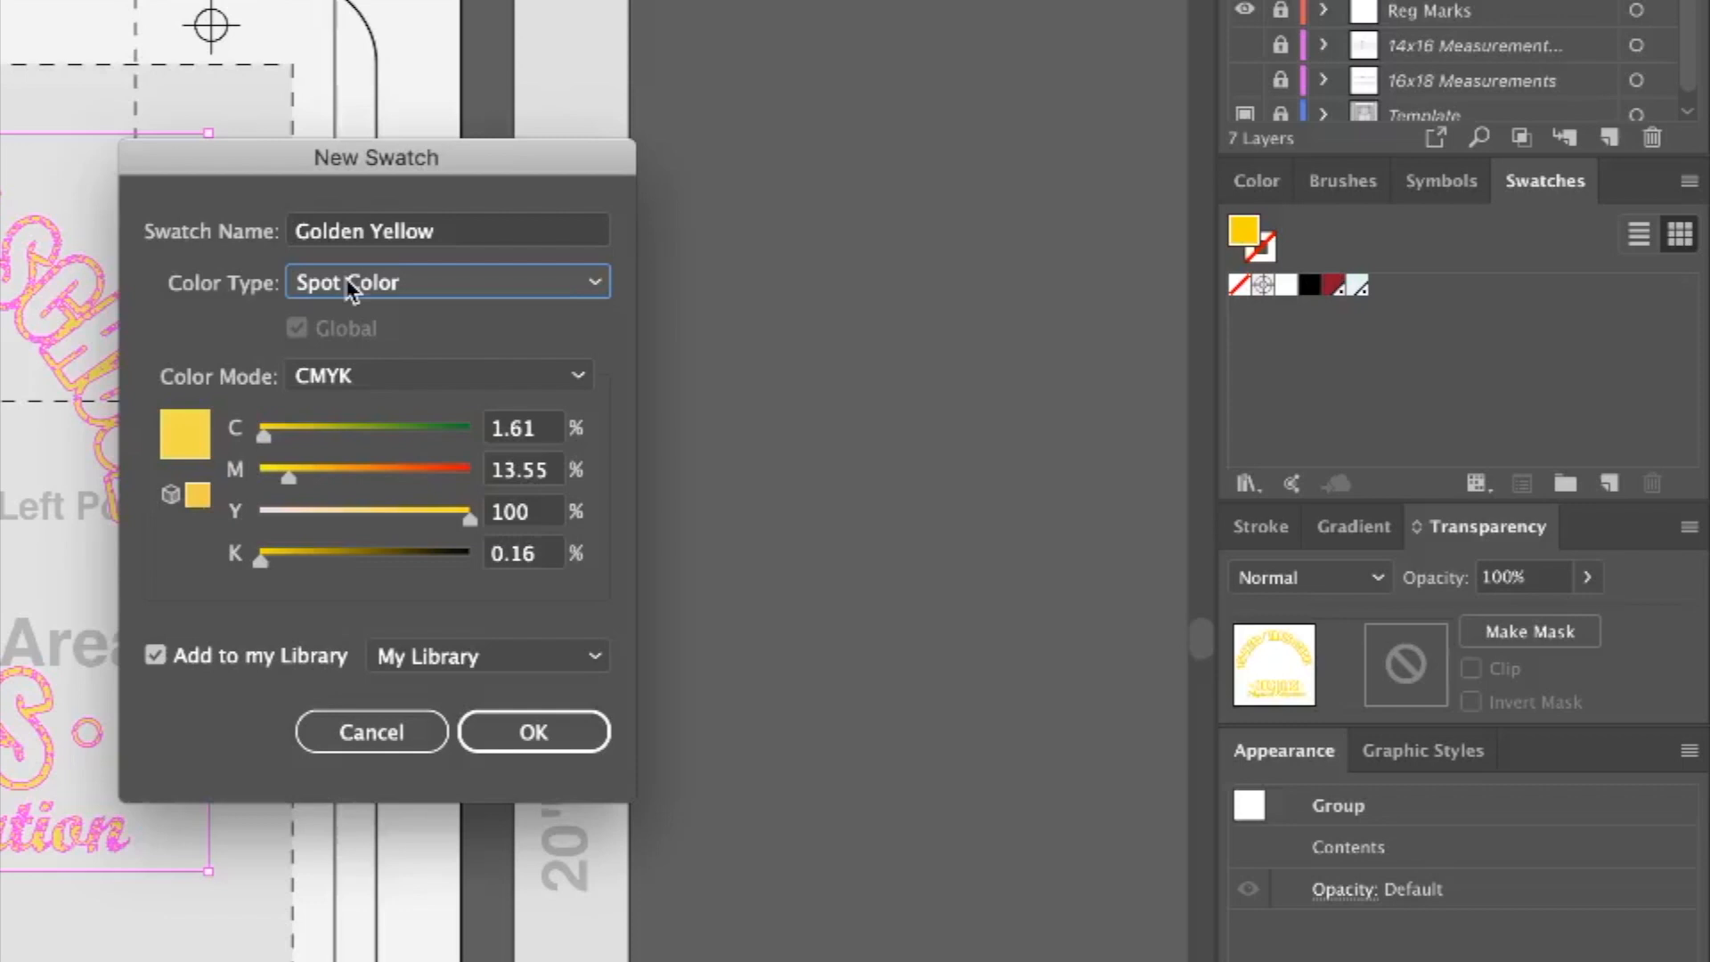
click(514, 730)
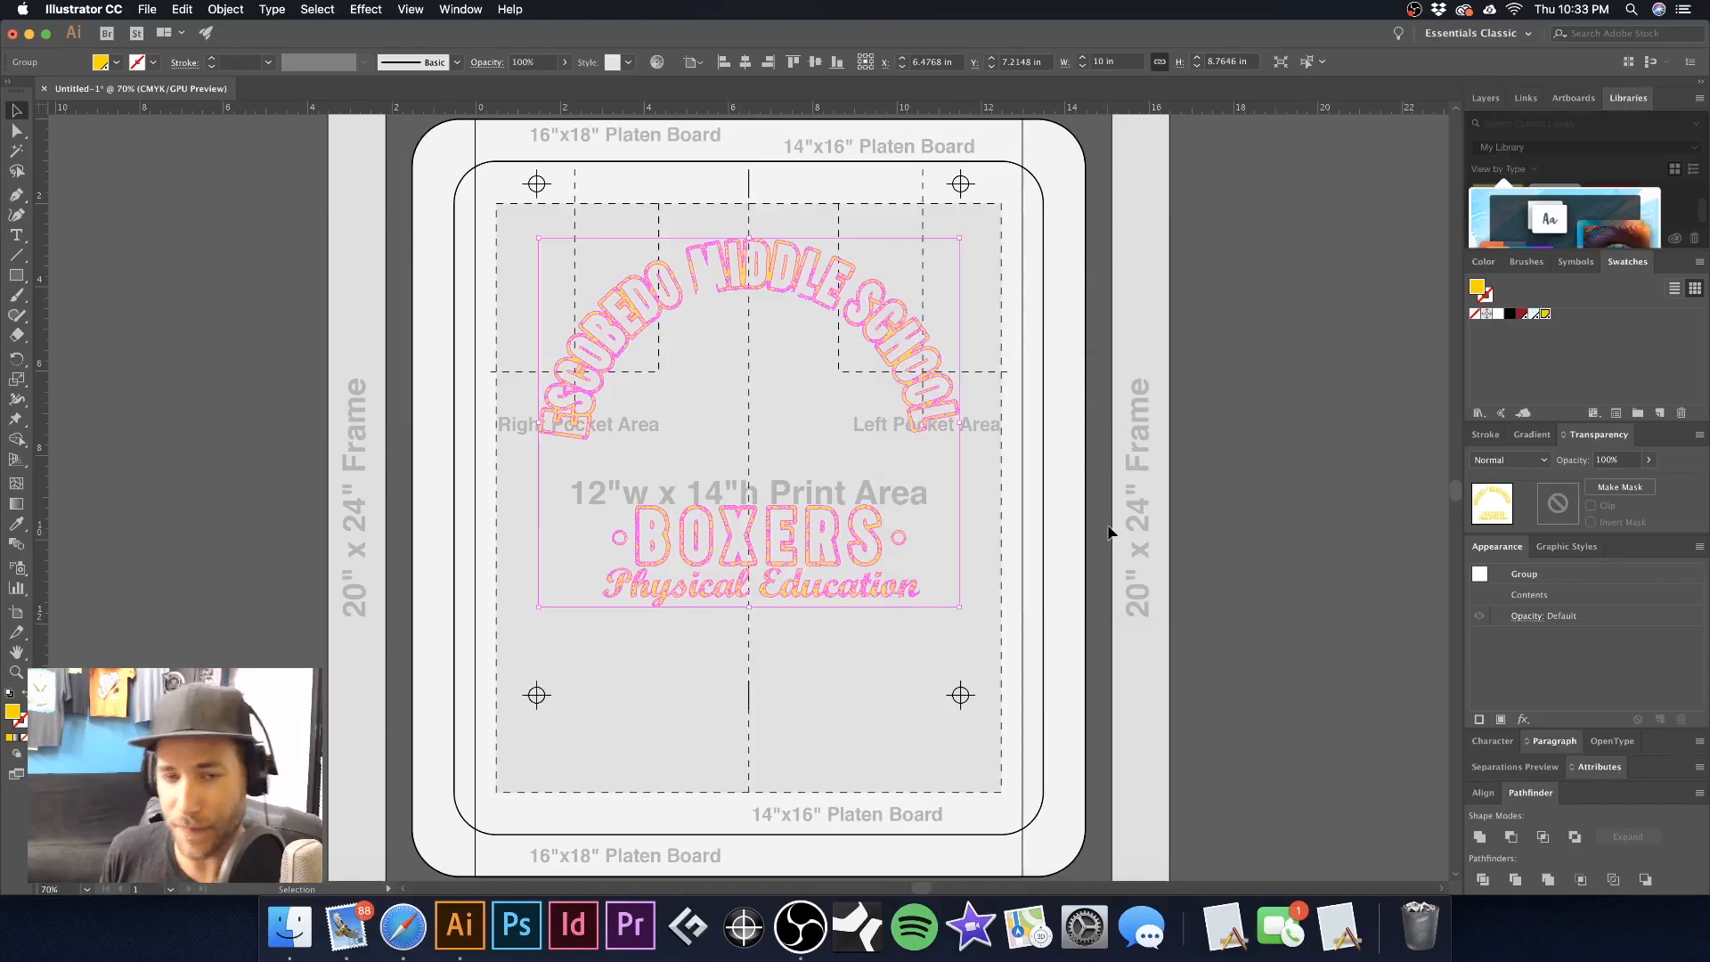
click(1045, 249)
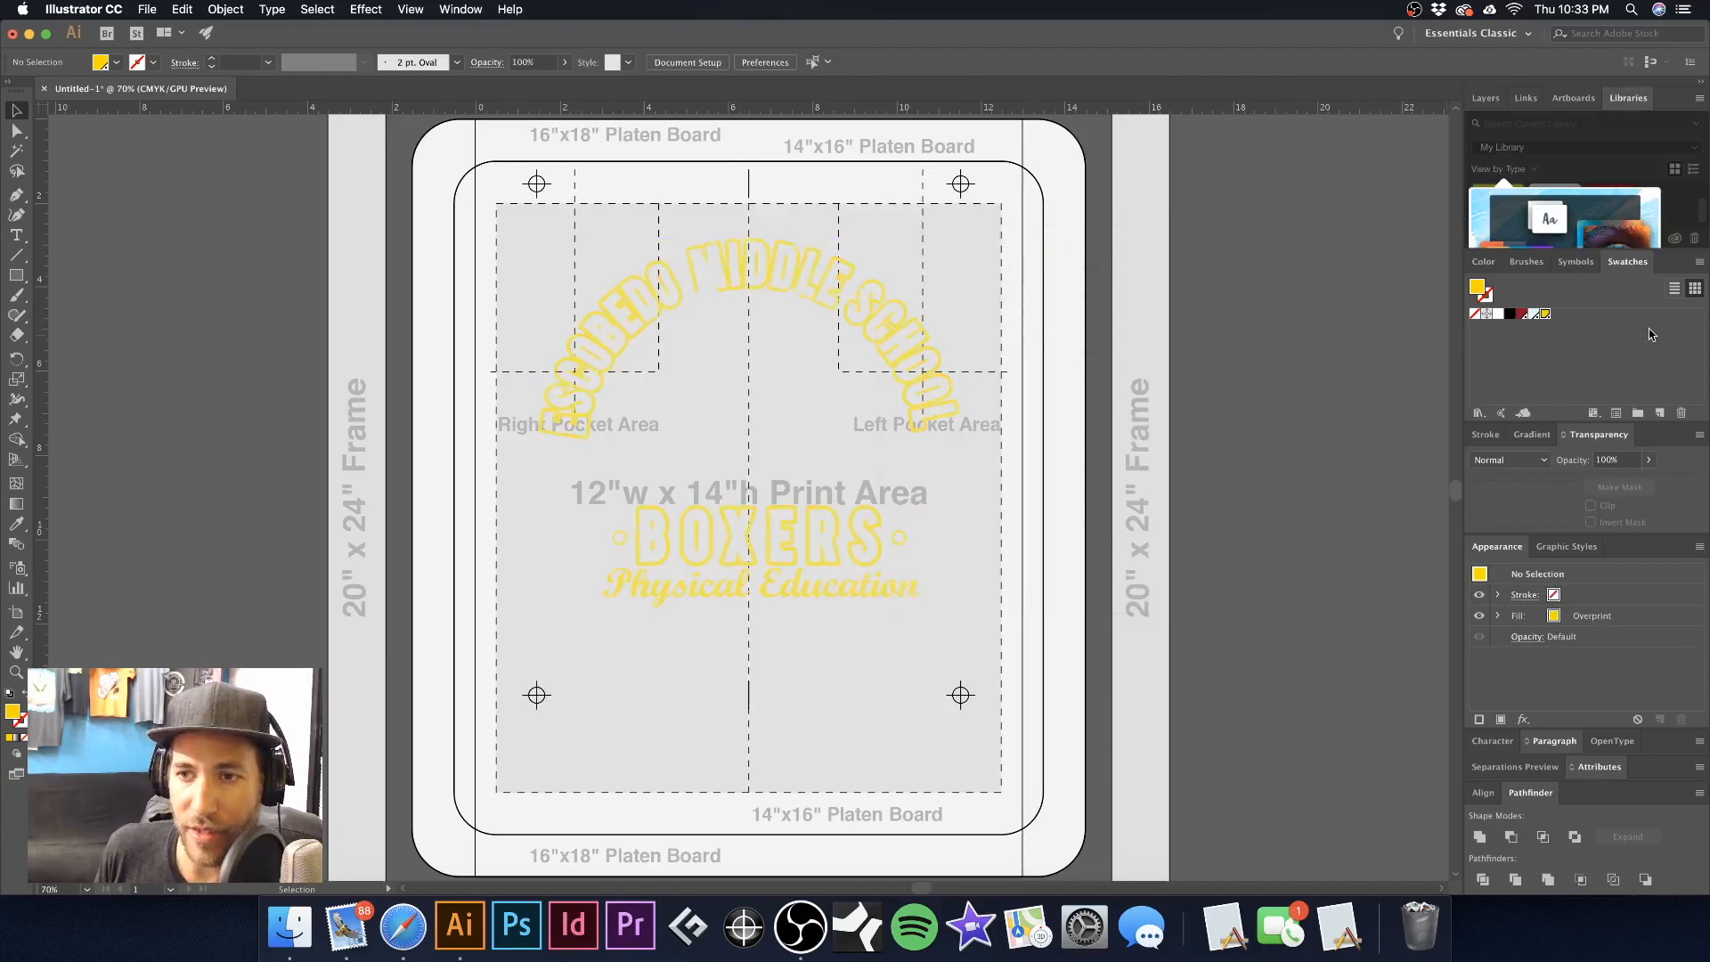
click(1490, 261)
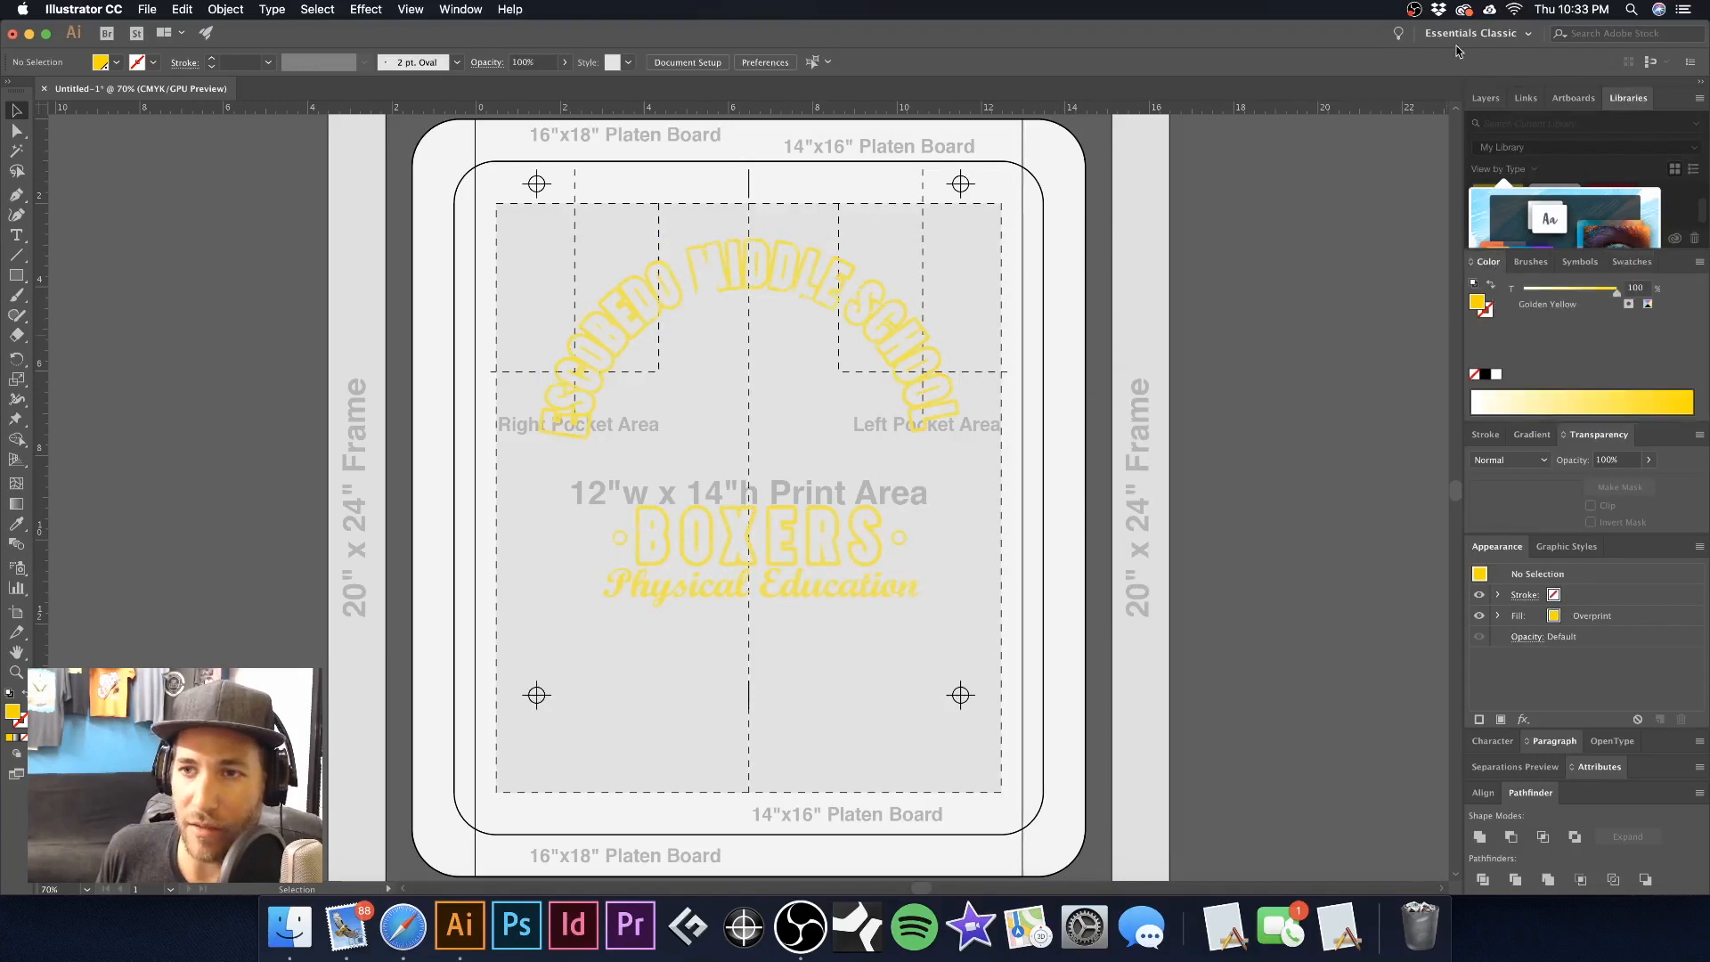
Make the Colors layer visible again so its artwork shows together with the yellow lettering
click(1484, 98)
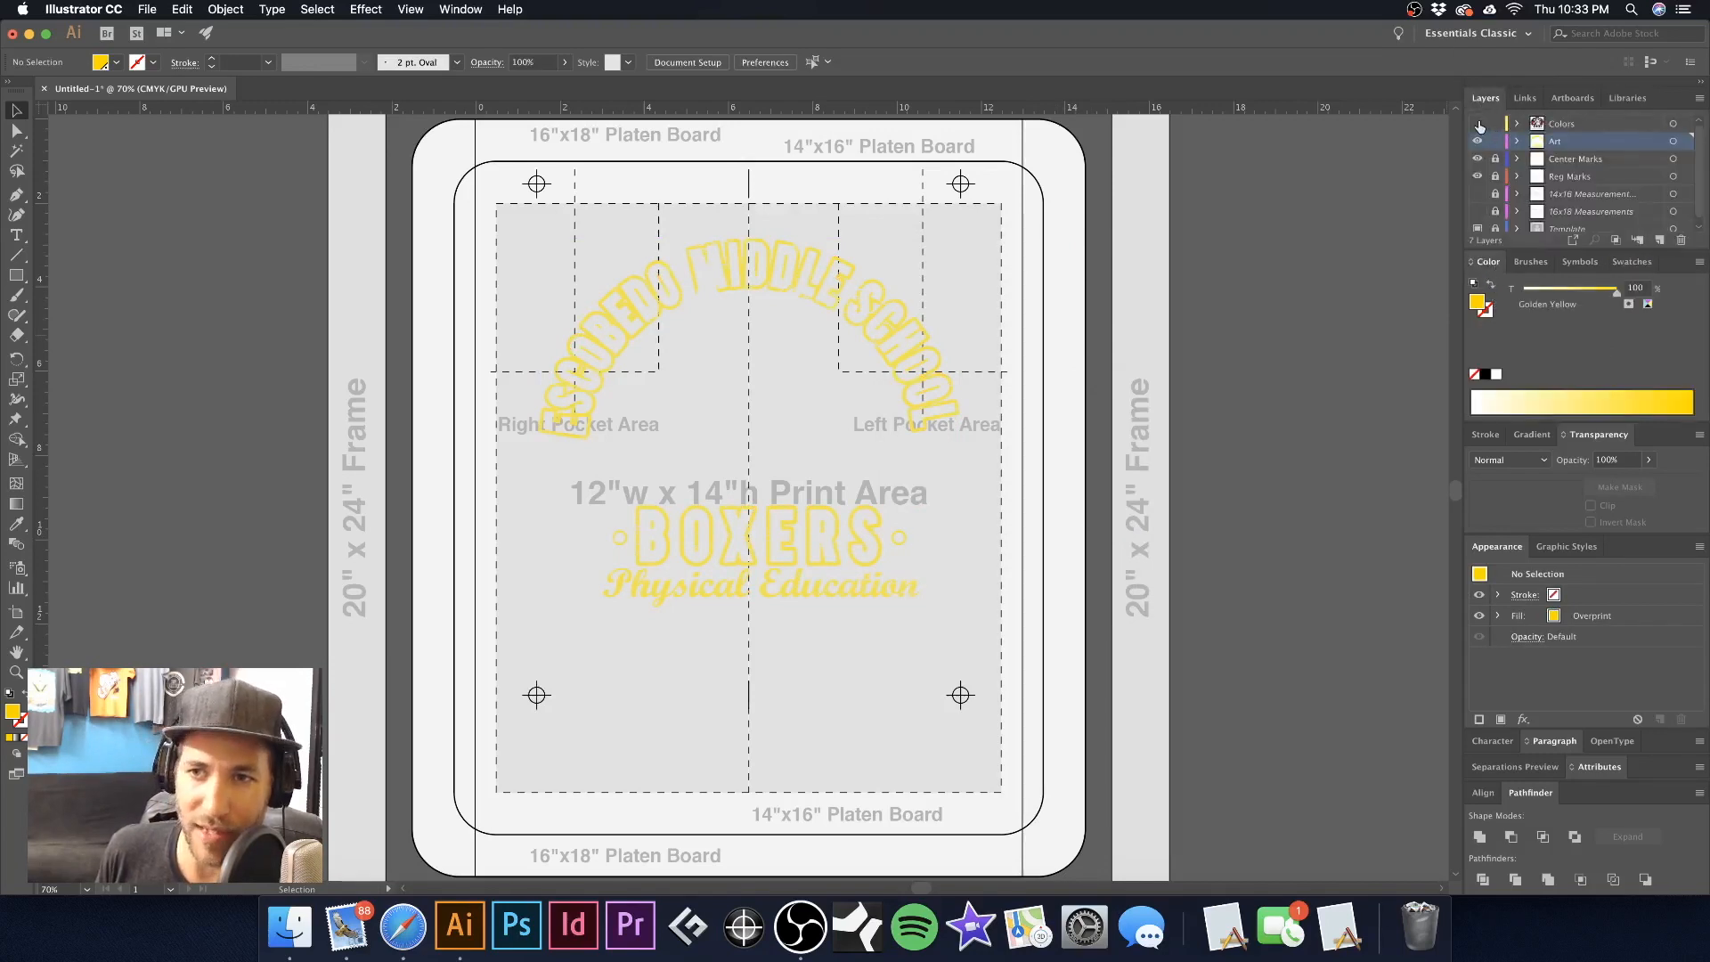
click(1478, 124)
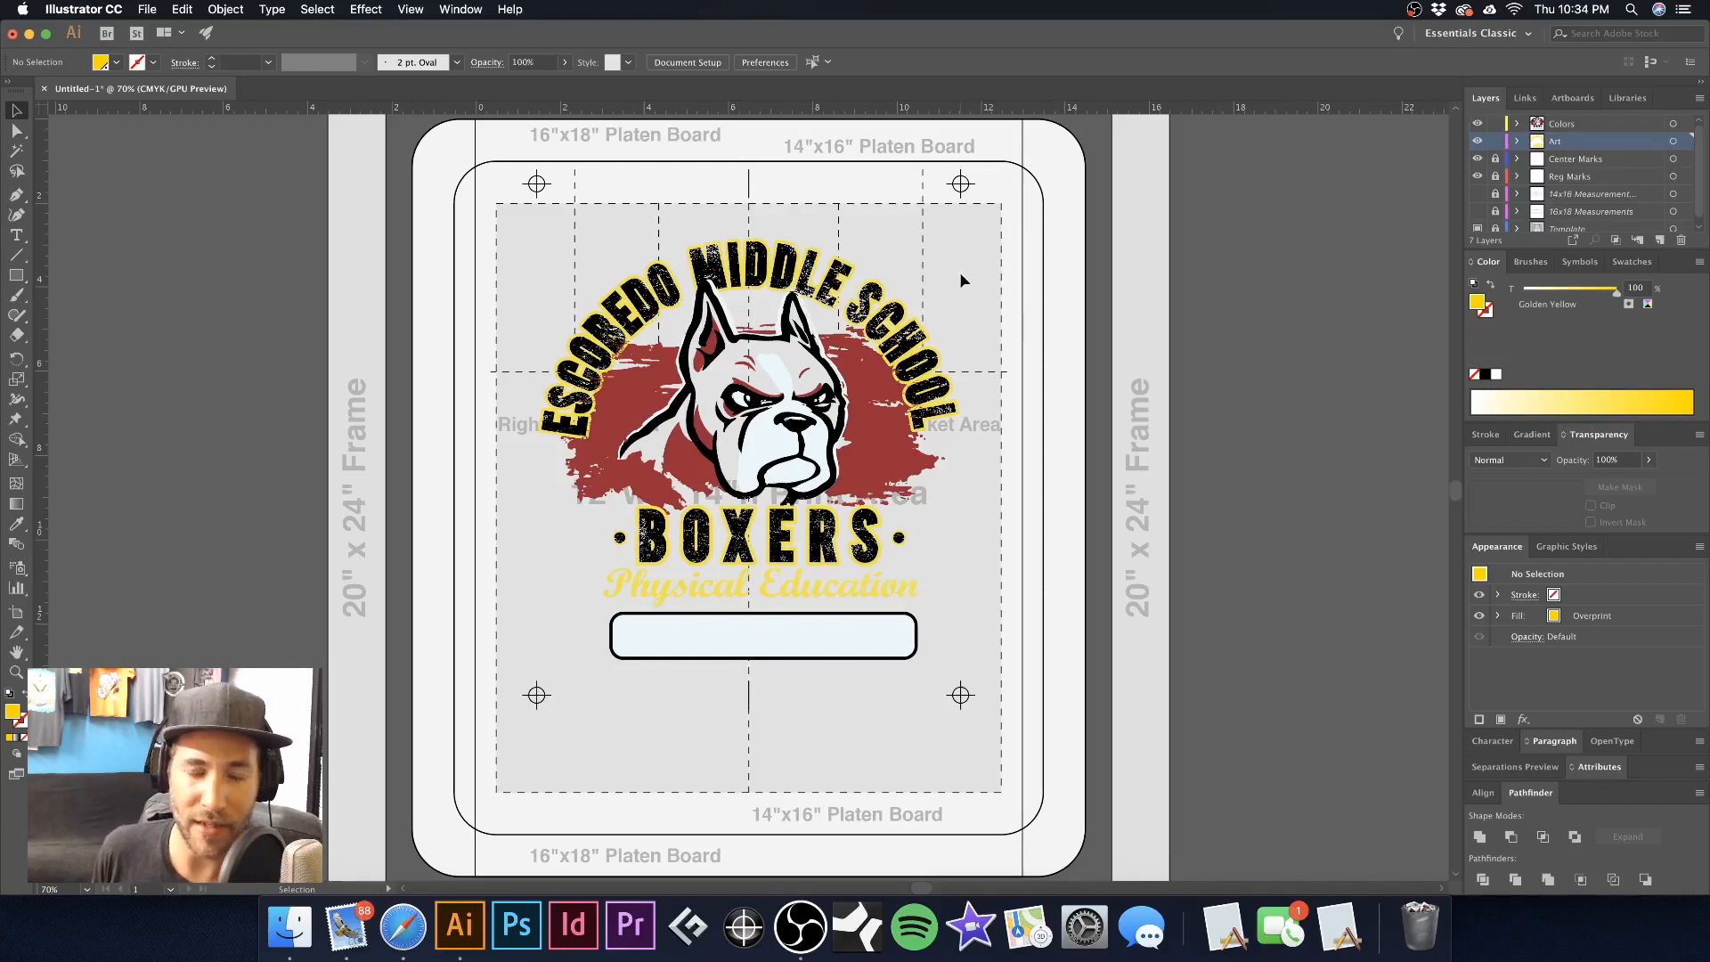
drag(779, 276, 1202, 392)
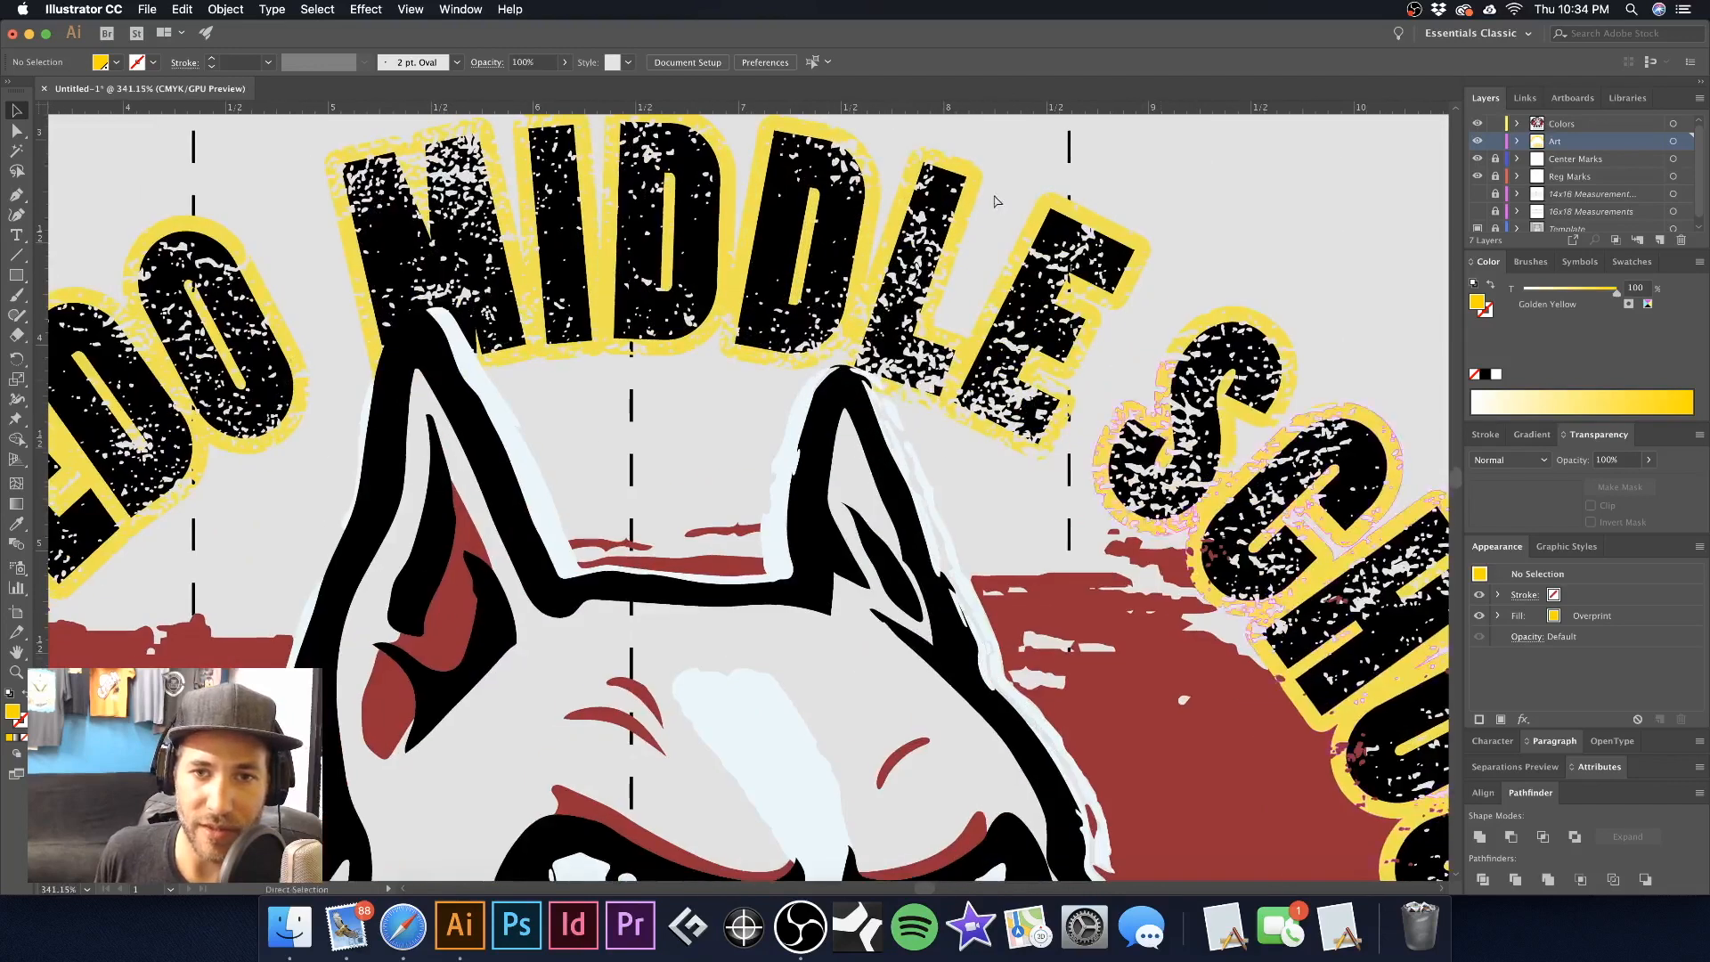
Check how the yellow lettering and the white dog artwork select as groups across the logo
click(1014, 256)
alt+super+click(964, 452)
alt+super+click(963, 452)
drag(913, 492, 1085, 300)
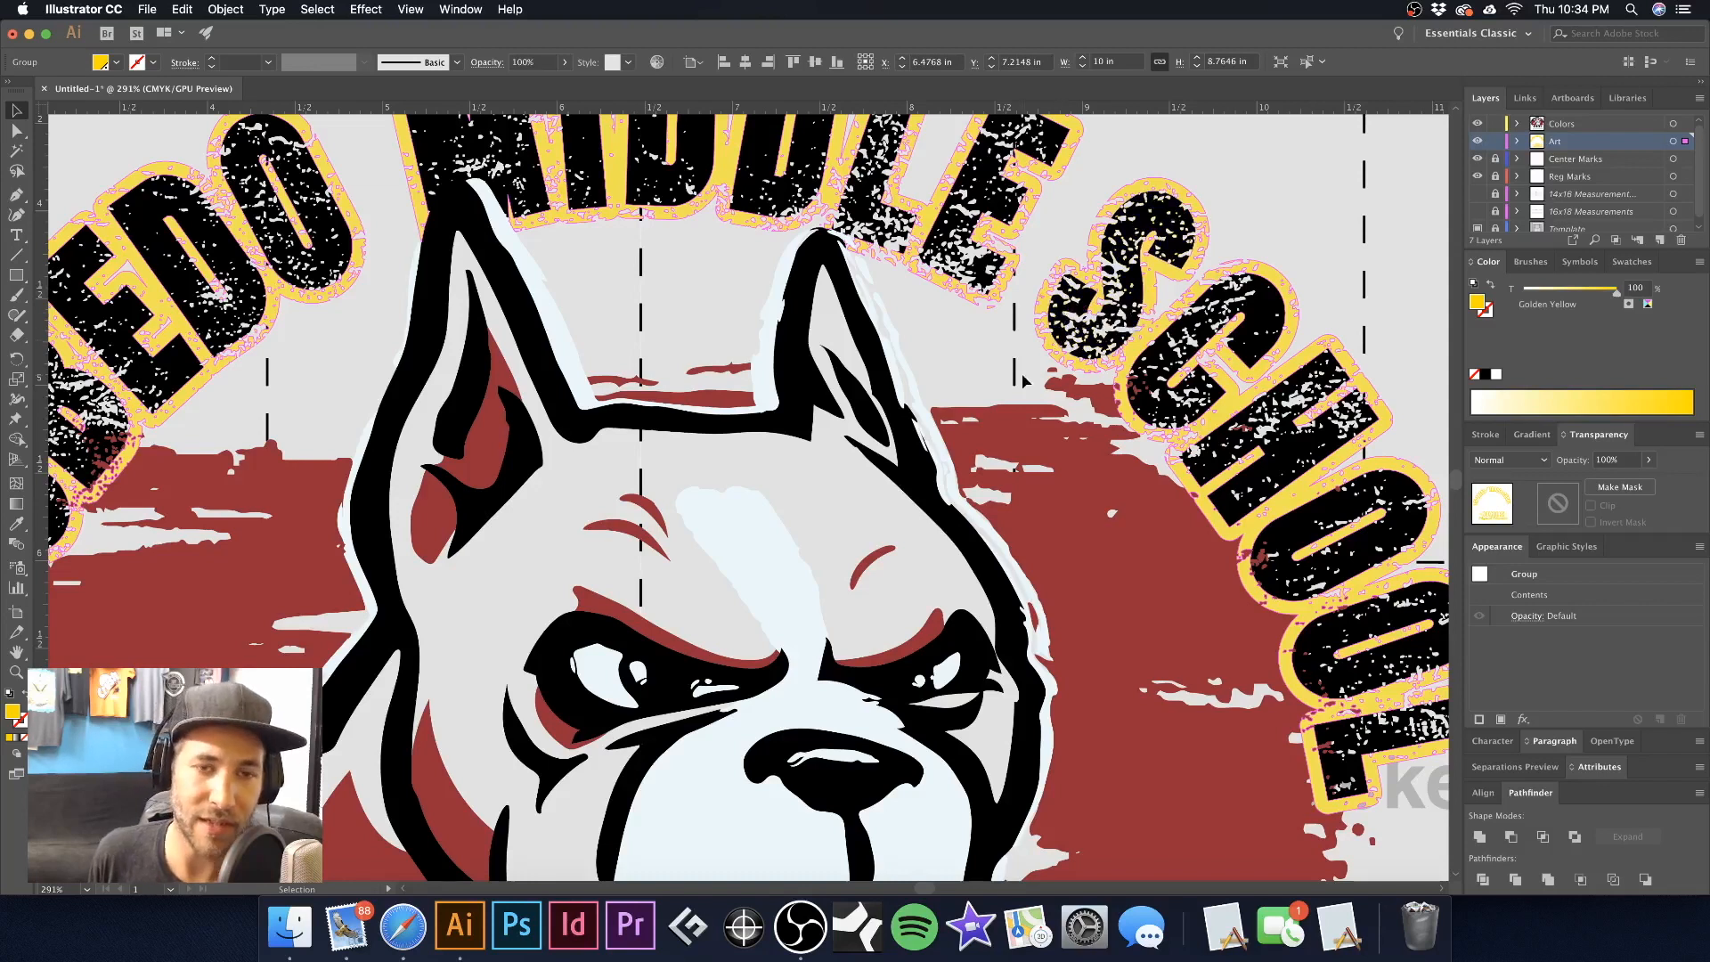
alt+super+click(872, 459)
drag(785, 515, 857, 458)
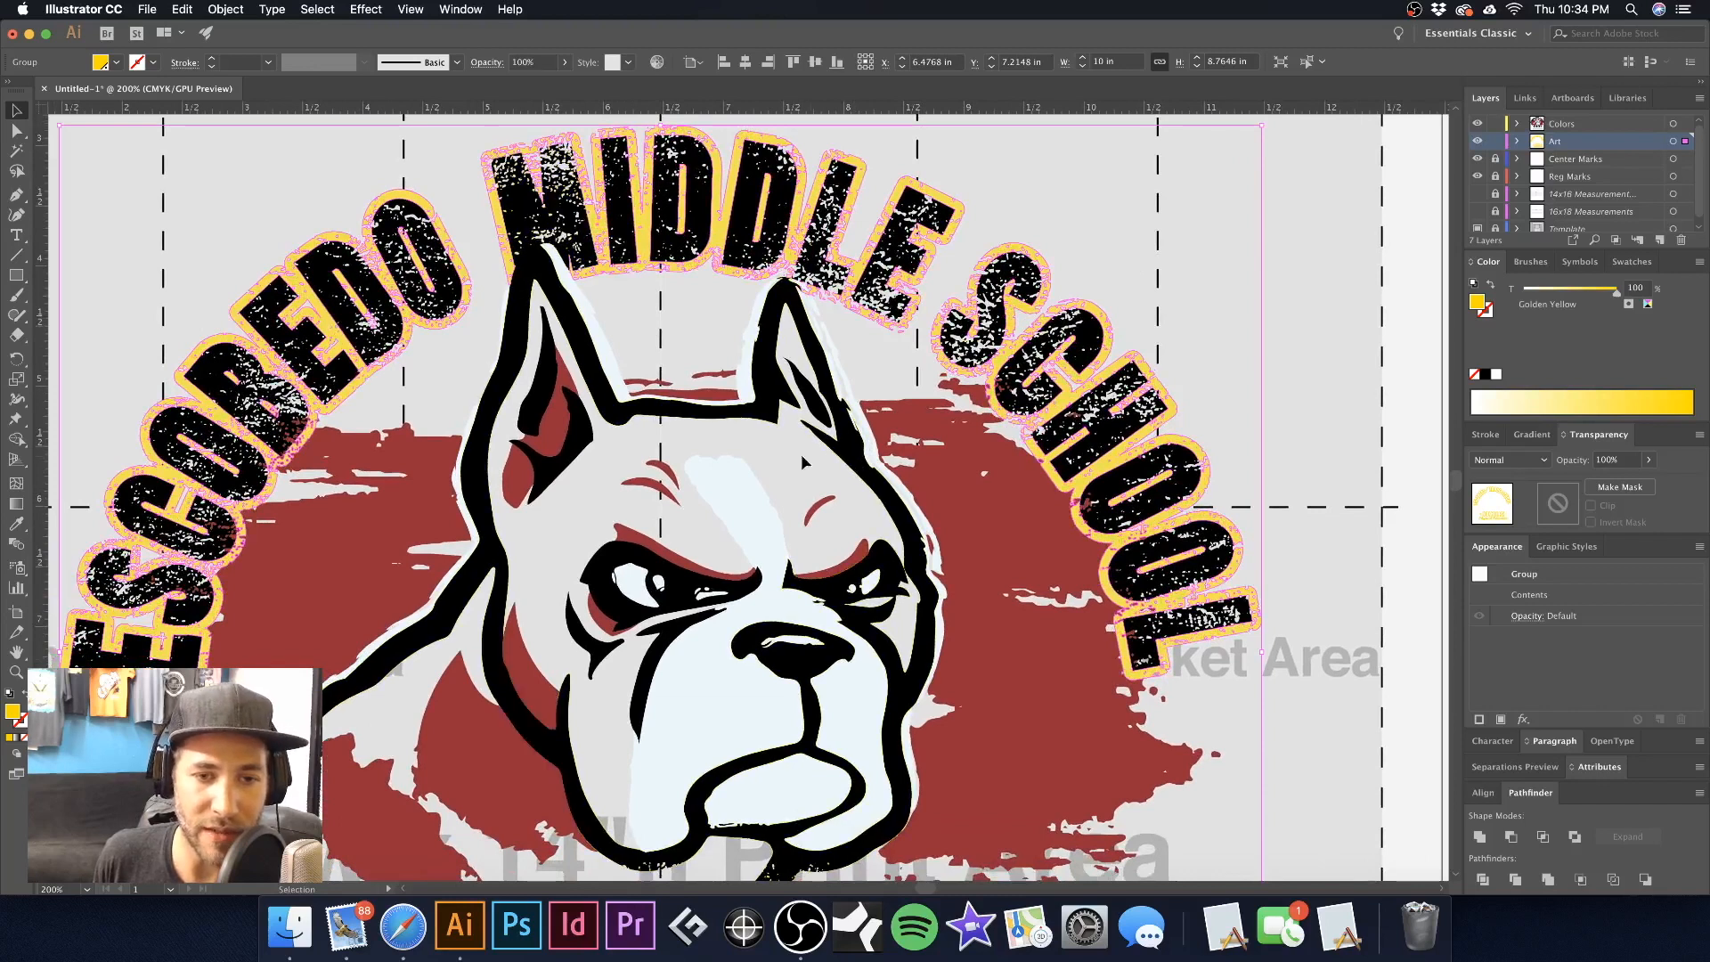
shift+click(732, 488)
key(a)
click(1296, 227)
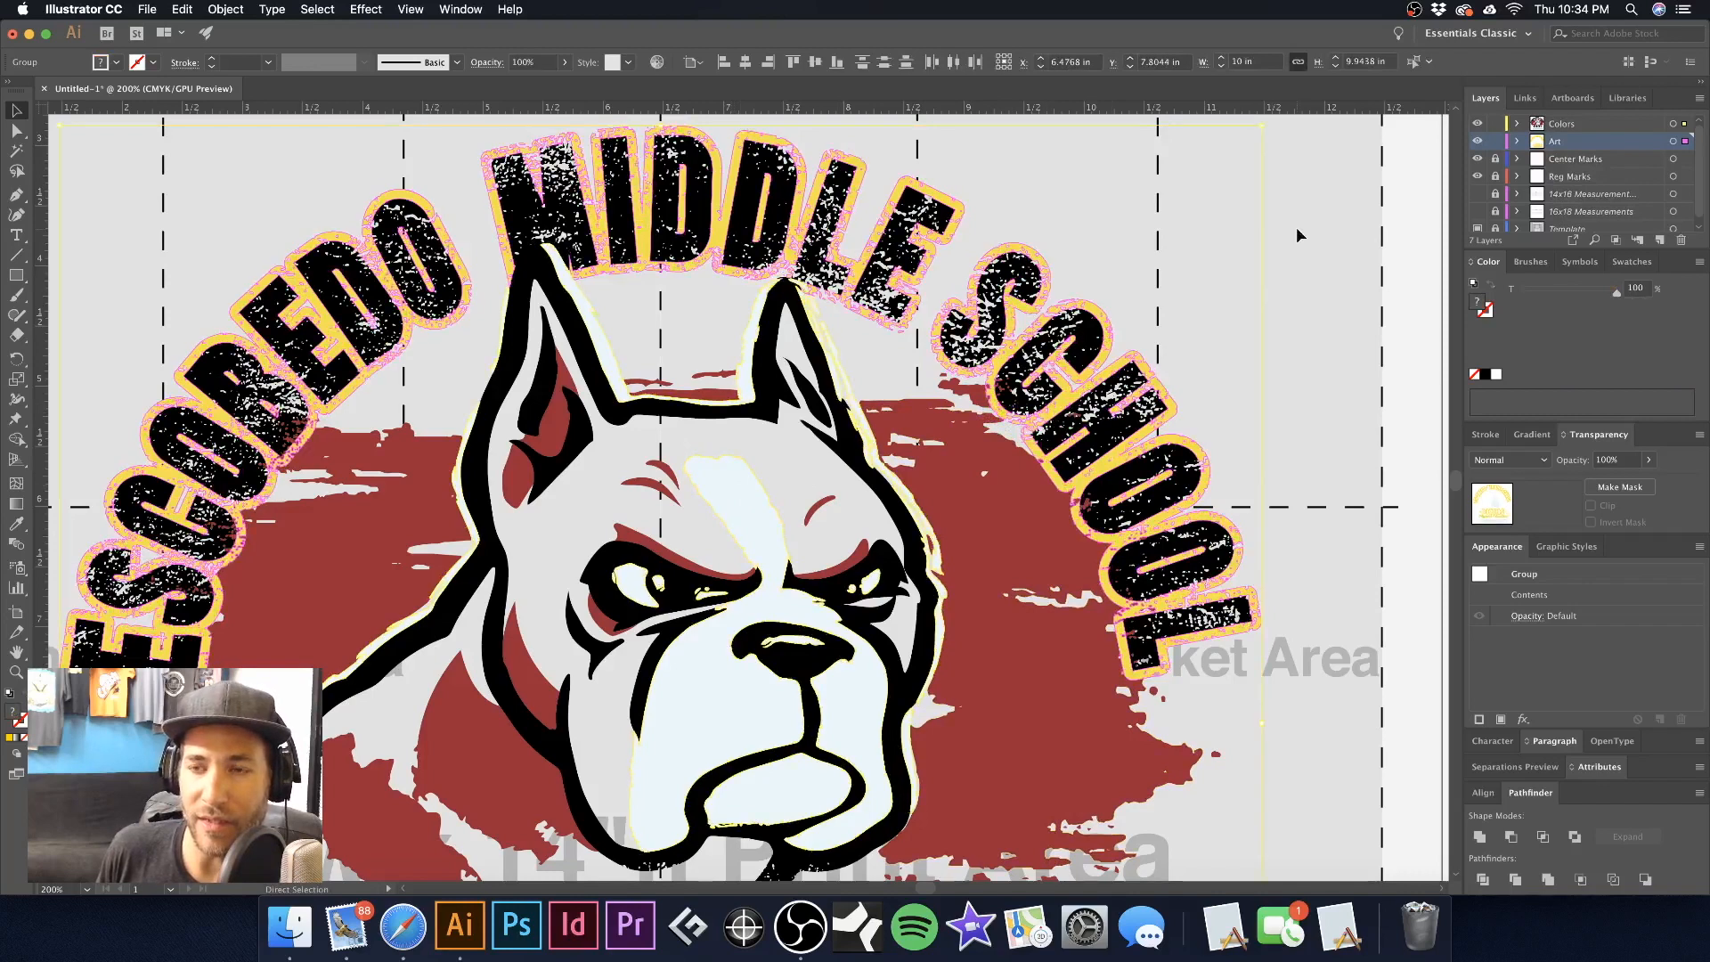
Cut all the logo artwork and paste it in place on the Art layer, then deselect it
alt+super+click(855, 443)
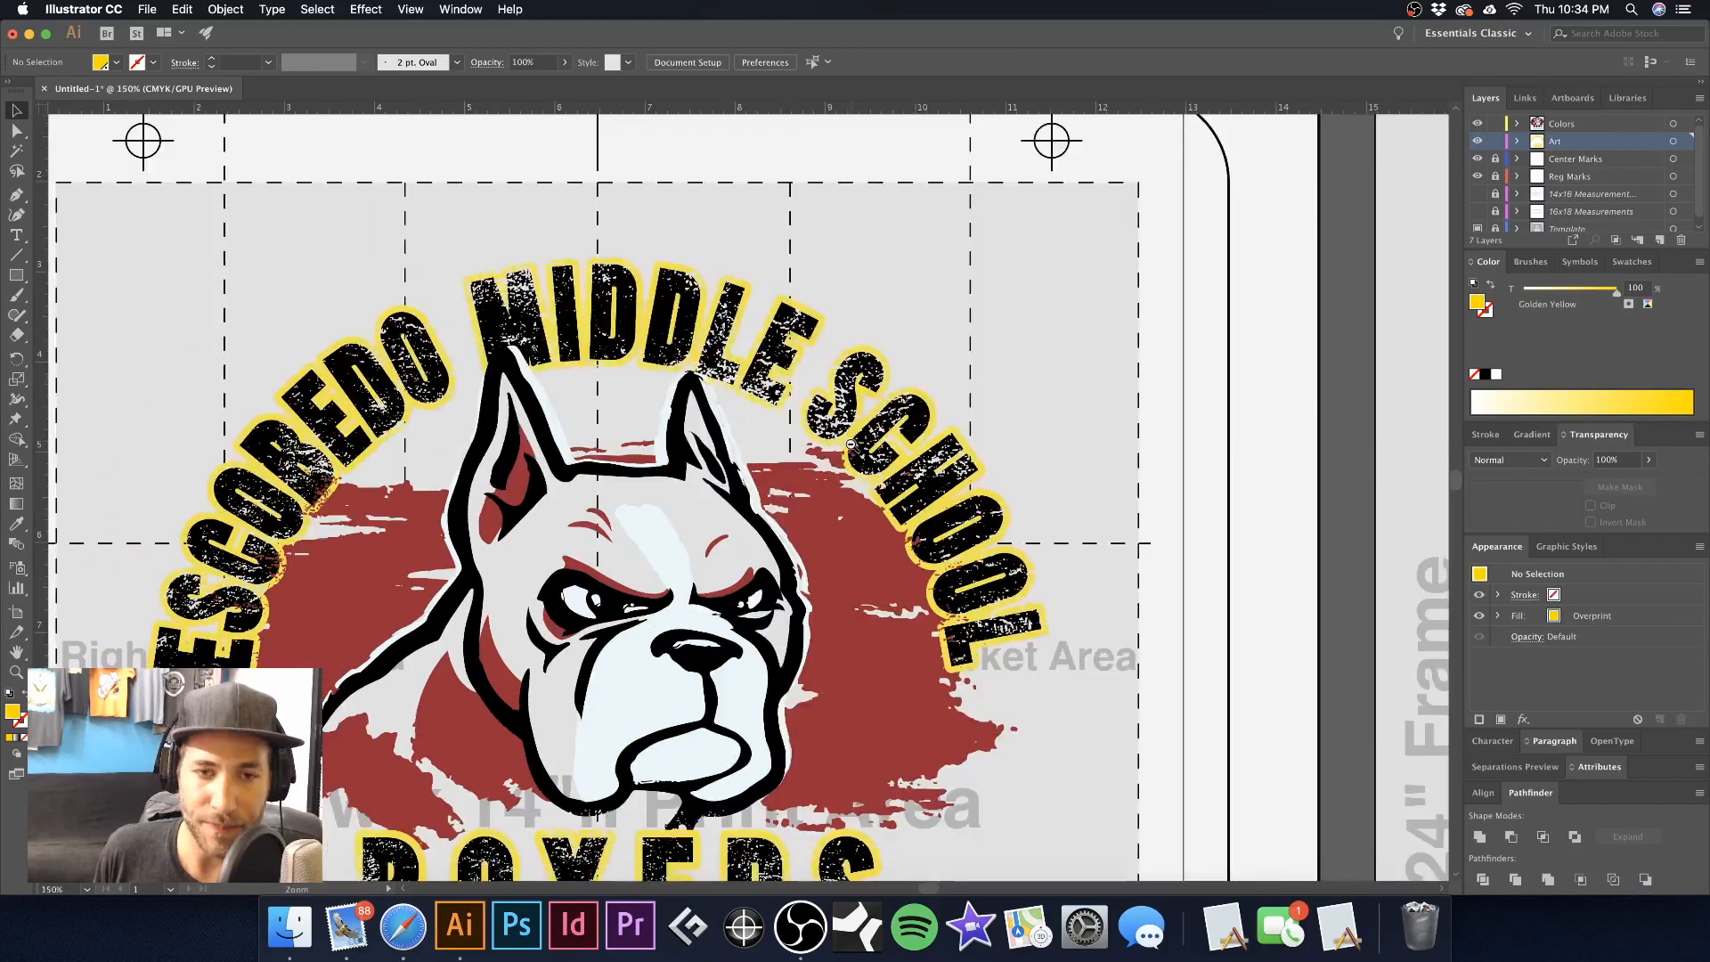
alt+super+click(854, 444)
drag(823, 462, 975, 347)
key(super+a)
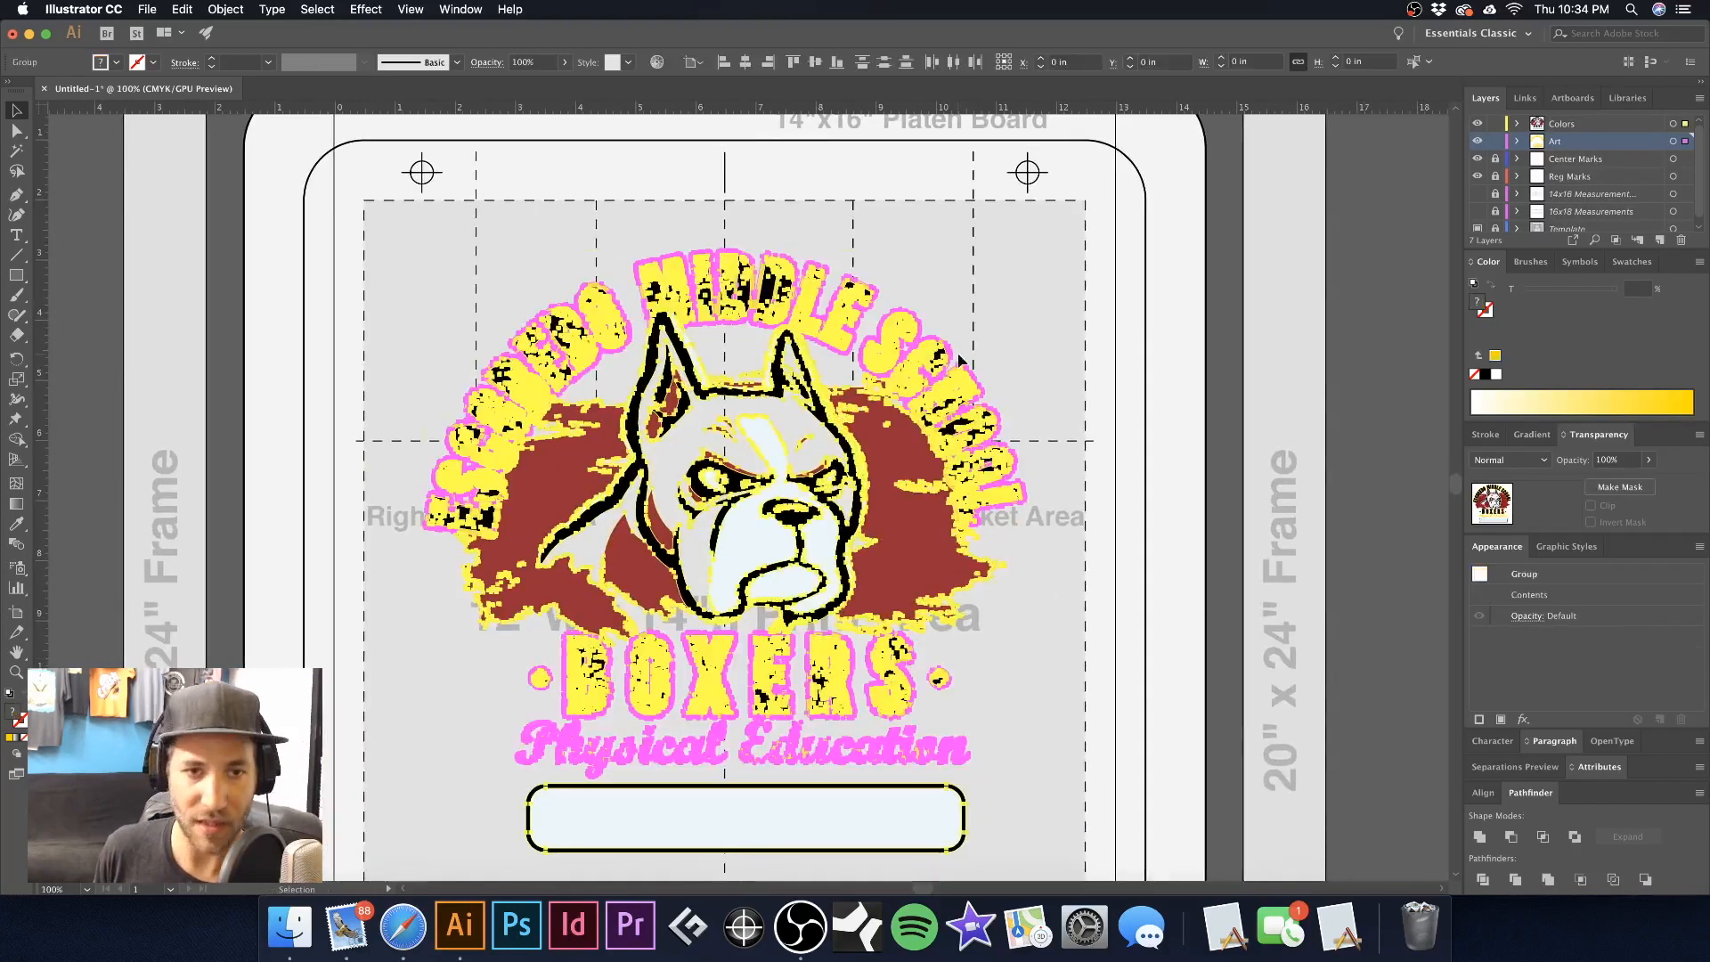
key(super+x)
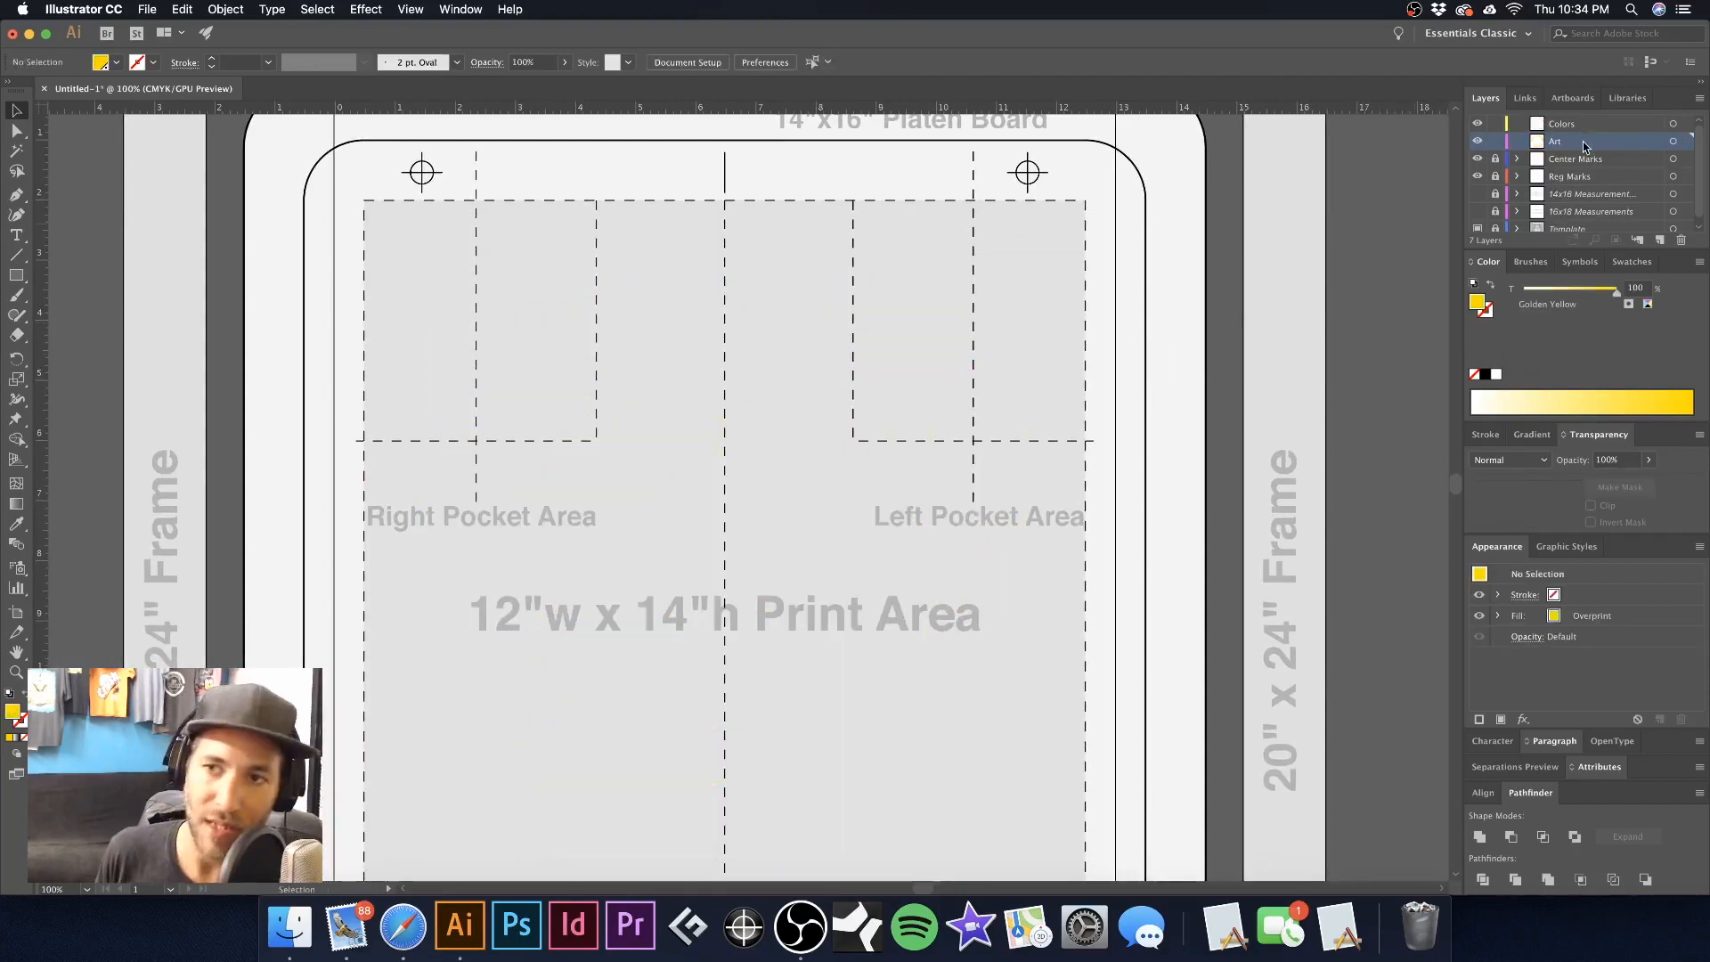
key(super+f)
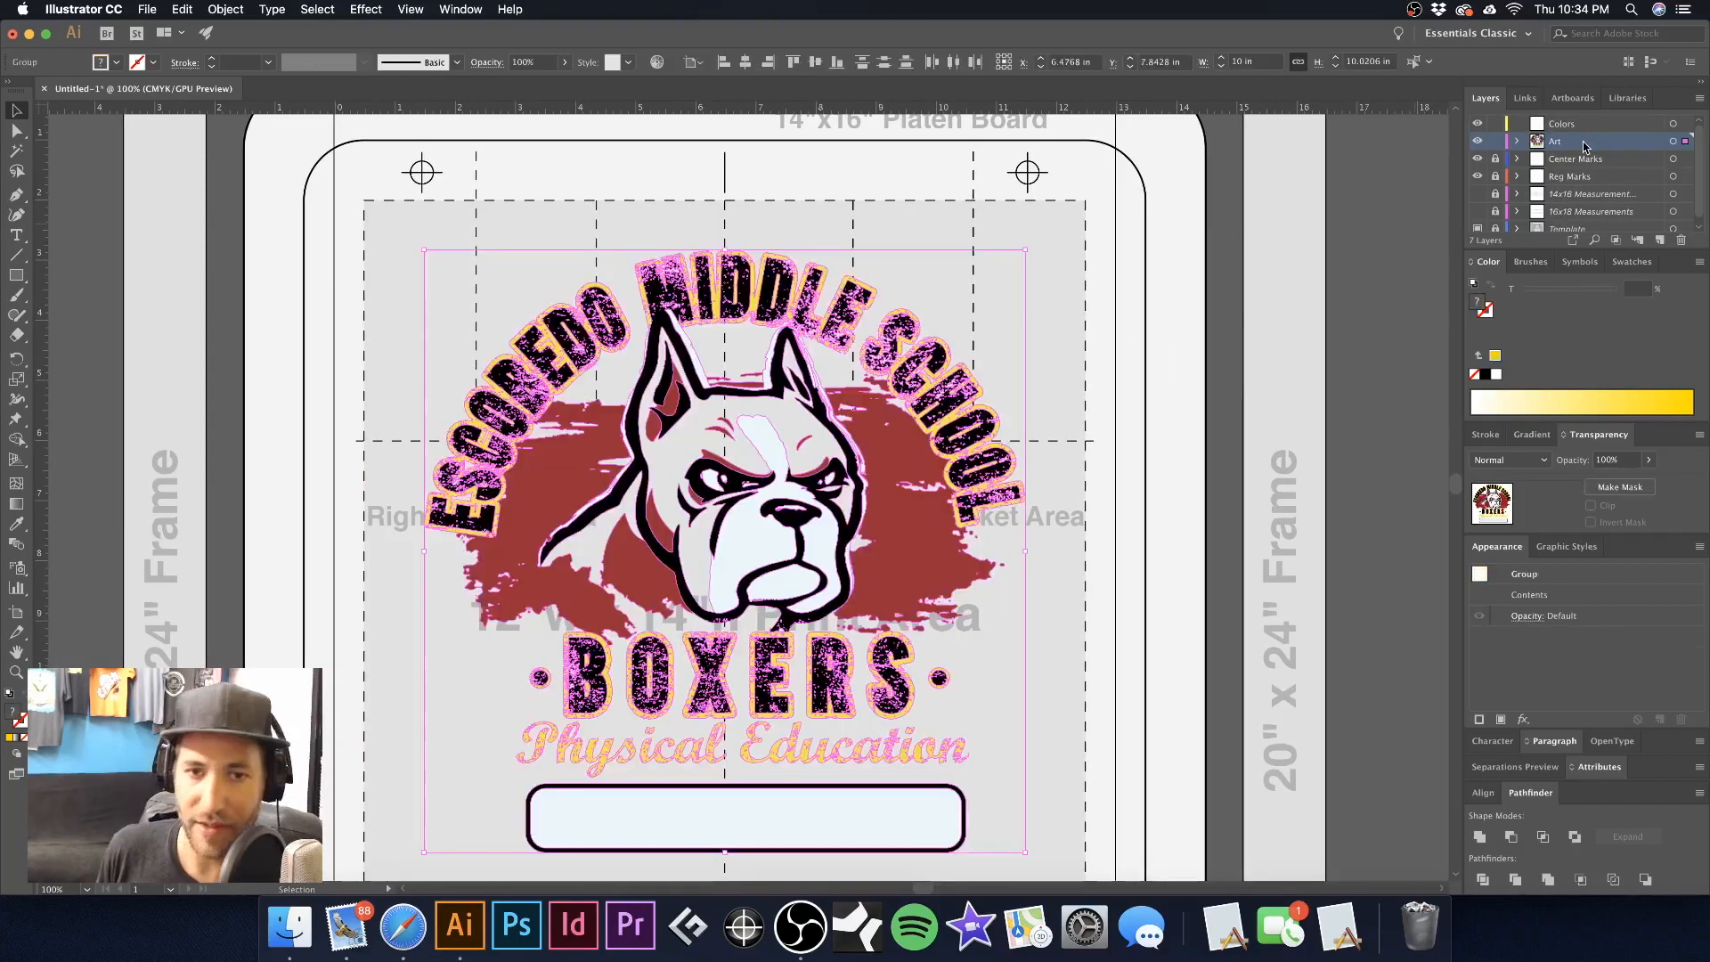
click(1061, 238)
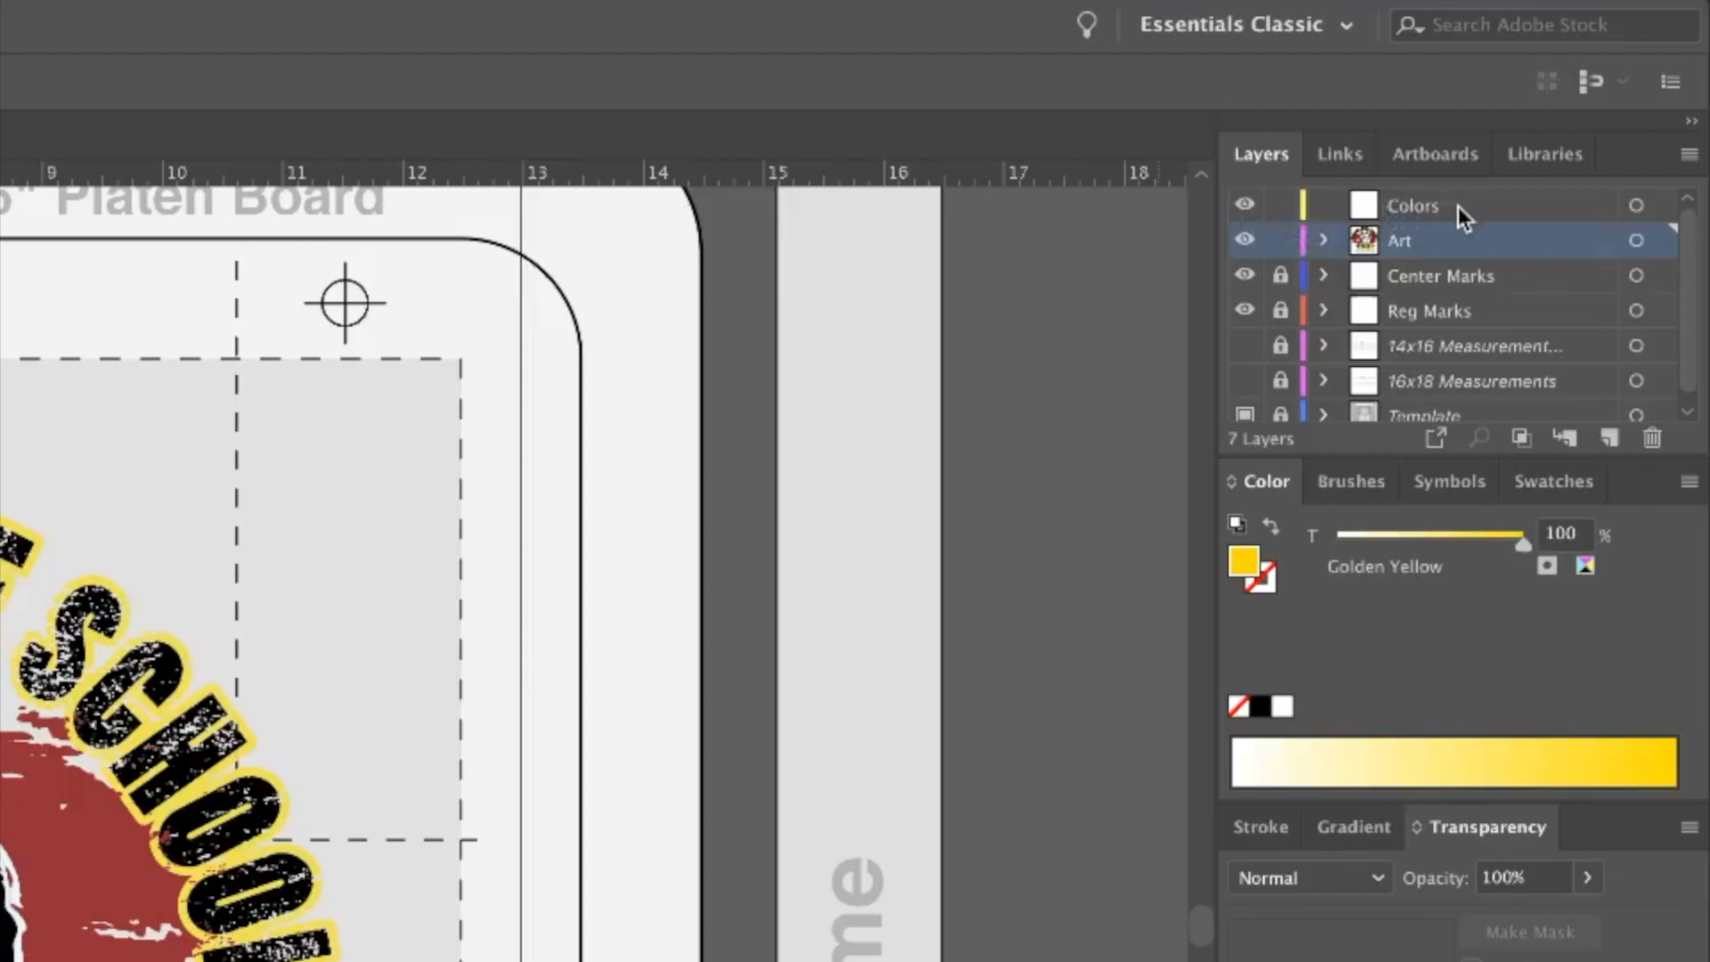
Move the empty Colors layer below the Art layer and rename it White Base
drag(1582, 126, 1581, 147)
drag(1454, 254, 1451, 257)
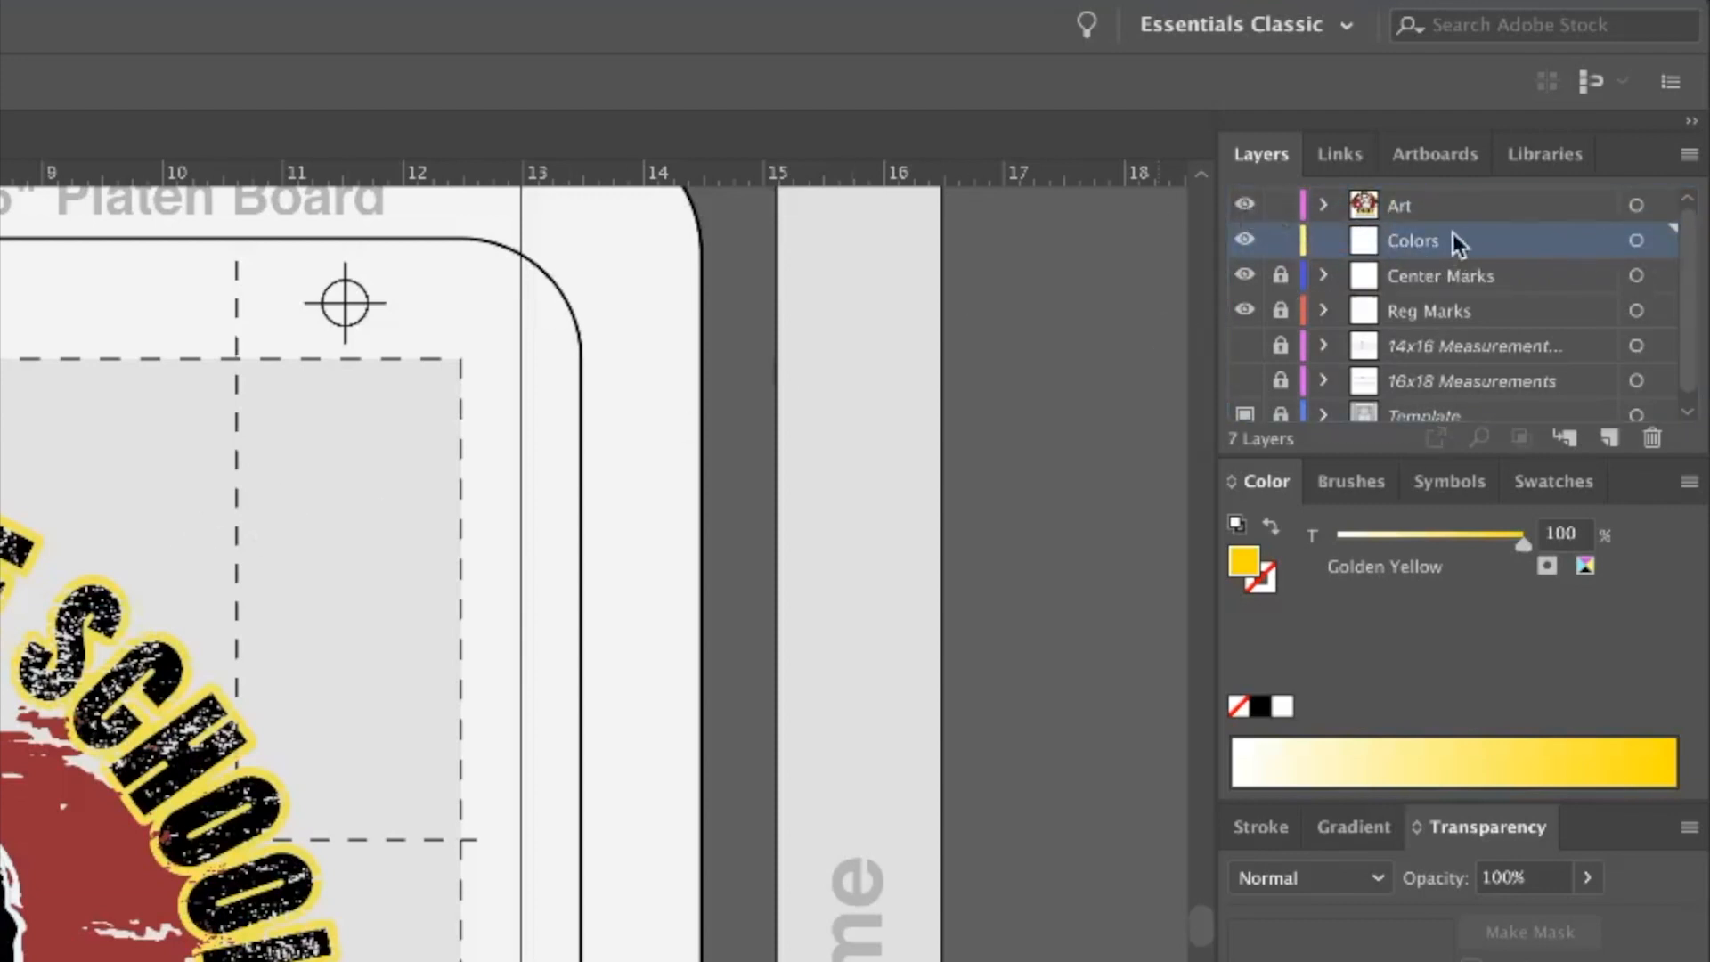
double_click(1416, 242)
text(Shirt)
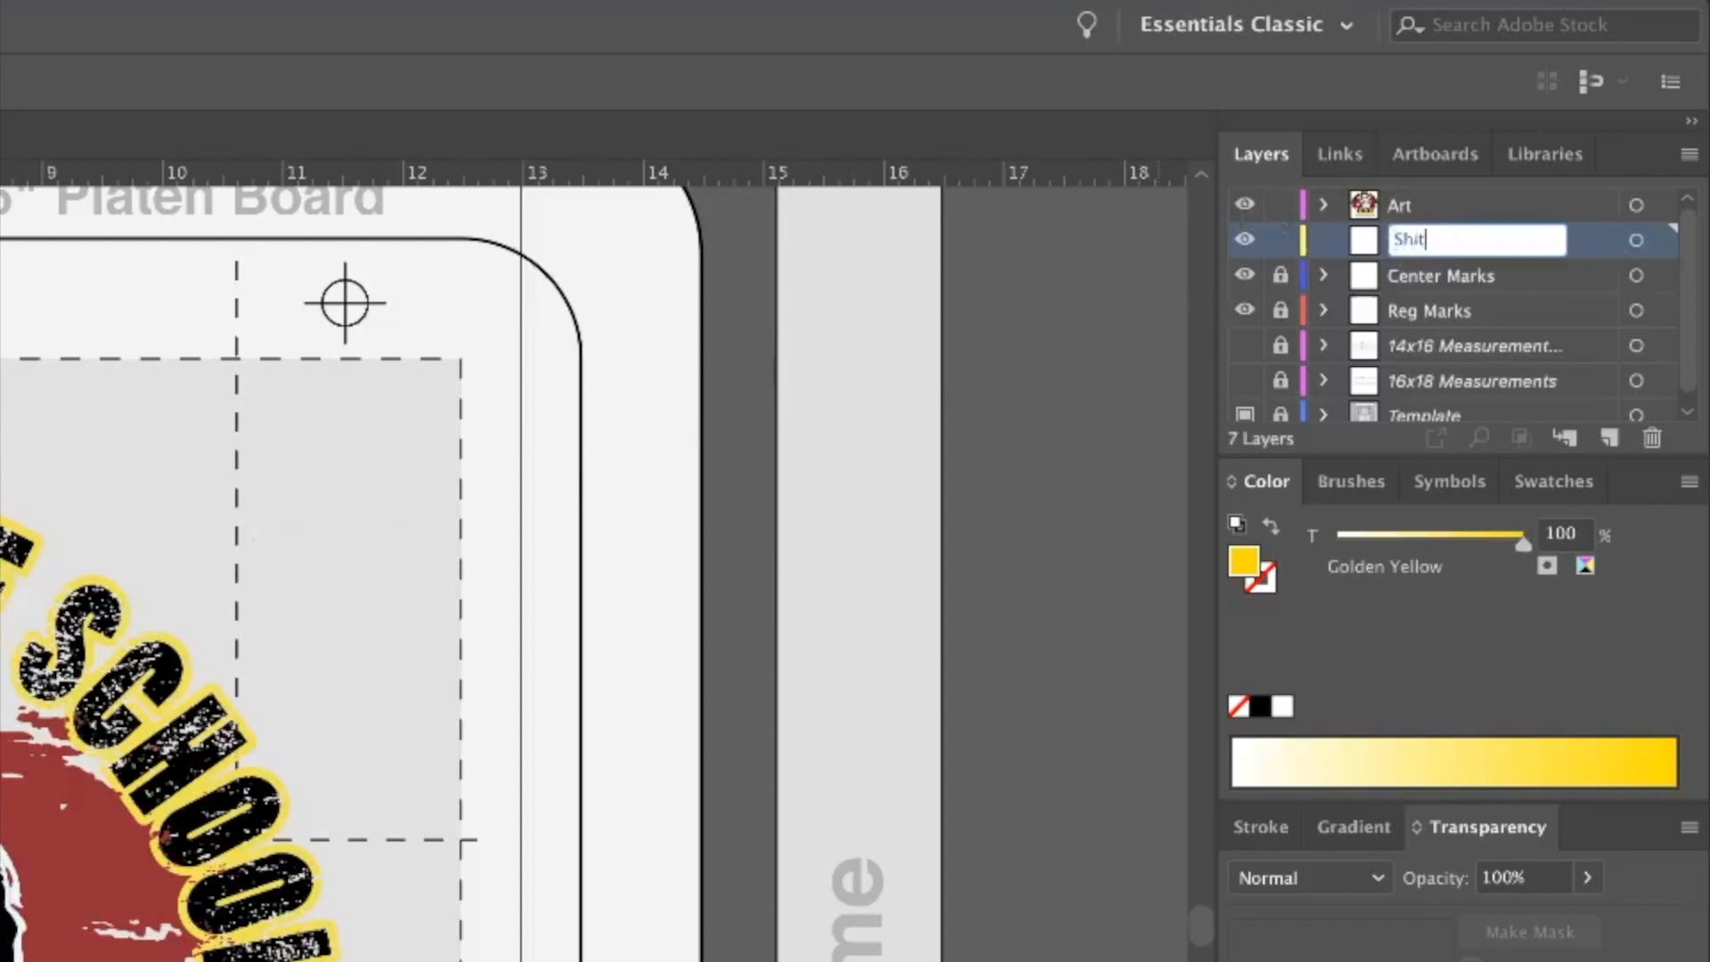
key(BackSpace)
key(BackSpace)
key(BackSpace)
key(BackSpace)
key(BackSpace)
text(White Base)
key(Return)
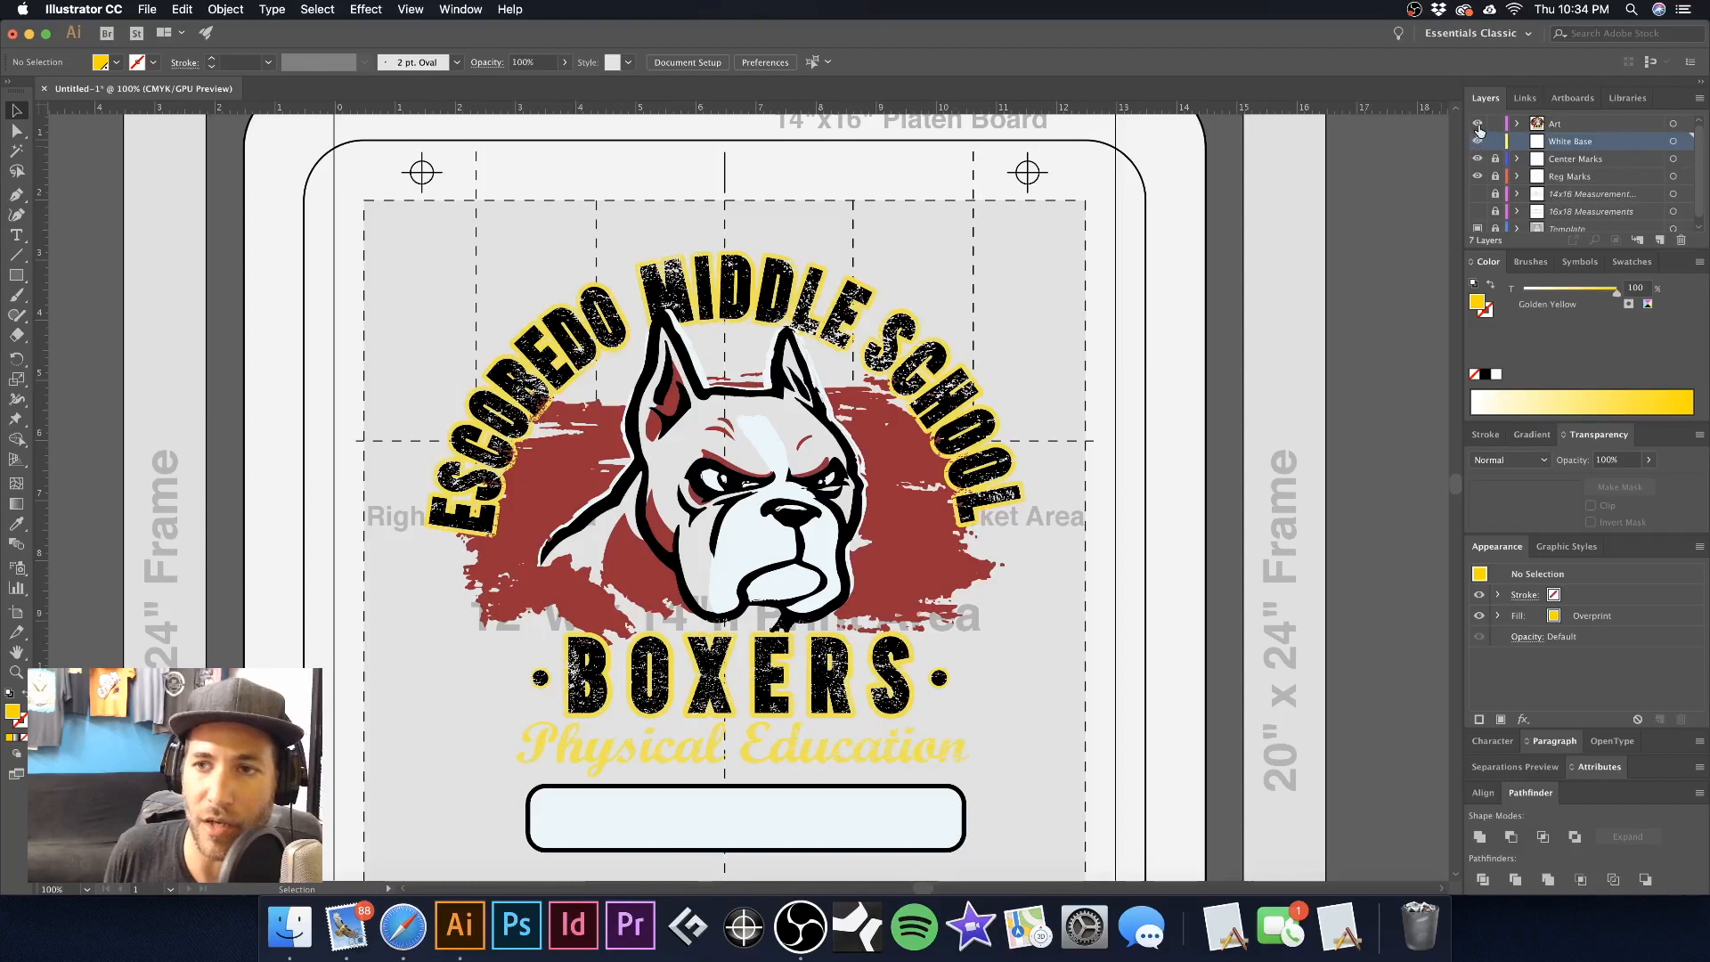
Copy all the artwork, hide the Art layer and paste the copy in place on the White Base layer
key(super+a)
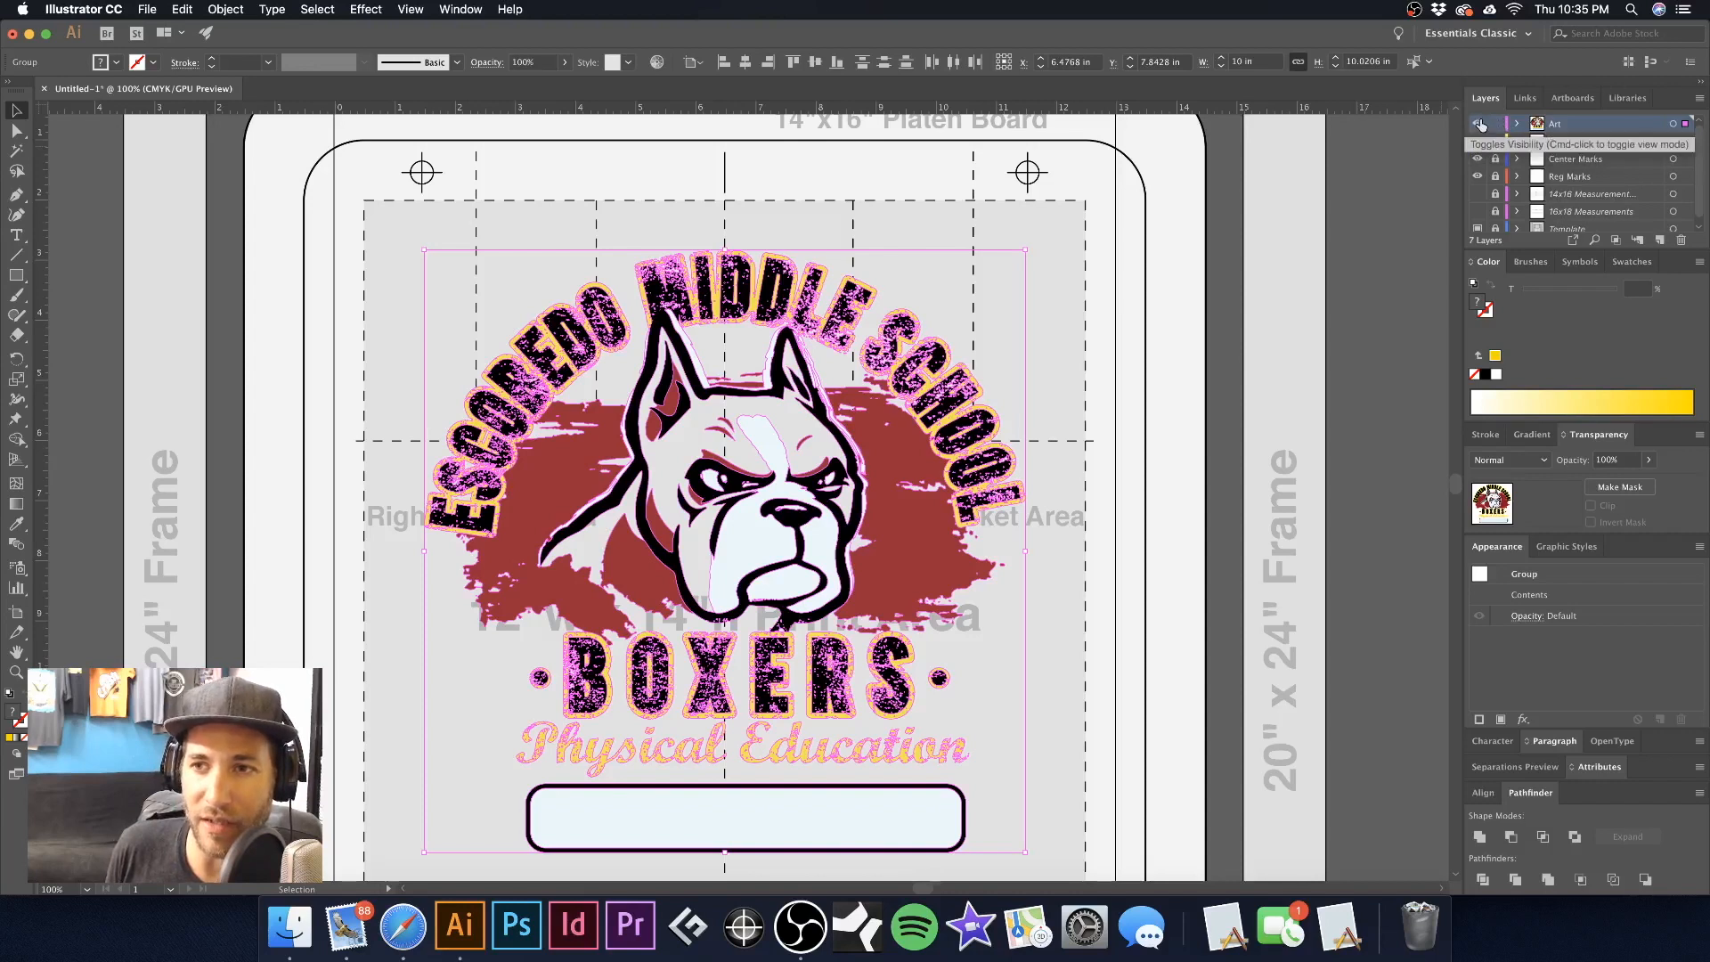
click(1480, 125)
click(1587, 142)
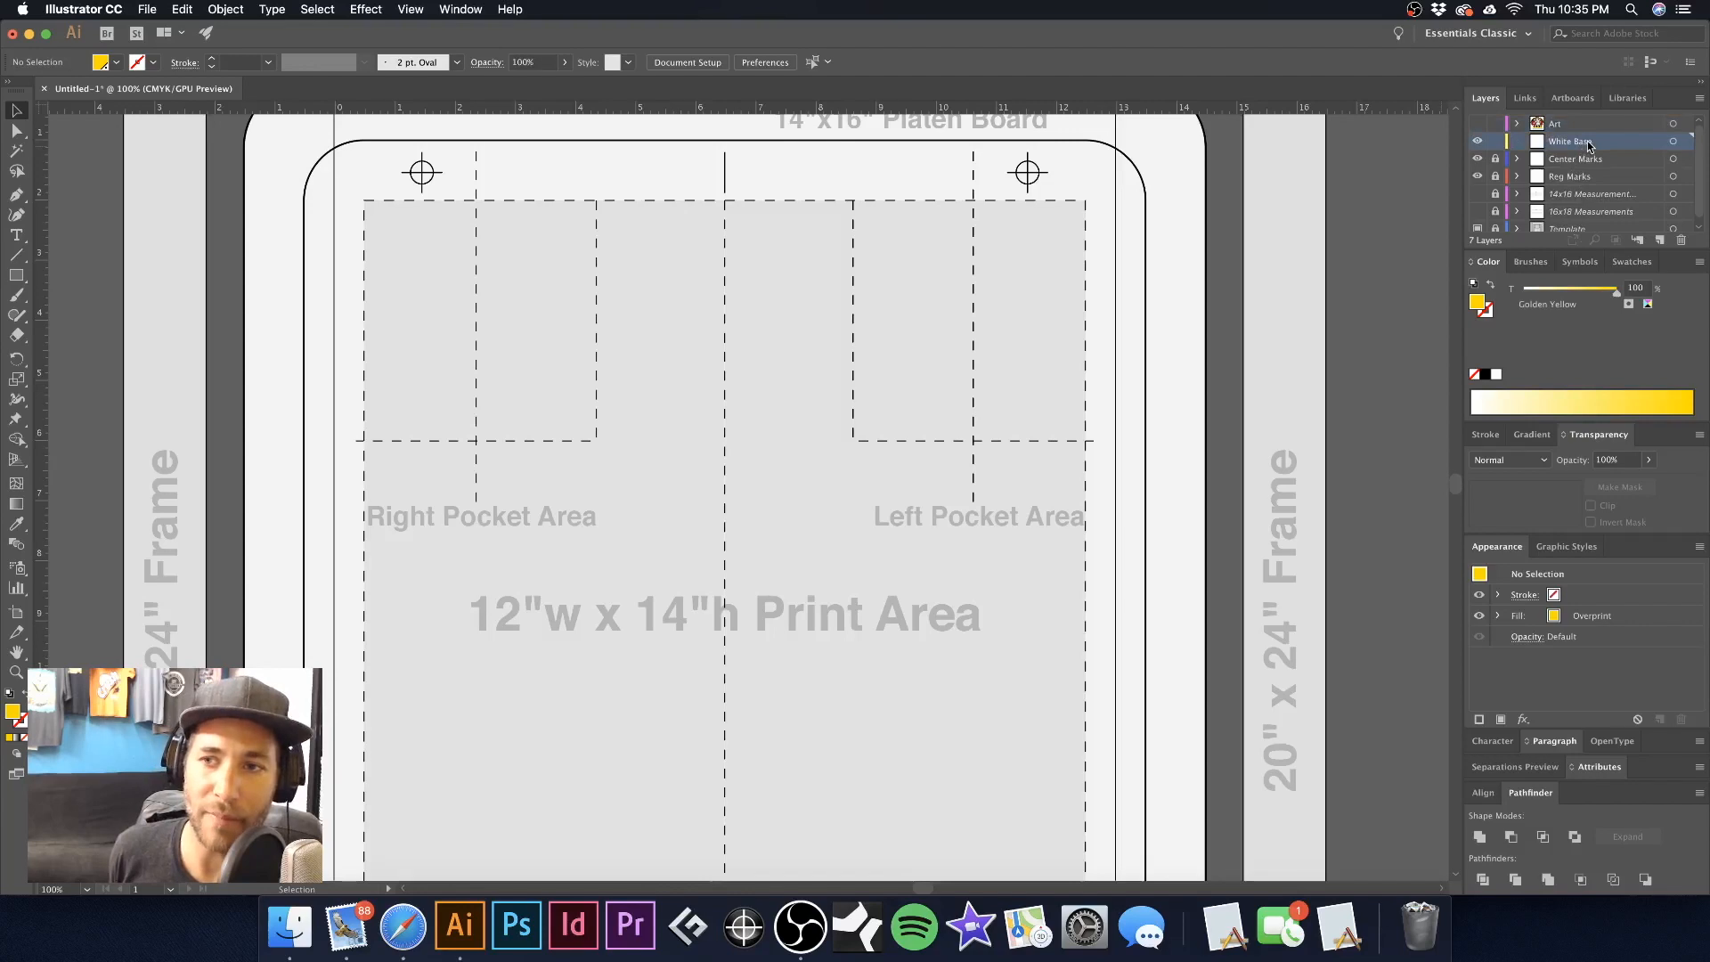
key(super+f)
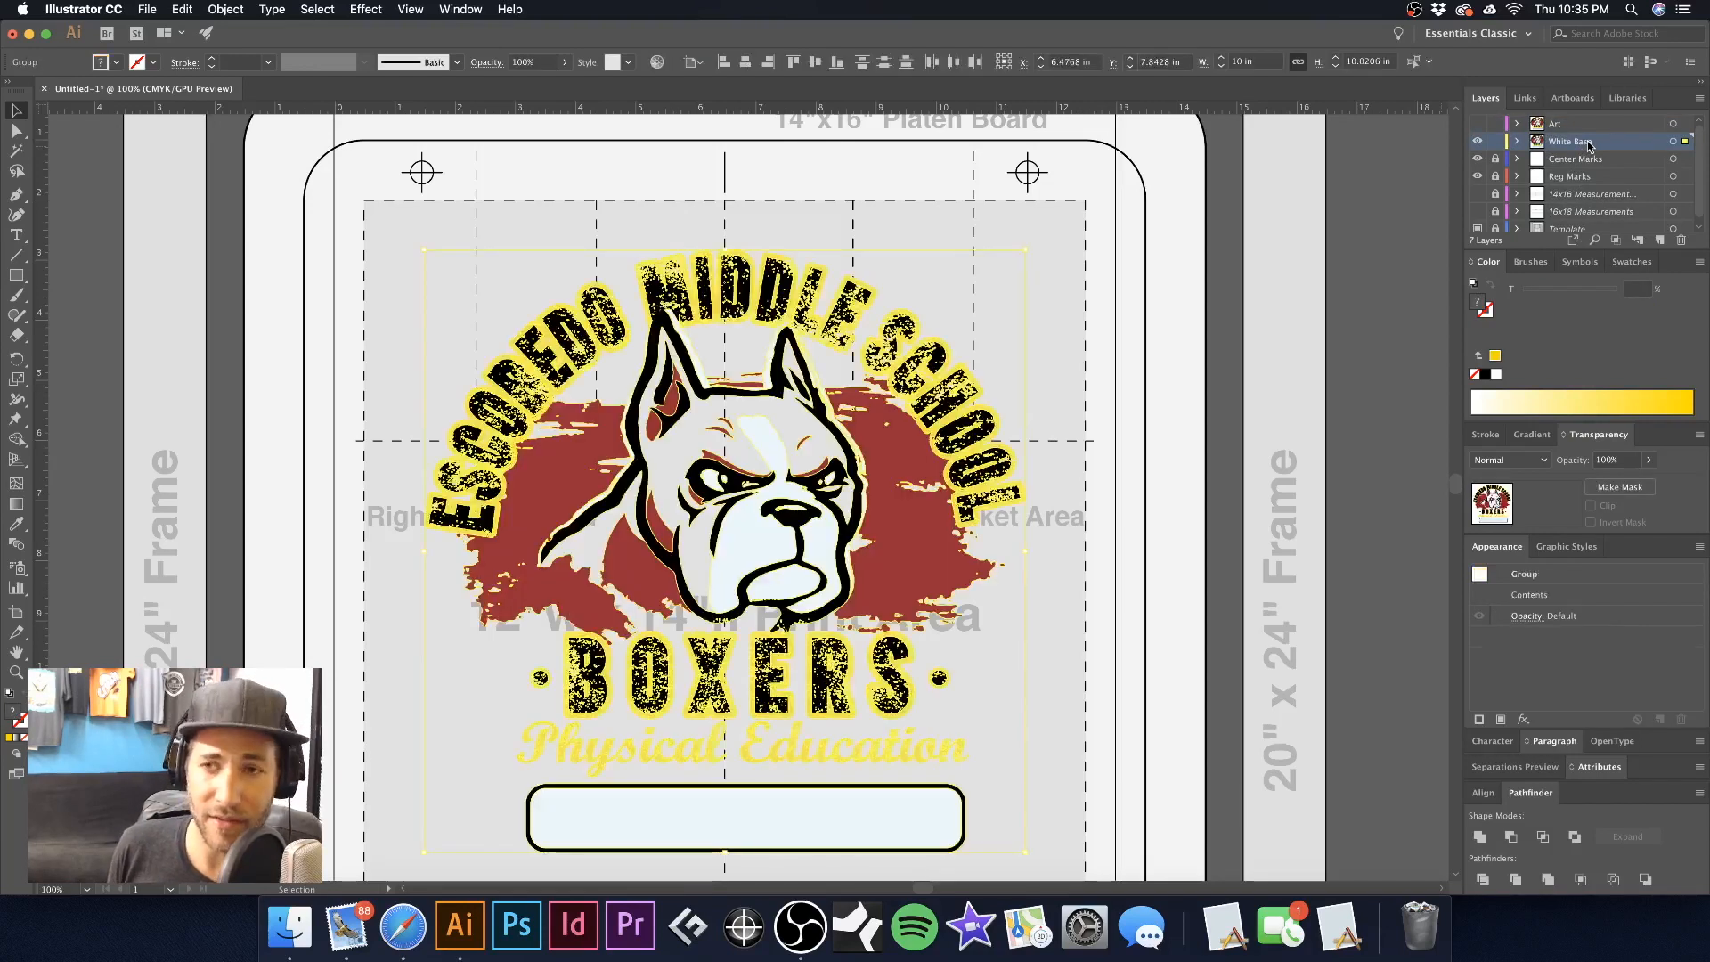
click(1125, 238)
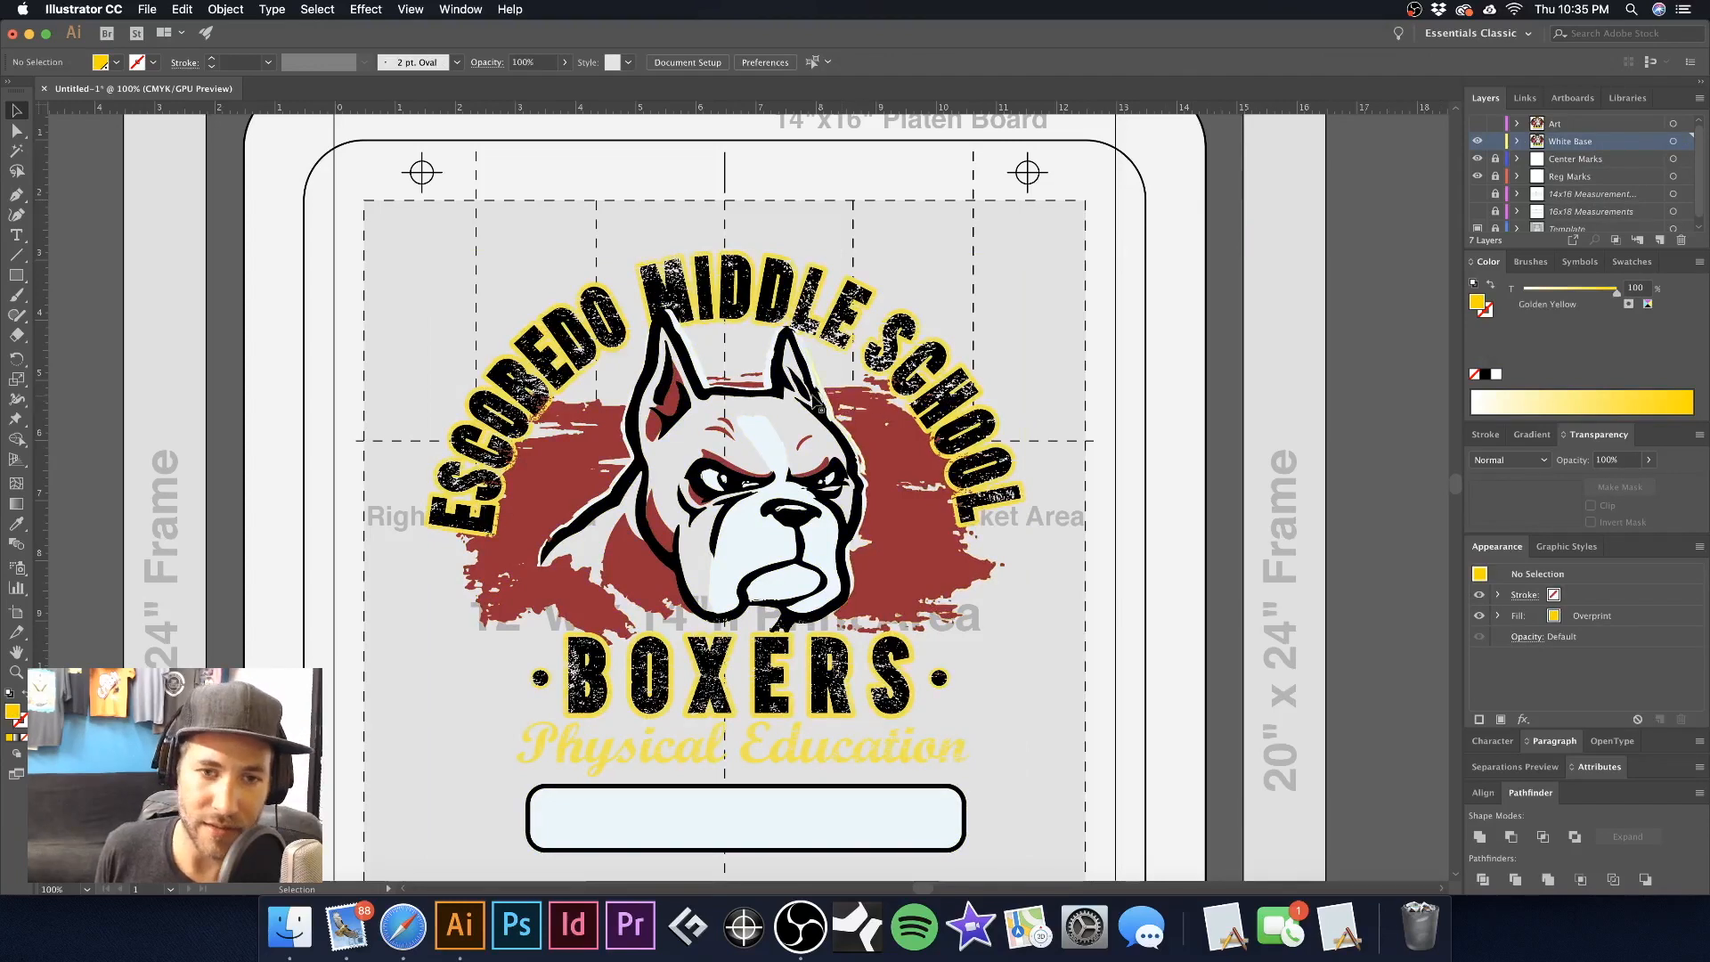
Delete the black artwork from the White Base layer
scroll(820, 408, up, 6)
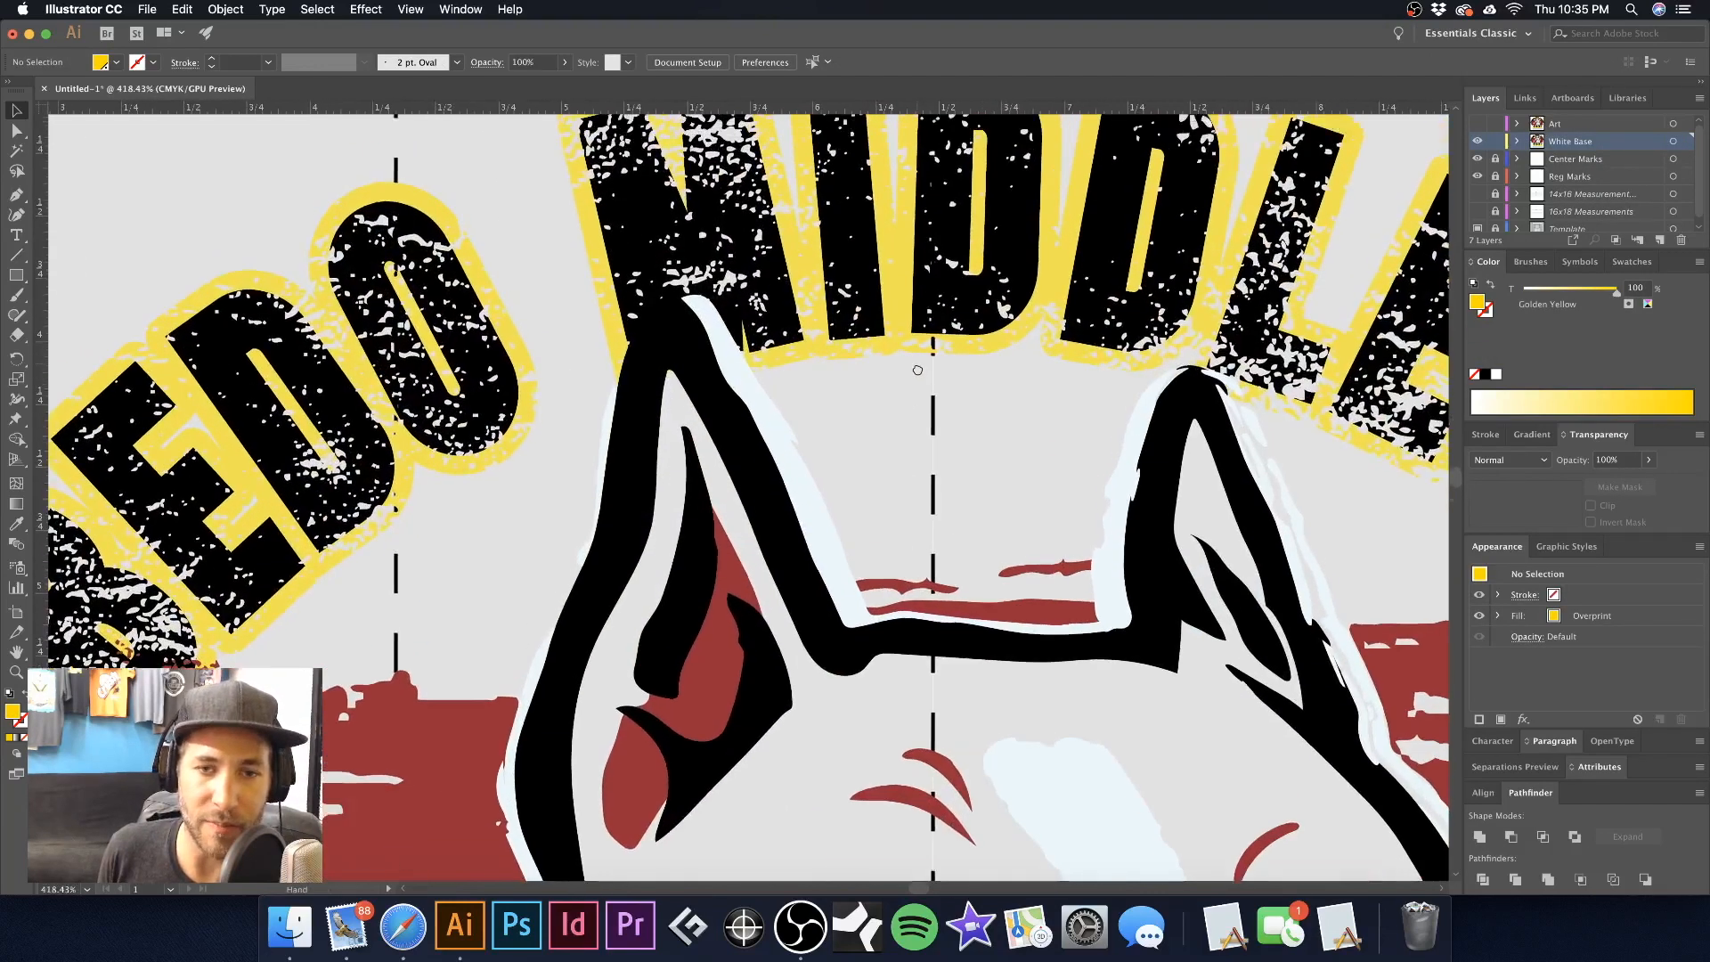
scroll(917, 370, up, 3)
click(842, 318)
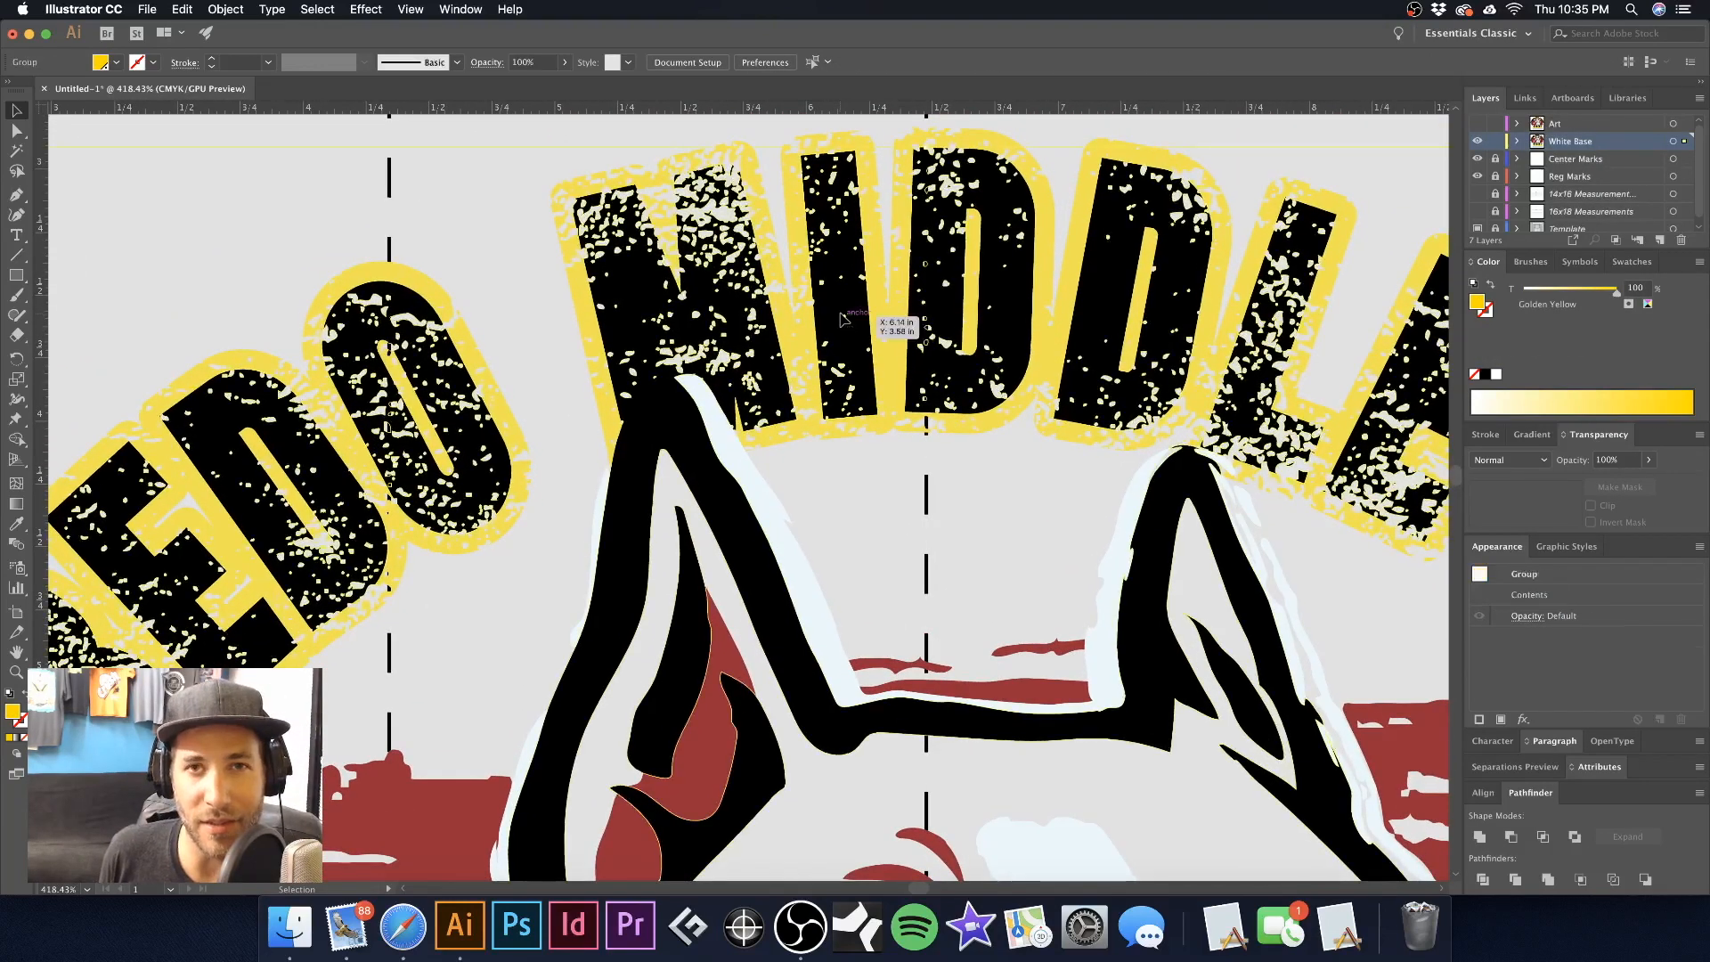
key(Delete)
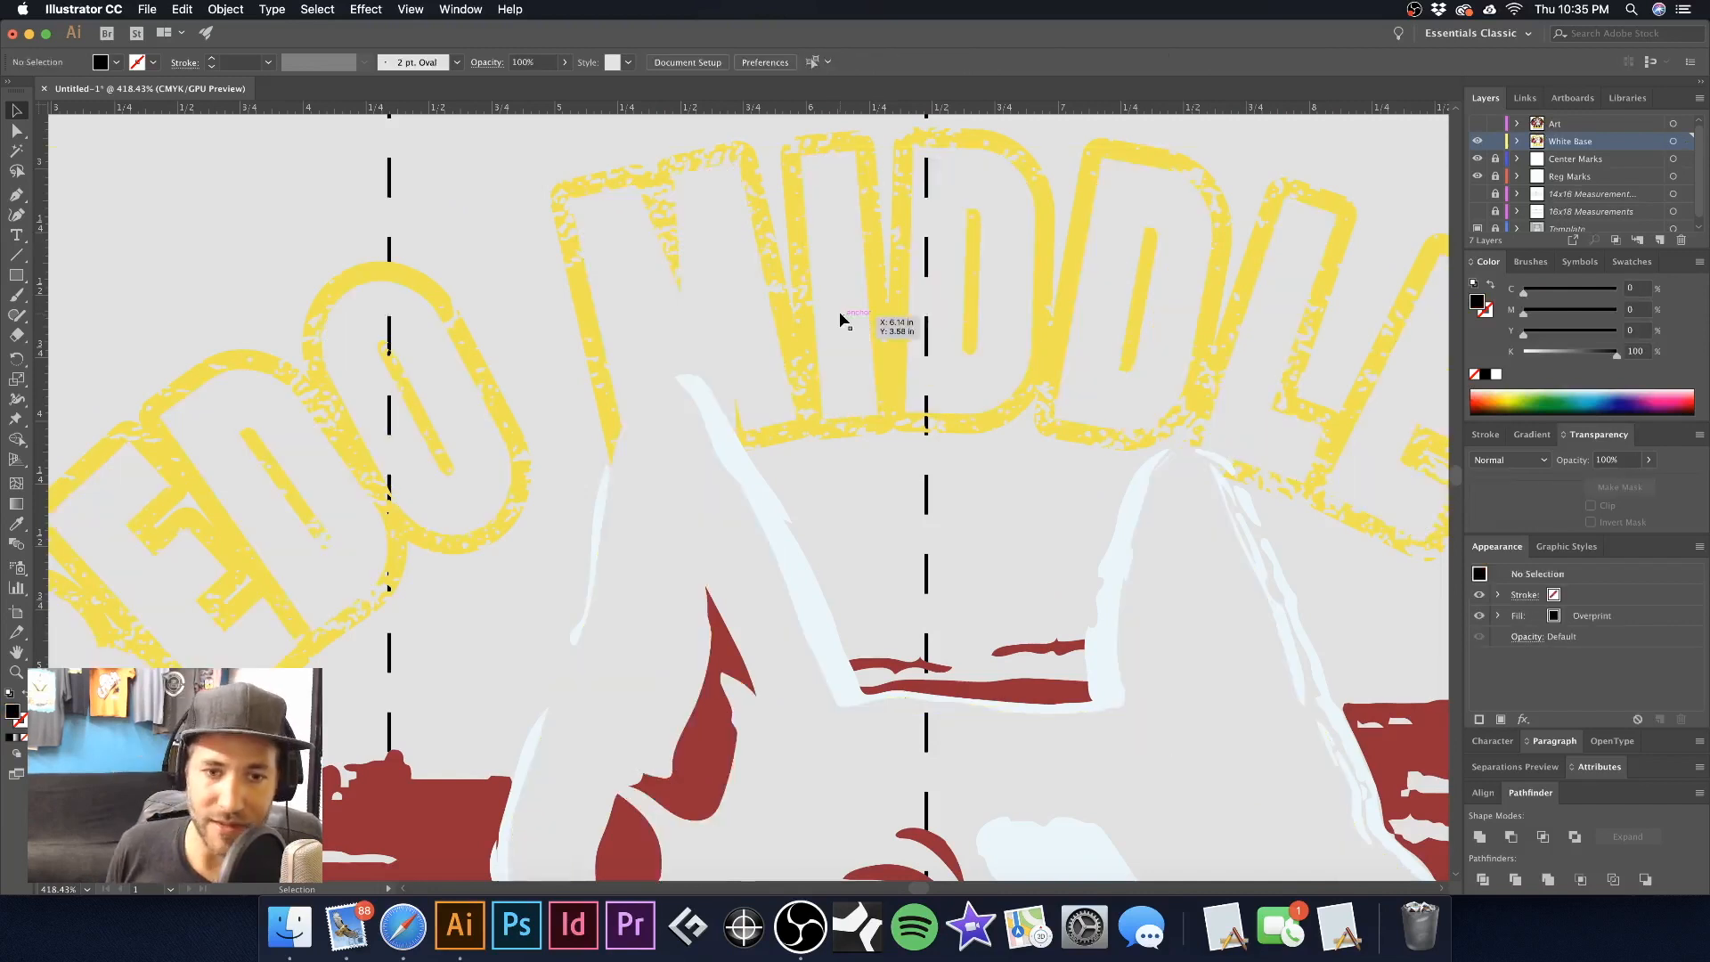
Delete the Cardinal Red artwork from the White Base layer
alt+super+click(798, 538)
alt+super+click(798, 563)
alt+super+click(798, 562)
alt+super+click(798, 562)
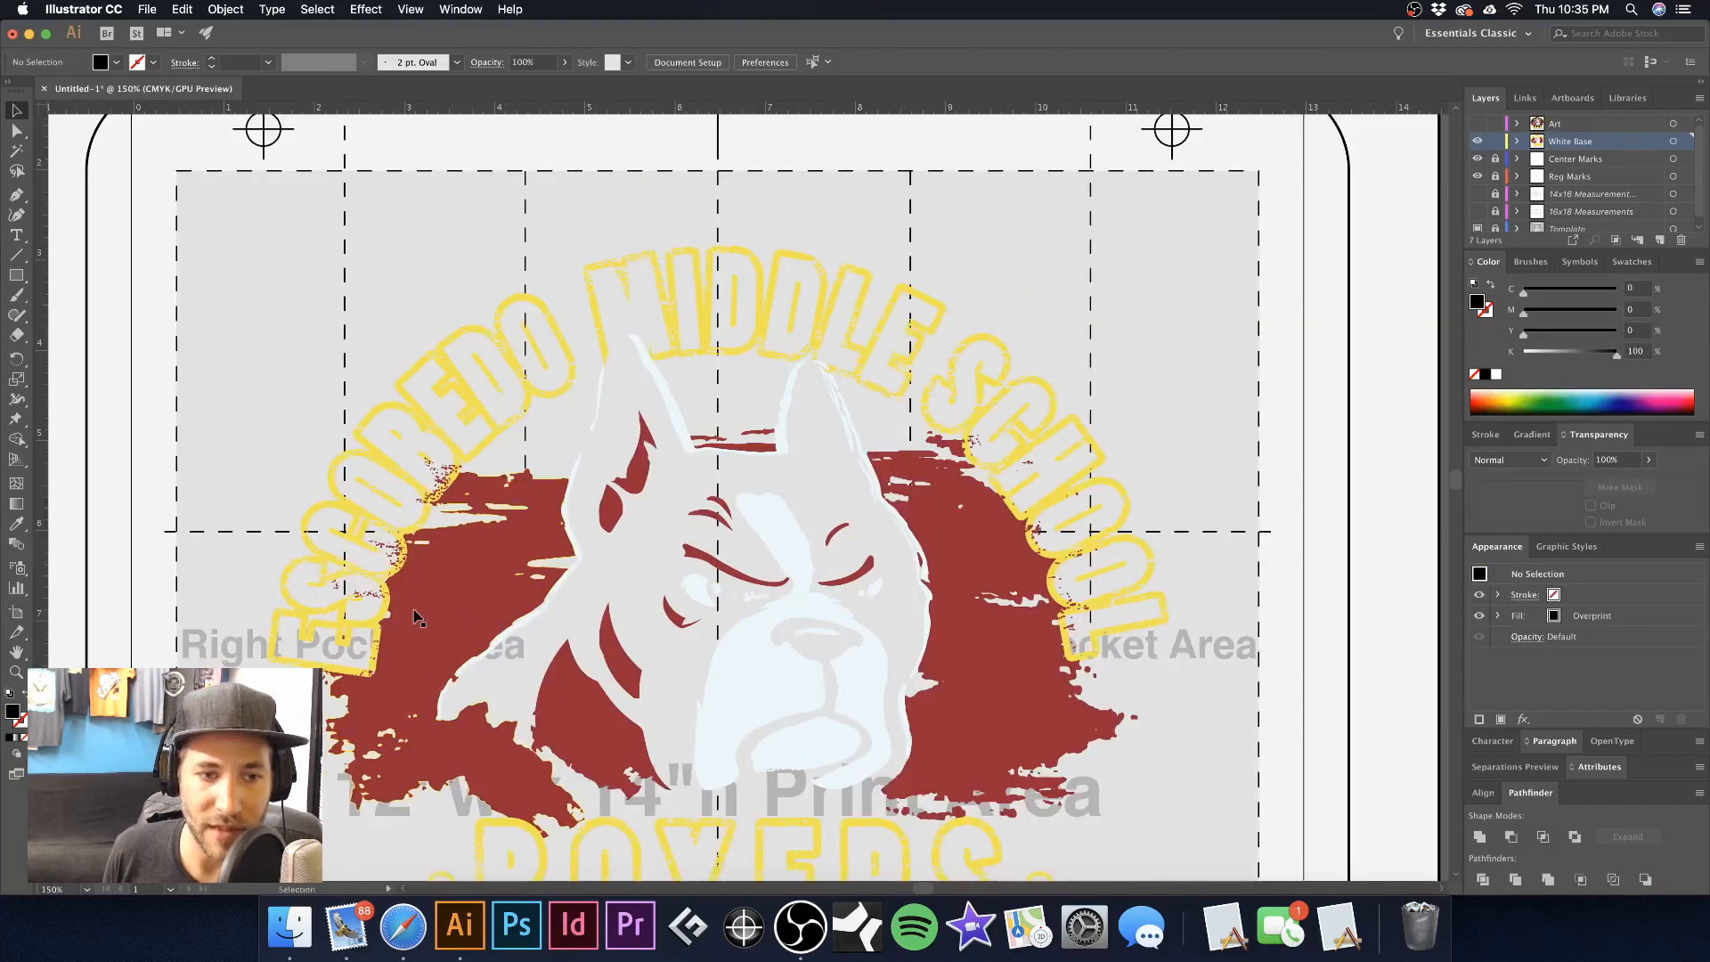
click(453, 594)
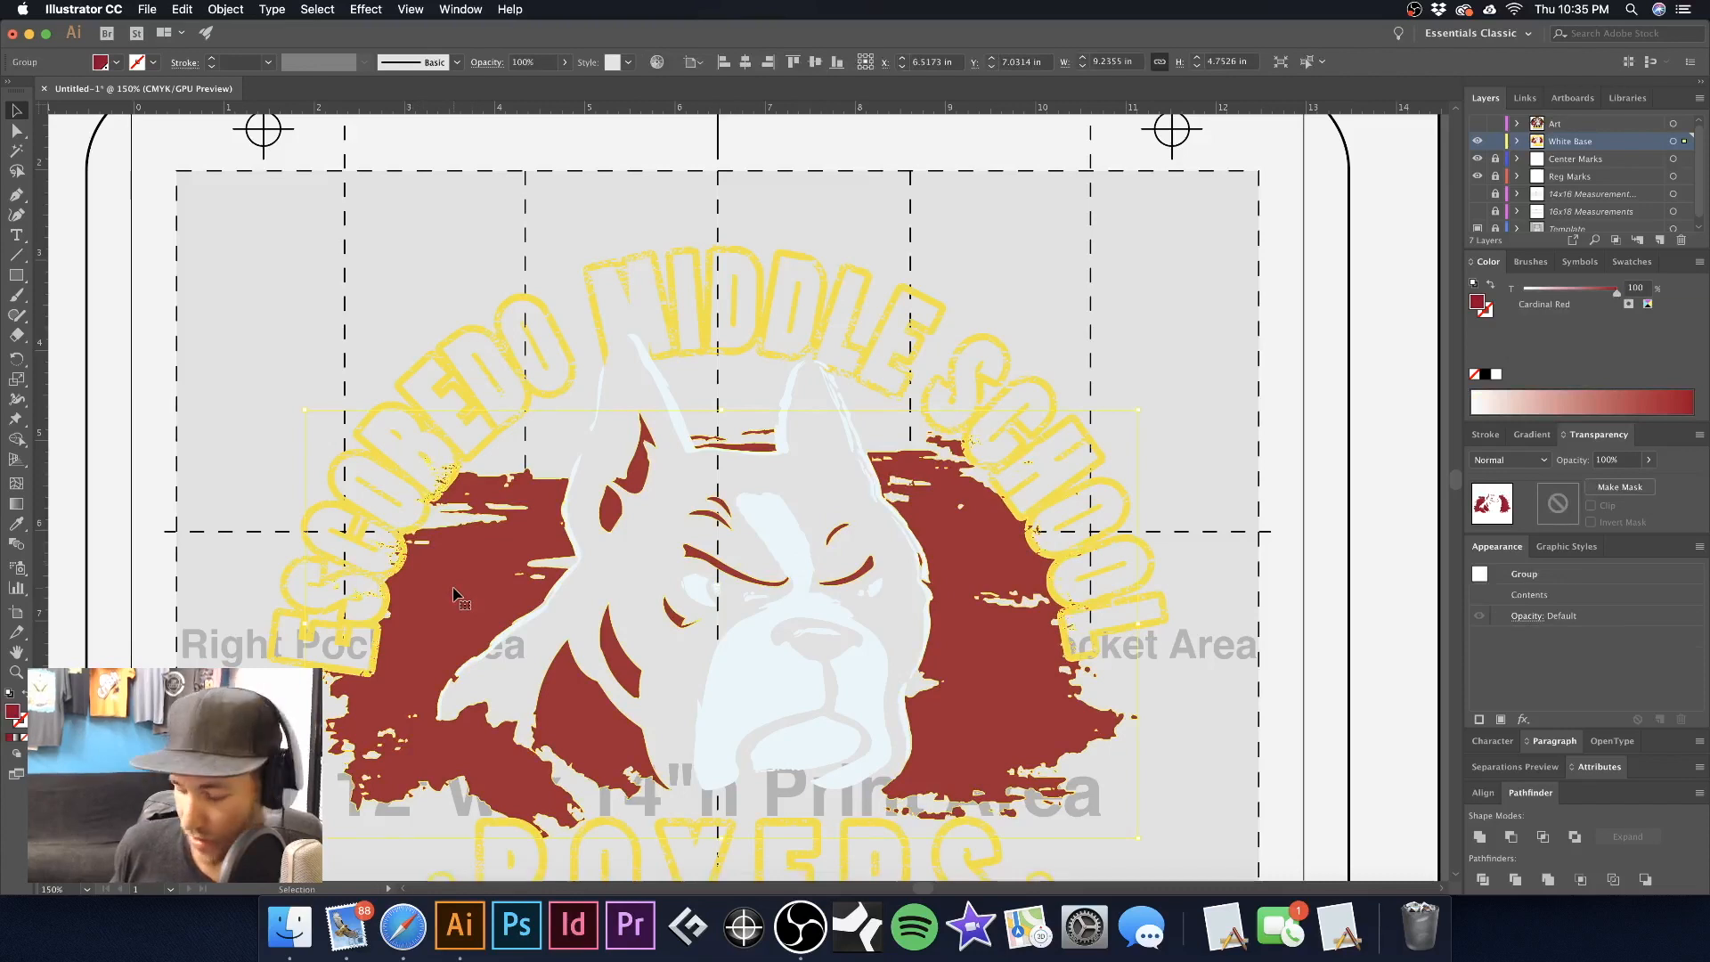
key(Delete)
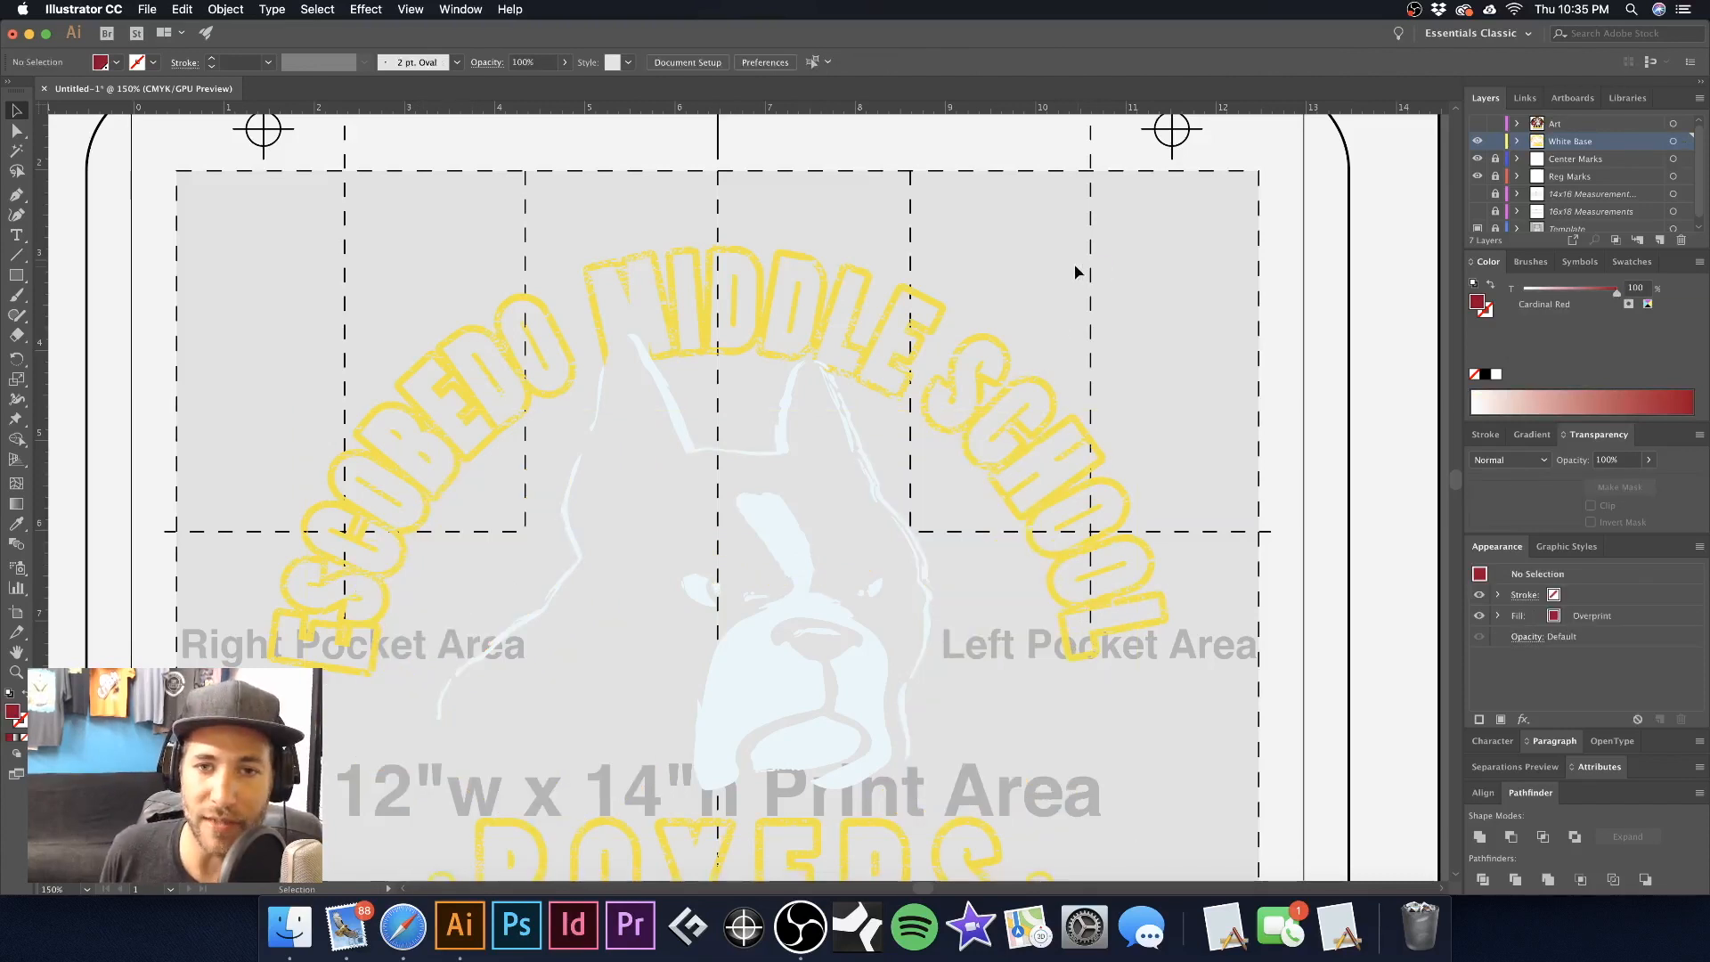
Test moving the white artwork as one group, undo the move and leave the artwork deselected
alt+super+click(821, 399)
scroll(856, 331, down, 5)
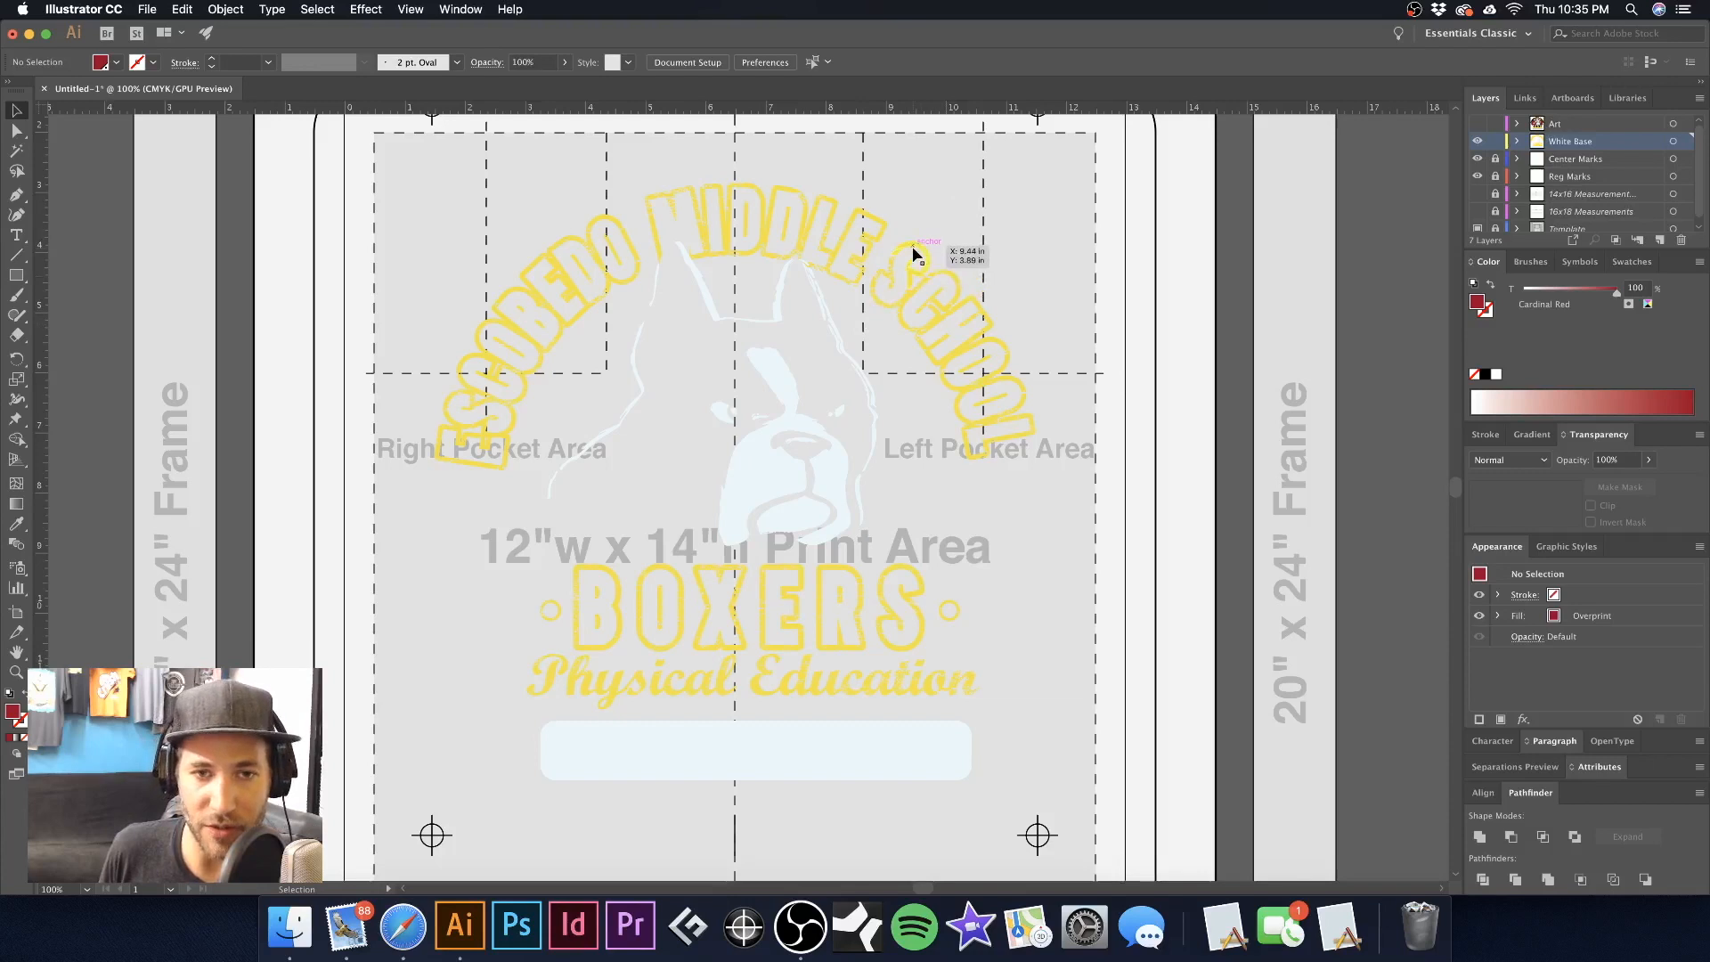
drag(766, 370, 832, 419)
key(super+z)
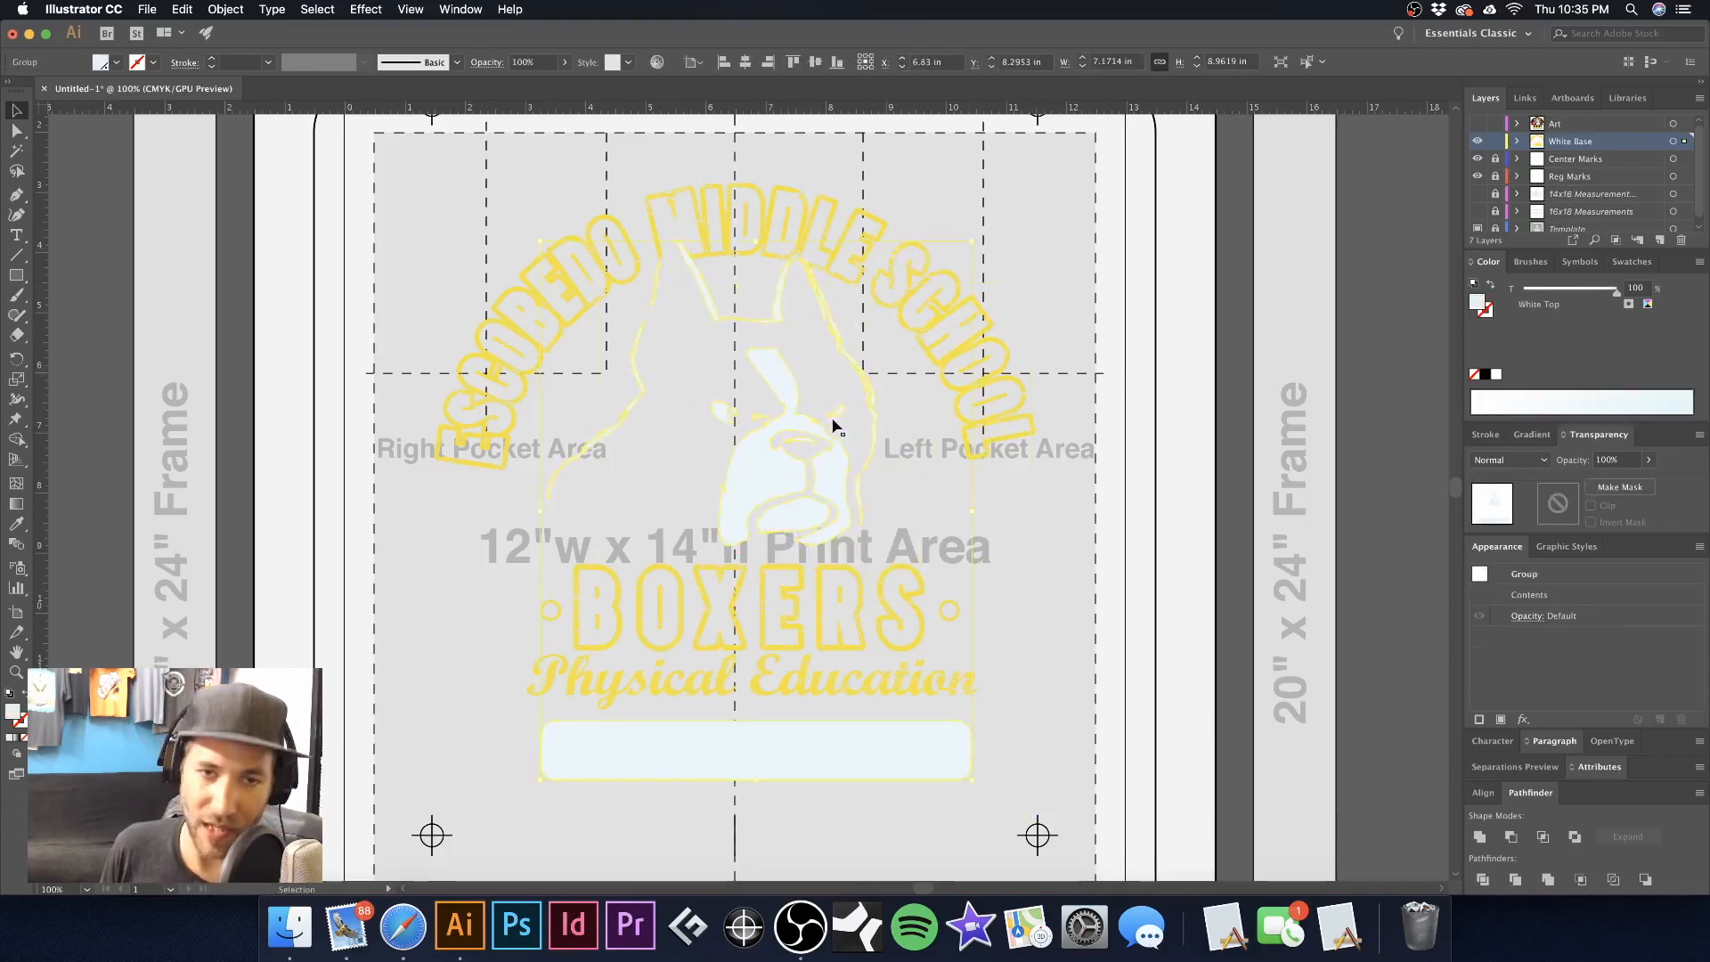
click(937, 161)
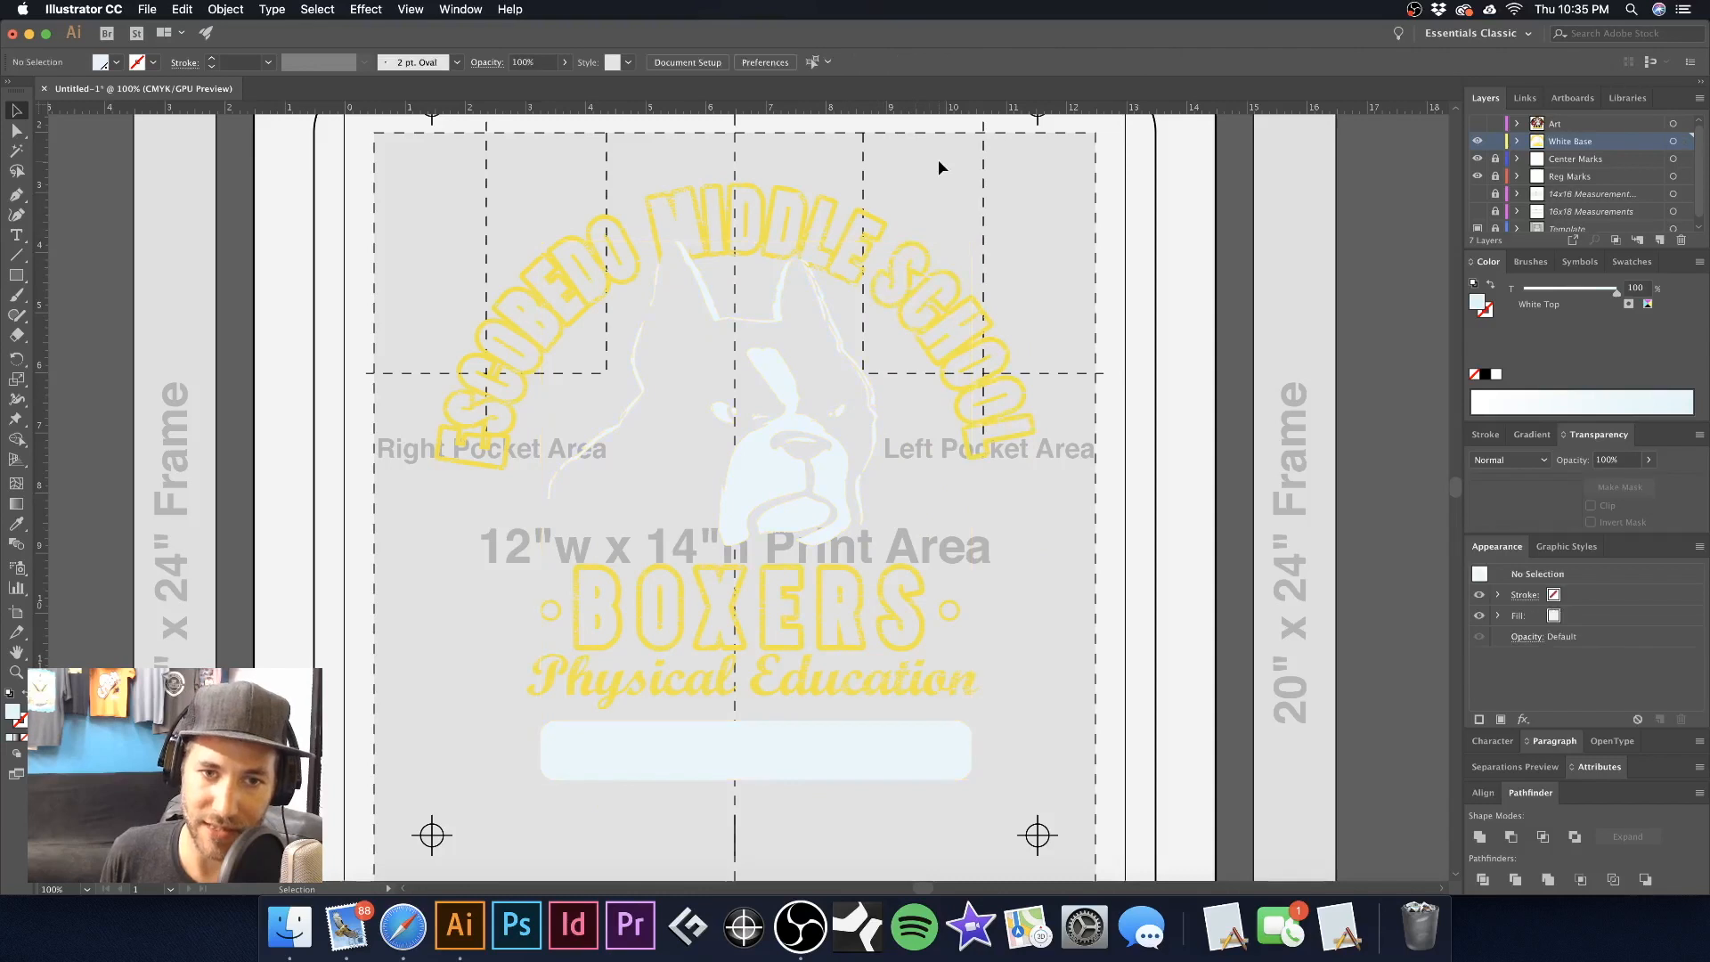
click(776, 371)
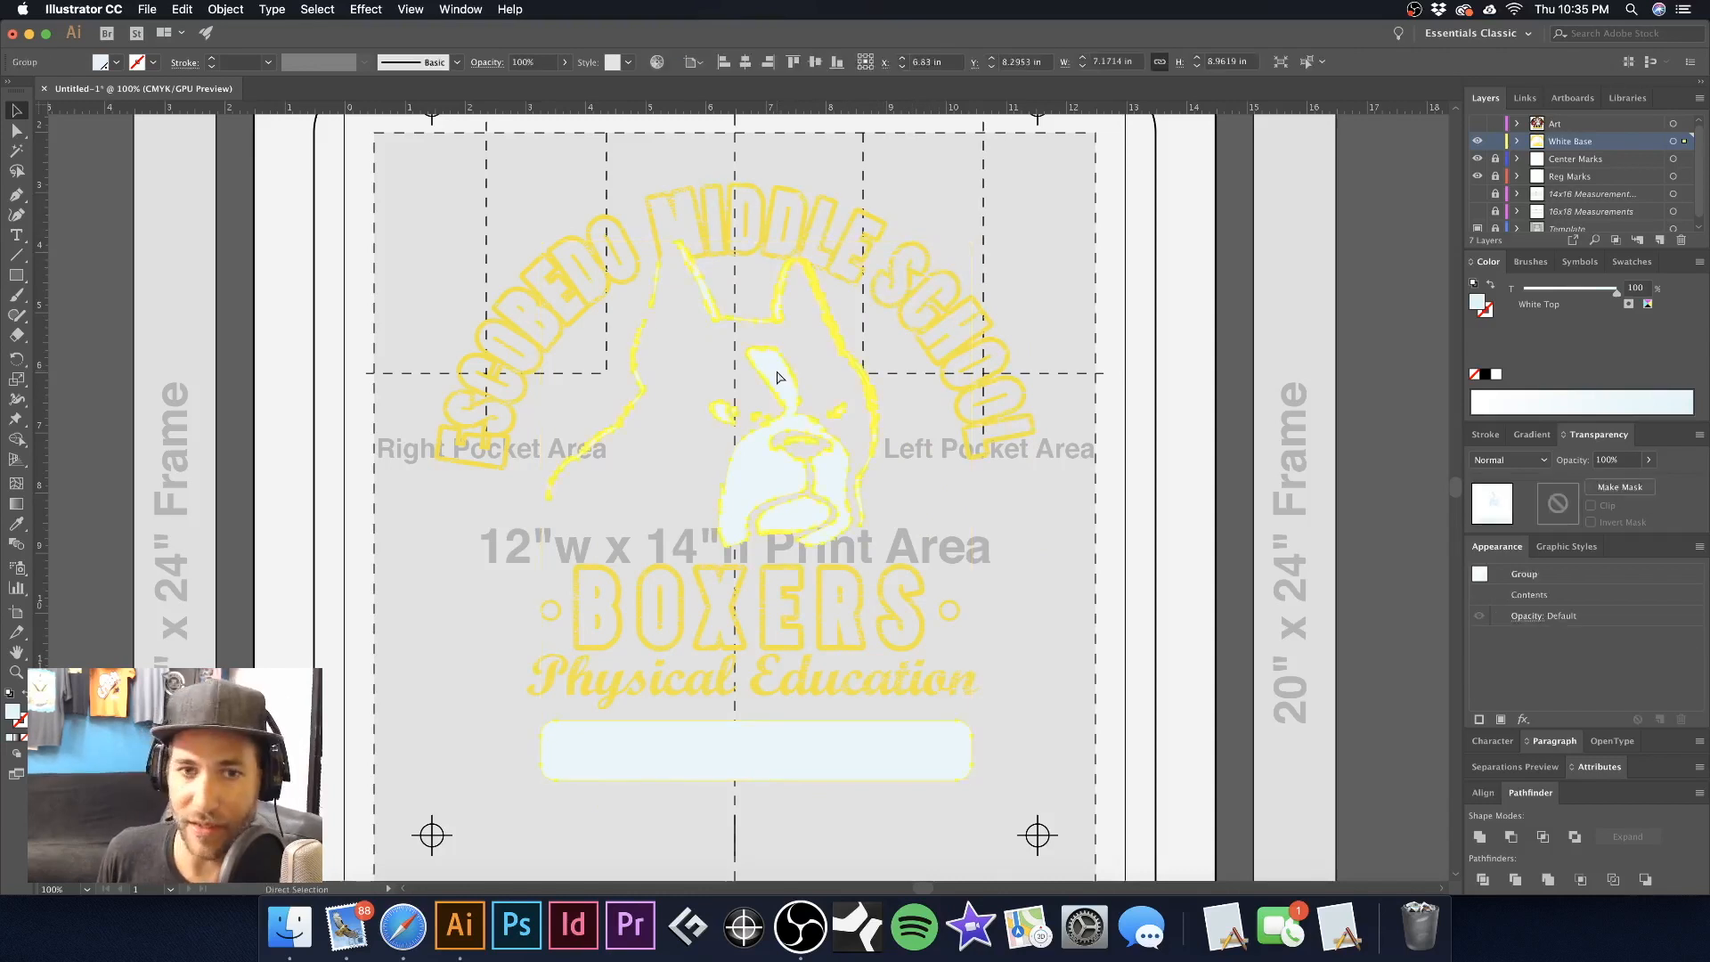
click(1056, 215)
Create a spot color swatch named White Base from the white artwork's fill, with cyan set to 39%
drag(830, 409, 976, 455)
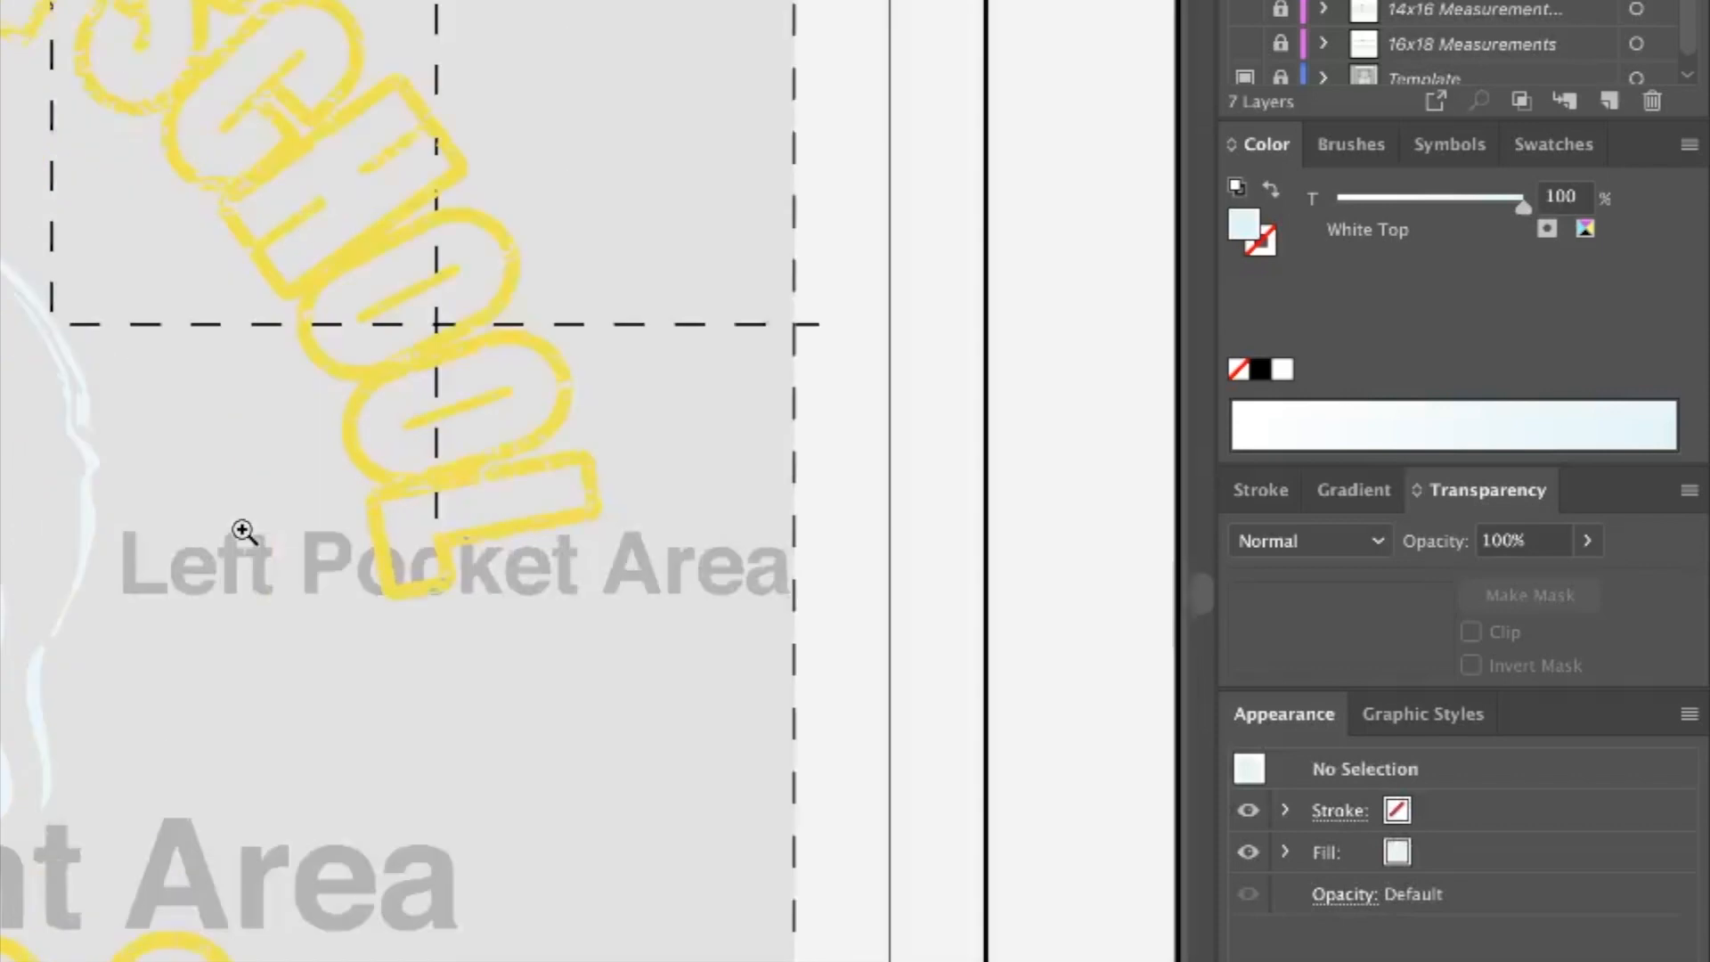
drag(244, 531, 504, 534)
click(132, 376)
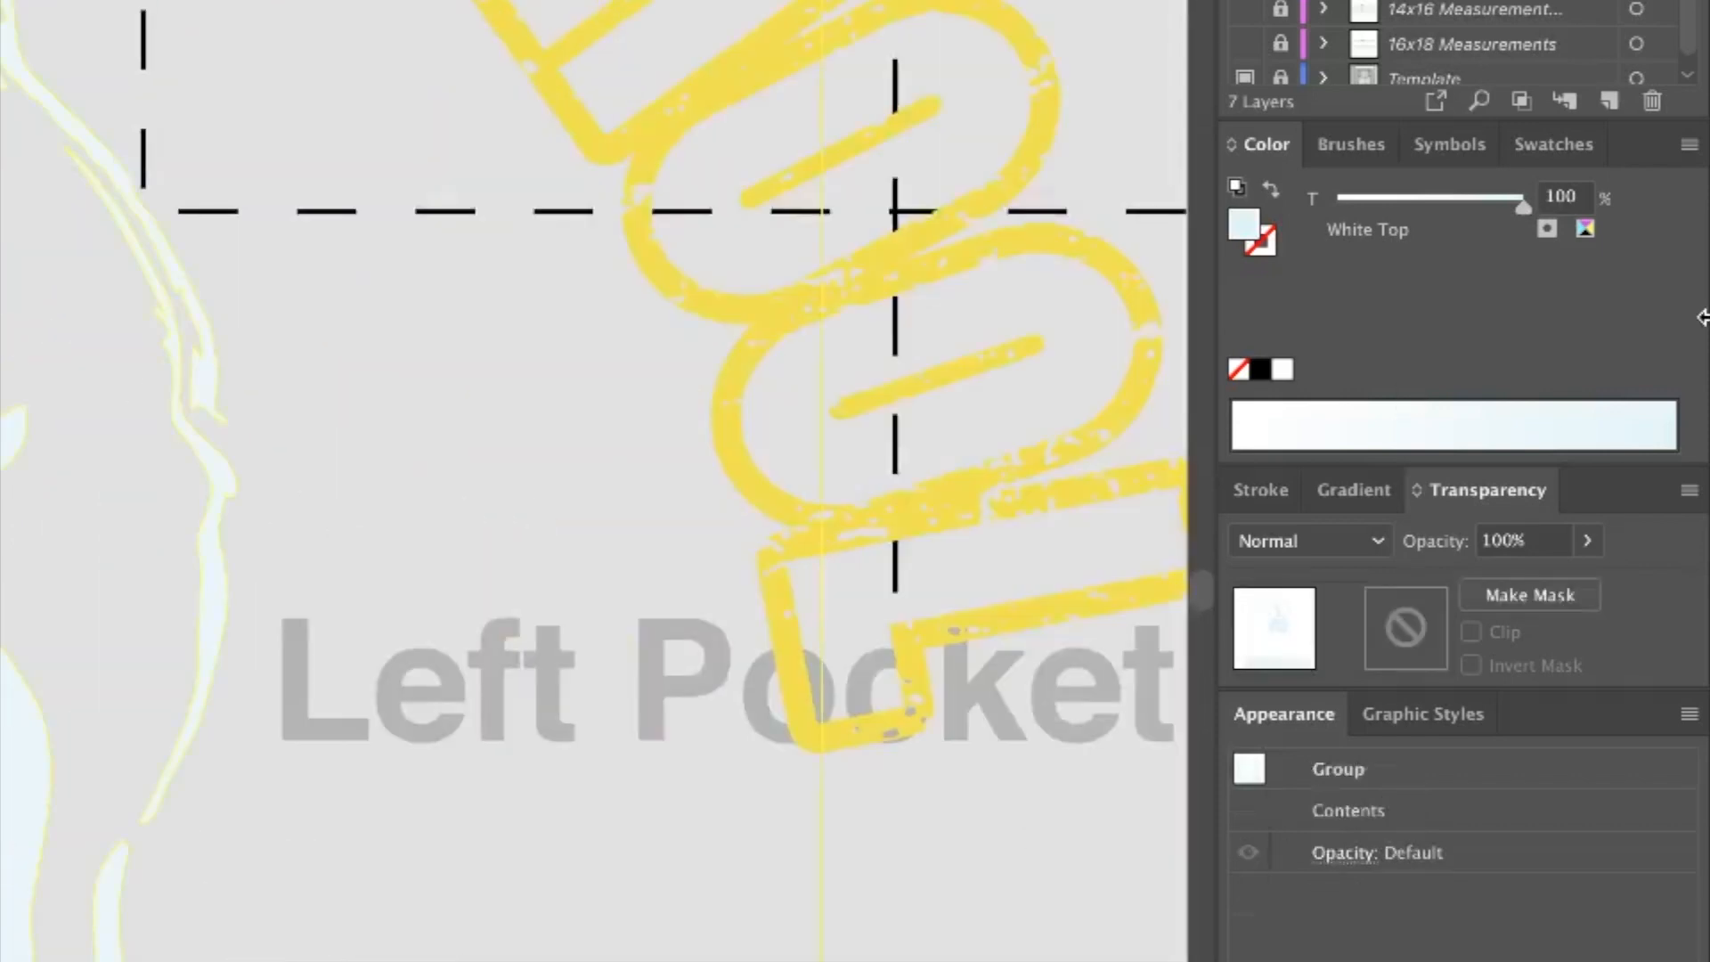
click(1547, 143)
click(1606, 447)
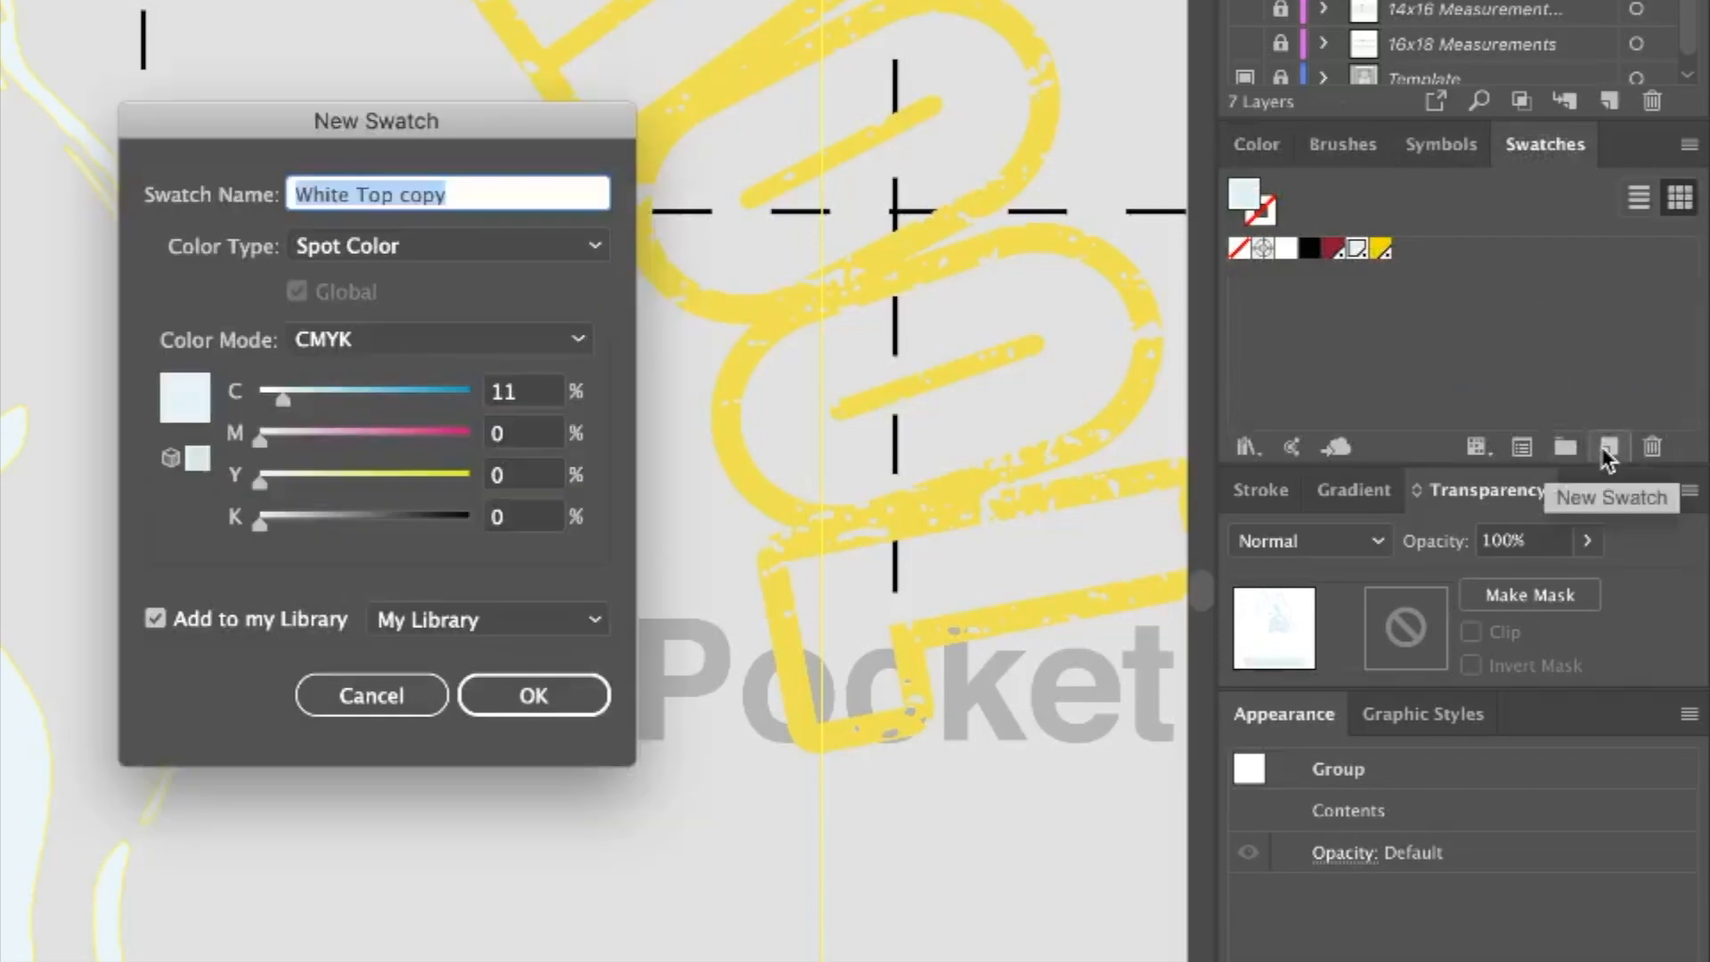
text(White Base)
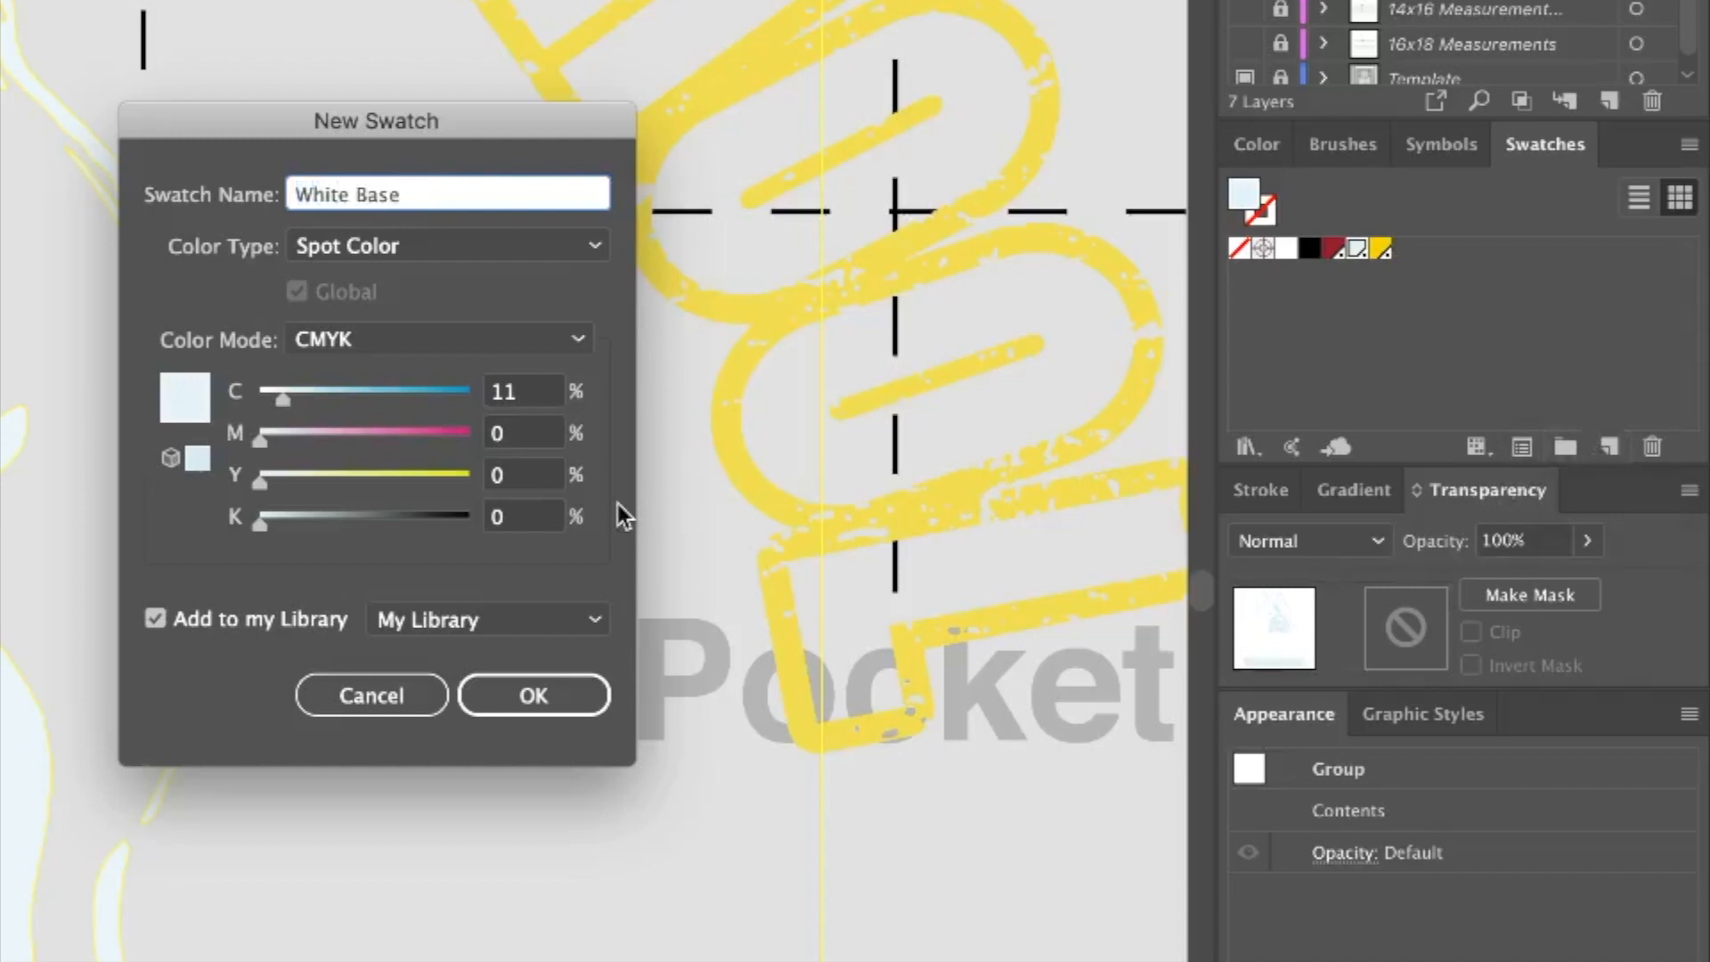
drag(281, 399, 340, 398)
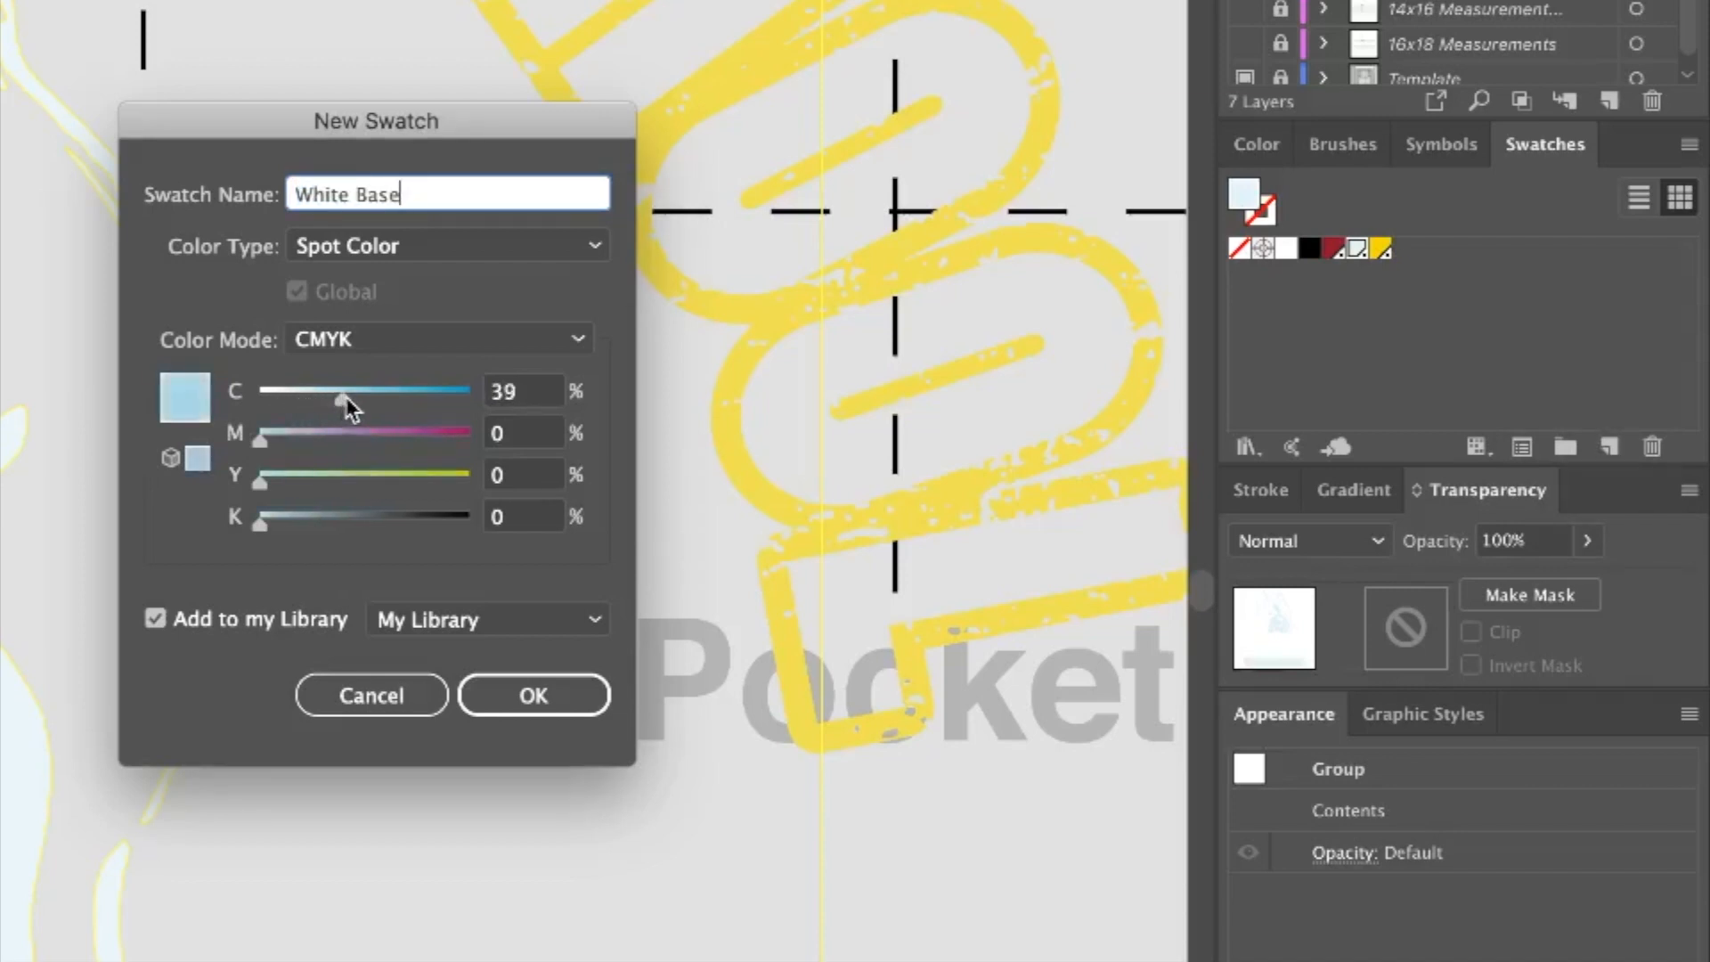
click(534, 701)
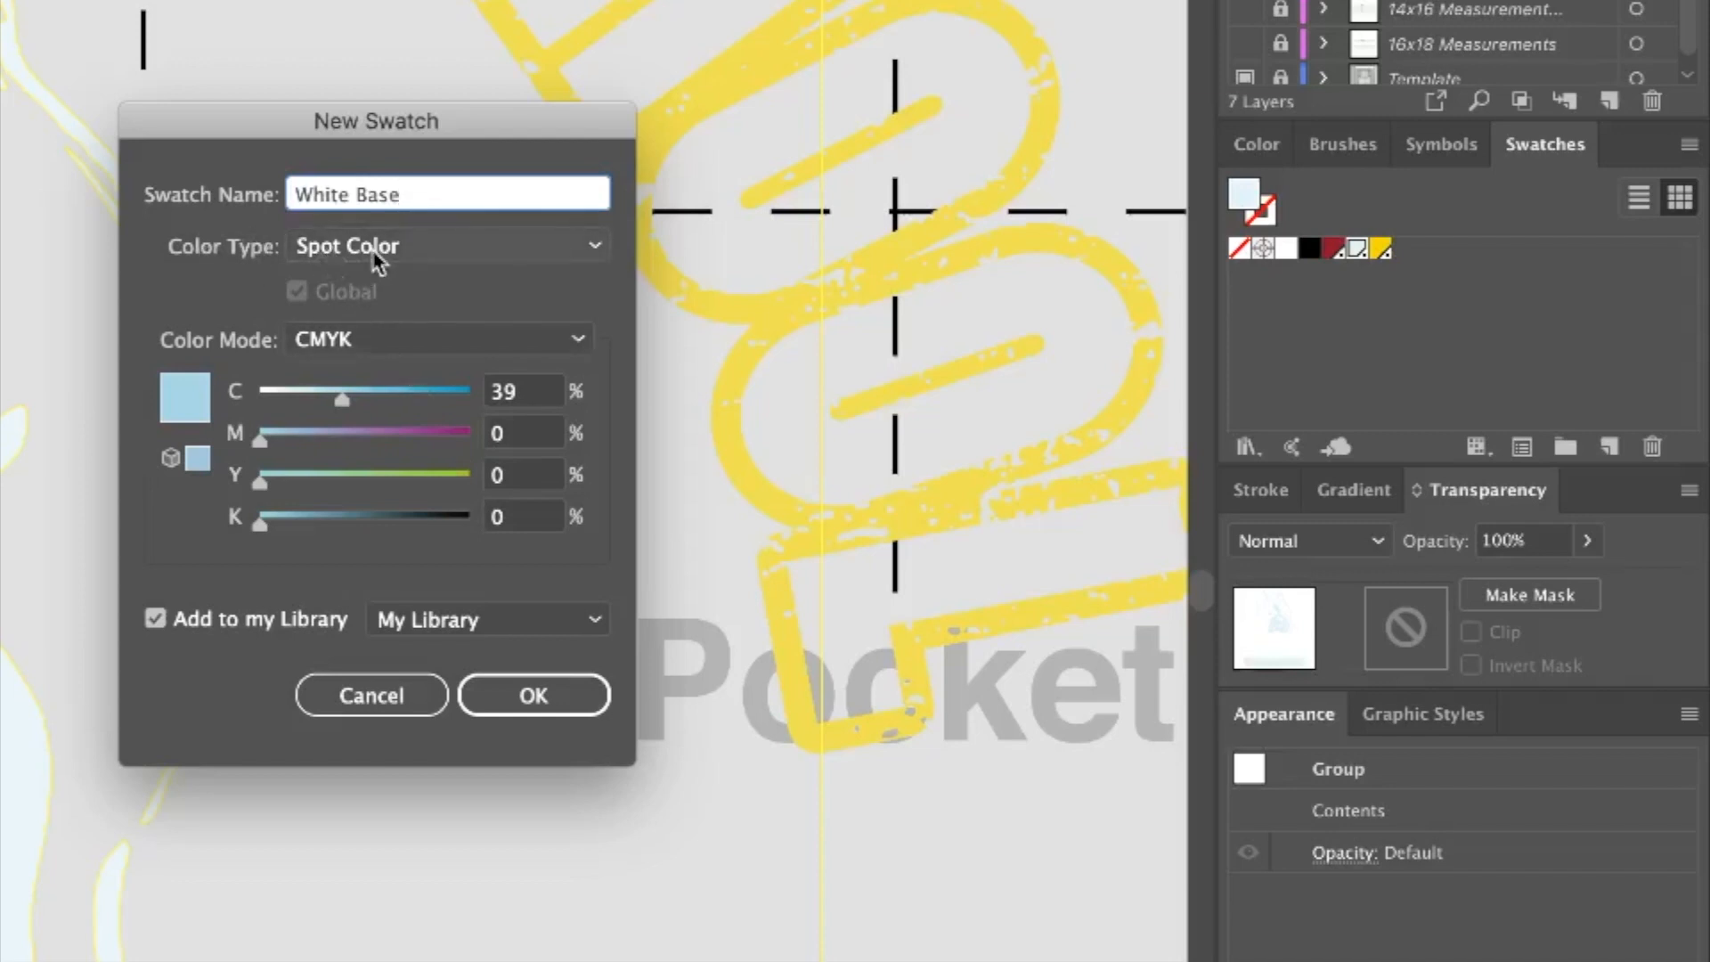
click(526, 694)
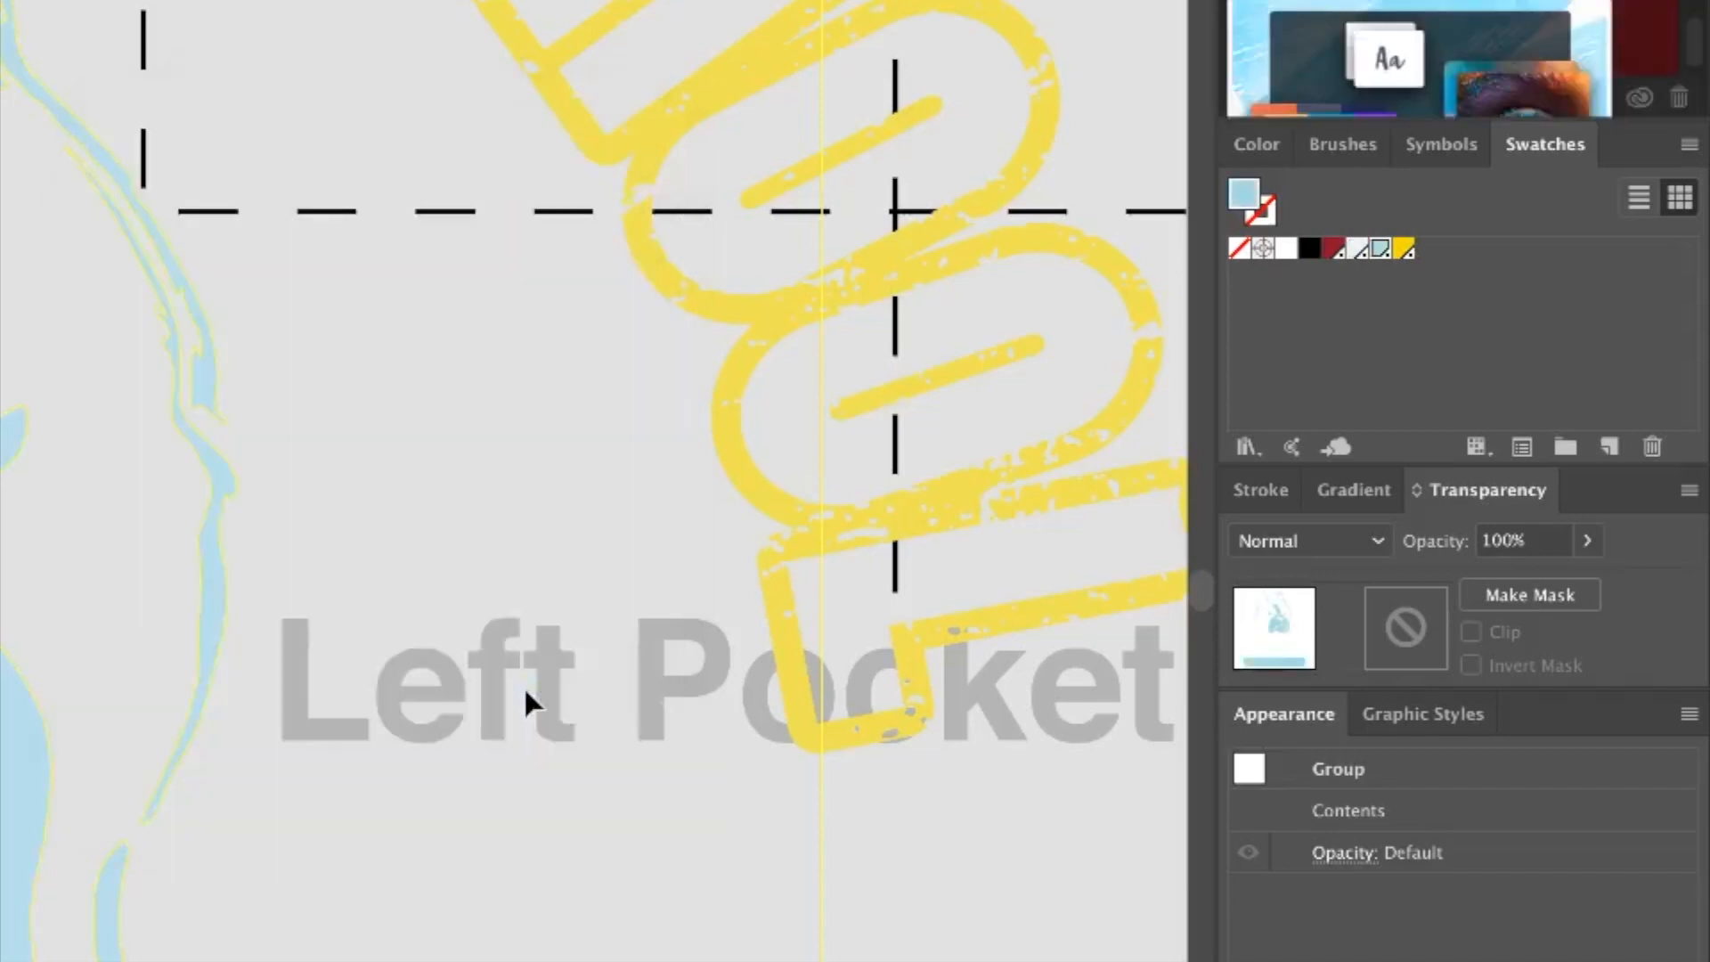
Recolor the yellow lettering outlines on the White Base layer with the White Base spot swatch
alt+super+click(891, 514)
alt+super+click(890, 514)
alt+super+click(890, 514)
drag(712, 517, 910, 549)
drag(804, 507, 909, 561)
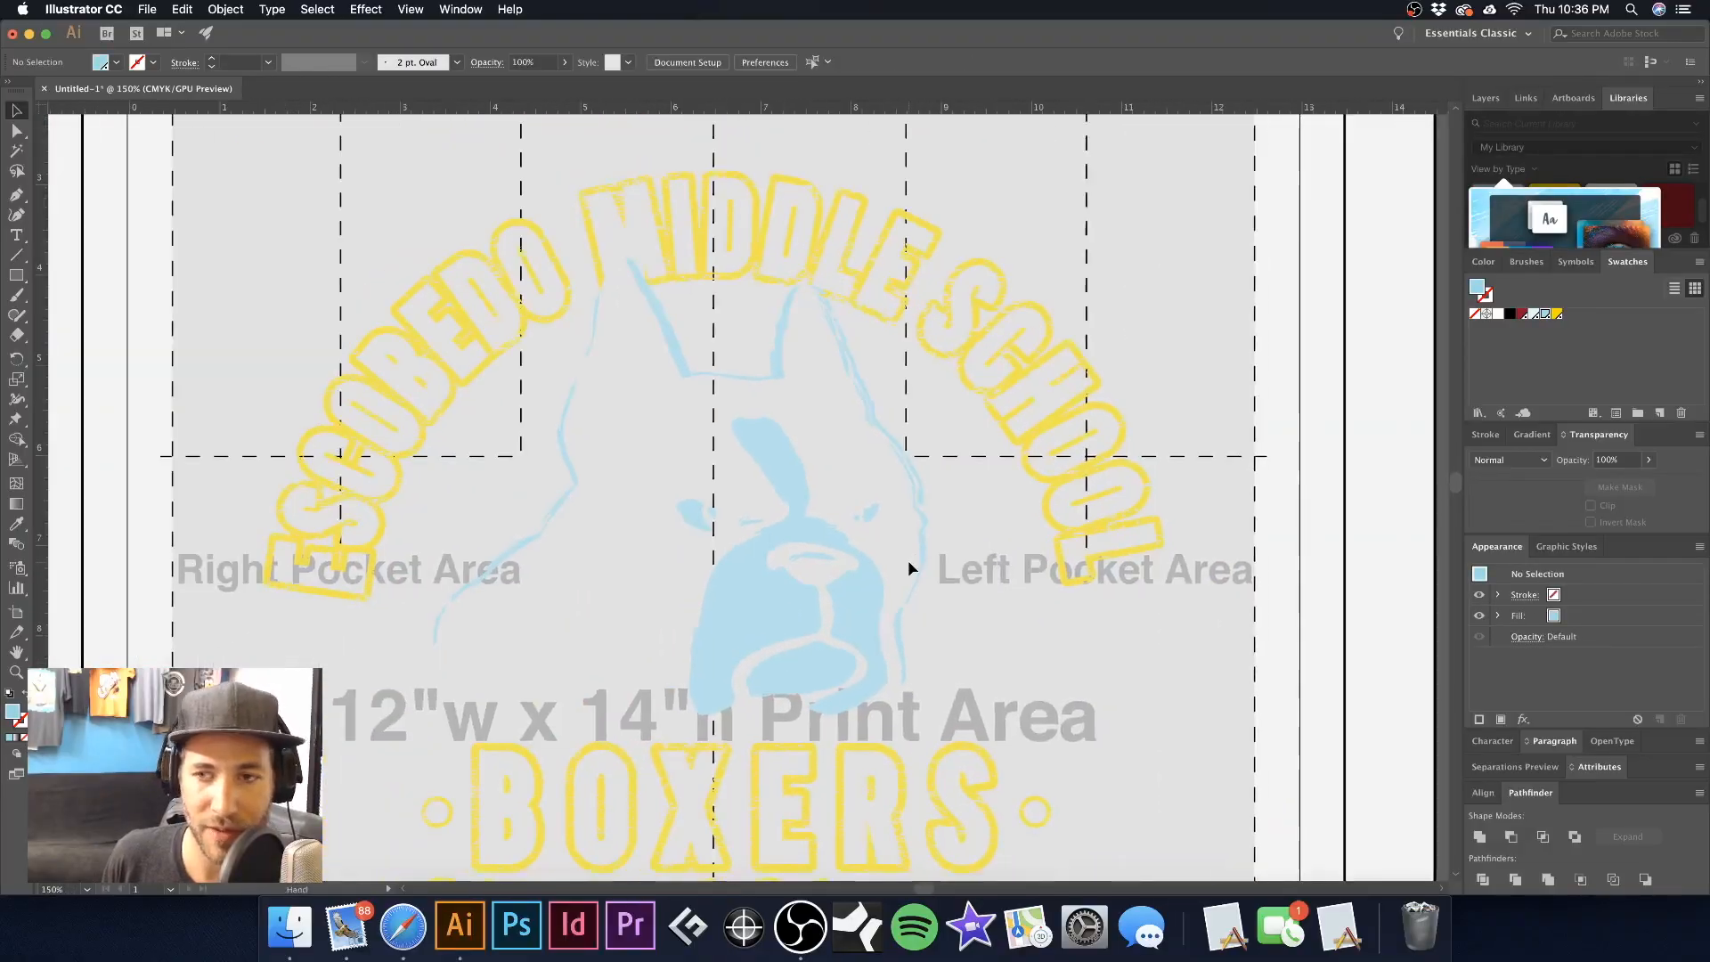
click(1000, 284)
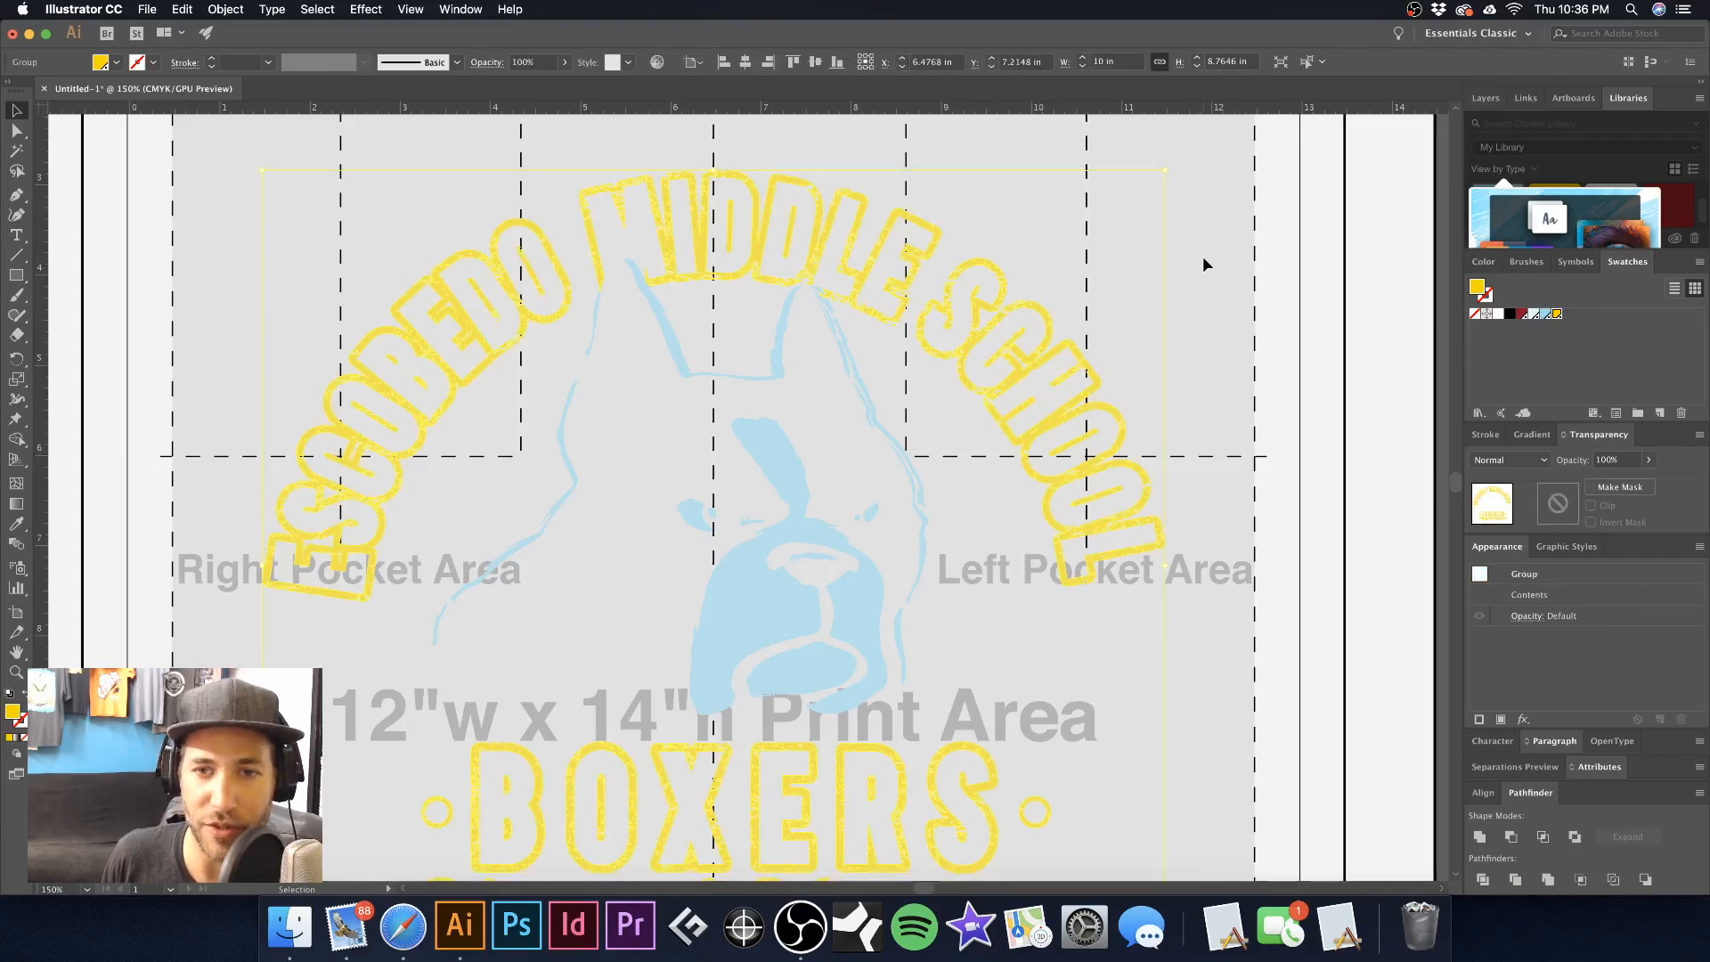
drag(731, 295, 1131, 343)
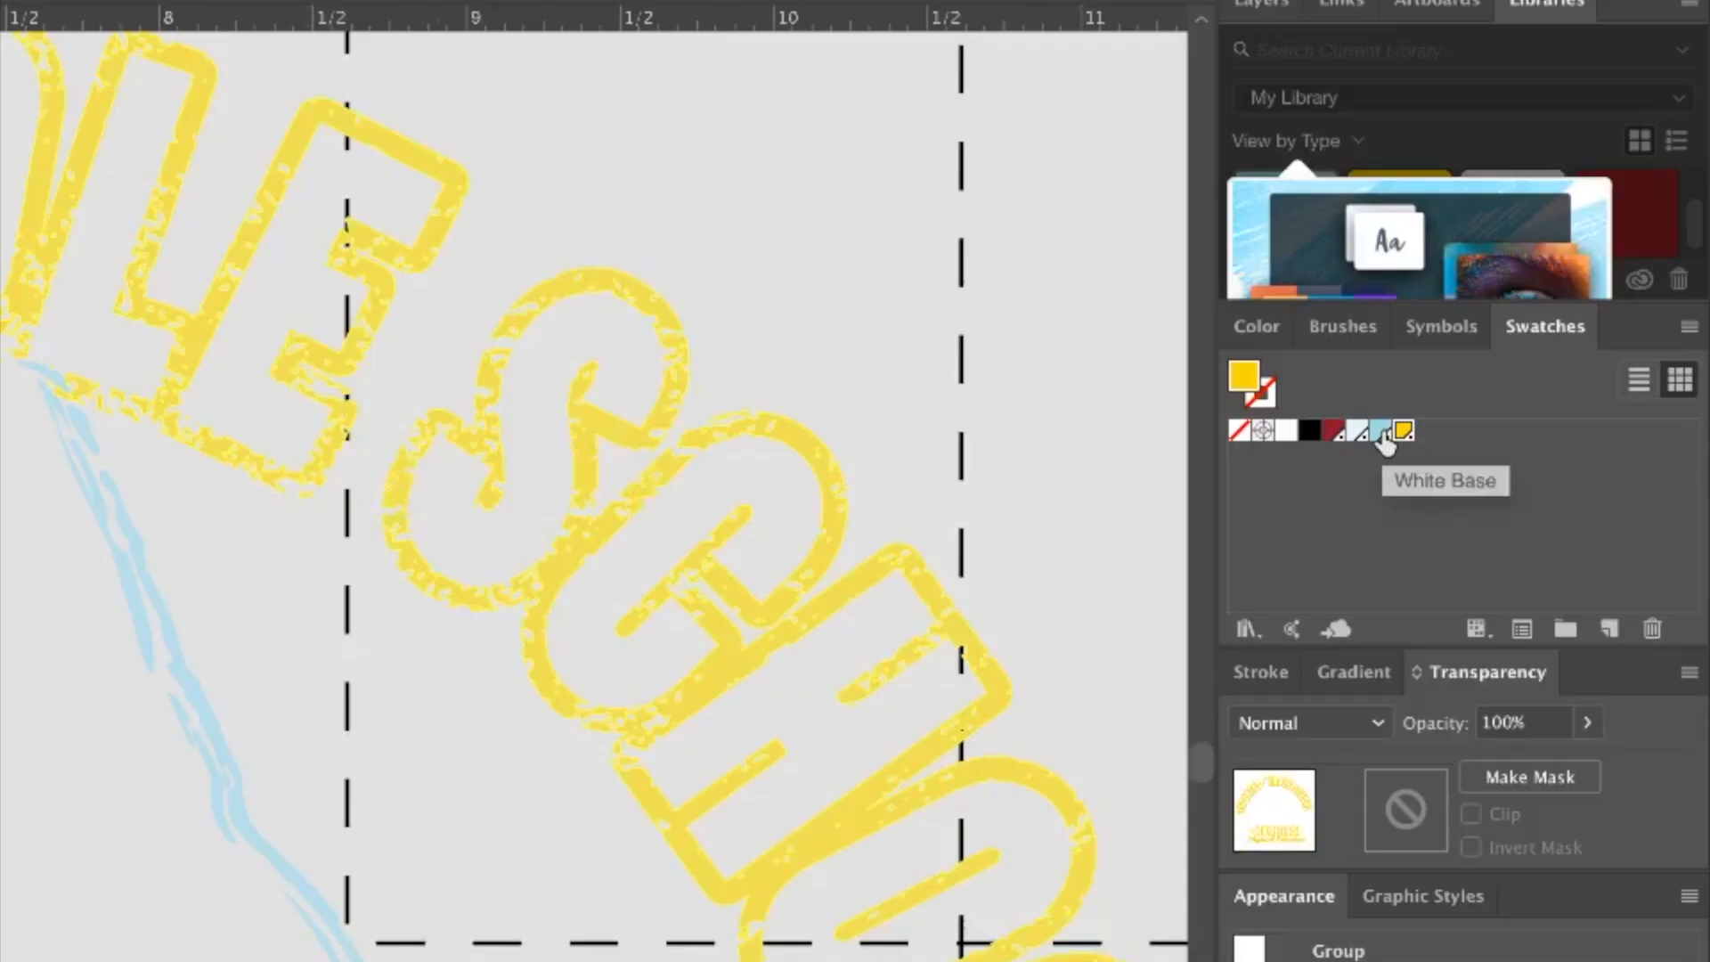
click(1383, 434)
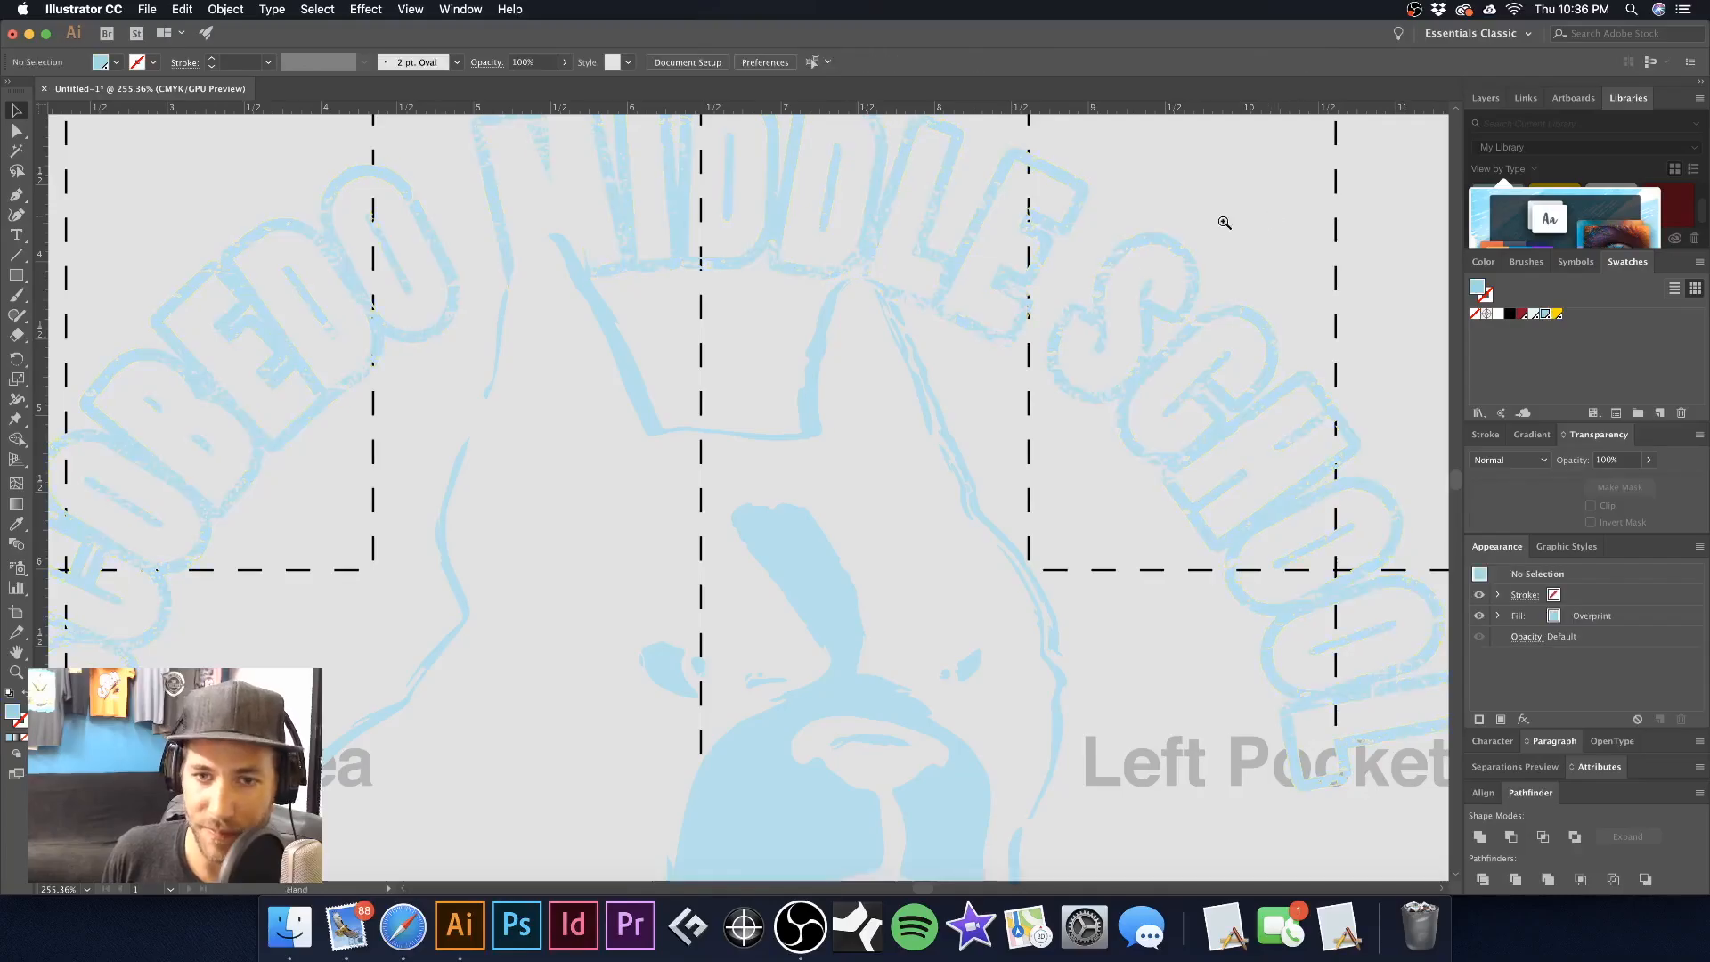
Hide the White Base layer and show the full-color Art layer
alt+click(832, 451)
alt+click(832, 451)
drag(725, 515, 851, 385)
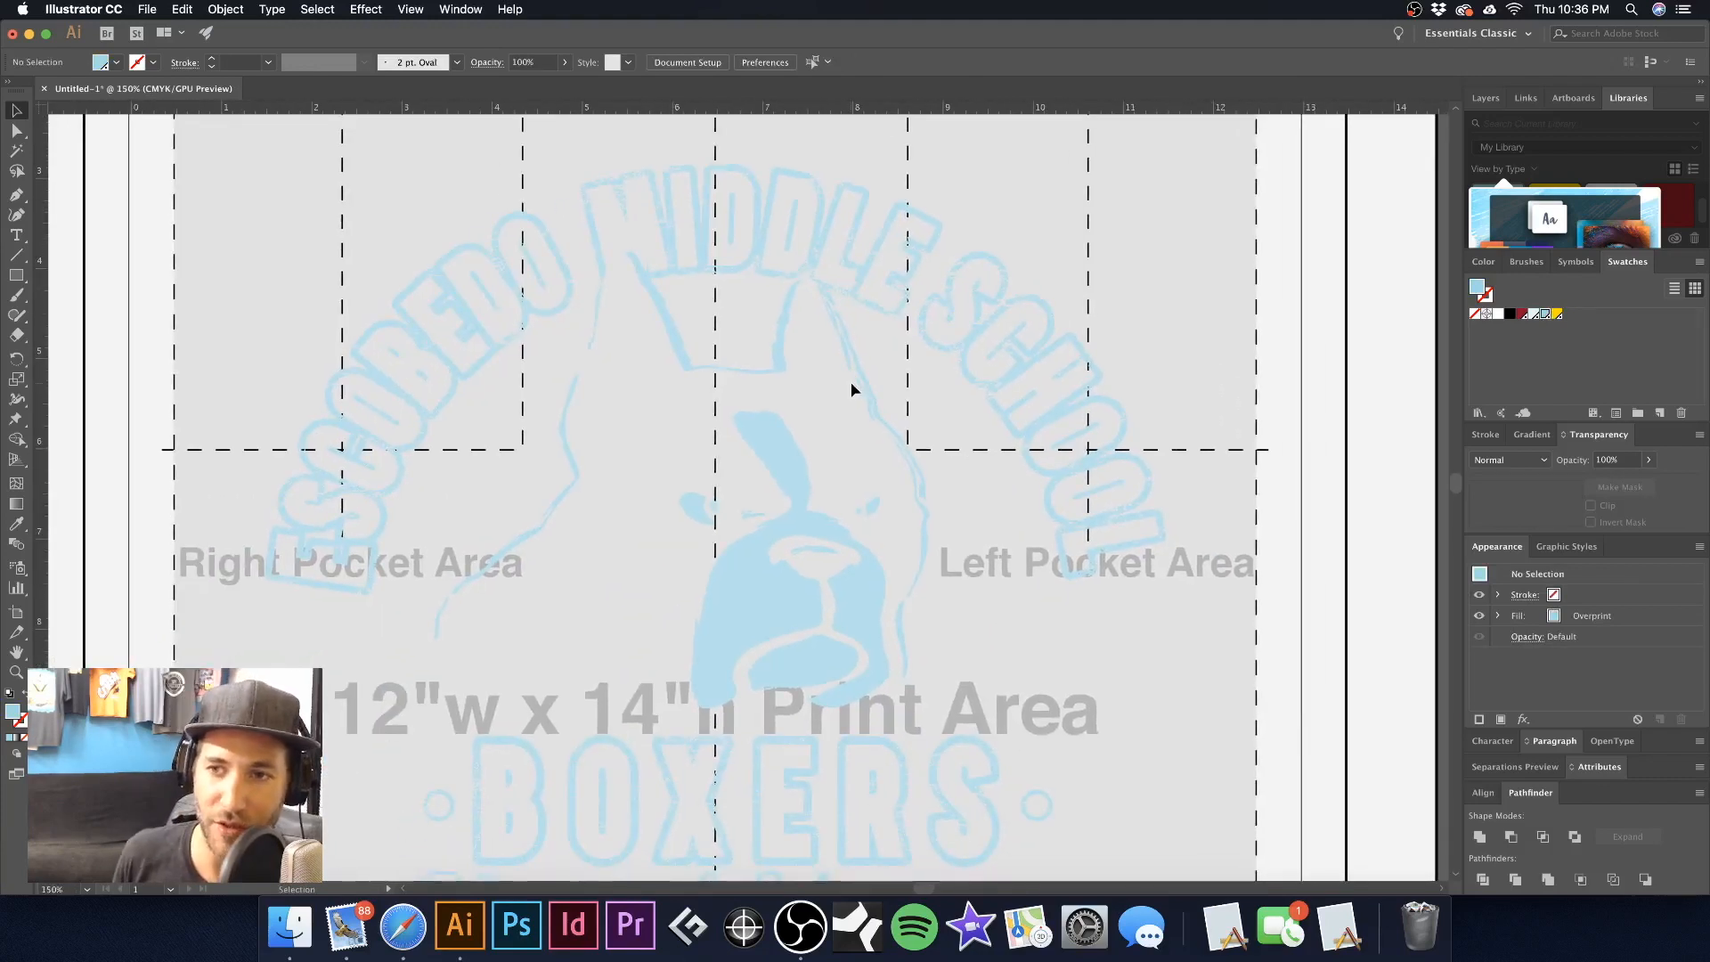
click(1499, 98)
click(1478, 125)
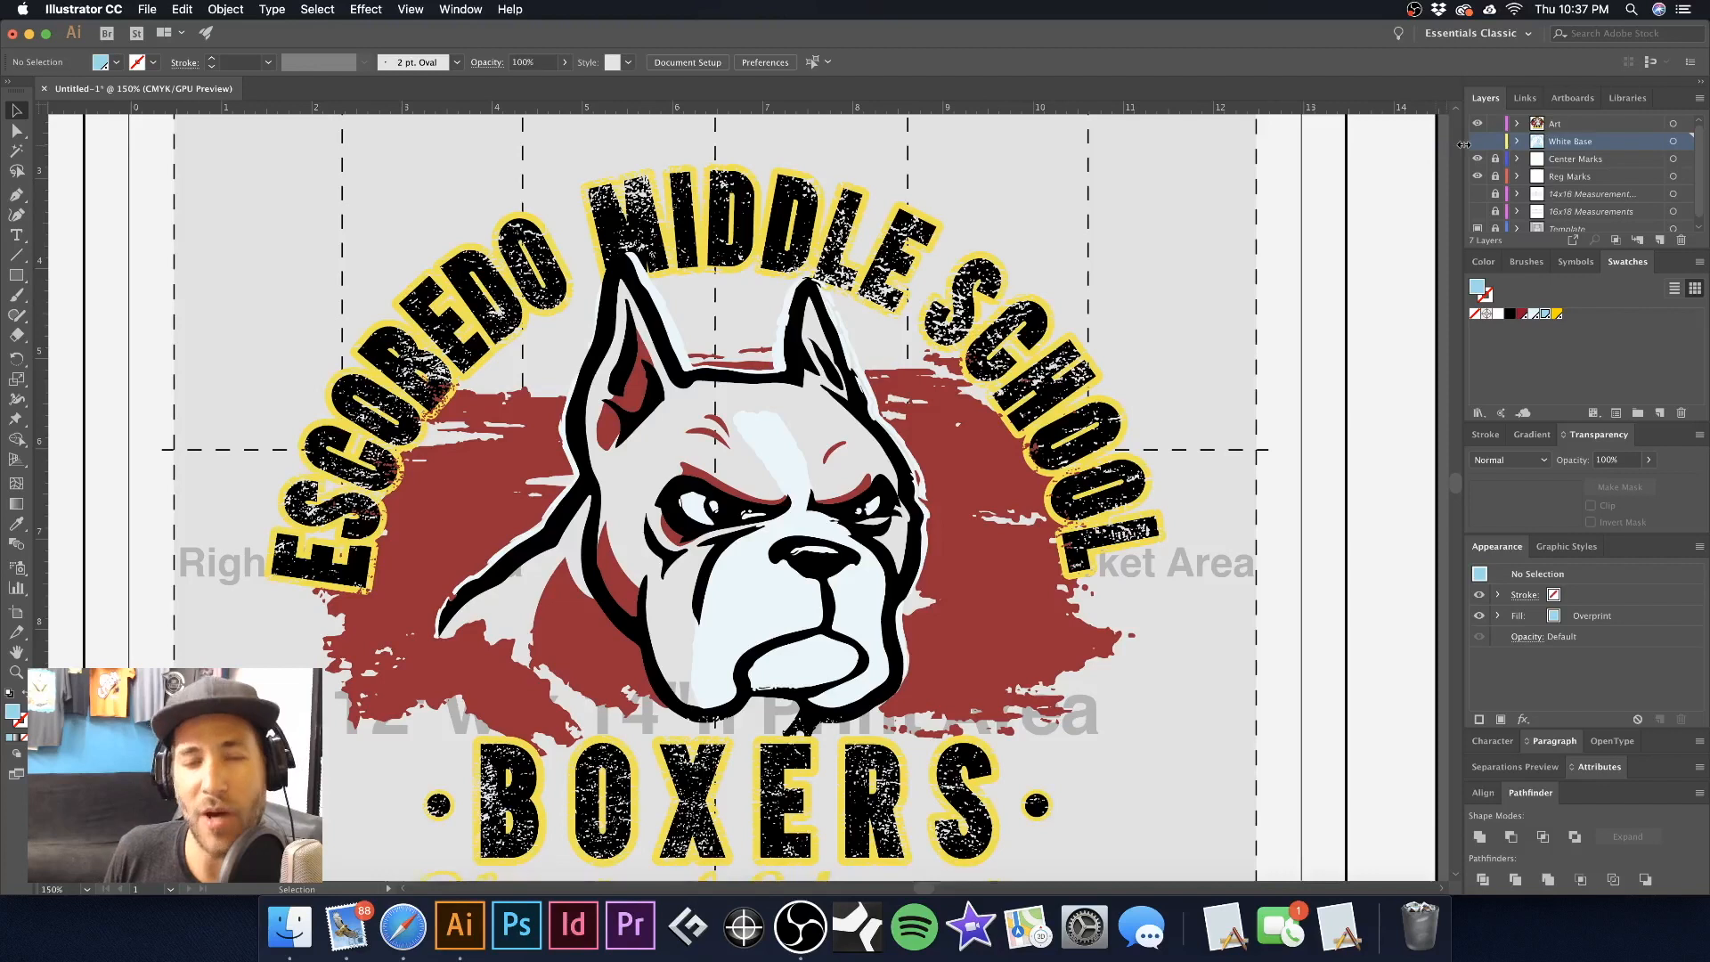
Add a stroke in the yellow spot swatch to the yellow lettering outlines on the Art layer
key(z)
drag(868, 201, 1324, 365)
drag(1181, 310, 1005, 406)
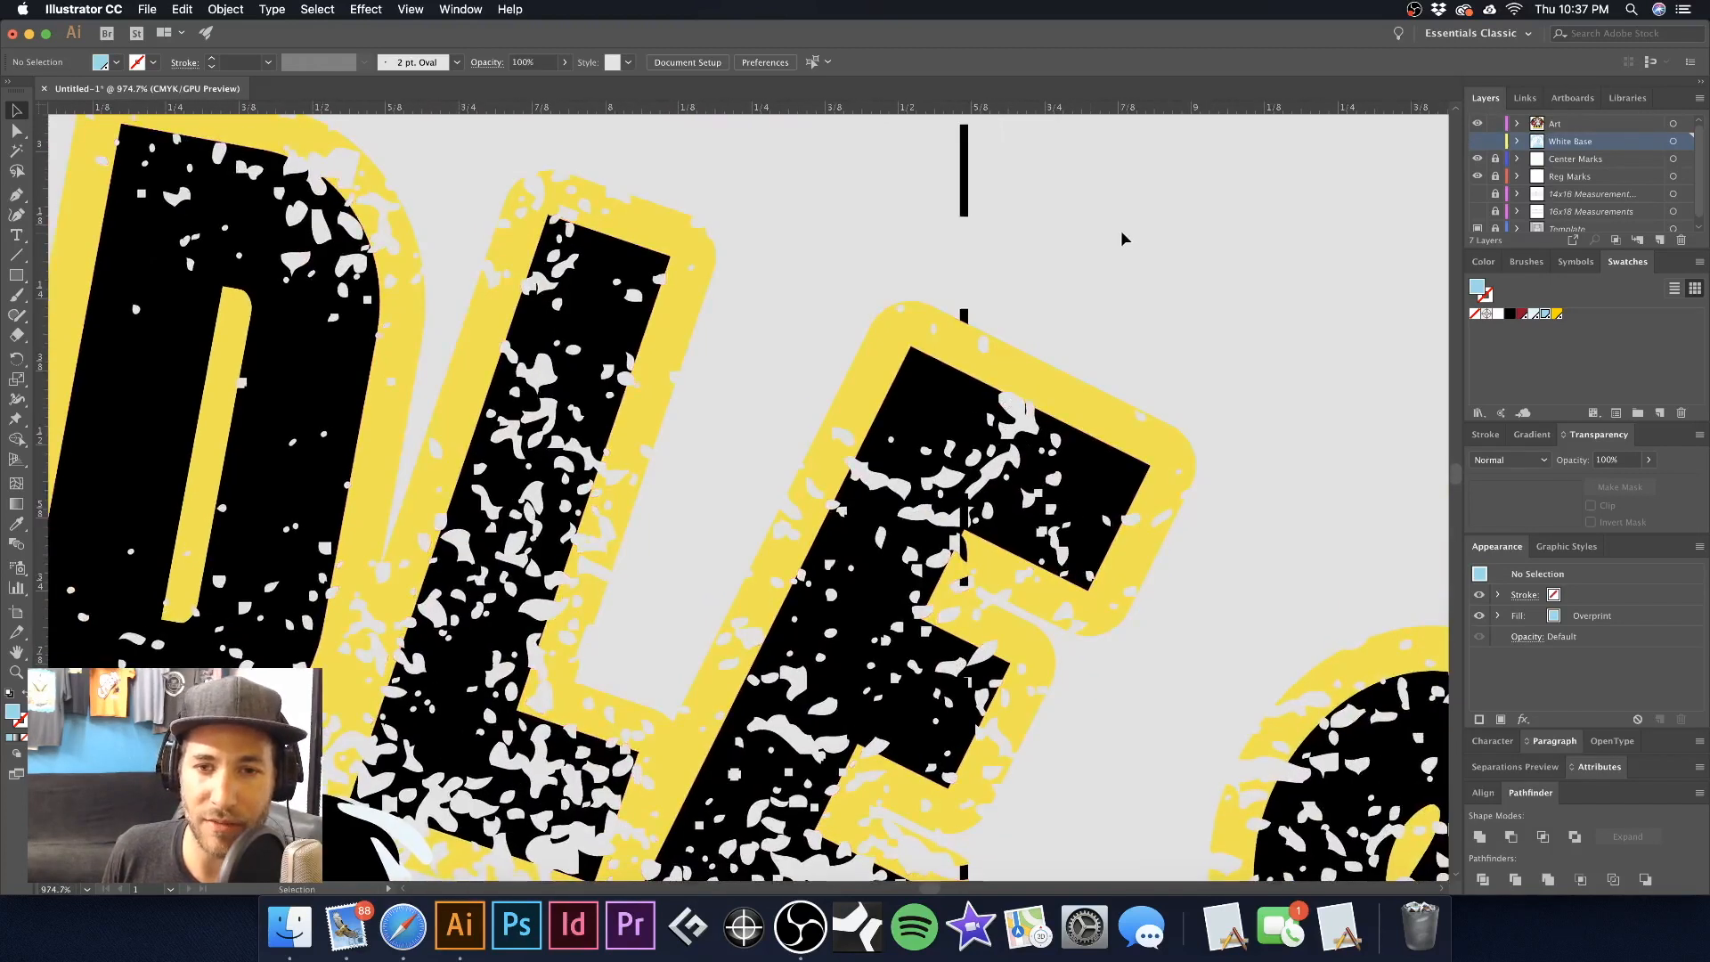
click(923, 338)
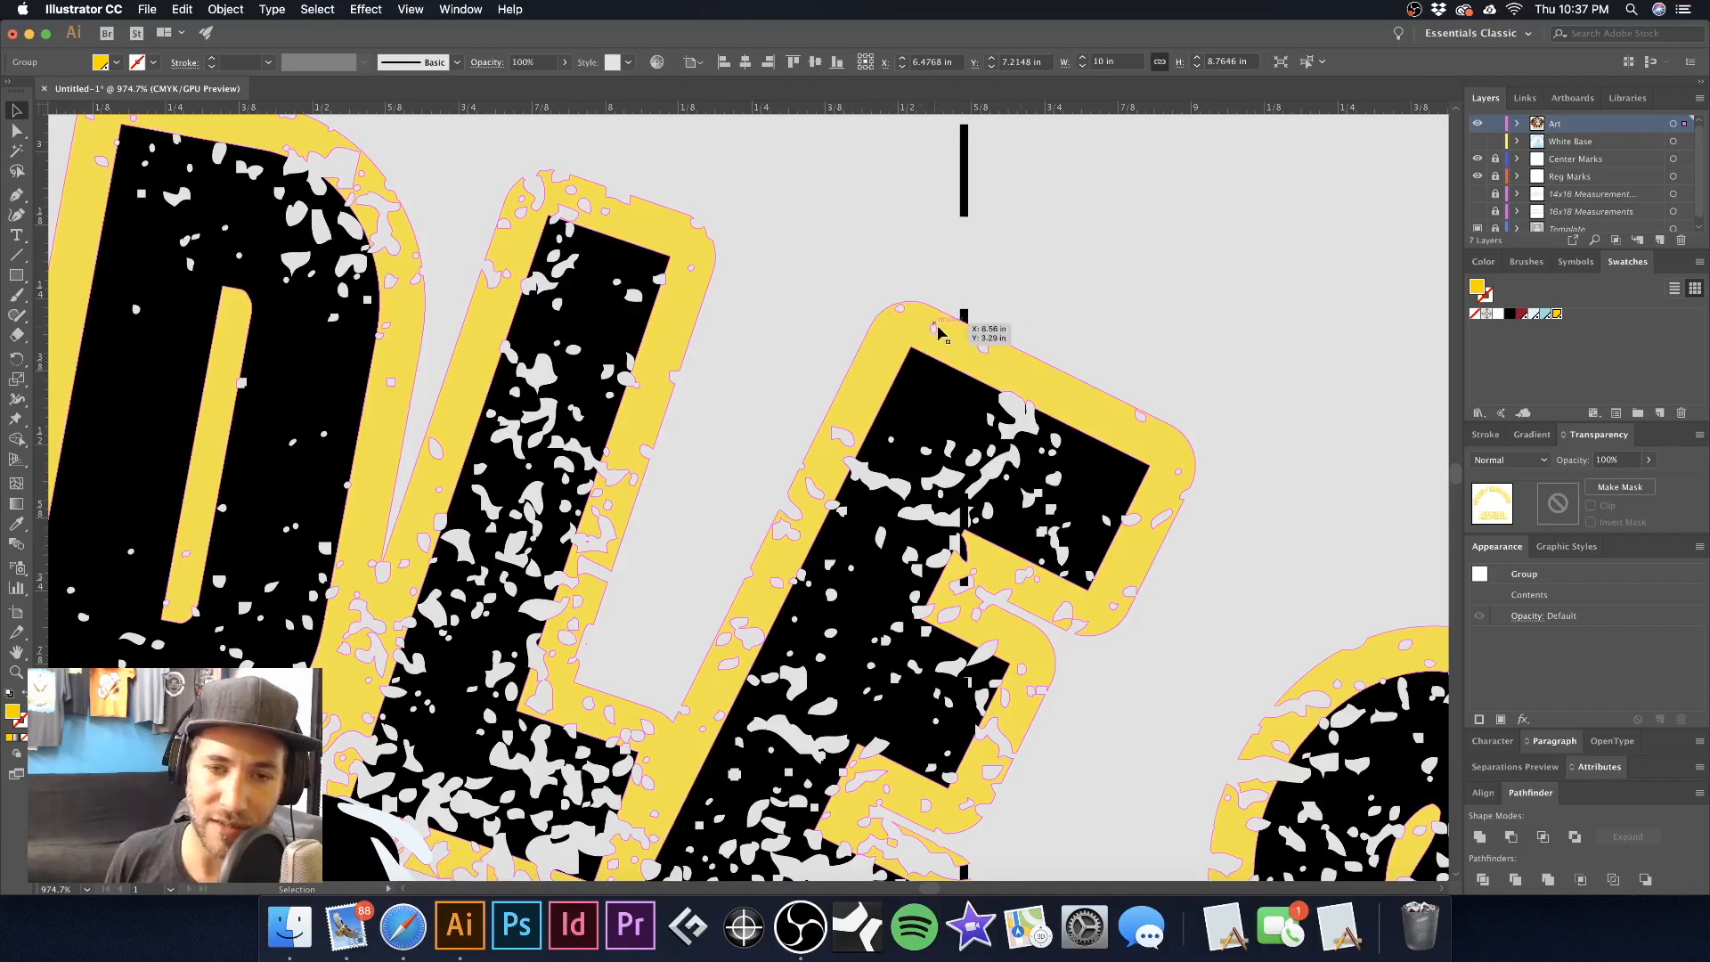
click(1175, 316)
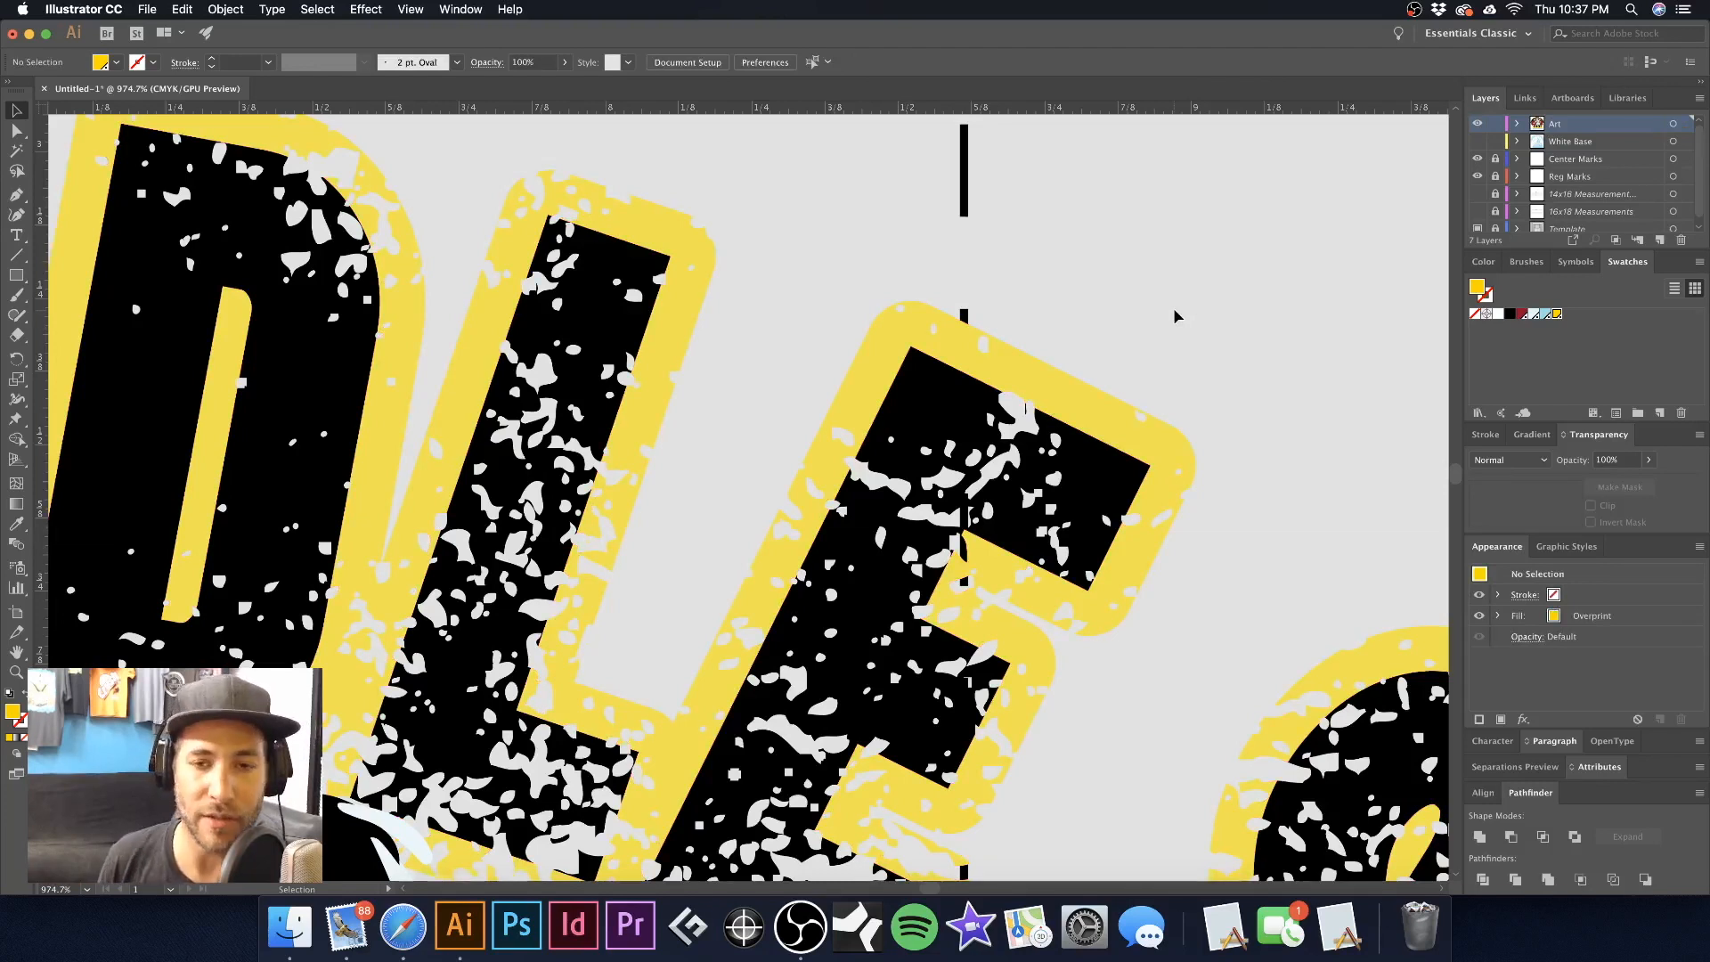
alt+super+click(853, 357)
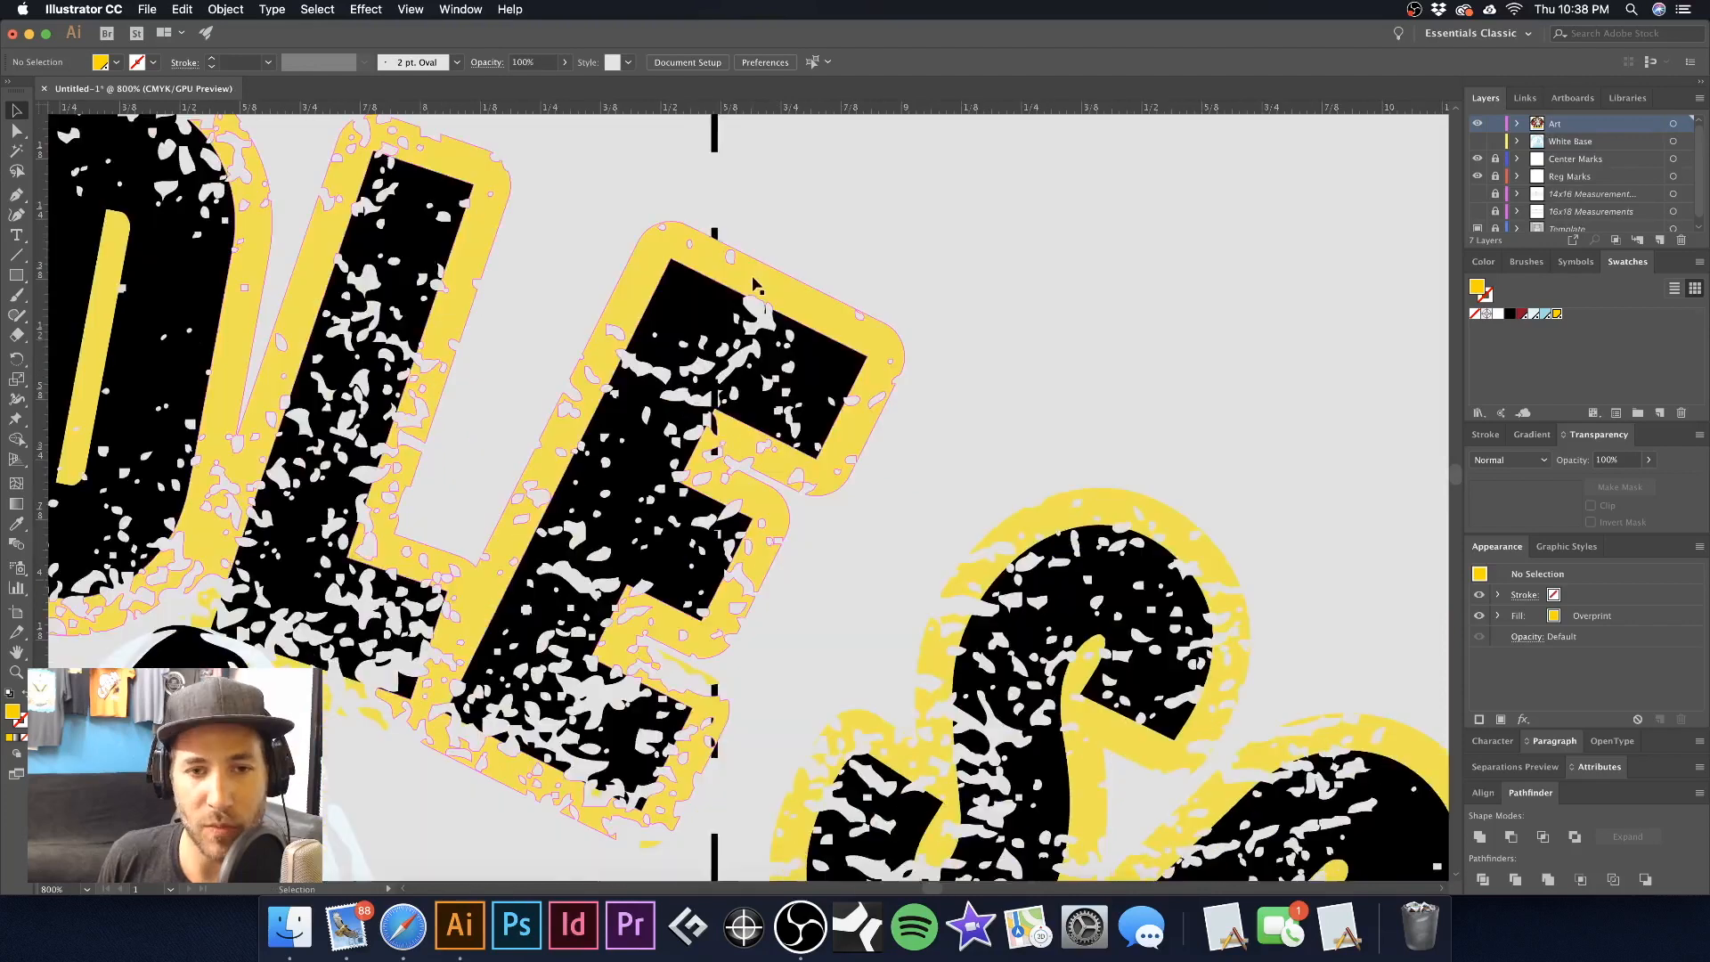
click(757, 291)
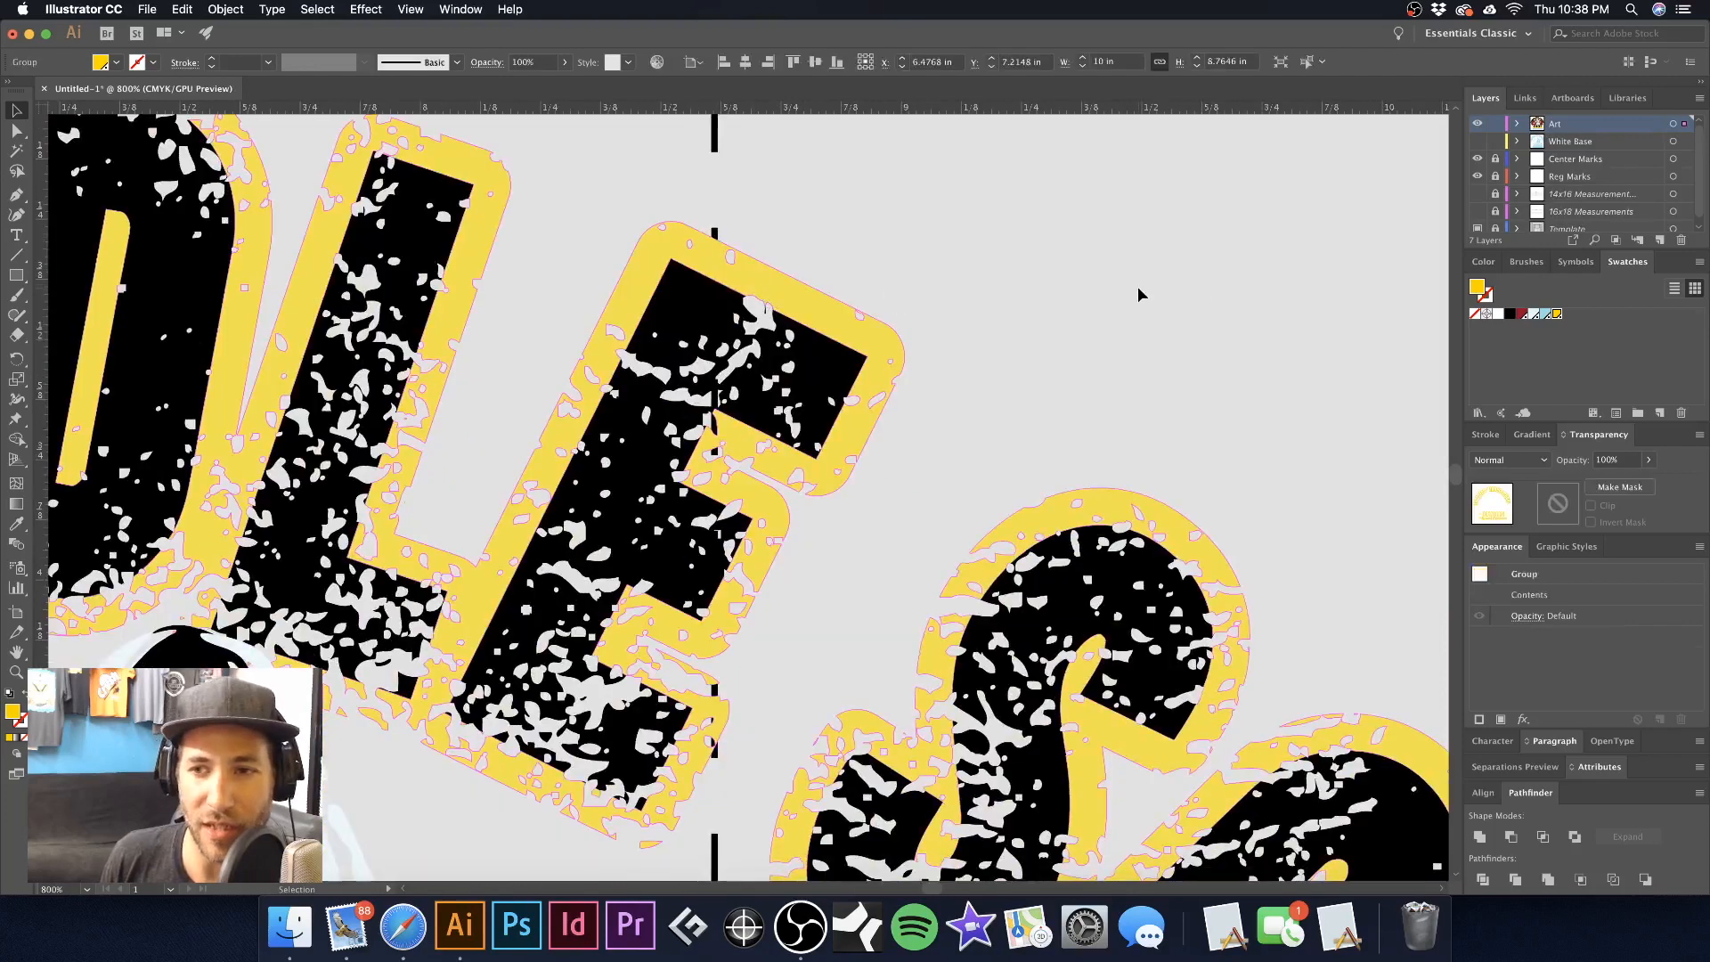
click(1487, 296)
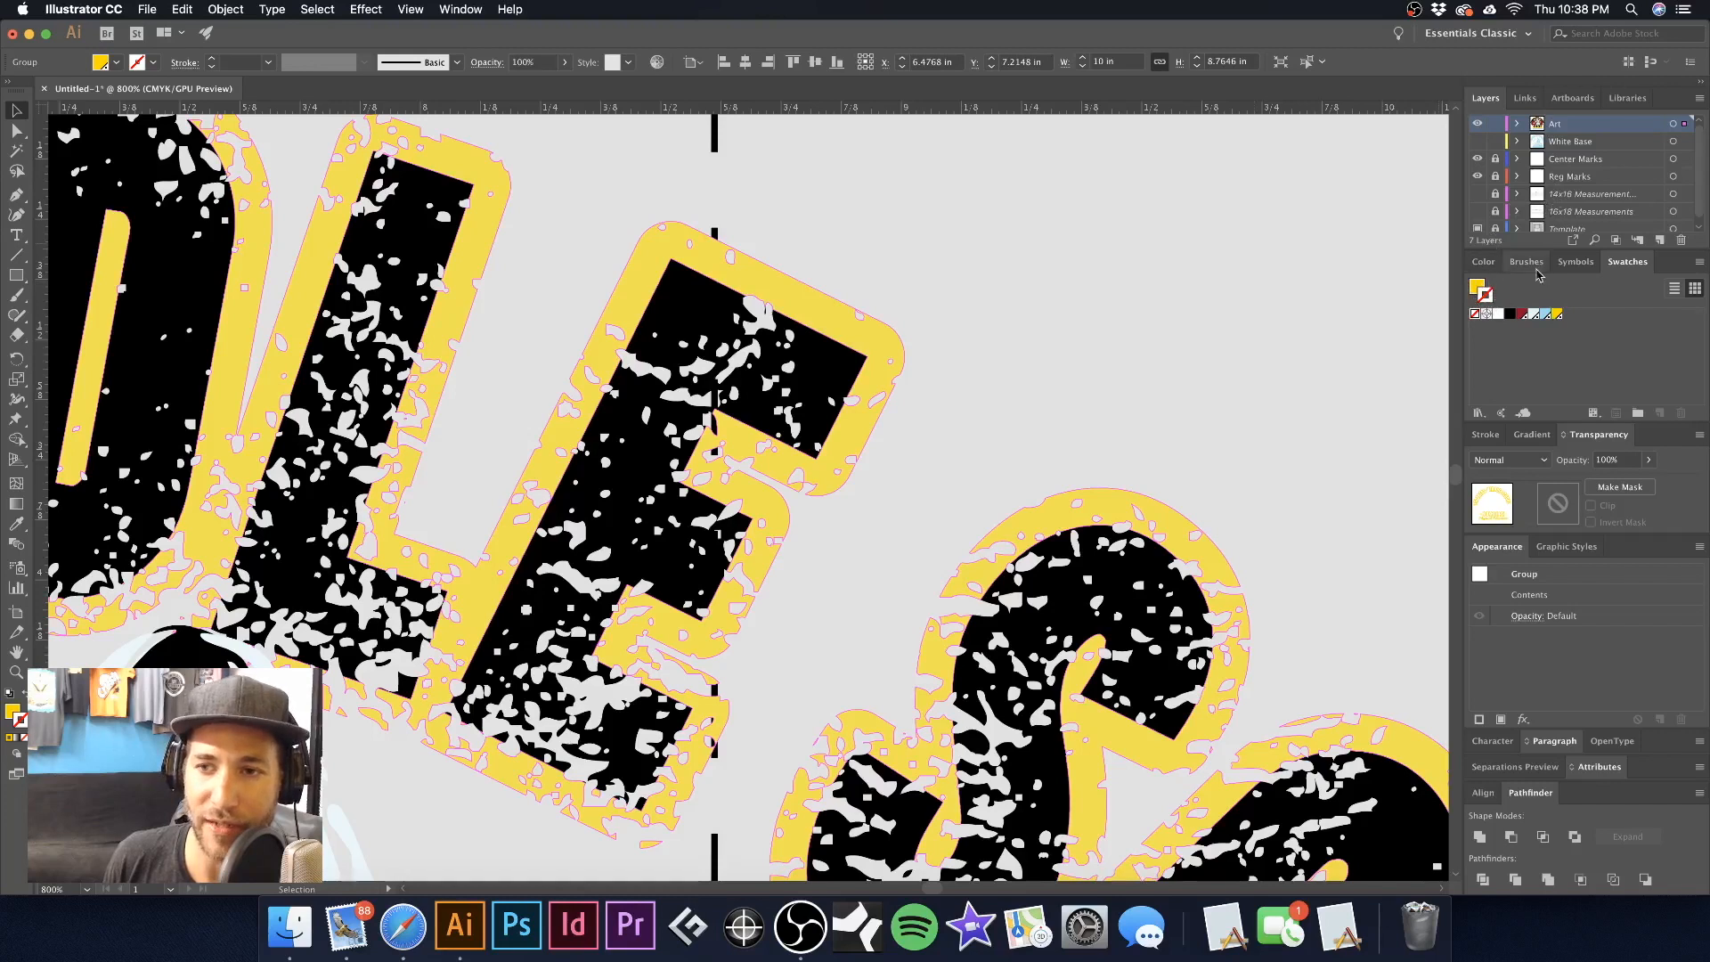
click(1558, 317)
click(955, 238)
Set the stroke weight of the yellow lettering outlines to 0.5 pt
key(z)
drag(563, 219, 792, 316)
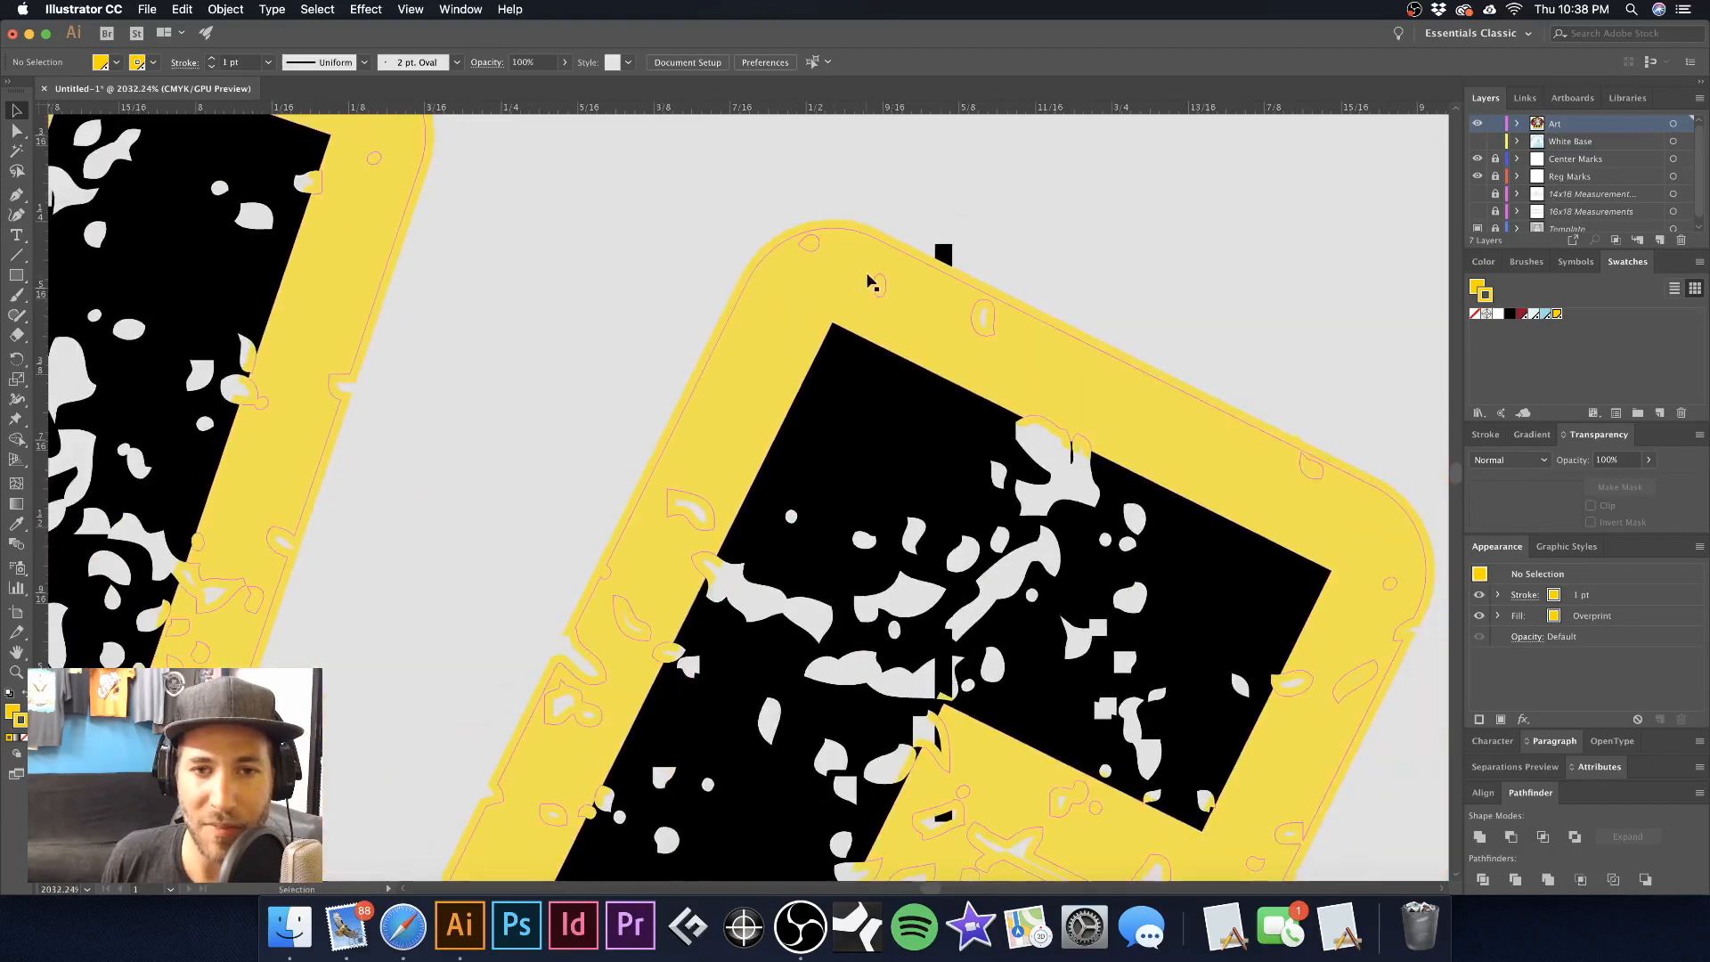
key(v)
click(877, 278)
scroll(487, 169, right, 3)
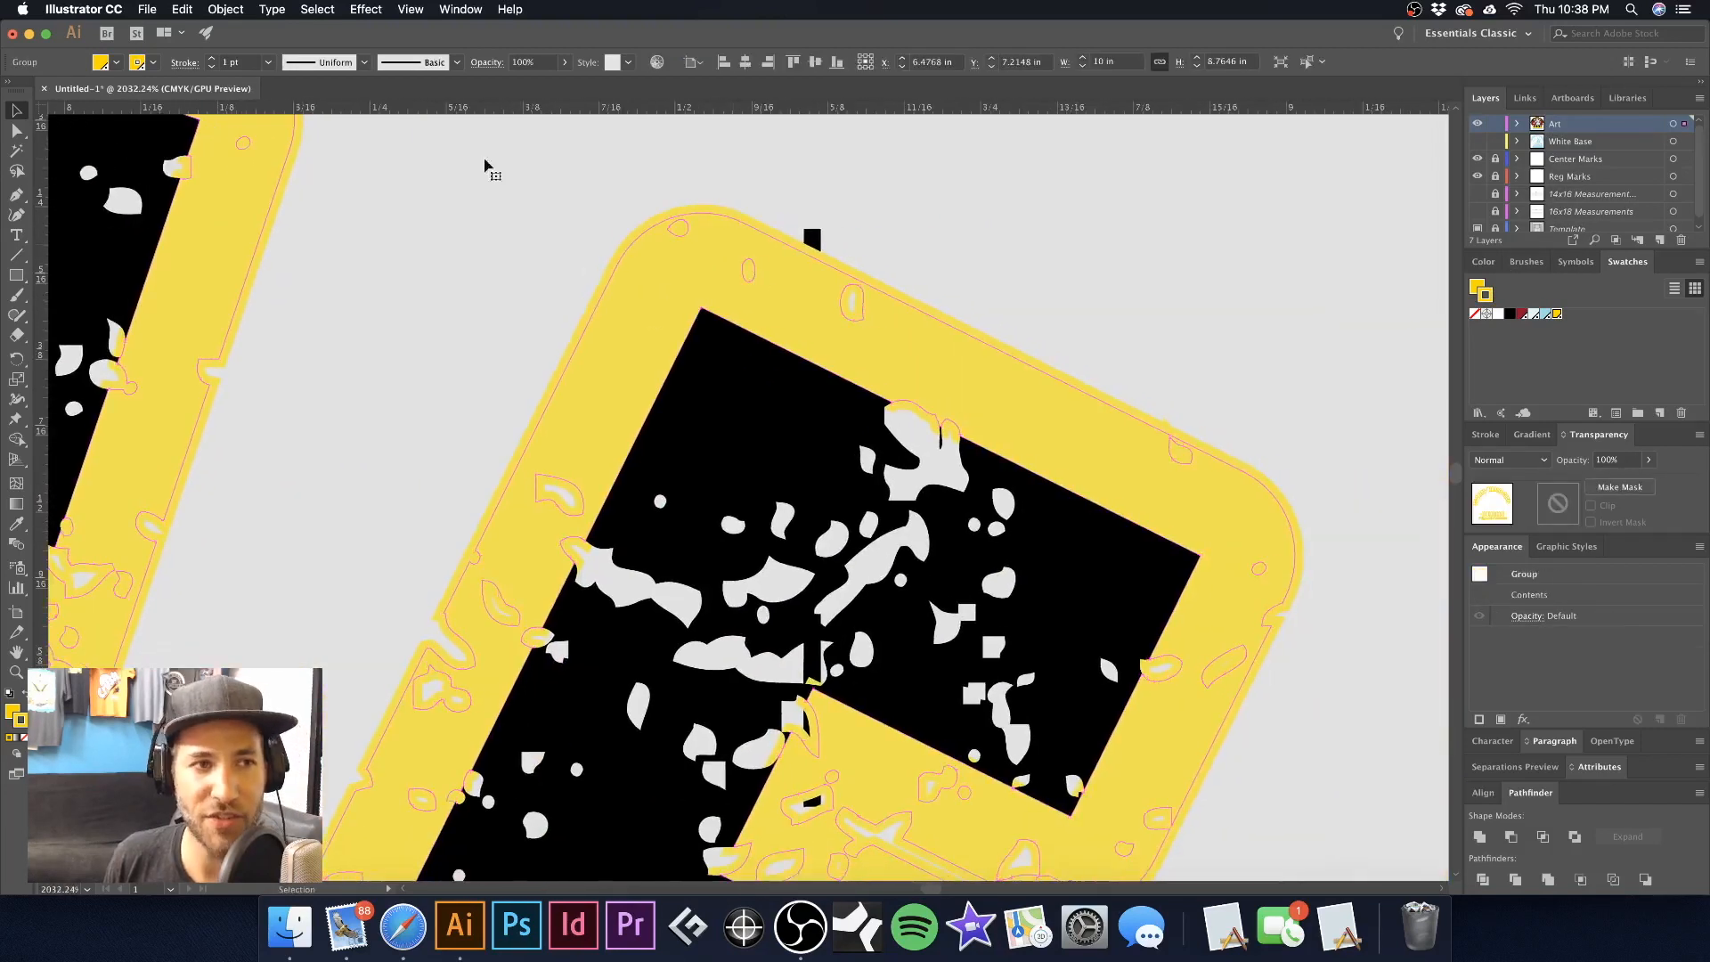
click(268, 61)
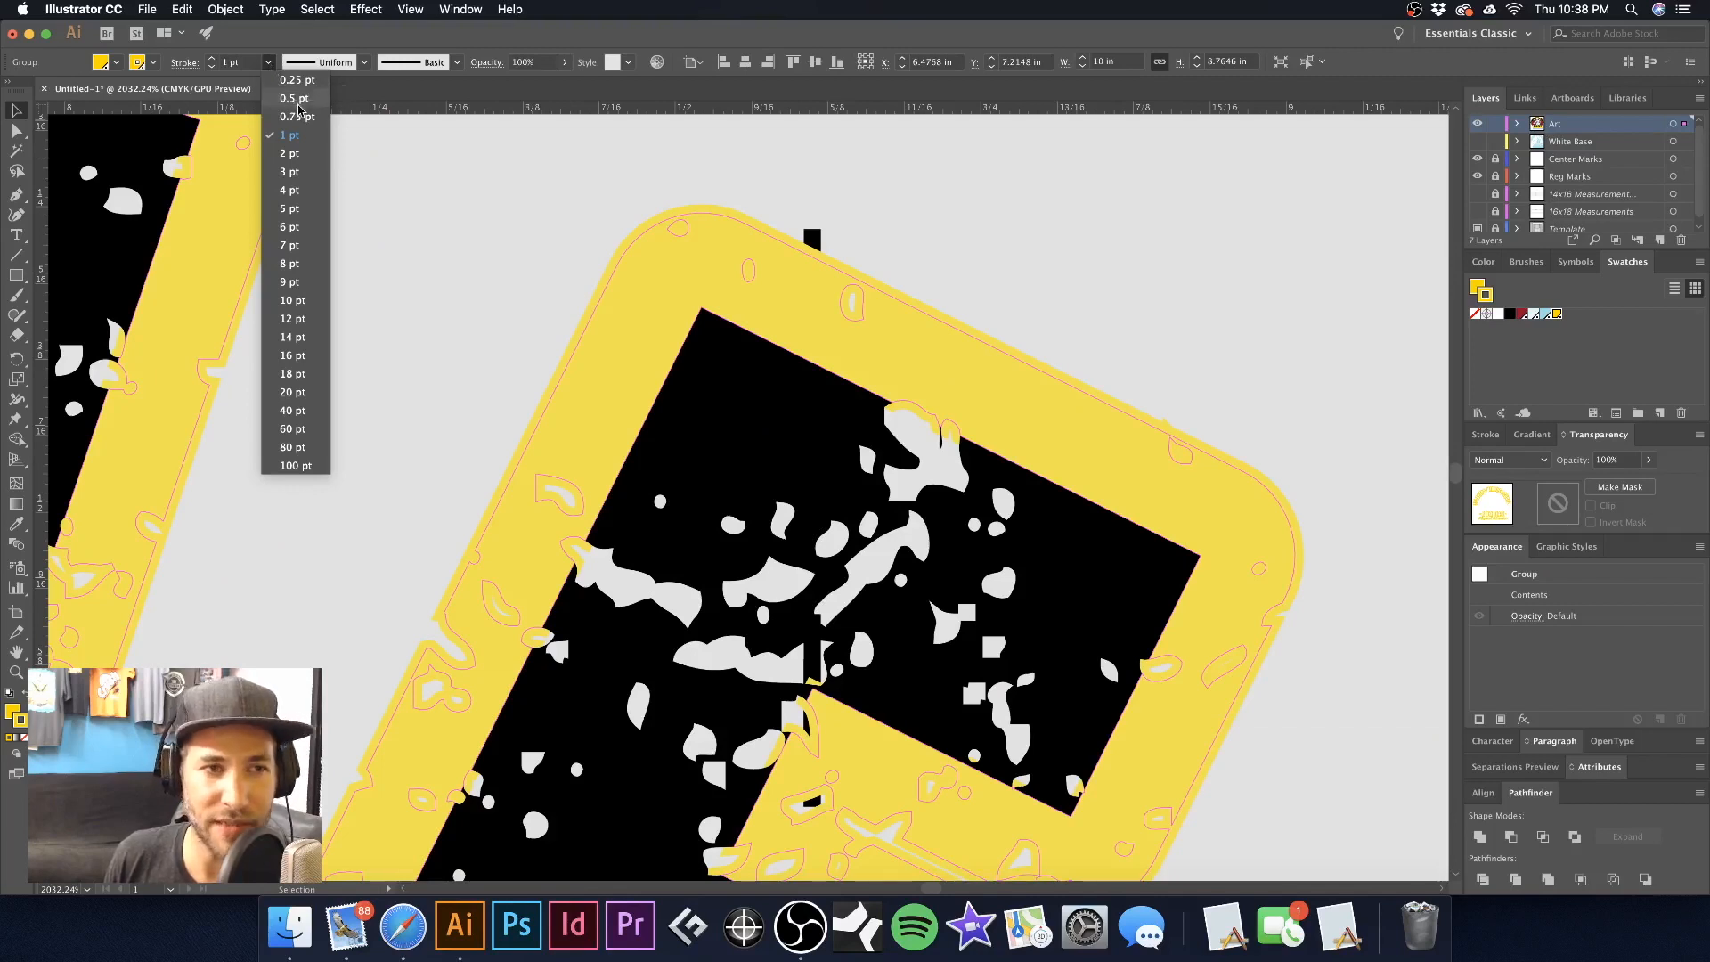
click(296, 99)
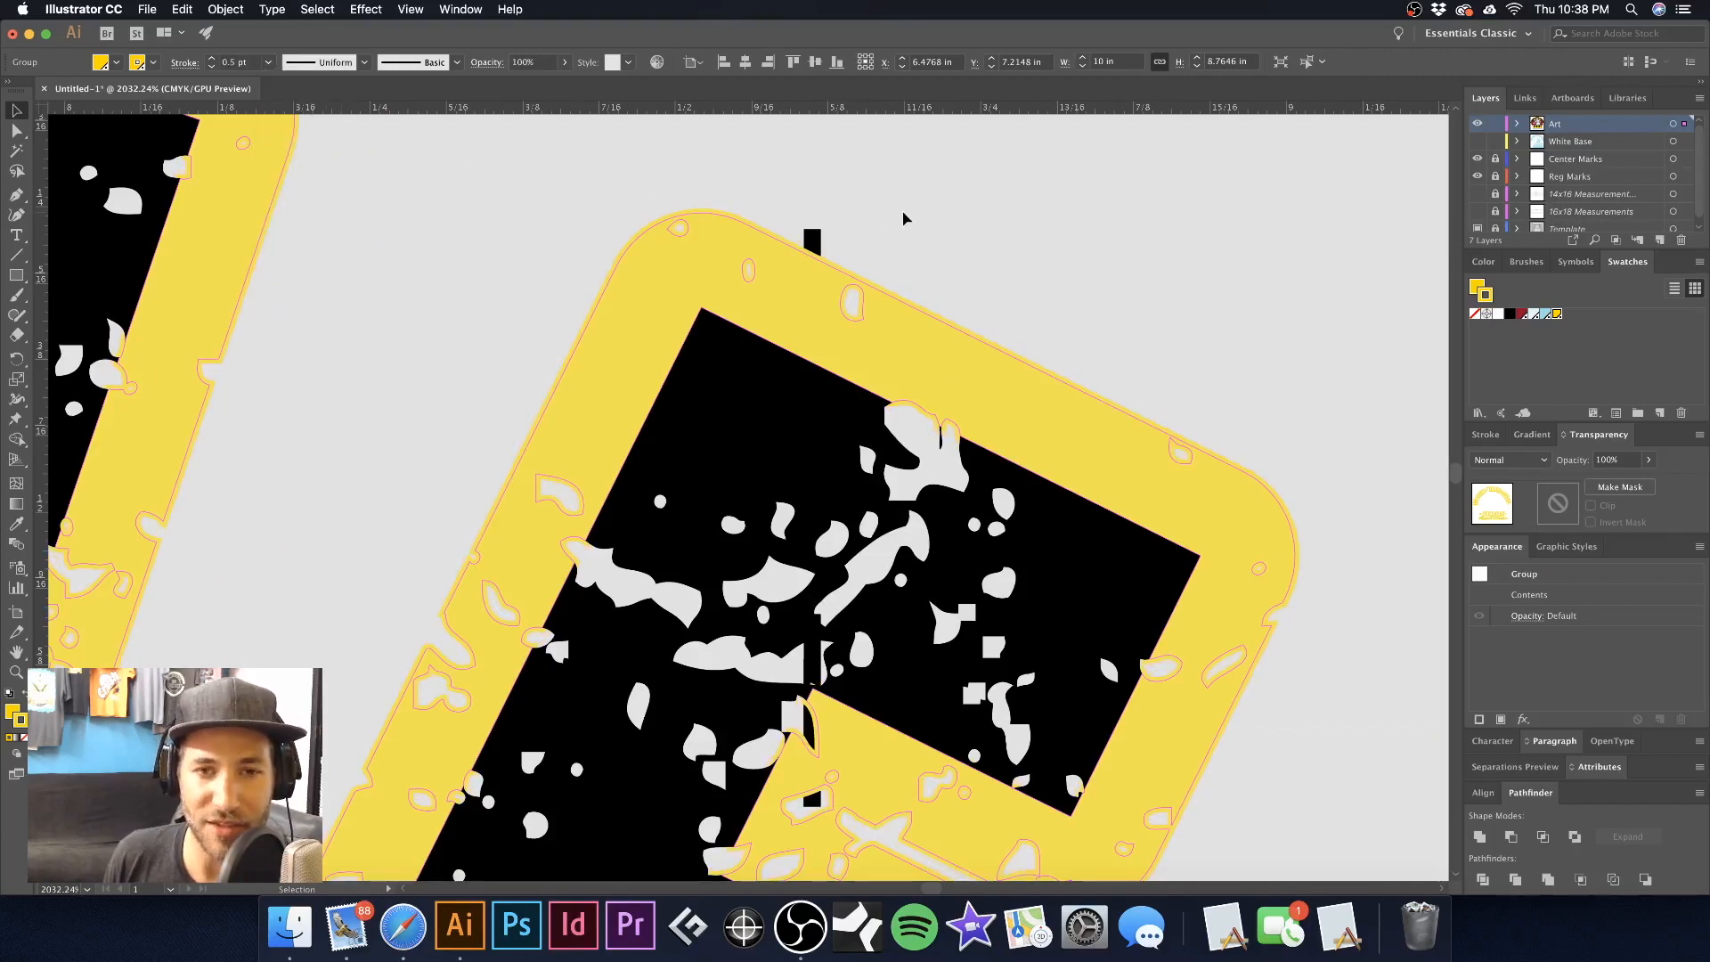
Try a 1 pt stroke on the yellow lettering outlines for comparison and return it to 0.5 pt
click(268, 71)
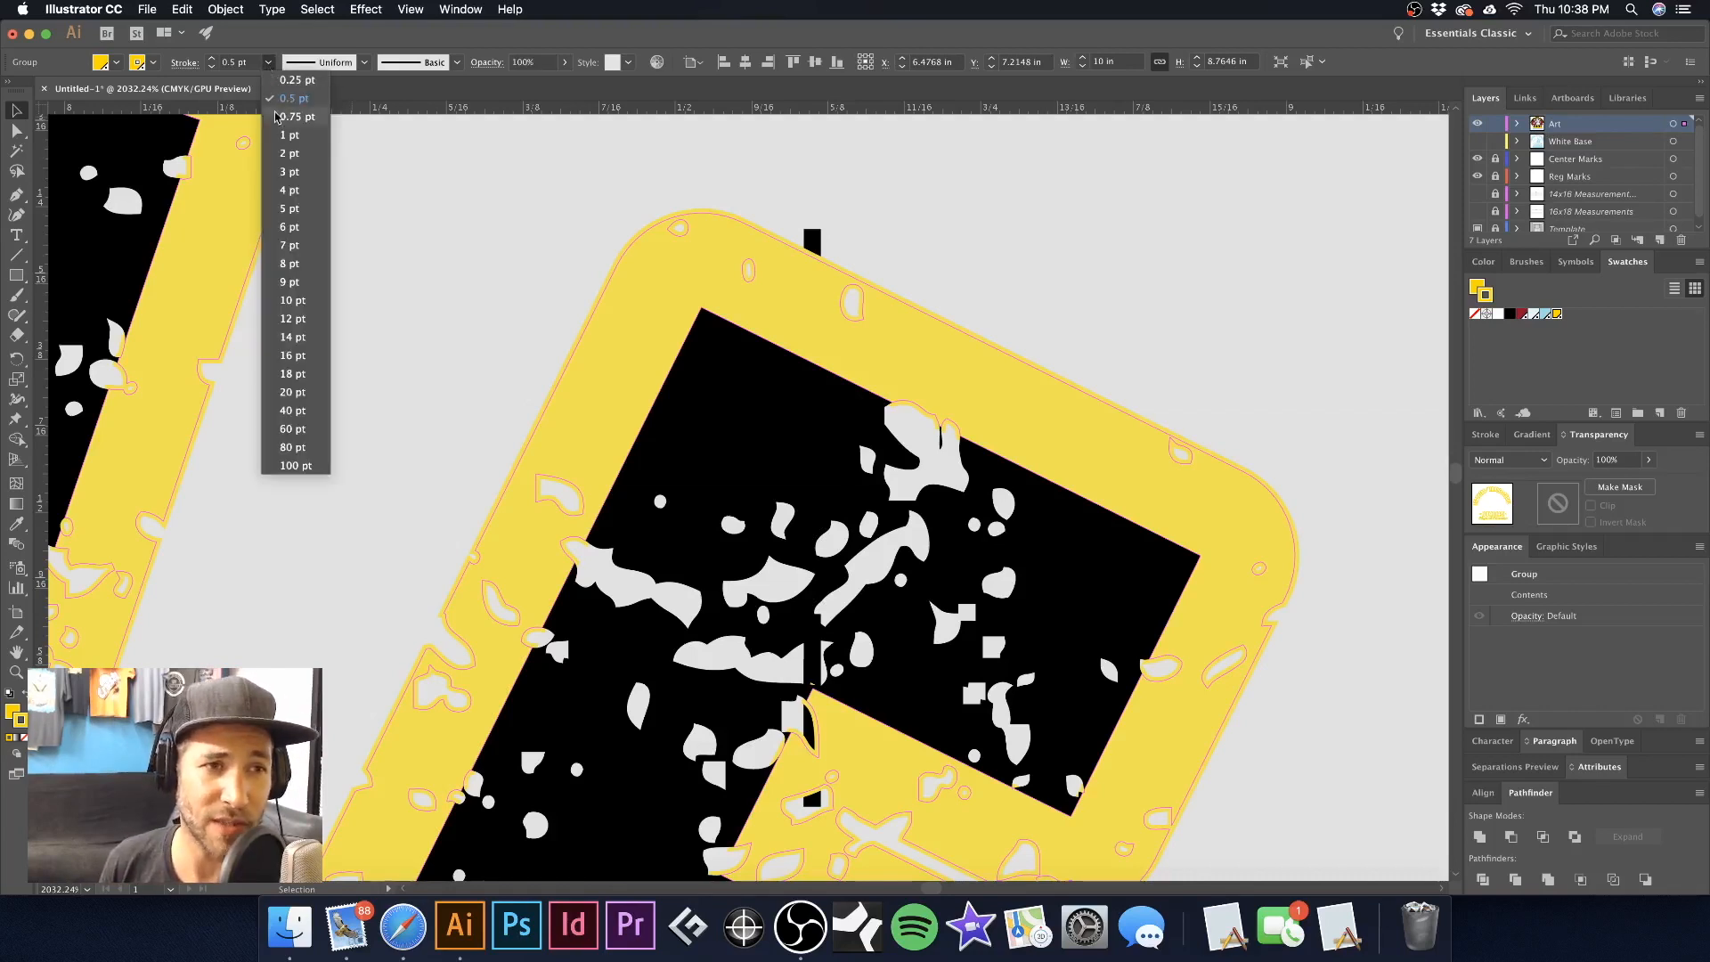
click(287, 140)
click(268, 63)
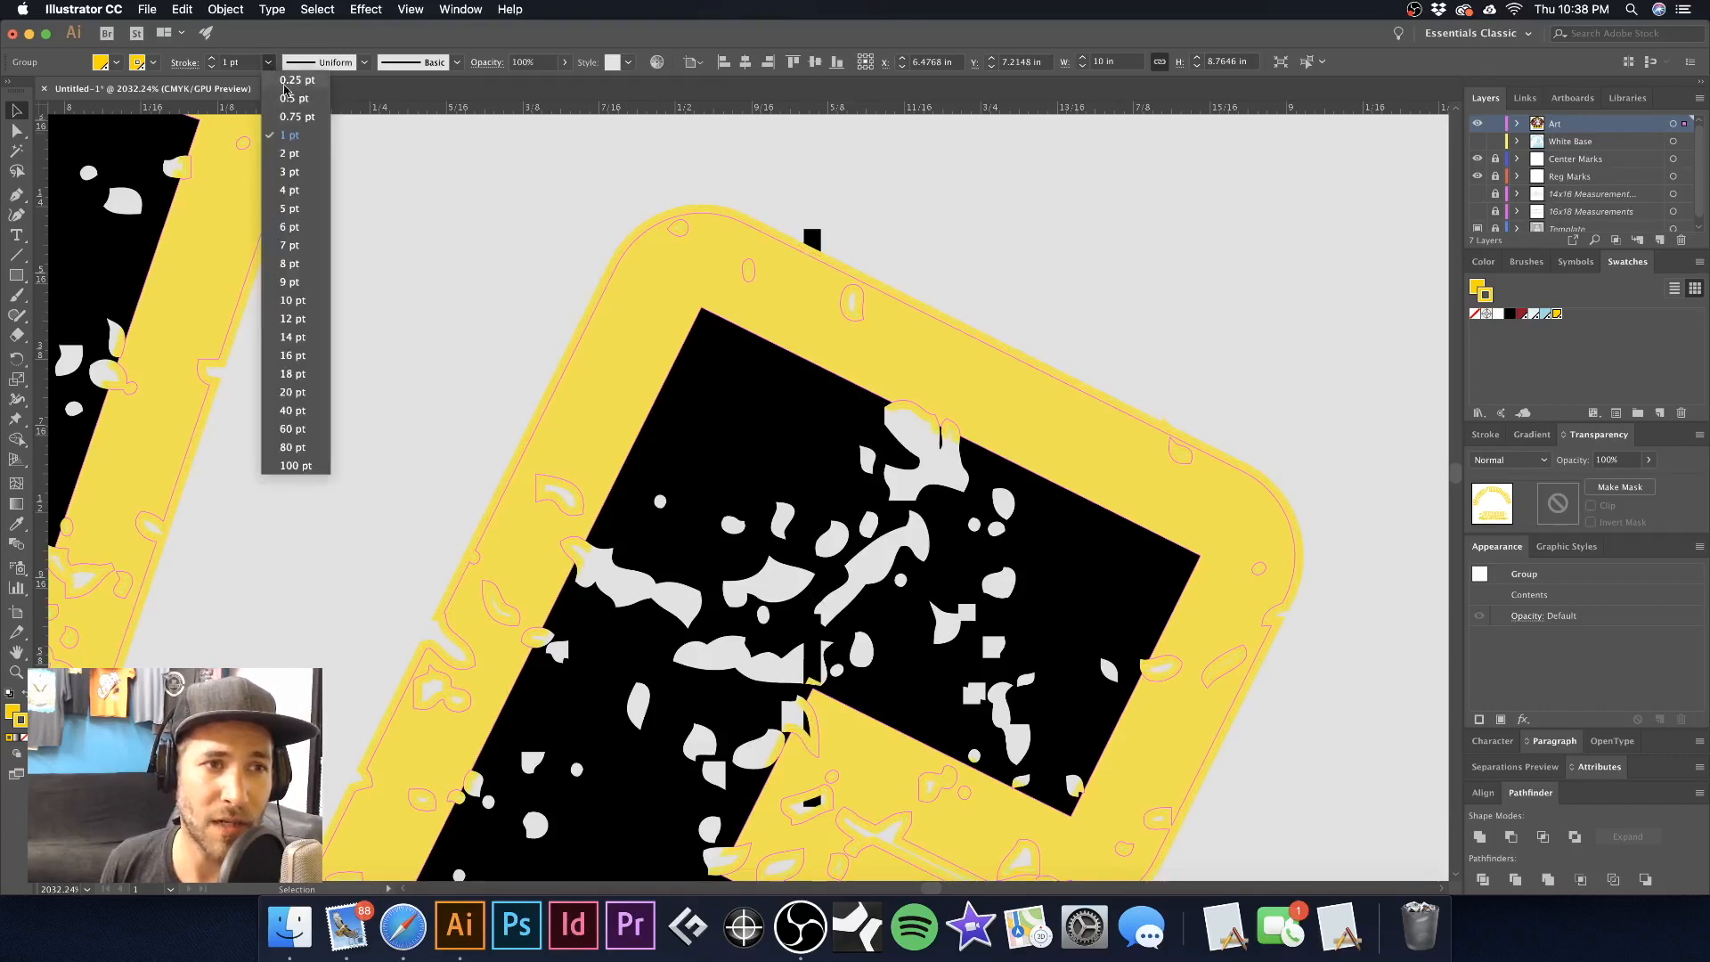
click(309, 109)
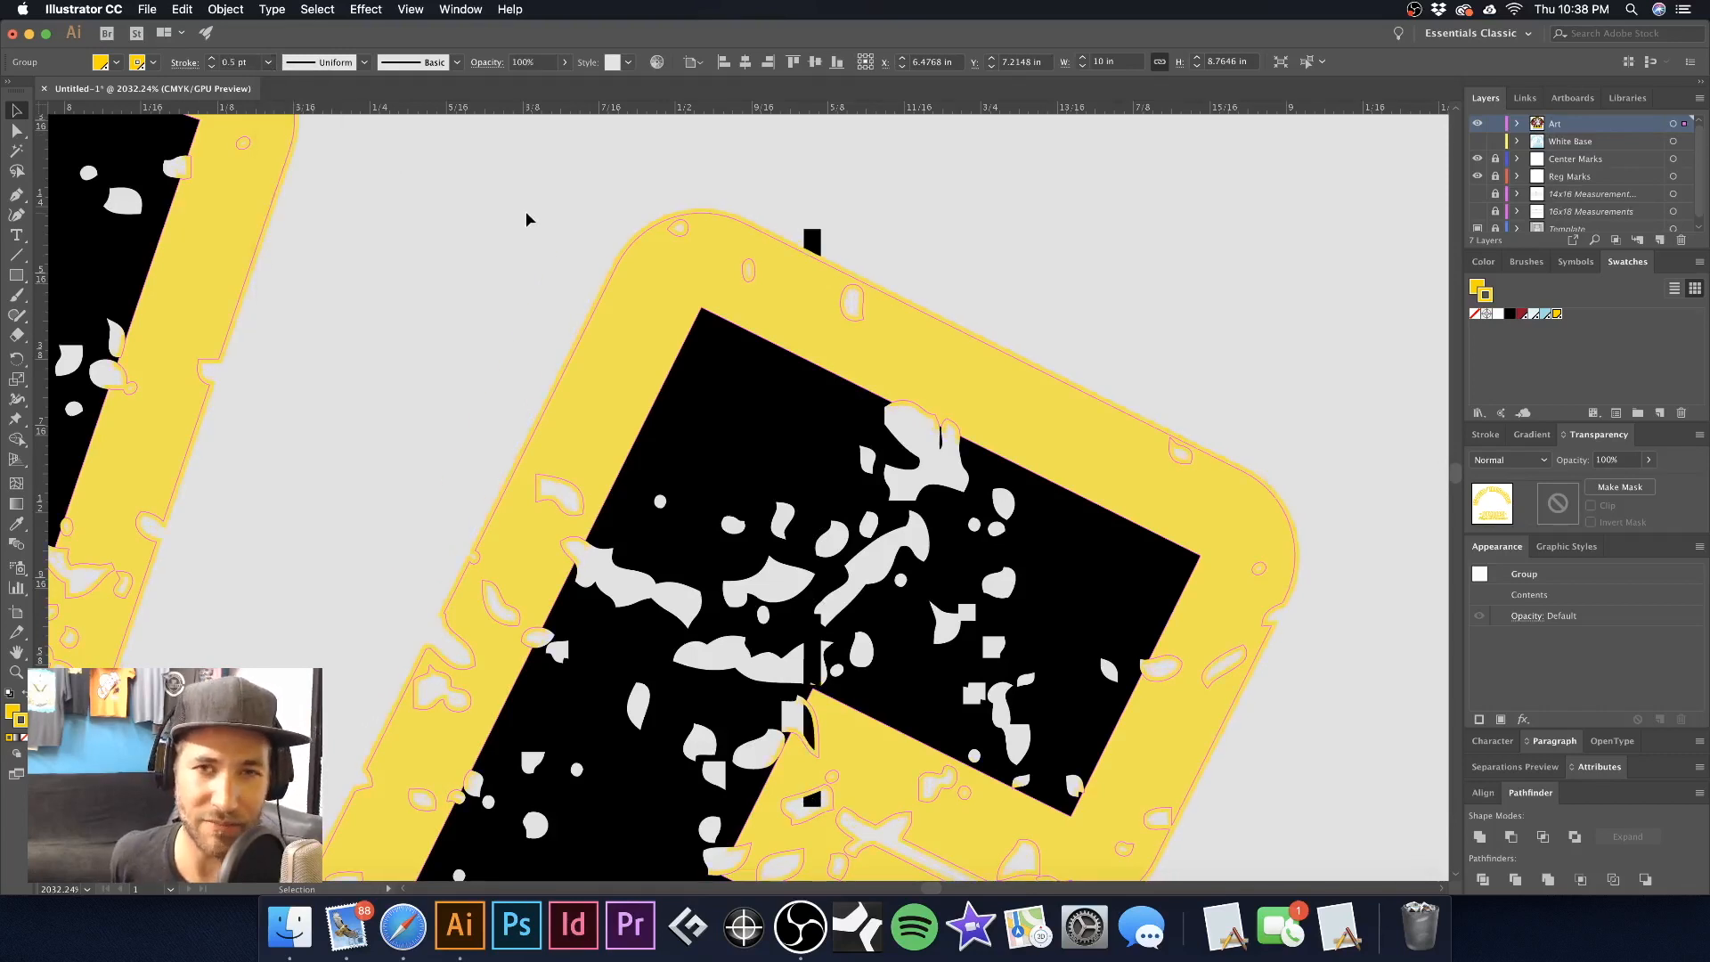
Examine the stroked yellow outlines across the arched lettering and the area around the dog's head
alt+super+click(934, 288)
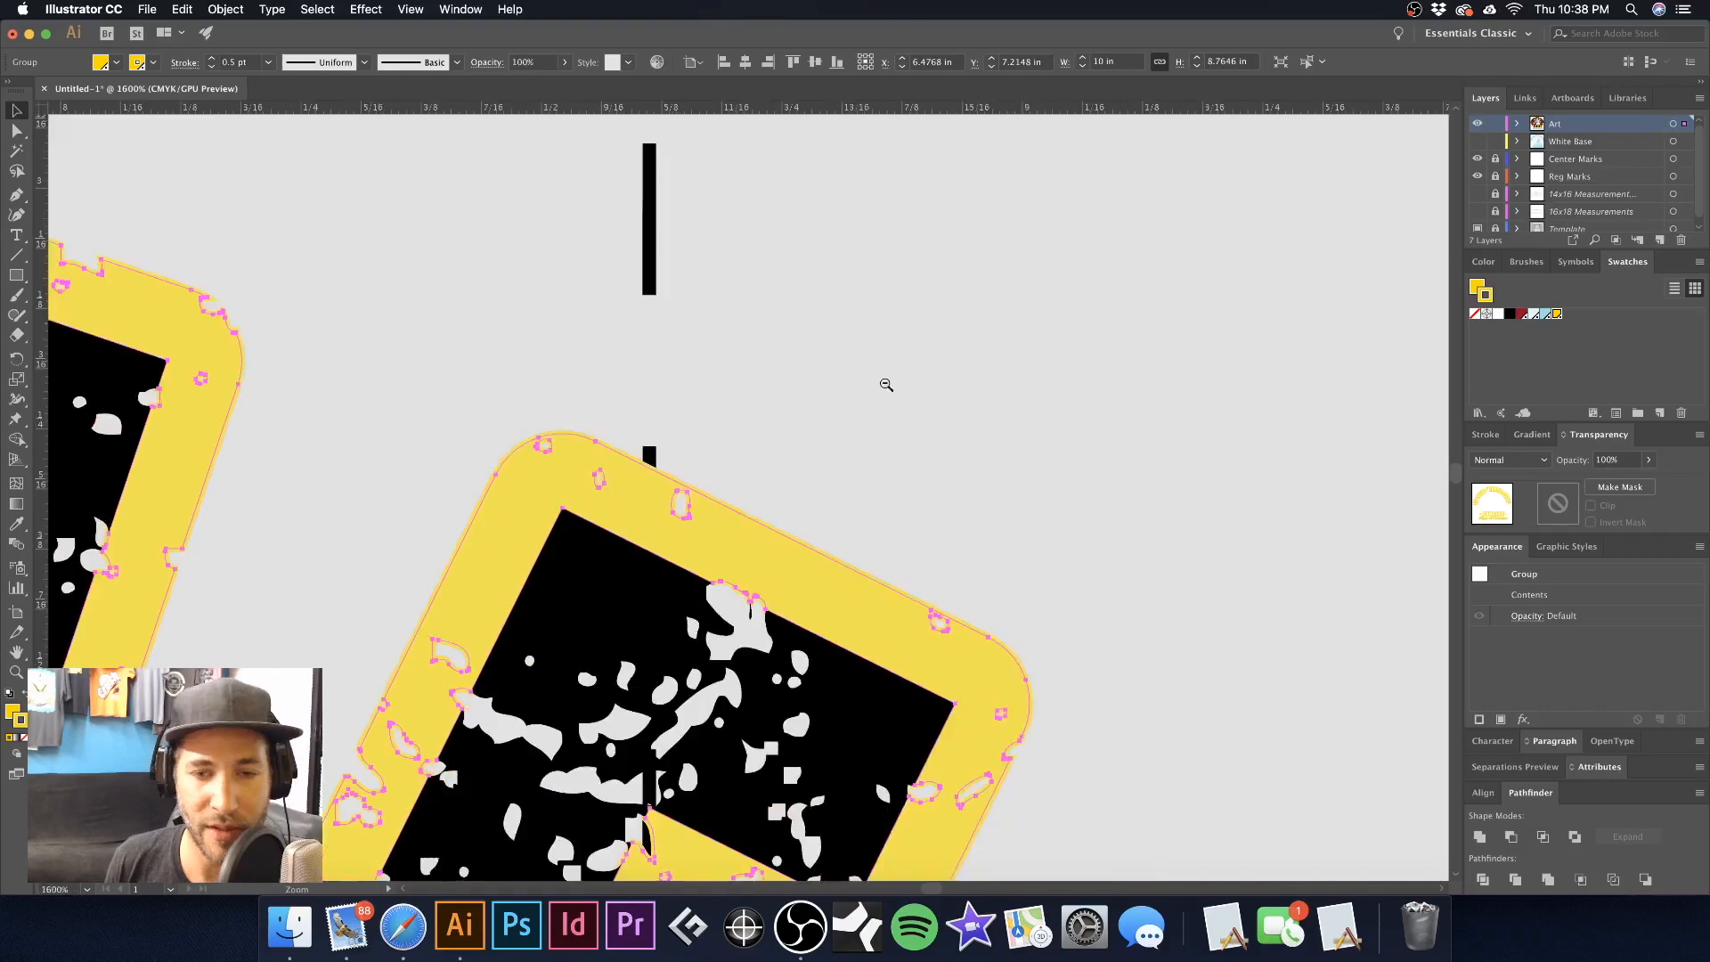
alt+super+click(849, 452)
alt+super+click(842, 456)
alt+super+click(828, 456)
alt+super+click(828, 456)
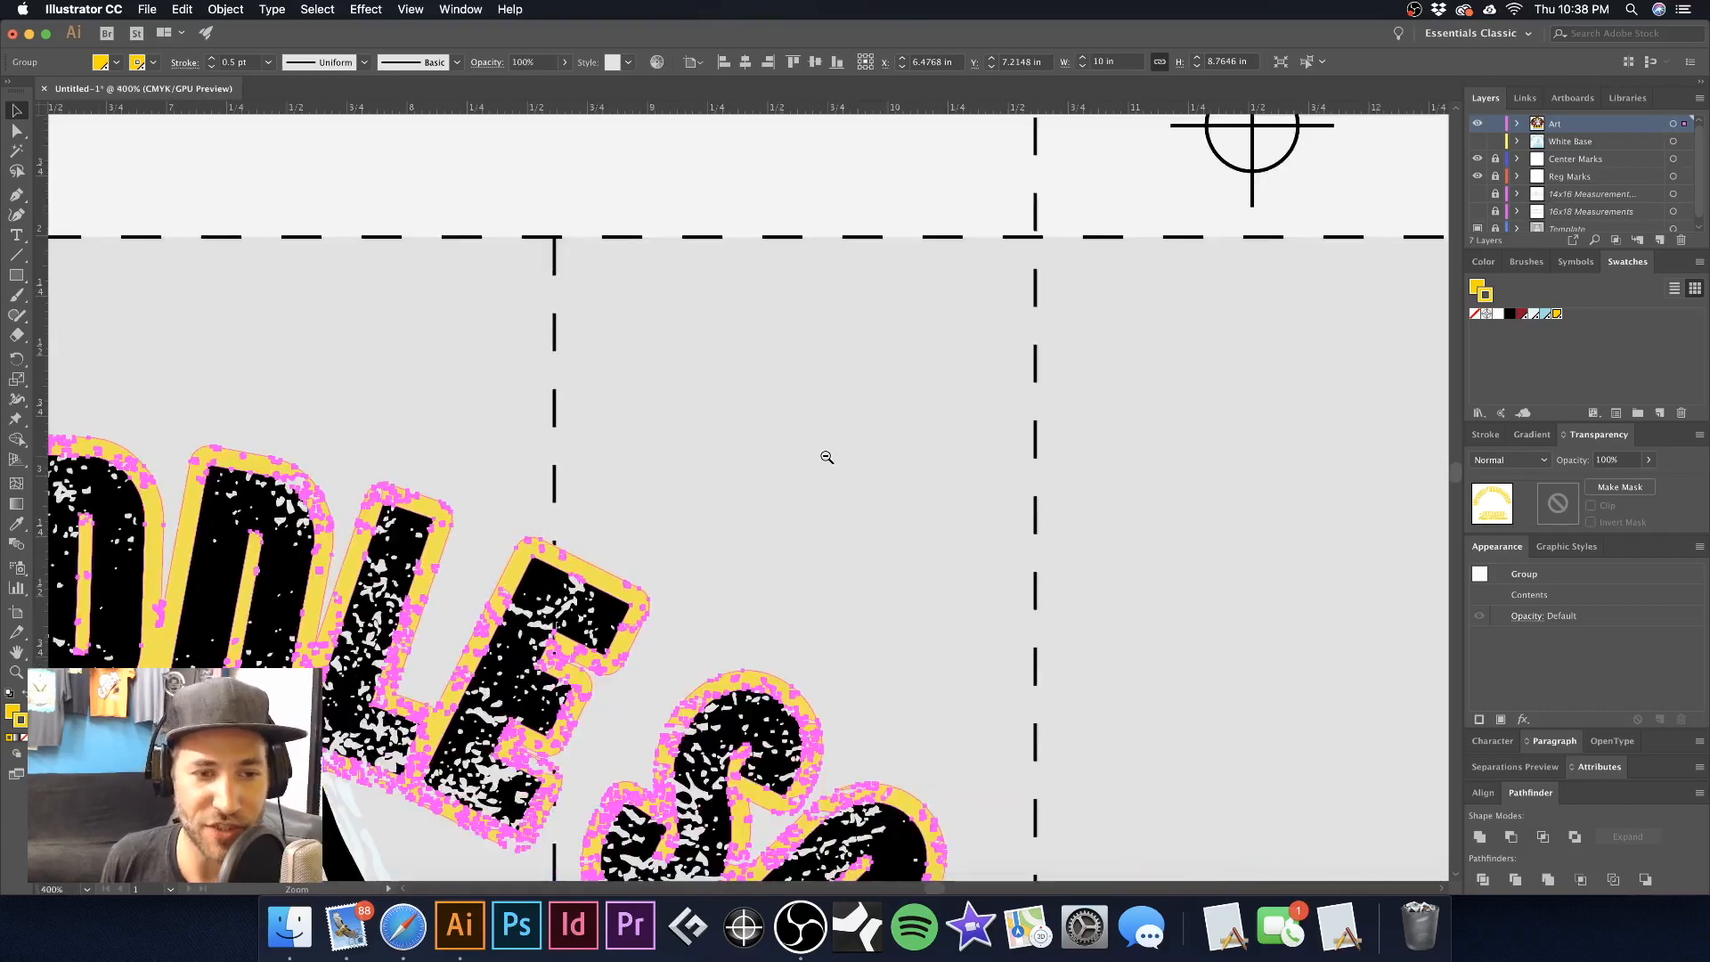
drag(646, 504, 1083, 322)
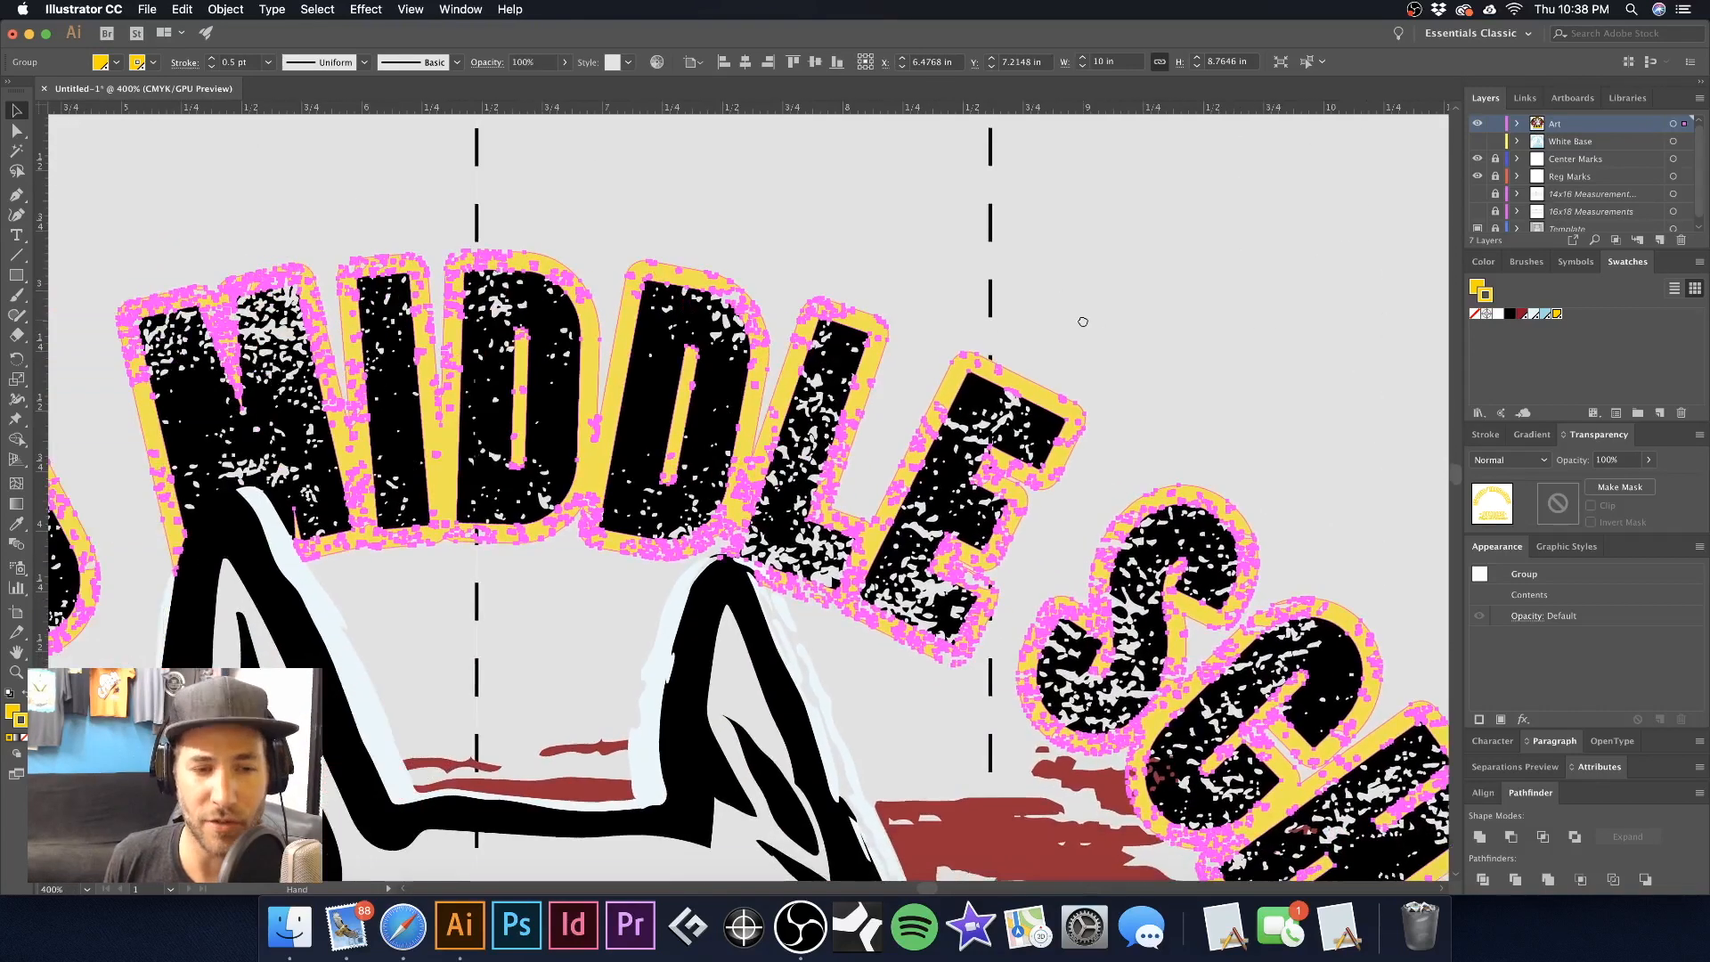
alt+super+click(931, 411)
key(super+0)
drag(732, 364, 989, 414)
drag(977, 206, 884, 402)
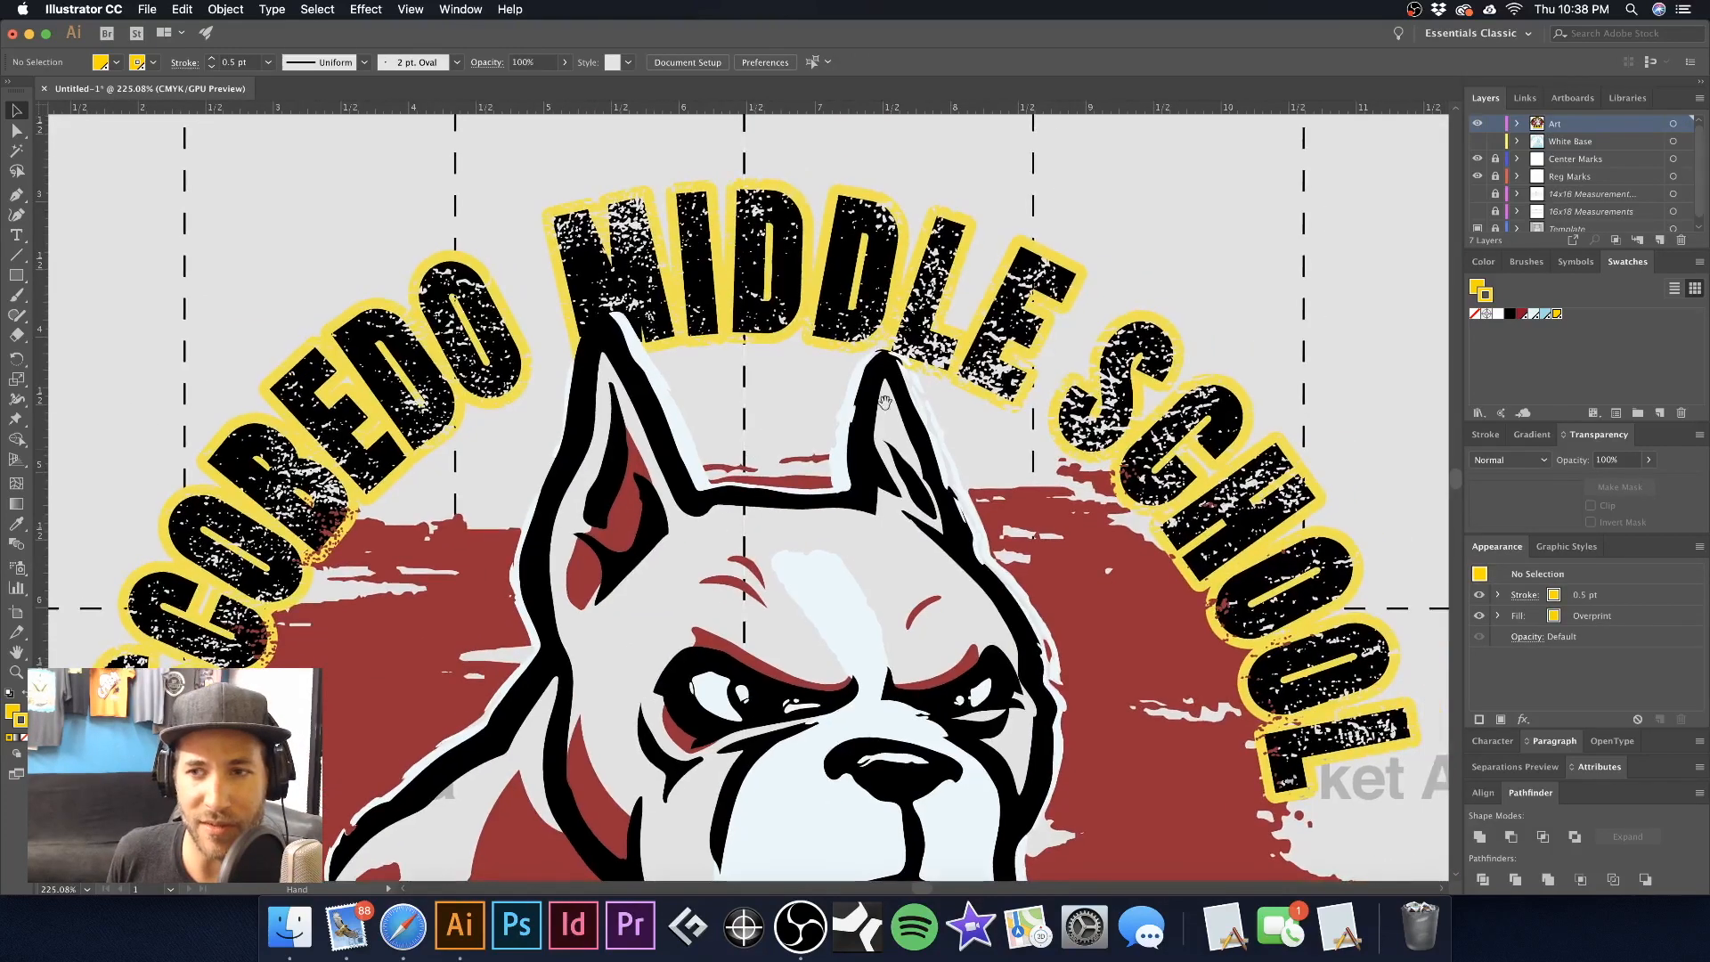
Turn on Overprint Fill and Overprint Stroke for the white and yellow artwork on the Art layer
drag(812, 606, 1005, 585)
key(super+z)
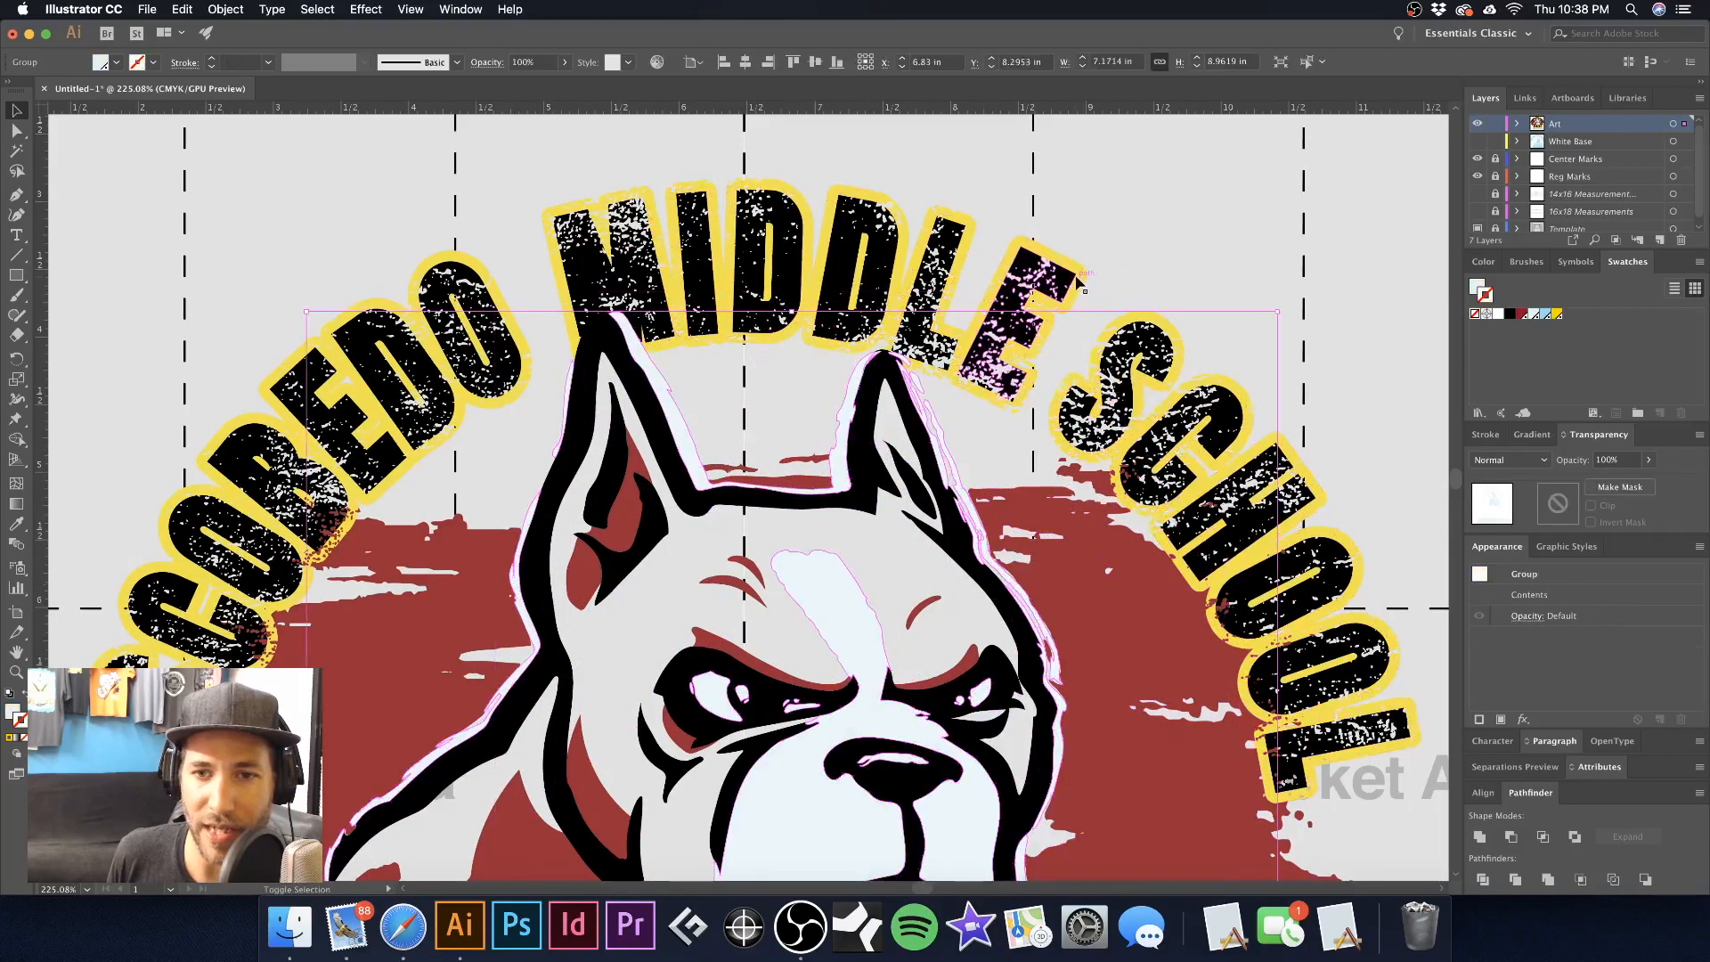
click(1079, 282)
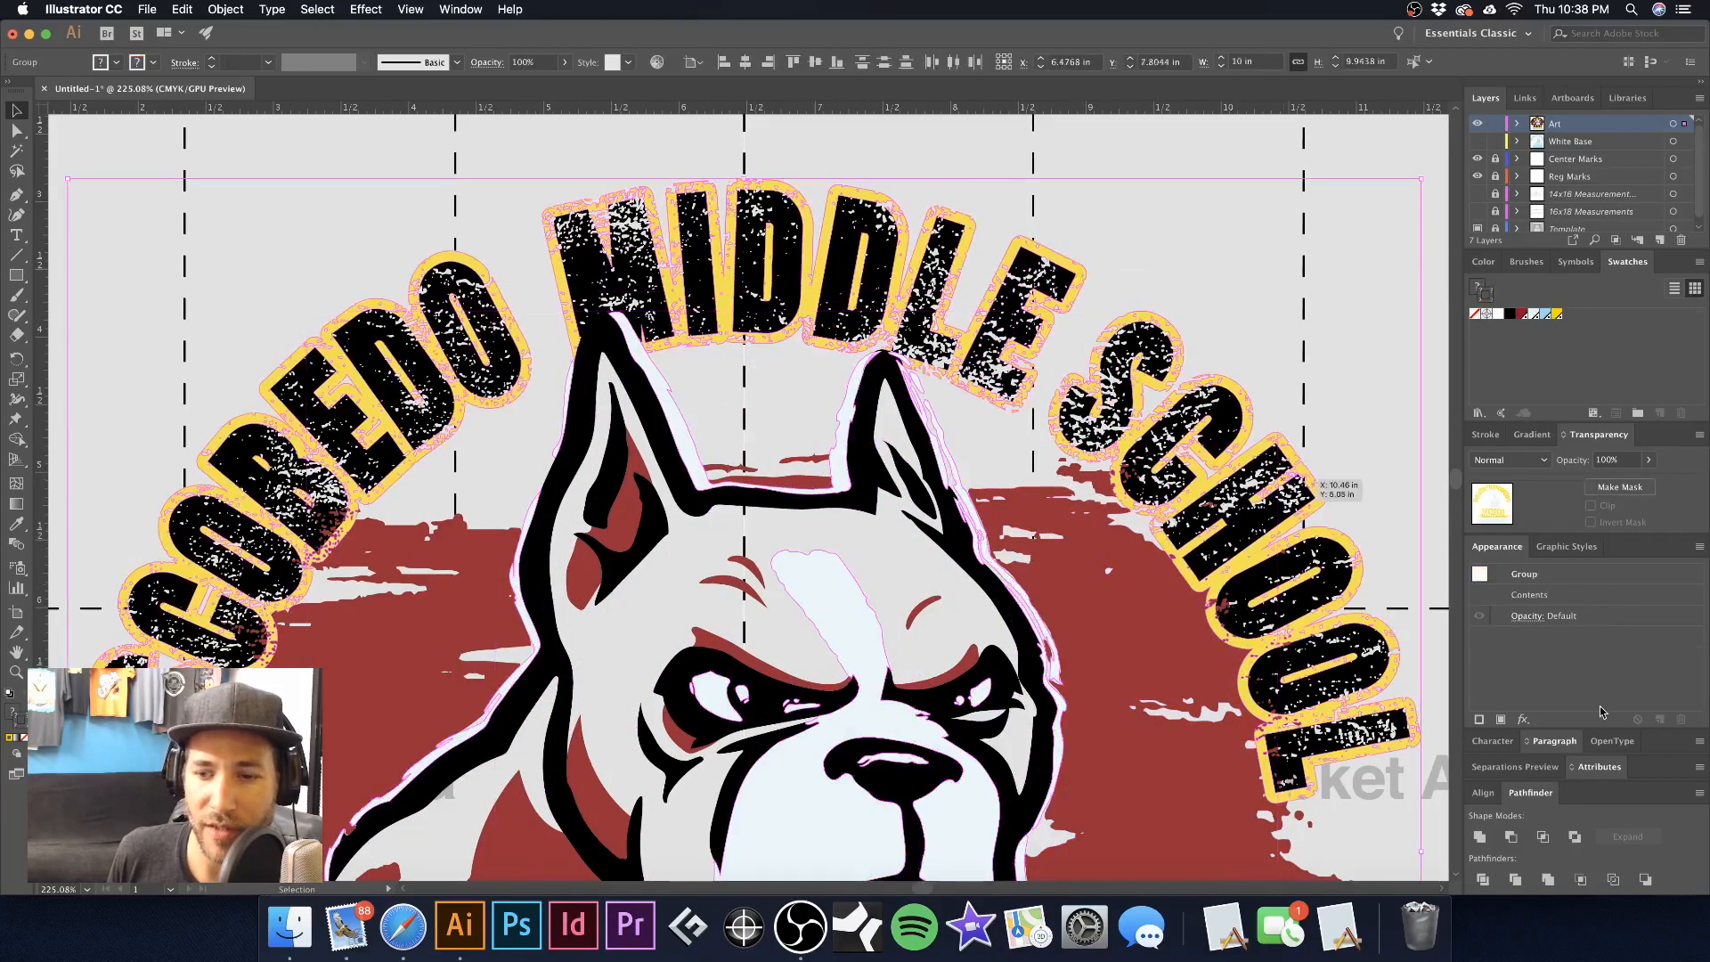
click(1596, 769)
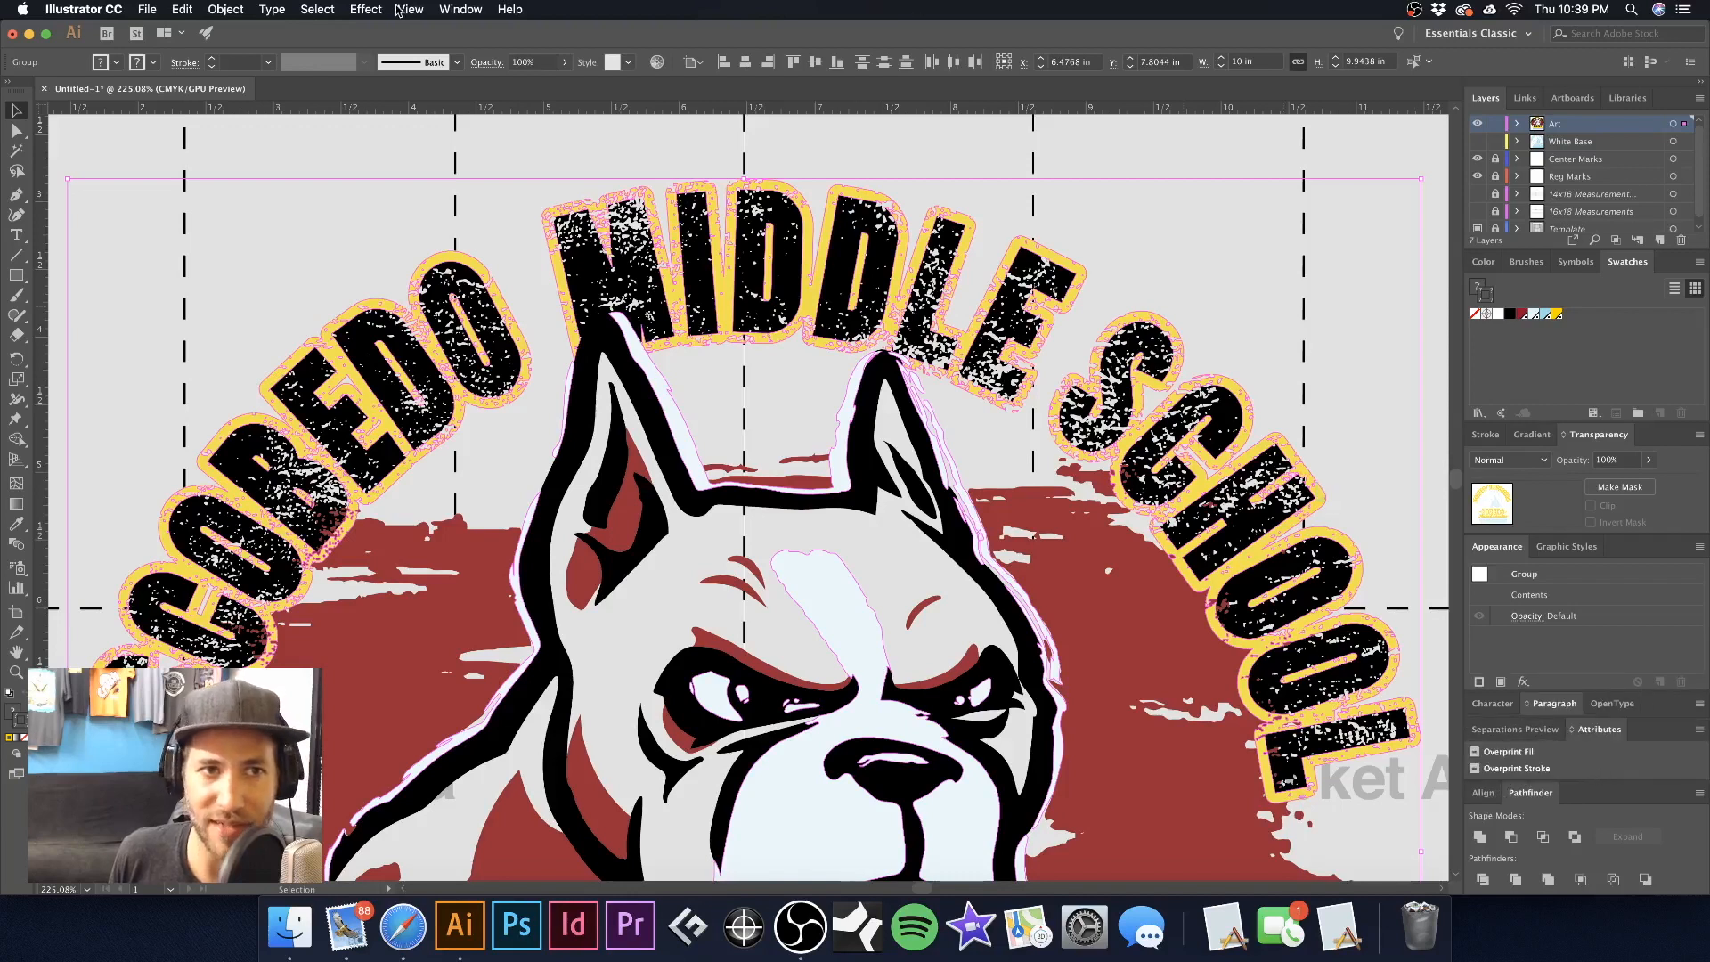
click(454, 10)
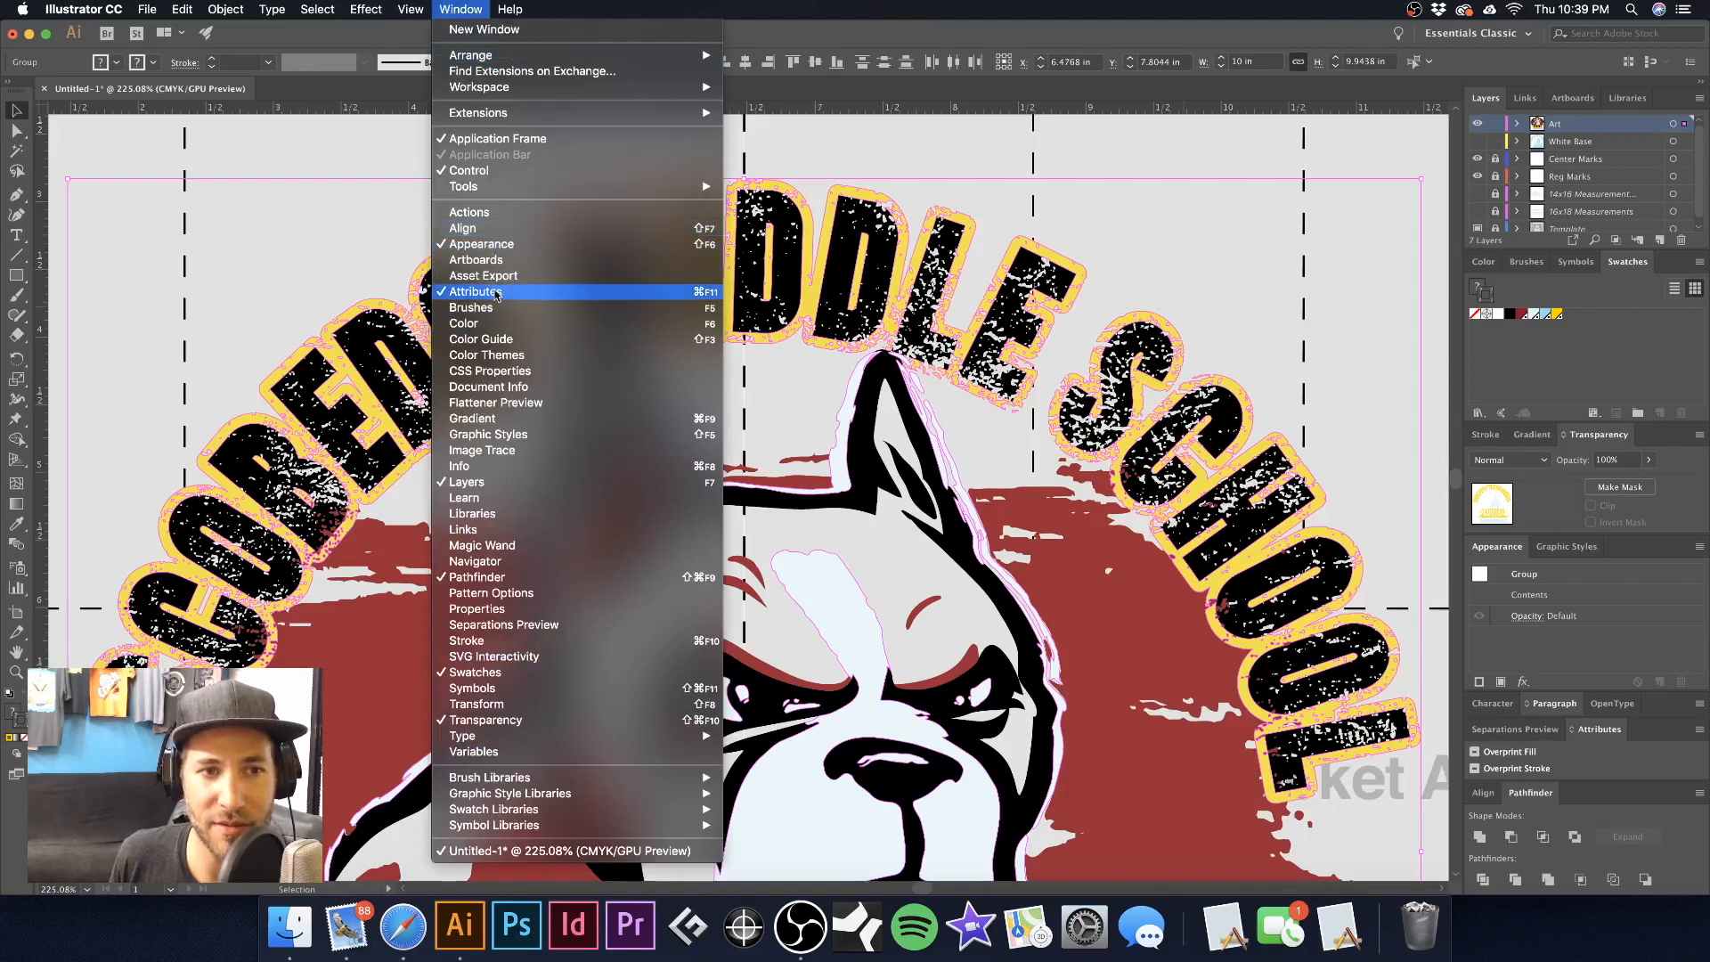
click(495, 292)
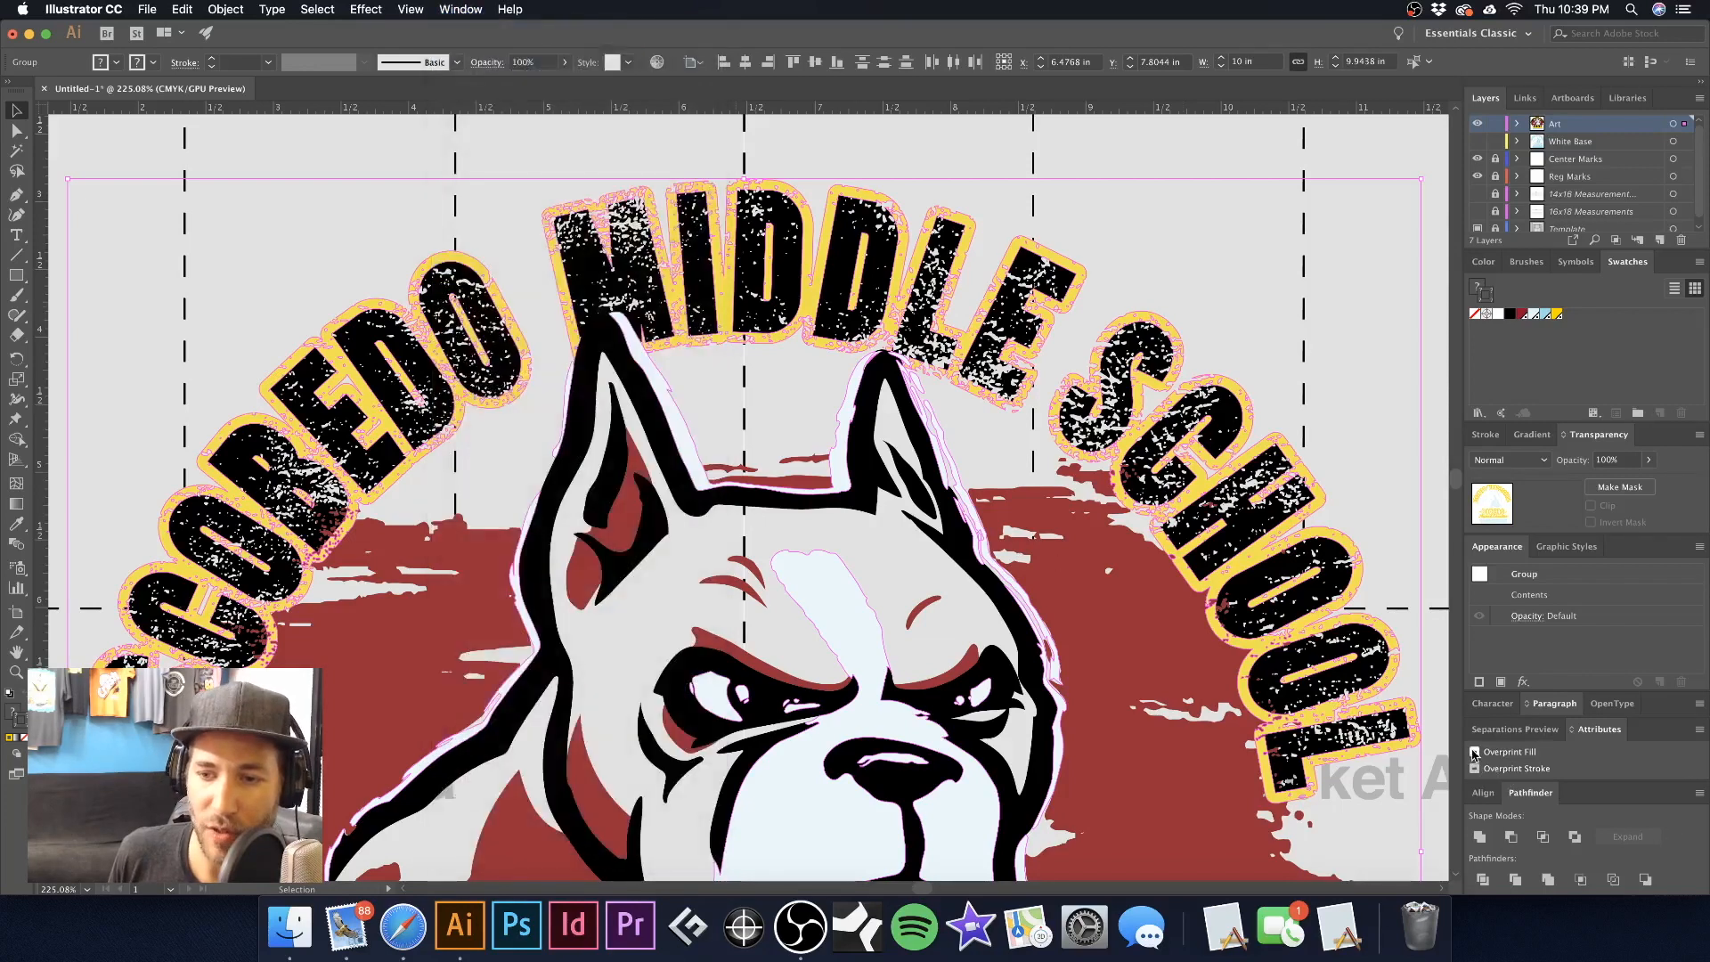
click(1475, 752)
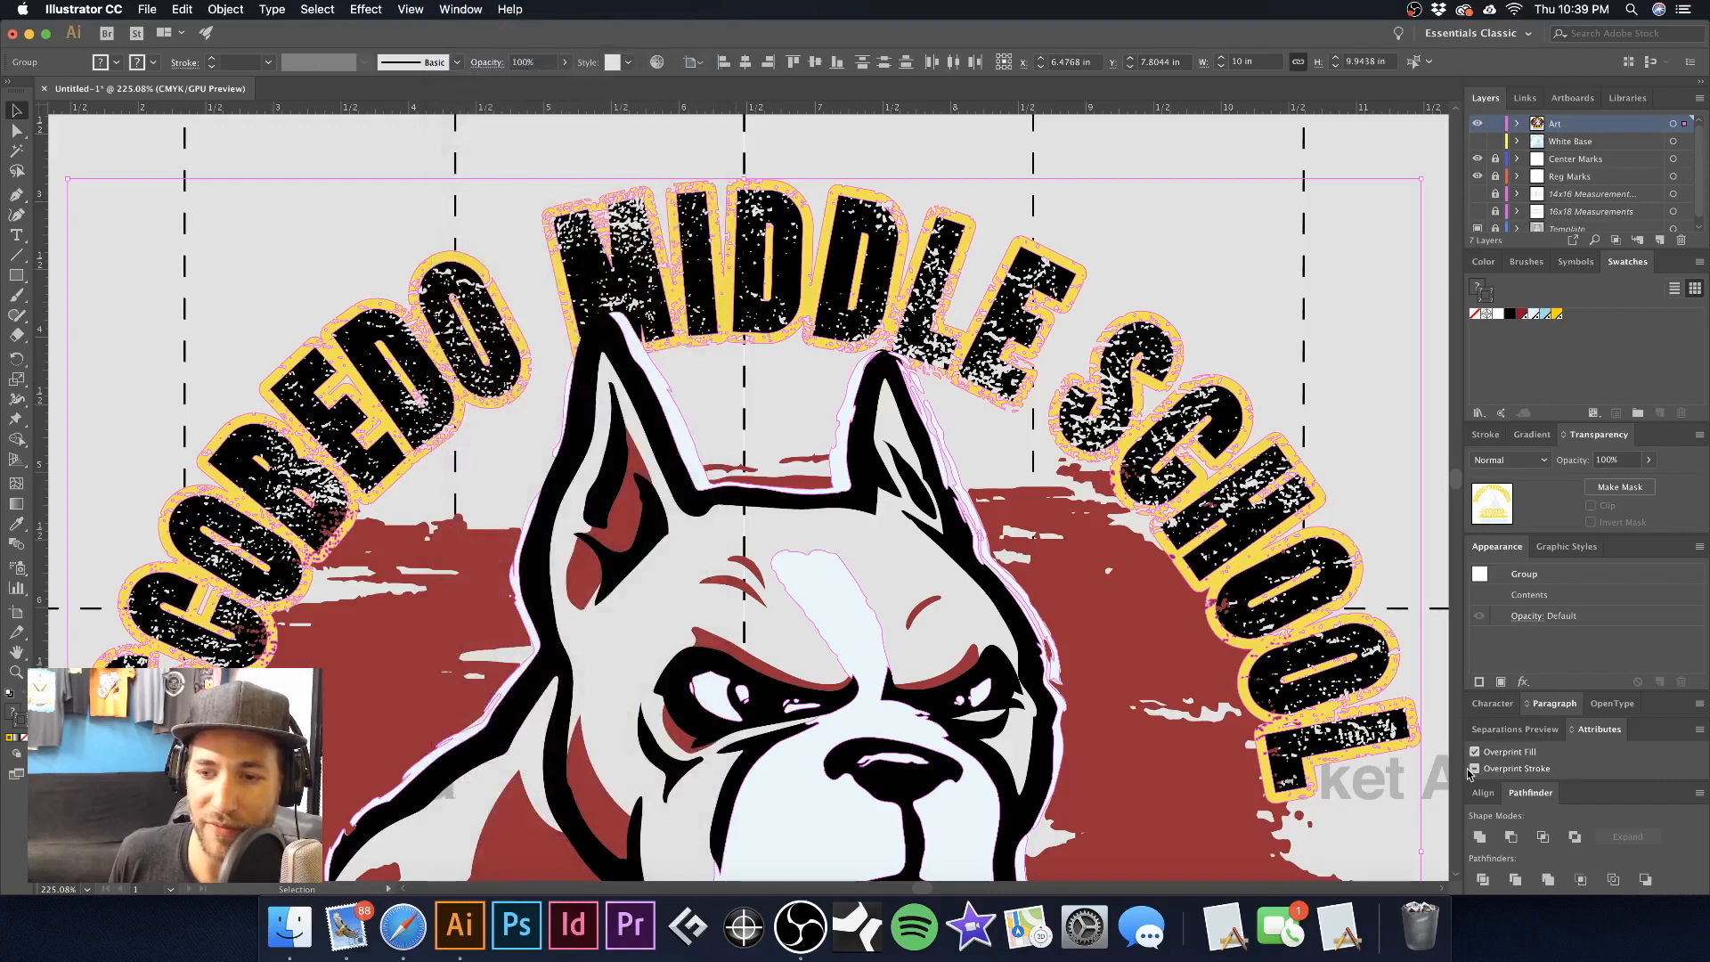
click(1473, 769)
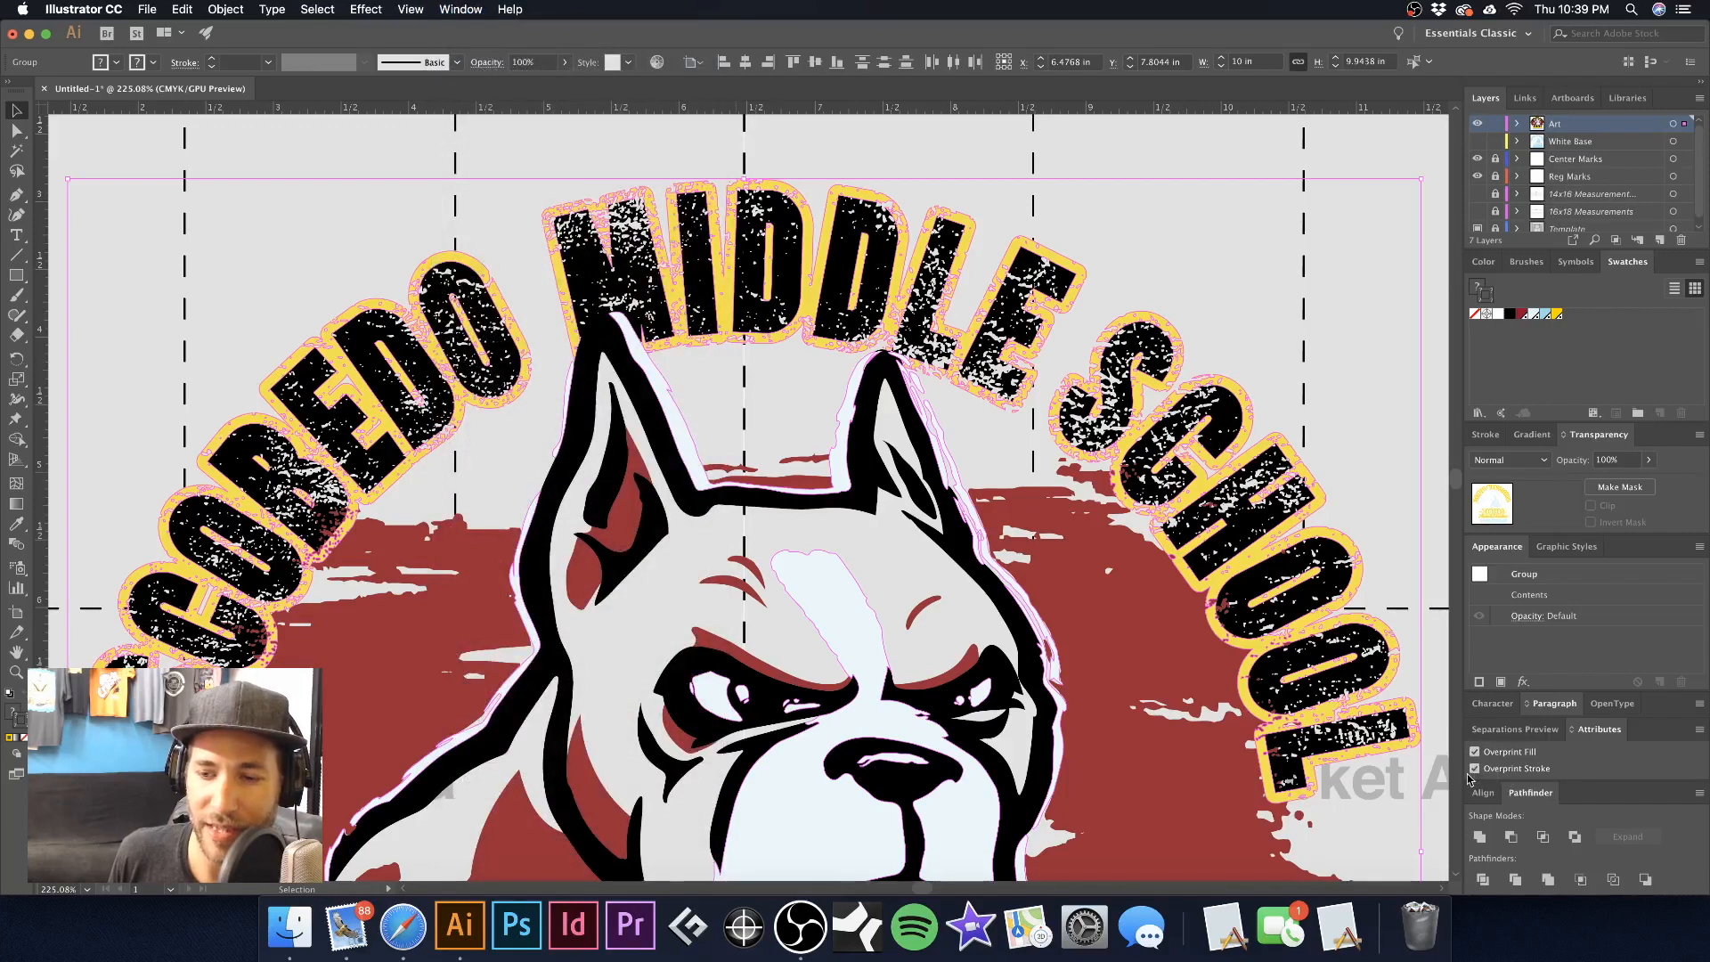
click(1166, 220)
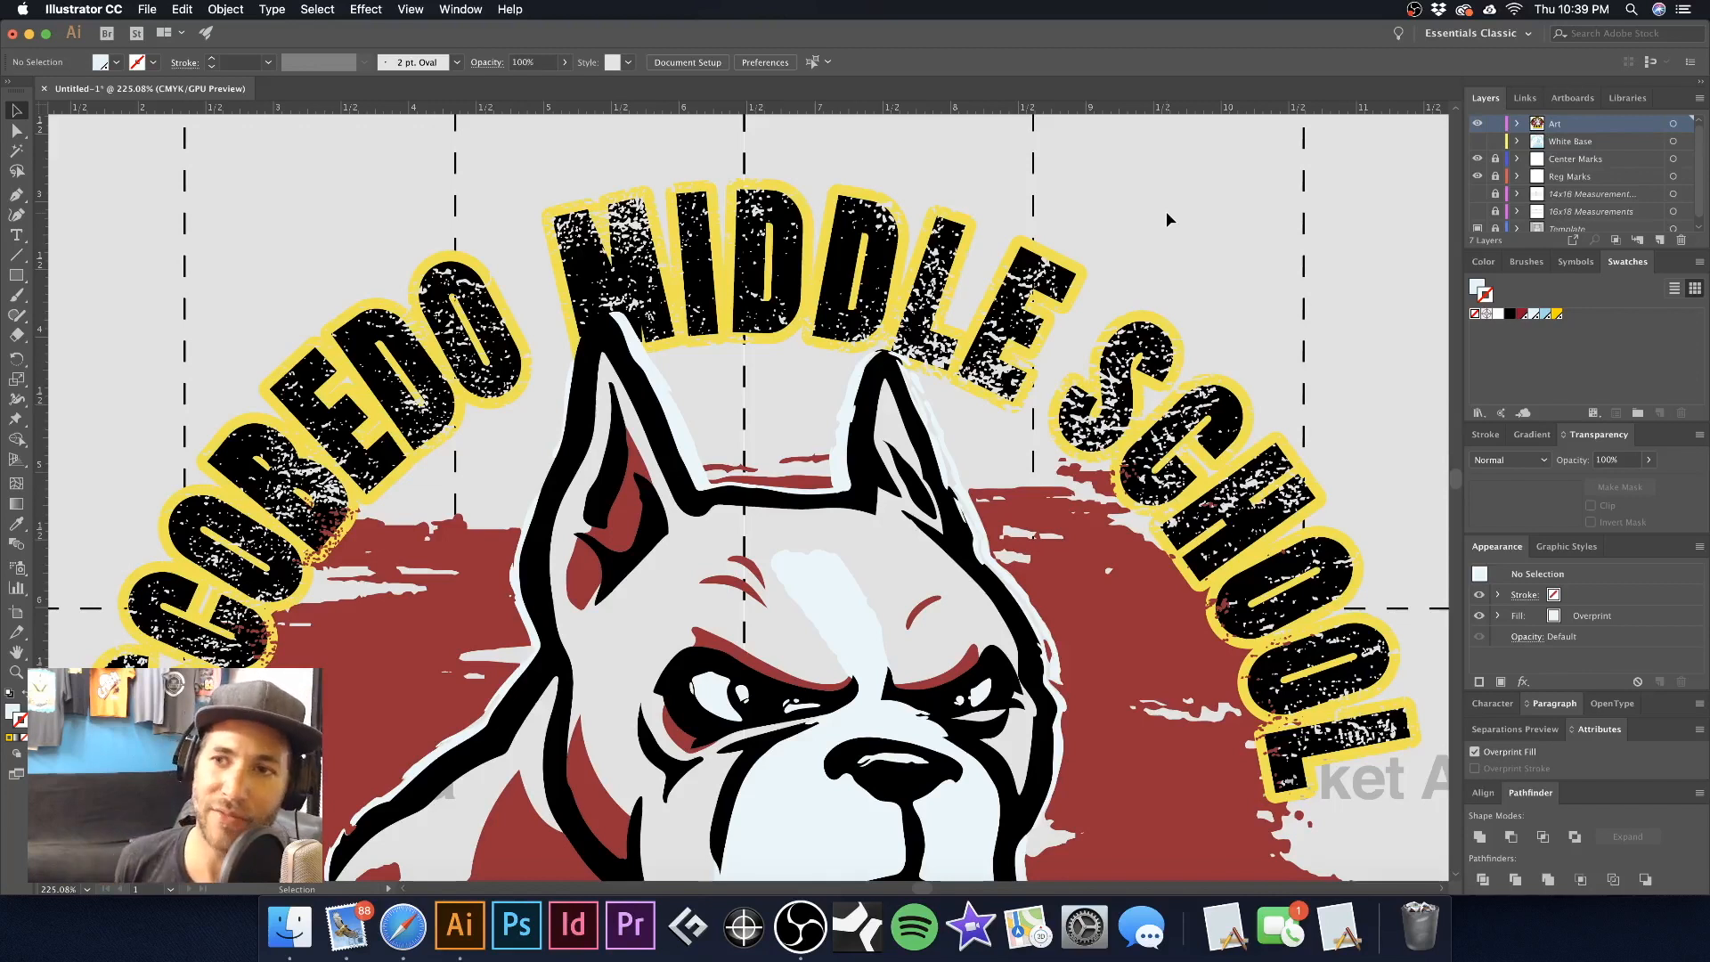
Show the White Base layer on its own for review and bring the Art layer back with it
click(1478, 123)
click(1477, 140)
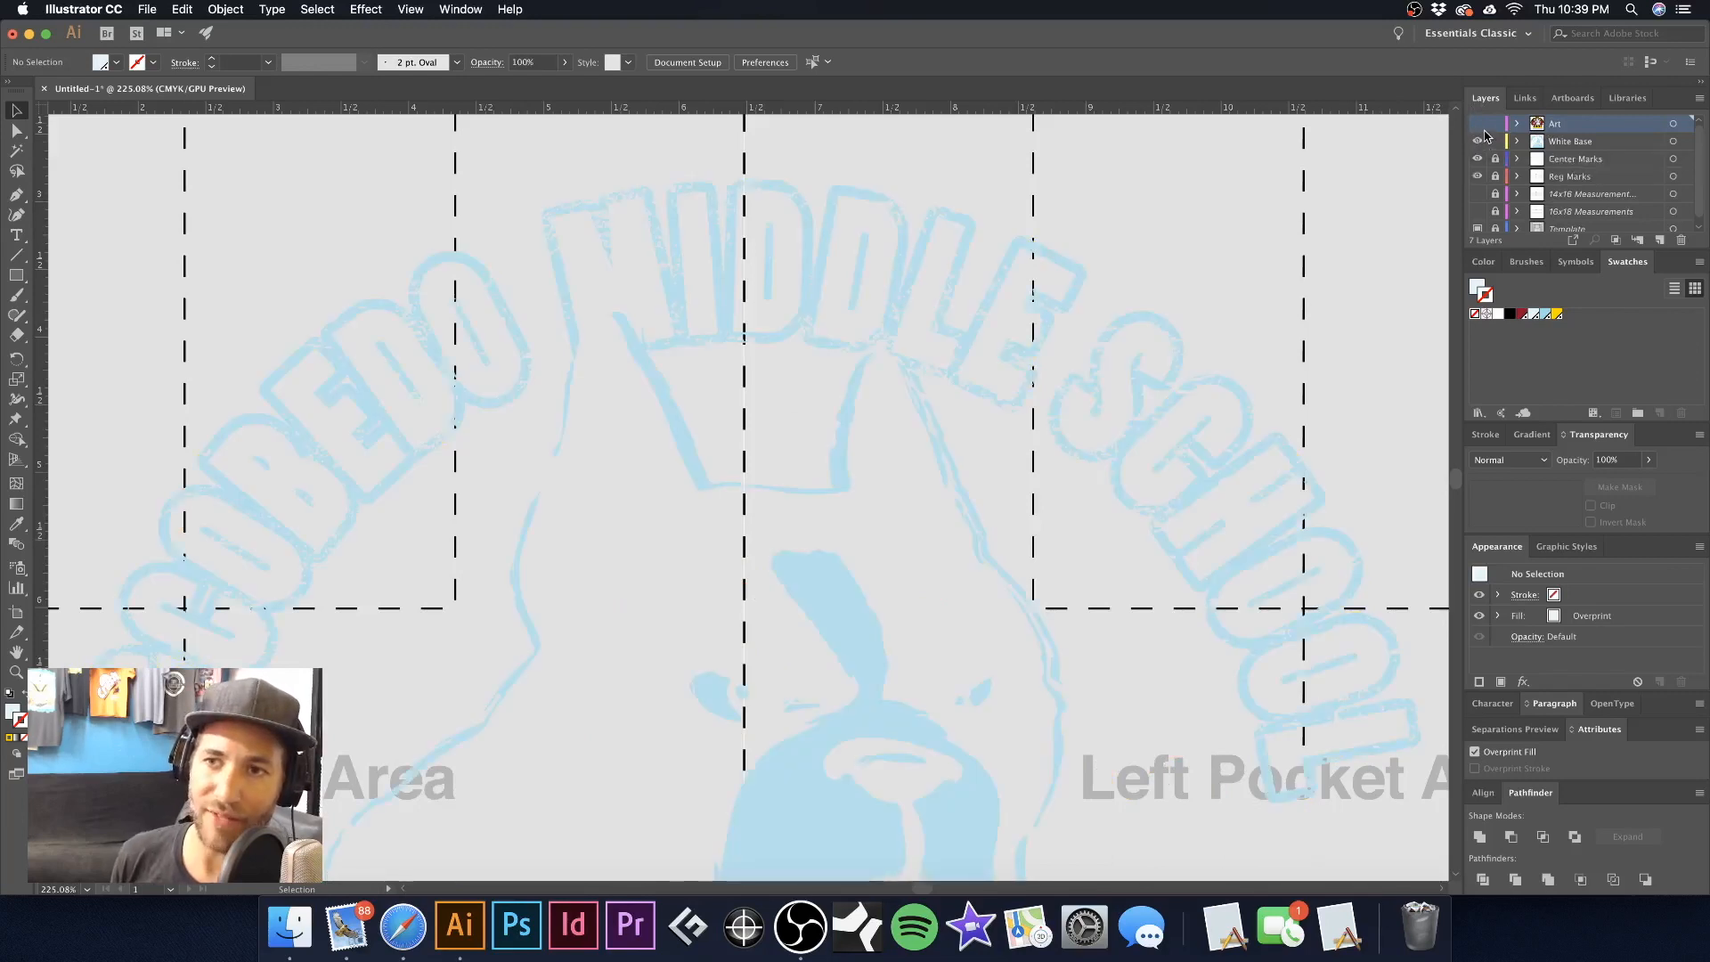
click(1477, 123)
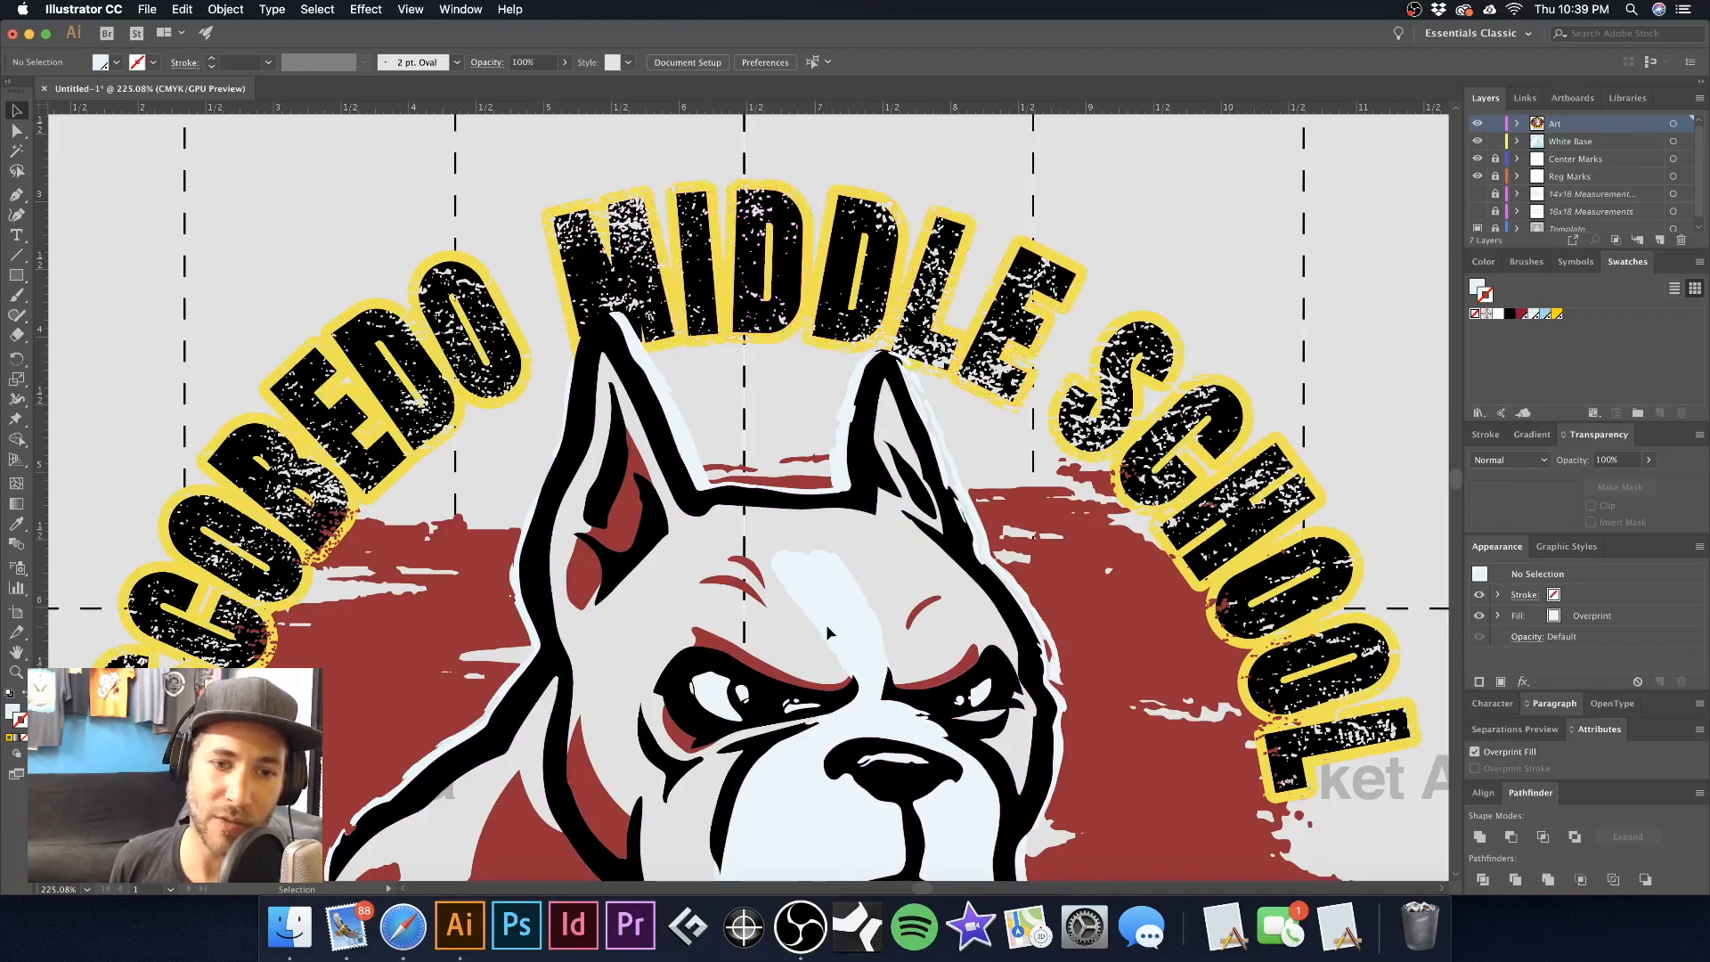
Turn on Overprint Preview for the separations and inspect the distressed lower edge of the arched lettering above the ear
alt+super+click(962, 560)
drag(851, 428, 897, 556)
drag(625, 409, 962, 524)
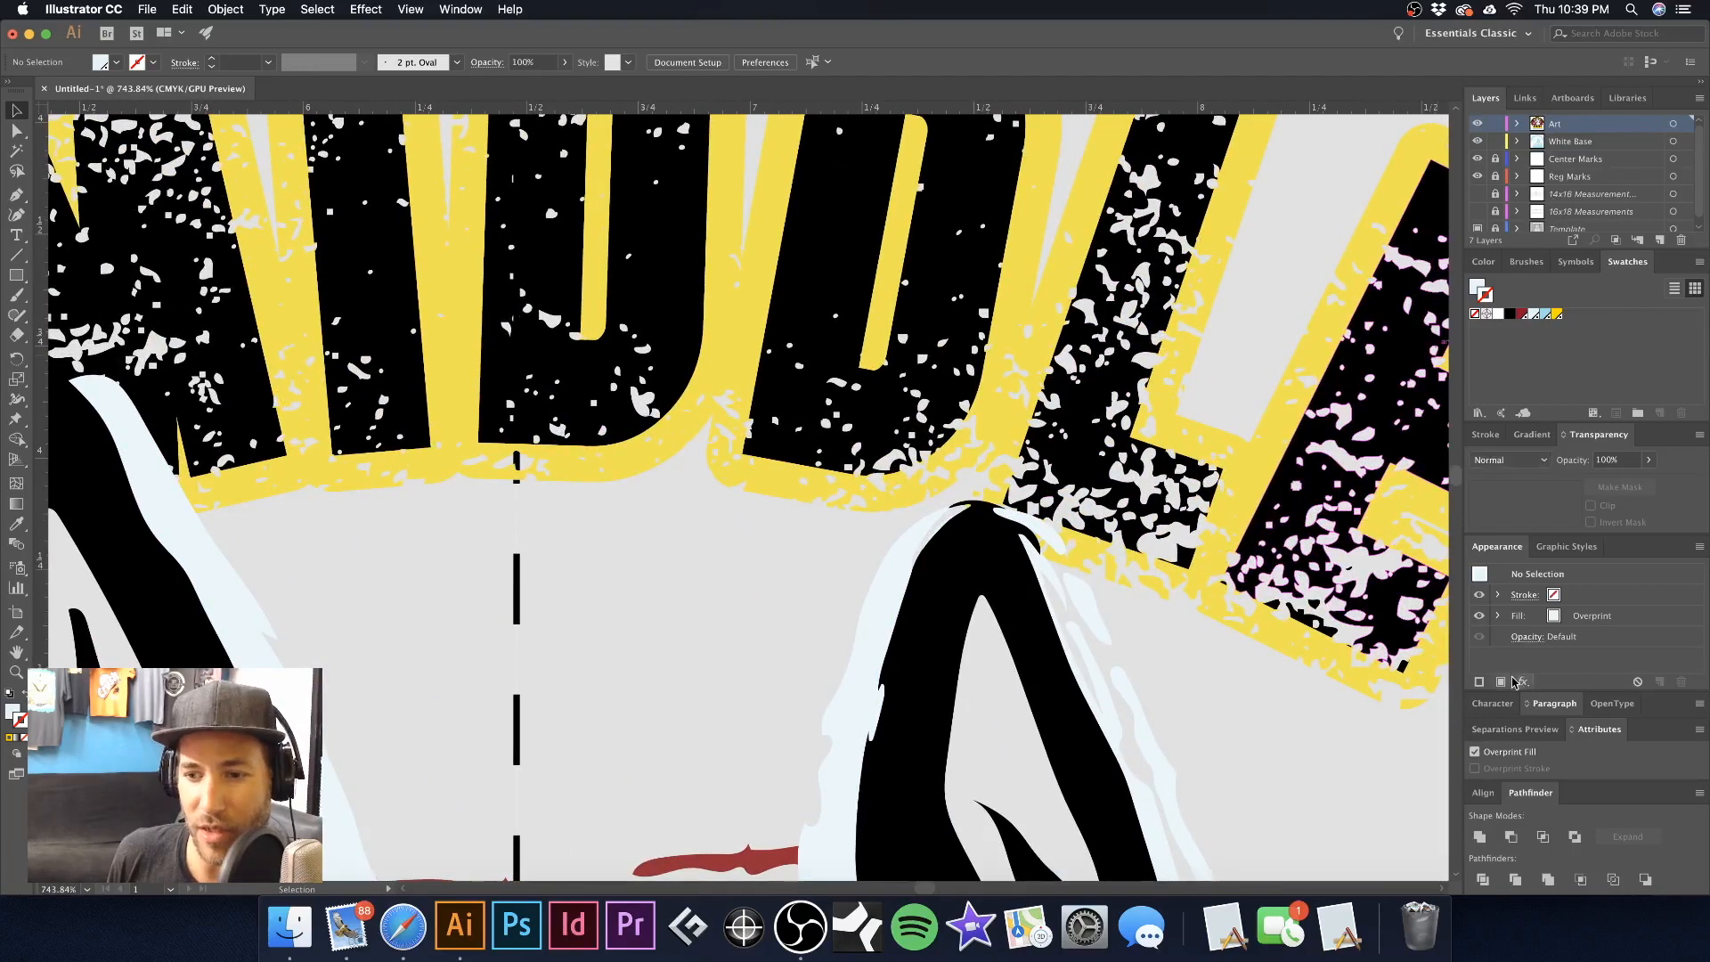
click(1518, 728)
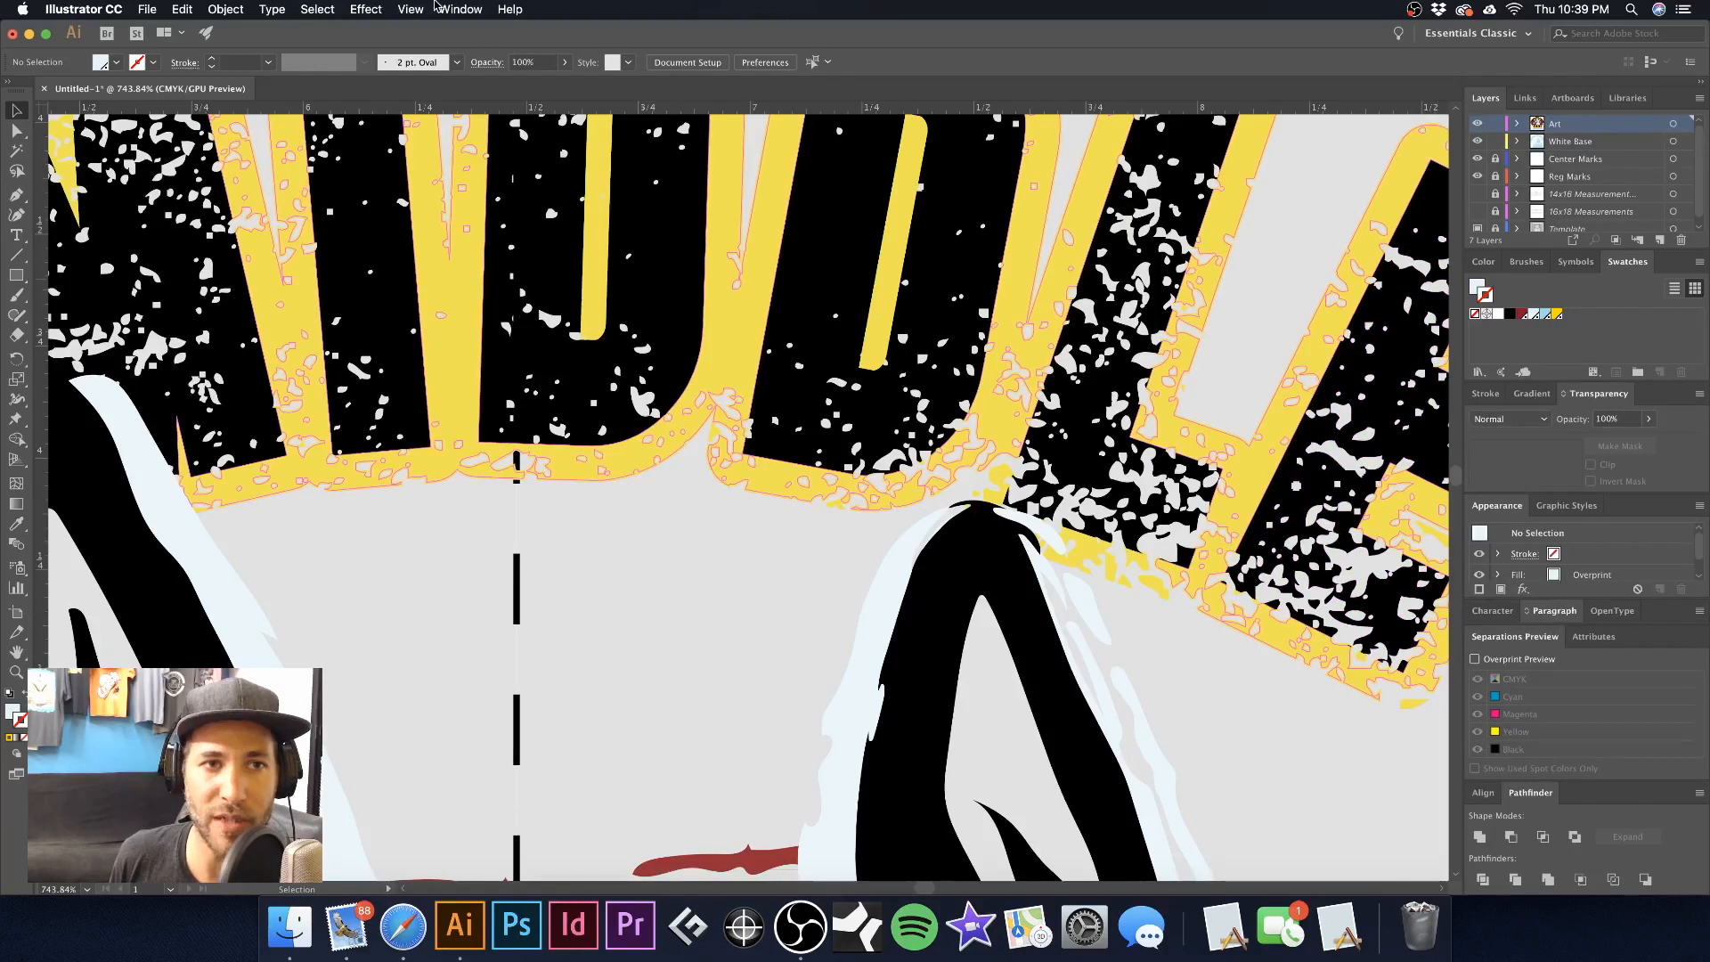
click(478, 11)
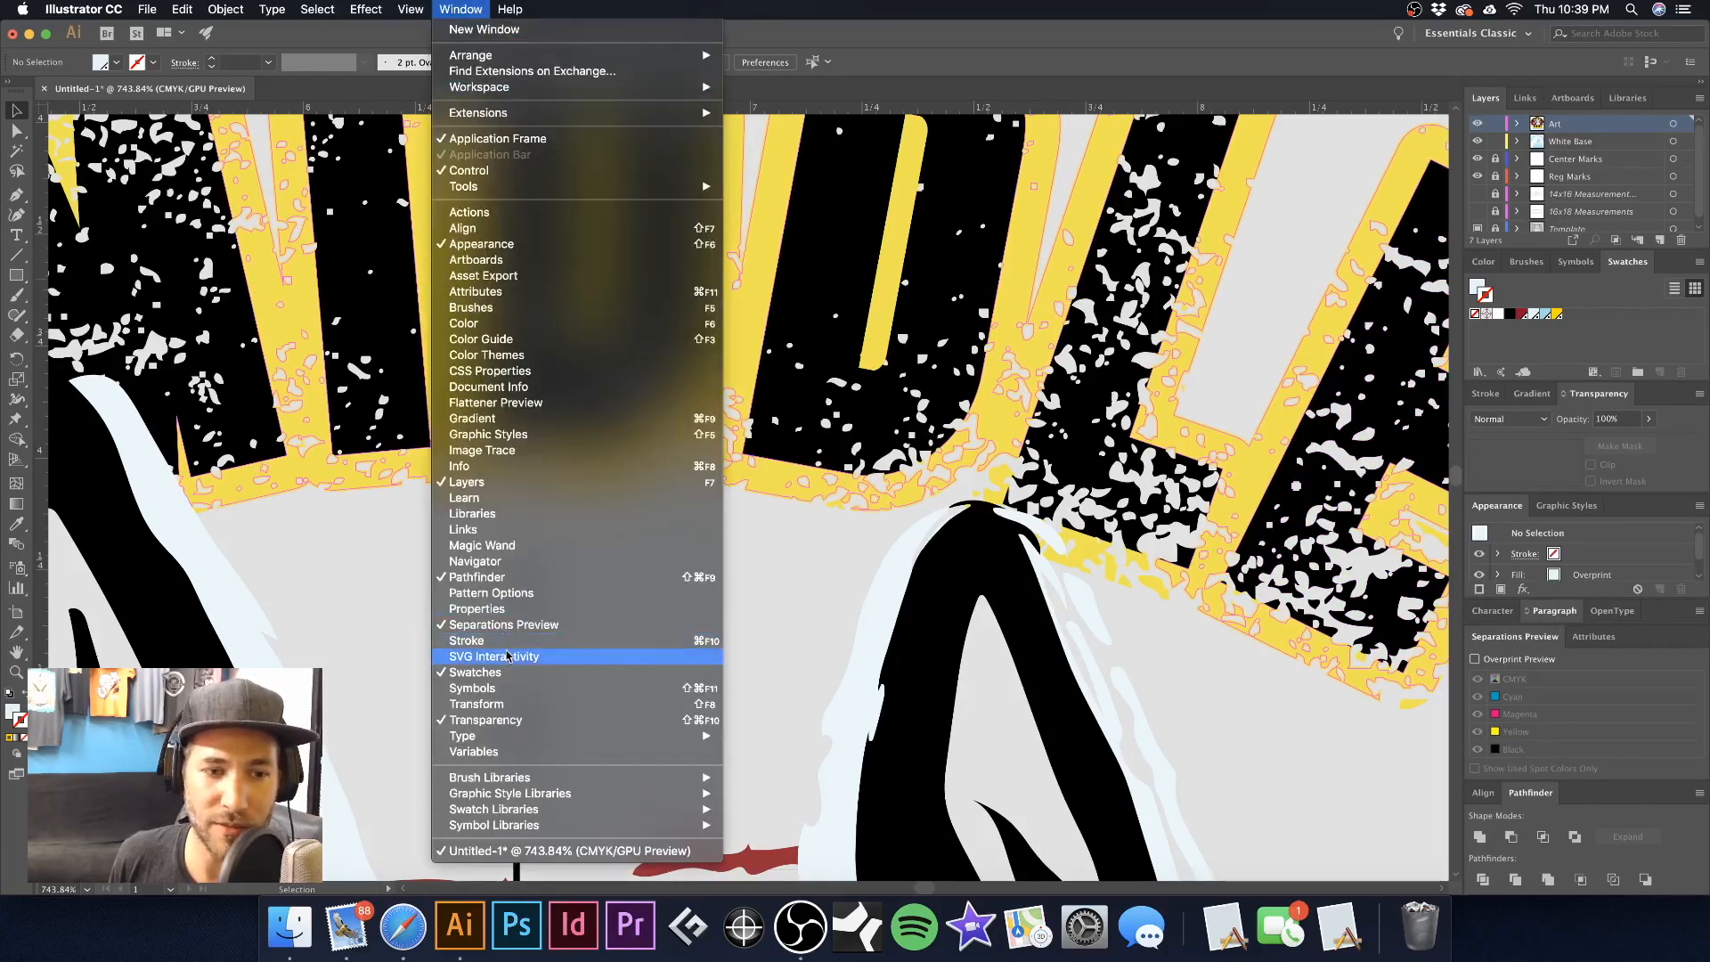
click(1579, 674)
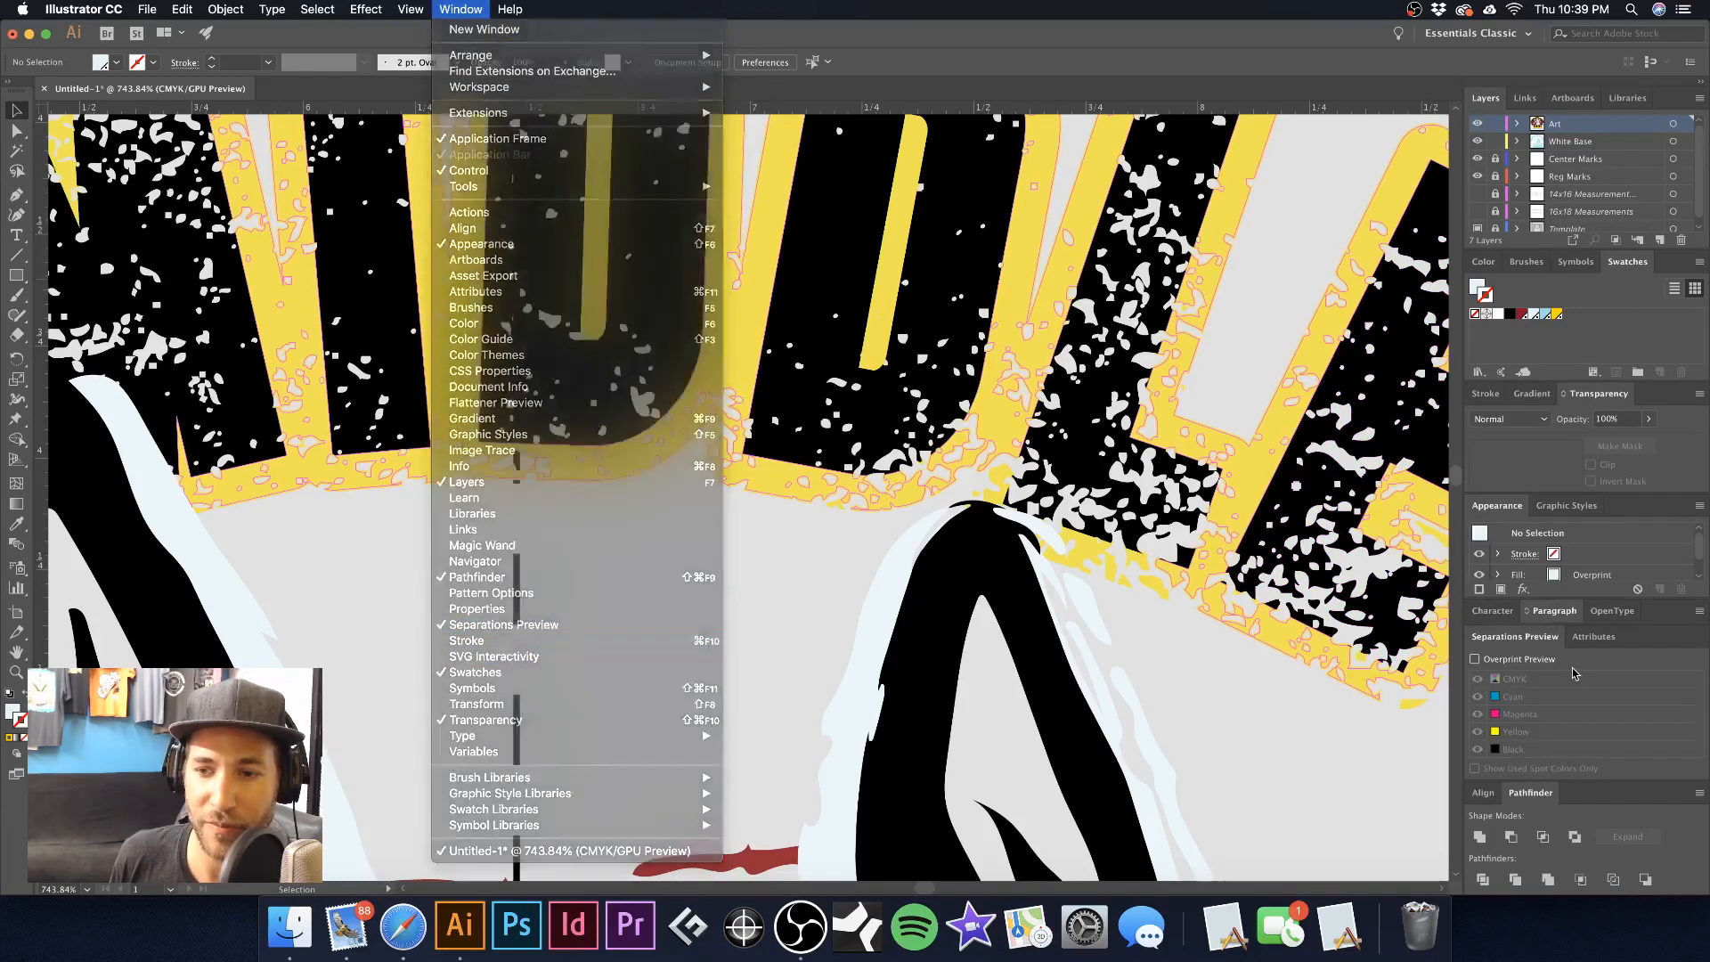
click(1474, 659)
key(super+space)
drag(693, 434, 962, 588)
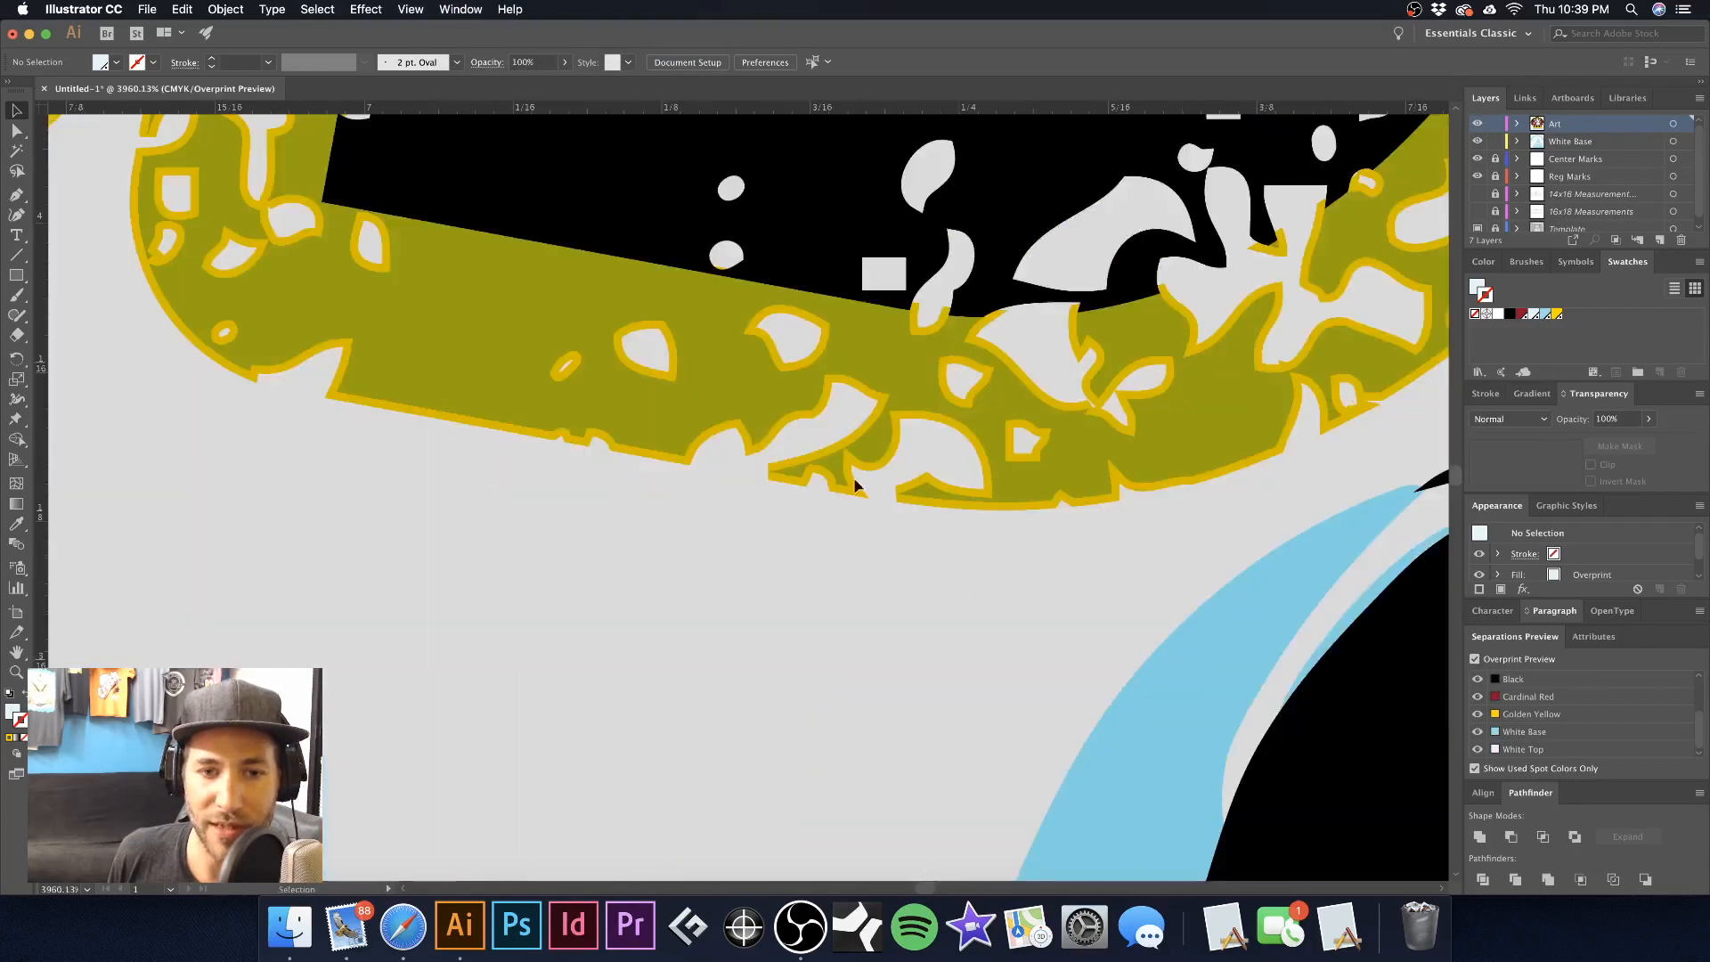
Examine how the black artwork overlaps the yellow trap strokes along the lettering and the white highlights at the dog's ear tip
click(726, 267)
key(super+minus)
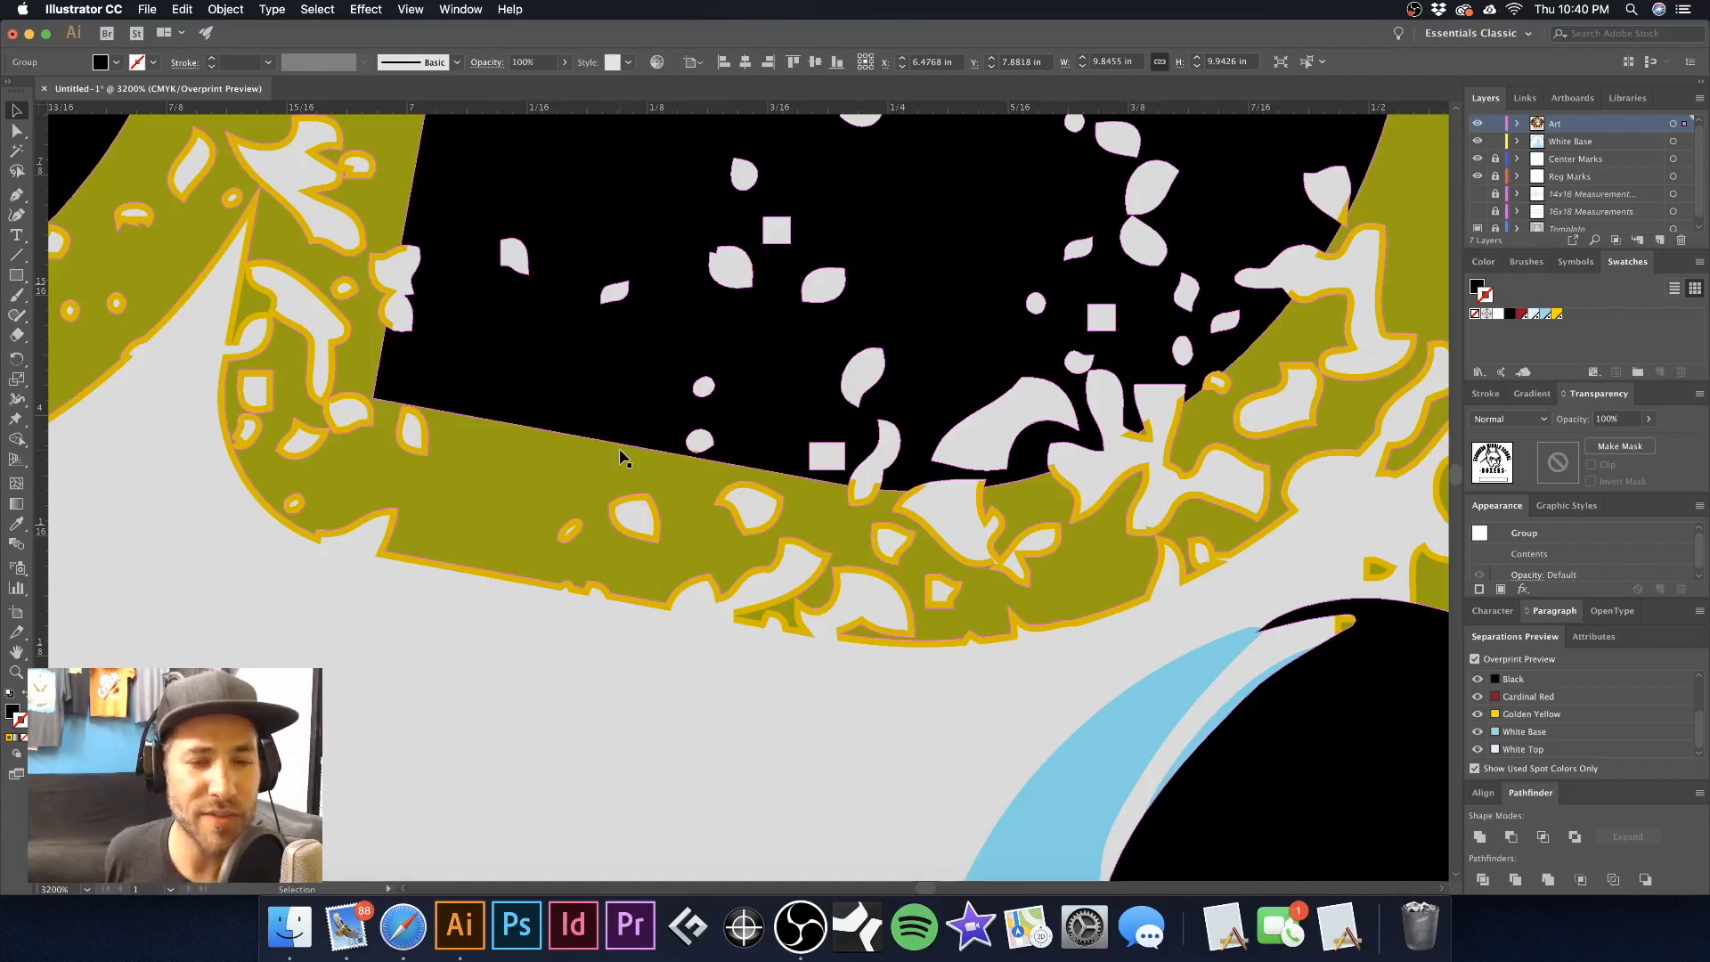
alt+super+click(672, 425)
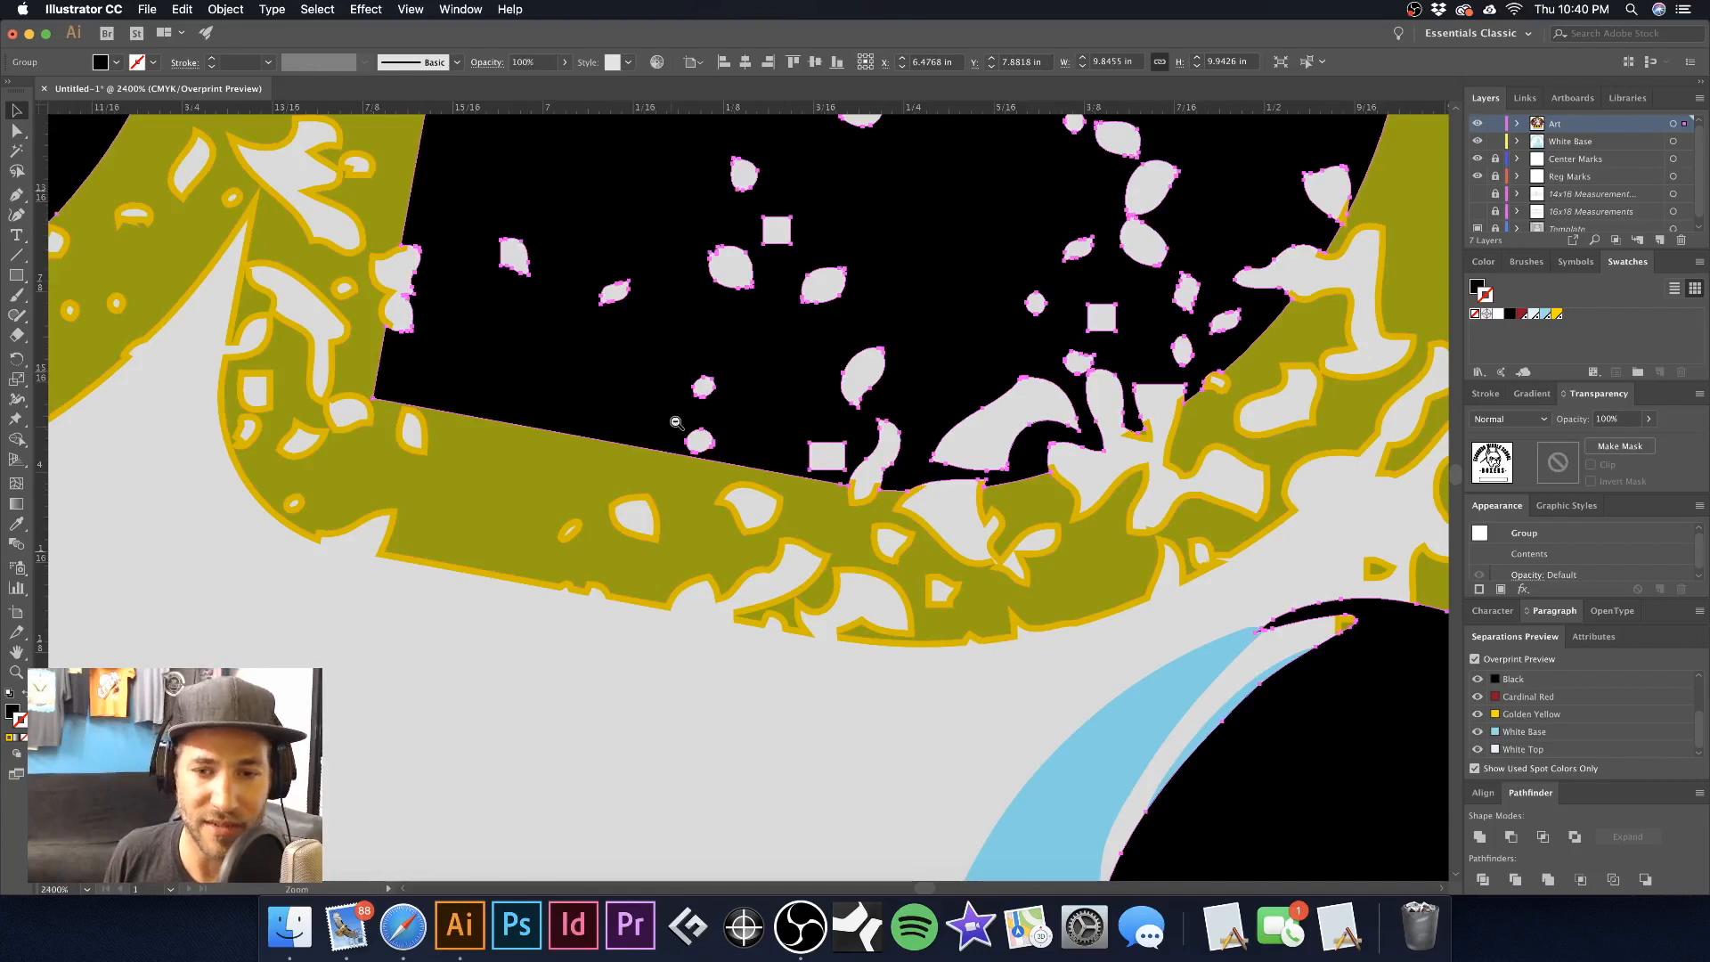
scroll(675, 422, down, 3)
scroll(659, 406, right, 5)
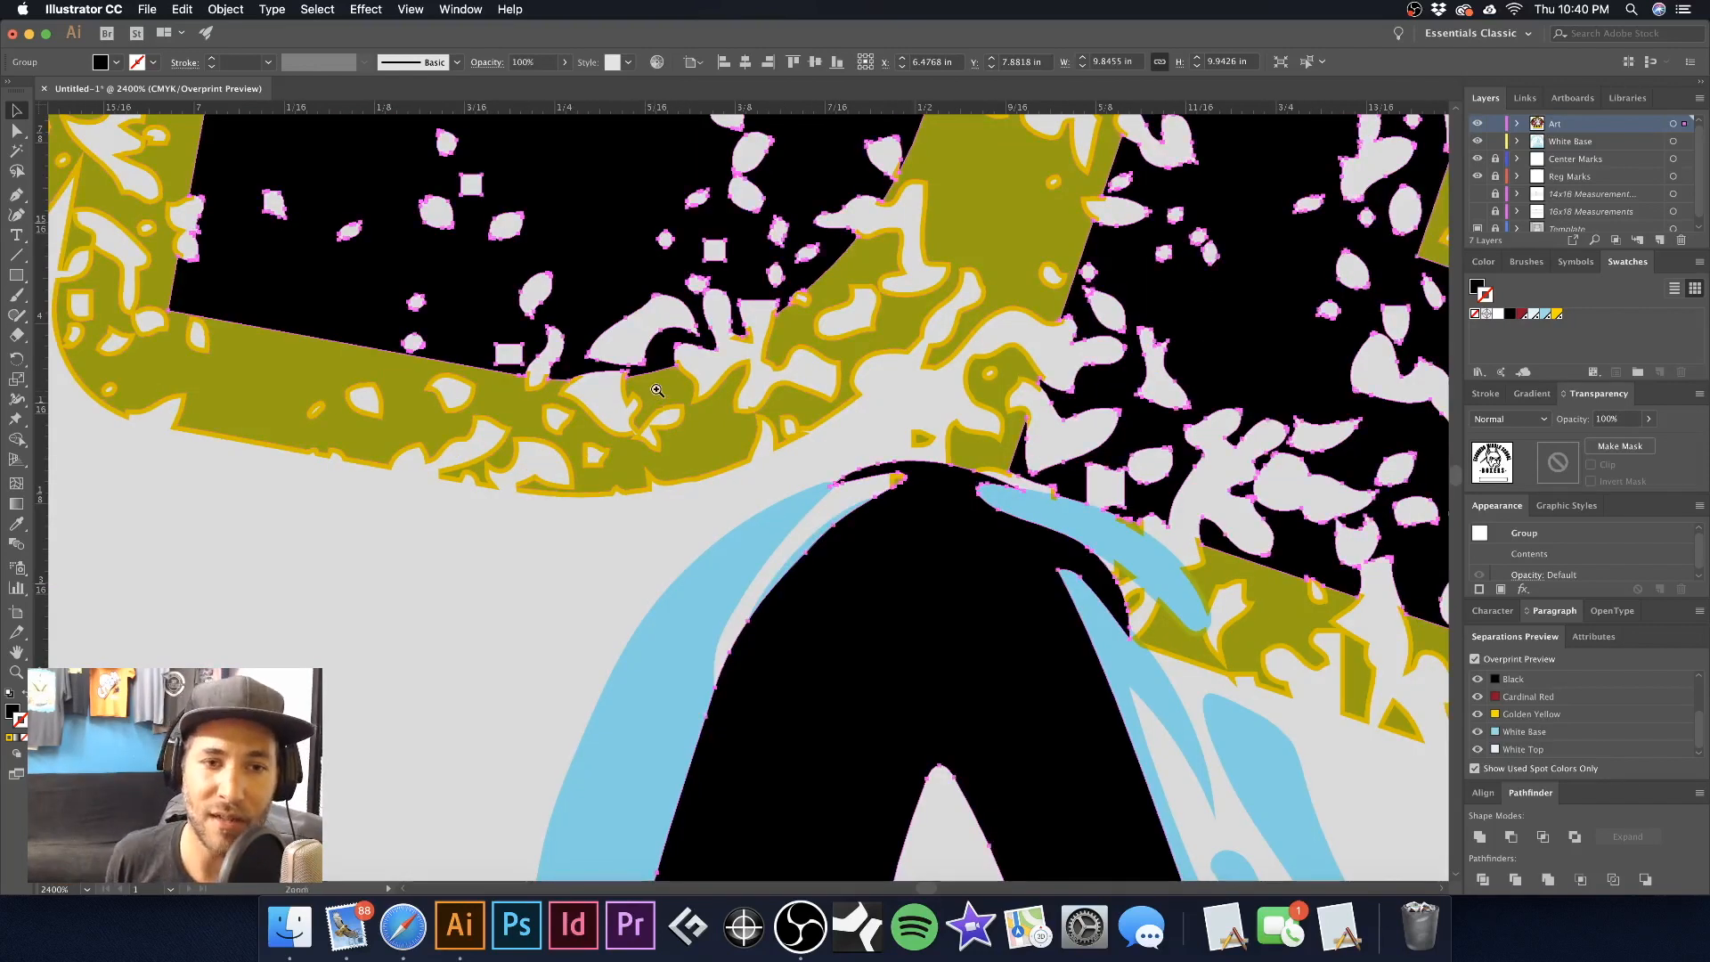
drag(620, 320, 958, 580)
key(space)
drag(833, 602, 733, 257)
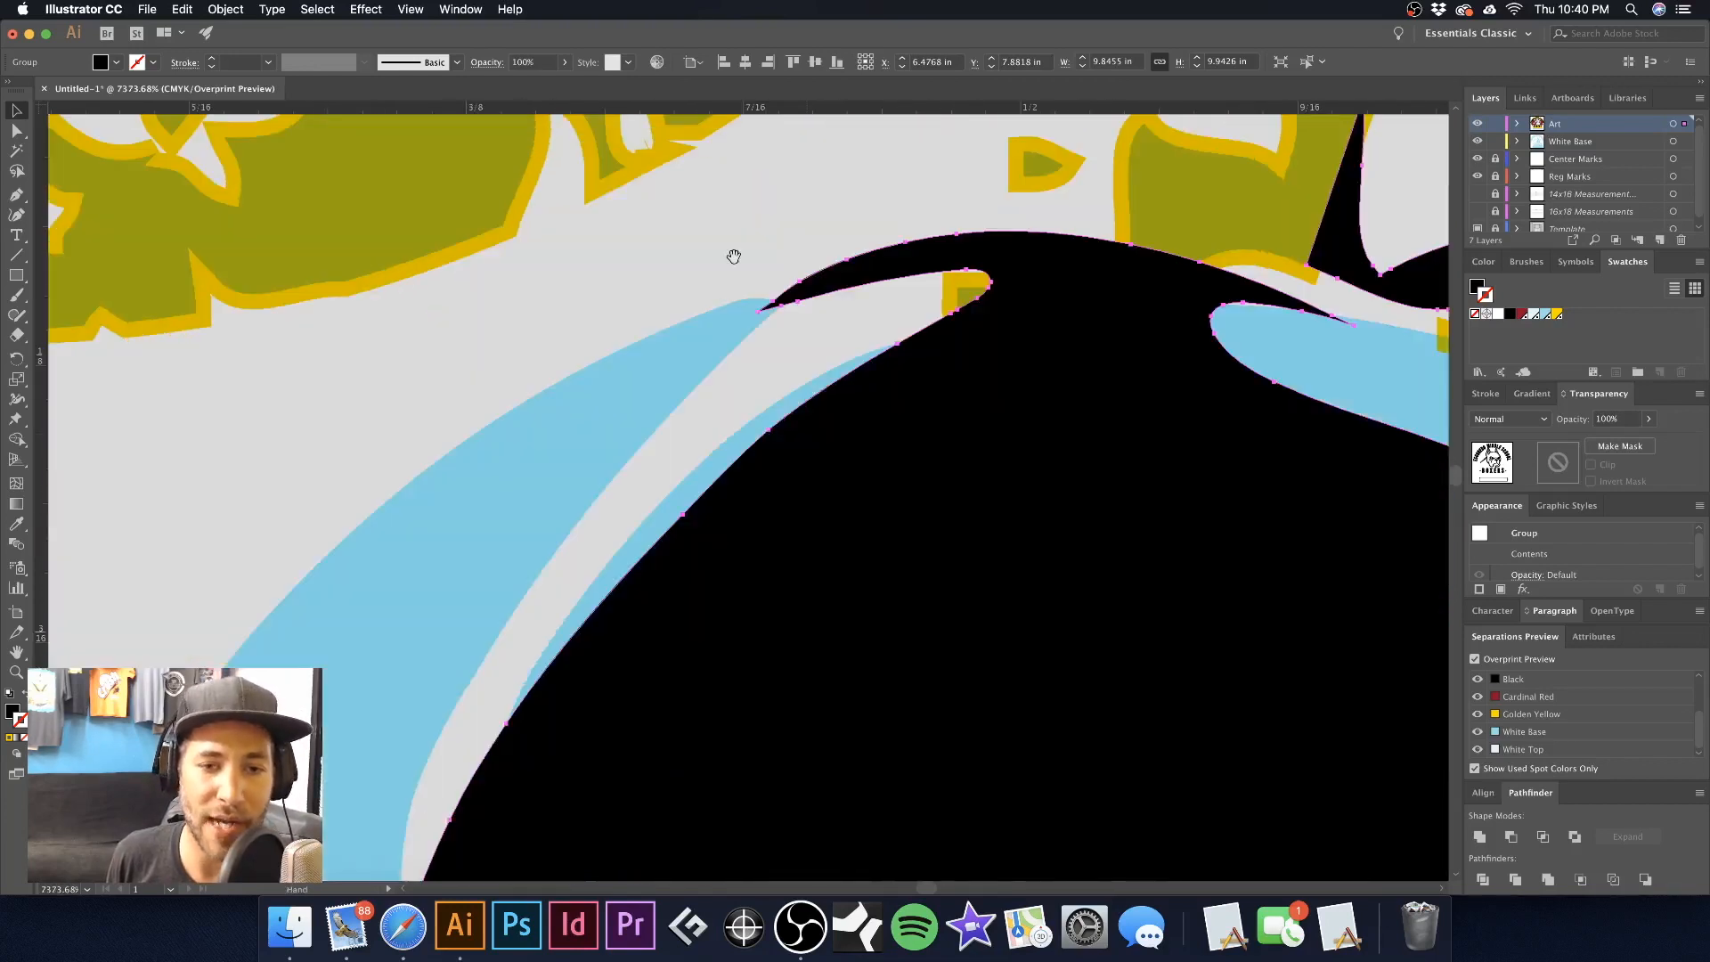
Try a 0.25 pt White stroke on the white highlight artwork at the ear tip and undo it
click(654, 395)
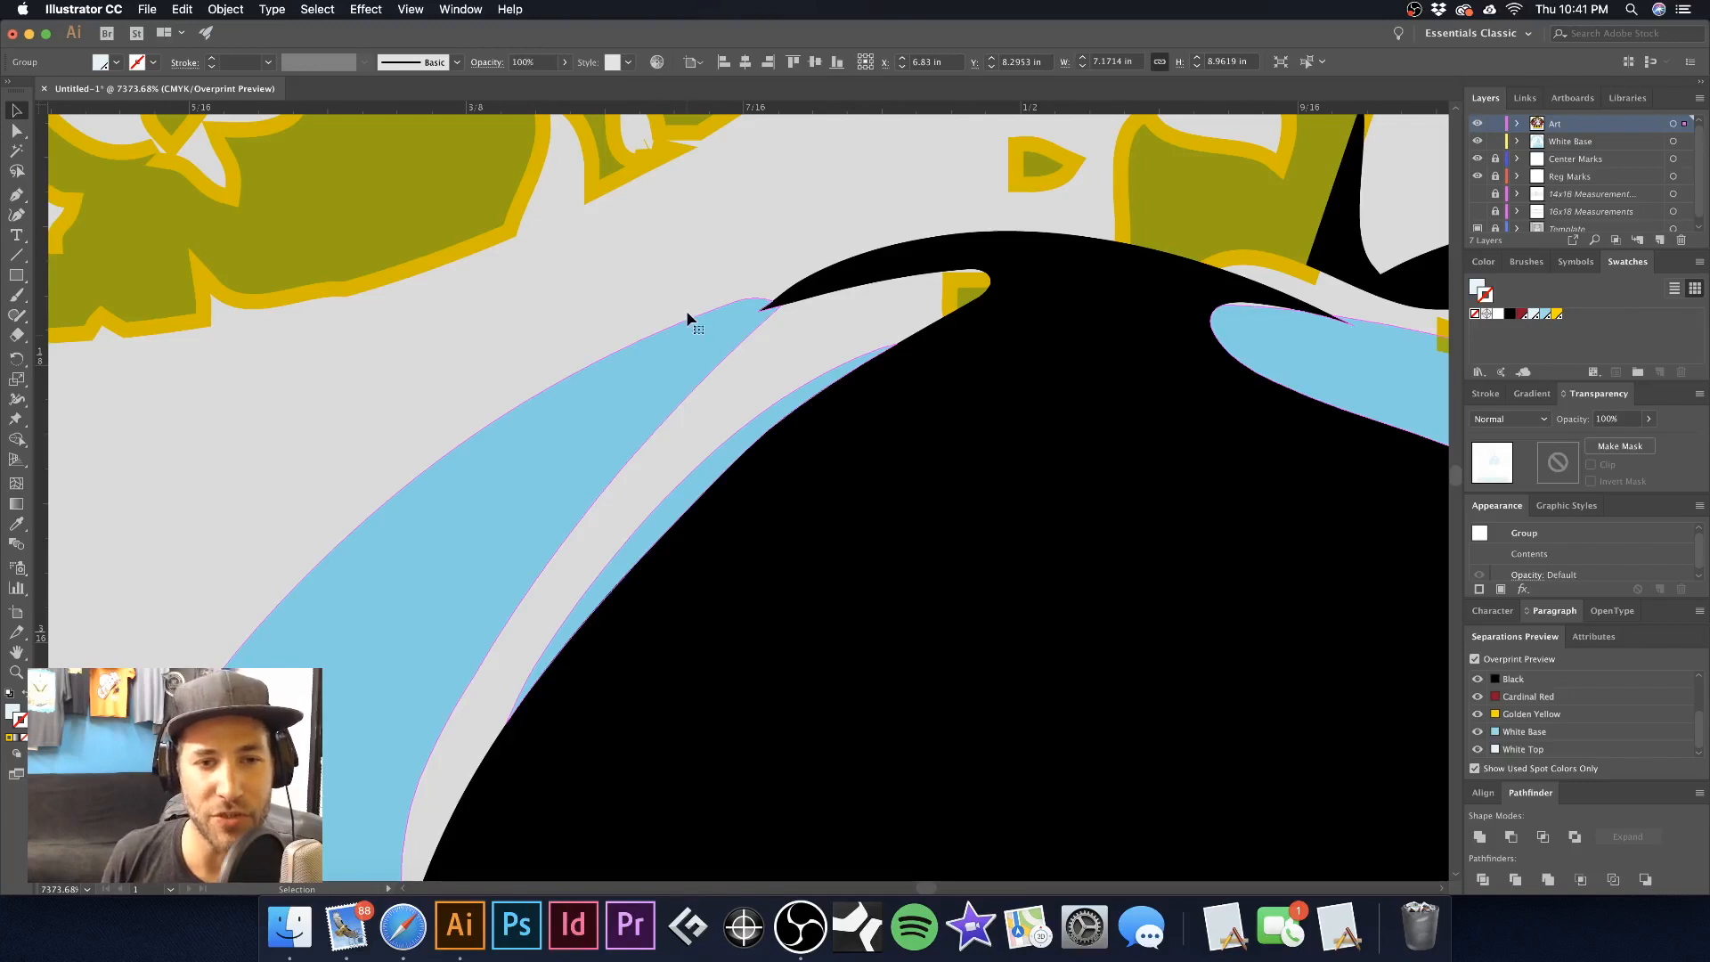
click(703, 244)
click(693, 359)
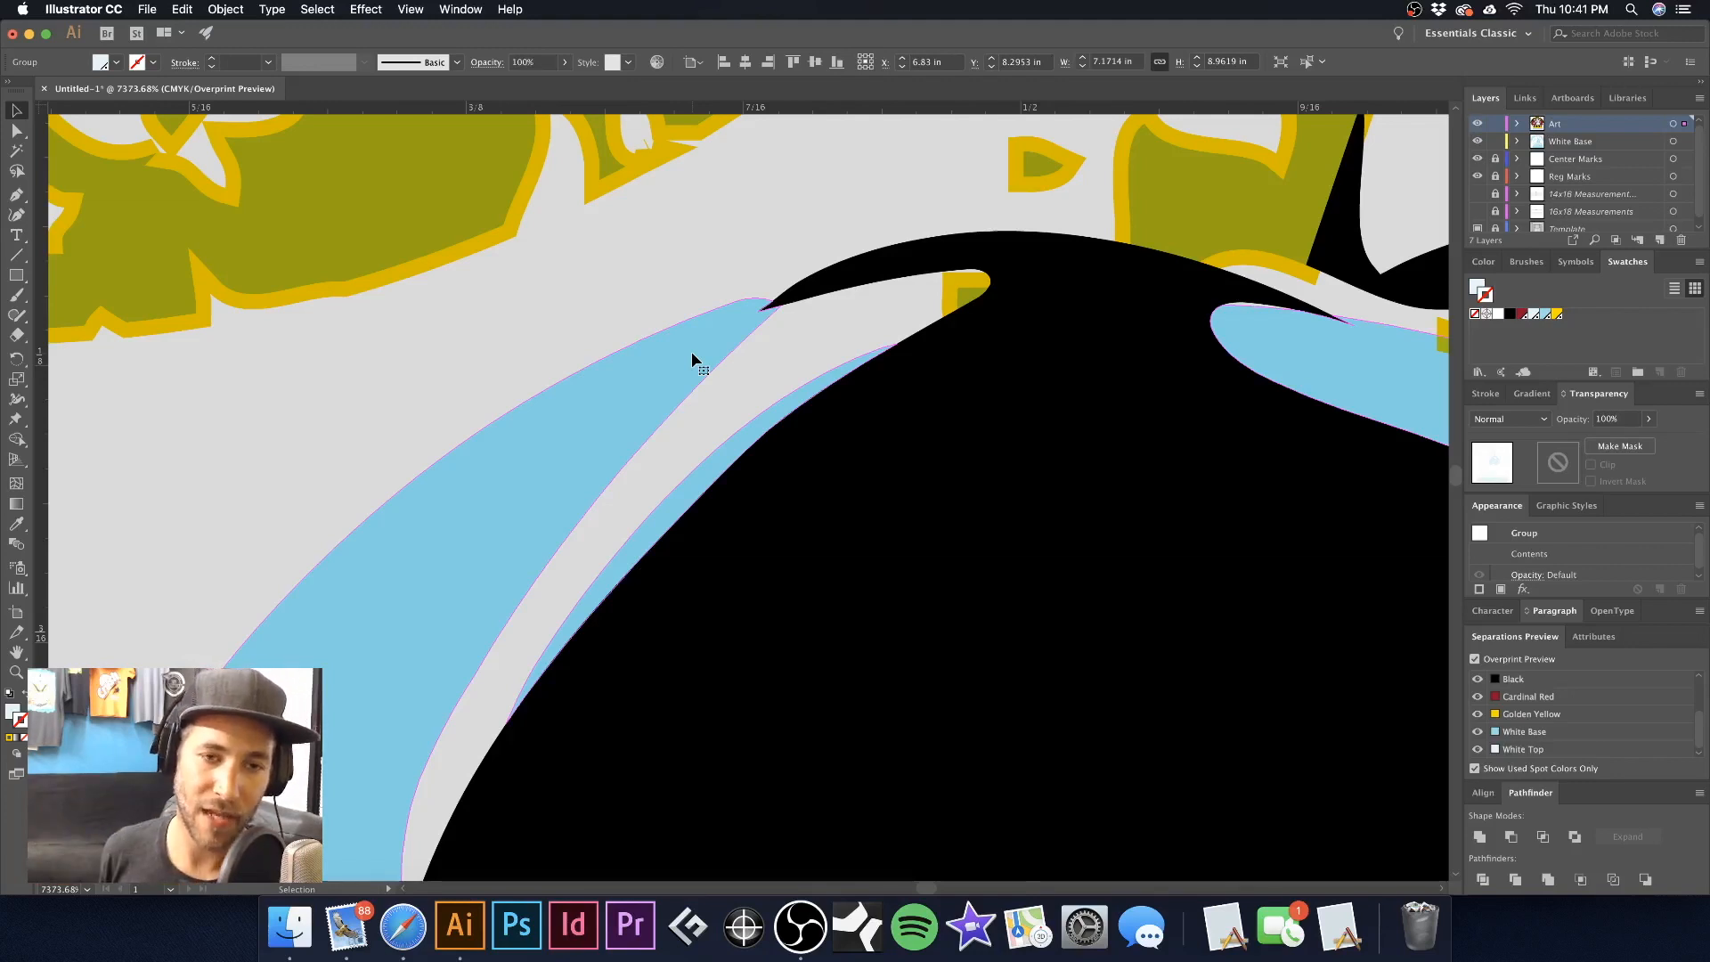
scroll(695, 320, up, 3)
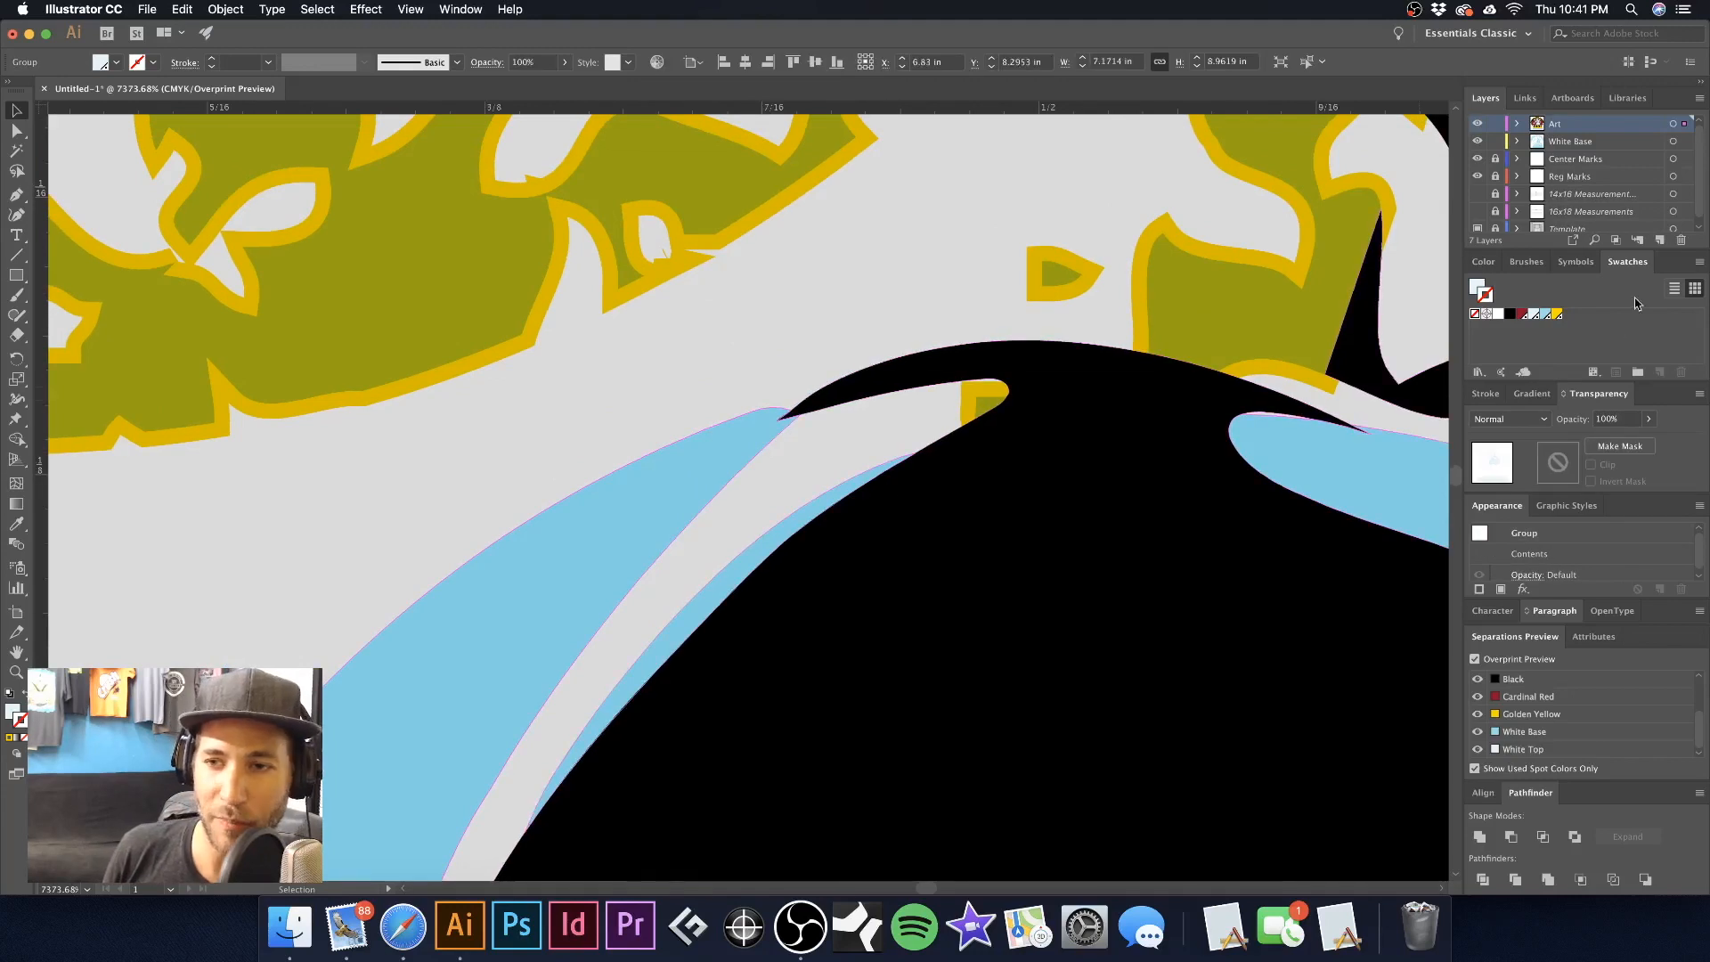
click(1498, 315)
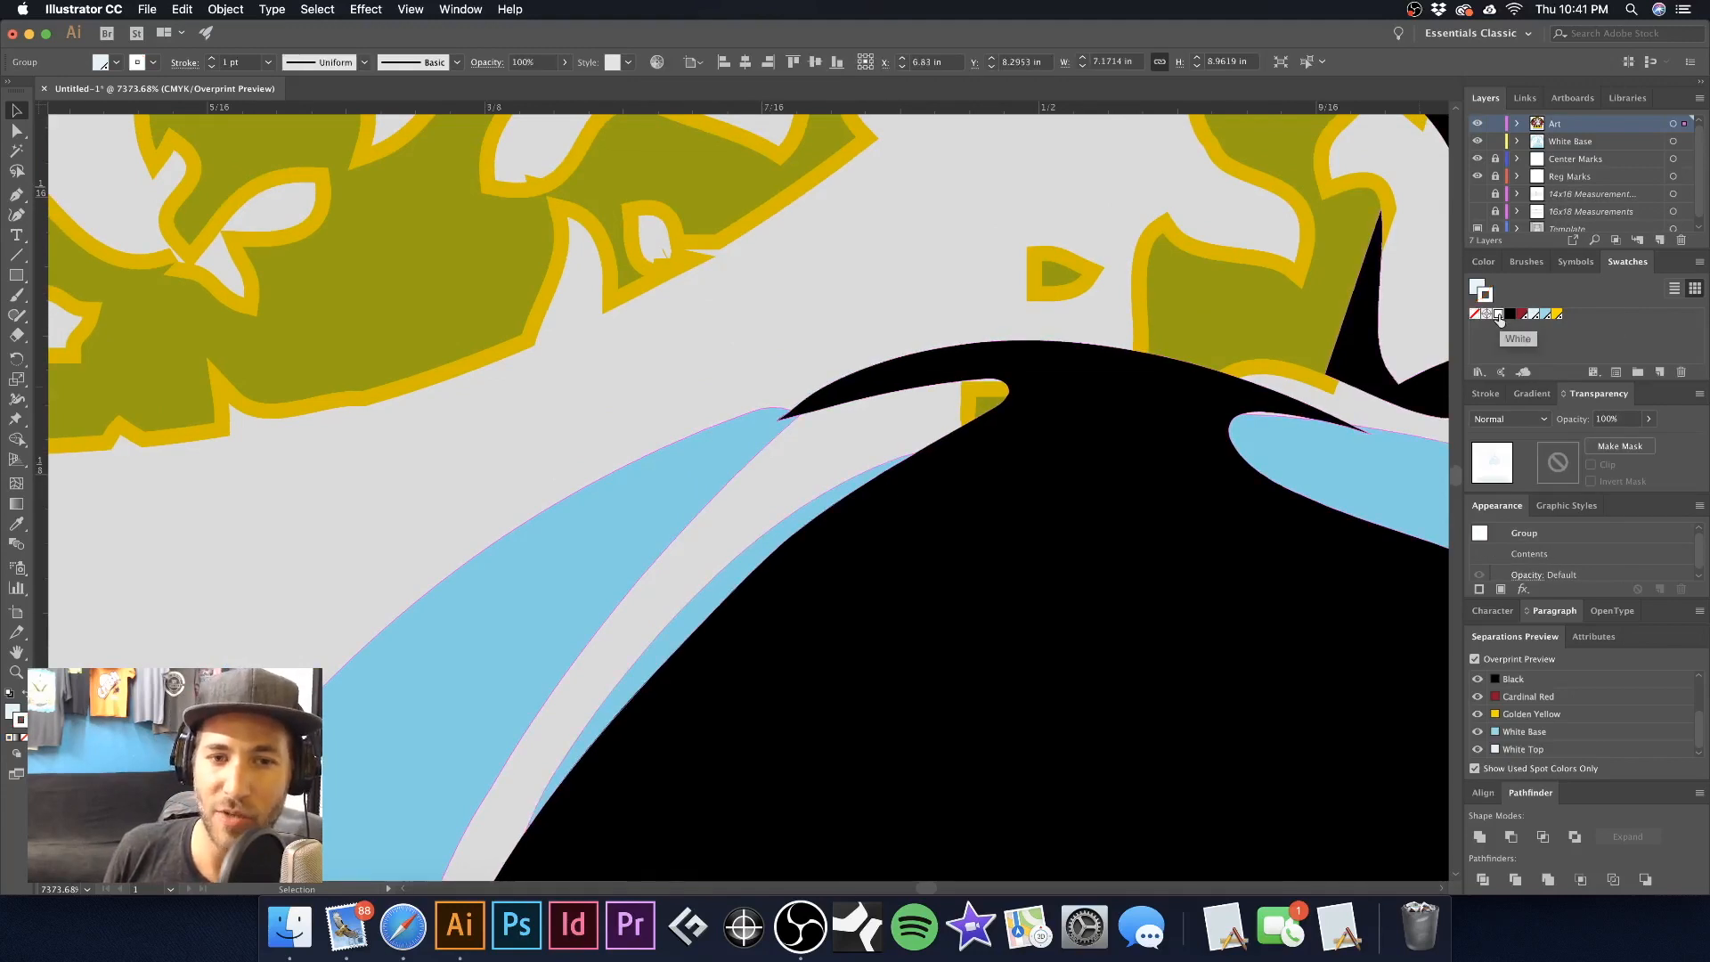
click(267, 61)
click(297, 81)
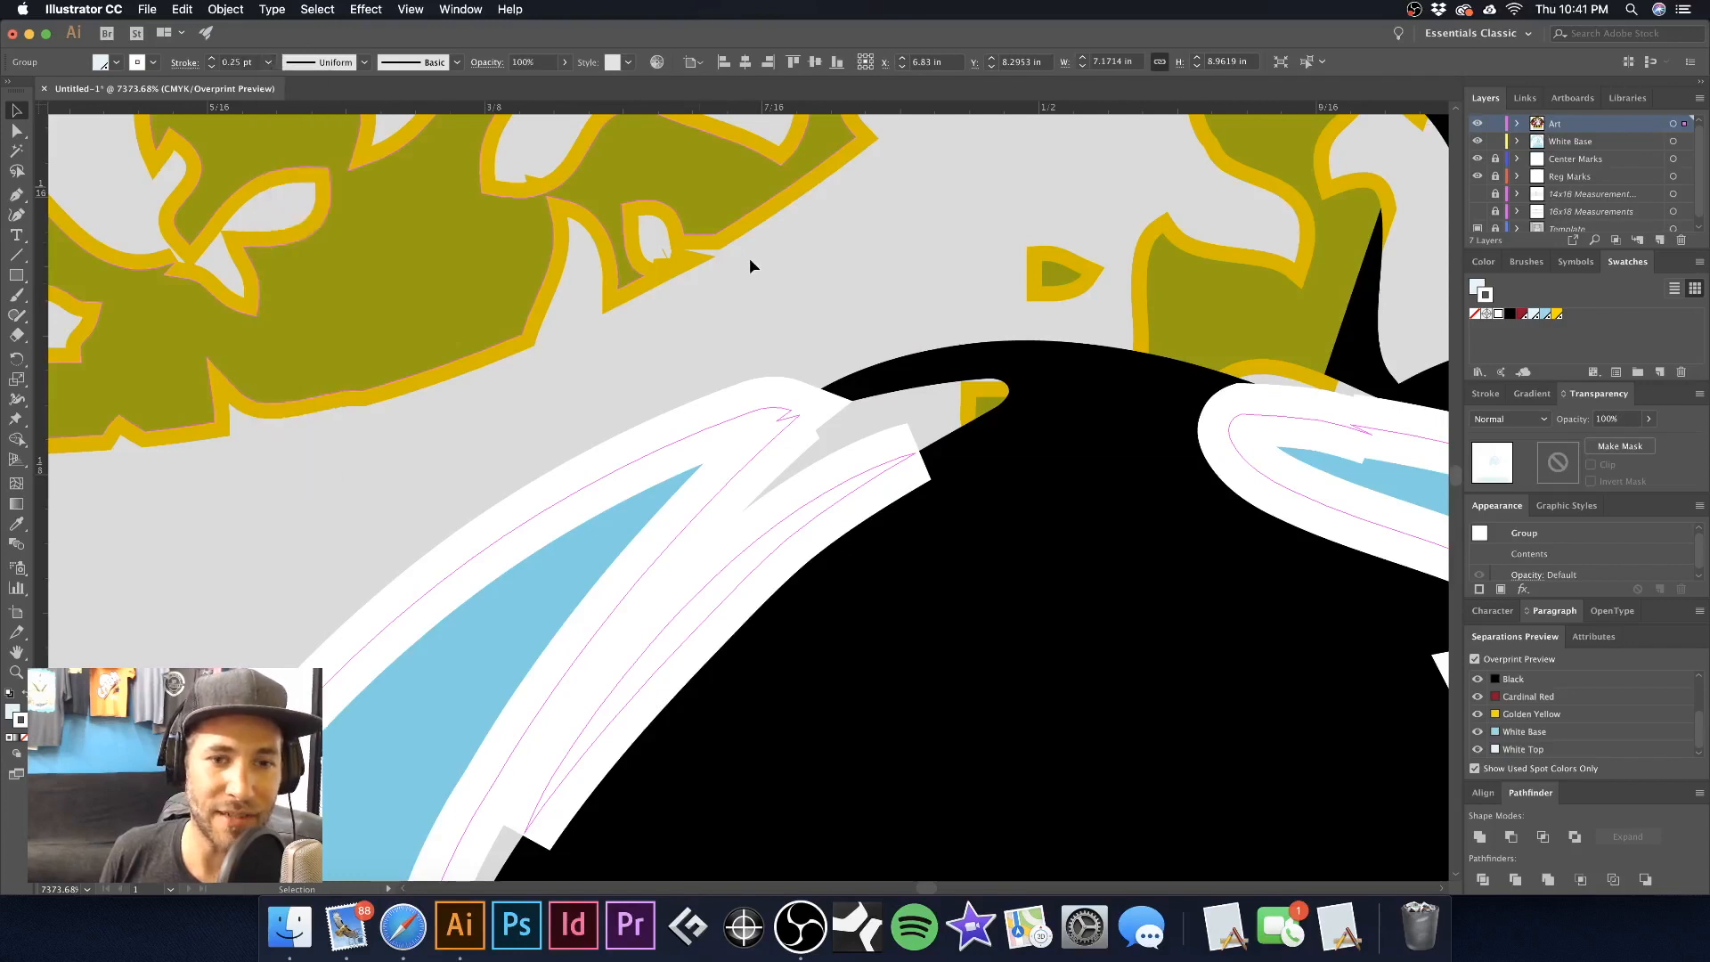
click(798, 335)
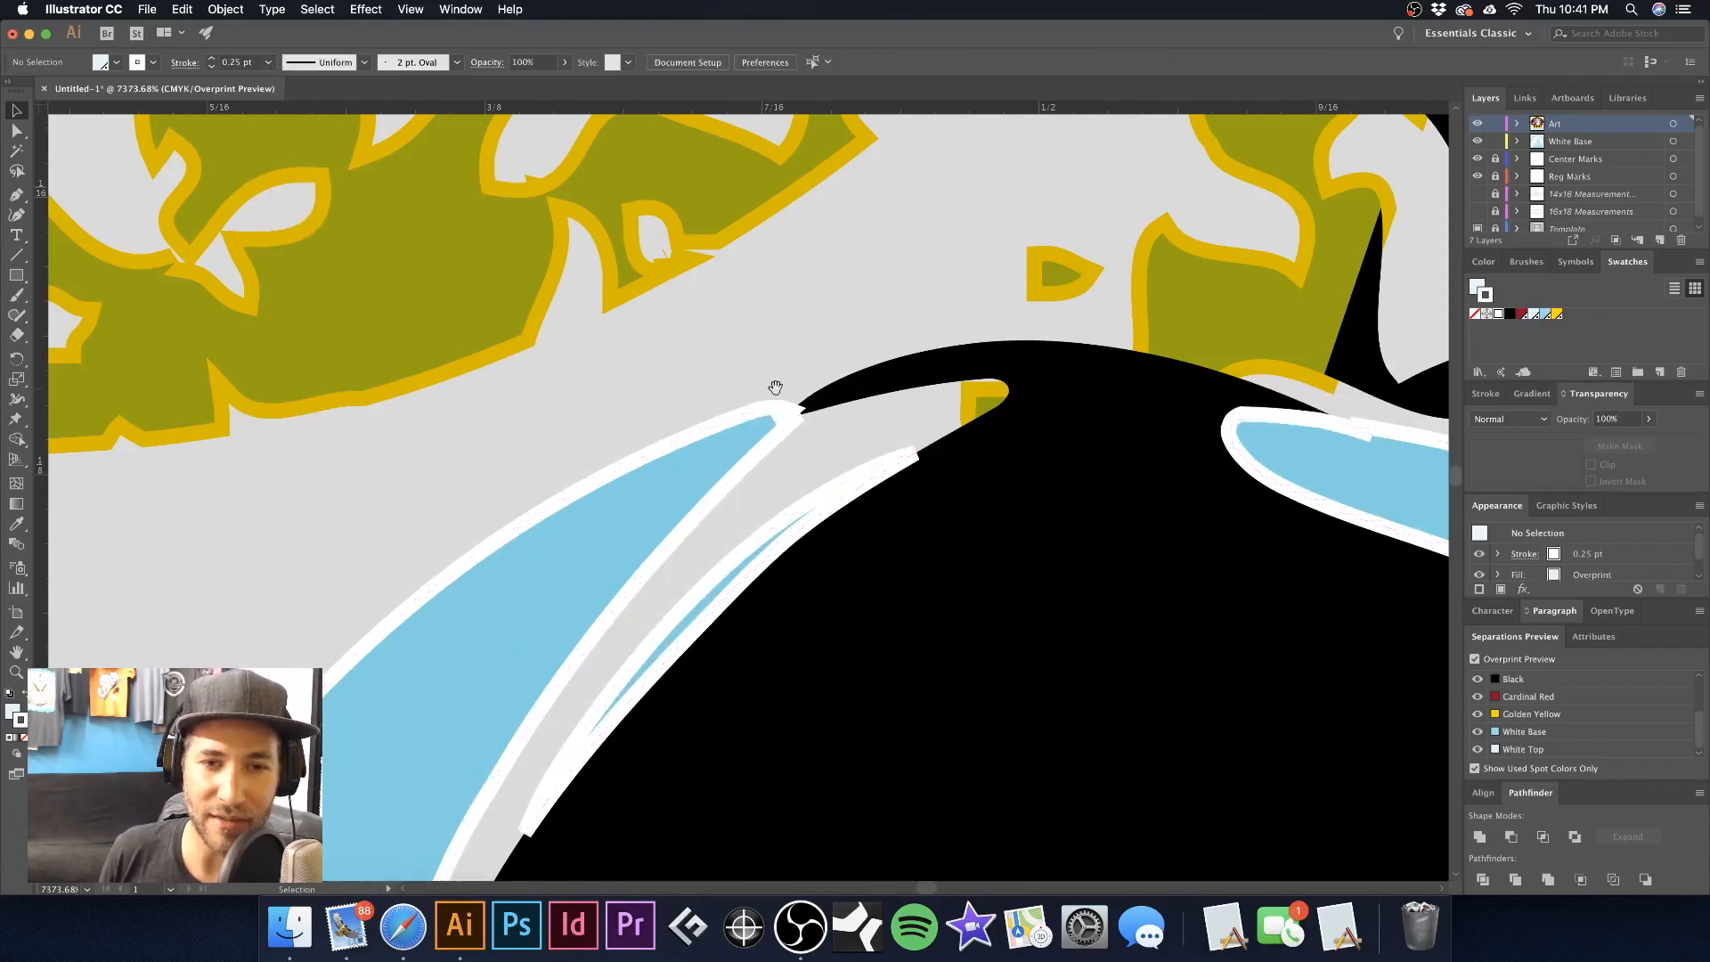
drag(698, 391, 907, 490)
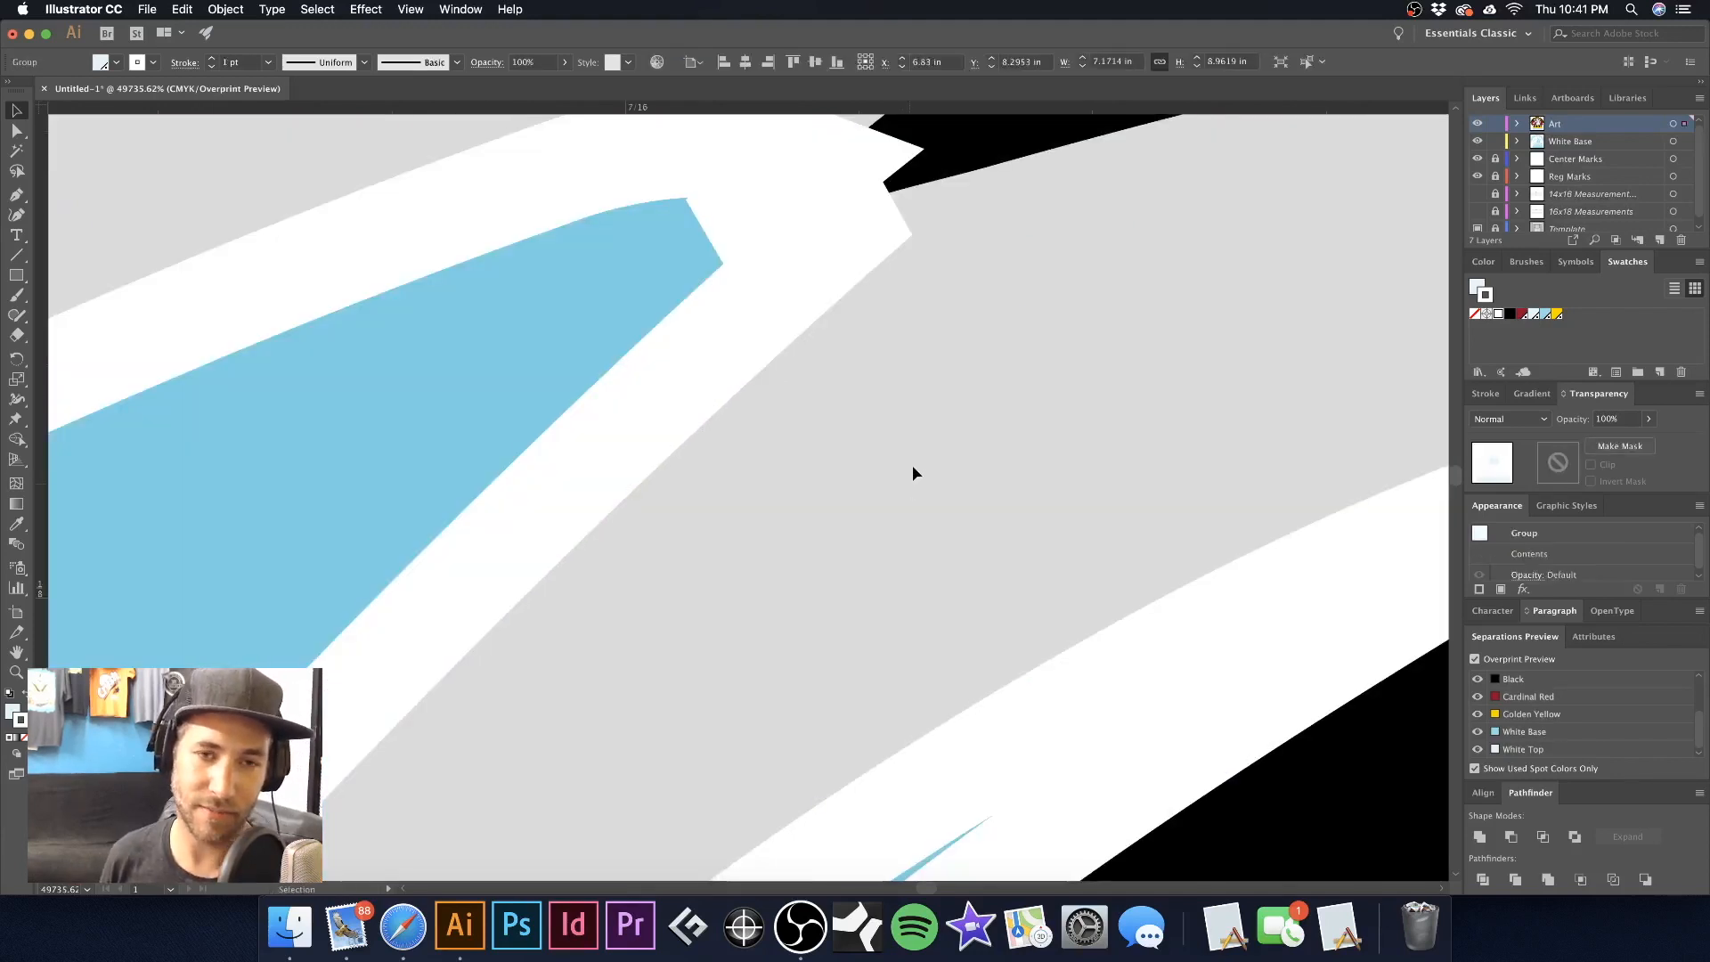
click(912, 465)
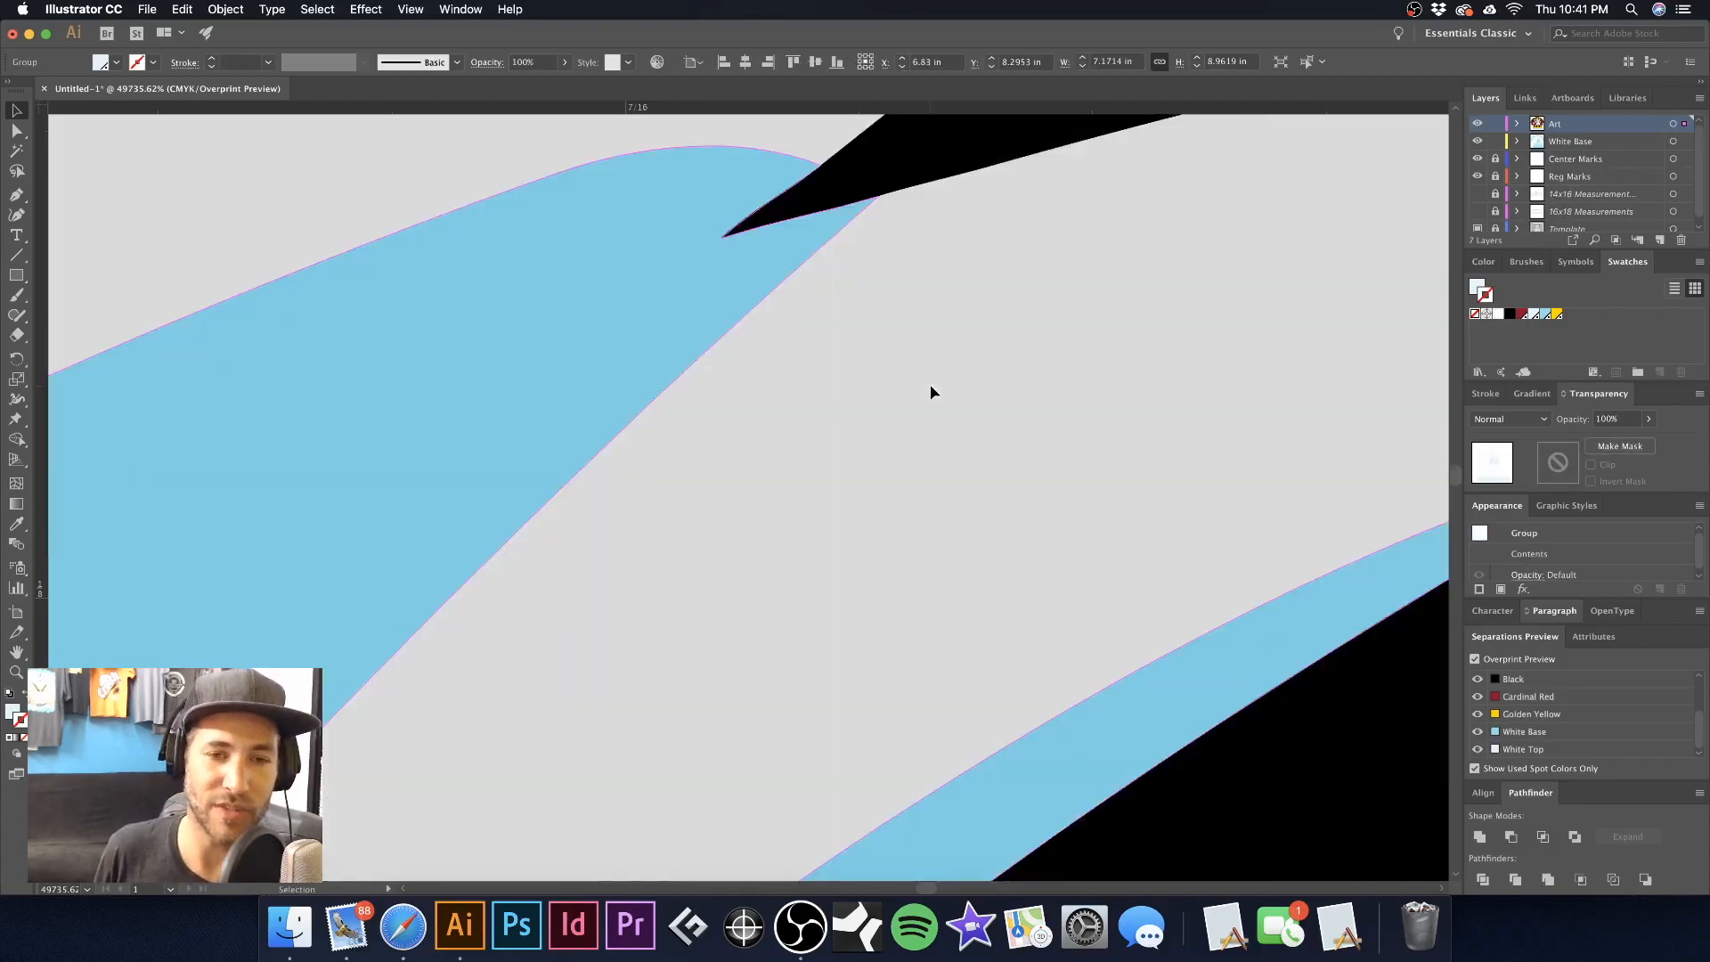
key(super+shift+a)
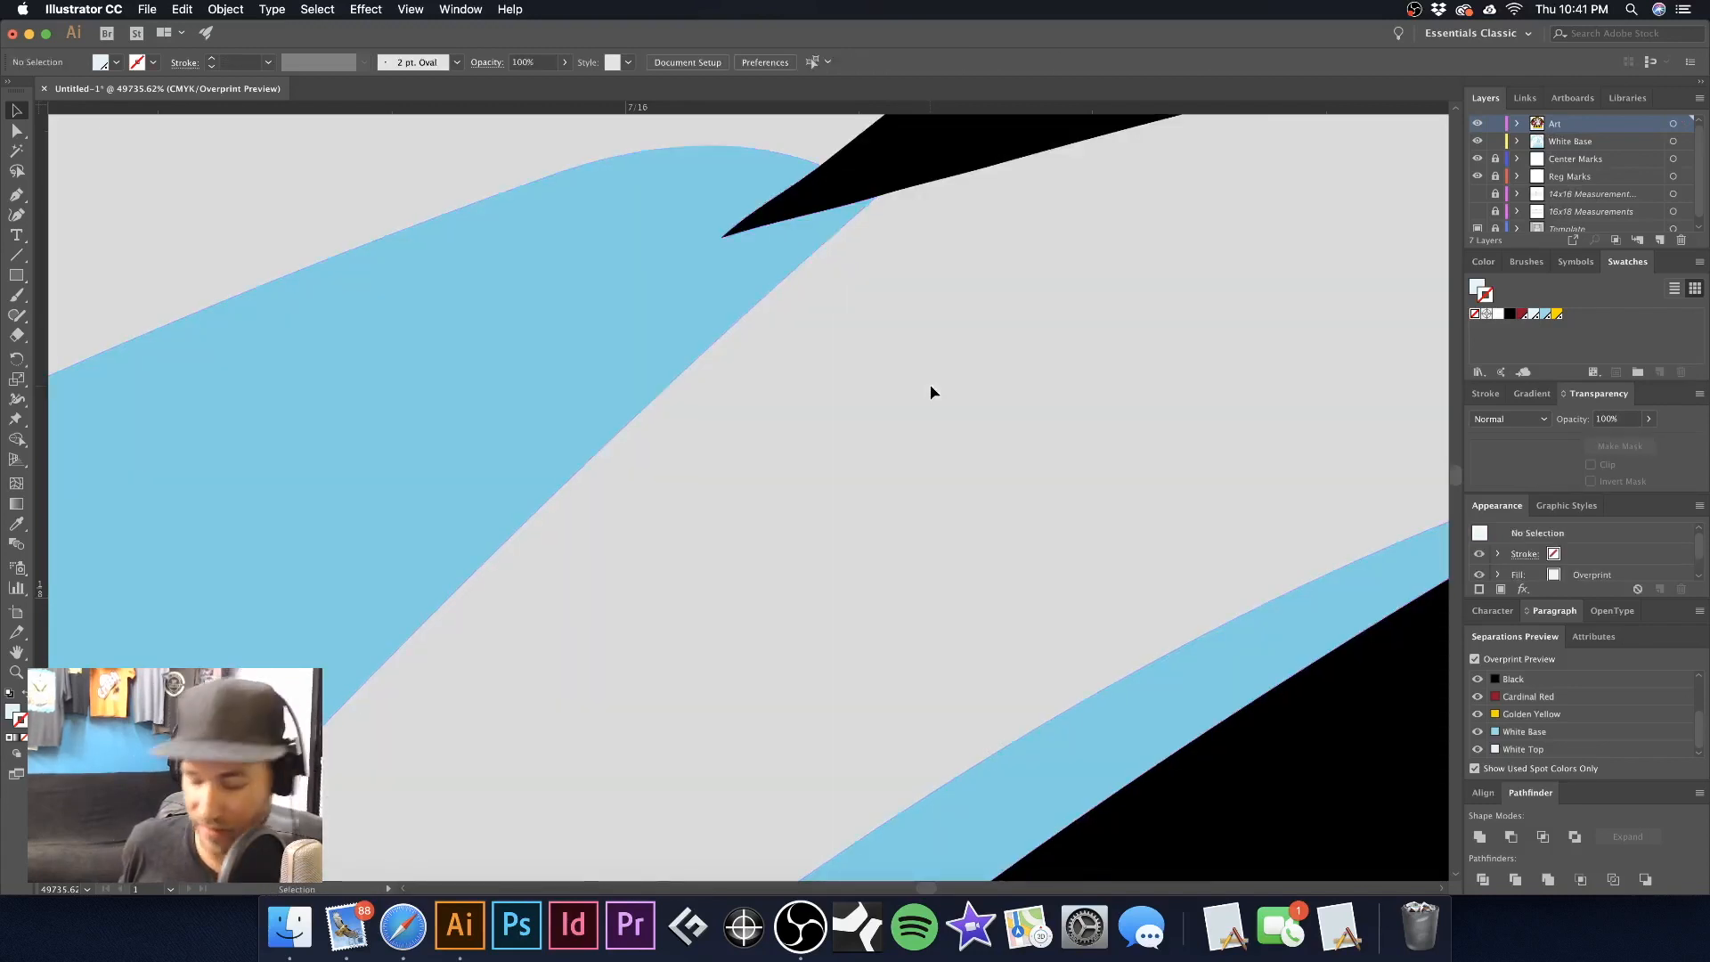
Review the print setup's output separations and document ink list for the whole design, and close it without printing
key(super+0)
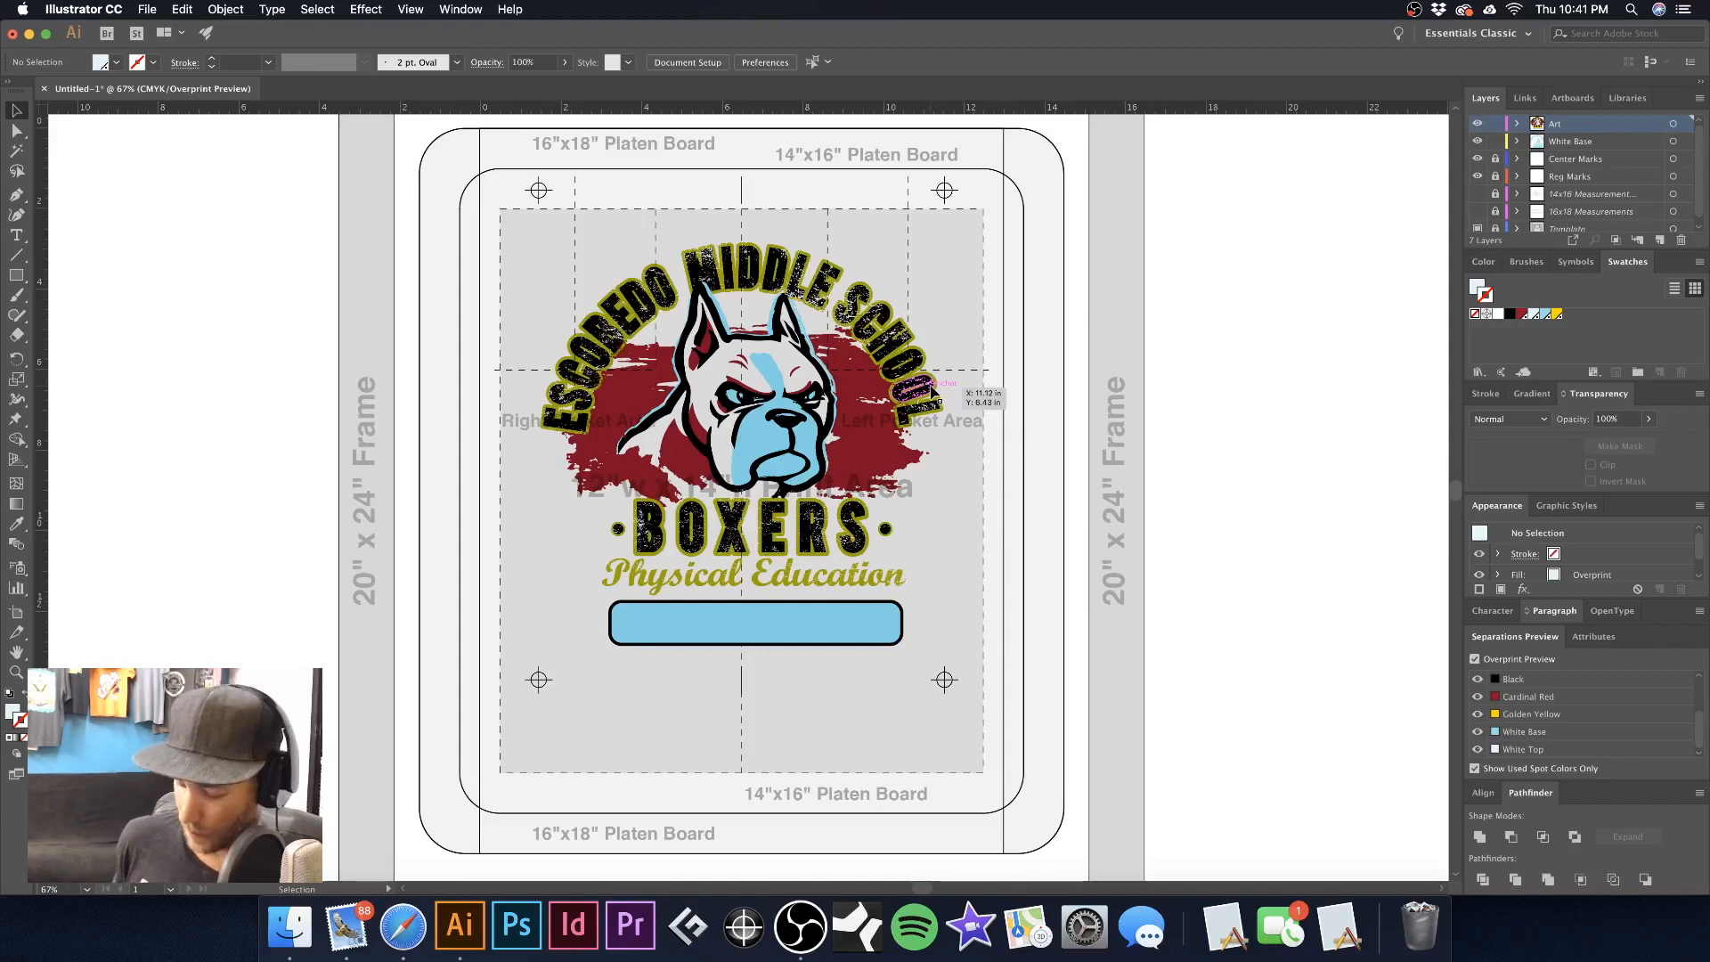
key(super+p)
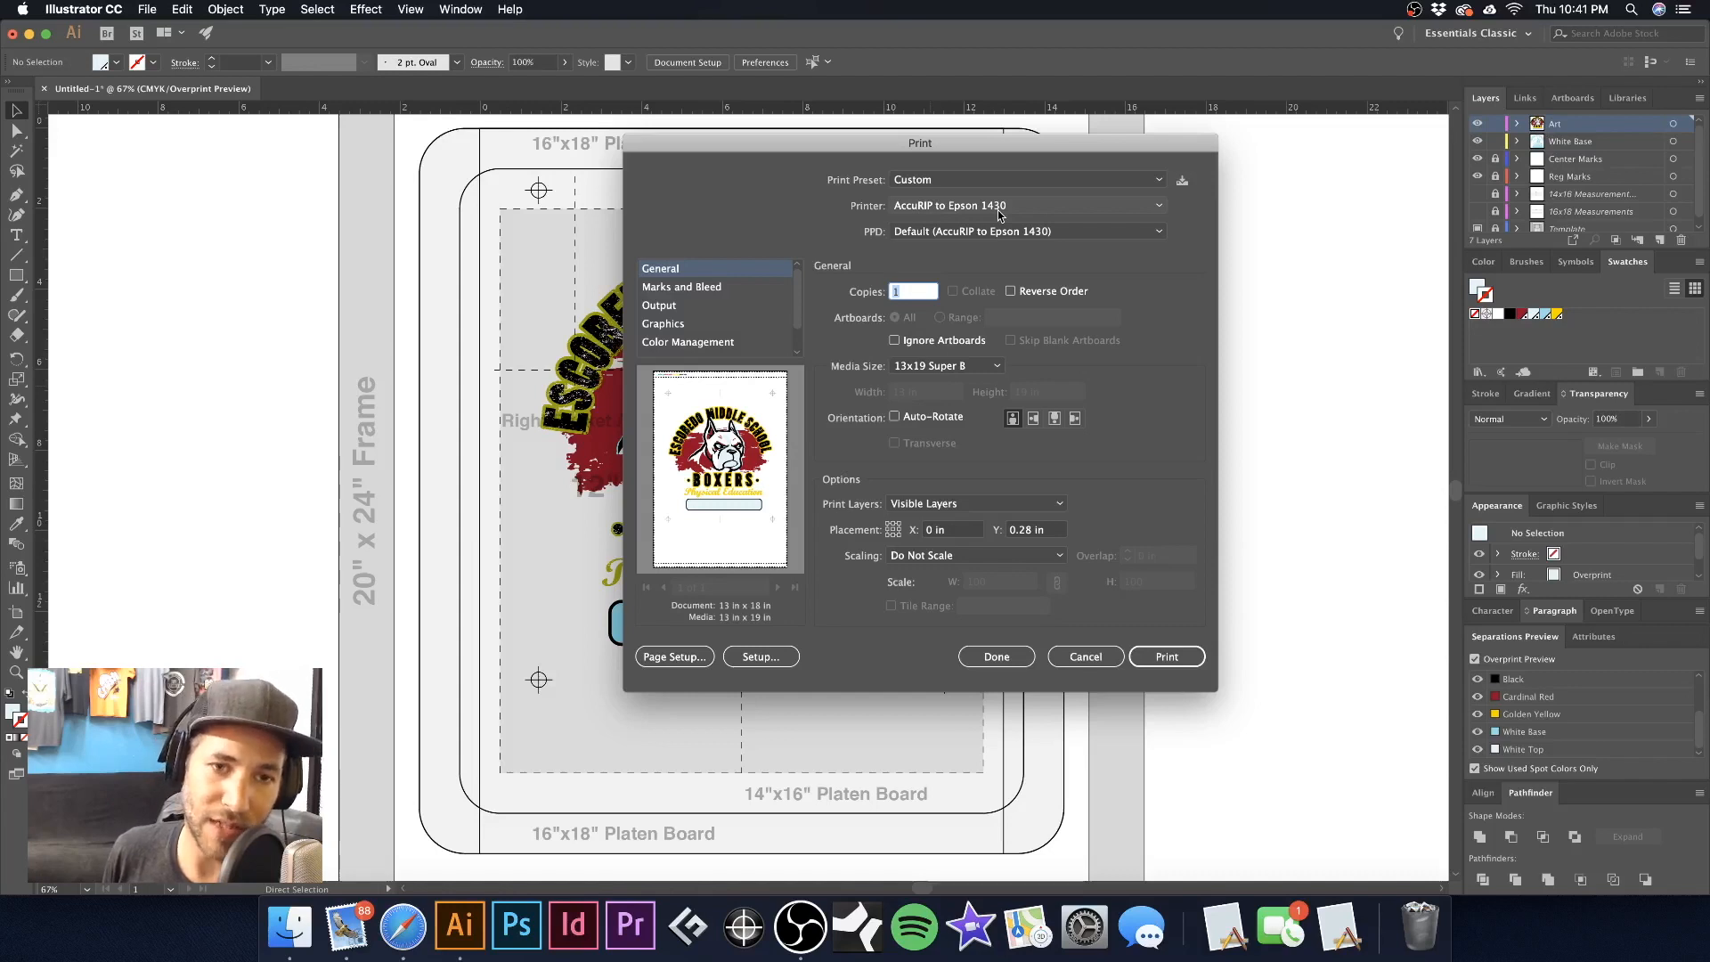
click(724, 304)
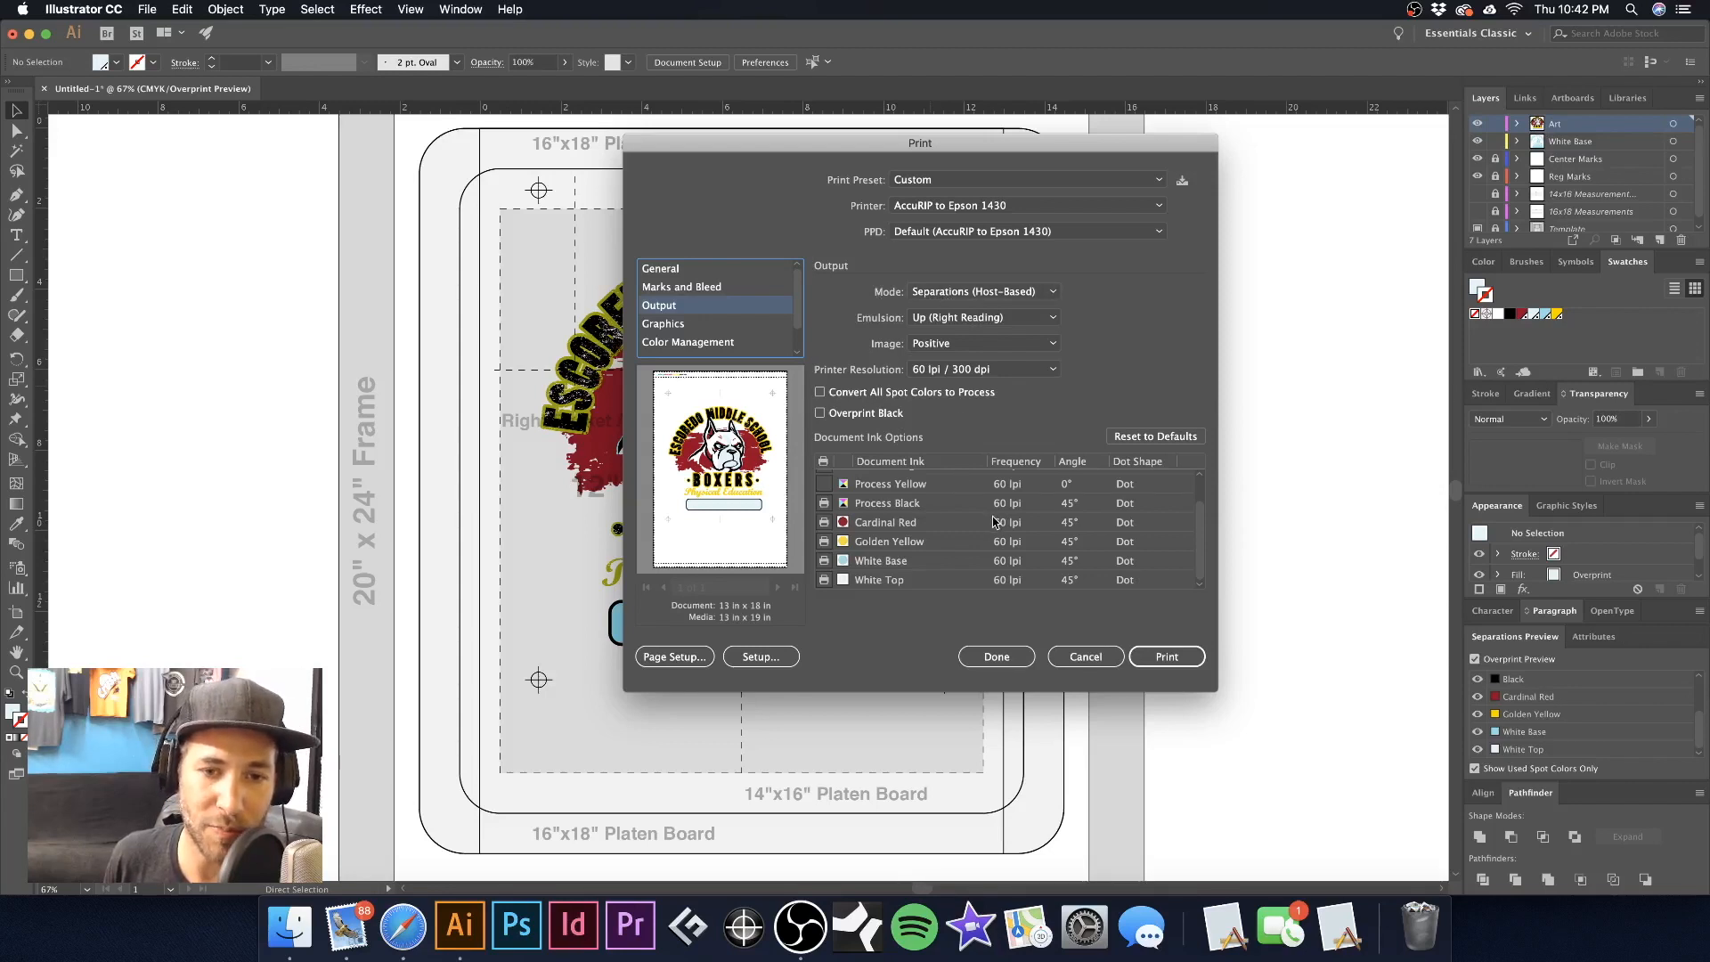
scroll(997, 521, up, 2)
scroll(941, 539, down, 2)
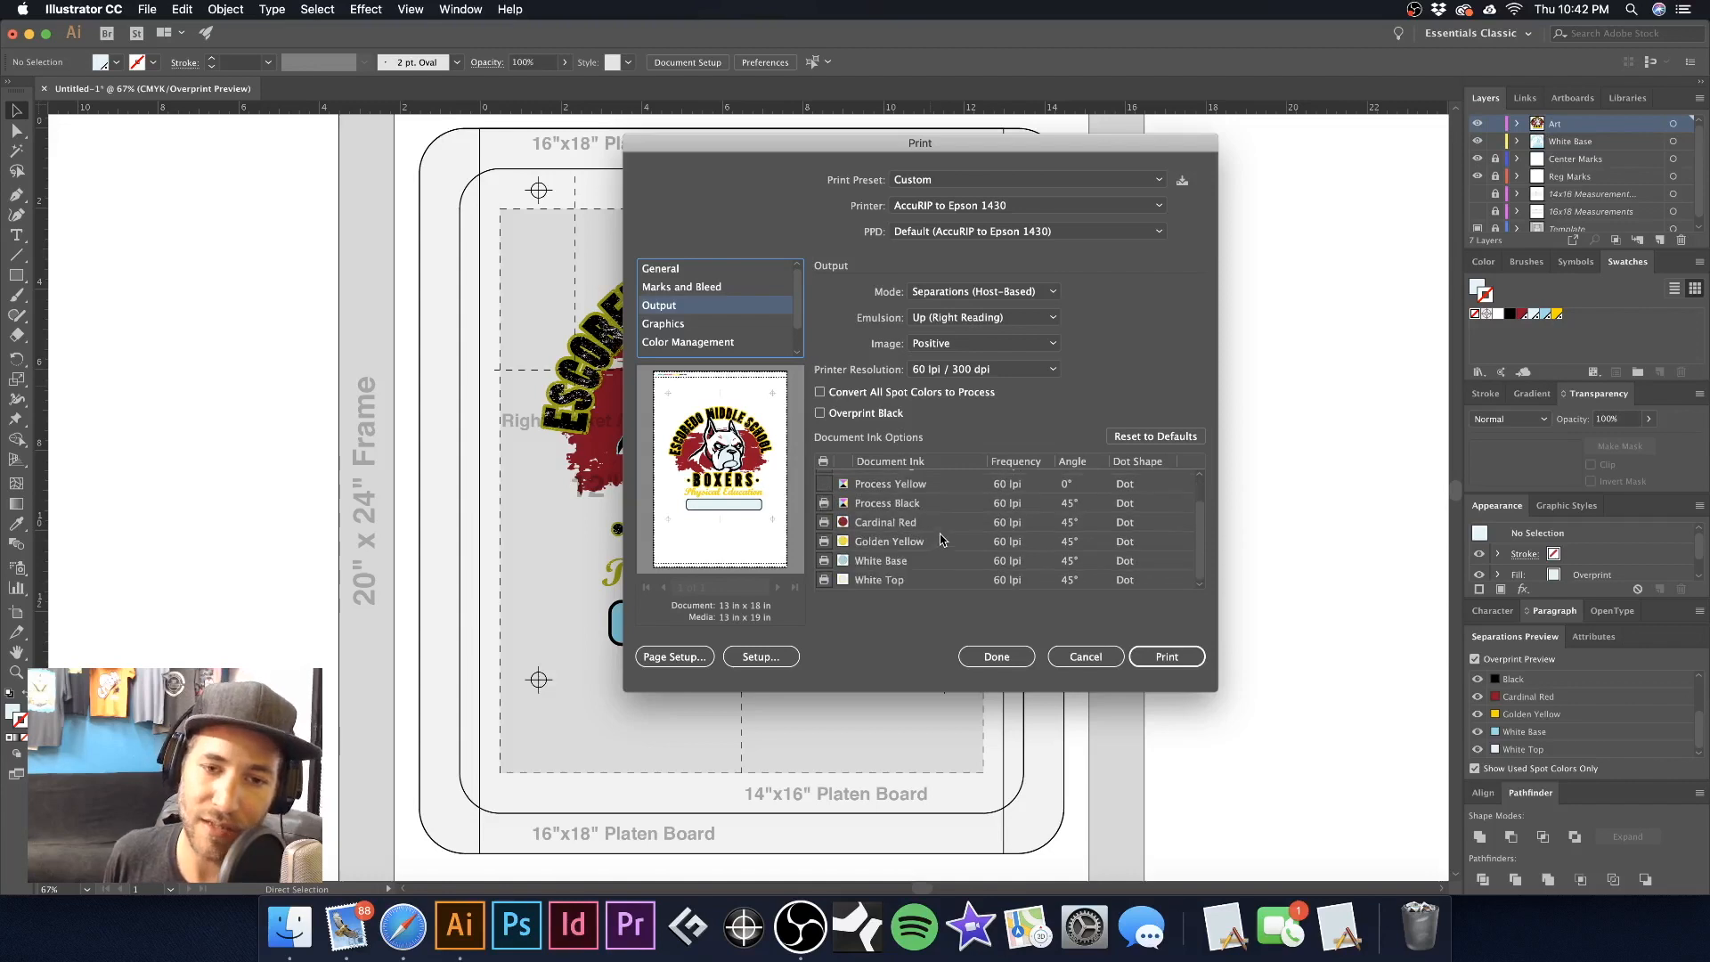
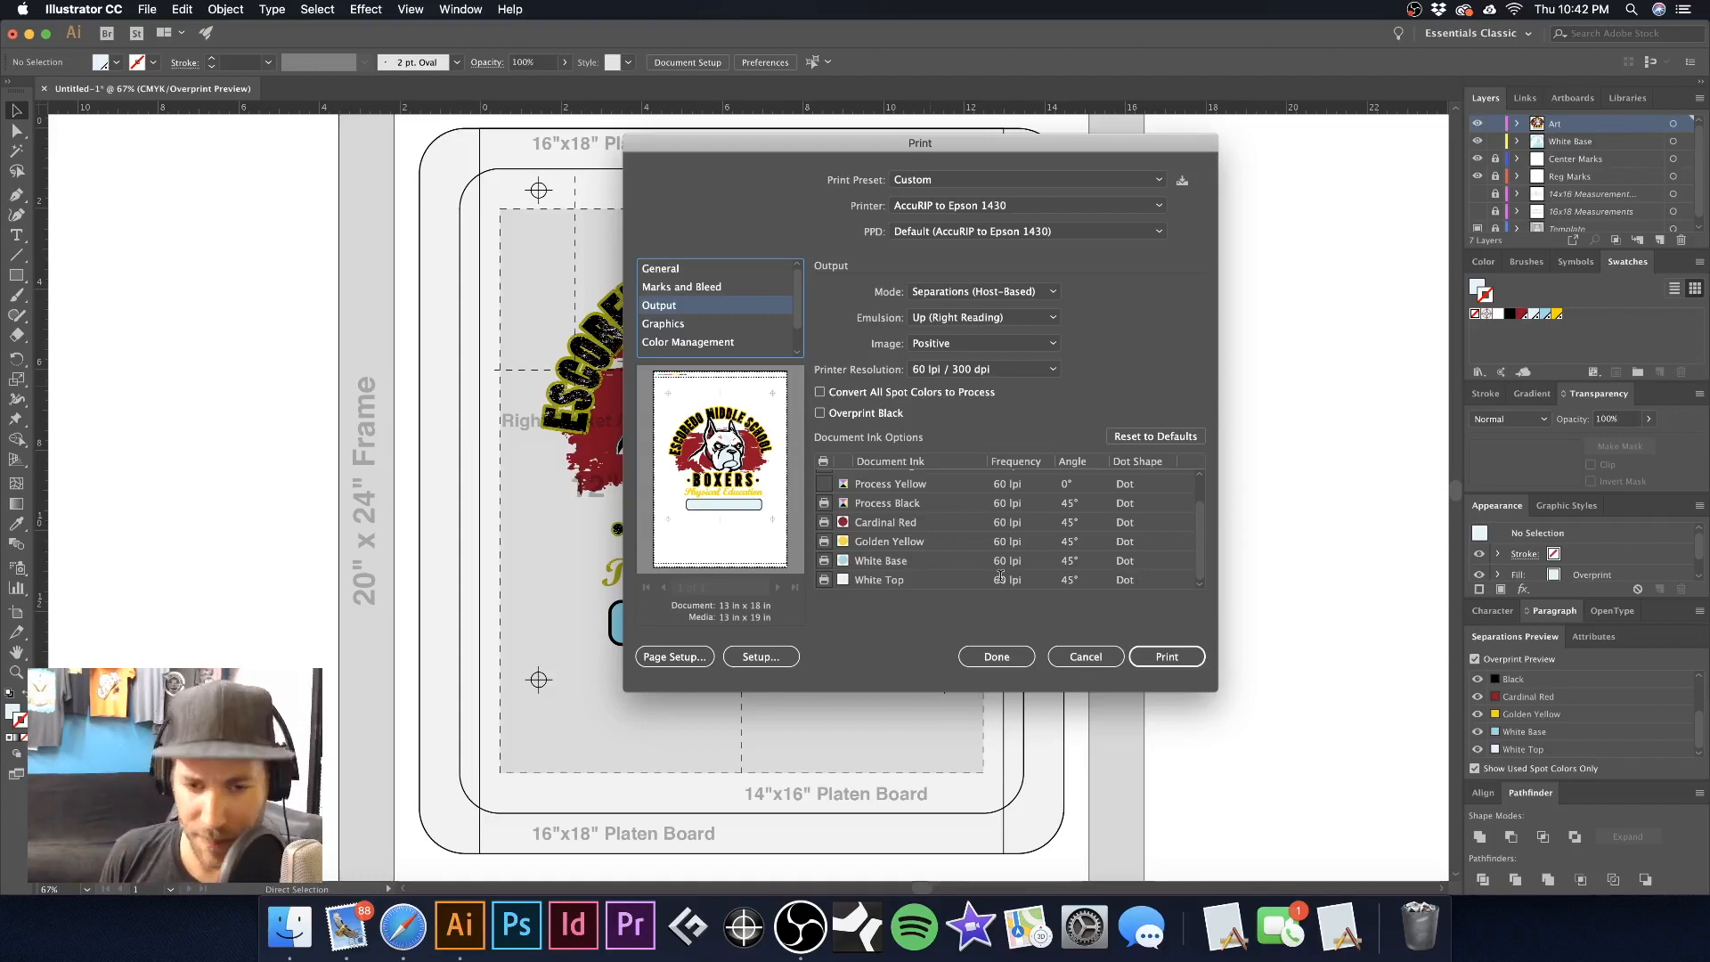
scroll(995, 570, up, 2)
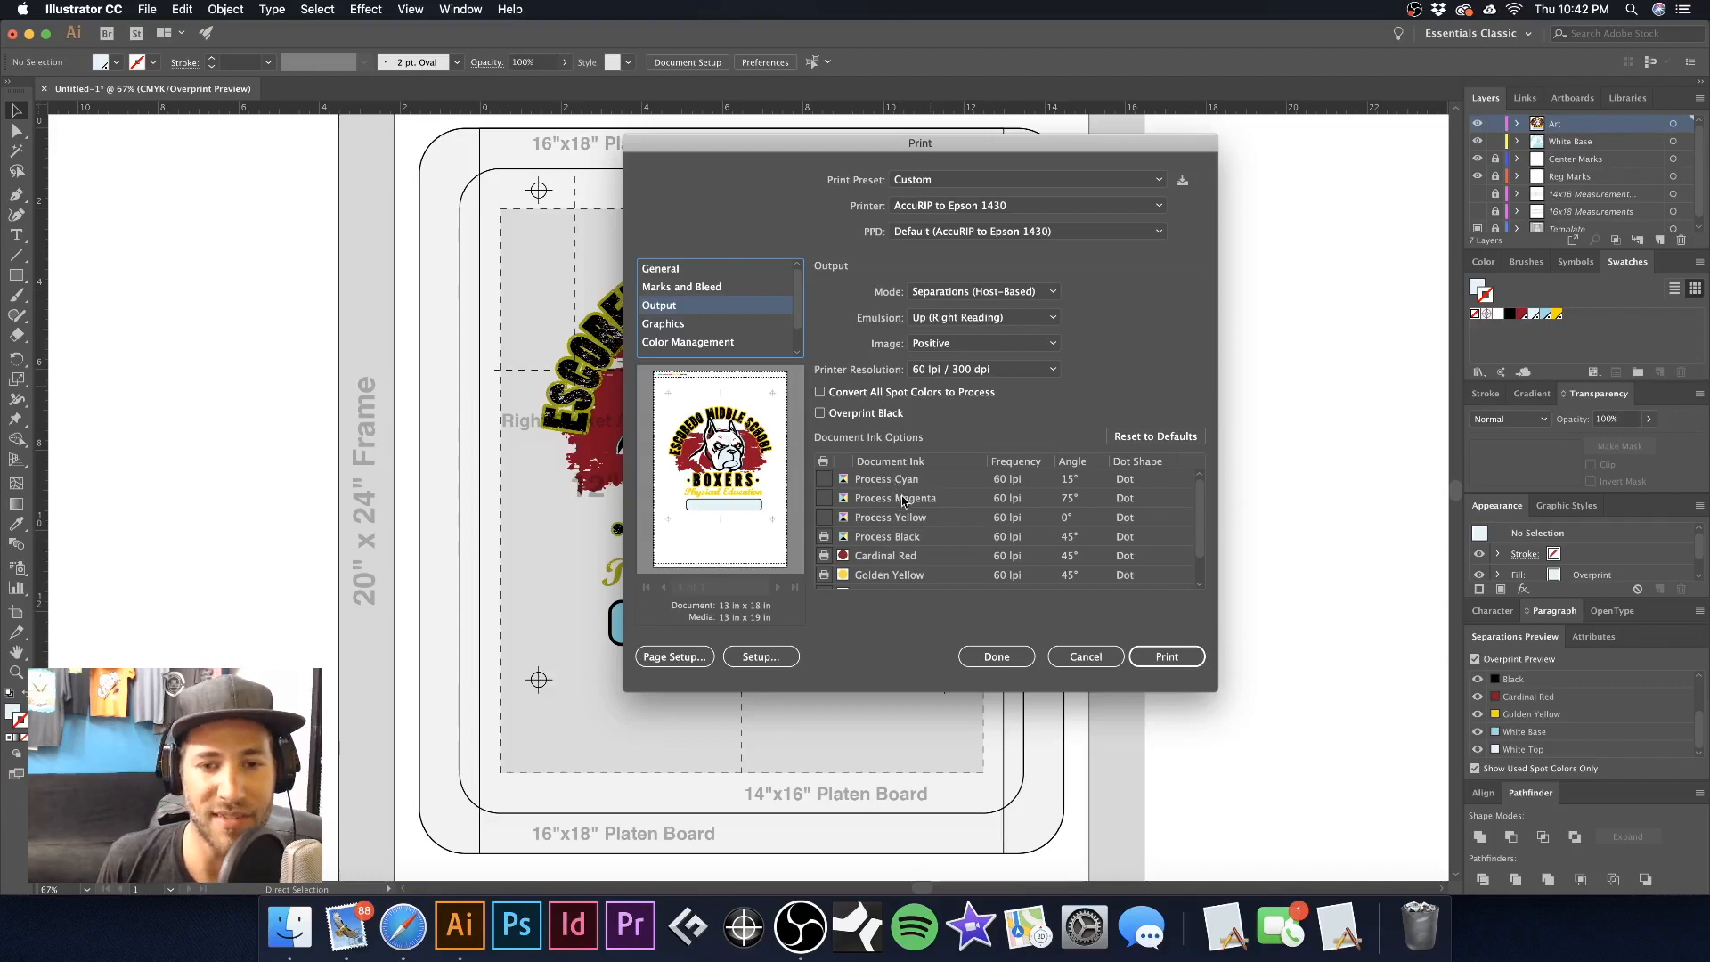
click(982, 657)
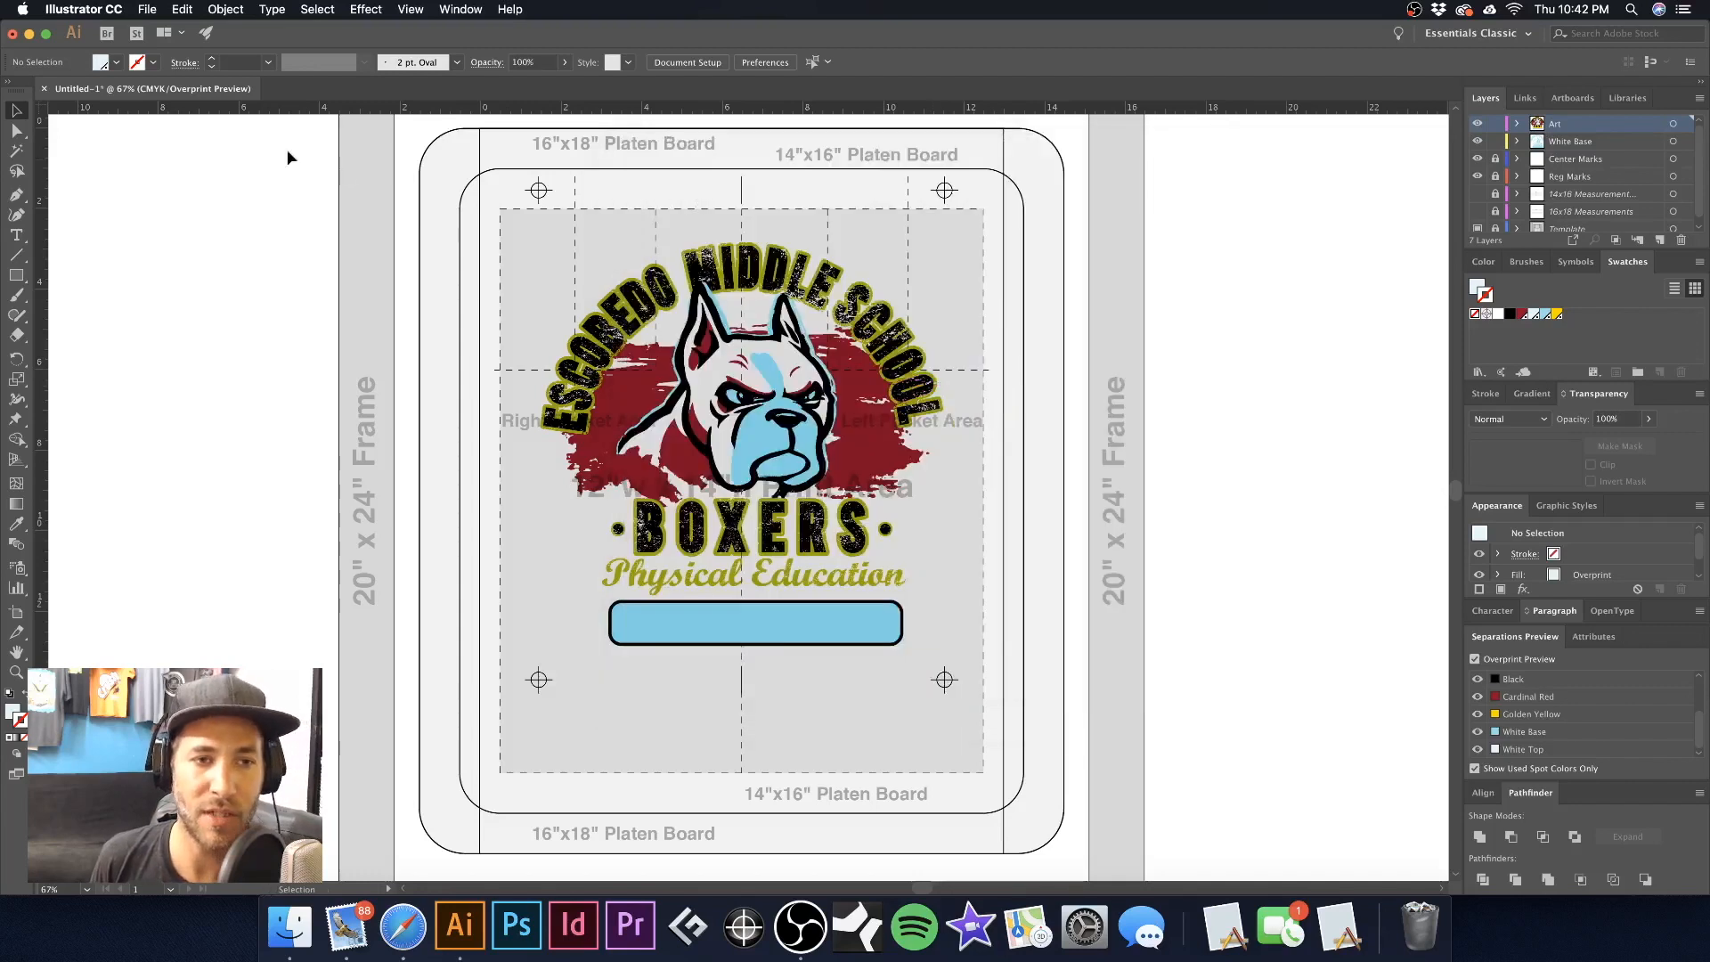
Draw a test rectangle about 2.47 by 1.86 in across the print area's upper right edge with a C 83, M 38, Y 47, K 0 stroke
click(15, 276)
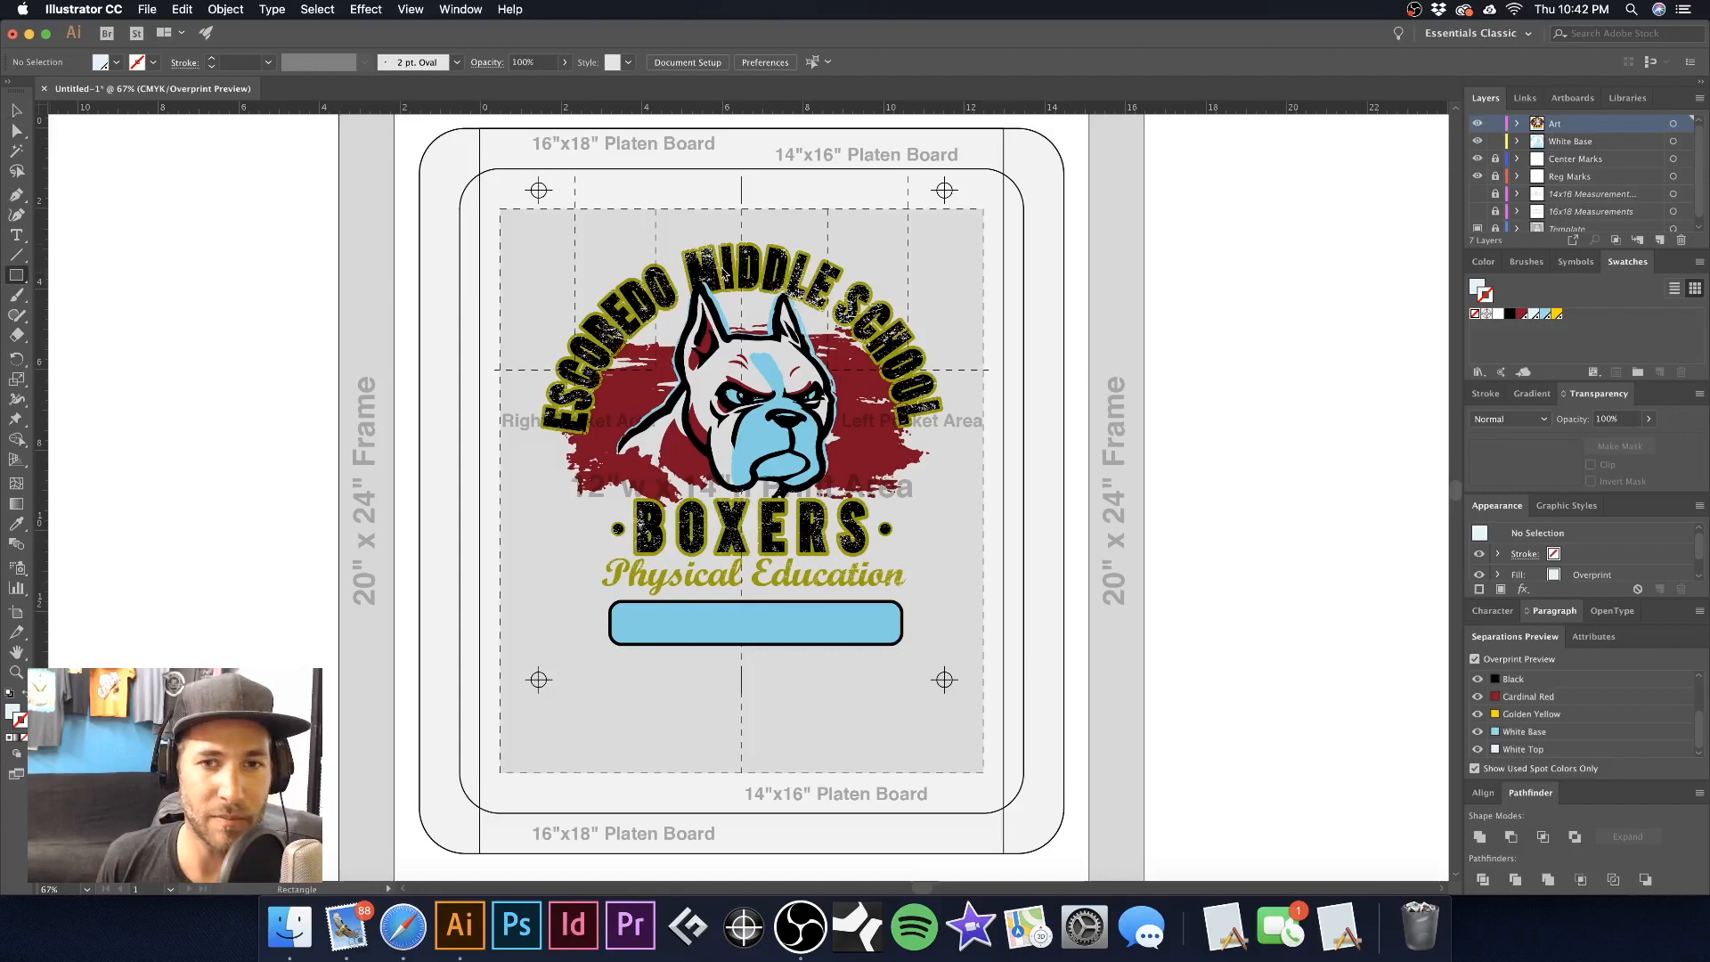
drag(929, 234, 1028, 307)
click(1485, 263)
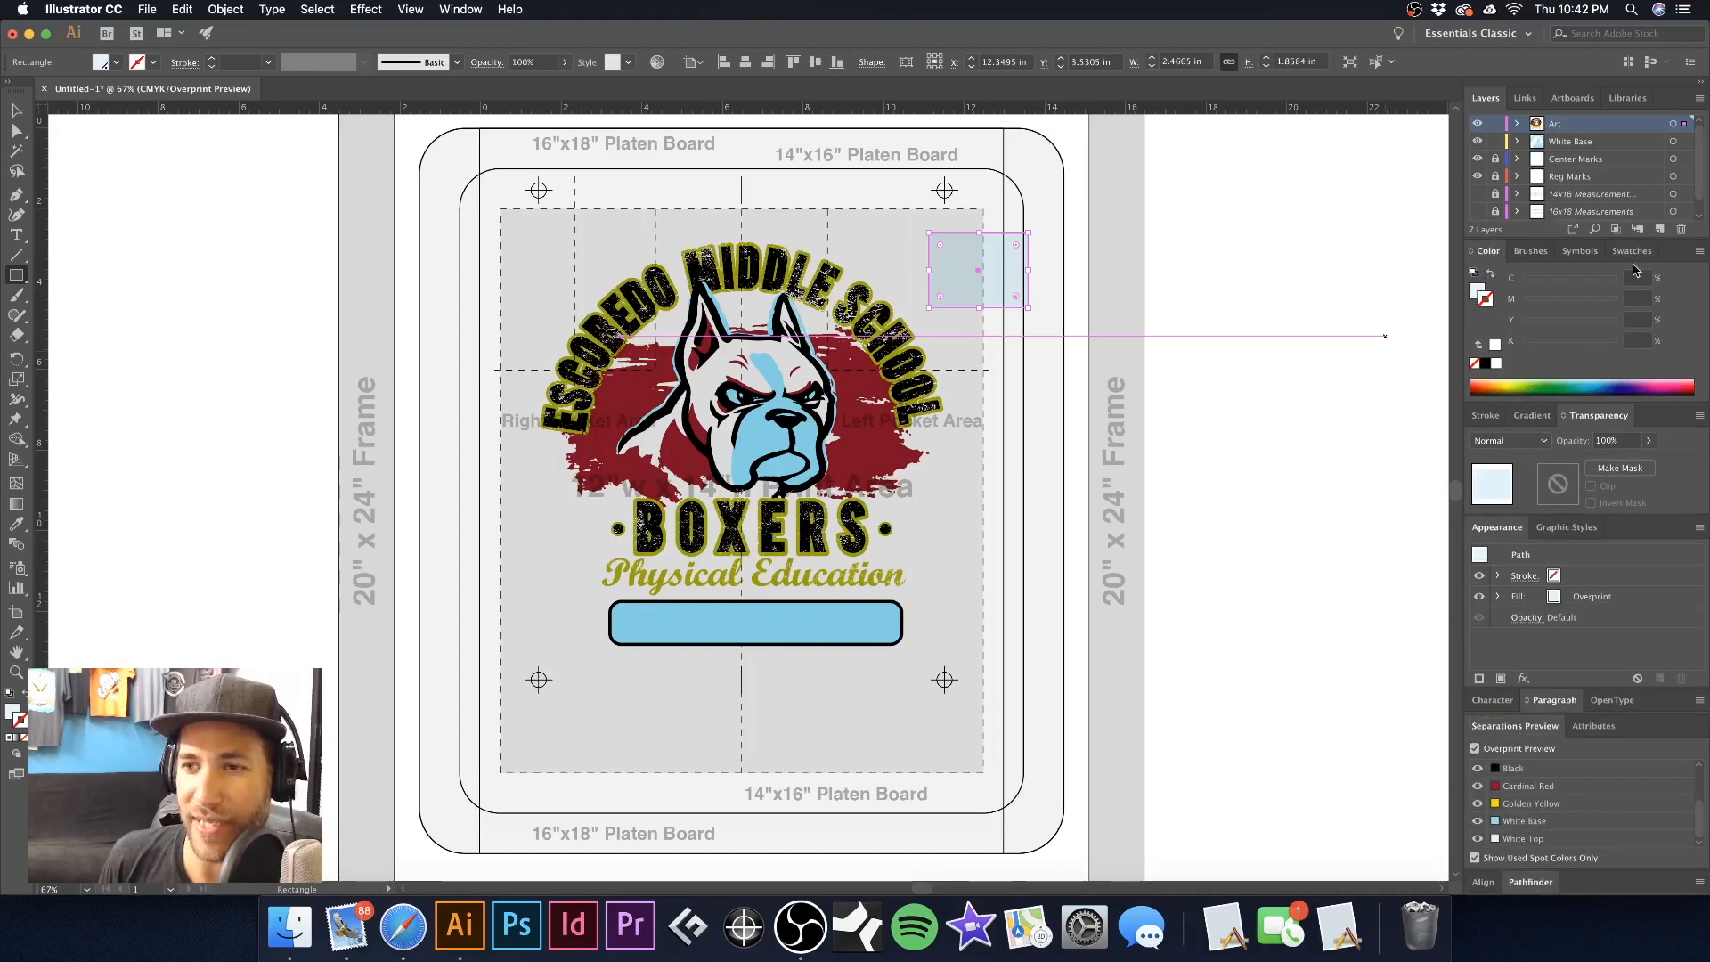
click(1551, 382)
drag(1522, 345, 1514, 344)
mouse_move(1617, 328)
mouse_down()
mouse_move(1558, 309)
mouse_move(1598, 291)
mouse_up()
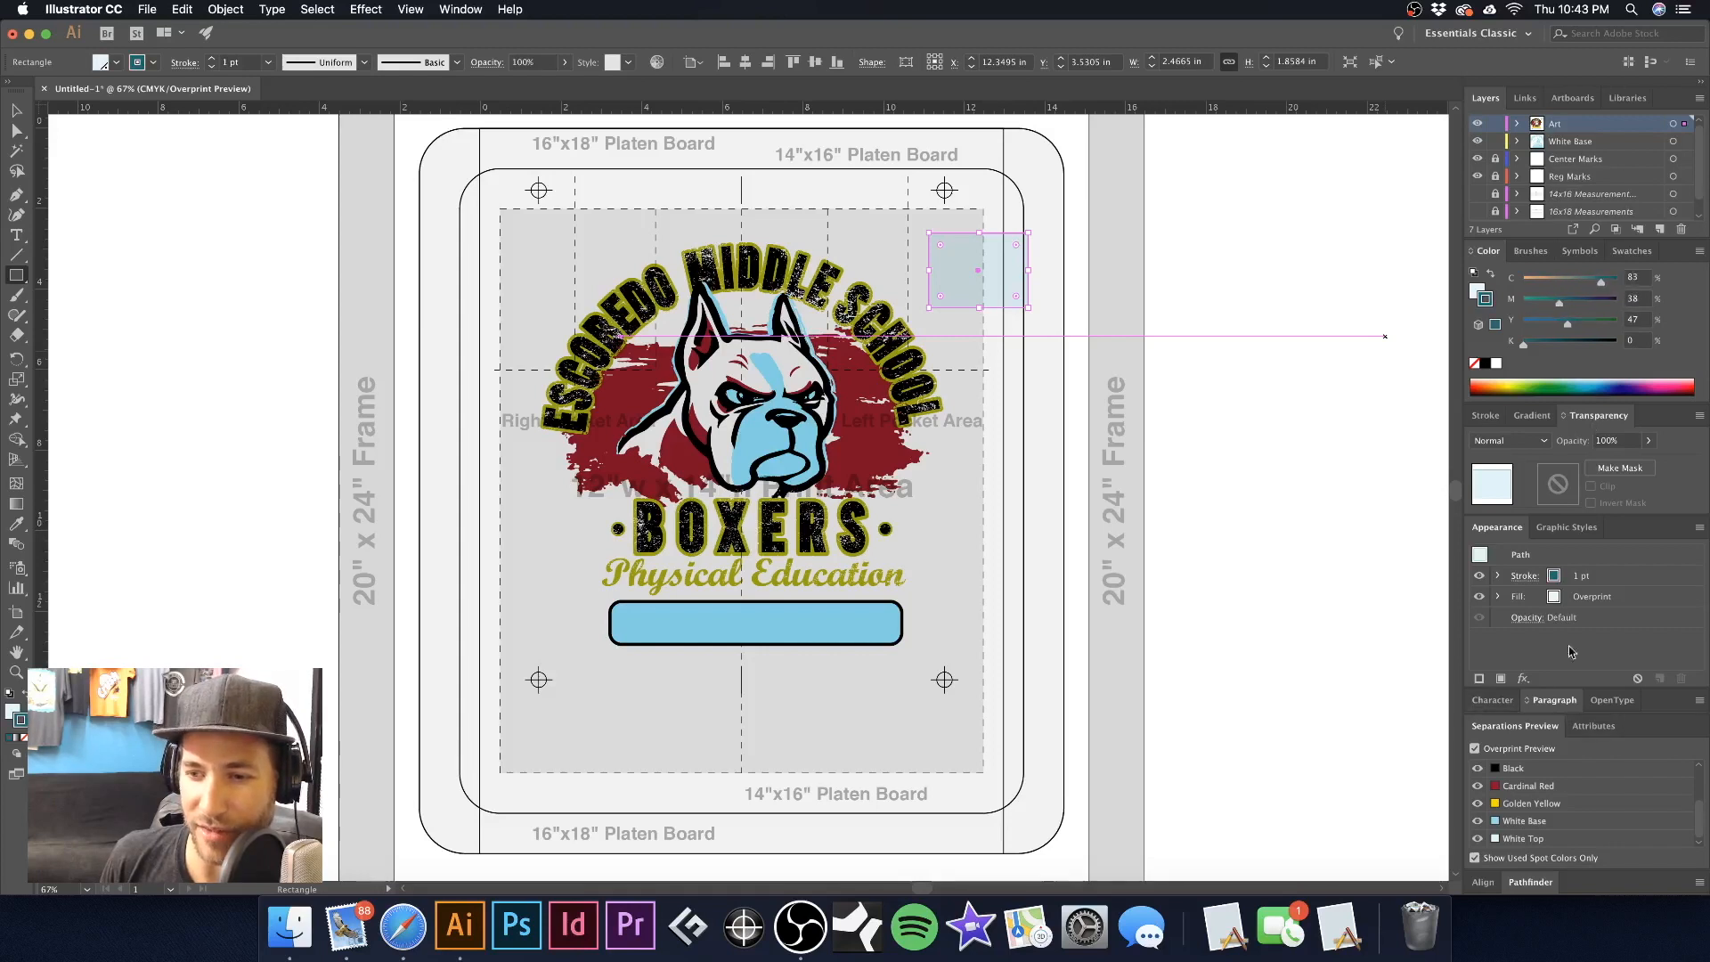
click(16, 111)
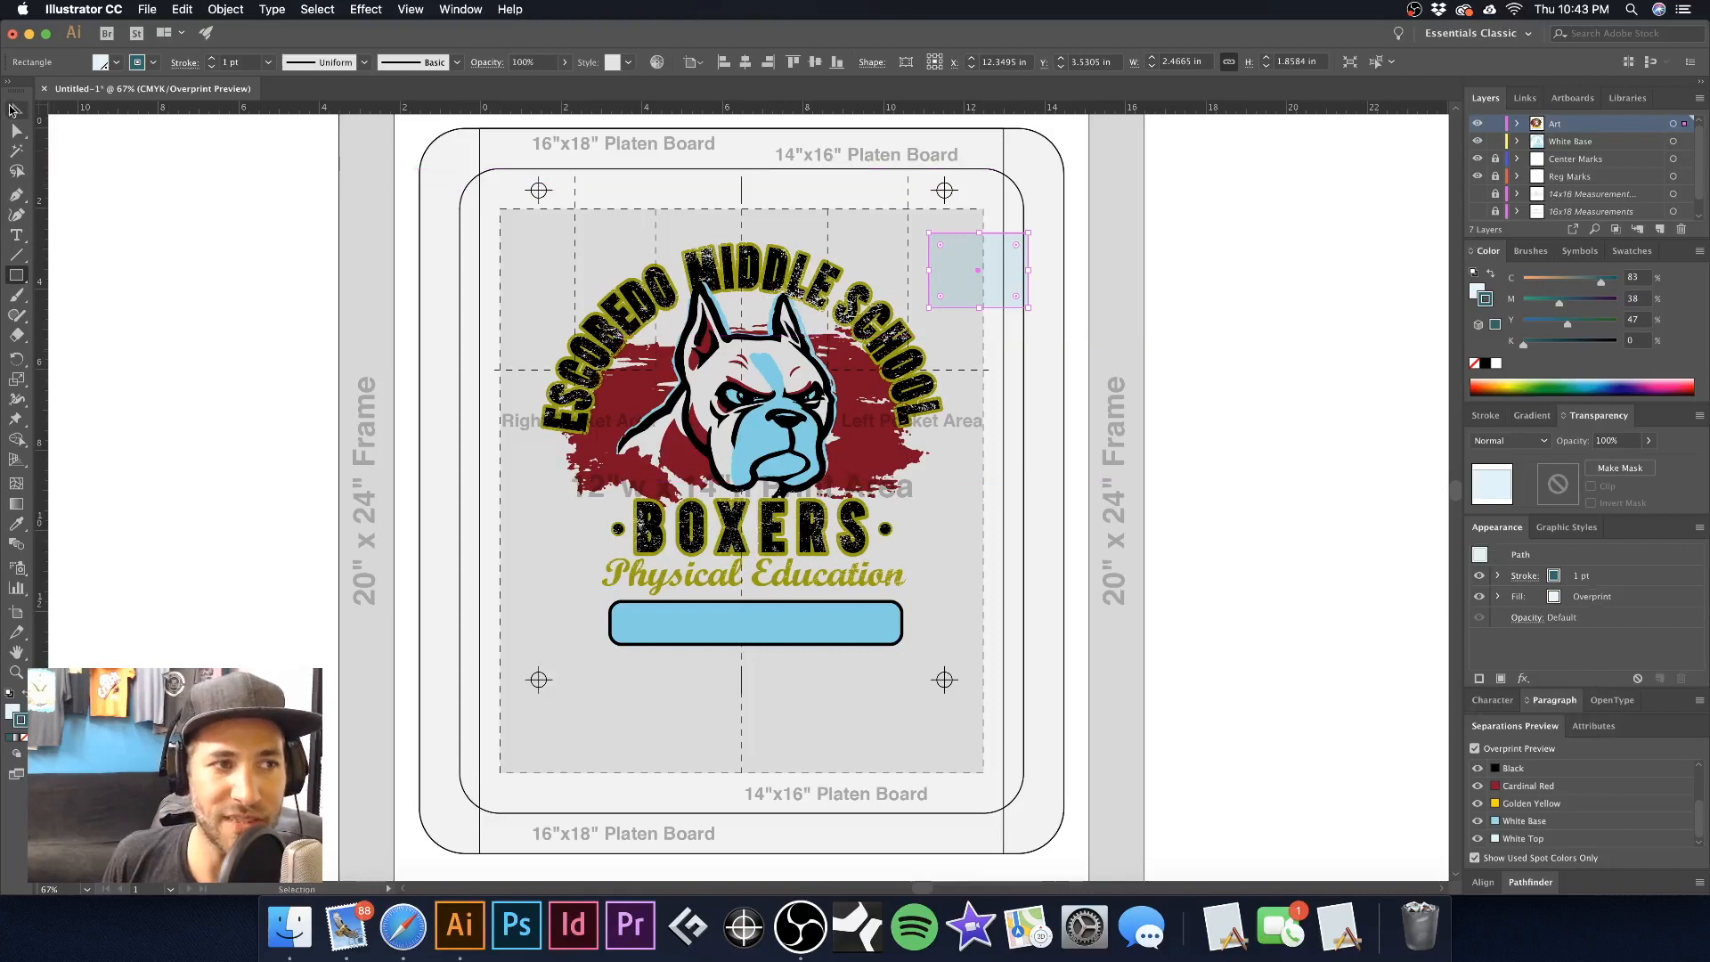
click(1342, 420)
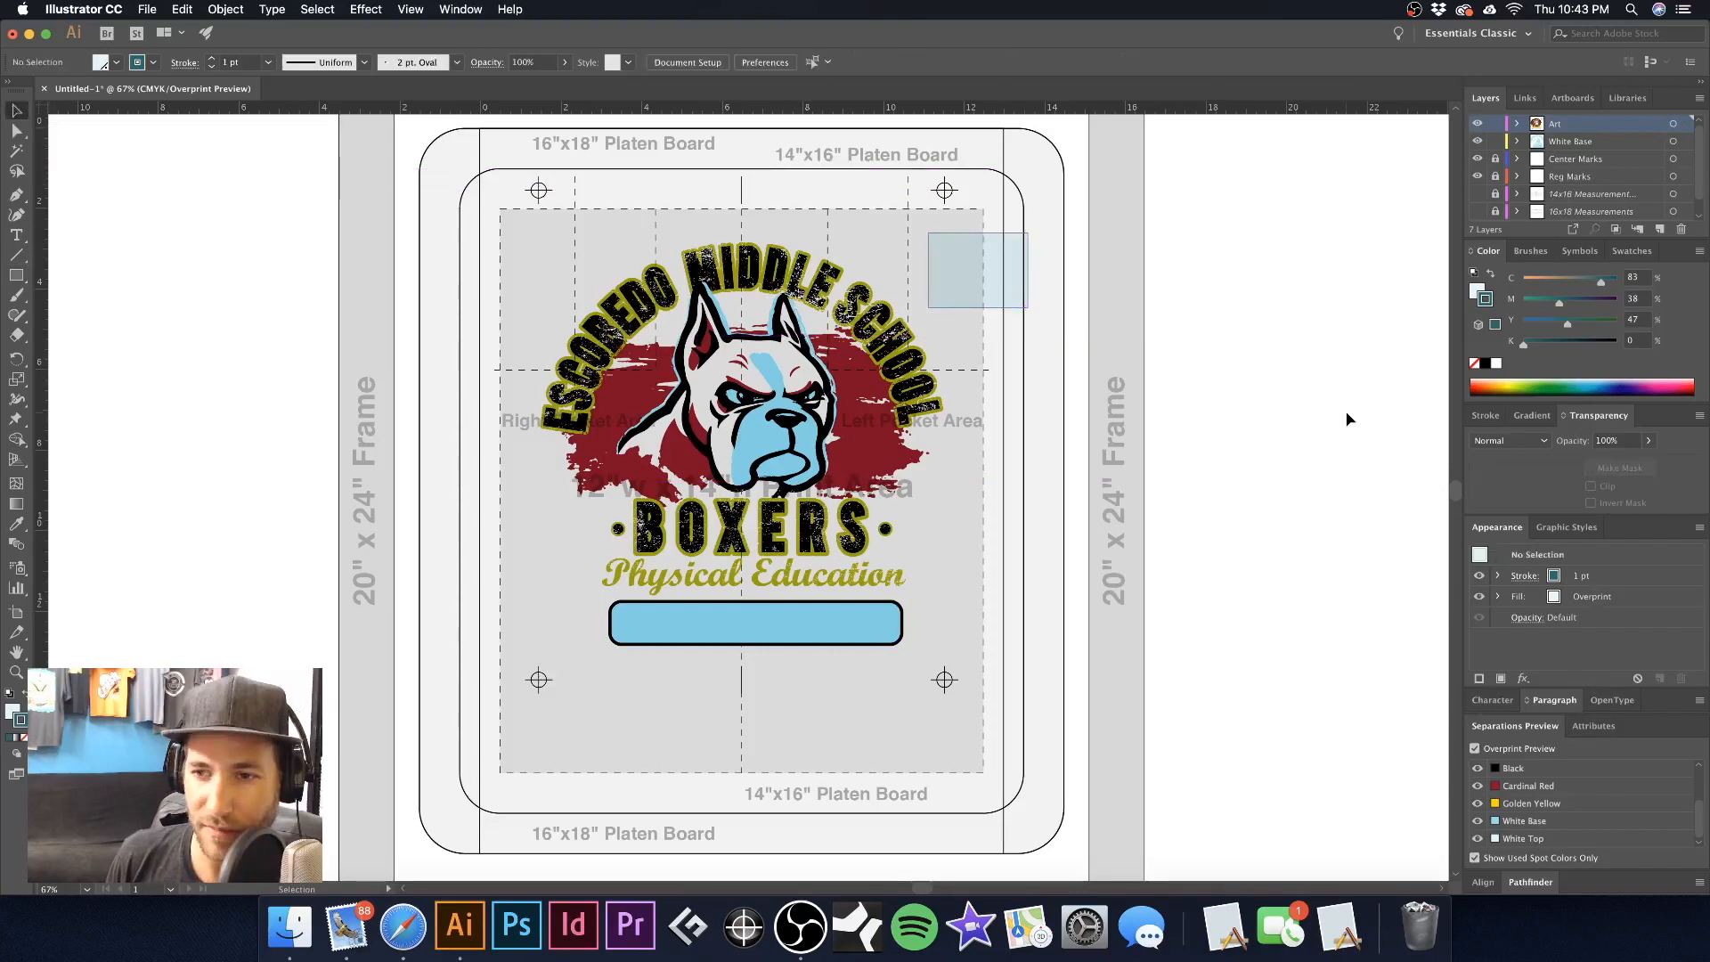
Hide the CMYK process inks in the separations preview, leaving only the spot colors displayed
scroll(1585, 771, up, 3)
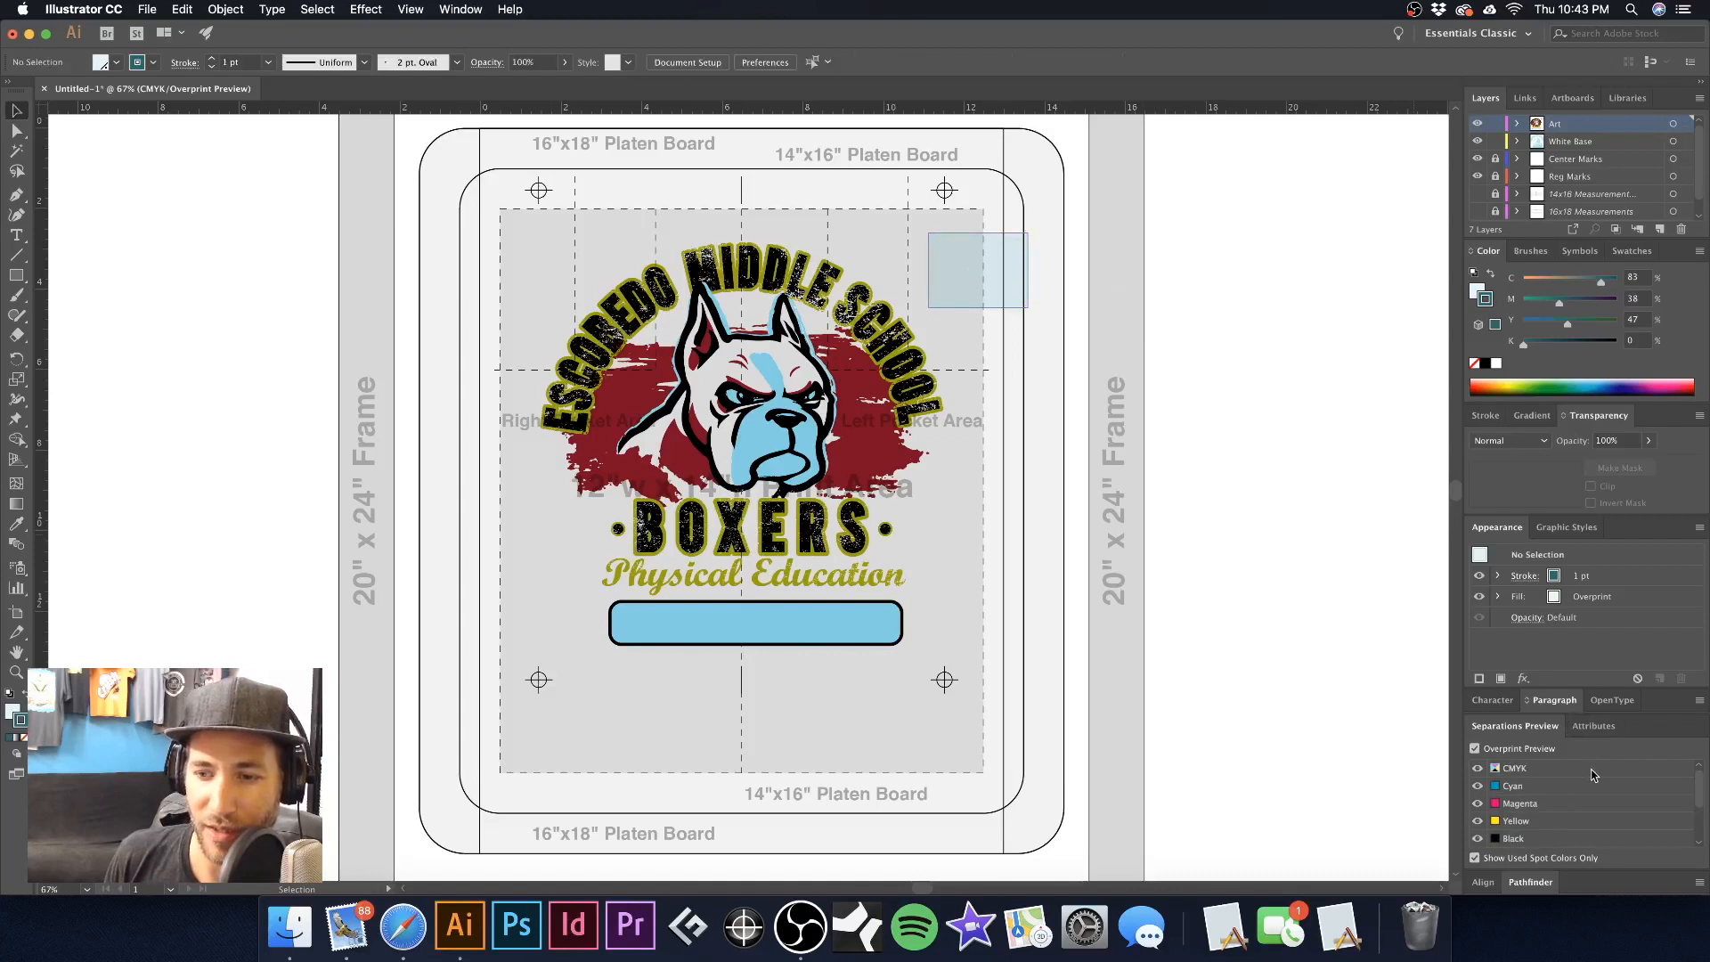
scroll(1559, 776, down, 3)
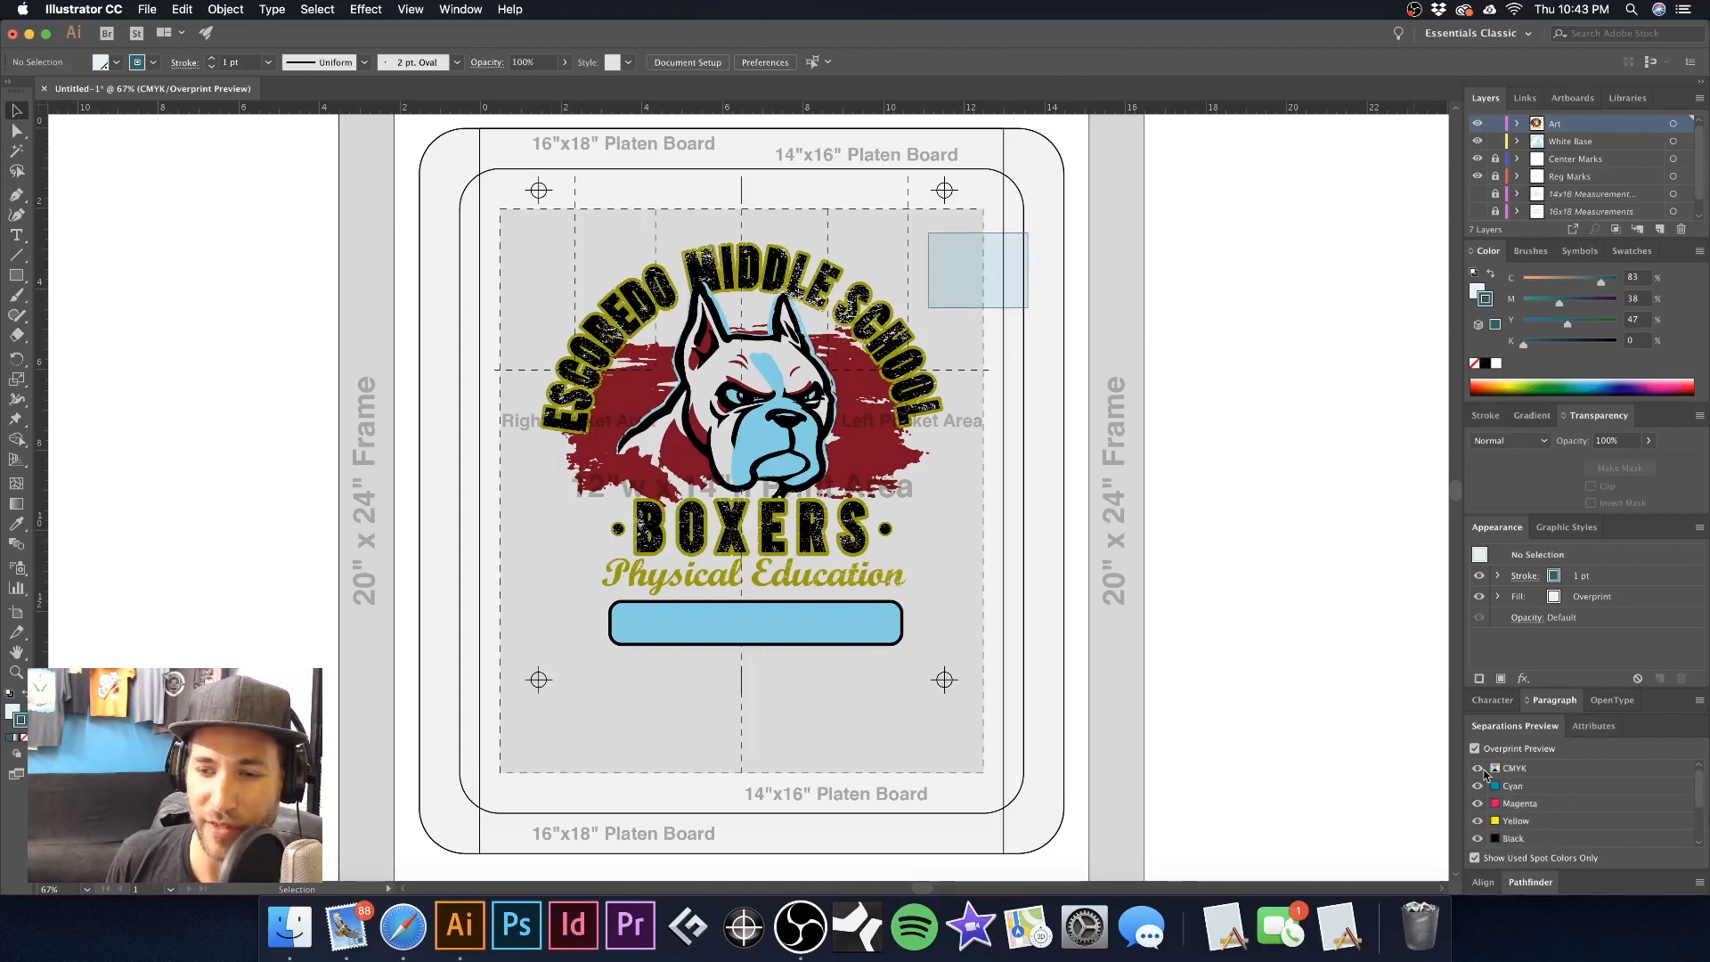
click(1478, 768)
Swap the test rectangle's fill and stroke colors and set its stroke to None
click(990, 259)
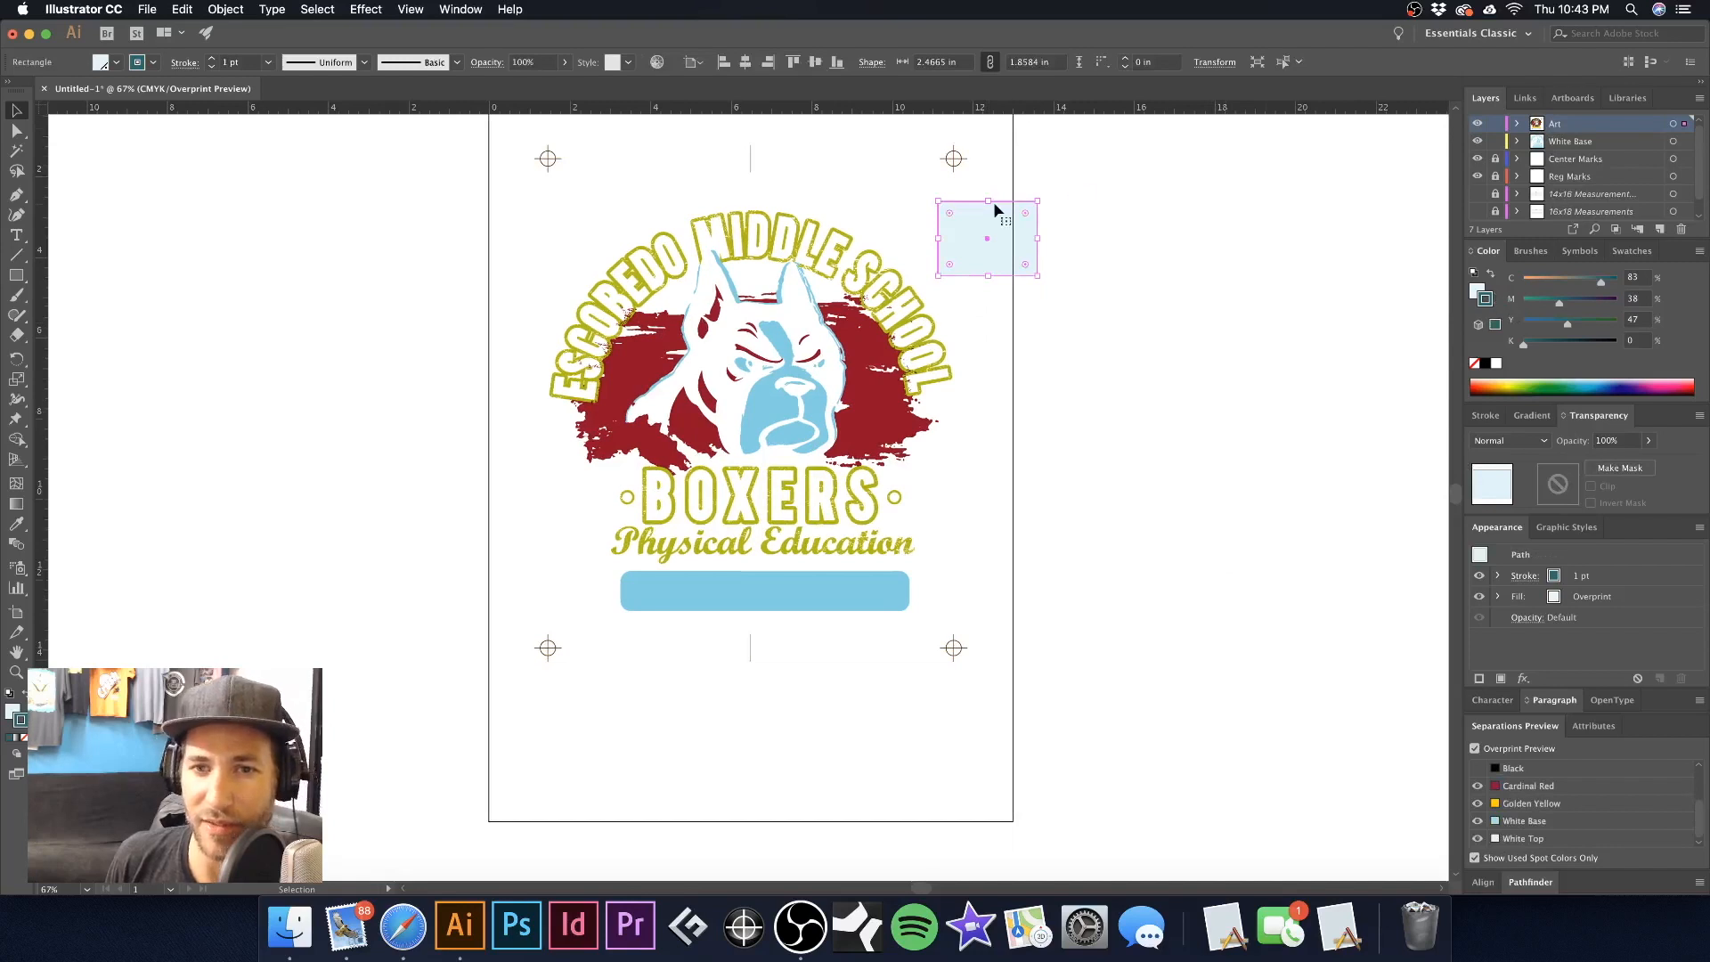
click(1490, 275)
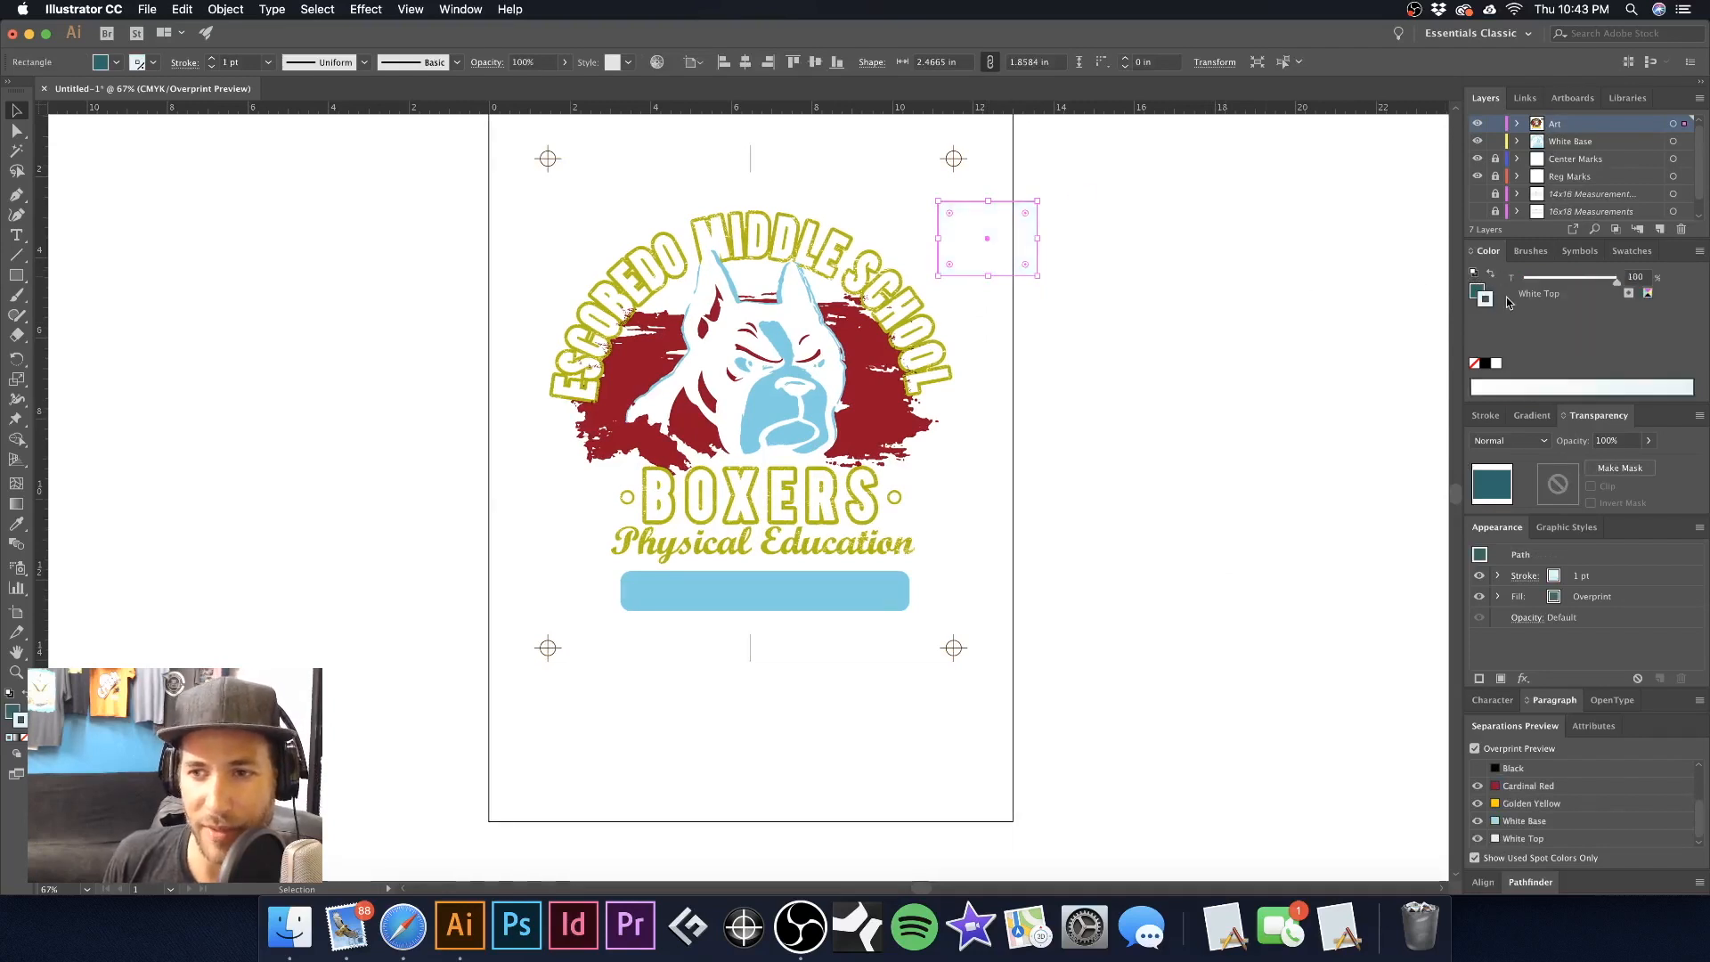
click(1474, 363)
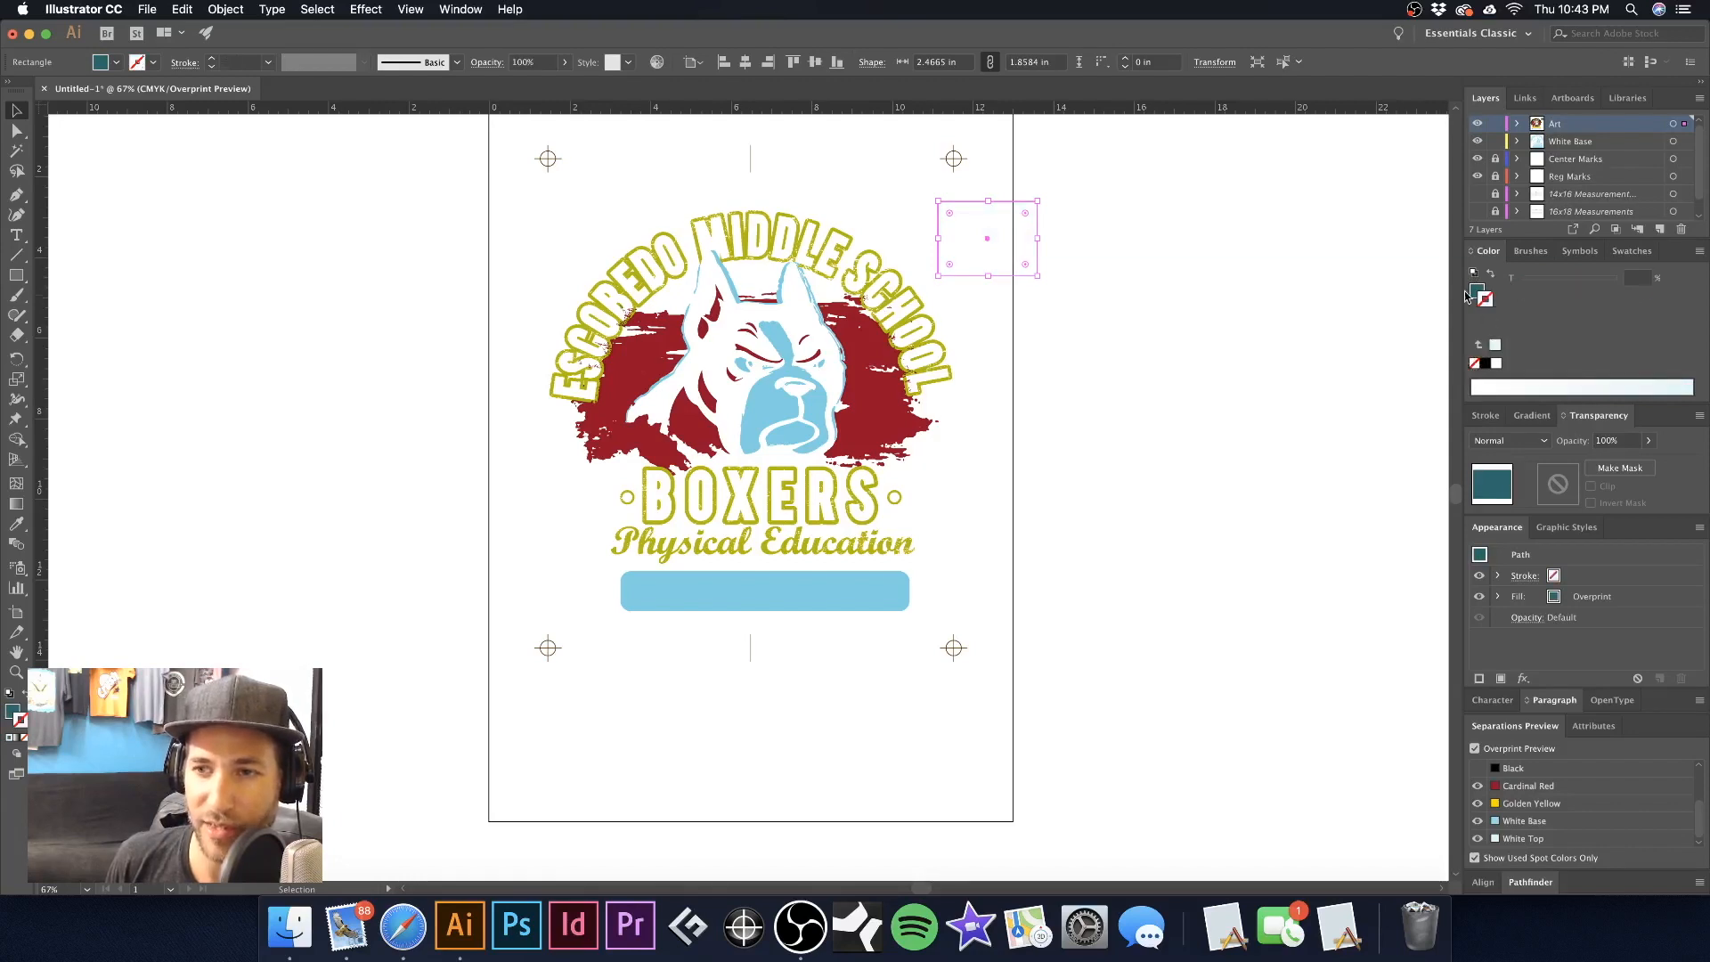
Show the CMYK process inks again in the separations preview and inspect the deselected test rectangle up close
scroll(1522, 783, up, 3)
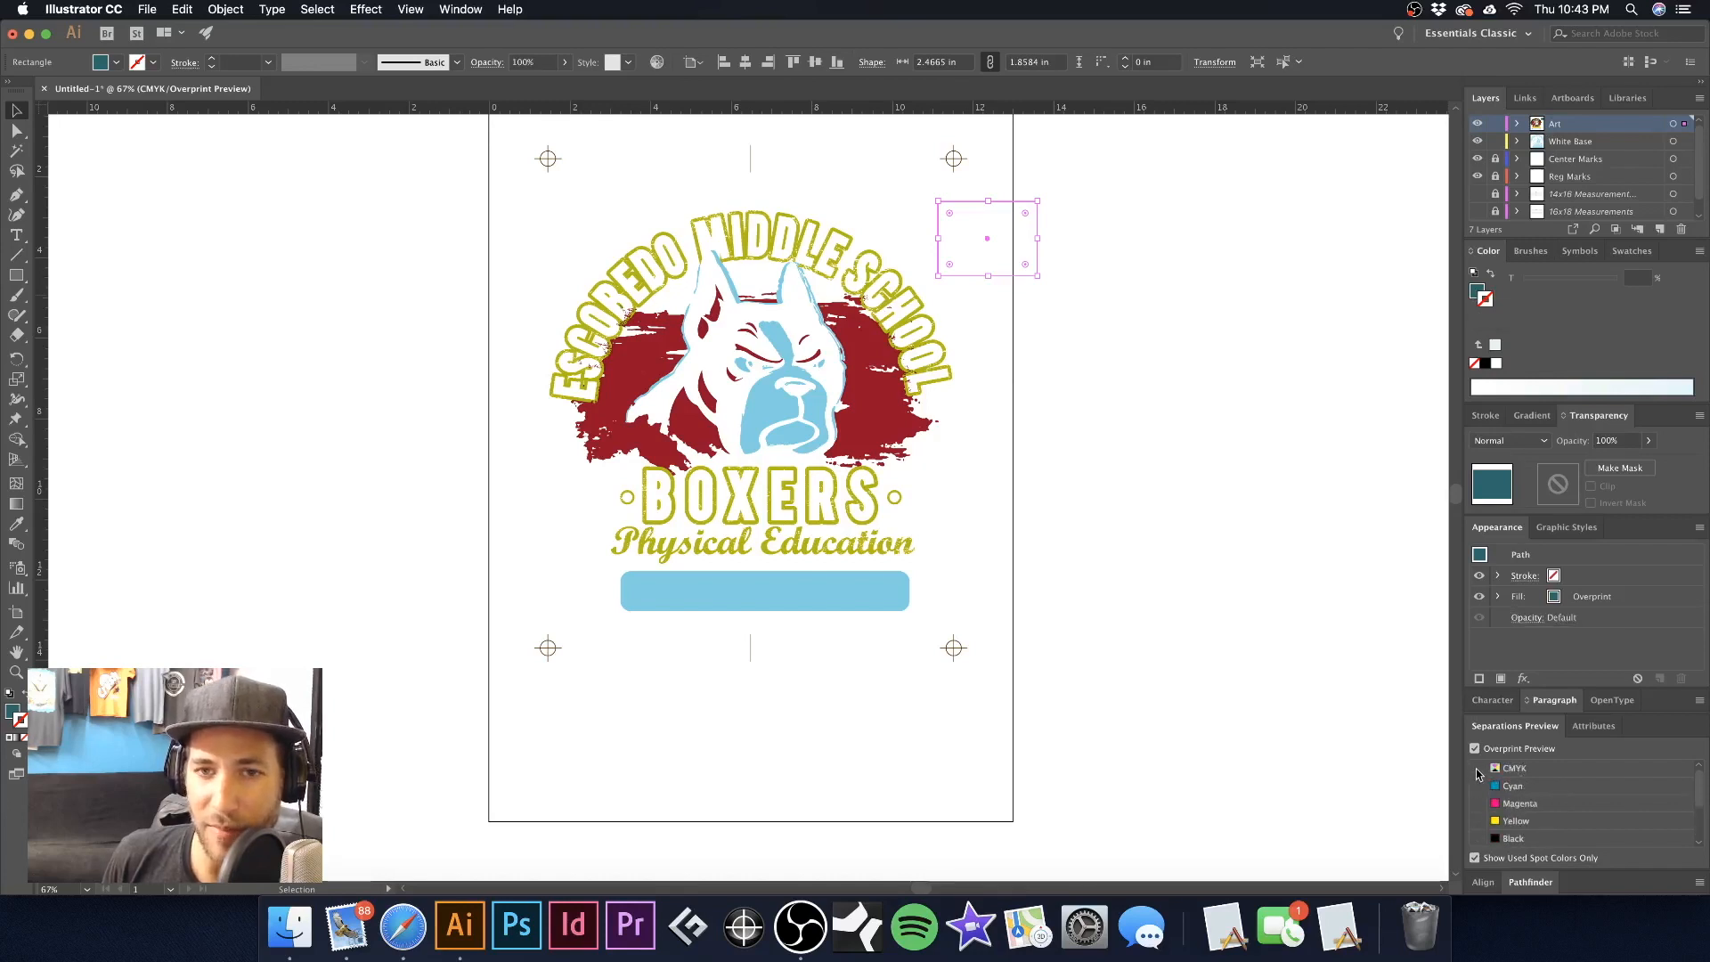
click(1479, 771)
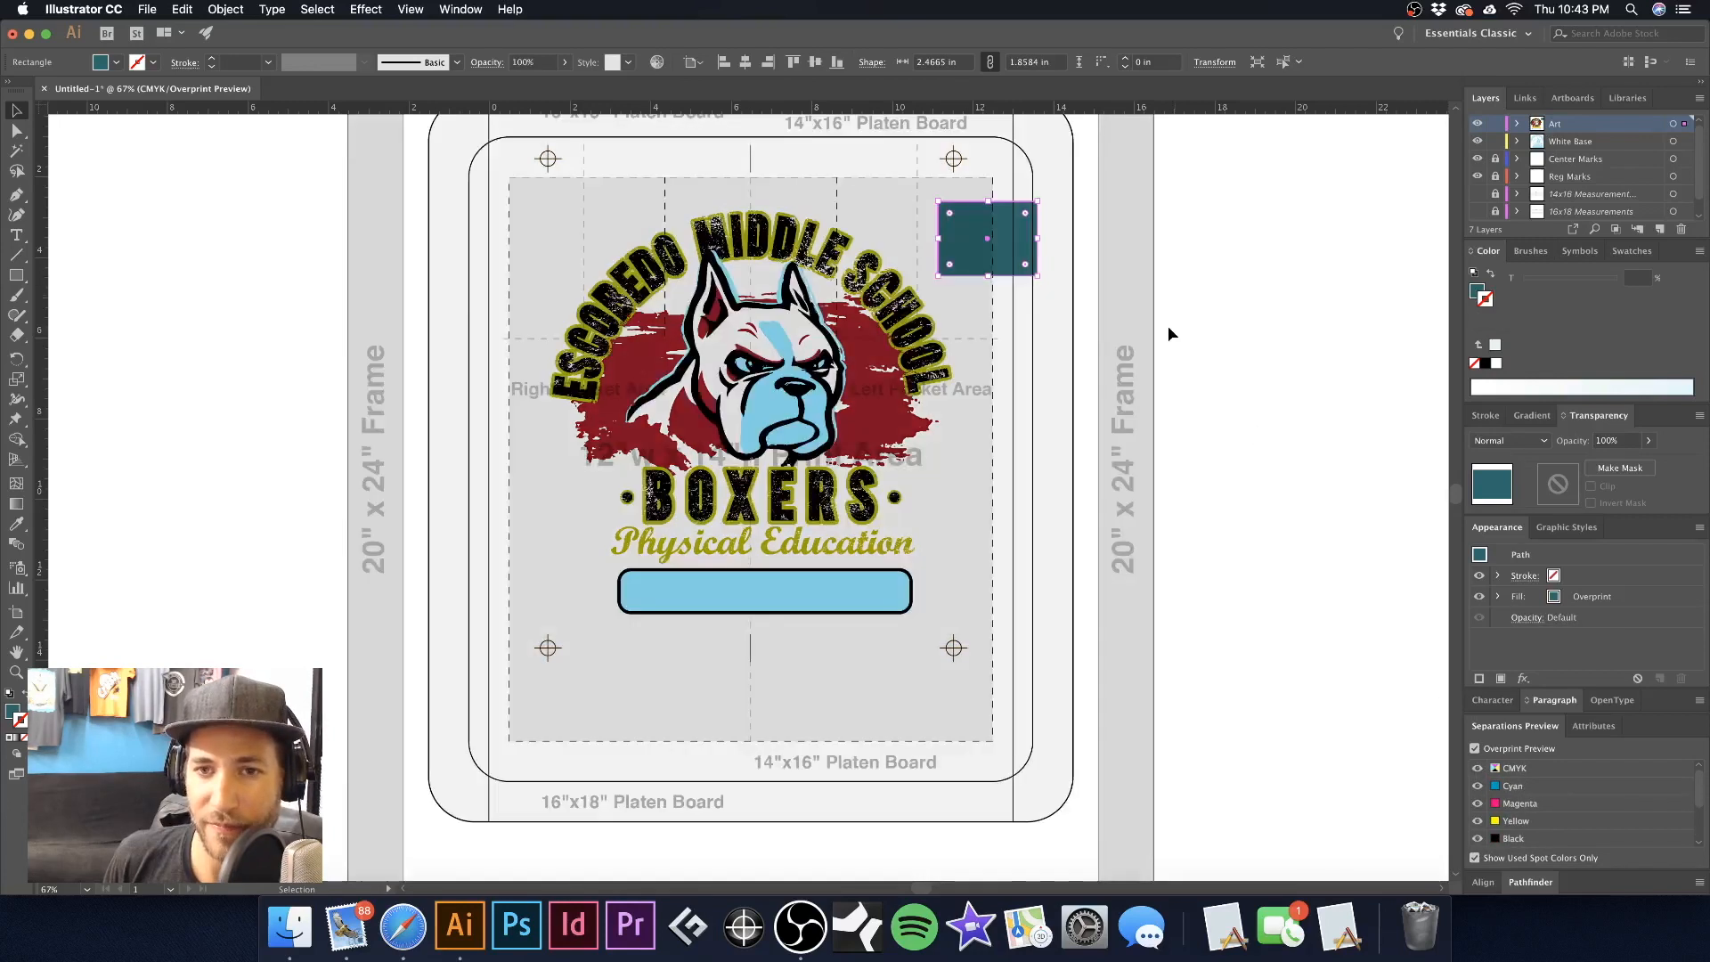
click(1168, 309)
drag(1051, 261, 1217, 433)
drag(696, 419, 1158, 471)
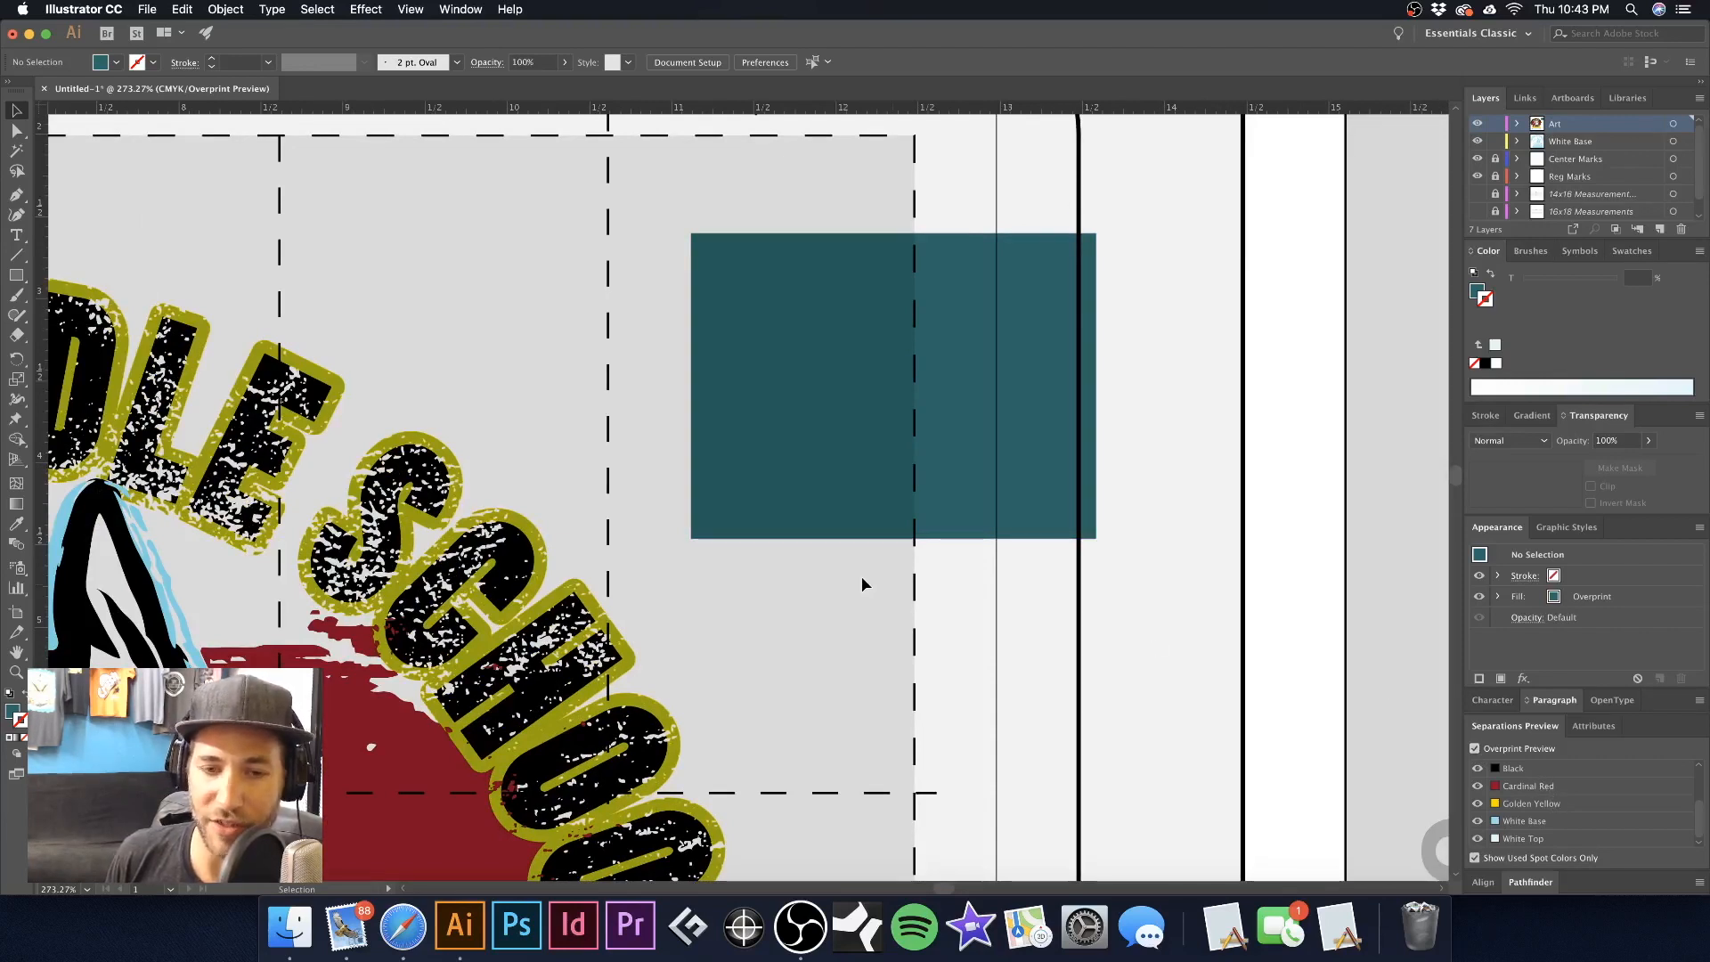
key(super+0)
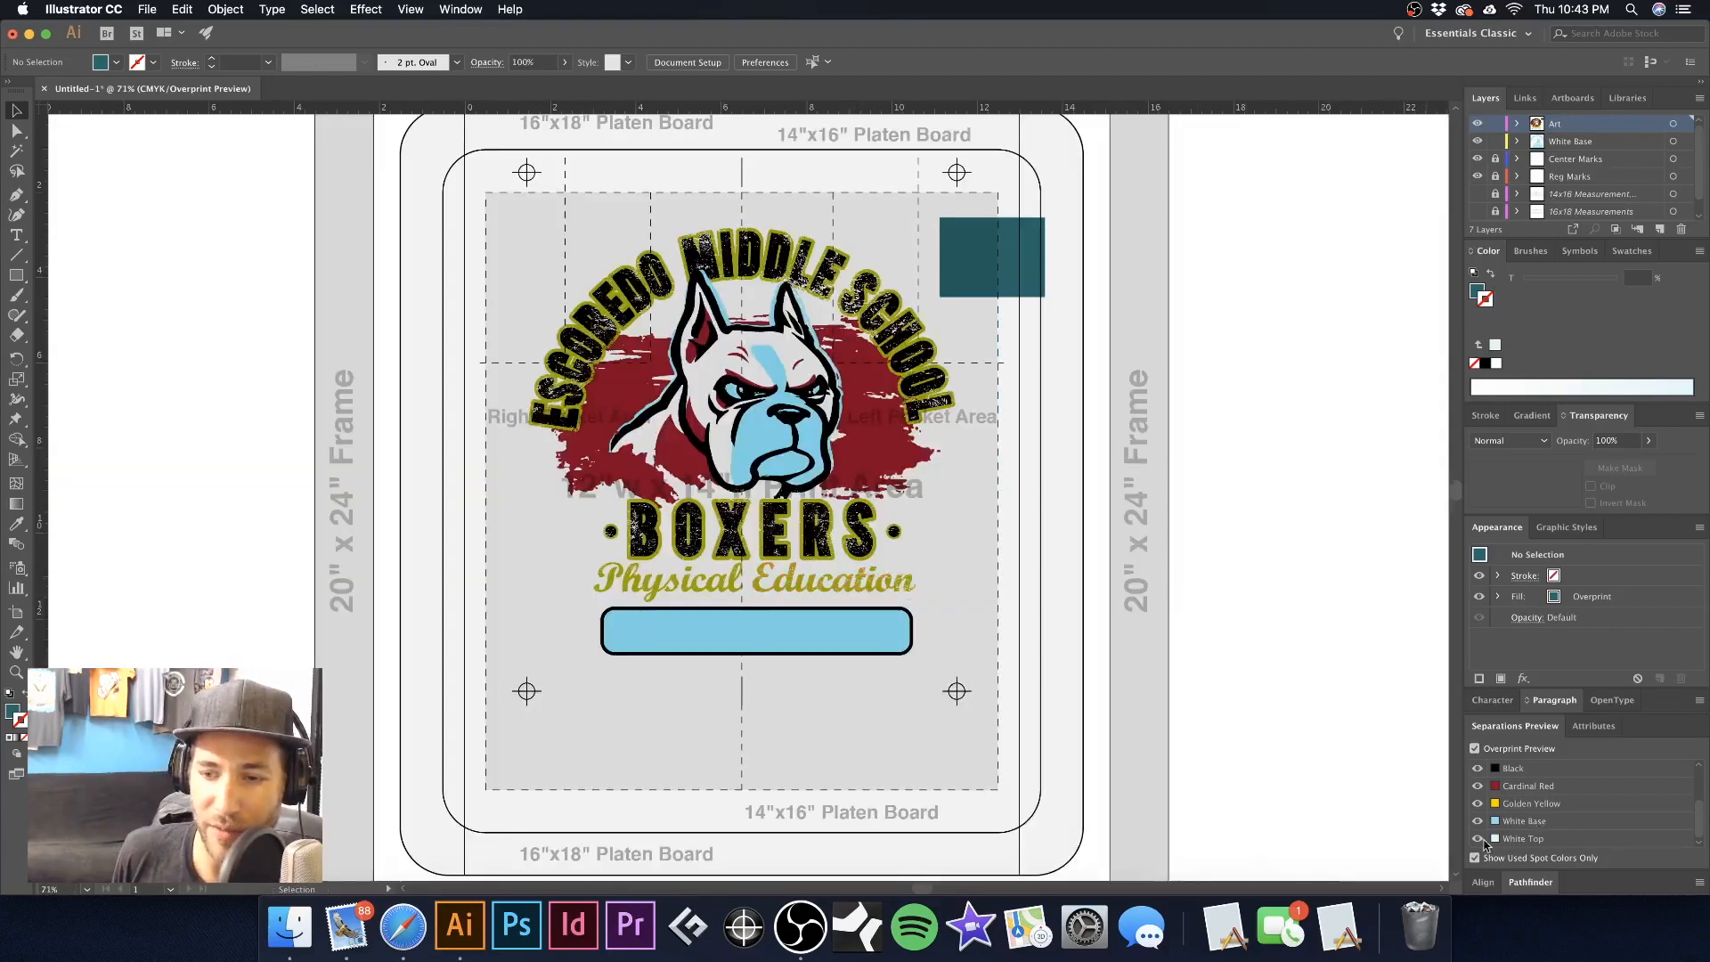
Hide the White Top, White Base, Golden Yellow, Cardinal Red and Black inks in the separations preview
click(1478, 839)
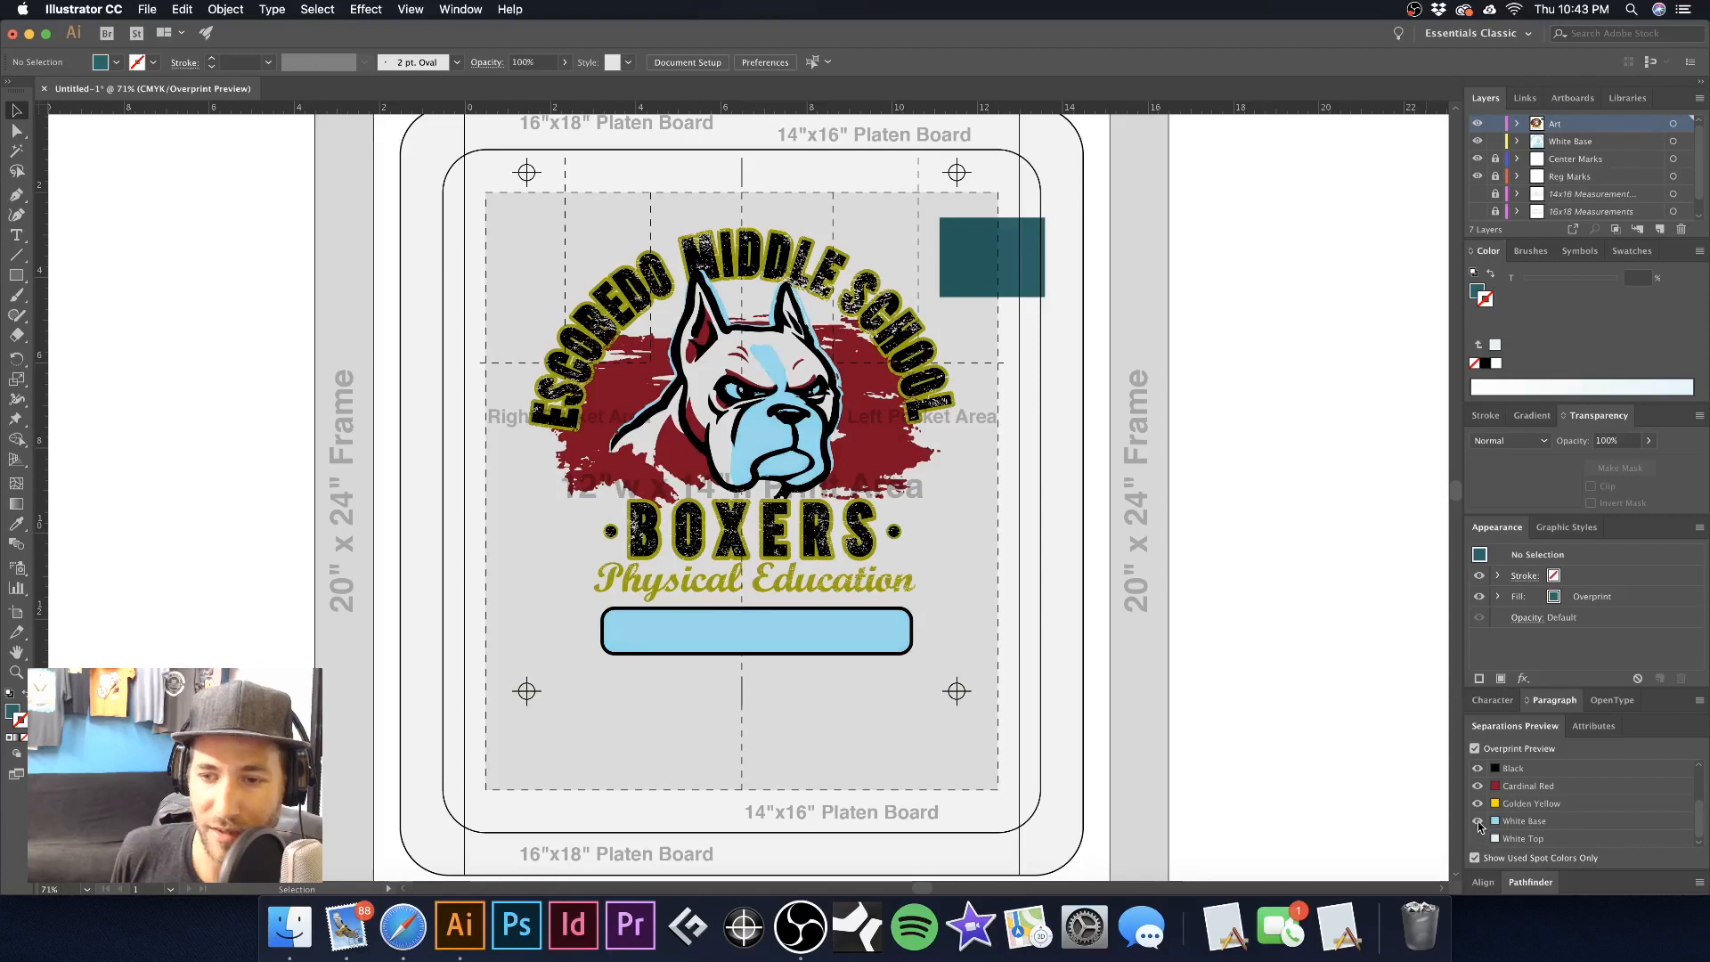
click(1478, 821)
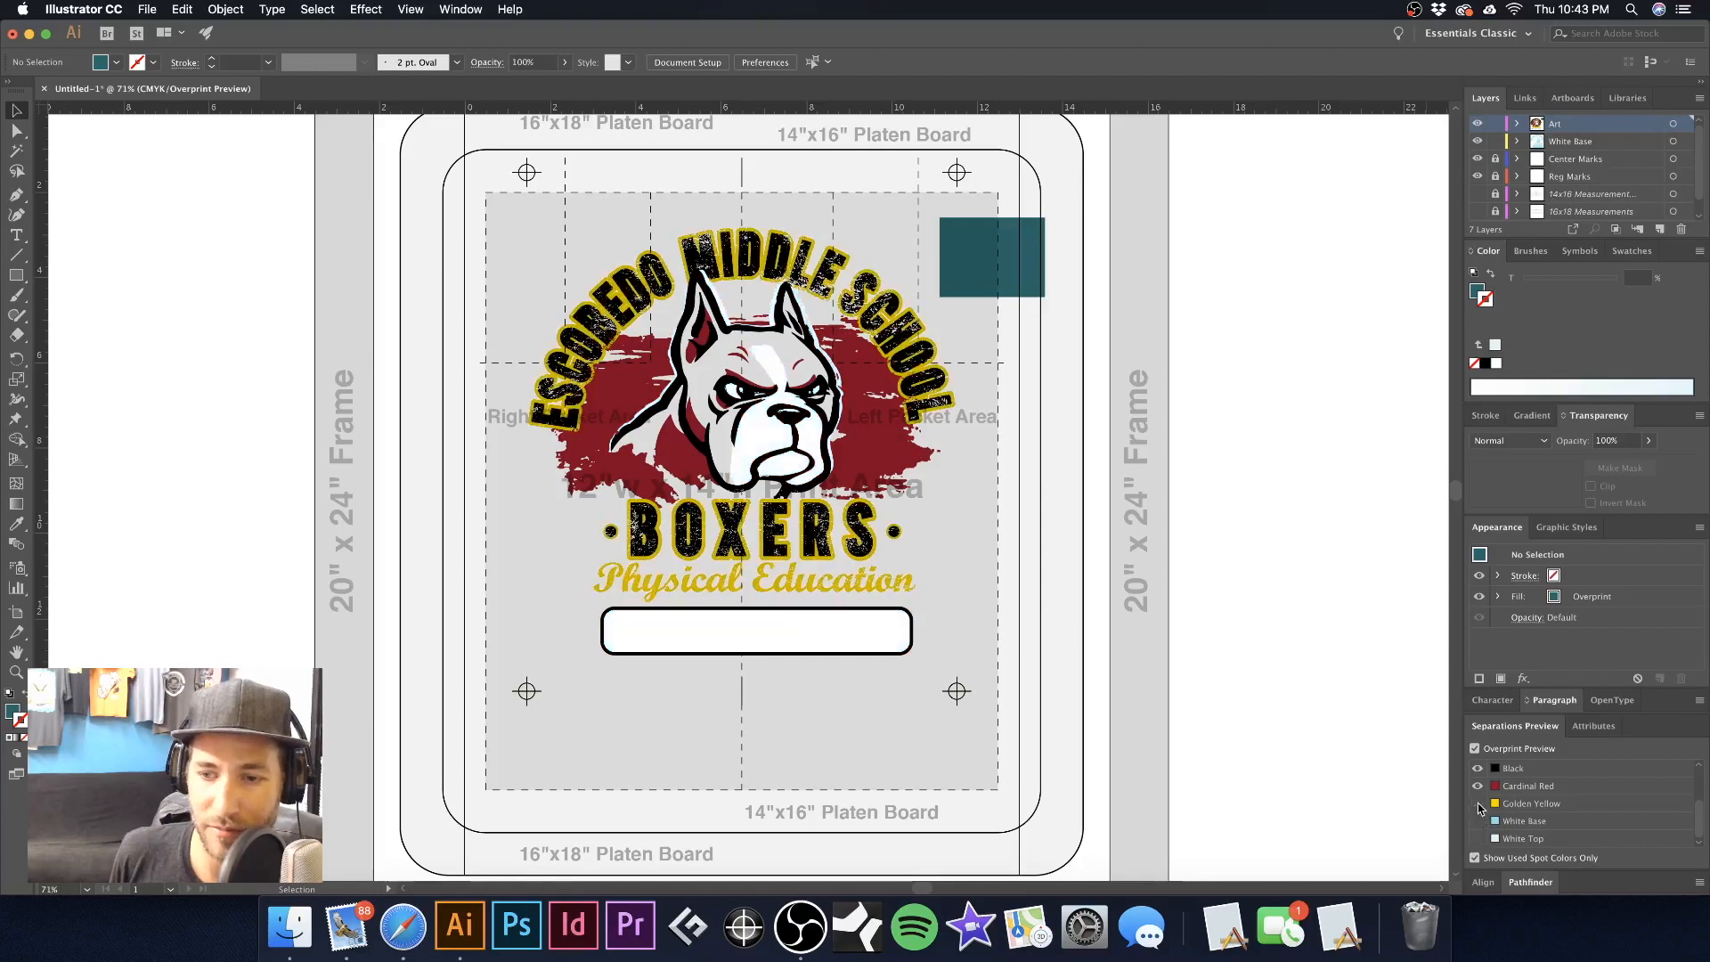
click(1479, 804)
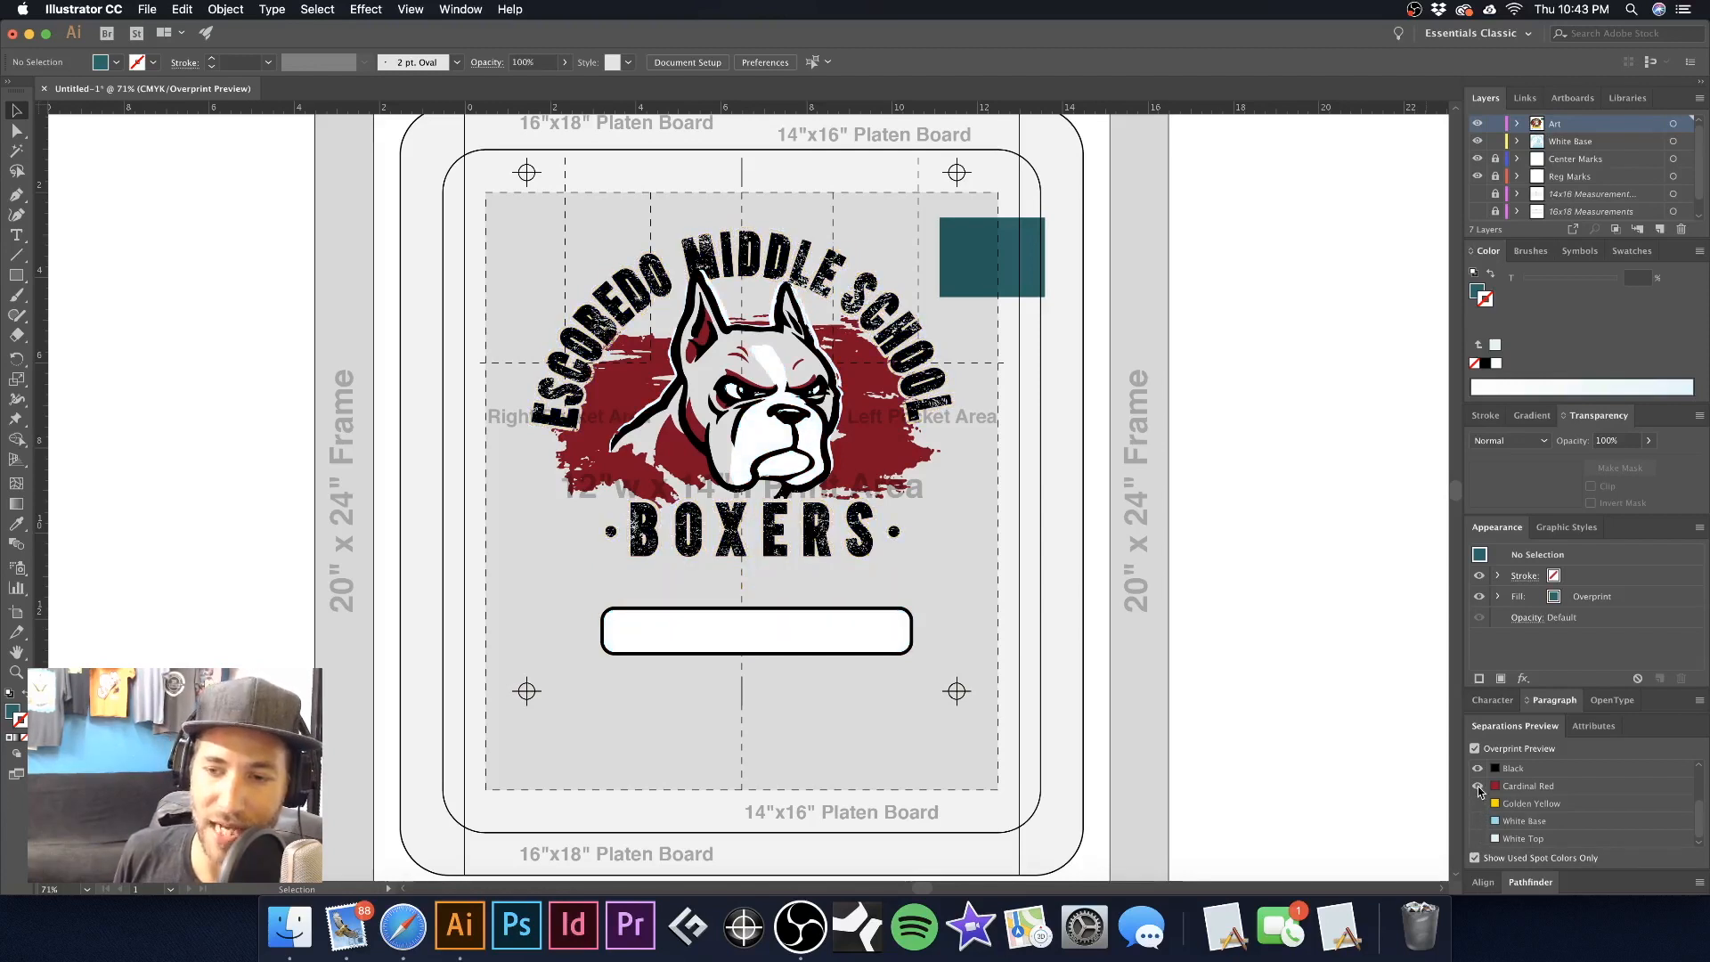
click(1479, 785)
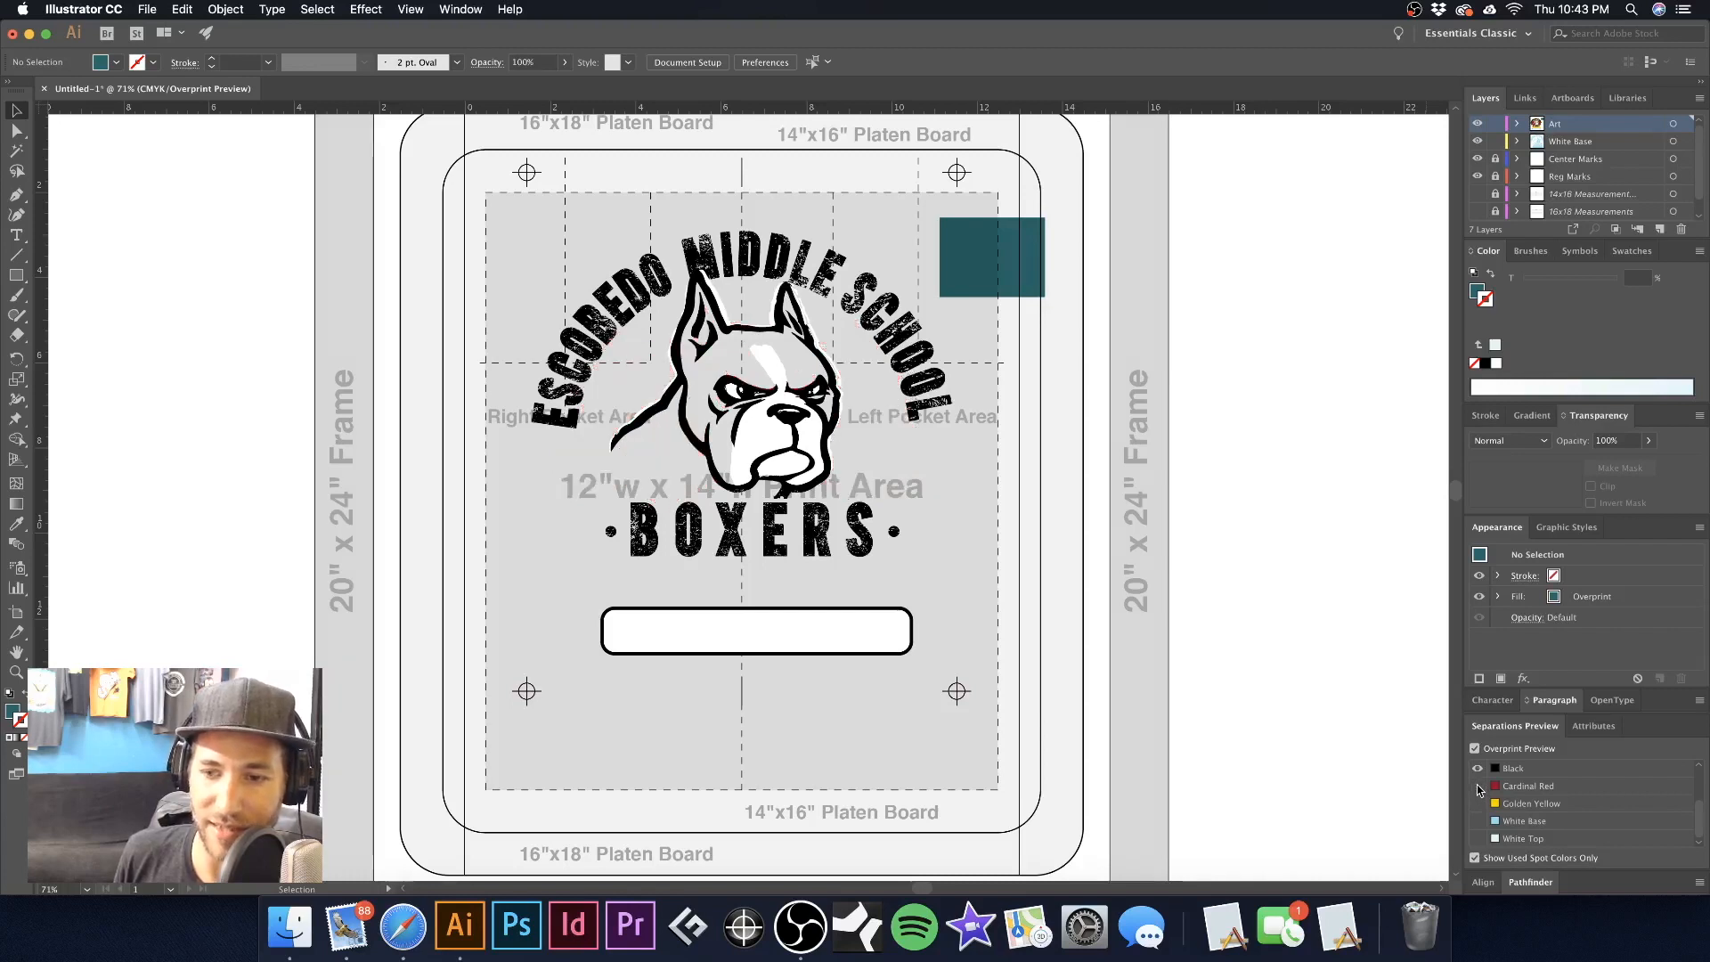
click(1478, 767)
scroll(1550, 799, up, 4)
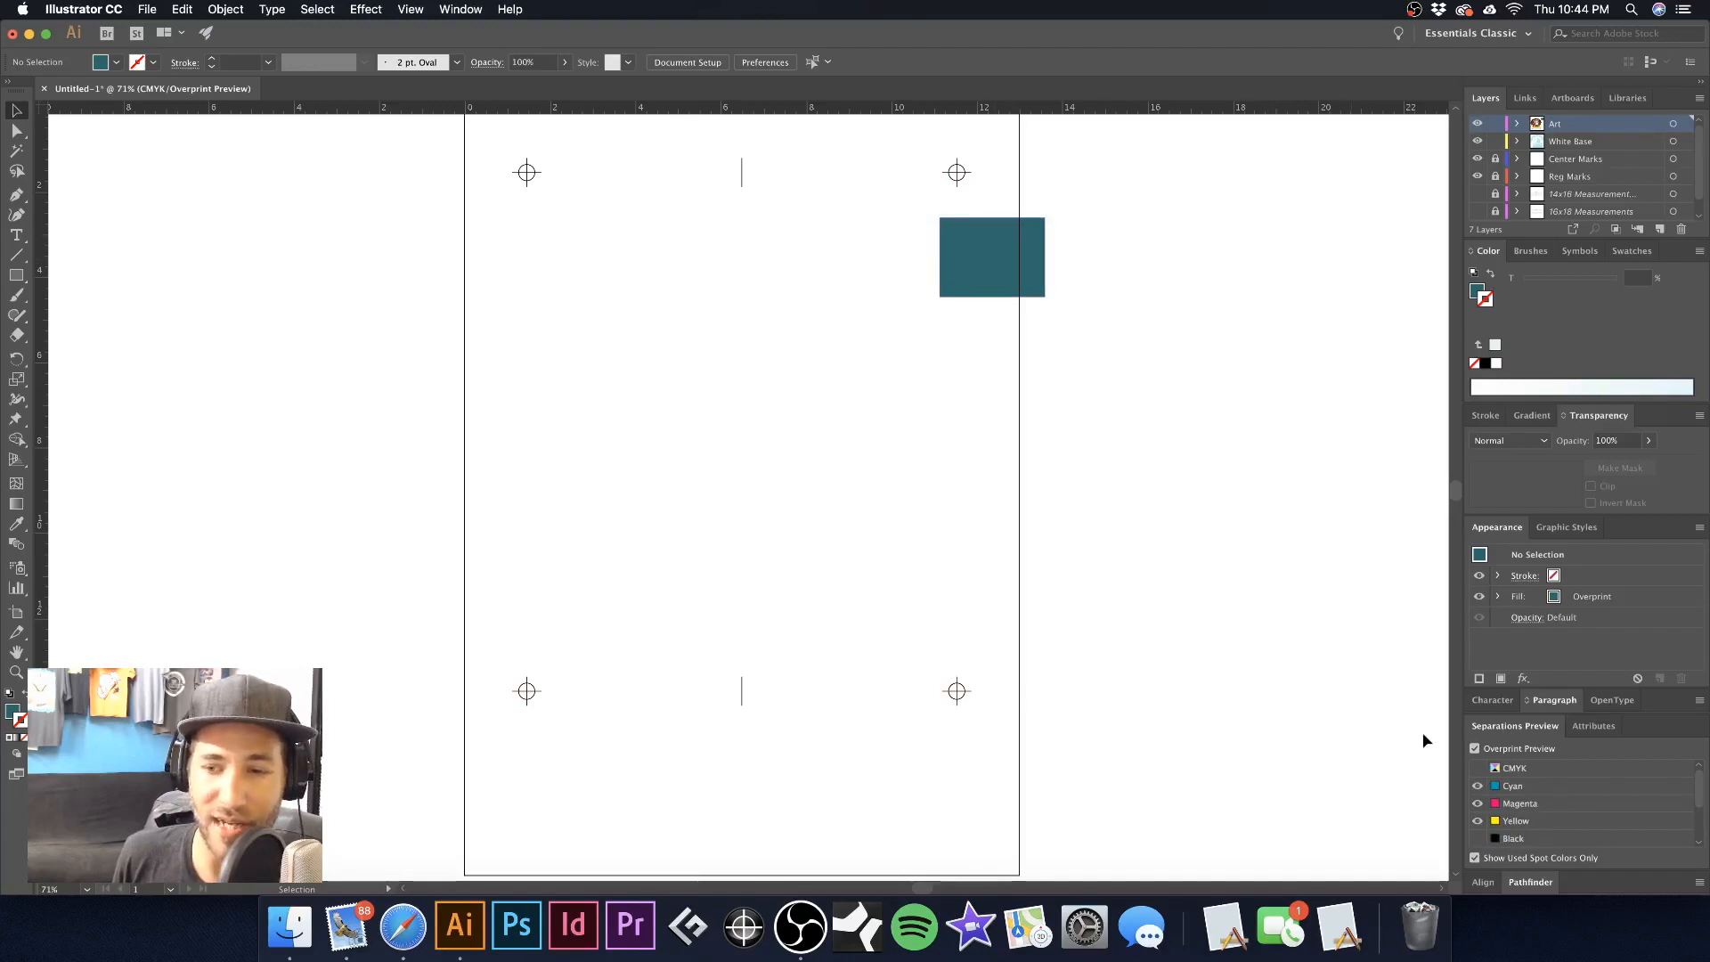
Check the test rectangle's process inks by hiding Cyan and Magenta in the separations preview and showing both again
click(1479, 787)
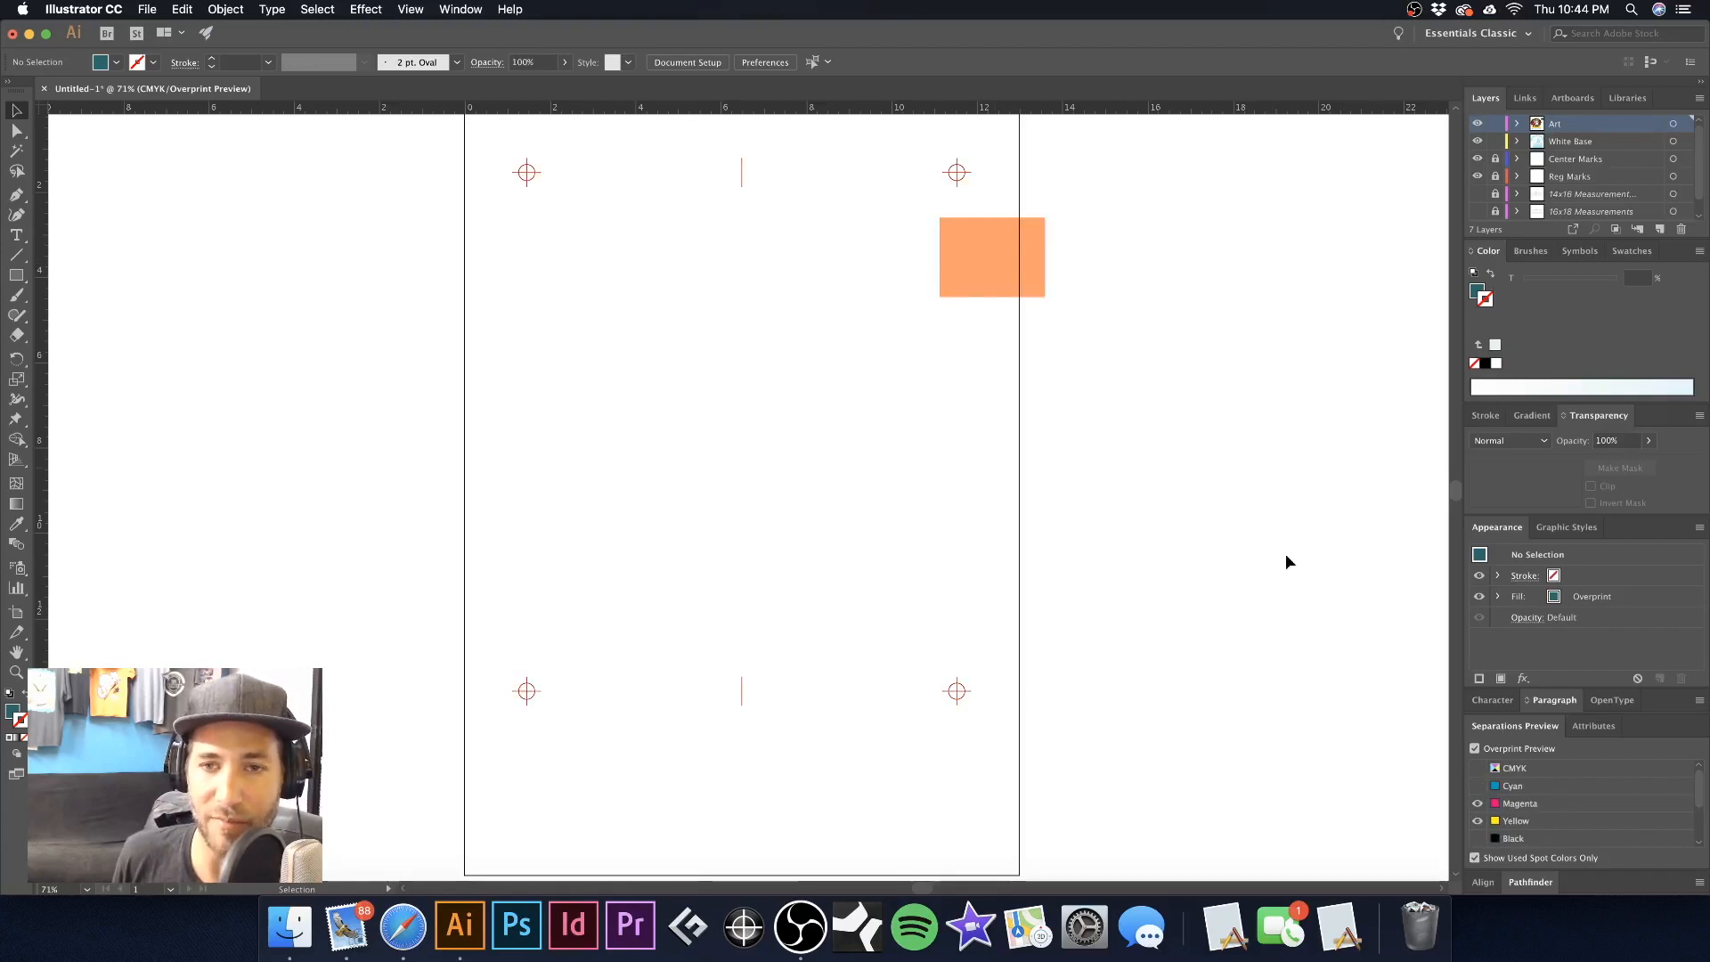
click(1478, 804)
click(1479, 803)
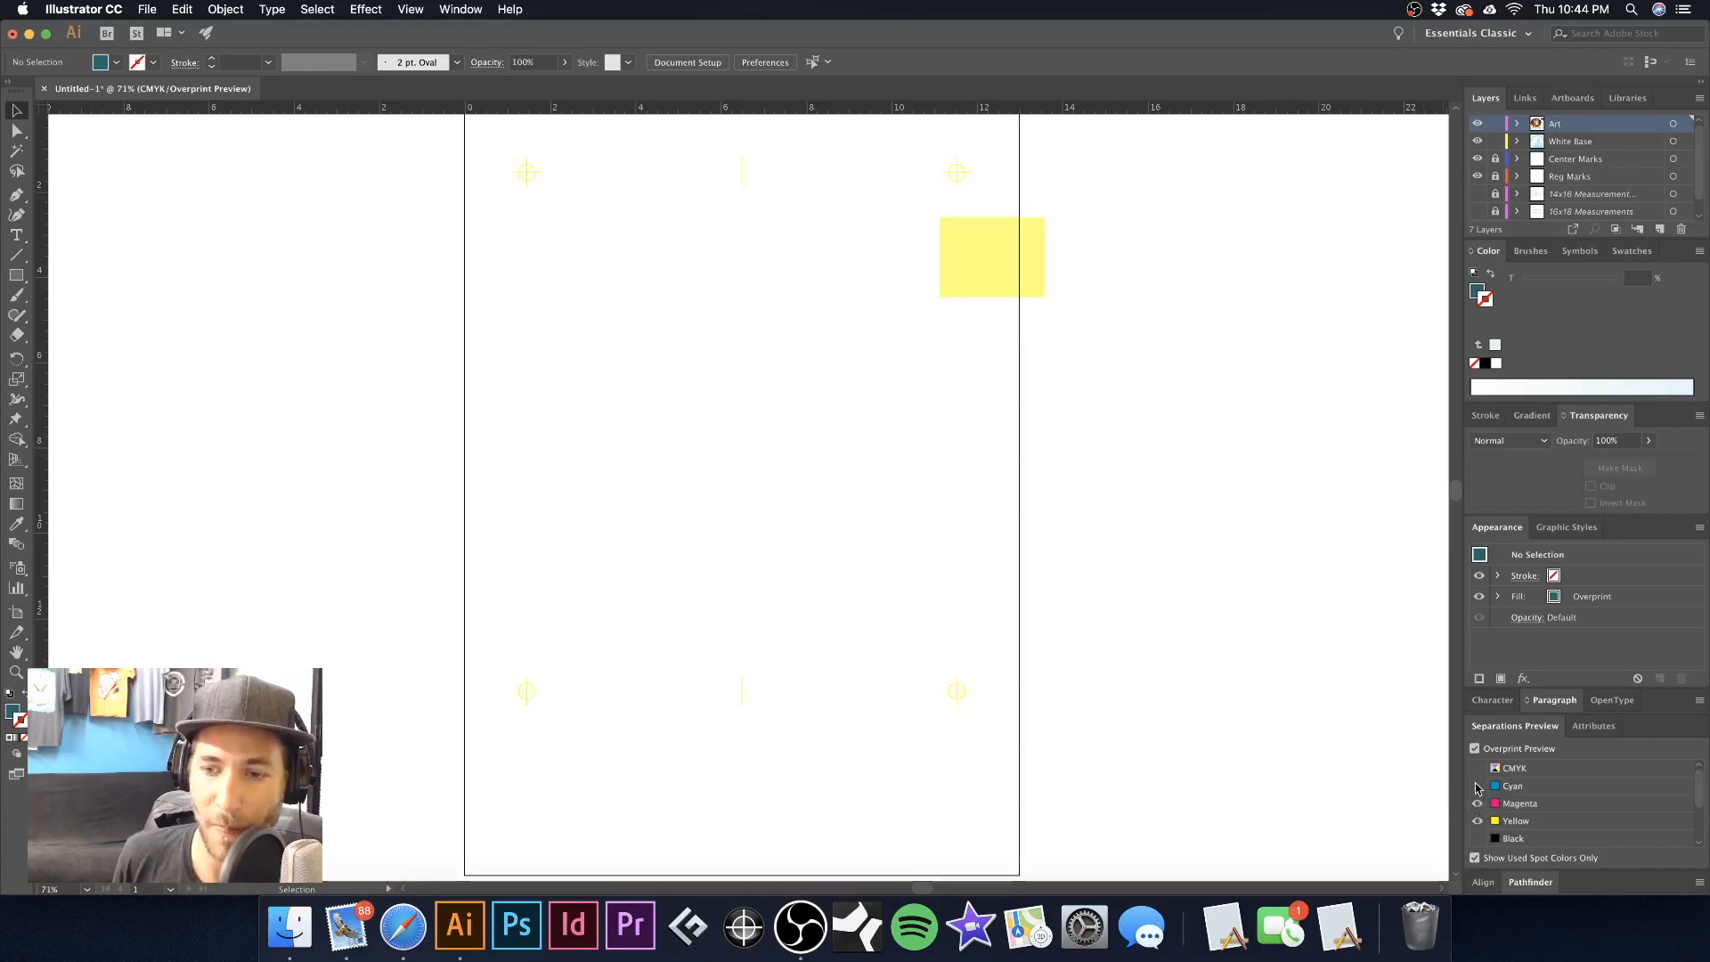
click(1479, 786)
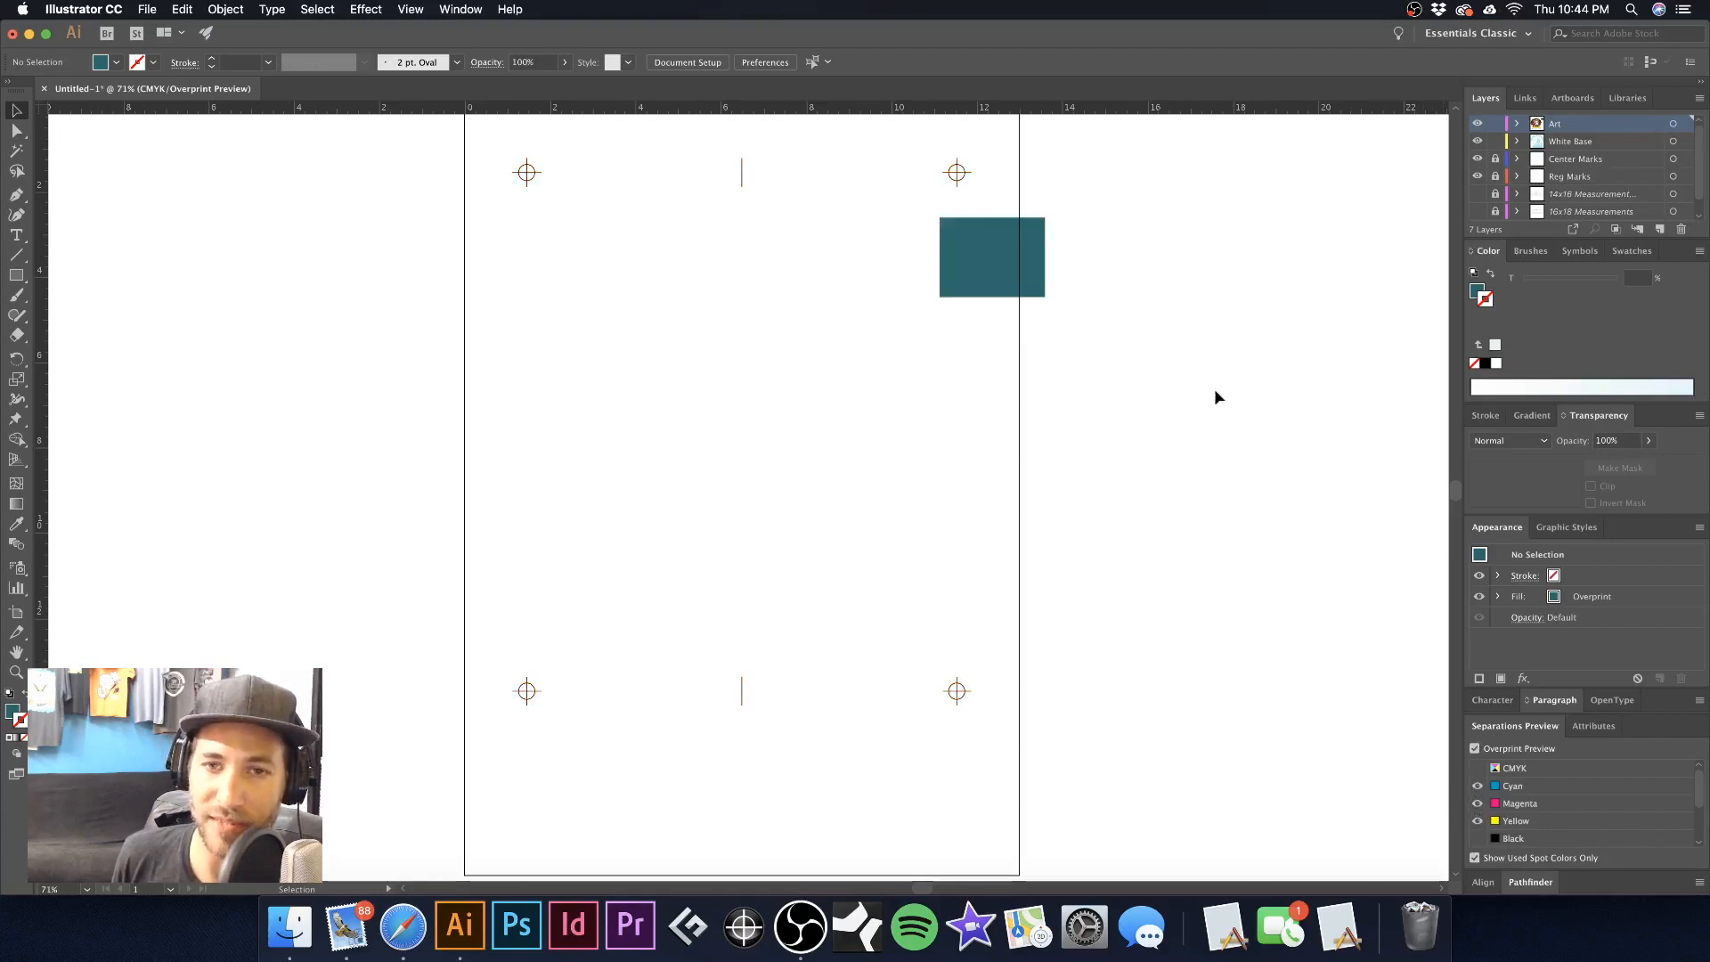
Fill the test rectangle with the black swatch and no stroke, and show the Black ink in the separations preview
click(976, 250)
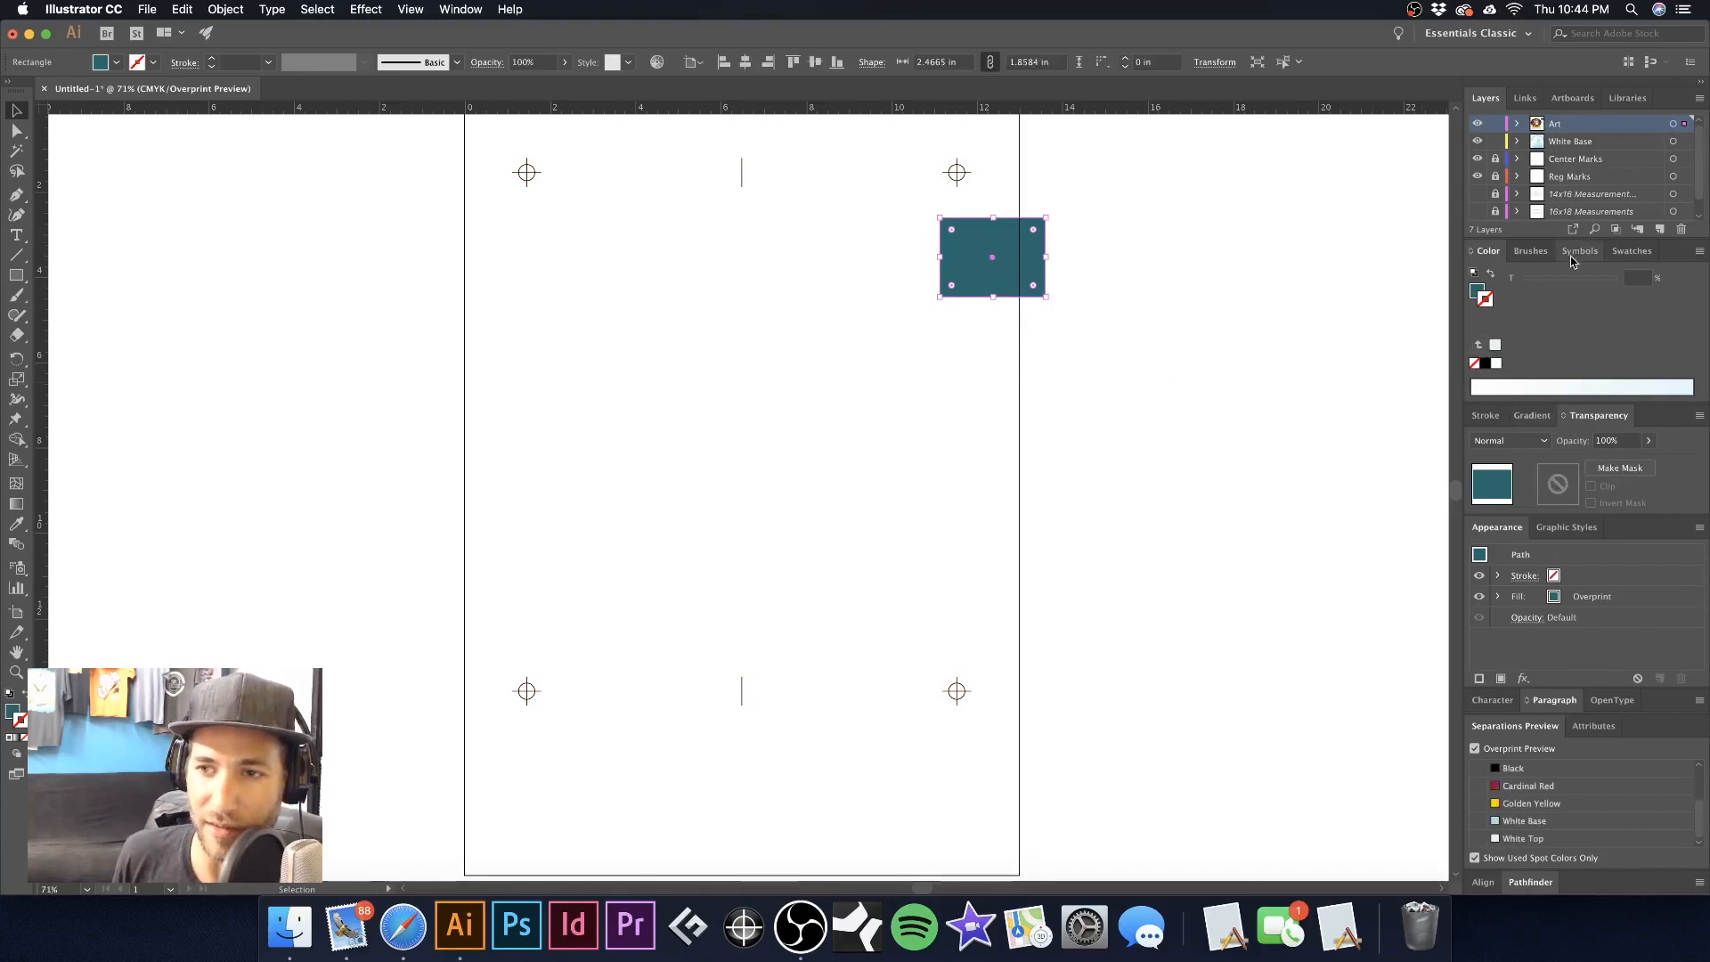
click(1625, 253)
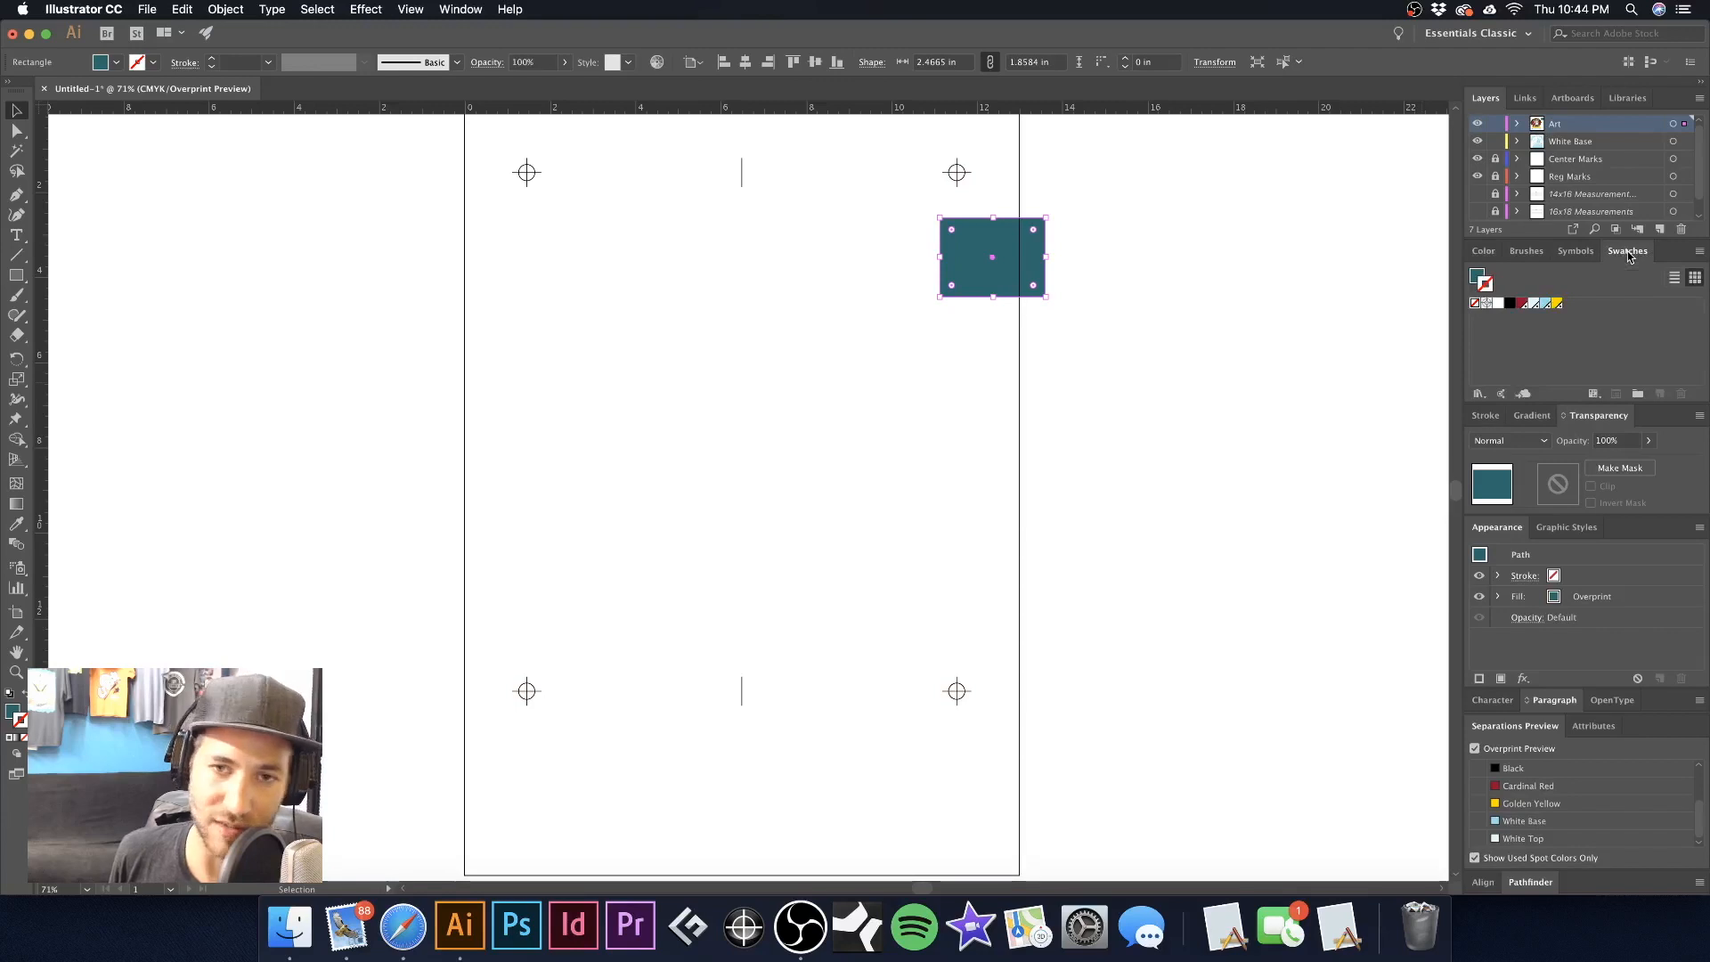
click(1510, 305)
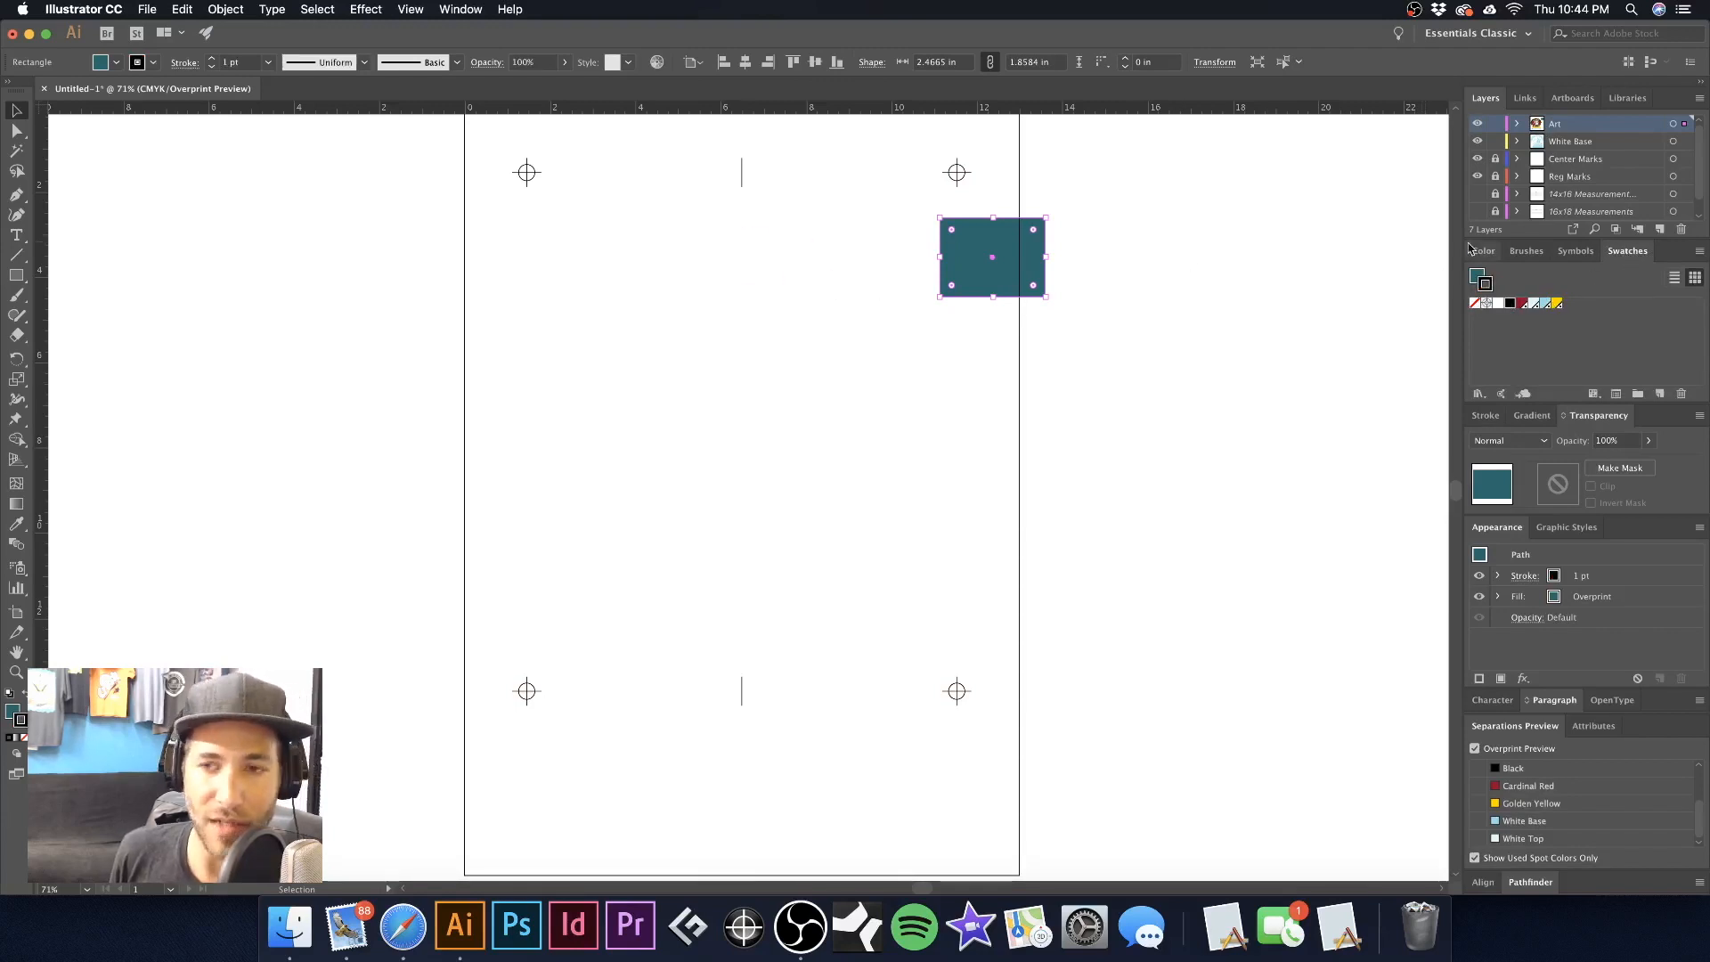
click(1474, 304)
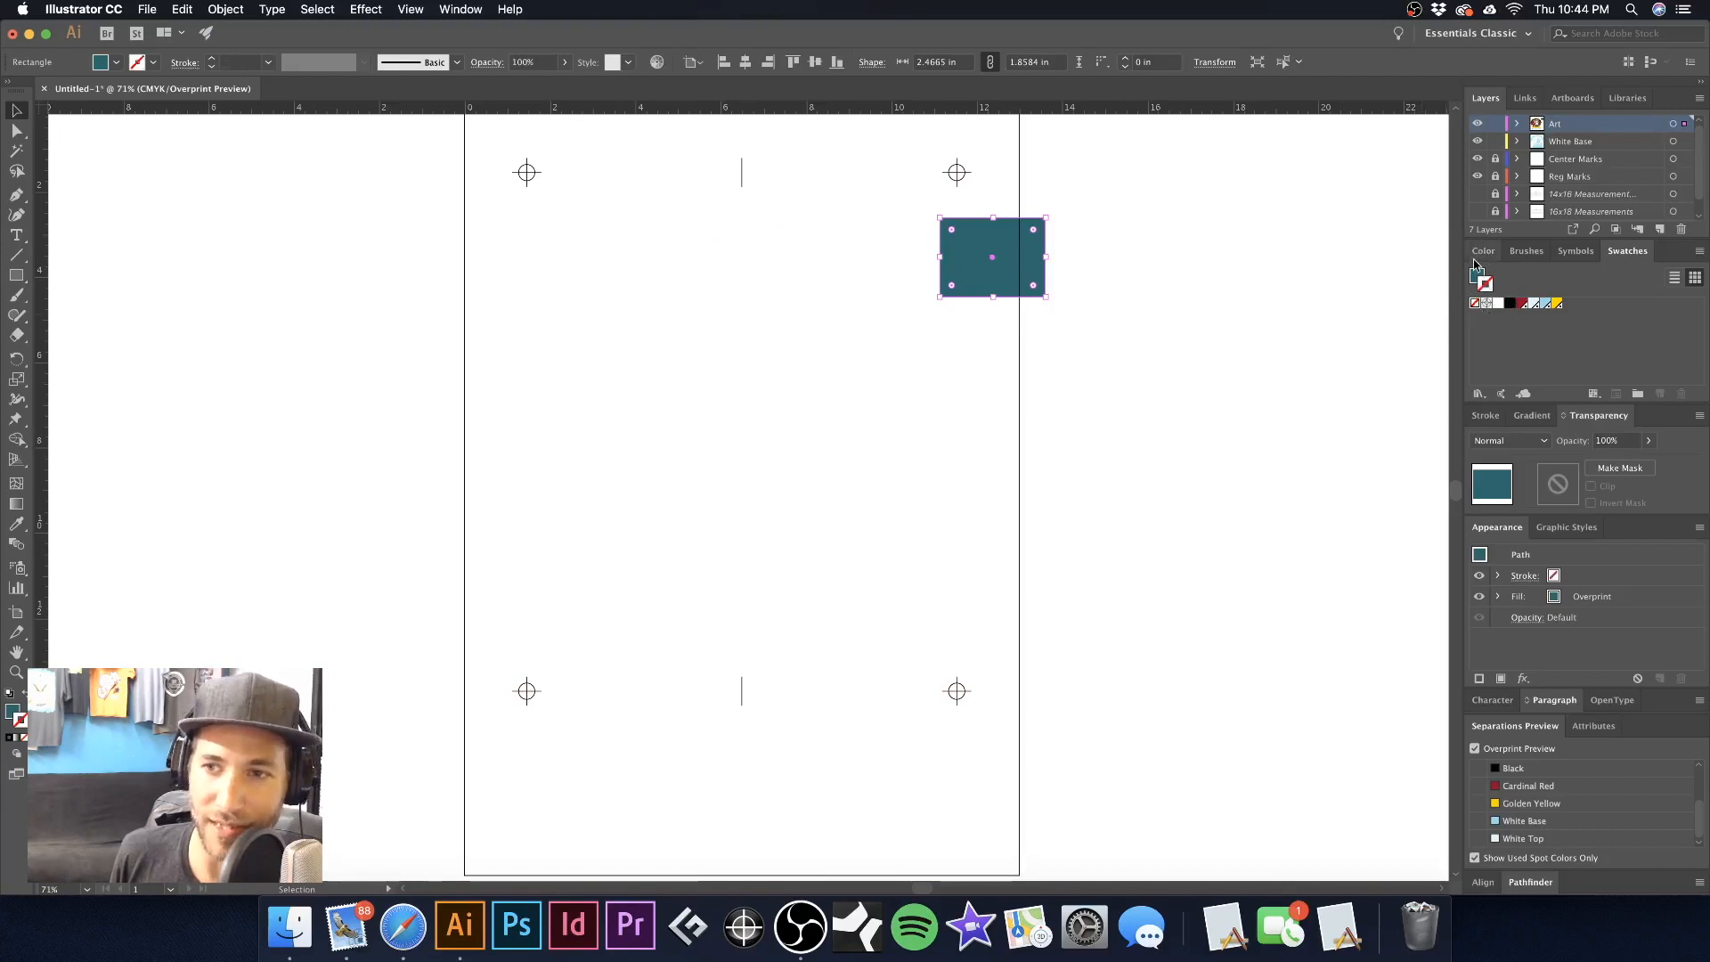
click(1510, 304)
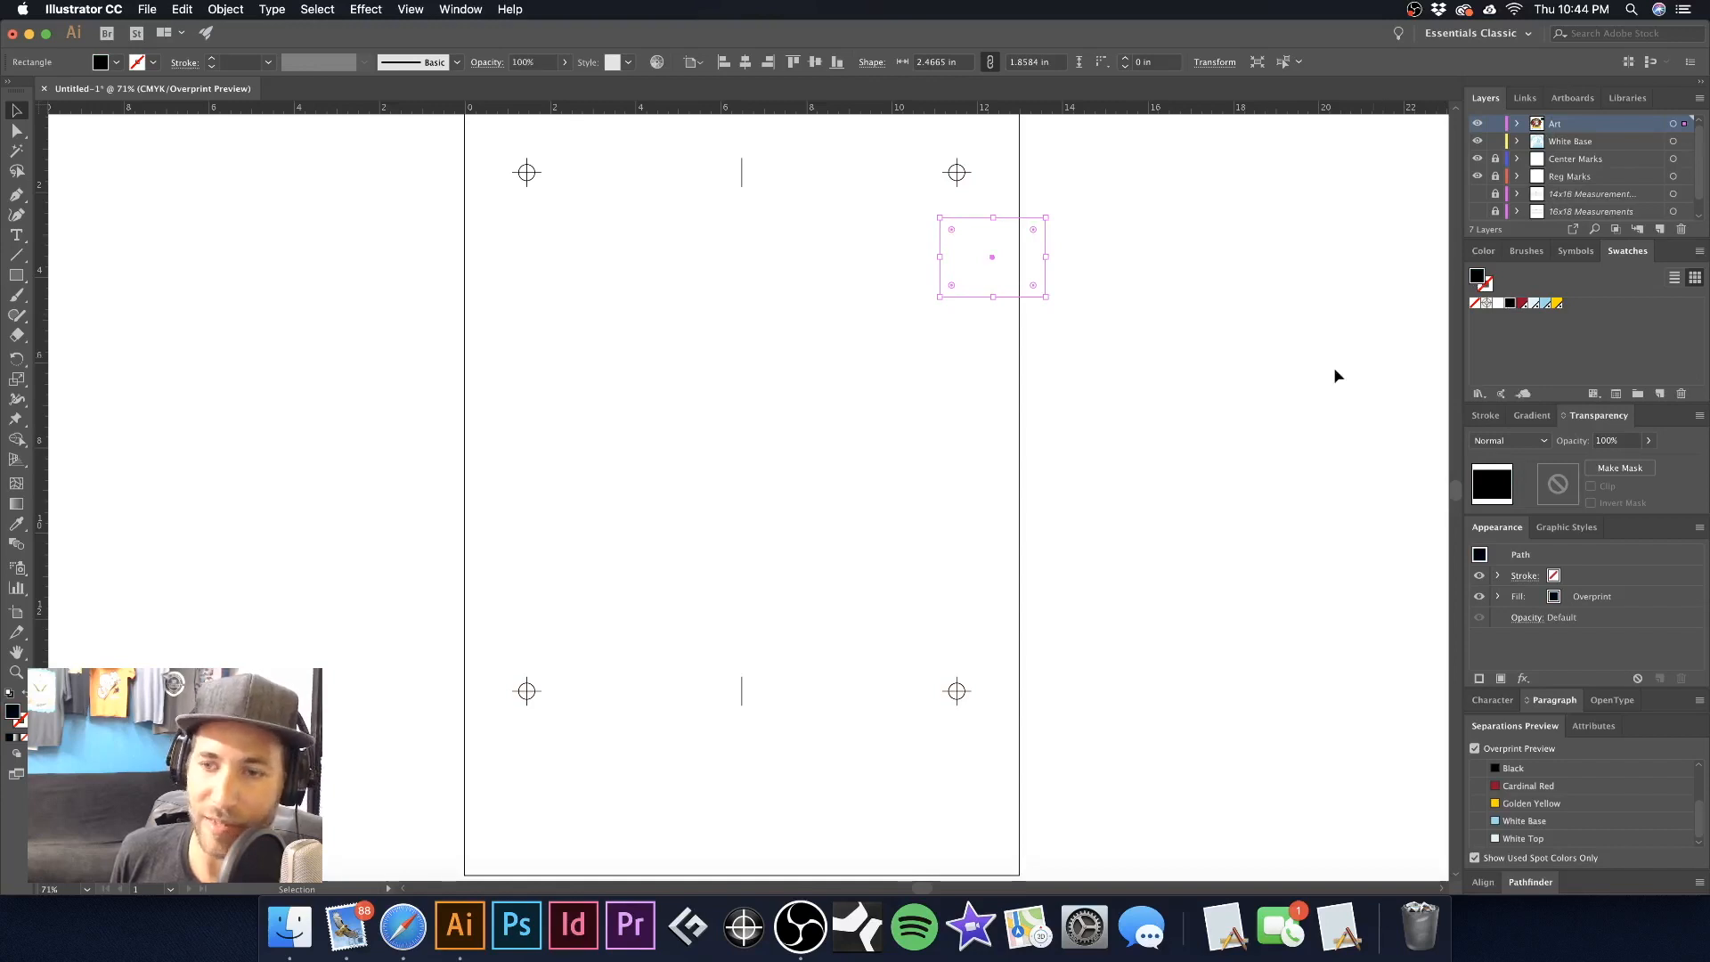
click(1218, 366)
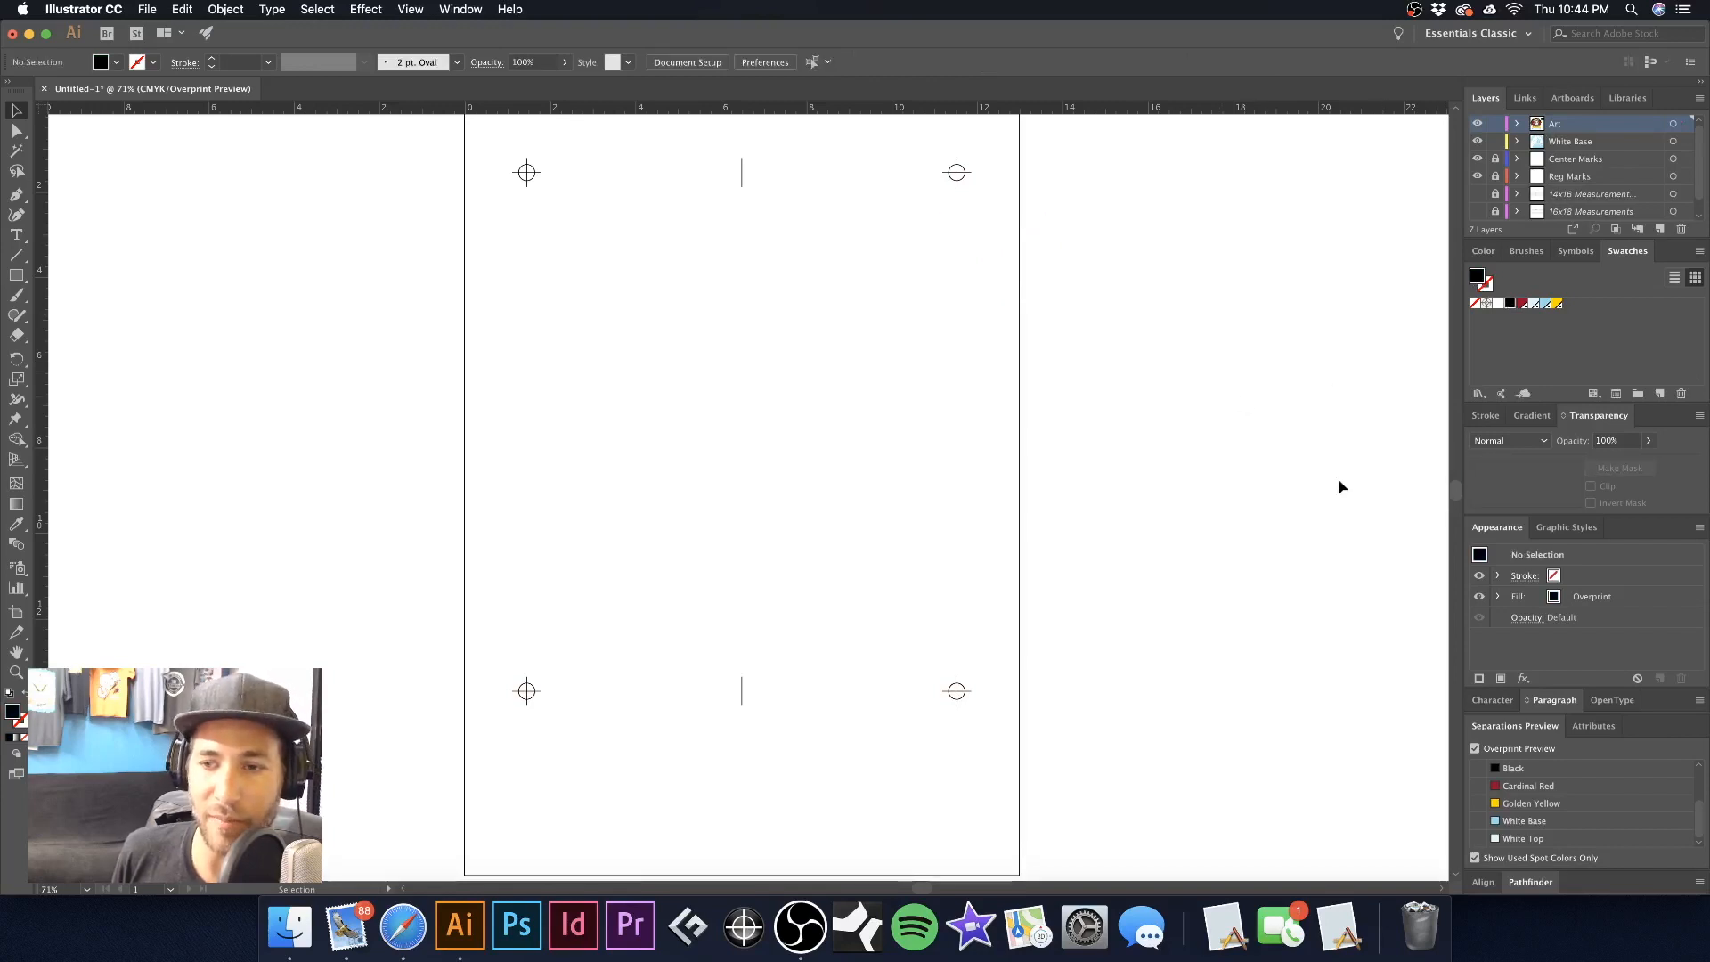
click(1476, 766)
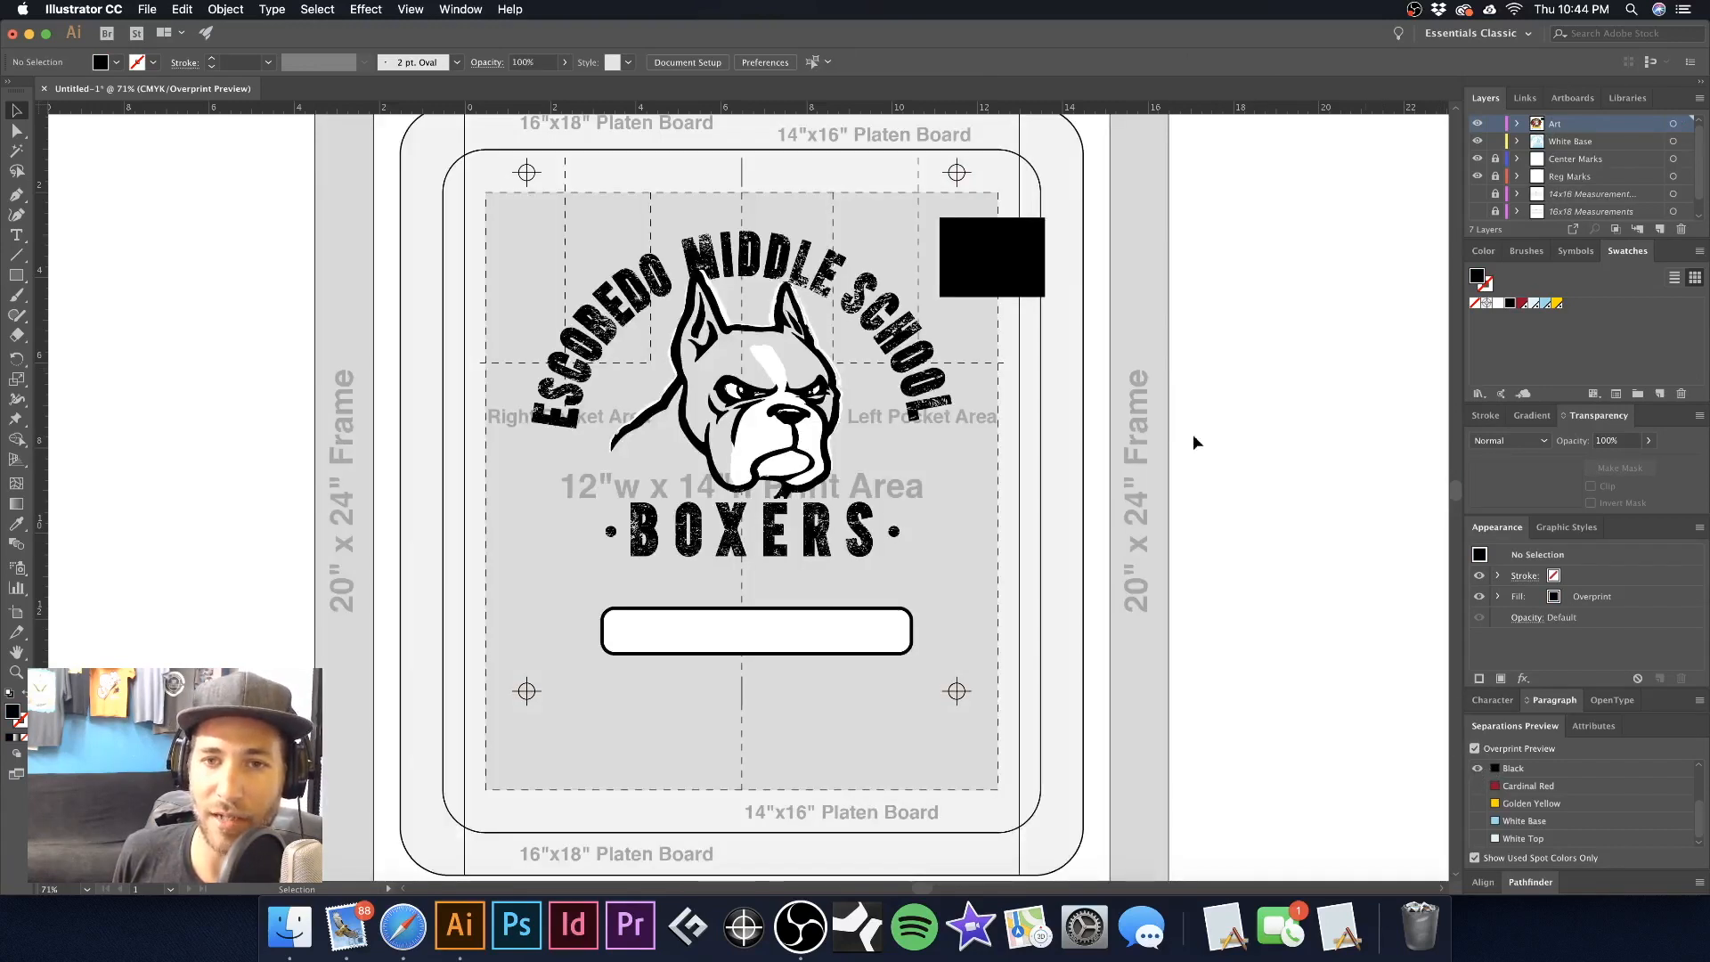